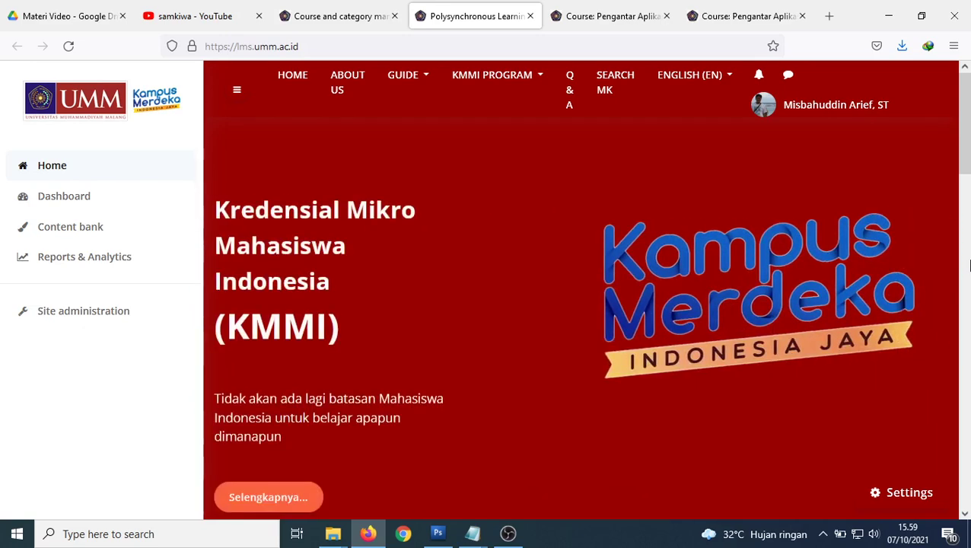
Open the Pengantar Aplikasi Komputer B course page and look over its Pengantar dan Presensi section.
{"action": "left_click", "coordinate": [601, 18]}
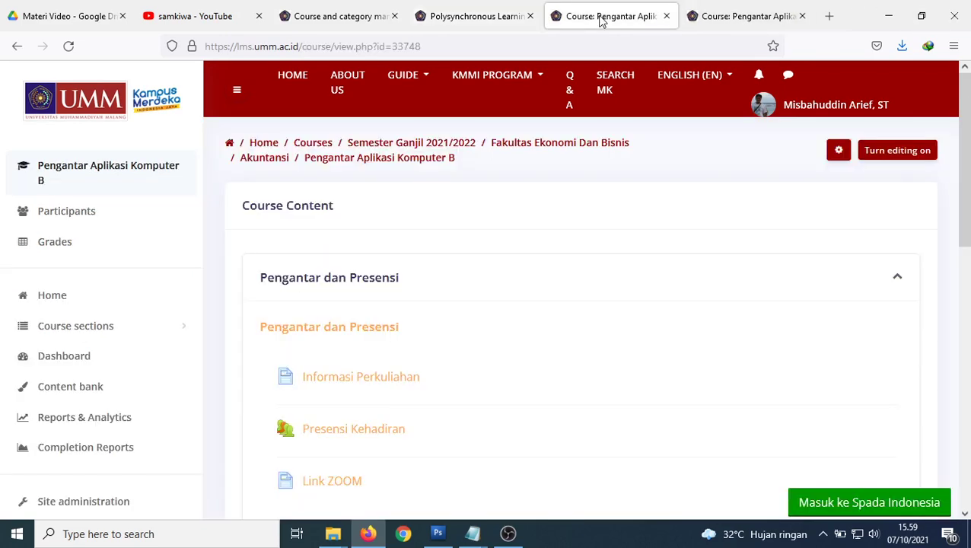
{"action": "scroll", "coordinate": [465, 294], "scroll_direction": "down", "scroll_amount": 2}
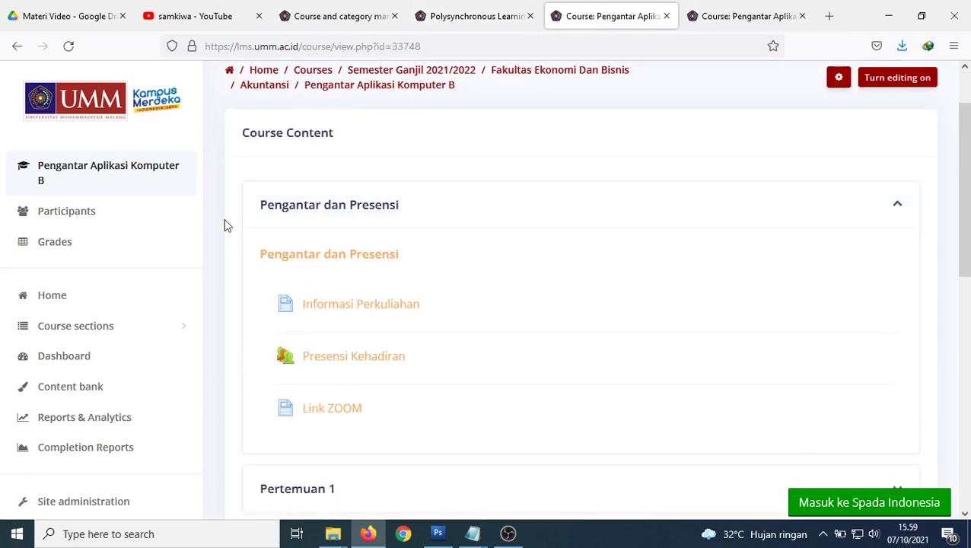
{"action": "left_click", "coordinate": [104, 177]}
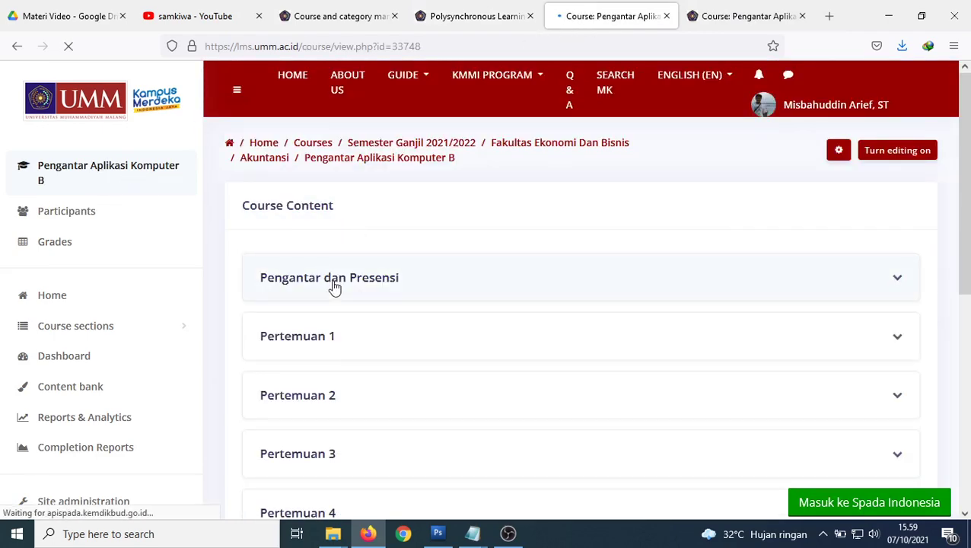
{"action": "scroll", "coordinate": [517, 363], "scroll_direction": "down", "scroll_amount": 3}
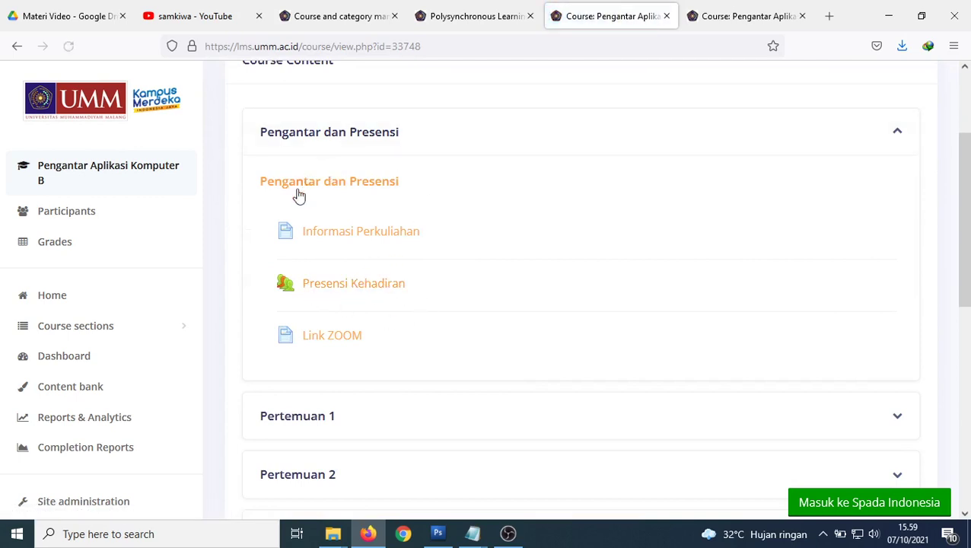
{"action": "scroll", "coordinate": [365, 268], "scroll_direction": "down", "scroll_amount": 2}
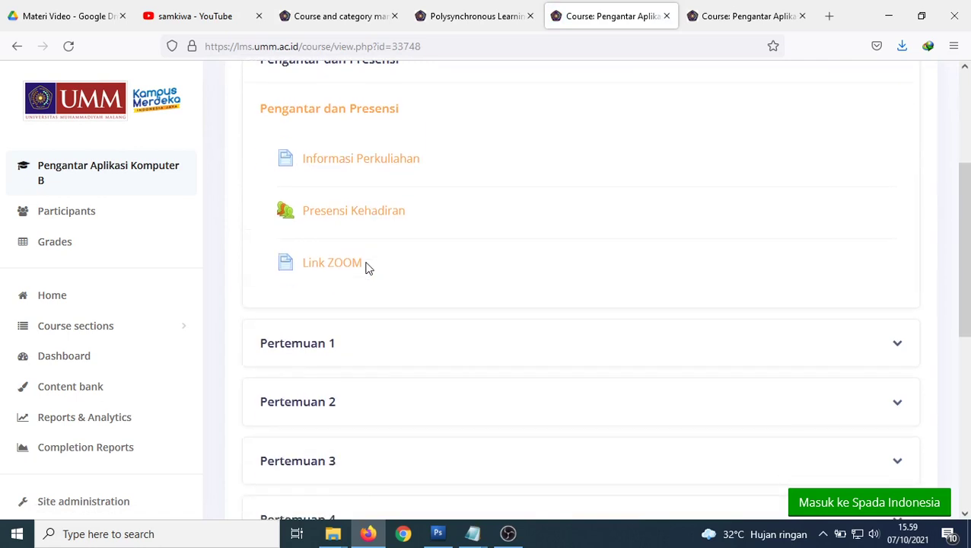
Expand the Pertemuan 1 section of course B and examine its materials, assignments and evaluation.
{"action": "left_click", "coordinate": [312, 348]}
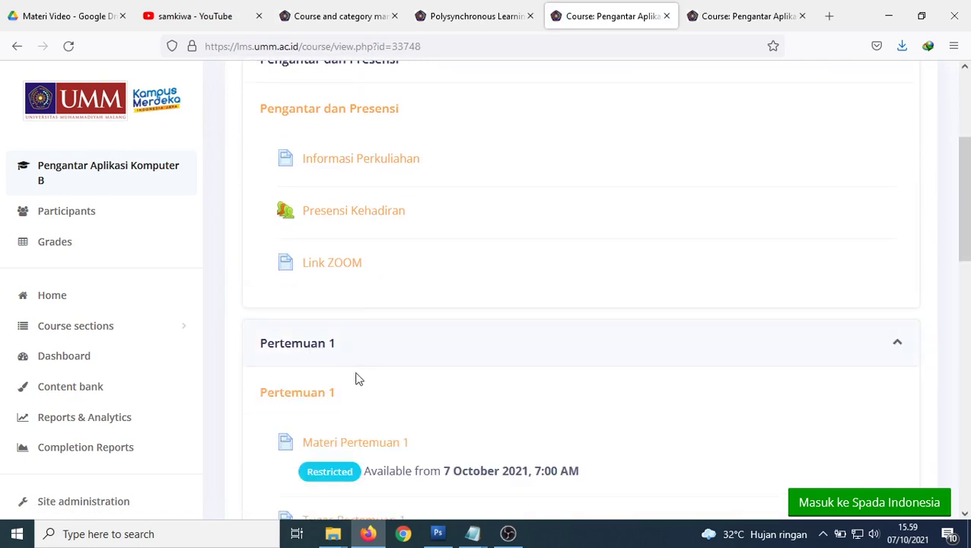
{"action": "scroll", "coordinate": [357, 379], "scroll_direction": "down", "scroll_amount": 8}
{"action": "scroll", "coordinate": [358, 378], "scroll_direction": "up", "scroll_amount": 8}
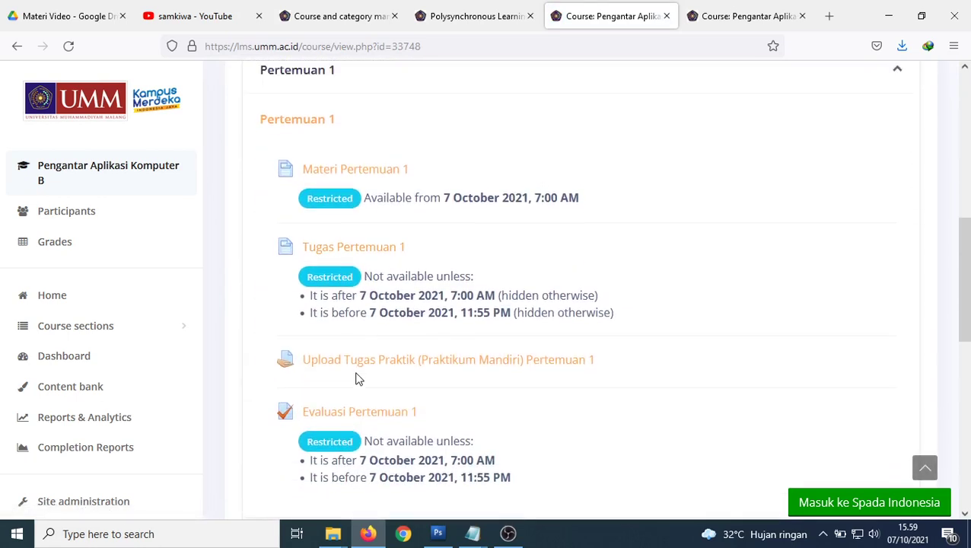
{"action": "scroll", "coordinate": [359, 378], "scroll_direction": "up", "scroll_amount": 4}
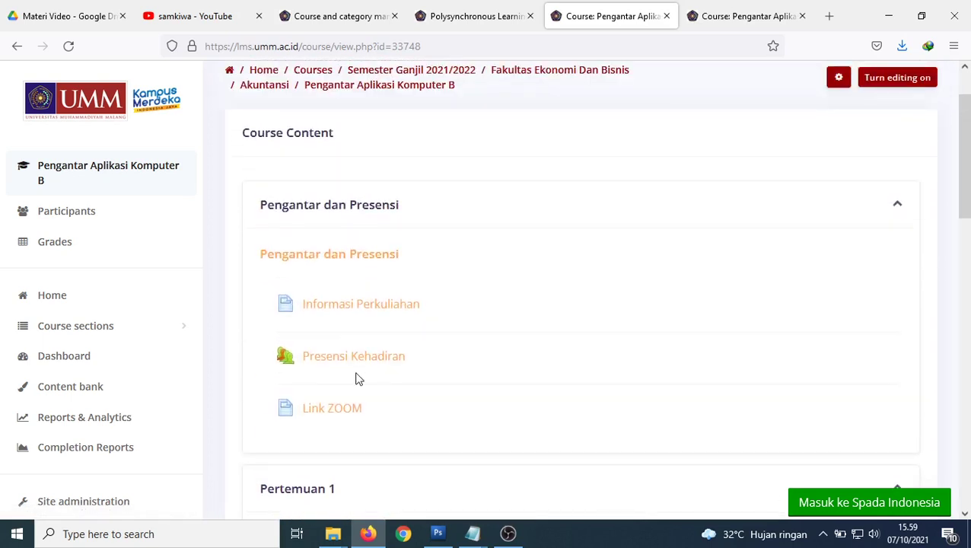
{"action": "scroll", "coordinate": [360, 343], "scroll_direction": "down", "scroll_amount": 4}
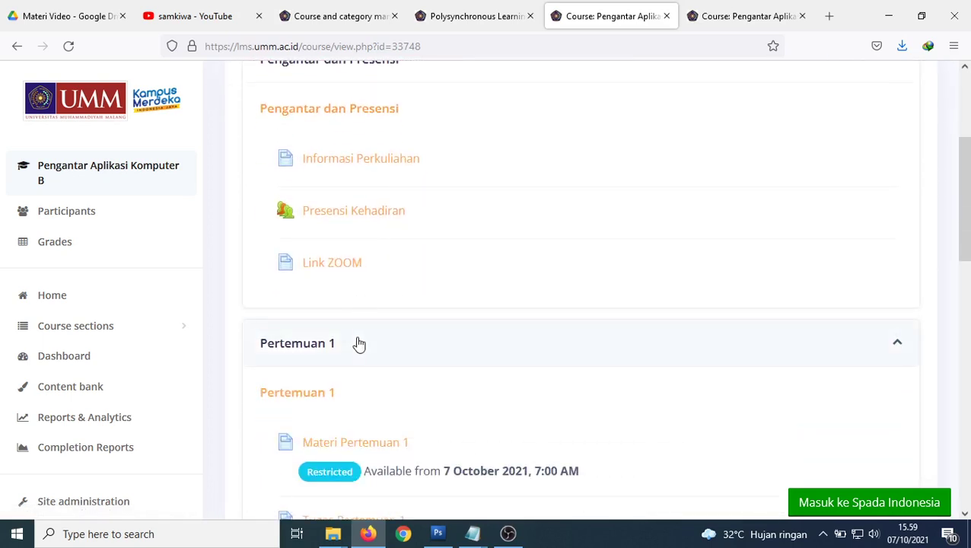
{"action": "scroll", "coordinate": [359, 344], "scroll_direction": "up", "scroll_amount": 2}
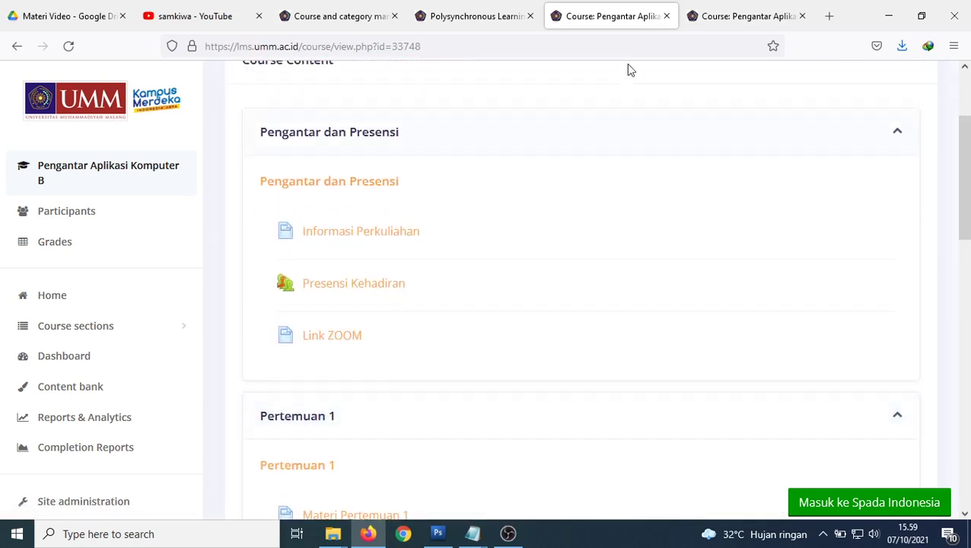
Expand the General section of the Pengantar Aplikasi Komputer C course and compare its contents with course B.
{"action": "left_click", "coordinate": [715, 22]}
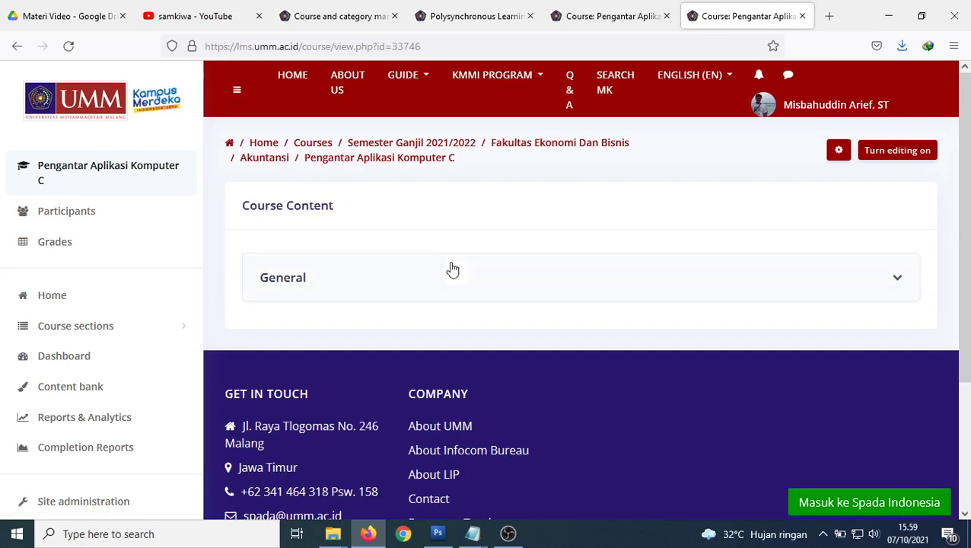
{"action": "left_click", "coordinate": [282, 283]}
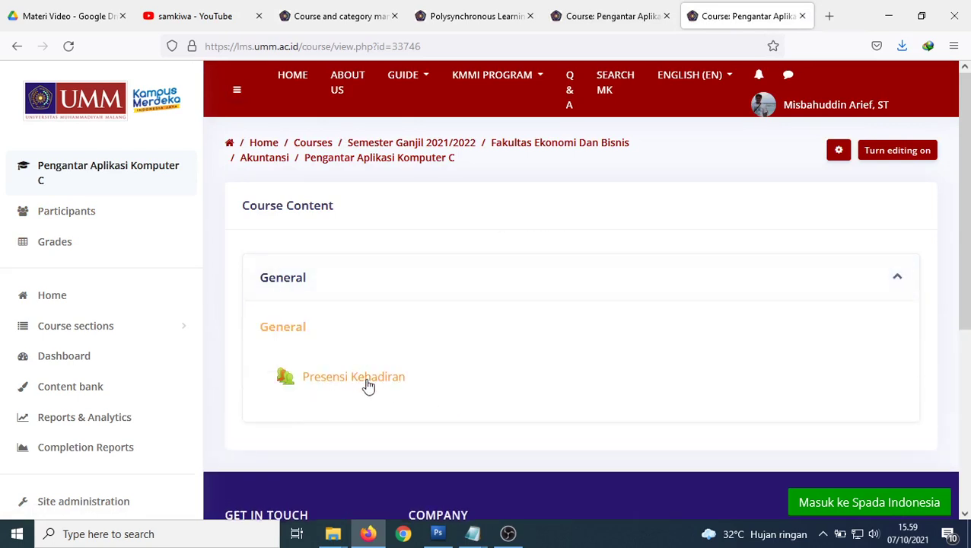
{"action": "left_click", "coordinate": [593, 19]}
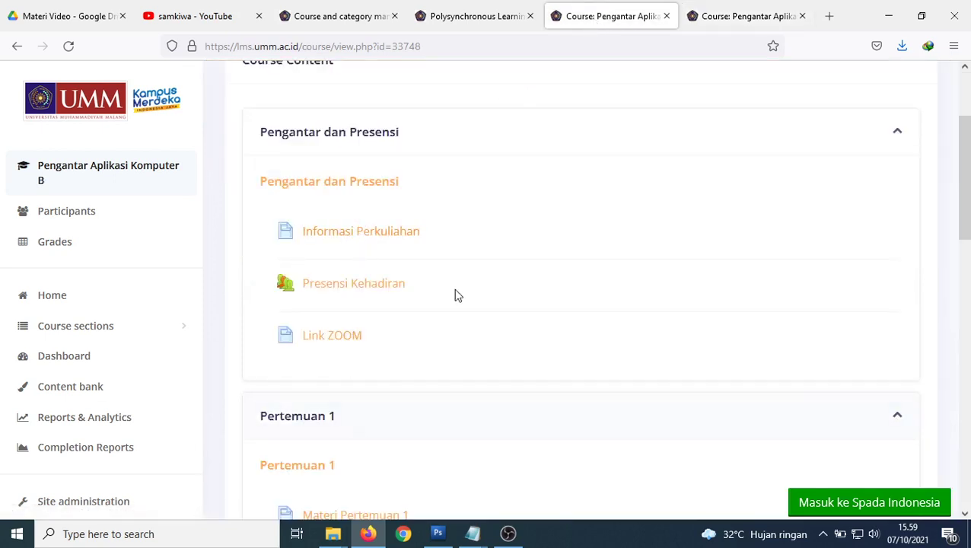
{"action": "left_click", "coordinate": [744, 20]}
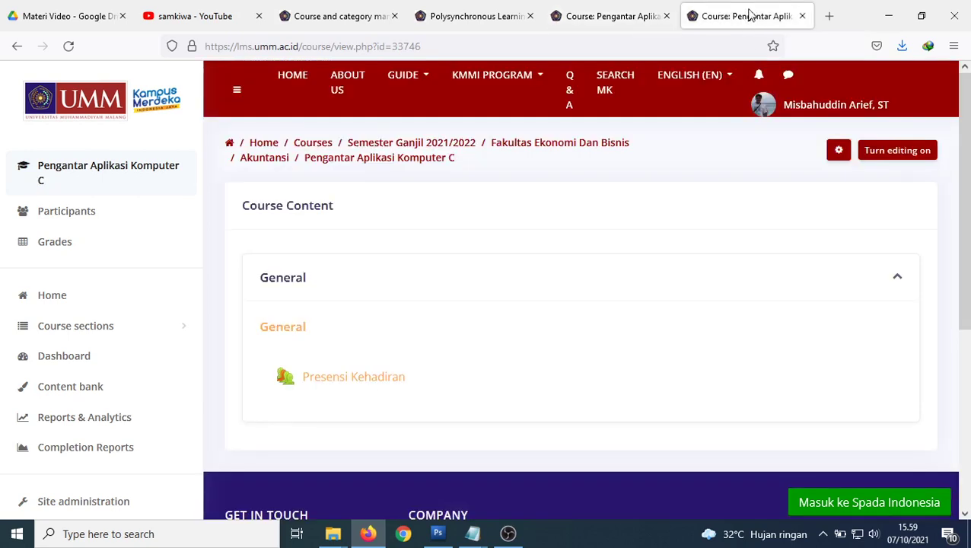
Turn on editing for the Pengantar Aplikasi Komputer C course and expand its General section.
{"action": "left_click", "coordinate": [903, 156]}
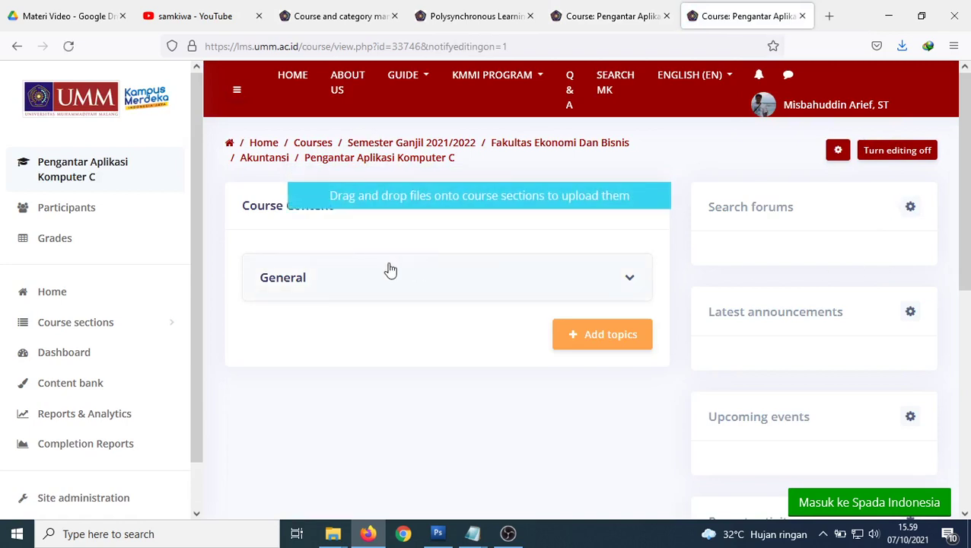
{"action": "left_click", "coordinate": [295, 281]}
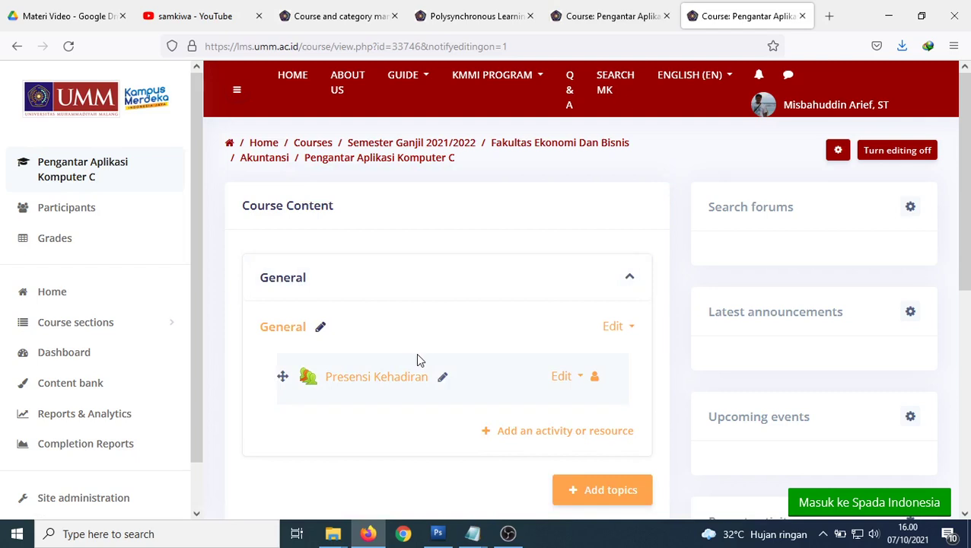
Open the activity and resource chooser for the General section and look through the available types.
{"action": "scroll", "coordinate": [416, 359], "scroll_direction": "down", "scroll_amount": 2}
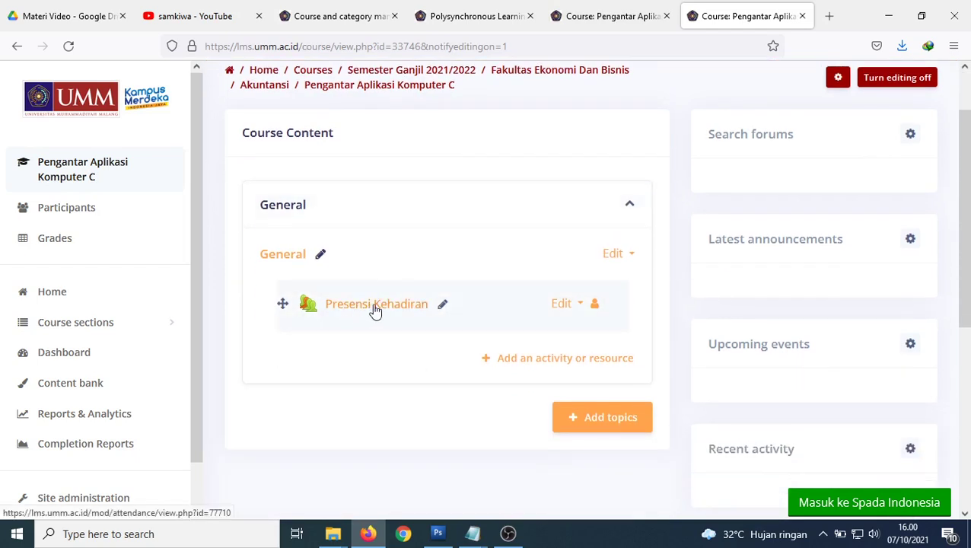
{"action": "left_click", "coordinate": [569, 362]}
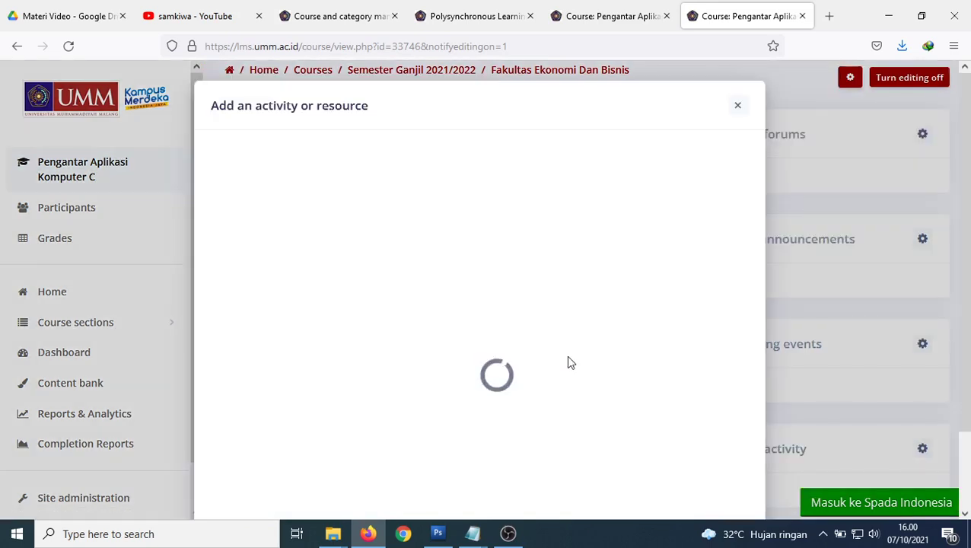
{"action": "scroll", "coordinate": [544, 333], "scroll_direction": "down", "scroll_amount": 4}
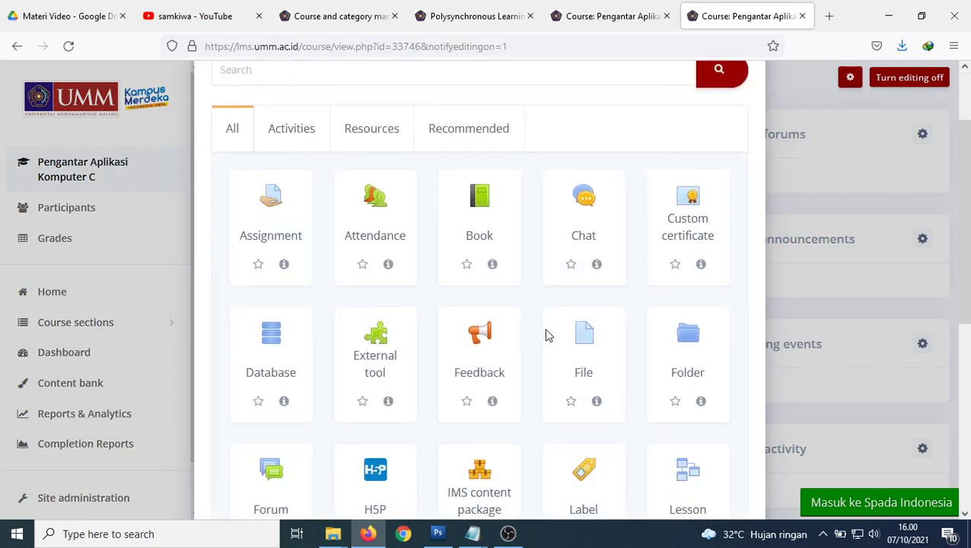
{"action": "scroll", "coordinate": [545, 332], "scroll_direction": "down", "scroll_amount": 5}
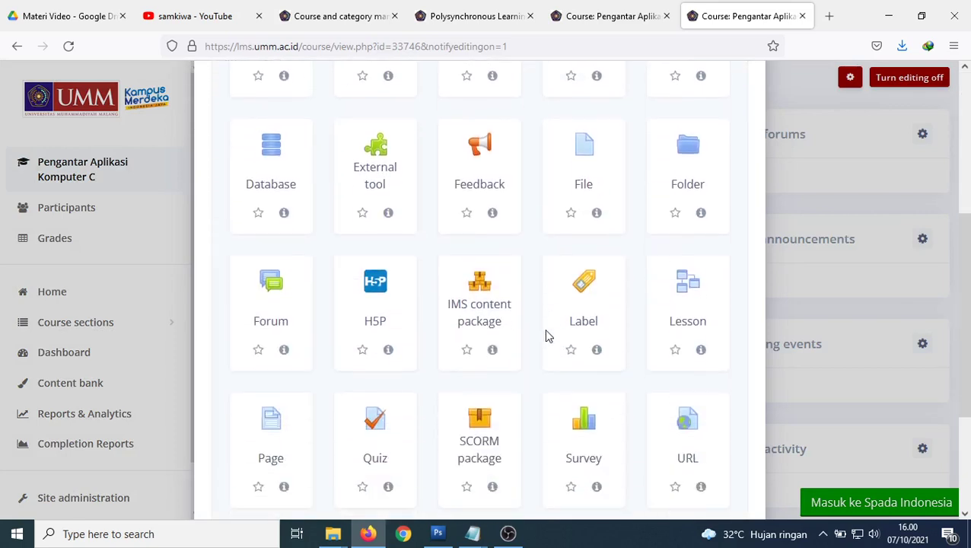
{"action": "scroll", "coordinate": [544, 331], "scroll_direction": "up", "scroll_amount": 8}
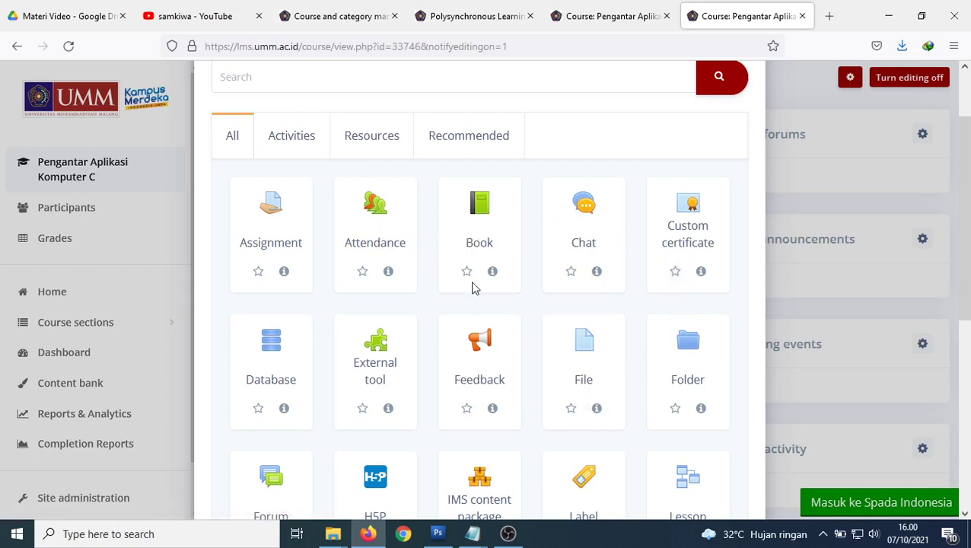
{"action": "scroll", "coordinate": [622, 355], "scroll_direction": "down", "scroll_amount": 4}
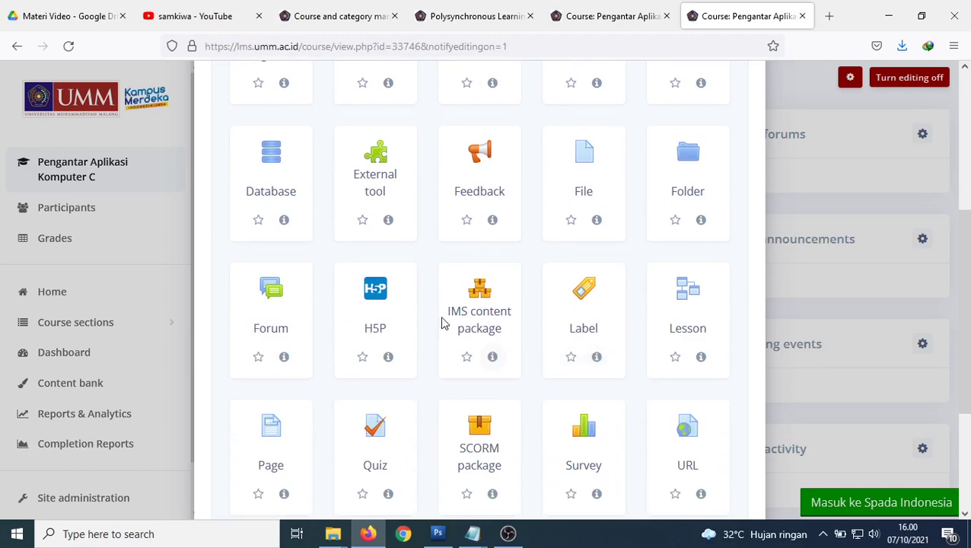
Return to the Pengantar Aplikasi Komputer B course and examine the activity types and access restrictions used in its sections.
{"action": "left_click", "coordinate": [589, 21]}
{"action": "scroll", "coordinate": [289, 299], "scroll_direction": "down", "scroll_amount": 2}
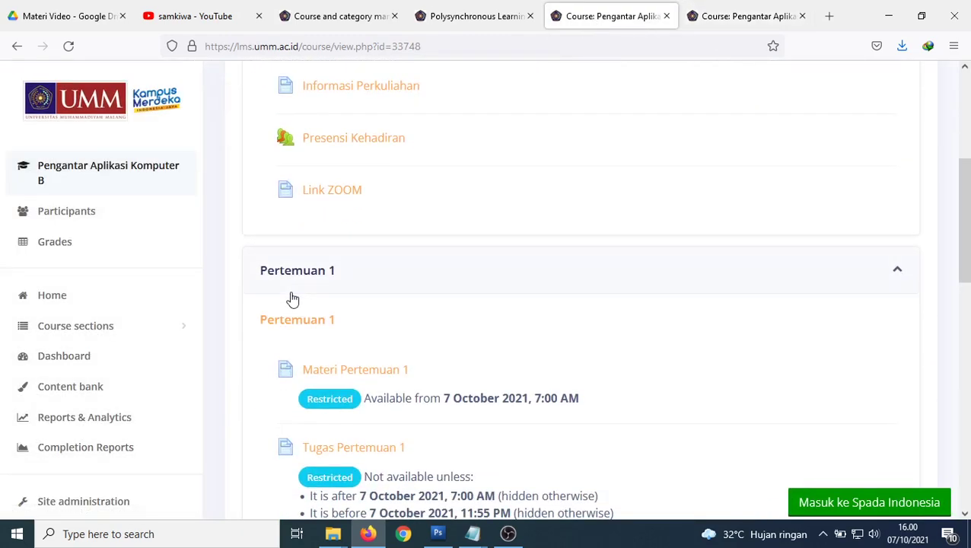
{"action": "scroll", "coordinate": [314, 337], "scroll_direction": "down", "scroll_amount": 2}
{"action": "scroll", "coordinate": [314, 337], "scroll_direction": "down", "scroll_amount": 2}
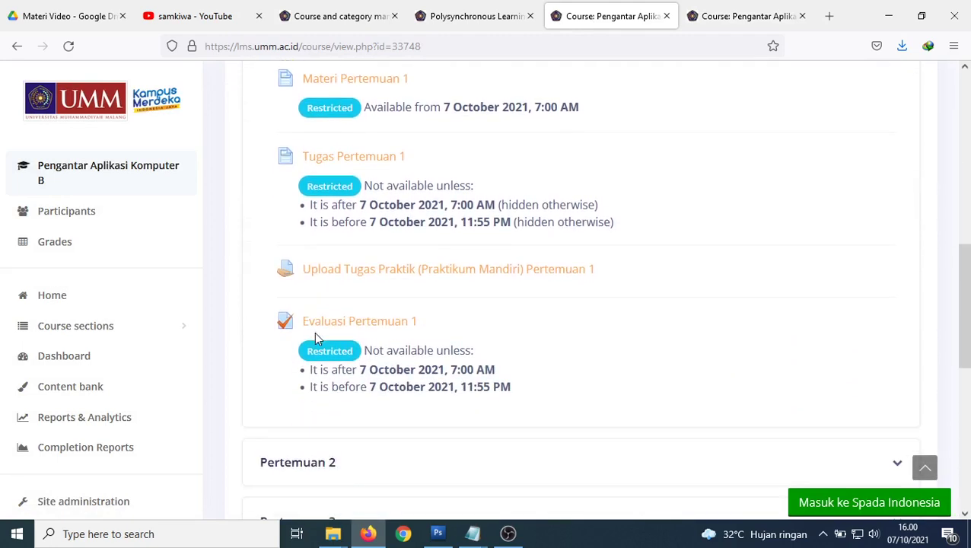
{"action": "scroll", "coordinate": [316, 337], "scroll_direction": "up", "scroll_amount": 6}
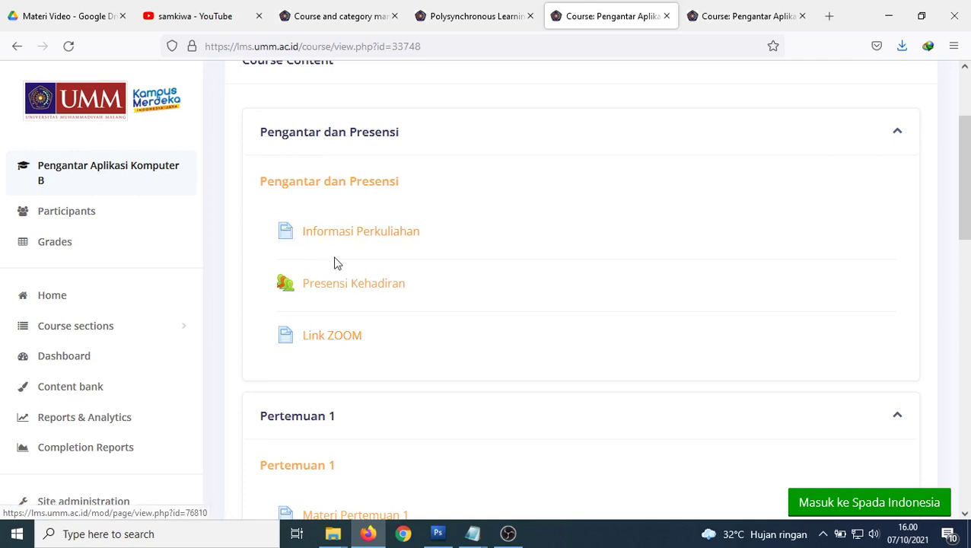
{"action": "scroll", "coordinate": [334, 259], "scroll_direction": "down", "scroll_amount": 4}
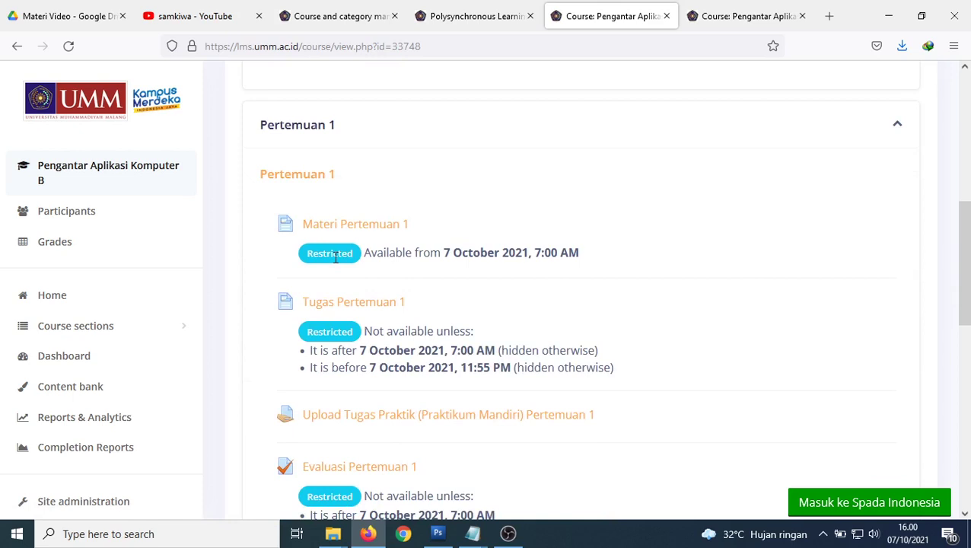
{"action": "scroll", "coordinate": [384, 245], "scroll_direction": "down", "scroll_amount": 1}
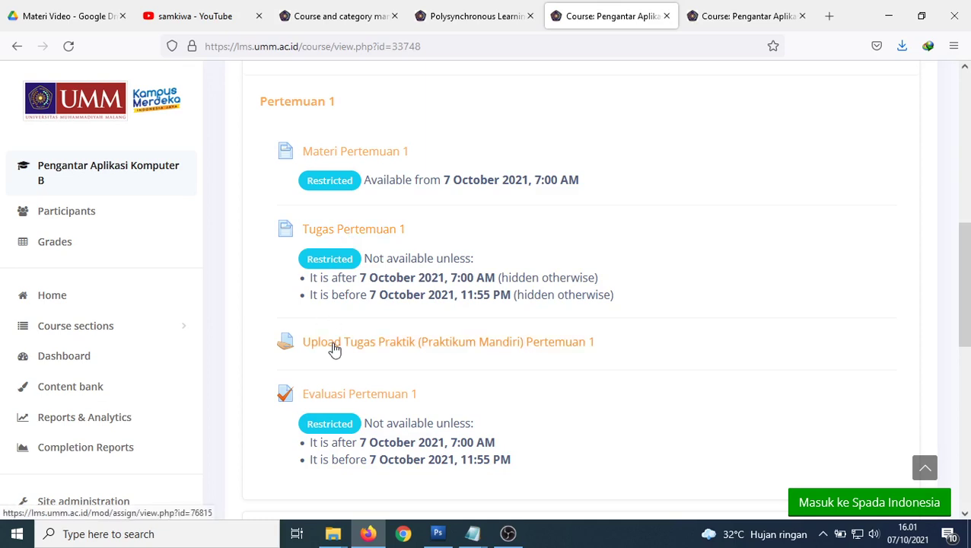
{"action": "scroll", "coordinate": [334, 348], "scroll_direction": "down", "scroll_amount": 2}
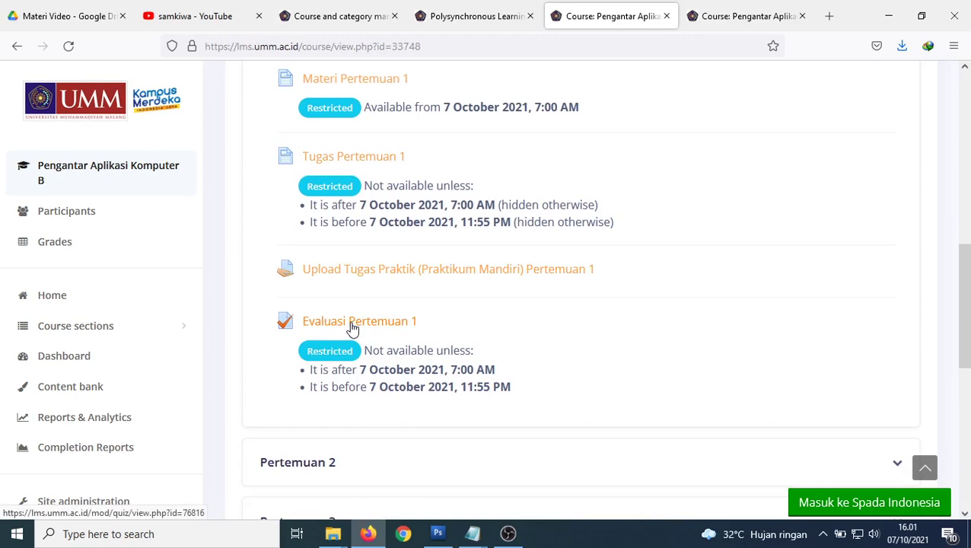
{"action": "scroll", "coordinate": [907, 301], "scroll_direction": "up", "scroll_amount": 8}
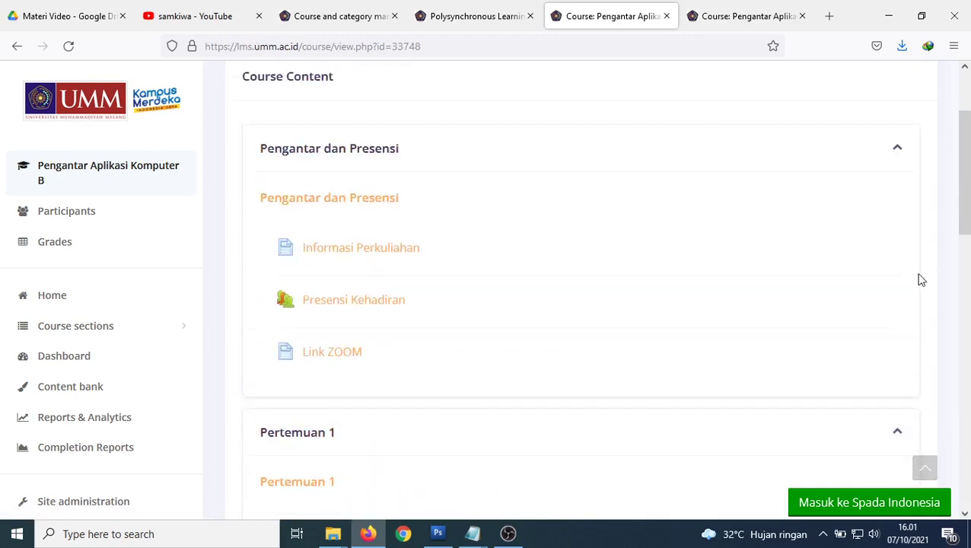
Switch the role in the Pengantar Aplikasi Komputer B course to Student.
{"action": "left_click", "coordinate": [867, 104]}
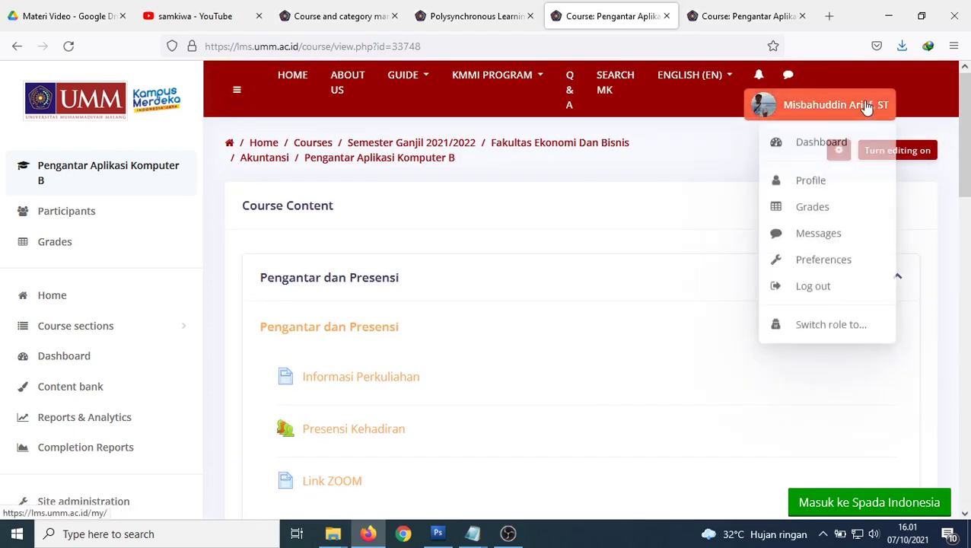
{"action": "left_click", "coordinate": [831, 329]}
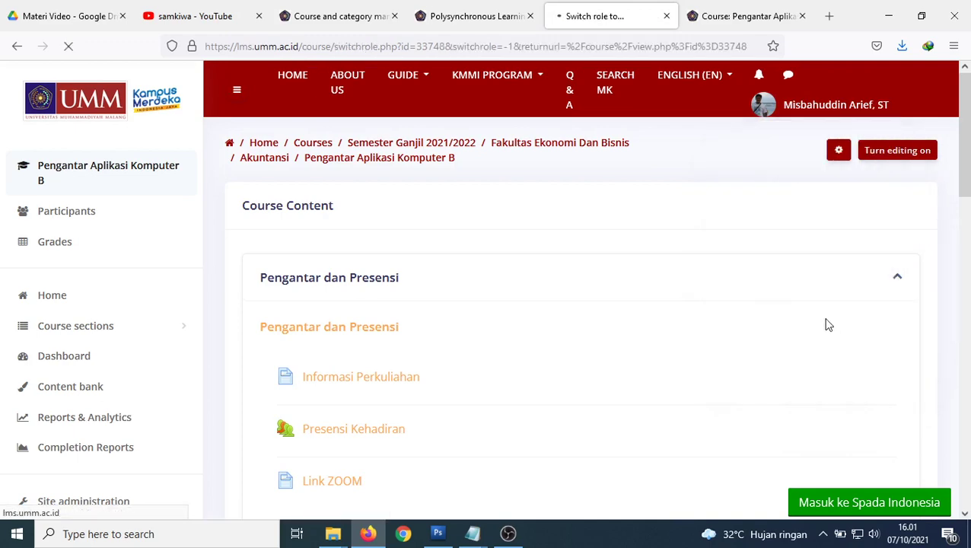
{"action": "scroll", "coordinate": [343, 392], "scroll_direction": "down", "scroll_amount": 2}
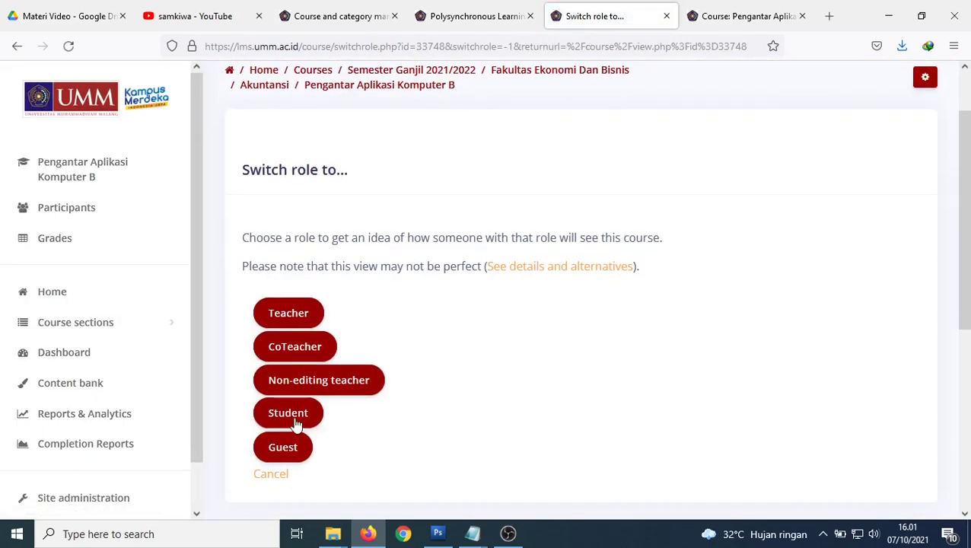
{"action": "left_click", "coordinate": [288, 413]}
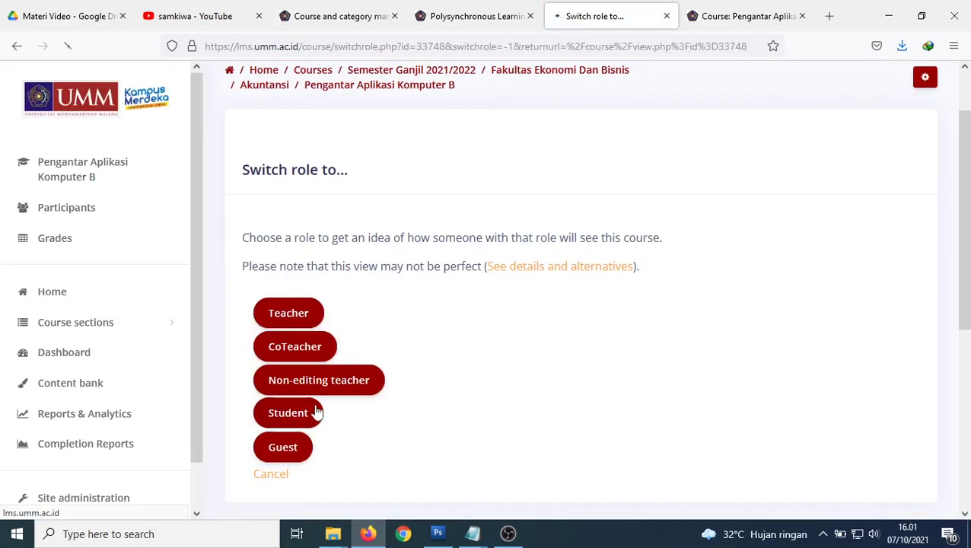
Expand Pertemuan 1 in the student view and examine how its activities appear.
{"action": "scroll", "coordinate": [344, 291], "scroll_direction": "down", "scroll_amount": 2}
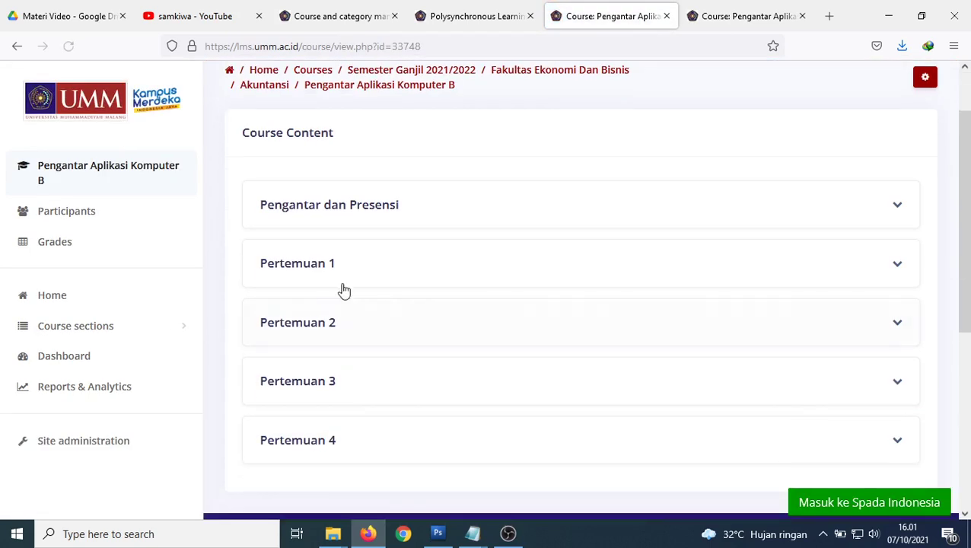
{"action": "left_click", "coordinate": [297, 264]}
{"action": "scroll", "coordinate": [357, 334], "scroll_direction": "down", "scroll_amount": 4}
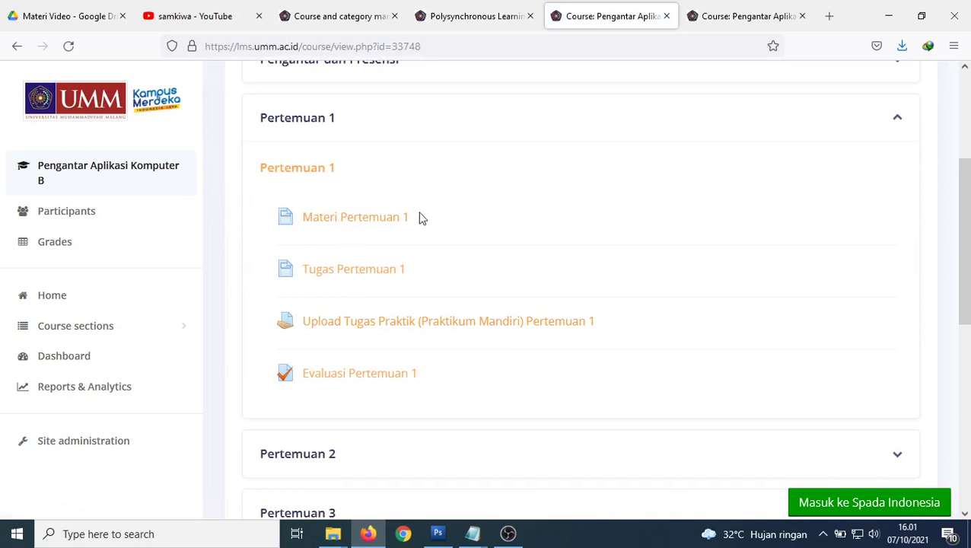
View the Materi Pertemuan 1 page as a student, and return to the normal role.
{"action": "left_click", "coordinate": [342, 220]}
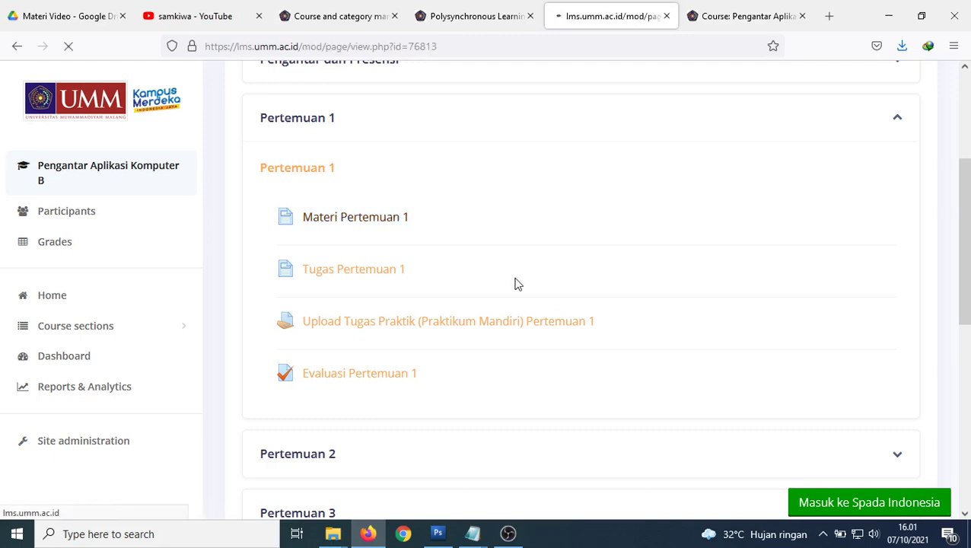
{"action": "scroll", "coordinate": [515, 284], "scroll_direction": "down", "scroll_amount": 5}
{"action": "scroll", "coordinate": [515, 284], "scroll_direction": "up", "scroll_amount": 5}
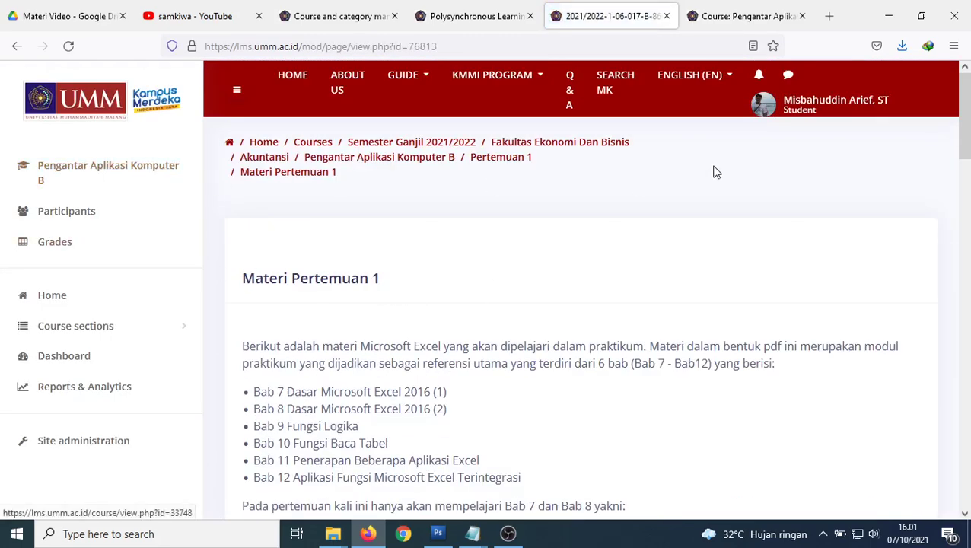
{"action": "left_click", "coordinate": [796, 110]}
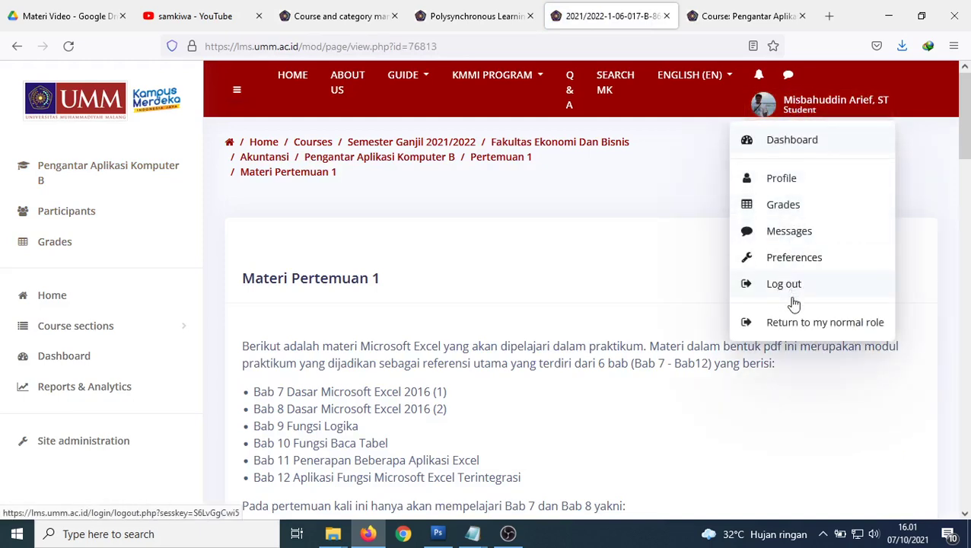
{"action": "left_click", "coordinate": [797, 323]}
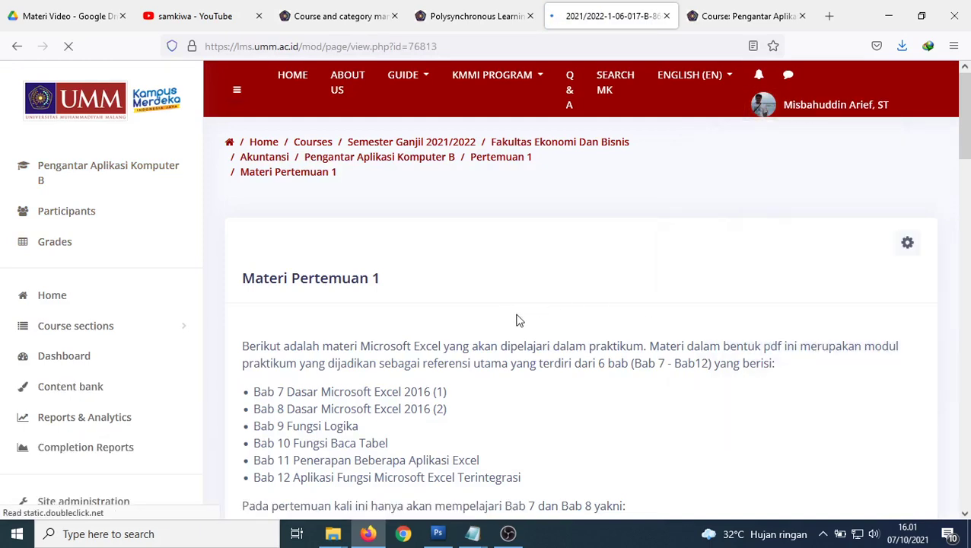
Examine the activities in the Pengantar dan Presensi and Pertemuan 1 sections of the Pengantar Aplikasi Komputer B course.
{"action": "left_click", "coordinate": [713, 16]}
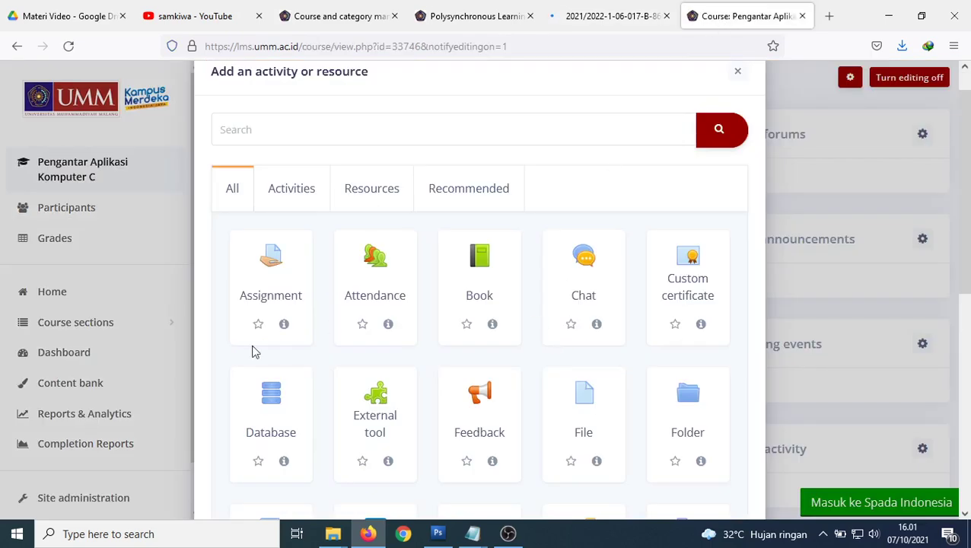
{"action": "left_click", "coordinate": [579, 15]}
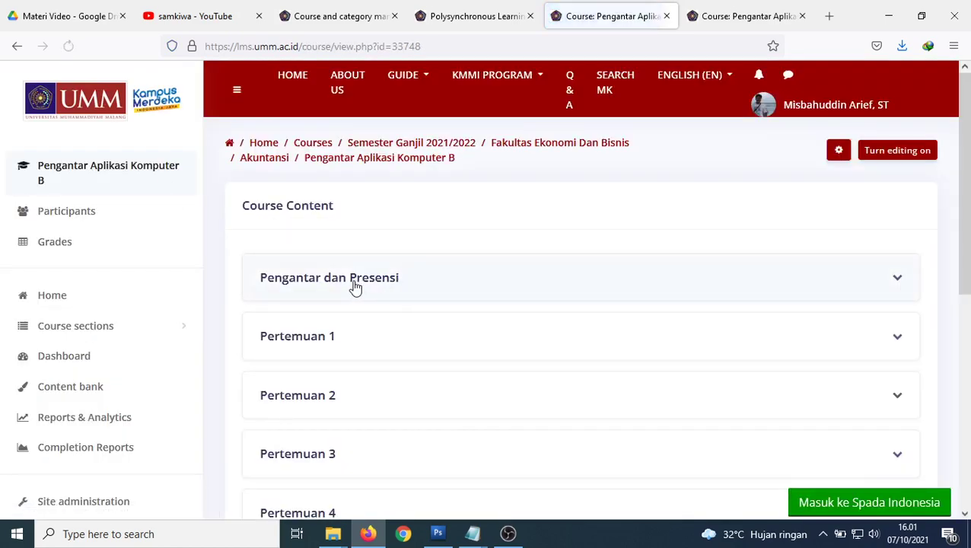
{"action": "left_click", "coordinate": [353, 283]}
{"action": "scroll", "coordinate": [320, 335], "scroll_direction": "down", "scroll_amount": 5}
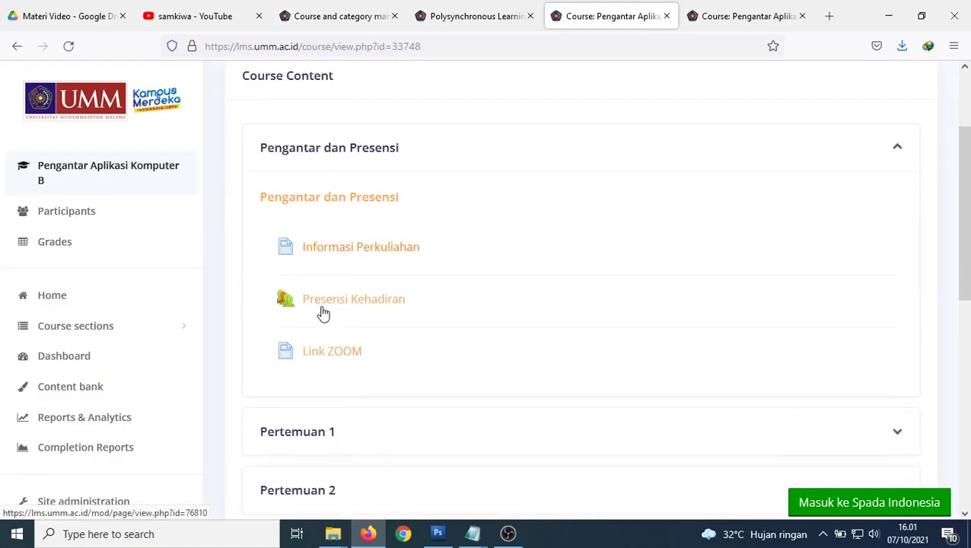
{"action": "left_click", "coordinate": [305, 352]}
{"action": "scroll", "coordinate": [357, 252], "scroll_direction": "down", "scroll_amount": 5}
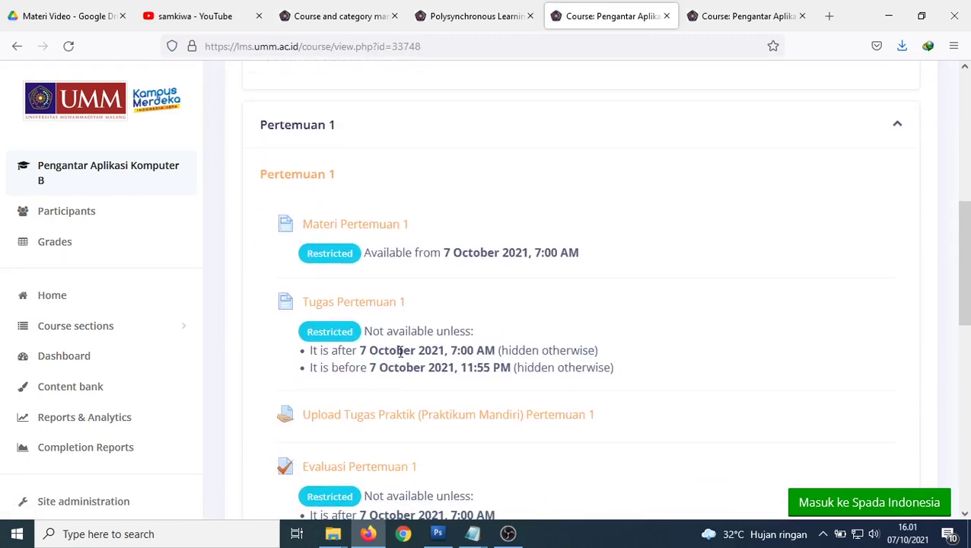
{"action": "scroll", "coordinate": [401, 351], "scroll_direction": "up", "scroll_amount": 3}
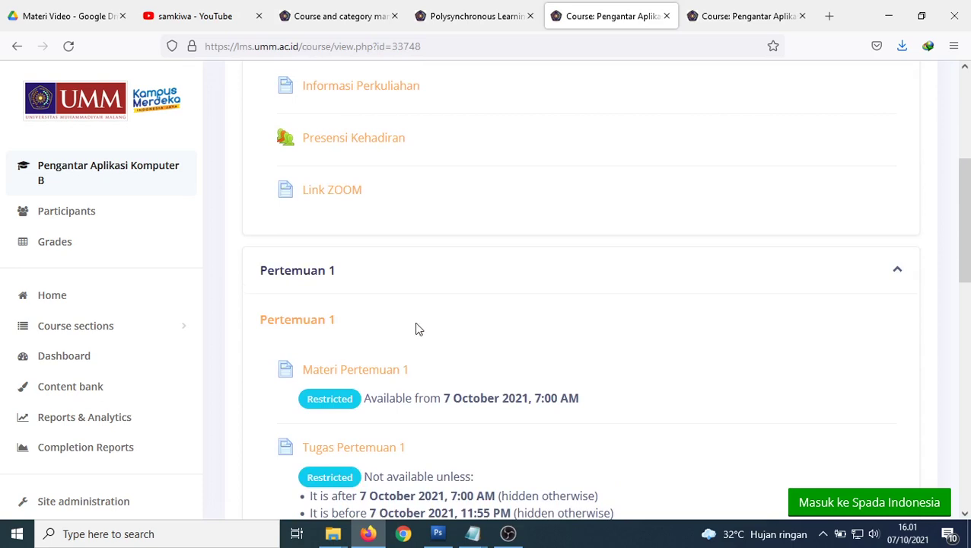
{"action": "scroll", "coordinate": [418, 329], "scroll_direction": "up", "scroll_amount": 1}
Start a new Page resource in the General section of Pengantar Aplikasi Komputer C and name it "Informasi Perkuliahan".
{"action": "left_click", "coordinate": [721, 25]}
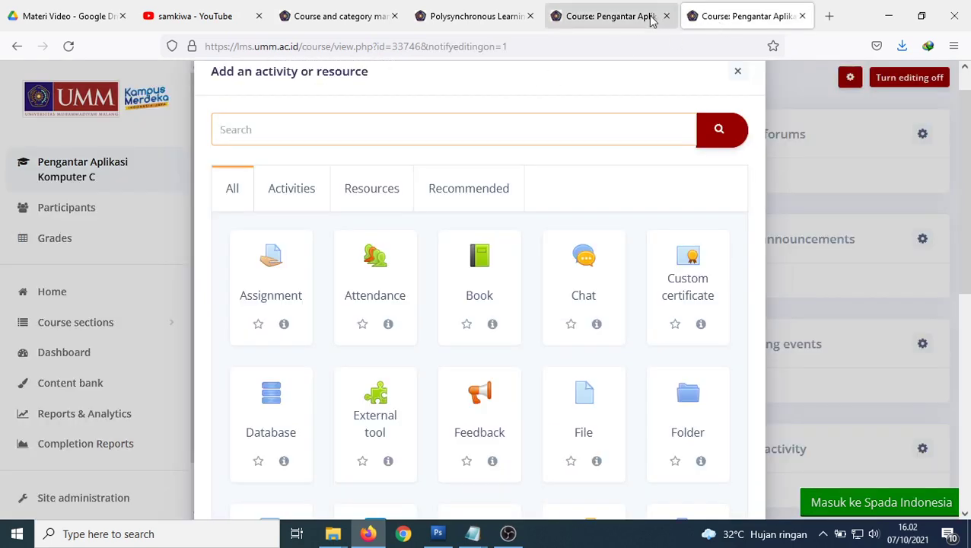
{"action": "left_click", "coordinate": [736, 72]}
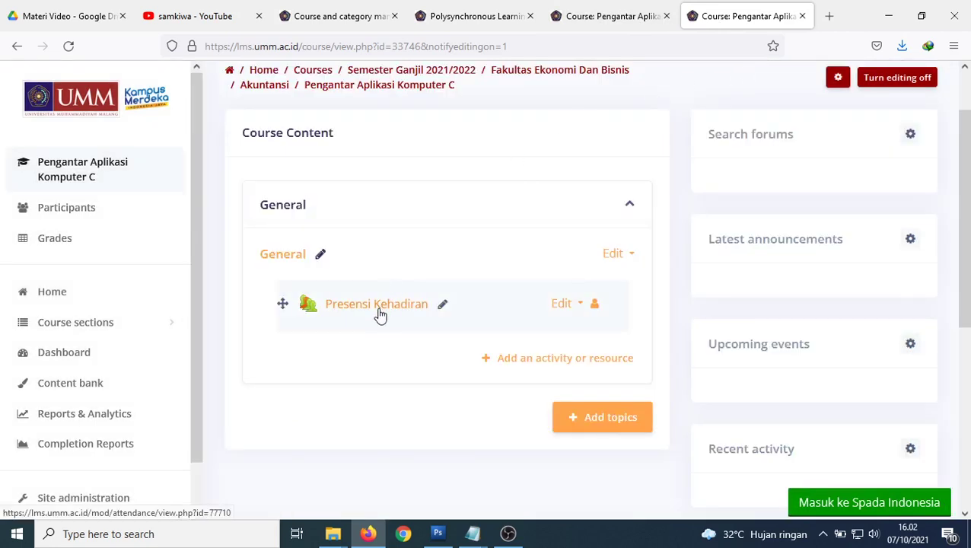
{"action": "scroll", "coordinate": [469, 302], "scroll_direction": "up", "scroll_amount": 1}
{"action": "scroll", "coordinate": [499, 313], "scroll_direction": "down", "scroll_amount": 1}
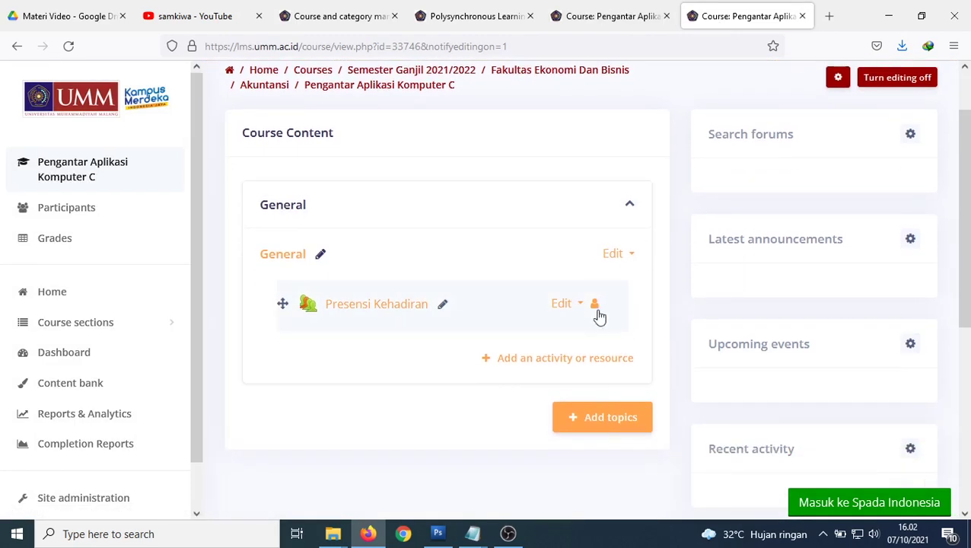
{"action": "left_click", "coordinate": [544, 365]}
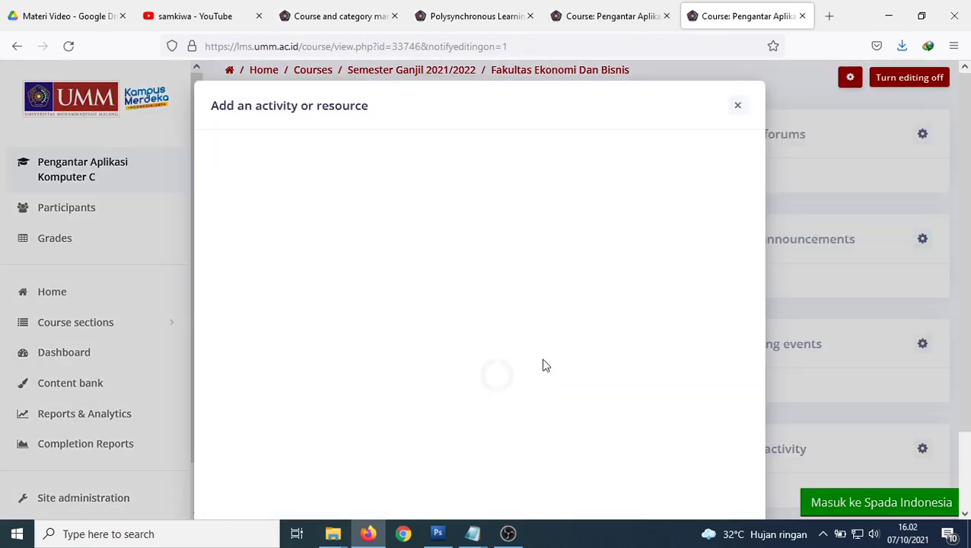
{"action": "scroll", "coordinate": [561, 280], "scroll_direction": "down", "scroll_amount": 2}
{"action": "scroll", "coordinate": [561, 281], "scroll_direction": "down", "scroll_amount": 2}
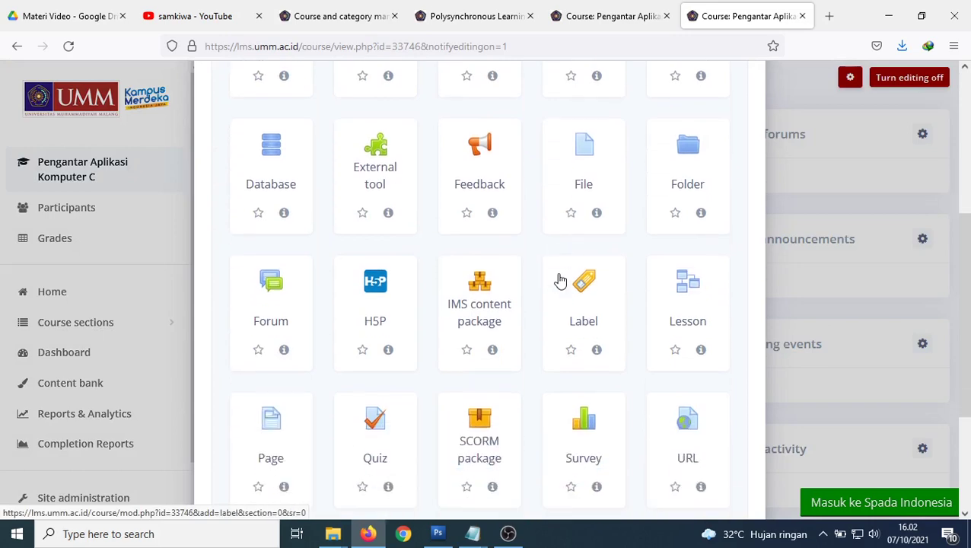
{"action": "left_click", "coordinate": [277, 431]}
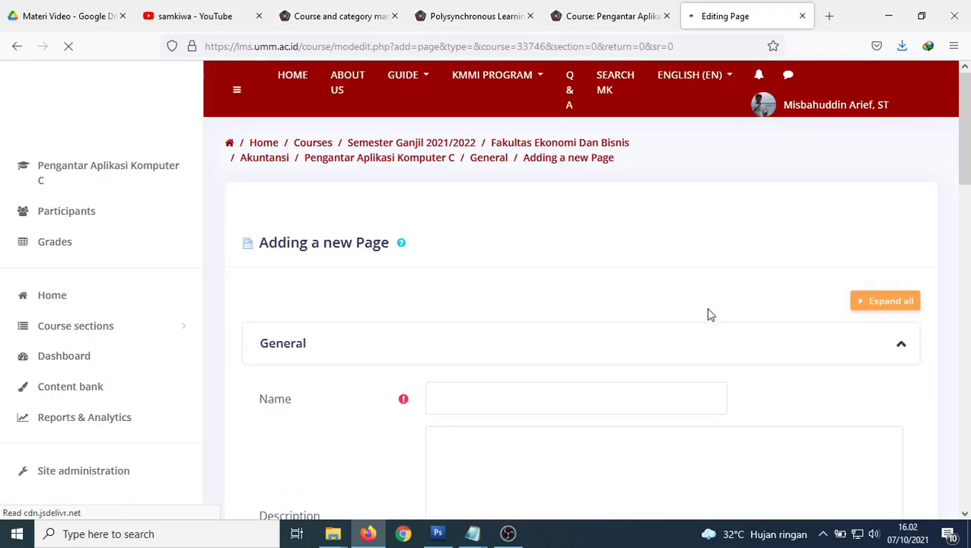
{"action": "scroll", "coordinate": [709, 315], "scroll_direction": "down", "scroll_amount": 3}
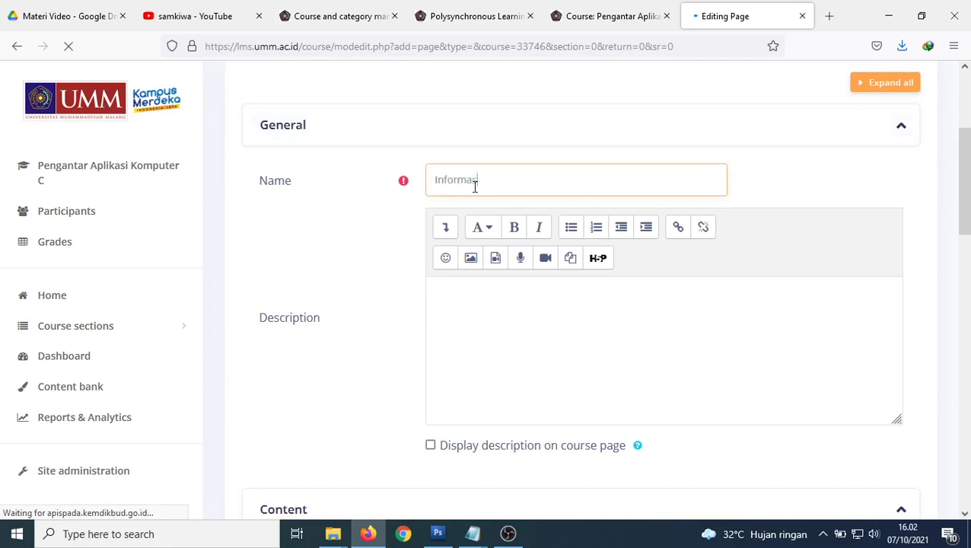
{"action": "type", "text": "Perkuliahan"}
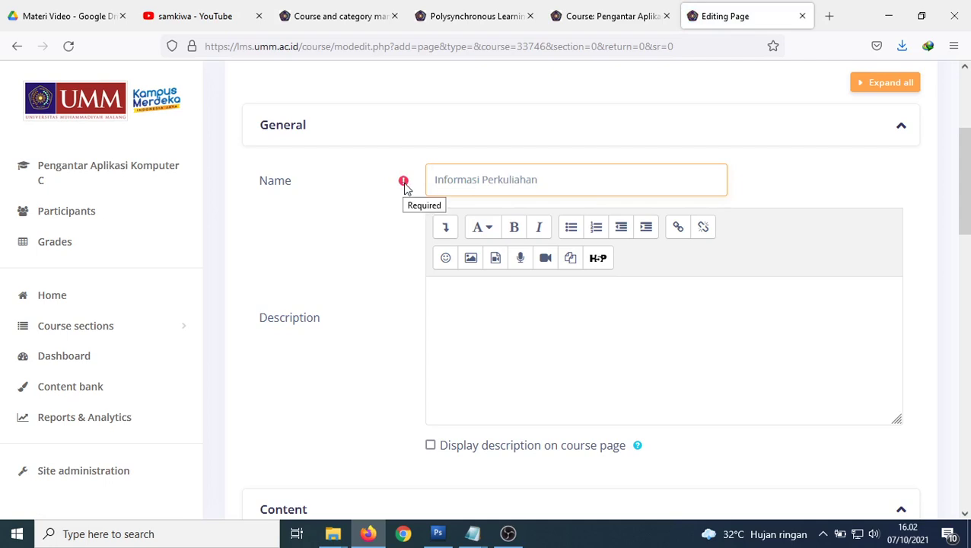
Look through the new Page form, checking its required fields, description, content, remaining settings sections and save options.
{"action": "scroll", "coordinate": [422, 304], "scroll_direction": "down", "scroll_amount": 5}
{"action": "scroll", "coordinate": [396, 183], "scroll_direction": "up", "scroll_amount": 3}
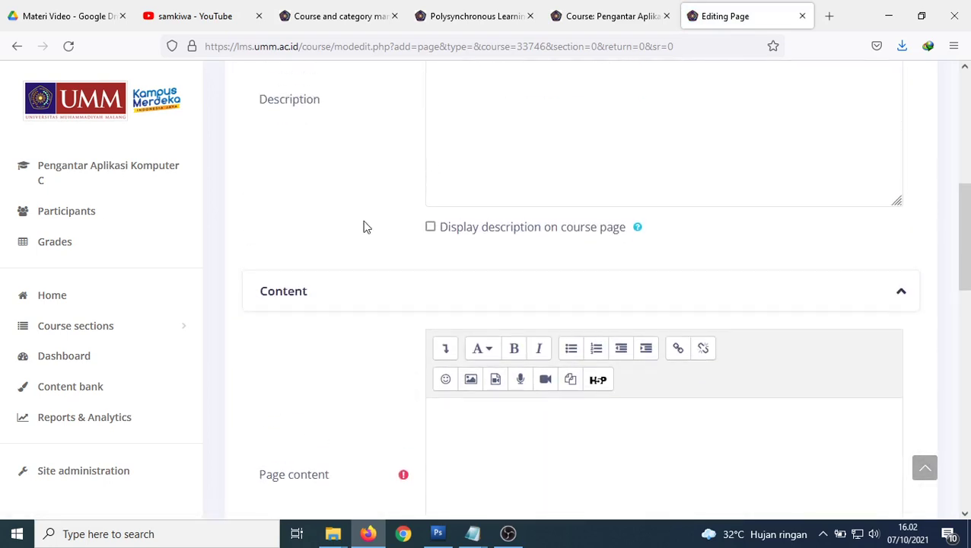
{"action": "scroll", "coordinate": [417, 236], "scroll_direction": "down", "scroll_amount": 2}
{"action": "scroll", "coordinate": [417, 344], "scroll_direction": "down", "scroll_amount": 10}
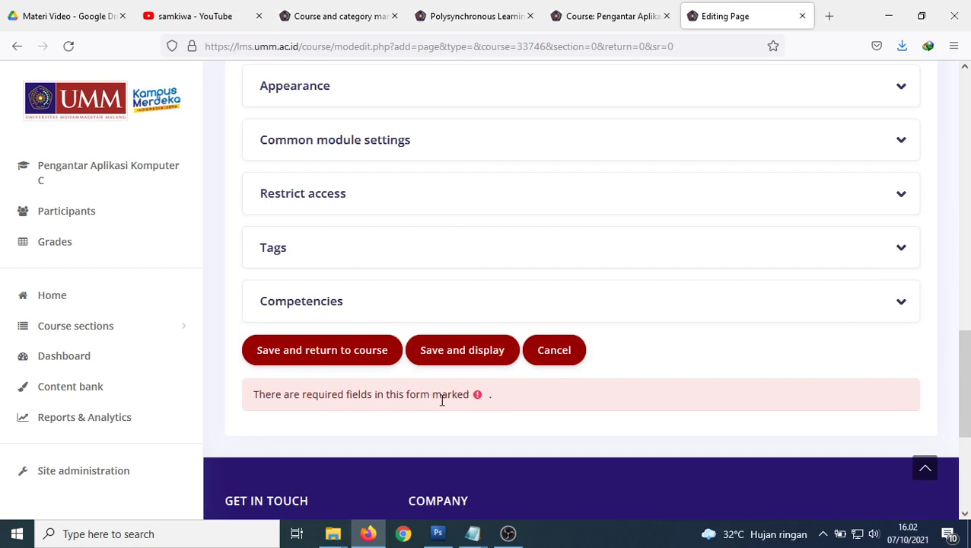
{"action": "scroll", "coordinate": [441, 399], "scroll_direction": "up", "scroll_amount": 12}
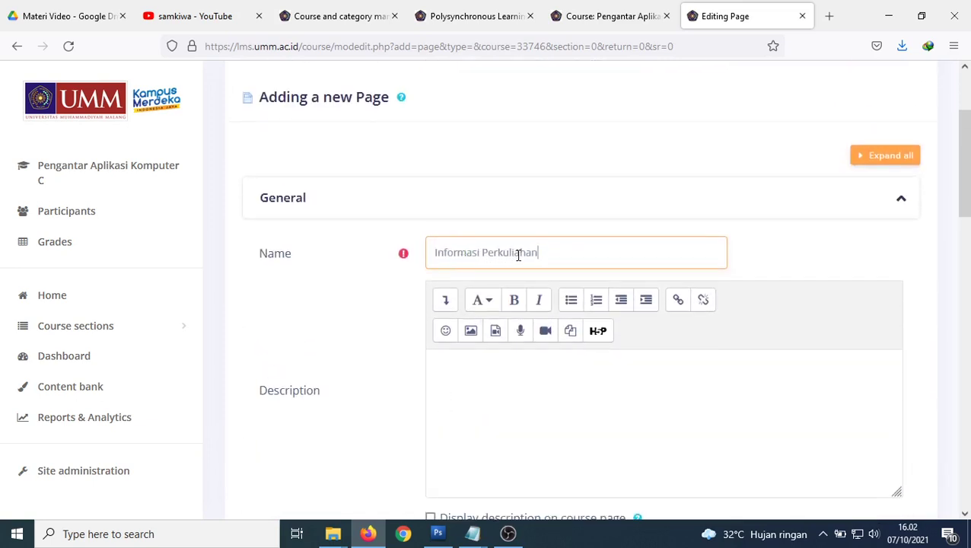
{"action": "scroll", "coordinate": [519, 257], "scroll_direction": "down", "scroll_amount": 4}
{"action": "left_click", "coordinate": [496, 135]}
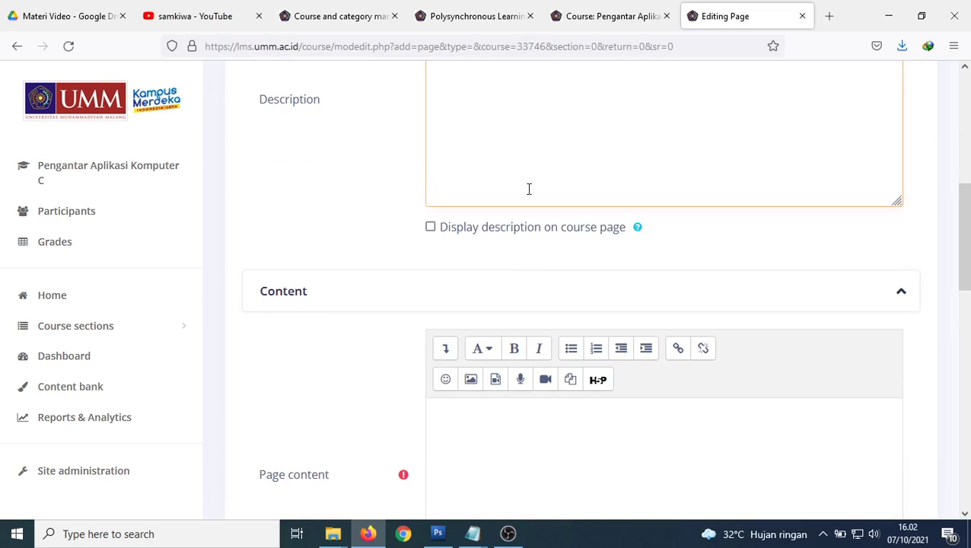
{"action": "scroll", "coordinate": [527, 188], "scroll_direction": "up", "scroll_amount": 1}
{"action": "scroll", "coordinate": [529, 190], "scroll_direction": "up", "scroll_amount": 2}
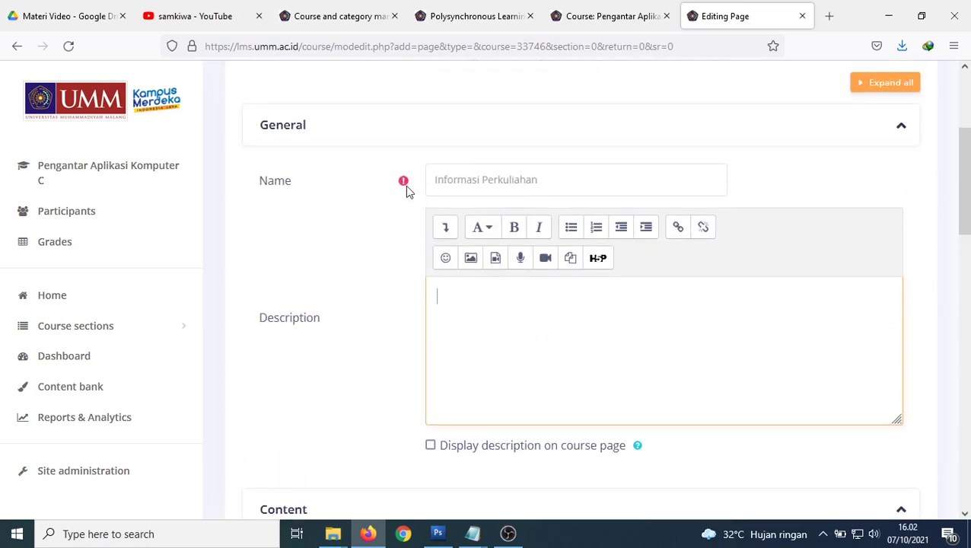
{"action": "scroll", "coordinate": [573, 318], "scroll_direction": "down", "scroll_amount": 2}
{"action": "scroll", "coordinate": [572, 318], "scroll_direction": "down", "scroll_amount": 3}
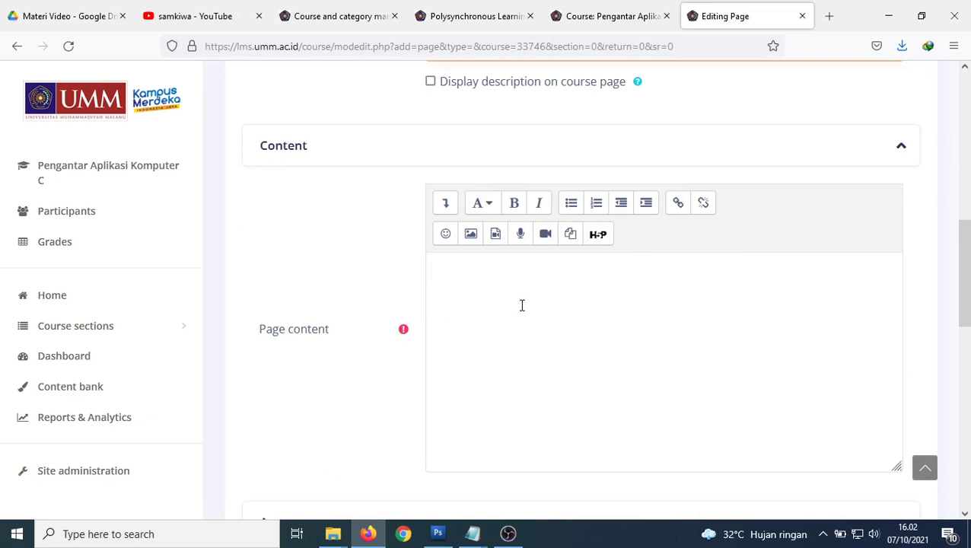
Copy the greeting and opening paragraph from the "contoh pengantar" file in Notepad into the Page content.
{"action": "left_click", "coordinate": [524, 289]}
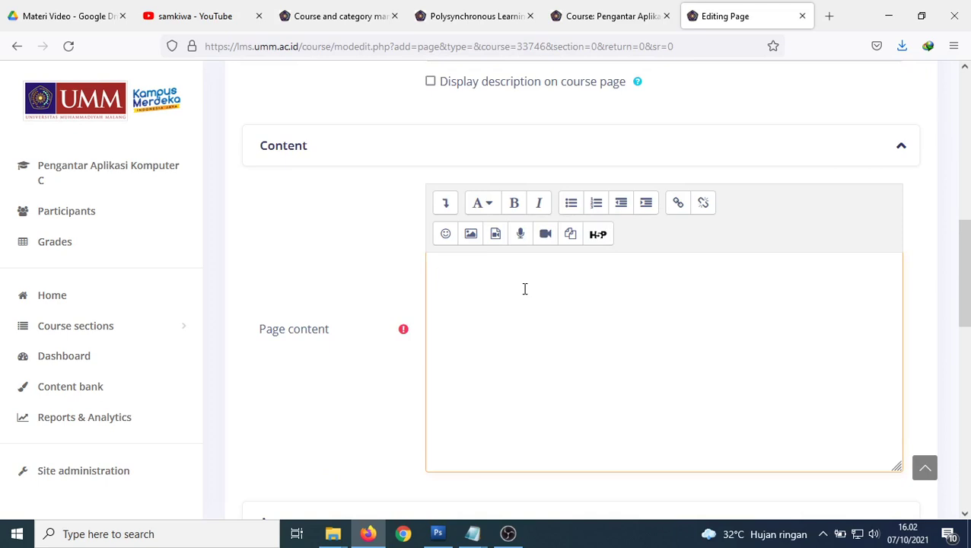
{"action": "left_click", "coordinate": [473, 534]}
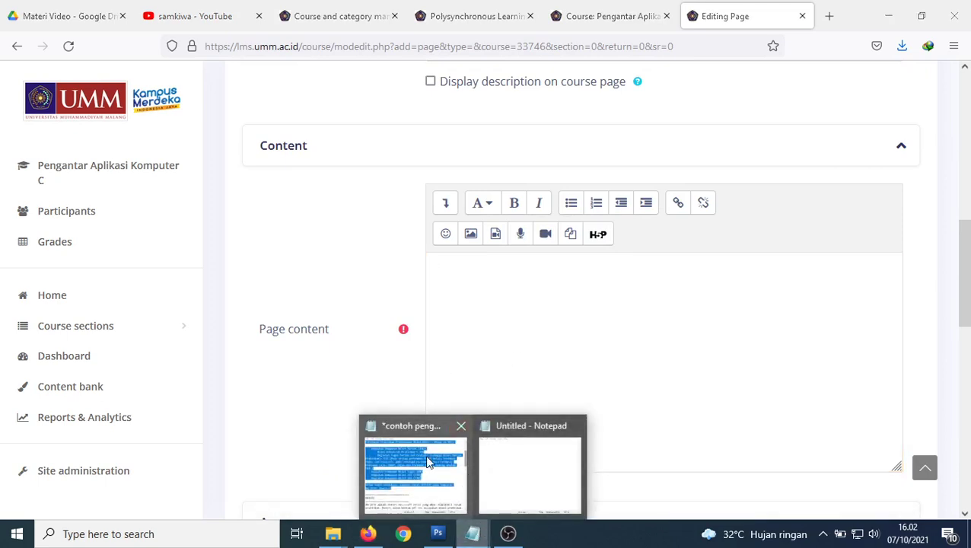
{"action": "left_click", "coordinate": [428, 462]}
{"action": "scroll", "coordinate": [336, 269], "scroll_direction": "up", "scroll_amount": 4}
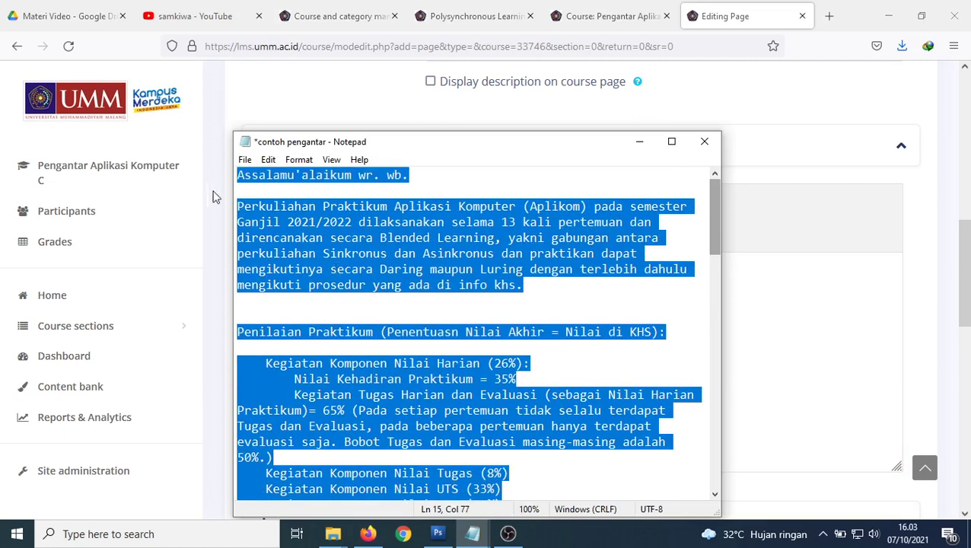
{"action": "left_click", "coordinate": [242, 175]}
{"action": "left_click_drag", "start_coordinate": [237, 175], "coordinate": [549, 283]}
{"action": "key", "text": "ctrl+c"}
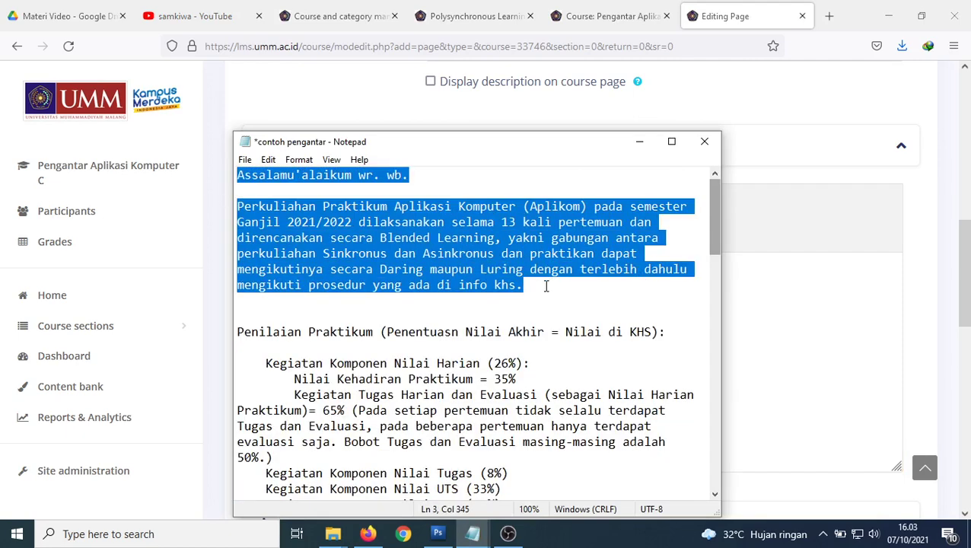
{"action": "left_click", "coordinate": [696, 20]}
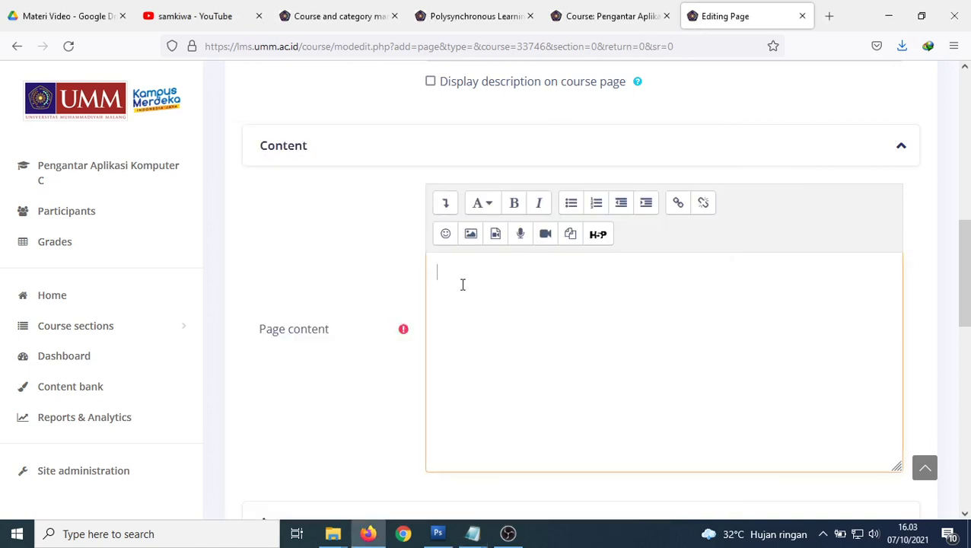
{"action": "key", "text": "ctrl+v"}
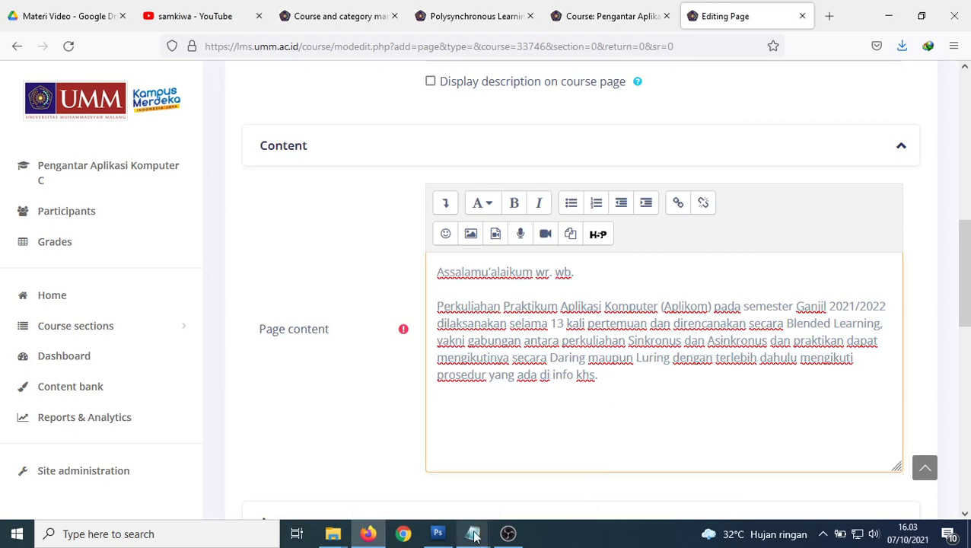
In the Notepad text, remove the indent before "Kegiatan Komponen Nilai Harian (26%)" and delete the two sub-items beneath it.
{"action": "mouse_move", "coordinate": [473, 537]}
{"action": "left_click", "coordinate": [448, 469]}
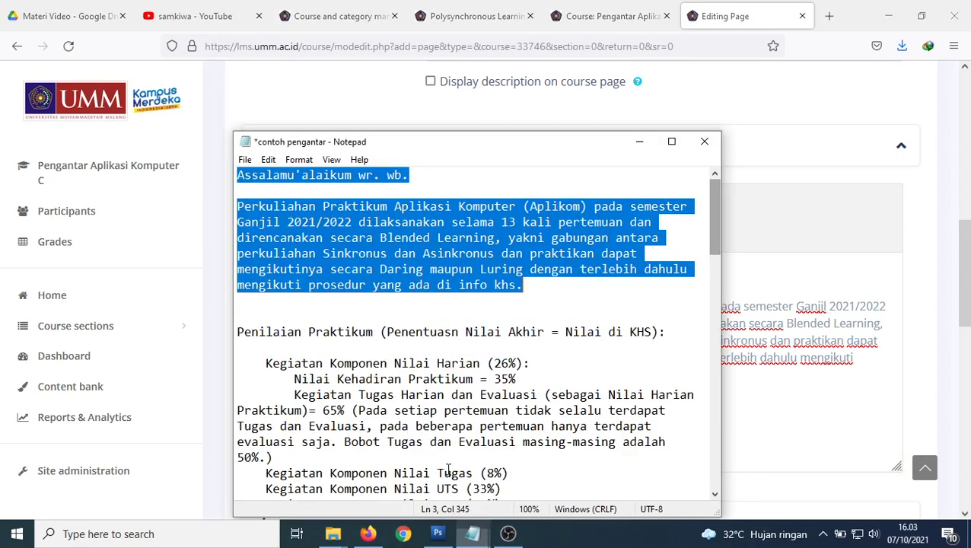
{"action": "scroll", "coordinate": [400, 390], "scroll_direction": "down", "scroll_amount": 1}
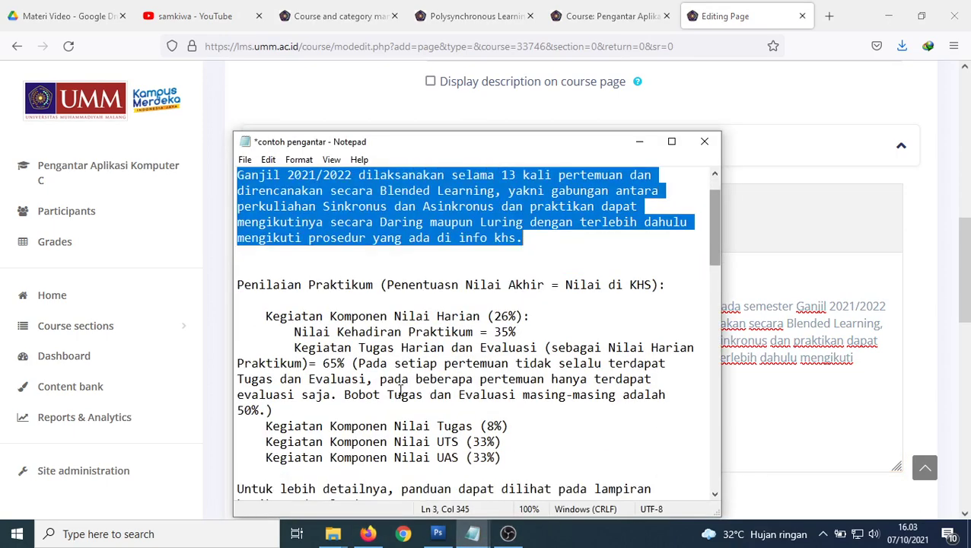
{"action": "left_click", "coordinate": [266, 315]}
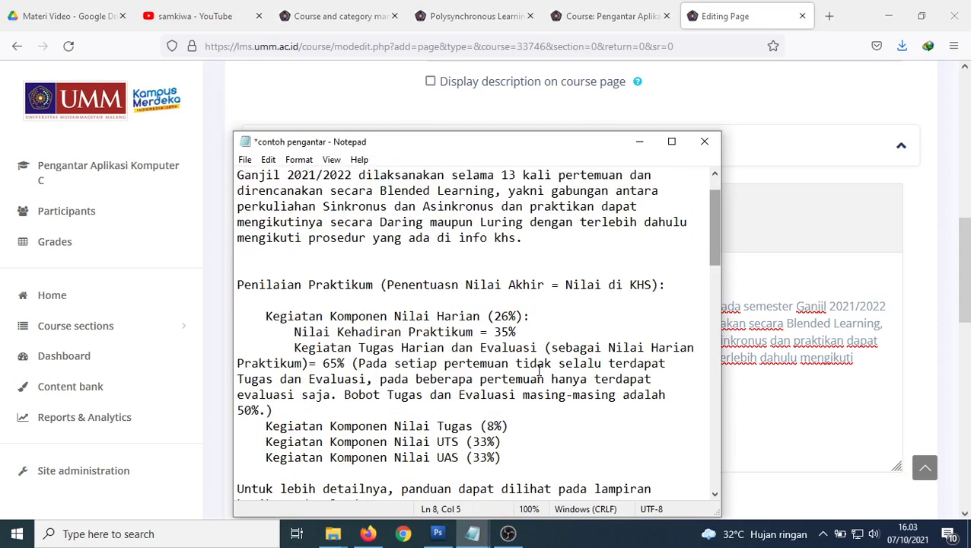
{"action": "key", "text": "BackSpace"}
{"action": "key", "text": "BackSpace"}
{"action": "key", "text": "BackSpace"}
{"action": "key", "text": "BackSpace"}
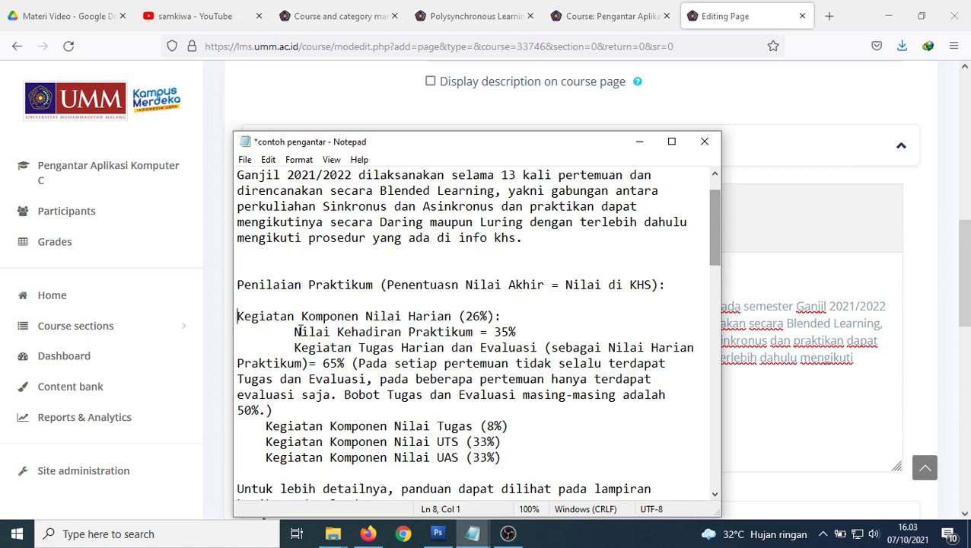
{"action": "left_click_drag", "start_coordinate": [294, 332], "coordinate": [700, 407]}
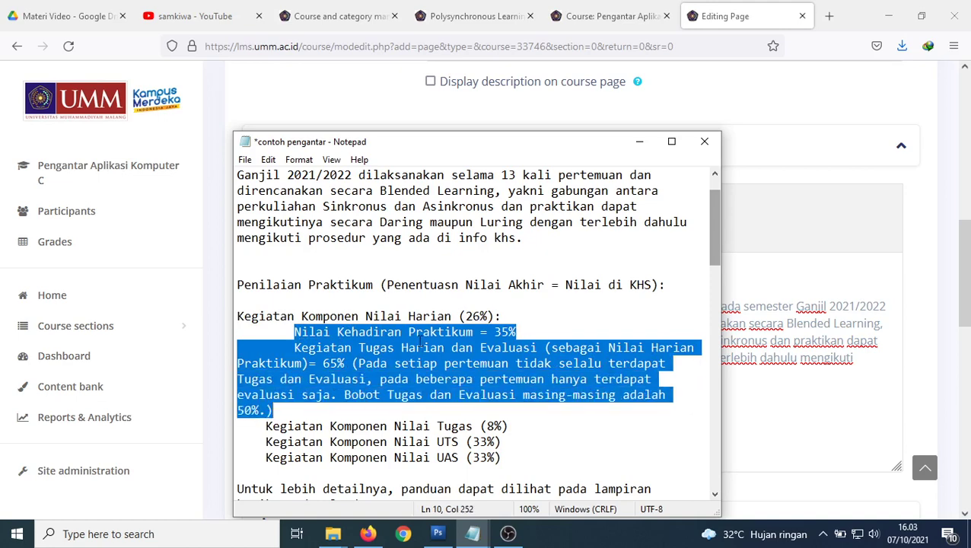
{"action": "key", "text": "BackSpace"}
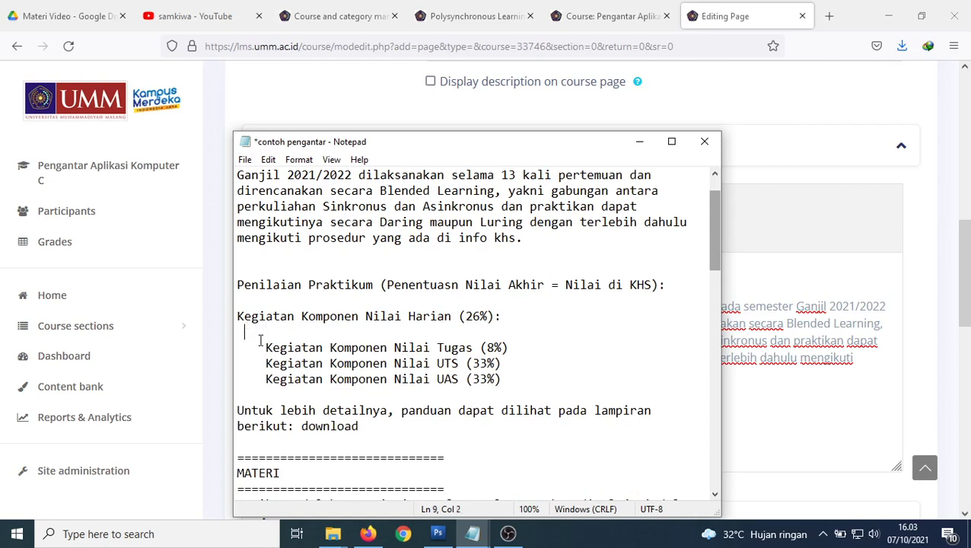
In the Notepad text, remove the blank line above "Kegiatan Komponen Nilai Tugas (8%)" and that line's indent.
{"action": "left_click_drag", "start_coordinate": [262, 335], "coordinate": [275, 331]}
{"action": "key", "text": "BackSpace"}
{"action": "key", "text": "BackSpace"}
{"action": "key", "text": "Delete"}
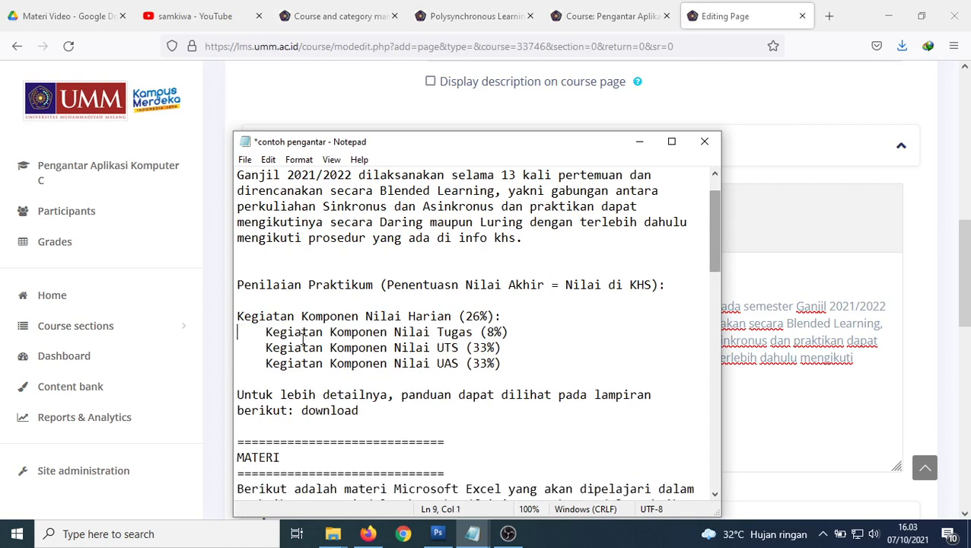
{"action": "key", "text": "Delete"}
{"action": "key", "text": "Delete"}
{"action": "key", "text": "Delete"}
{"action": "key", "text": "Delete"}
Remove the indents before the "Nilai UTS (33%)" and "Nilai UAS (33%)" lines, keeping each grade component on its own line.
{"action": "left_click_drag", "start_coordinate": [266, 347], "coordinate": [238, 347]}
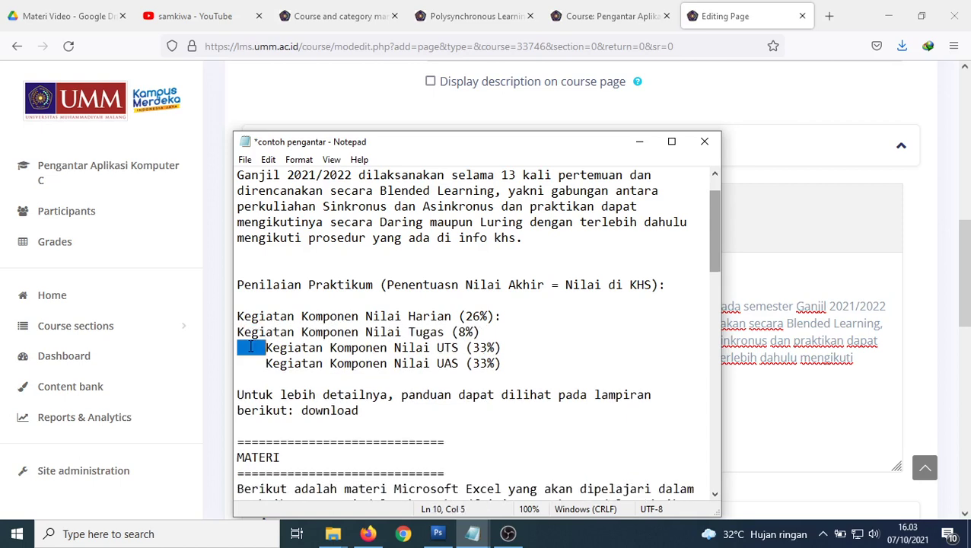
{"action": "key", "text": "BackSpace"}
{"action": "key", "text": "BackSpace"}
{"action": "key", "text": "End"}
{"action": "key", "text": "Delete"}
{"action": "key", "text": "Delete"}
{"action": "key", "text": "Delete"}
{"action": "key", "text": "Delete"}
{"action": "key", "text": "Delete"}
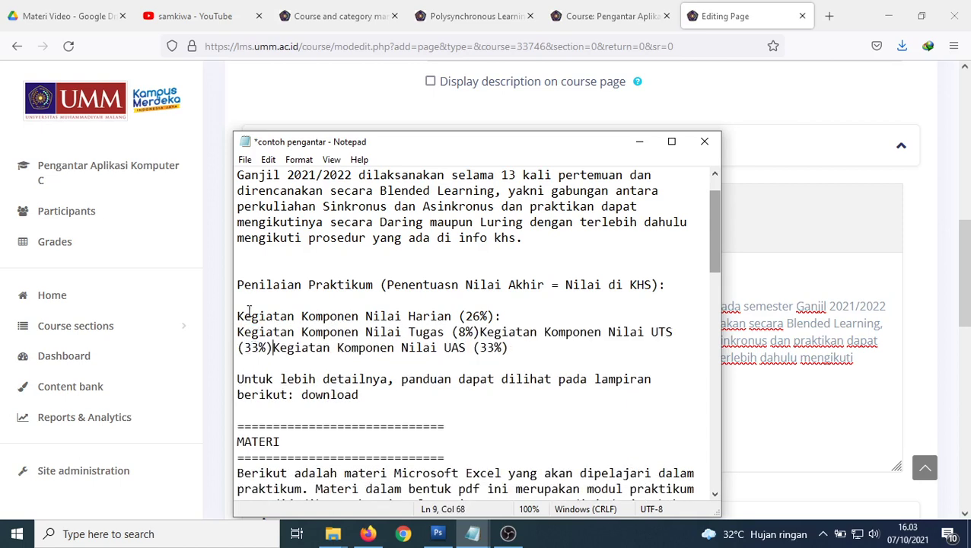
{"action": "key", "text": "Return"}
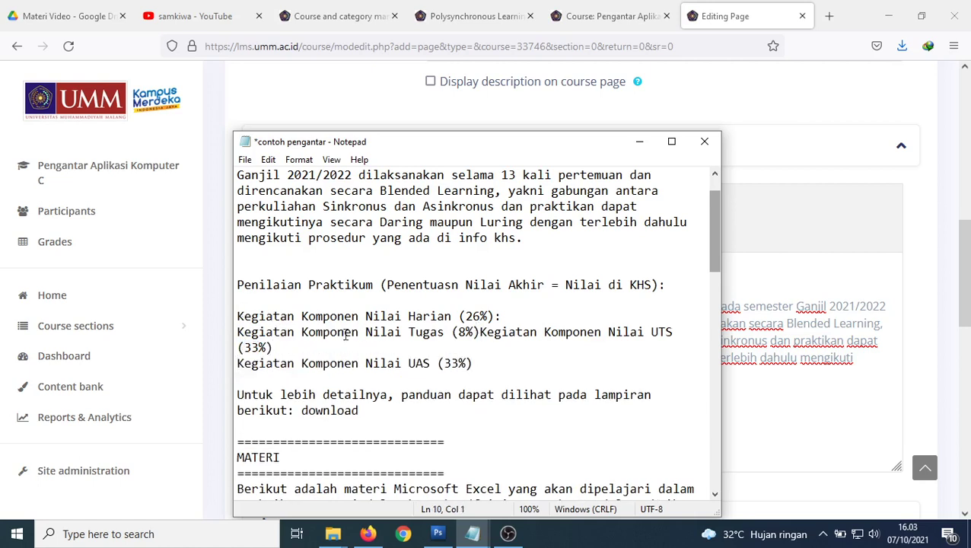
{"action": "left_click", "coordinate": [479, 332]}
{"action": "key", "text": "Return"}
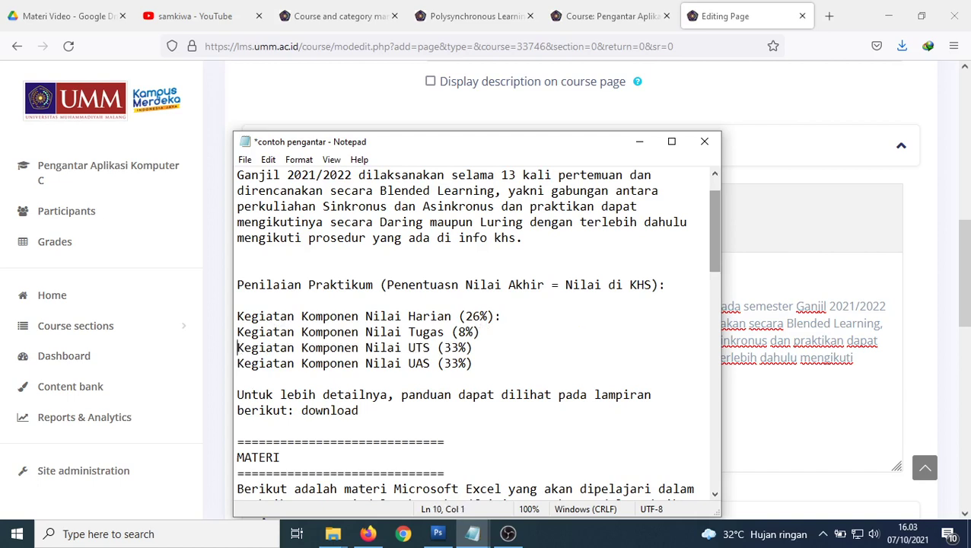
Copy the four "Kegiatan Komponen Nilai" lines from Notepad into the Page content below the opening paragraph.
{"action": "left_click_drag", "start_coordinate": [237, 316], "coordinate": [484, 365]}
{"action": "key", "text": "ctrl+c"}
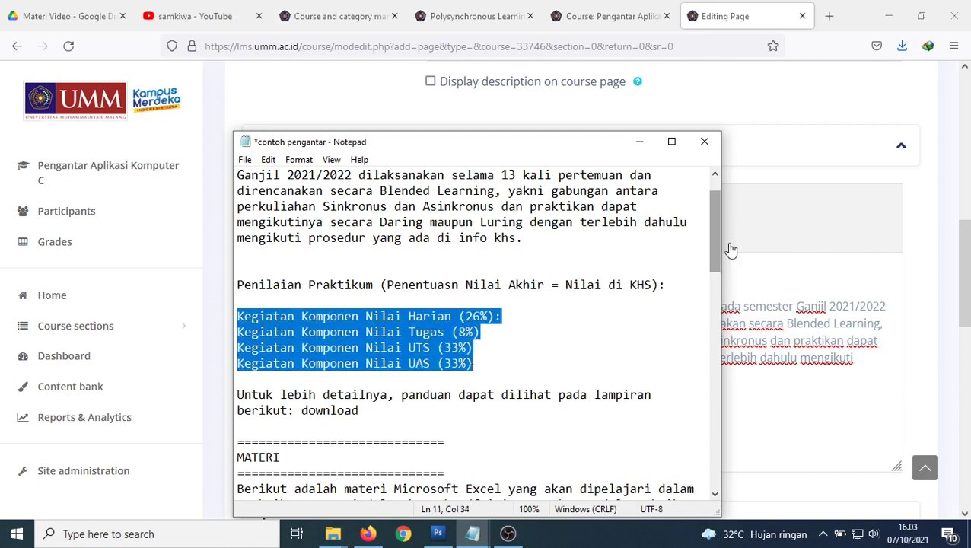
{"action": "left_click", "coordinate": [714, 20]}
{"action": "left_click", "coordinate": [589, 405]}
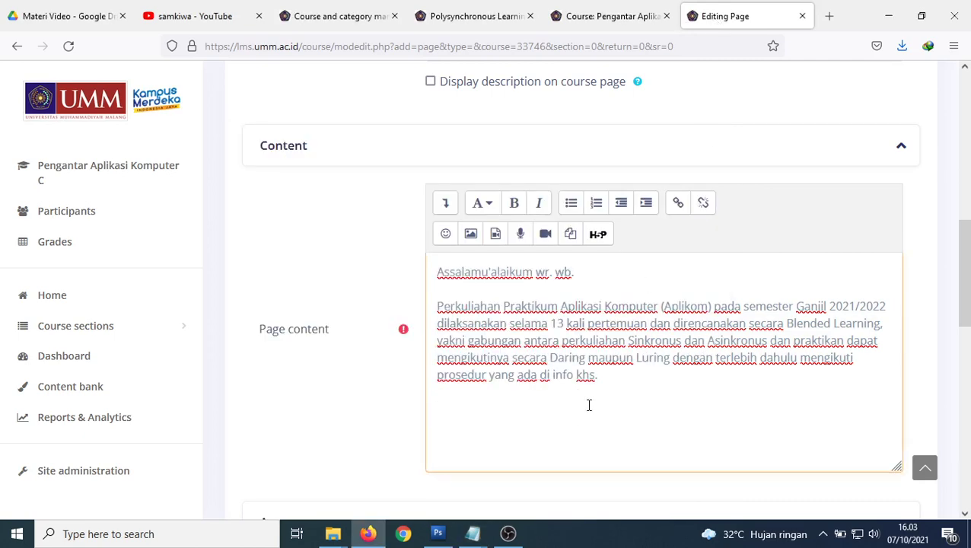
{"action": "key", "text": "ctrl+v"}
{"action": "scroll", "coordinate": [614, 405], "scroll_direction": "down", "scroll_amount": 1}
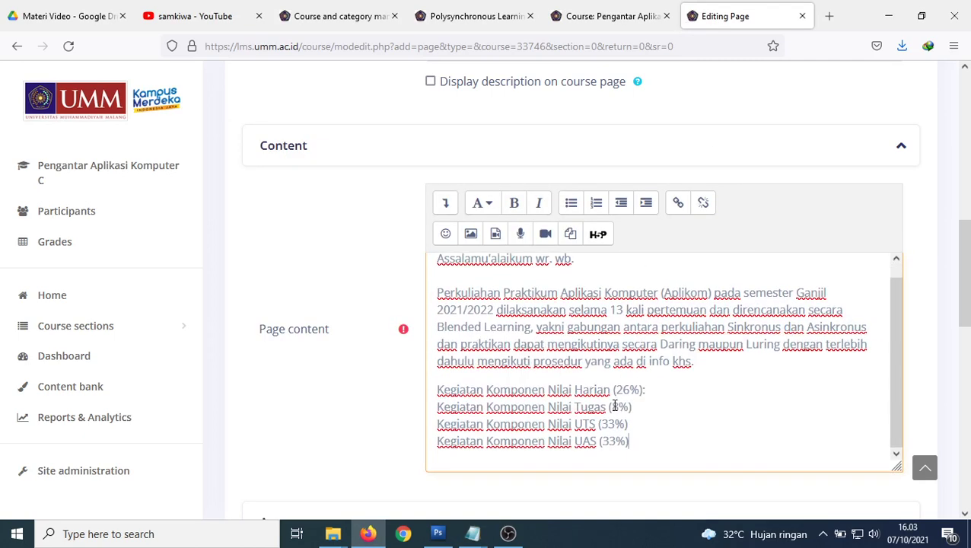
Format the four grade component lines in the Page content as a numbered list with one item per component.
{"action": "left_click_drag", "start_coordinate": [582, 390], "coordinate": [641, 435]}
{"action": "left_click", "coordinate": [596, 204]}
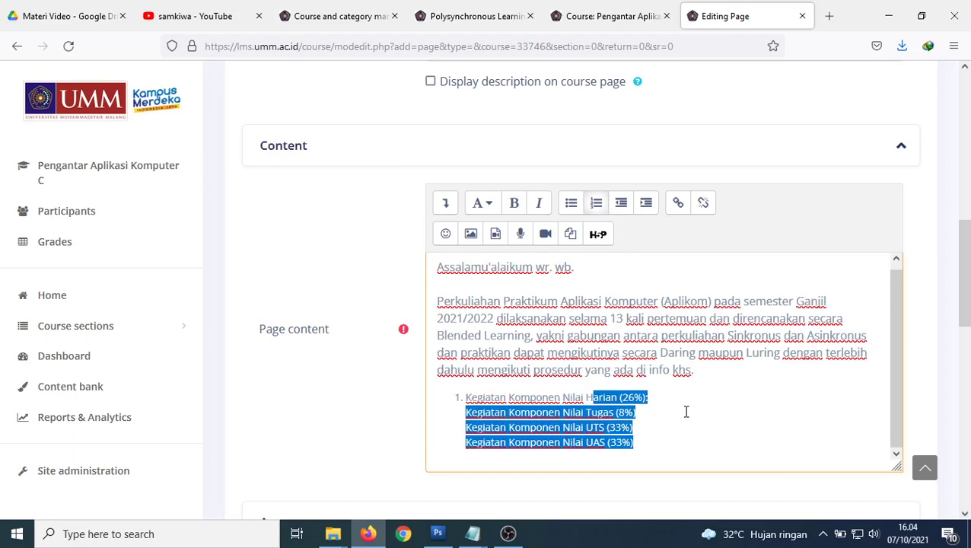
{"action": "left_click", "coordinate": [656, 399]}
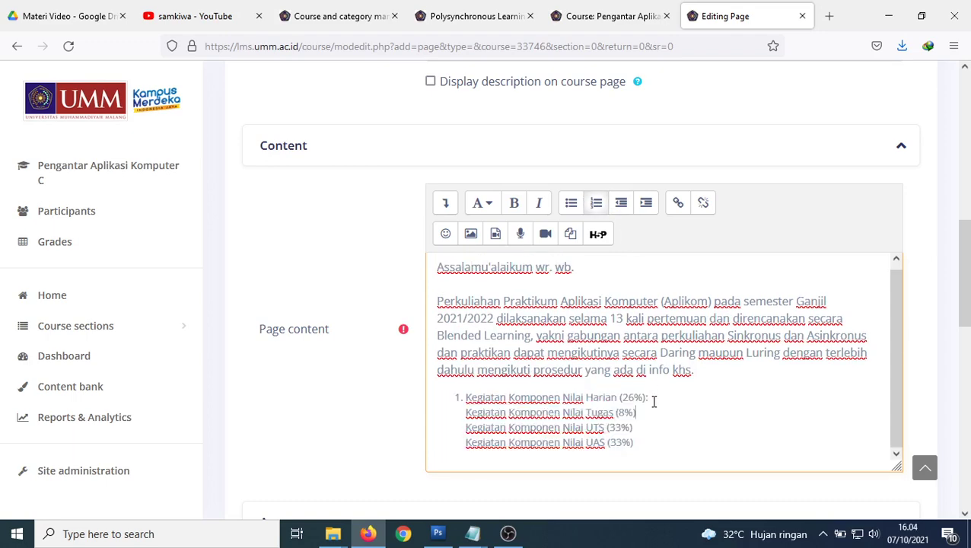
{"action": "scroll", "coordinate": [658, 410], "scroll_direction": "down", "scroll_amount": 2}
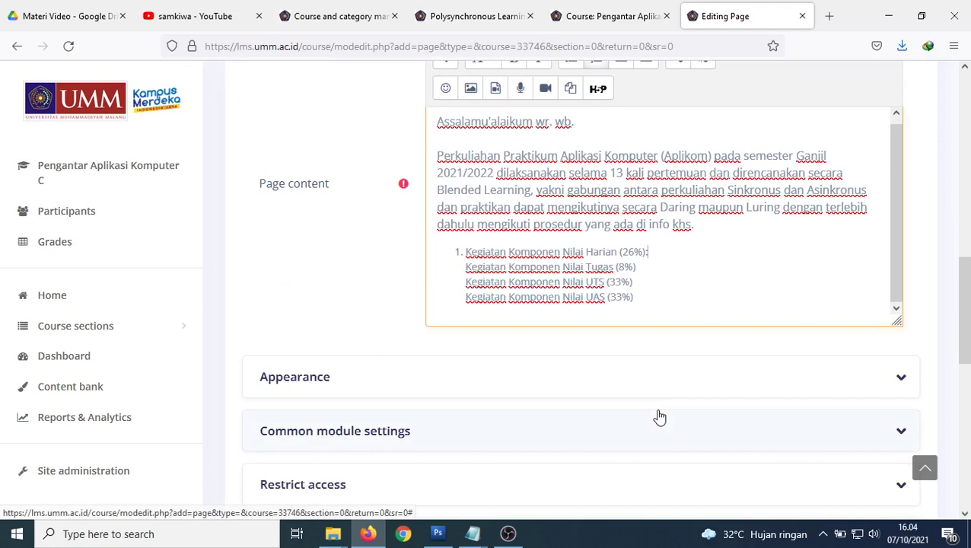
{"action": "key", "text": "Delete"}
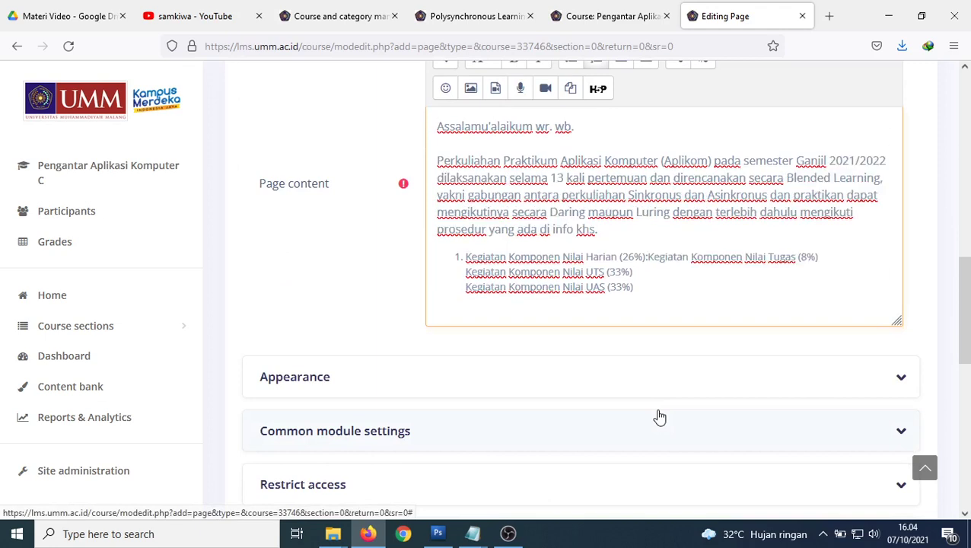
{"action": "key", "text": "Return"}
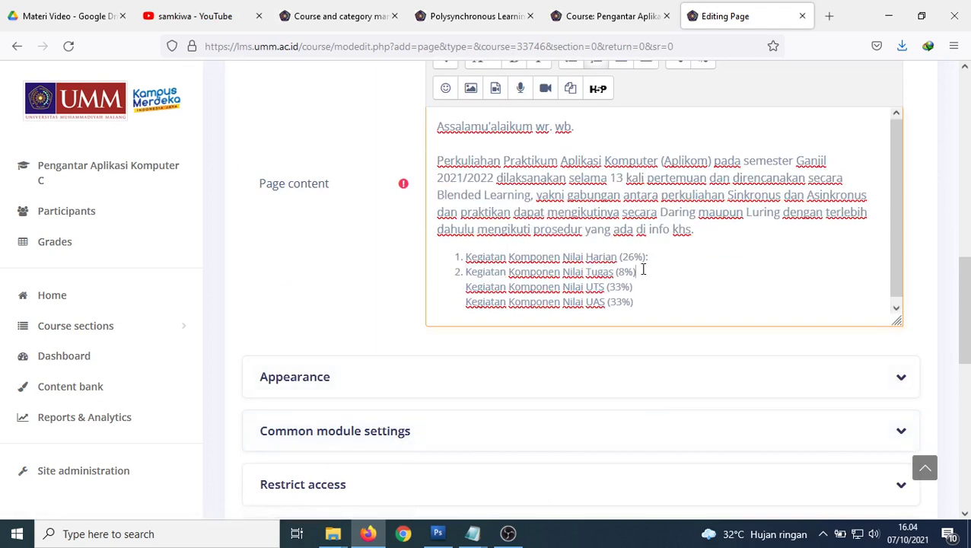
{"action": "key", "text": "Delete"}
{"action": "key", "text": "Return"}
{"action": "left_click", "coordinate": [659, 288]}
{"action": "key", "text": "Delete"}
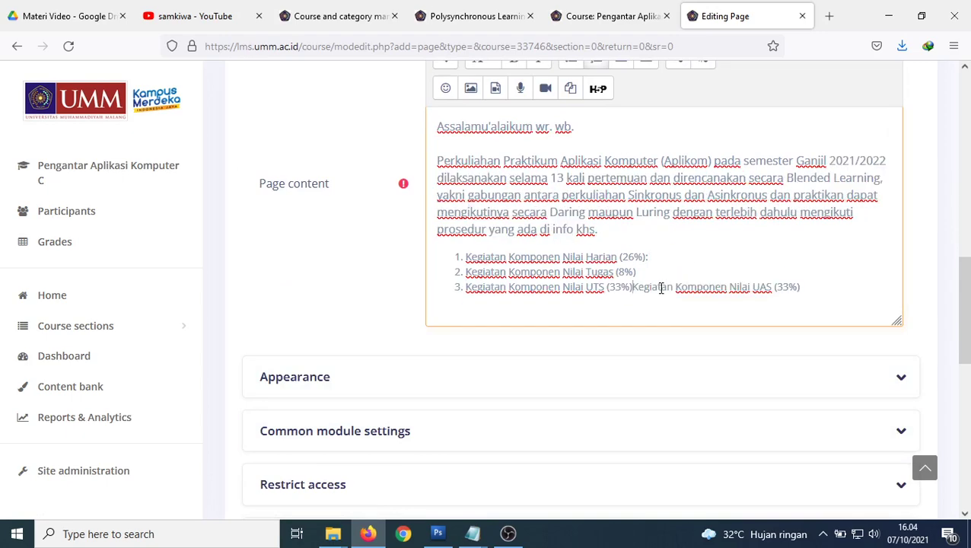
{"action": "key", "text": "Return"}
End the numbered list after the UAS item and start an unnumbered paragraph beneath it.
{"action": "scroll", "coordinate": [660, 288], "scroll_direction": "up", "scroll_amount": 2}
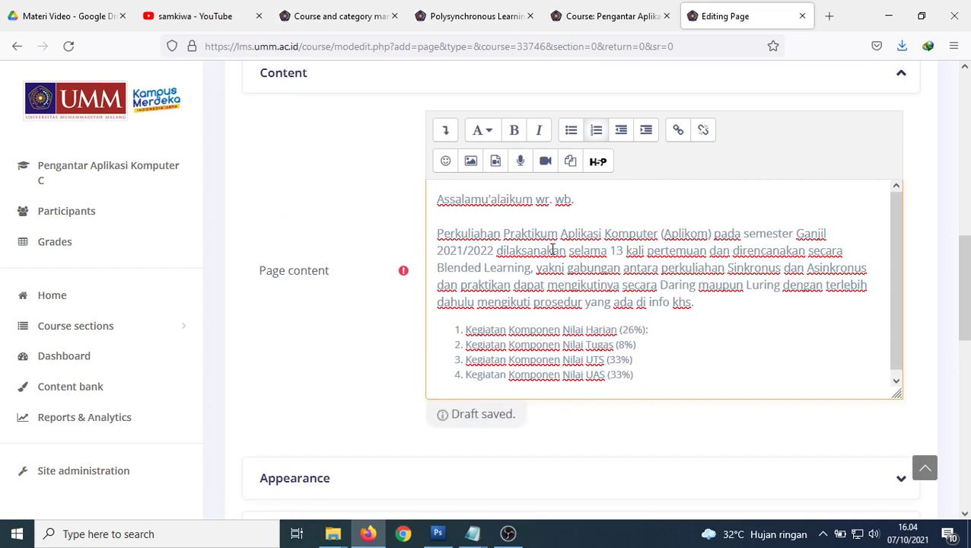
{"action": "scroll", "coordinate": [626, 323], "scroll_direction": "down", "scroll_amount": 2}
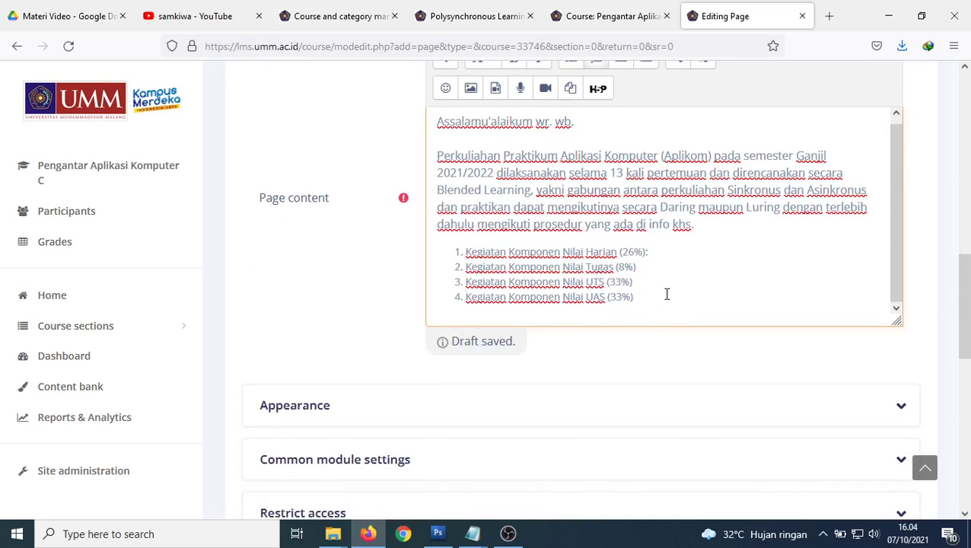
{"action": "key", "text": "Return"}
{"action": "key", "text": "BackSpace"}
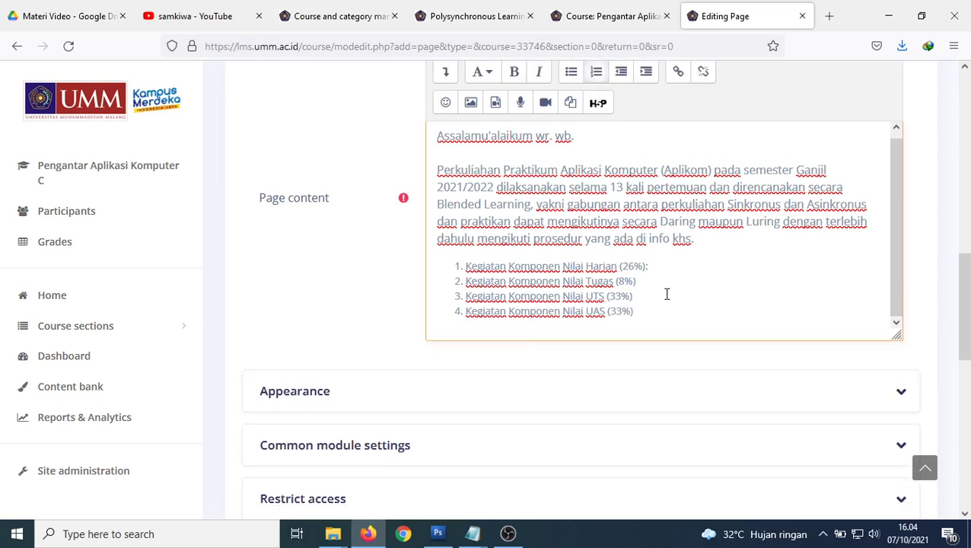
{"action": "key", "text": "Return"}
{"action": "left_click", "coordinate": [596, 73]}
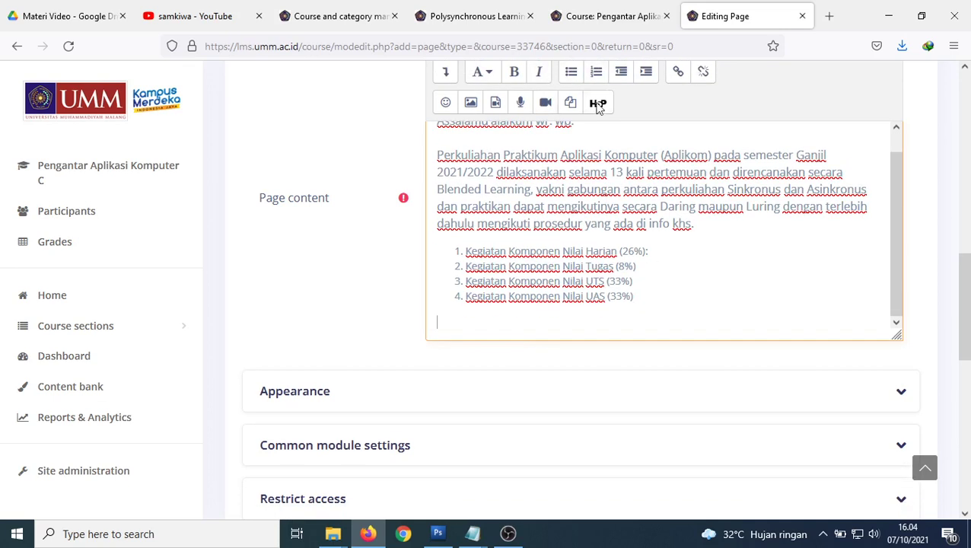
Copy the "Untuk lebih detailnya, panduan dapat dilihat pada lampiran berikut: download" sentence from Notepad into the paragraph below the list.
{"action": "mouse_move", "coordinate": [481, 537]}
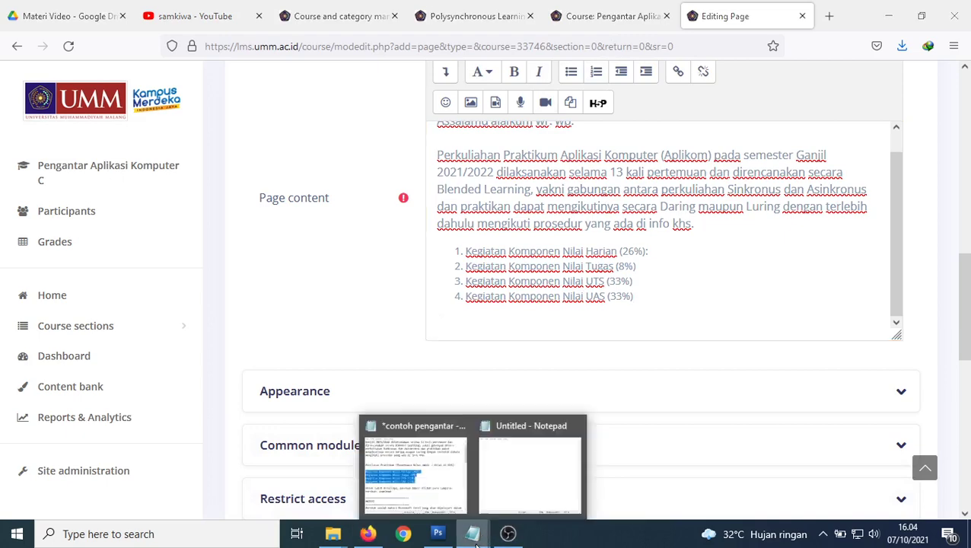
{"action": "left_click", "coordinate": [439, 490]}
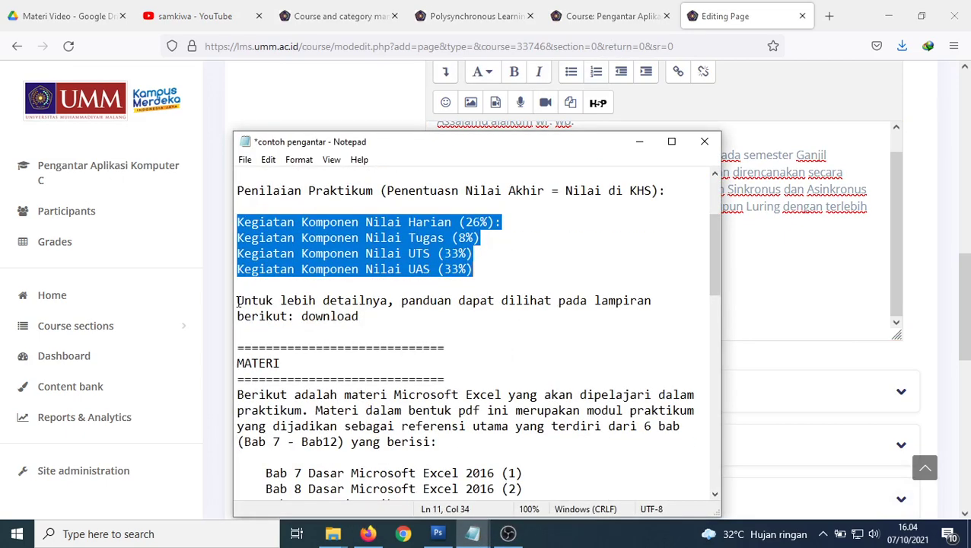
{"action": "left_click_drag", "start_coordinate": [238, 302], "coordinate": [359, 317]}
{"action": "key", "text": "ctrl+c"}
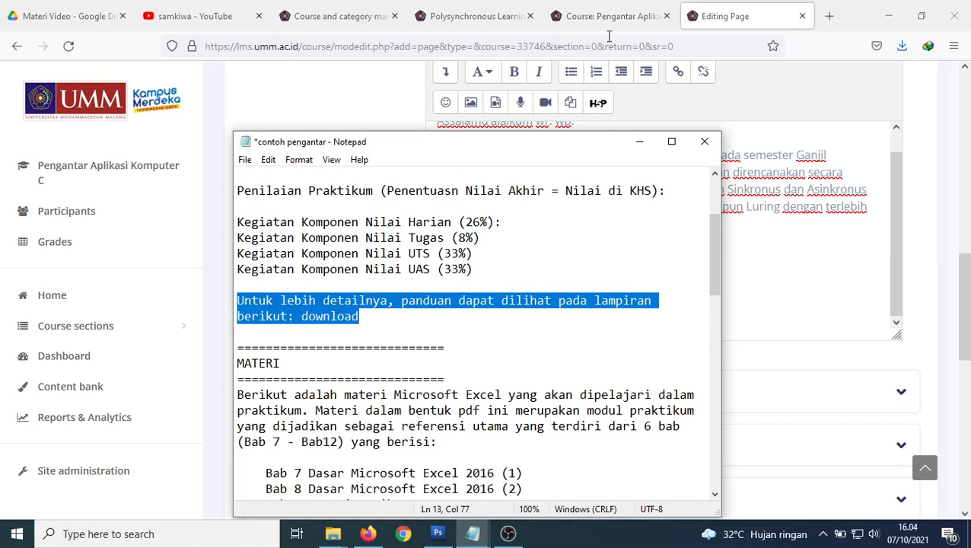
{"action": "left_click", "coordinate": [713, 25]}
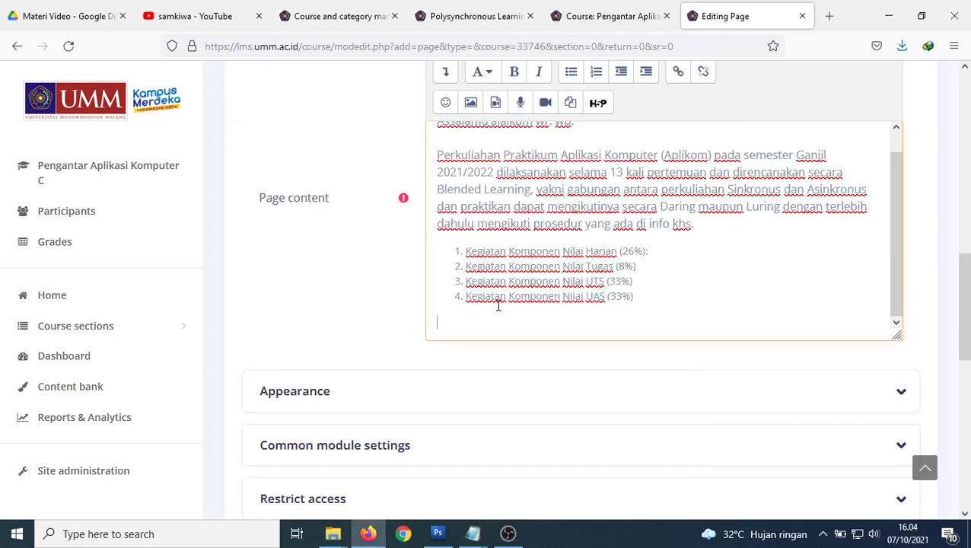
{"action": "key", "text": "ctrl+v"}
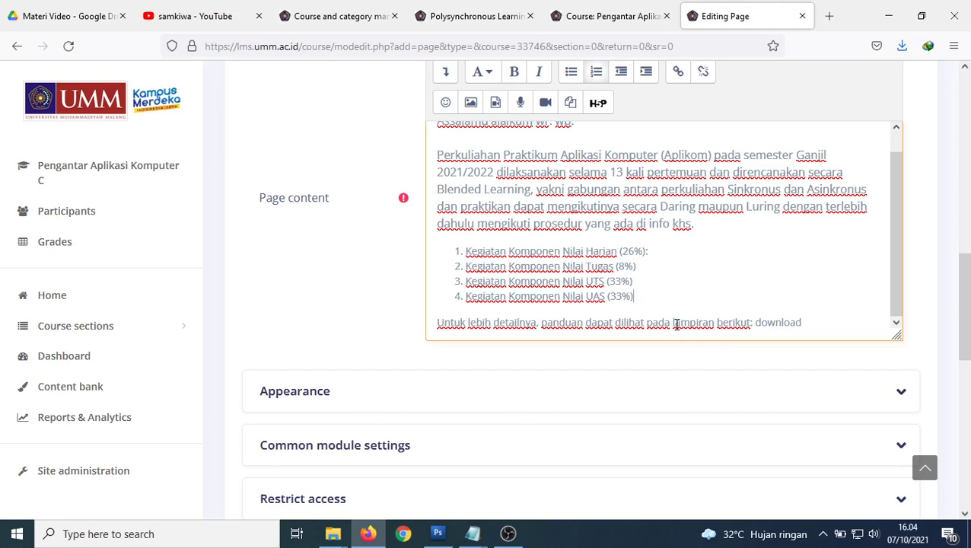
{"action": "left_click", "coordinate": [675, 325]}
{"action": "double_click", "coordinate": [776, 324]}
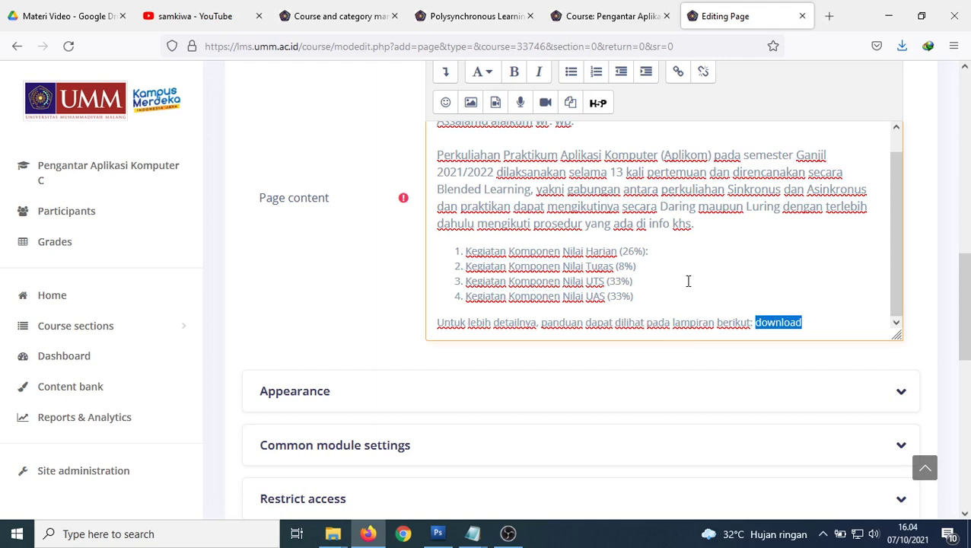
{"action": "left_click", "coordinate": [738, 233]}
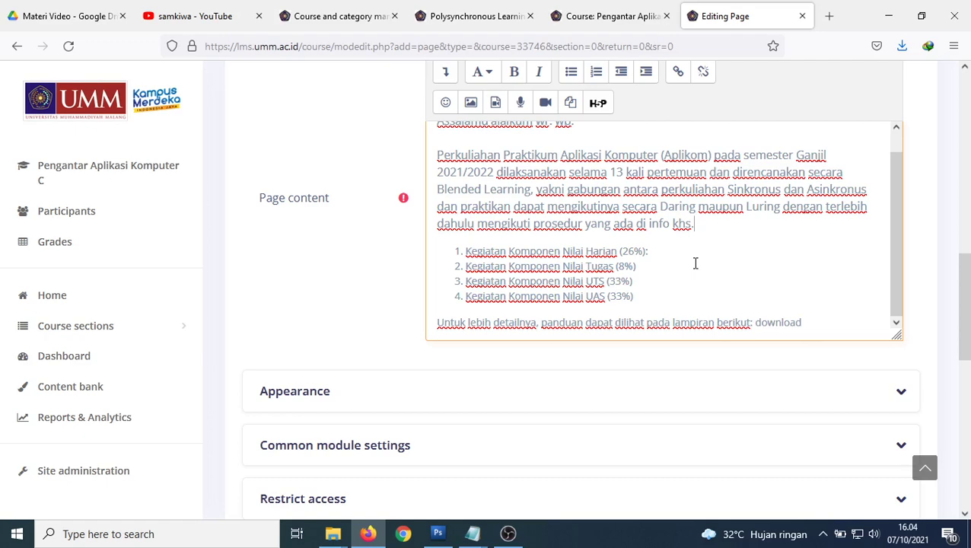
Switch to Google Drive and look through the 6-Aplikom Daring folder and its Materi PDF, Materi Video and Pengantar subfolders.
{"action": "left_click", "coordinate": [64, 17]}
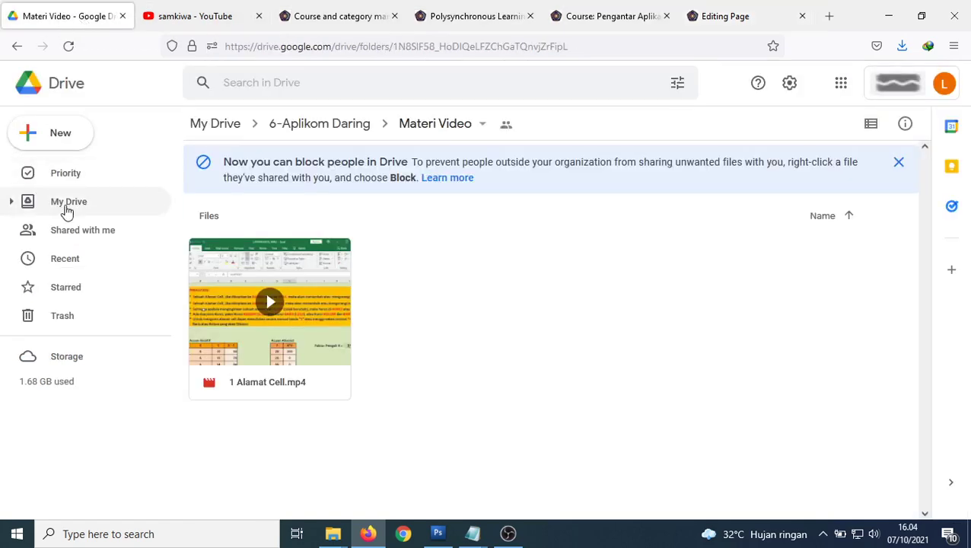
{"action": "left_click", "coordinate": [323, 126]}
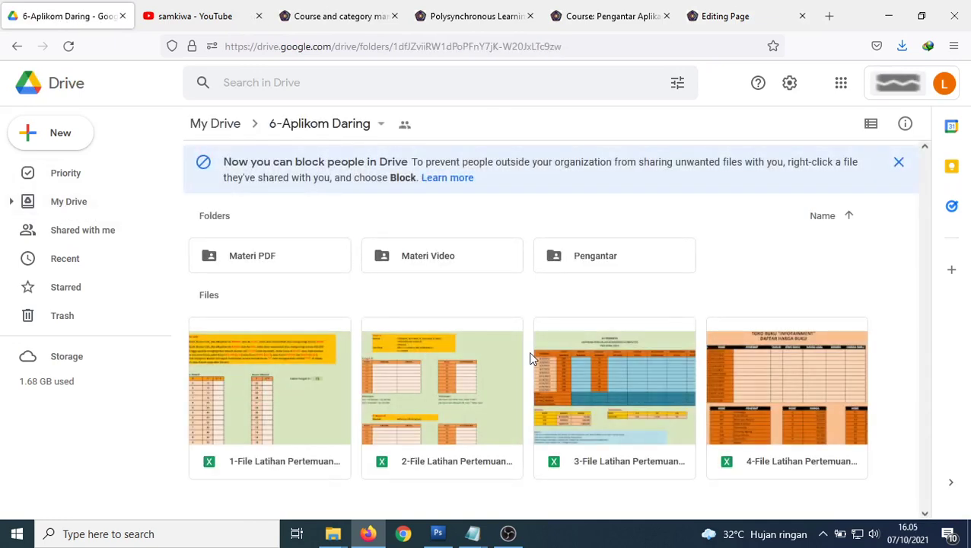
{"action": "left_click", "coordinate": [13, 201]}
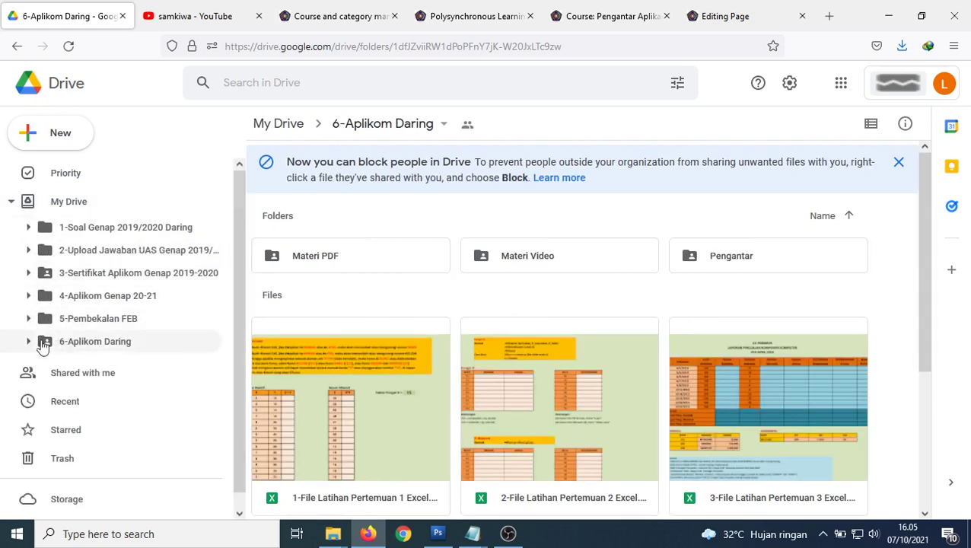
{"action": "left_click", "coordinate": [28, 343]}
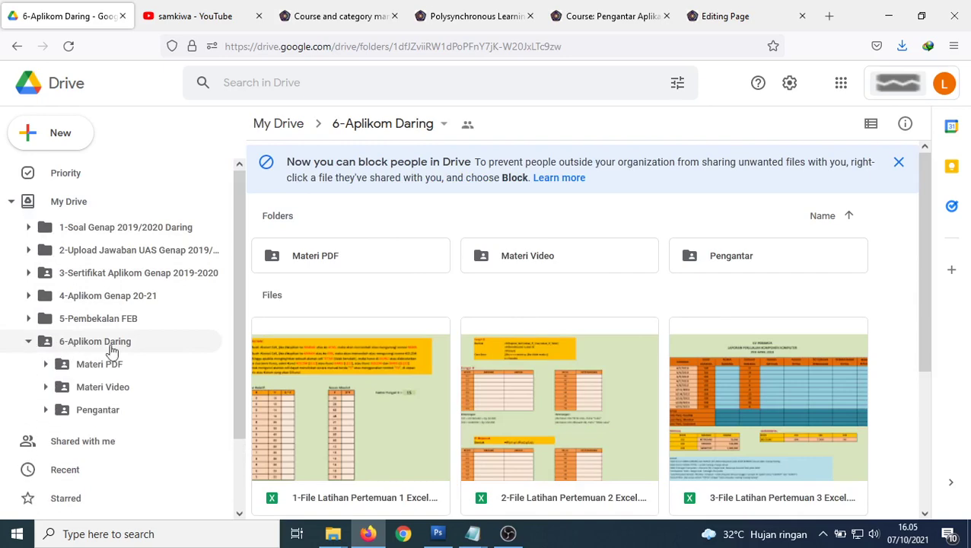
{"action": "scroll", "coordinate": [236, 333], "scroll_direction": "down", "scroll_amount": 1}
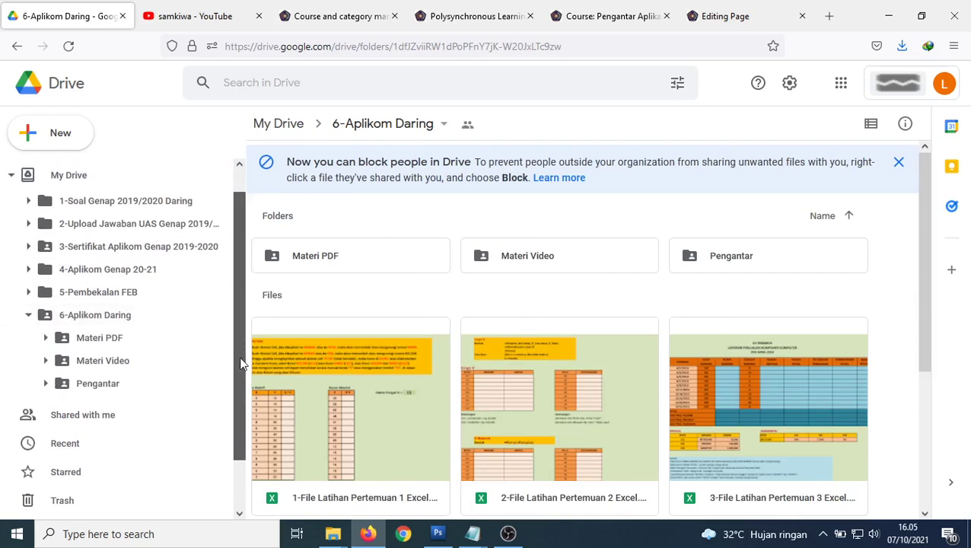
{"action": "left_click", "coordinate": [104, 335]}
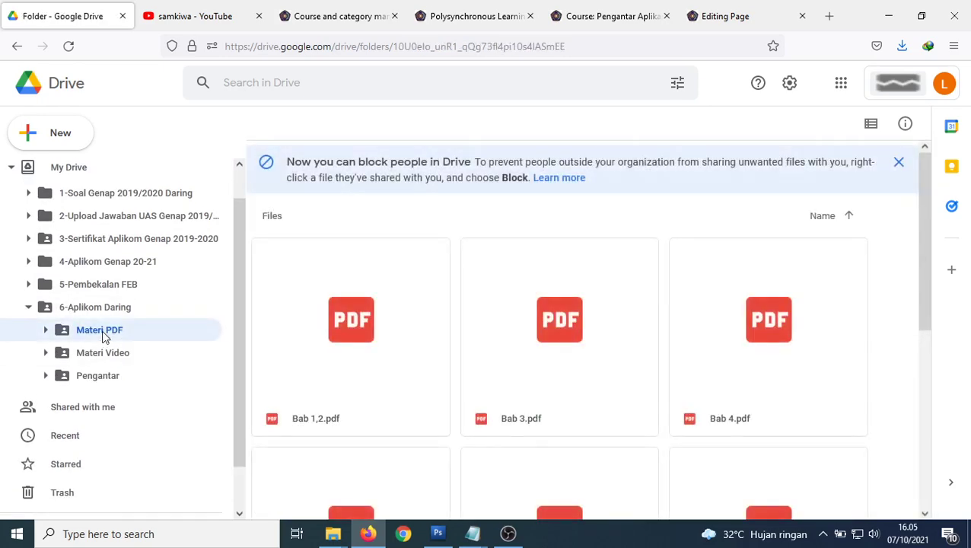
{"action": "left_click", "coordinate": [99, 361]}
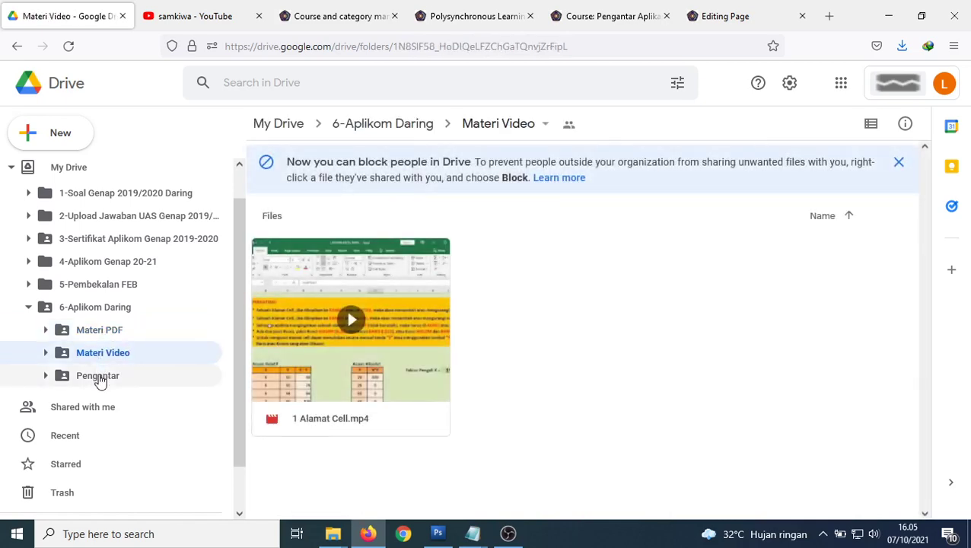
{"action": "left_click", "coordinate": [98, 378]}
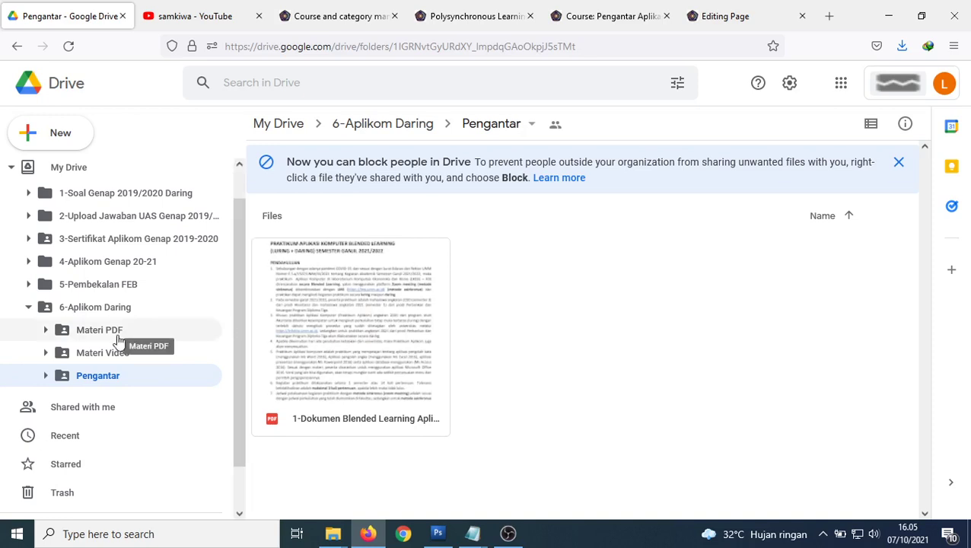
{"action": "scroll", "coordinate": [101, 333], "scroll_direction": "down", "scroll_amount": 1}
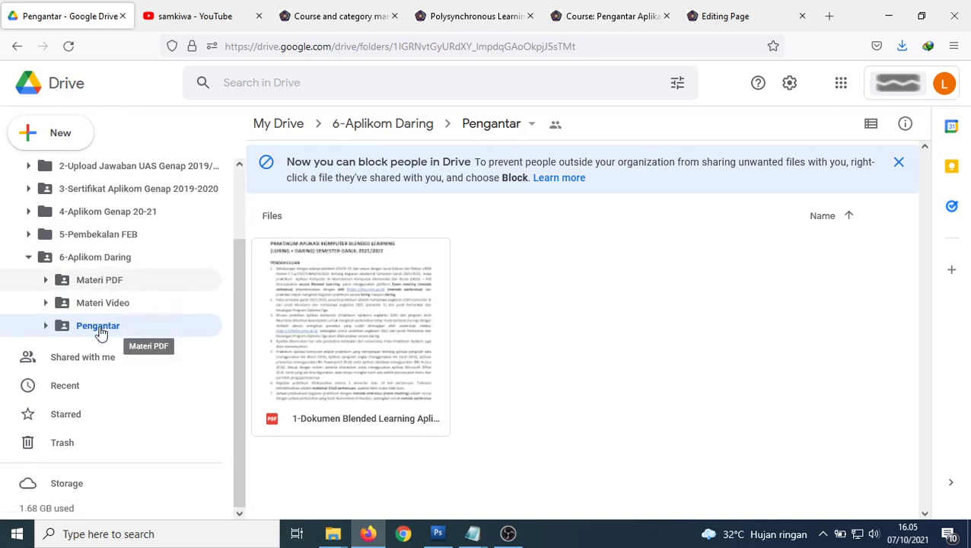
{"action": "left_click", "coordinate": [47, 259]}
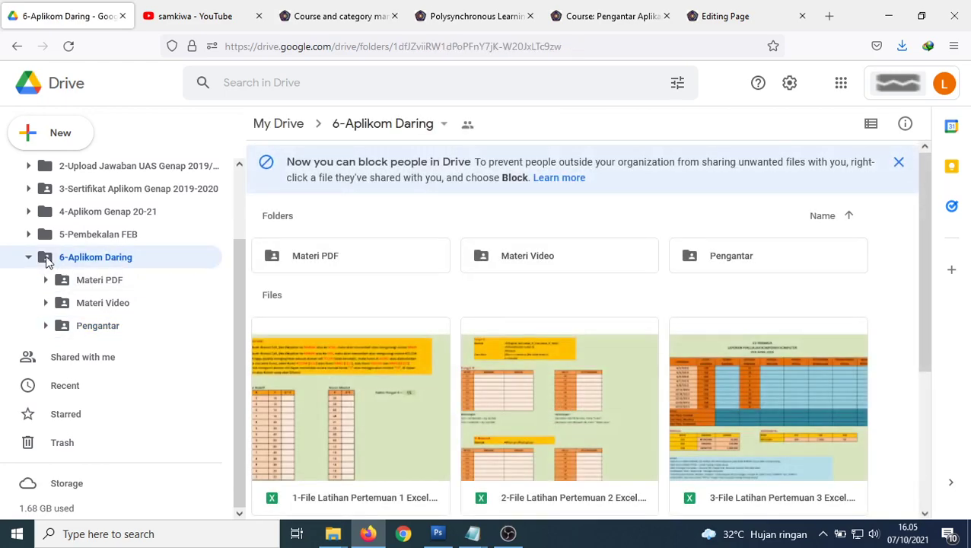
Check the sharing settings and link access of the Materi PDF folder, leaving them as they are.
{"action": "right_click", "coordinate": [416, 261]}
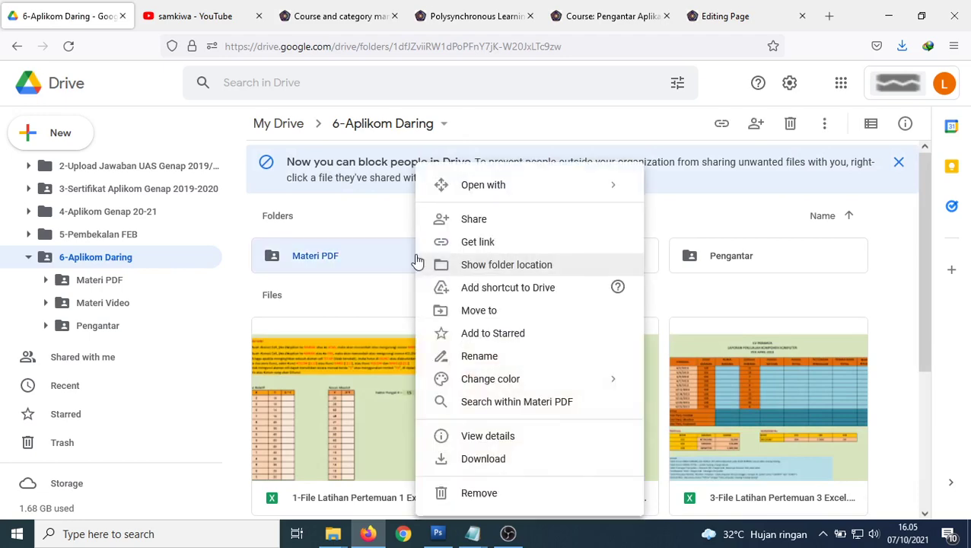
{"action": "left_click", "coordinate": [478, 220]}
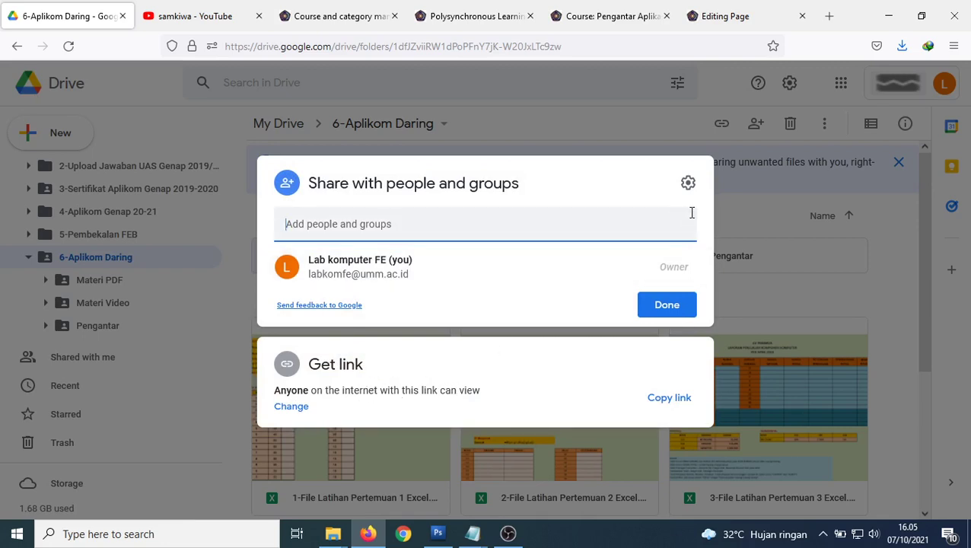
{"action": "key", "text": "Escape"}
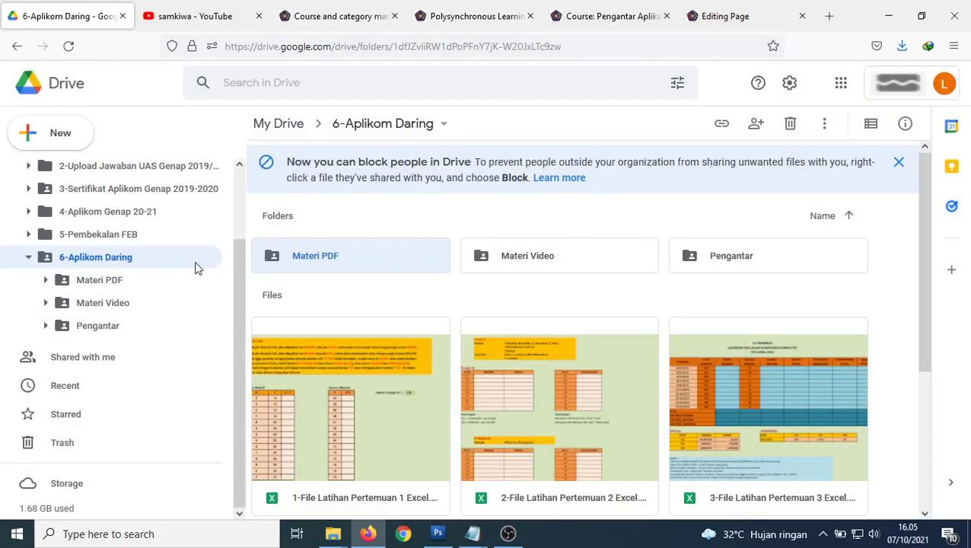
Look through the files in the Materi PDF, Pengantar and Materi Video folders, and check the LMS page being edited.
{"action": "left_click", "coordinate": [95, 280]}
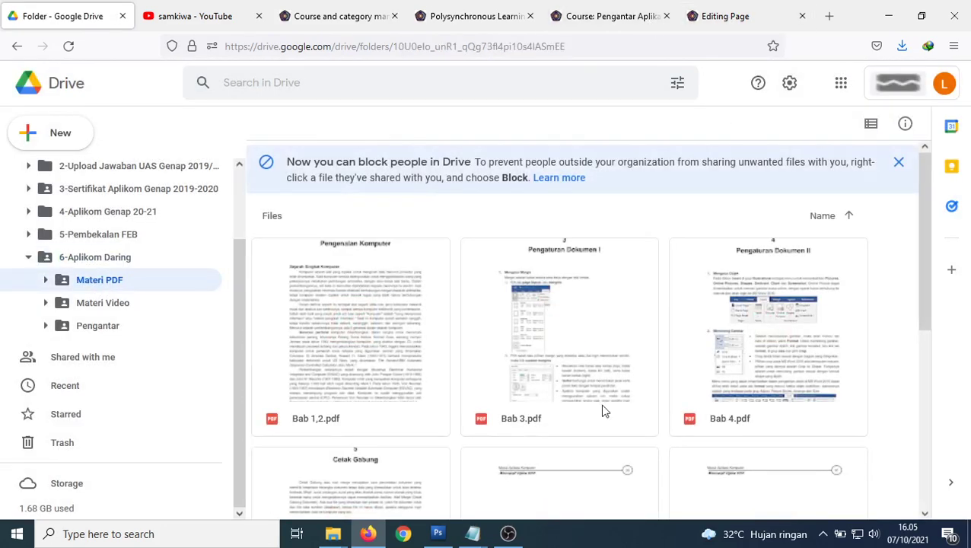
{"action": "left_click", "coordinate": [101, 302]}
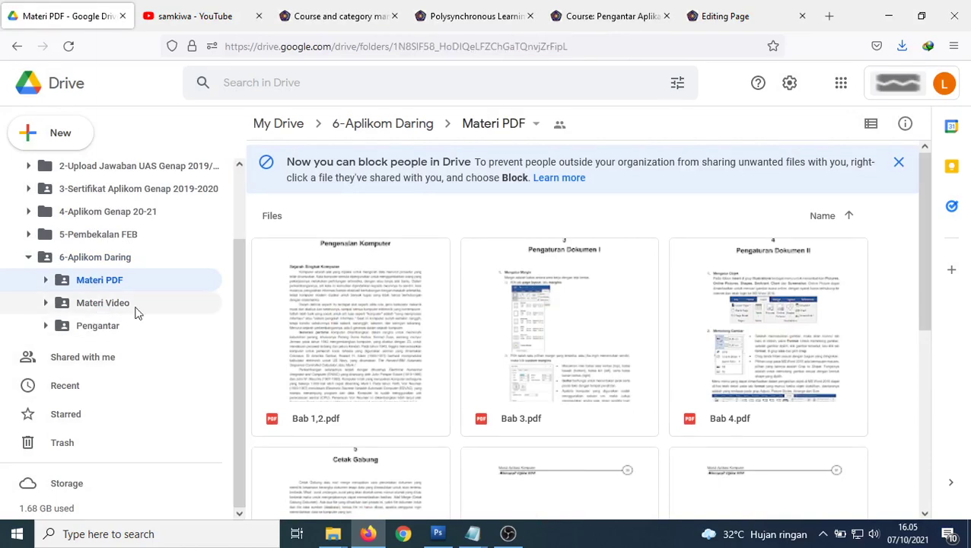
{"action": "left_click", "coordinate": [82, 326]}
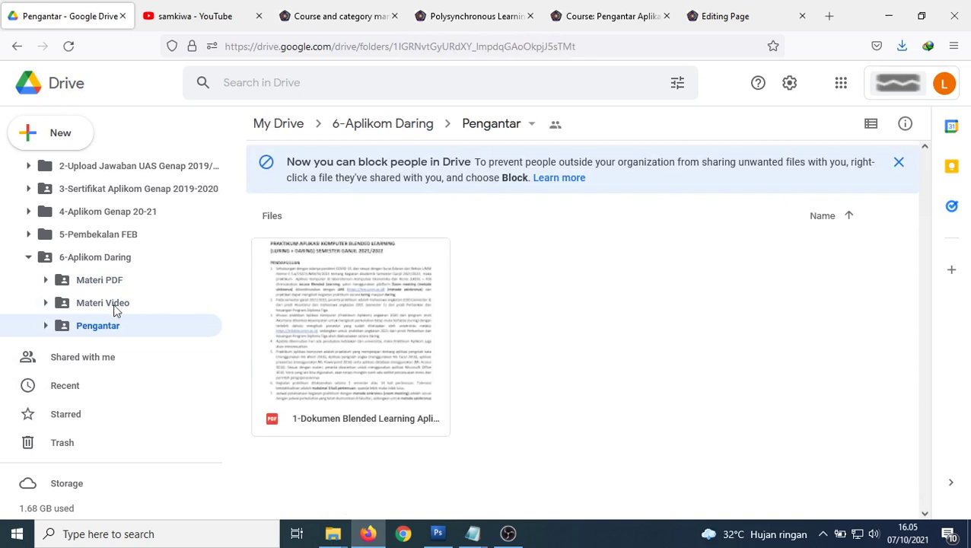
{"action": "left_click", "coordinate": [96, 308]}
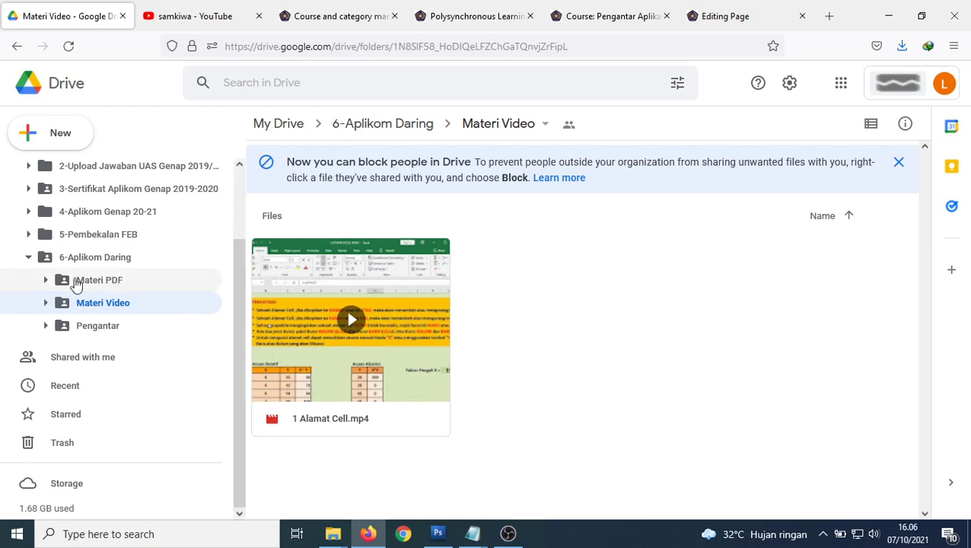
{"action": "left_click", "coordinate": [728, 23]}
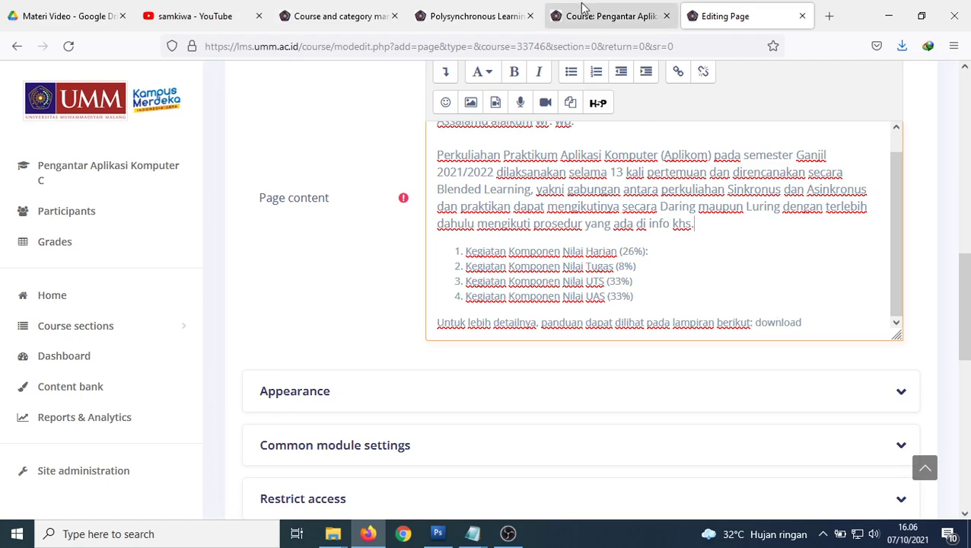
Open 1-Dokumen Blended Learning Aplikom Ganjil 21-22.pdf from the Pengantar folder in Google Drive in its own window.
{"action": "left_click", "coordinate": [61, 15]}
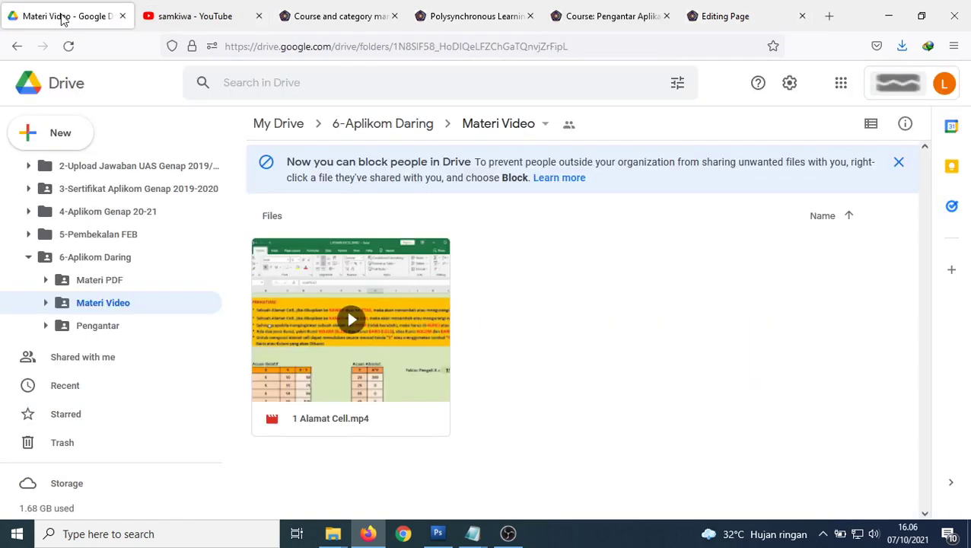
{"action": "left_click", "coordinate": [99, 327]}
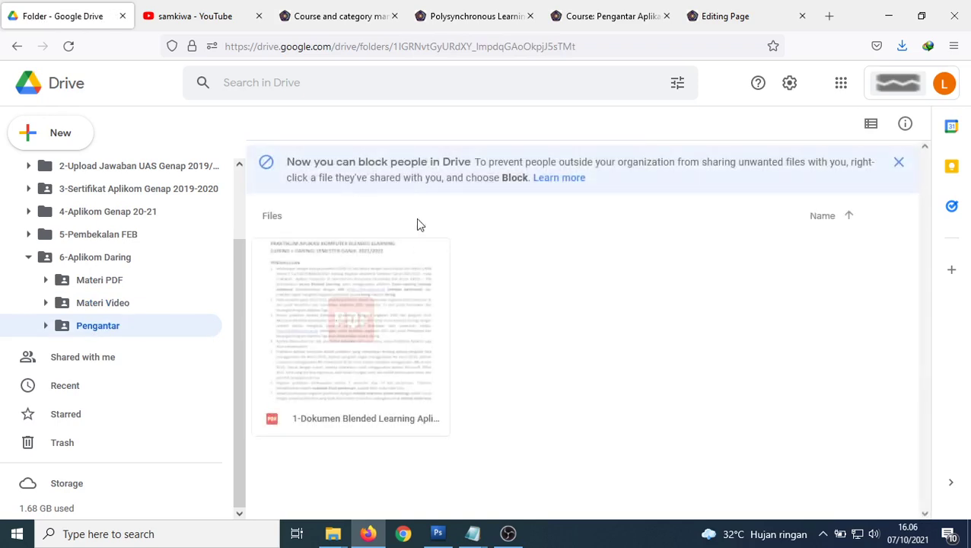
{"action": "double_click", "coordinate": [383, 323]}
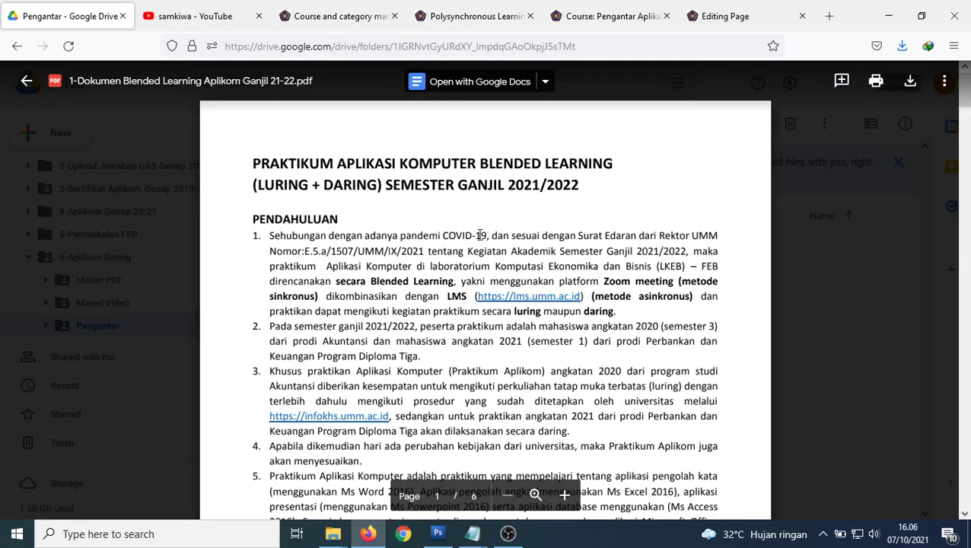
{"action": "left_click", "coordinate": [944, 83]}
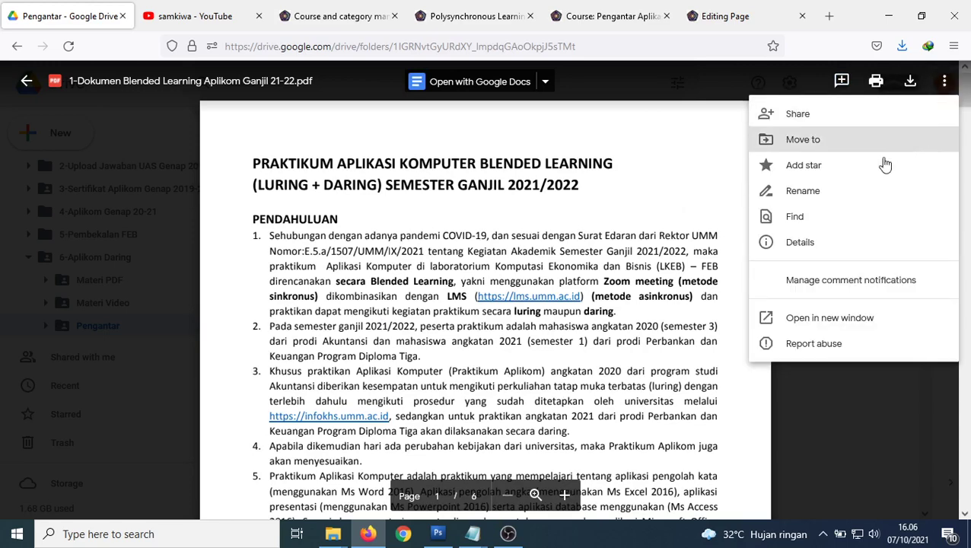
{"action": "left_click", "coordinate": [837, 323]}
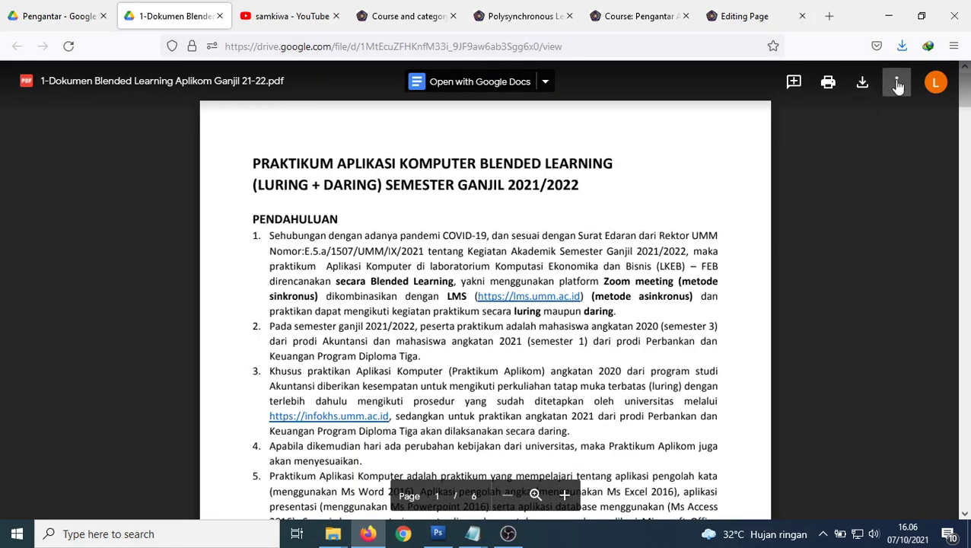
{"action": "left_click", "coordinate": [897, 84]}
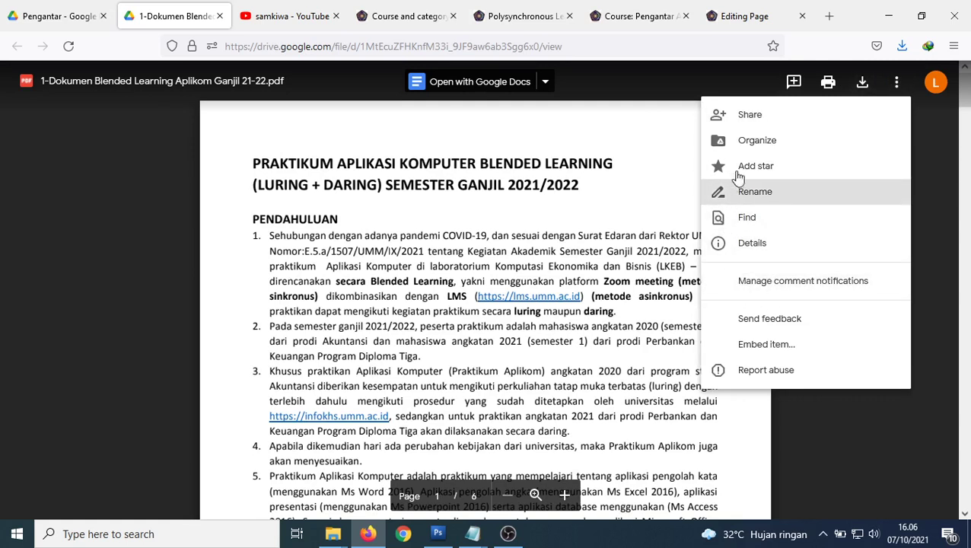
{"action": "left_click", "coordinate": [661, 150]}
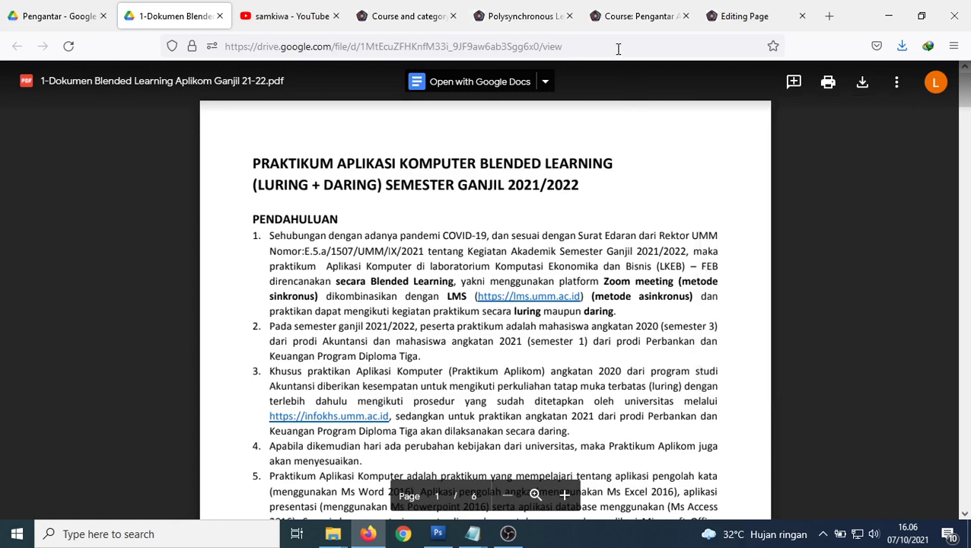
Copy the sharing link of the 1-Dokumen Blended Learning Aplikom Ganjil 21-22.pdf file.
{"action": "left_click", "coordinate": [896, 85]}
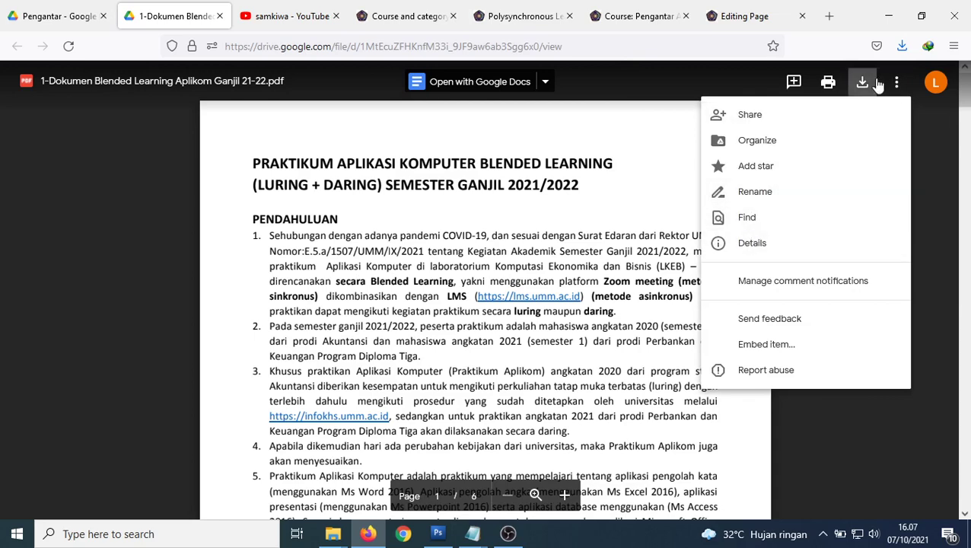
{"action": "left_click", "coordinate": [749, 116]}
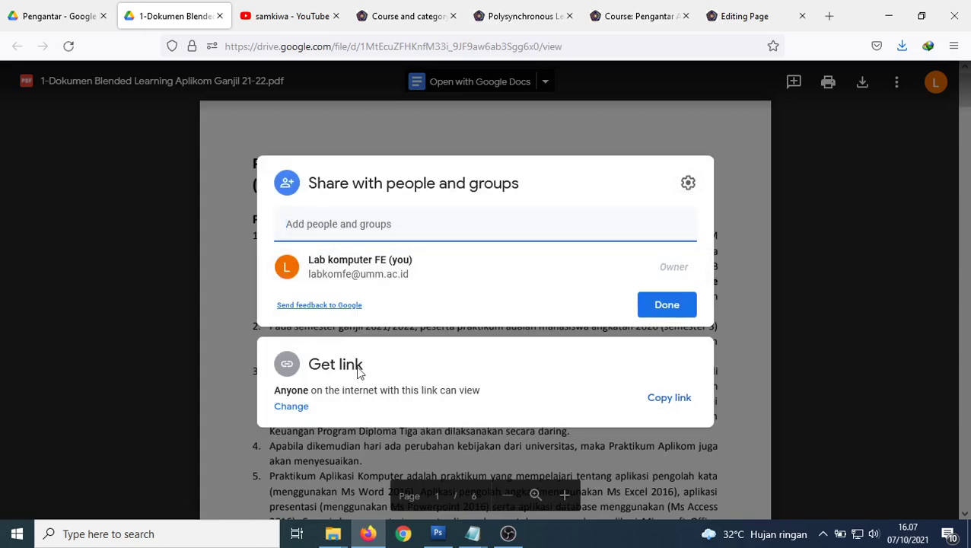
{"action": "left_click", "coordinate": [668, 397]}
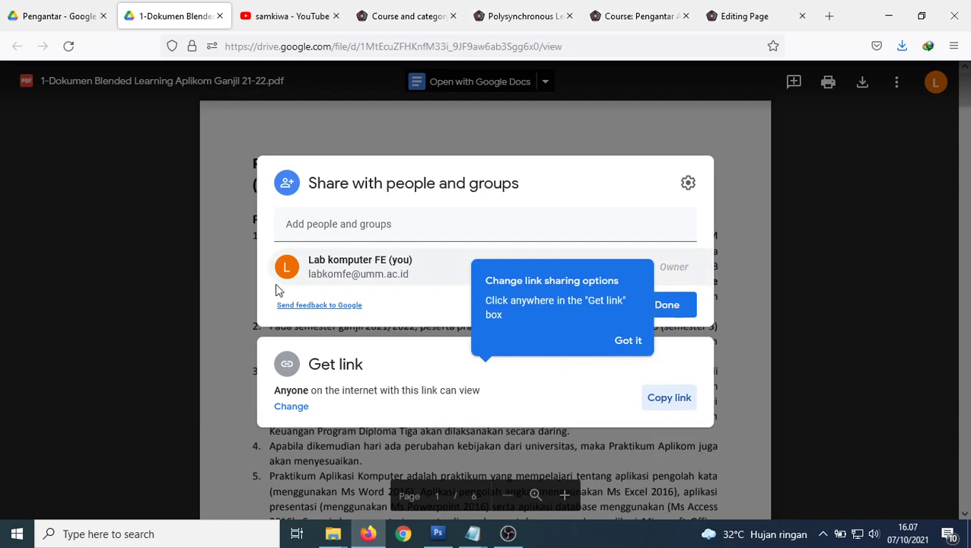
Test the copied PDF link in a Chrome guest session, and close that window.
{"action": "left_click", "coordinate": [404, 534]}
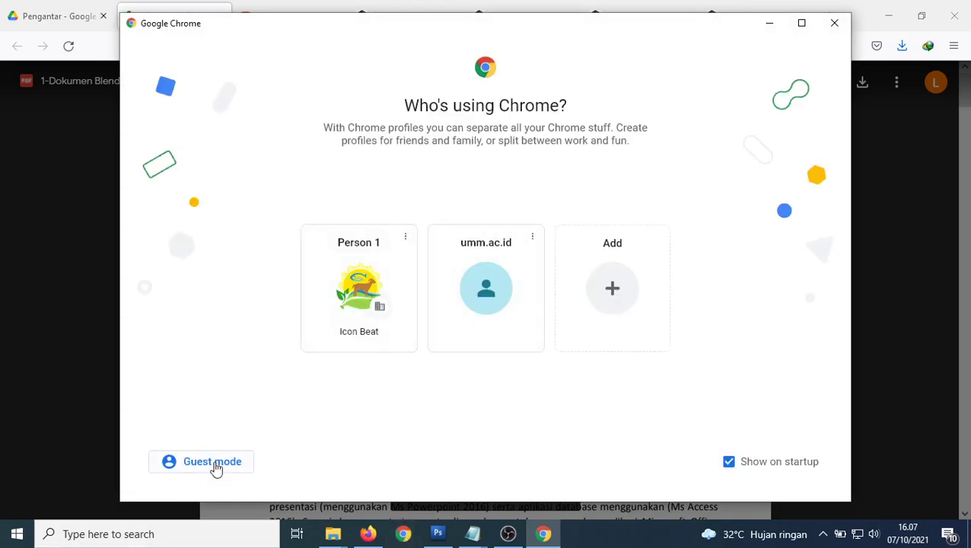
{"action": "left_click", "coordinate": [212, 462]}
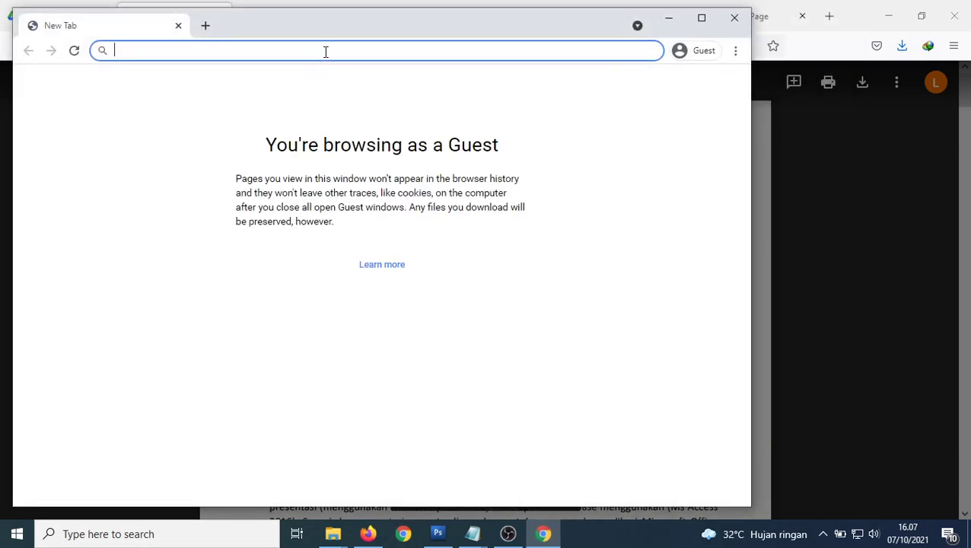
{"action": "key", "text": "ctrl+v"}
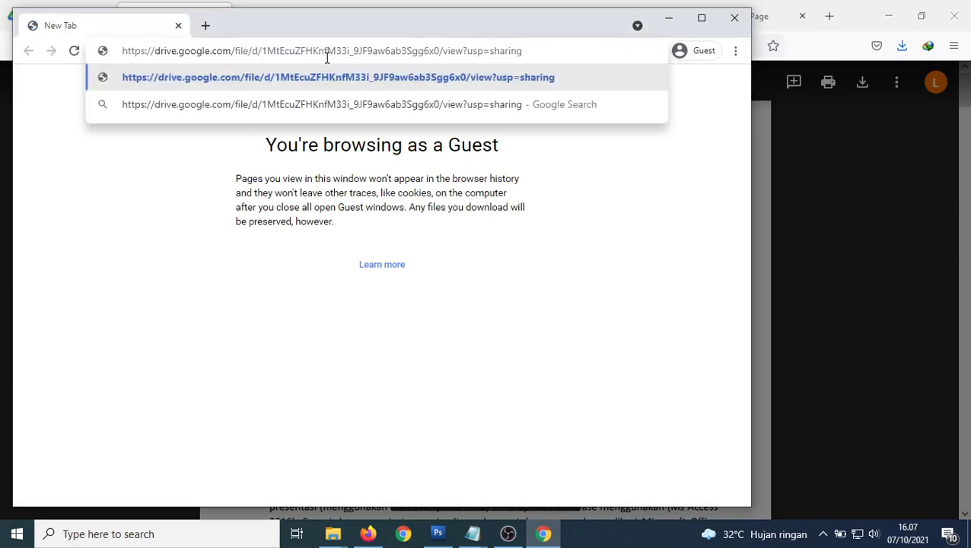
{"action": "key", "text": "Return"}
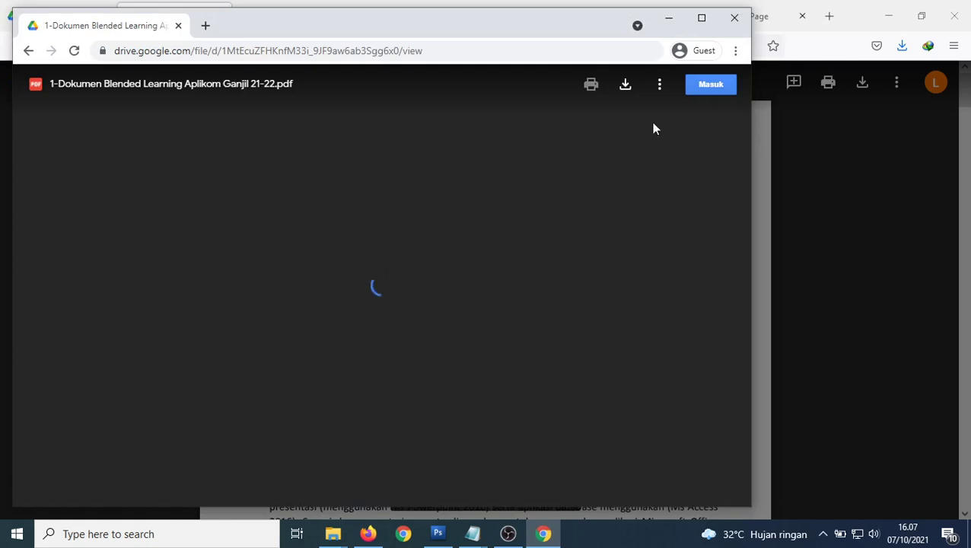
{"action": "left_click", "coordinate": [736, 18]}
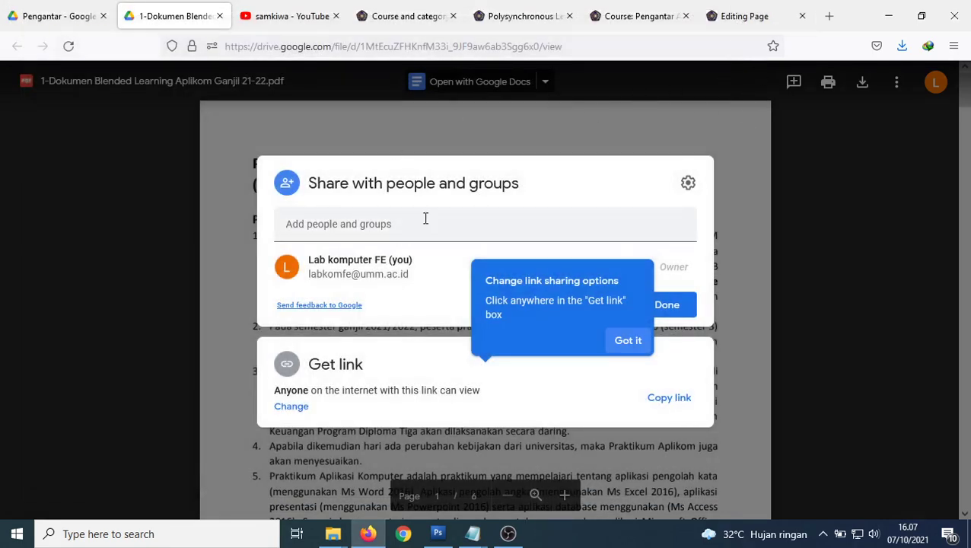
Close the Pengantar folder's browser tab and return to the open PDF document.
{"action": "left_click", "coordinate": [103, 16]}
{"action": "left_click", "coordinate": [158, 17]}
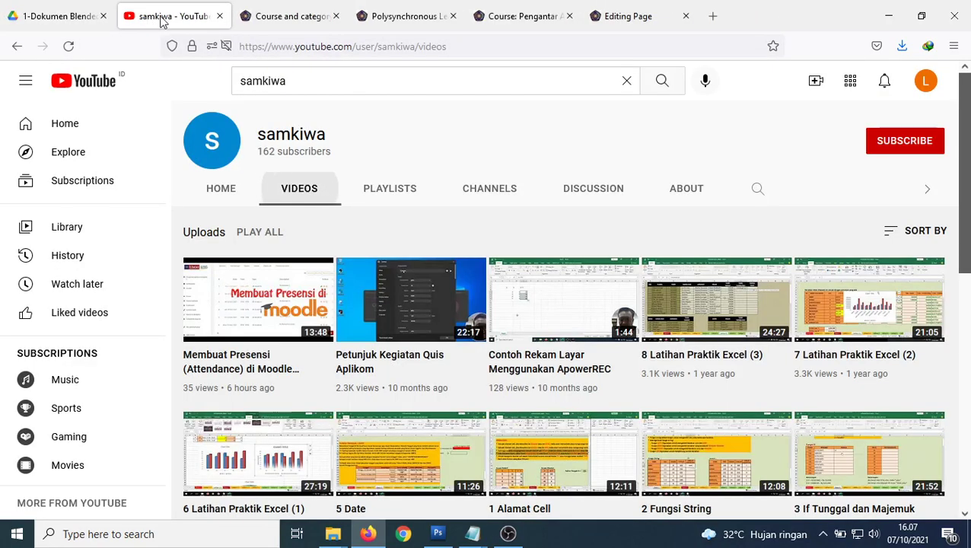
{"action": "left_click", "coordinate": [68, 20]}
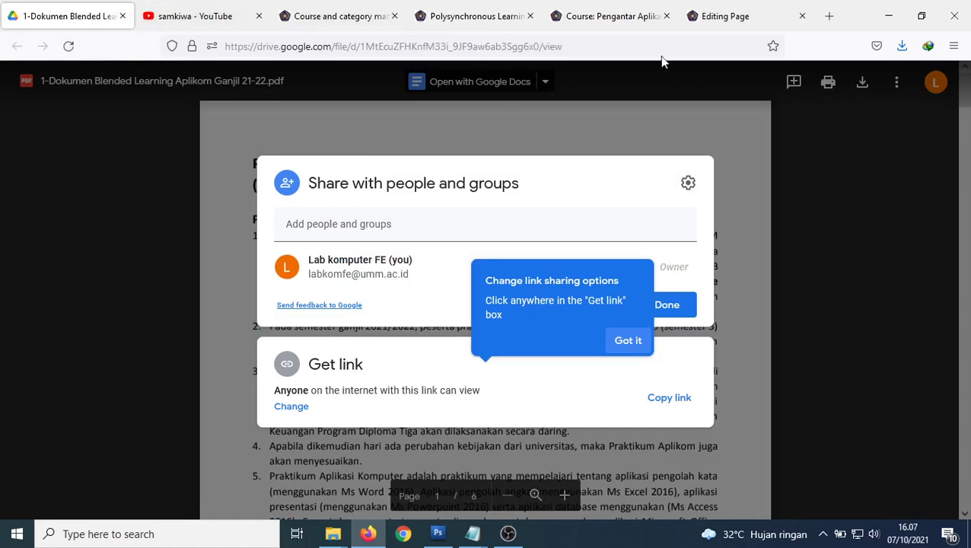
Load drive.google.com in a new Firefox tab and go to the Pengantar folder inside 6-Aplikom Daring.
{"action": "left_click", "coordinate": [829, 16]}
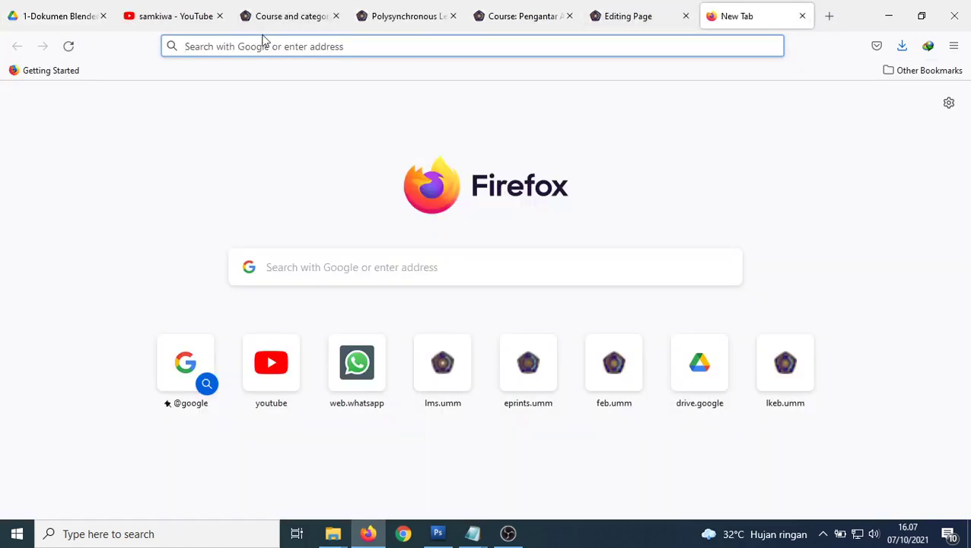
{"action": "type", "text": "drive.google.com/"}
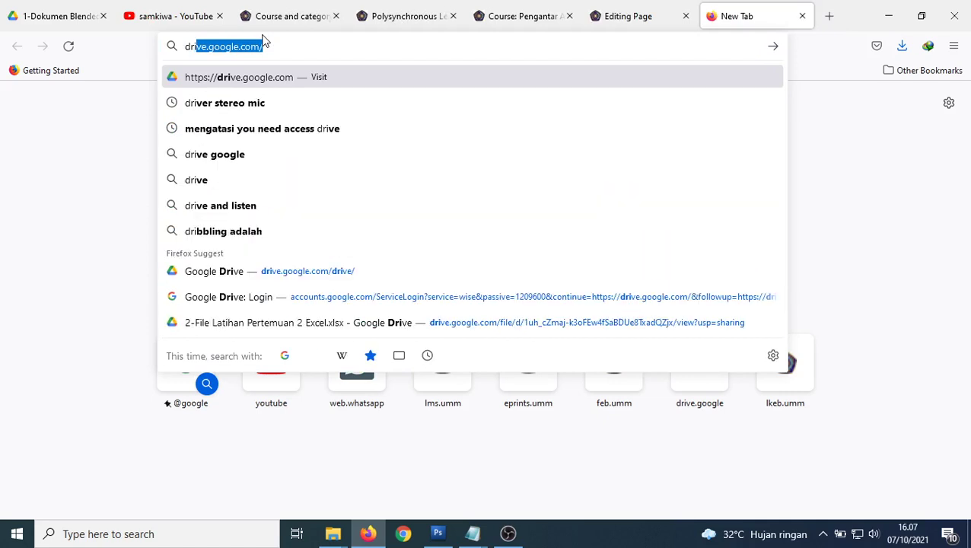
{"action": "key", "text": "Return"}
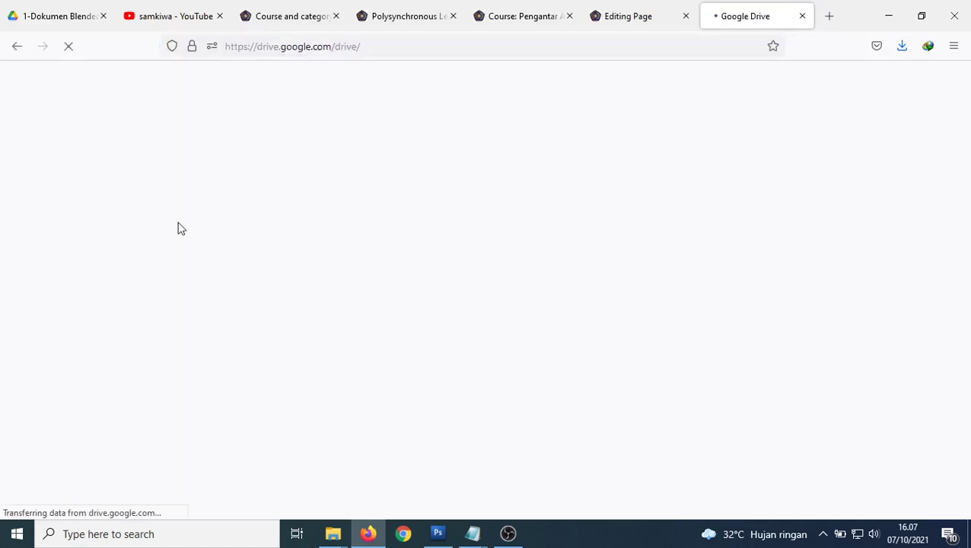
{"action": "left_click", "coordinate": [53, 210]}
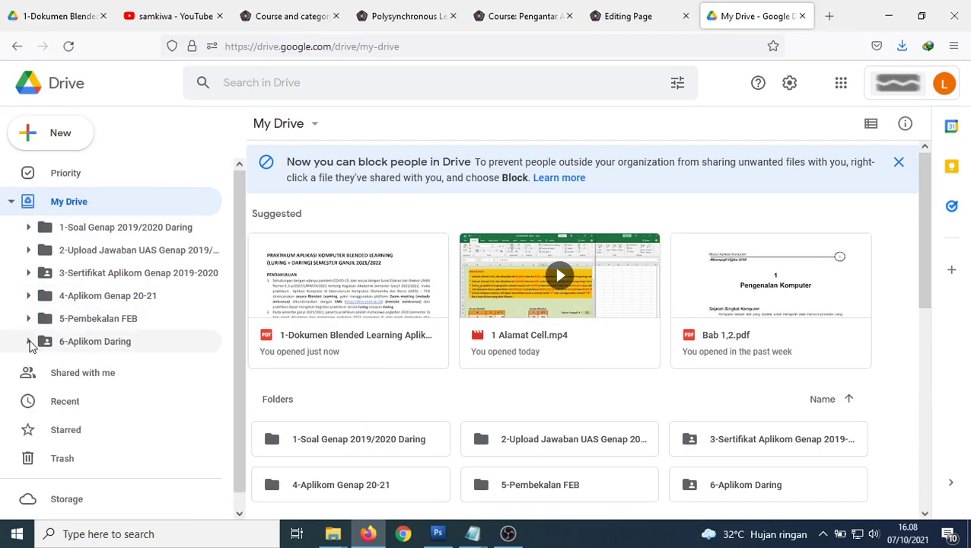
{"action": "left_click", "coordinate": [76, 342]}
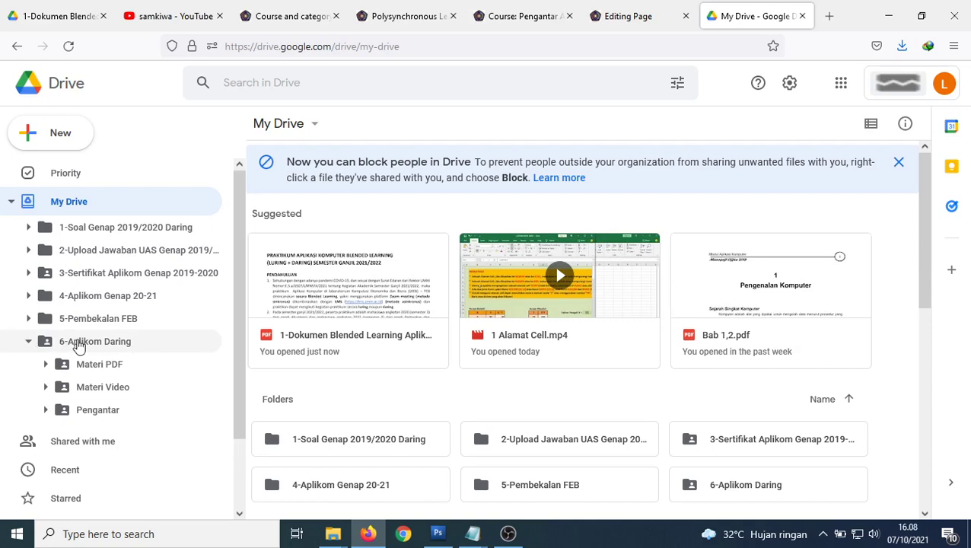
{"action": "left_click", "coordinate": [92, 411]}
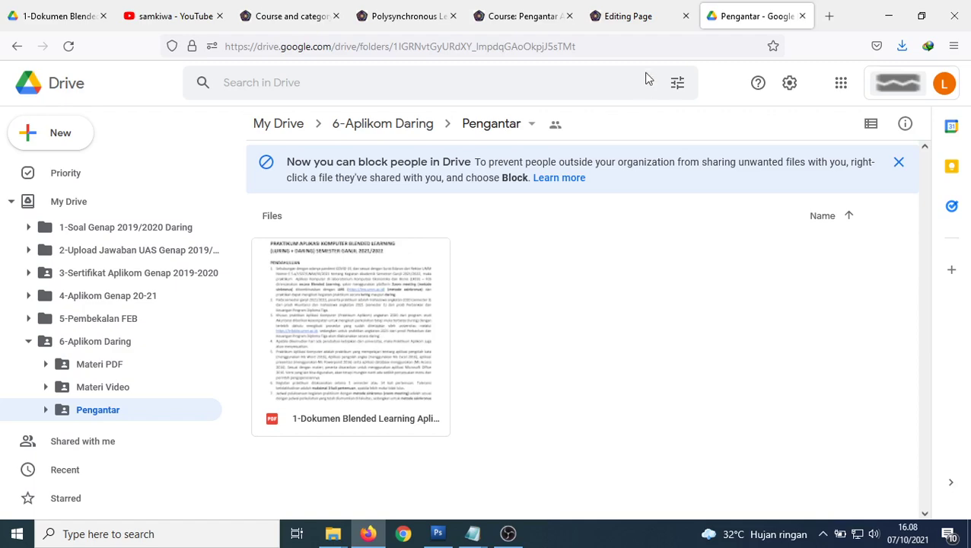
Open the 1-Dokumen Blended Learning Aplikom Ganjil 21-22.pdf file from the Pengantar folder in a new window.
{"action": "left_click", "coordinate": [634, 16]}
{"action": "left_click", "coordinate": [700, 23]}
{"action": "double_click", "coordinate": [331, 337]}
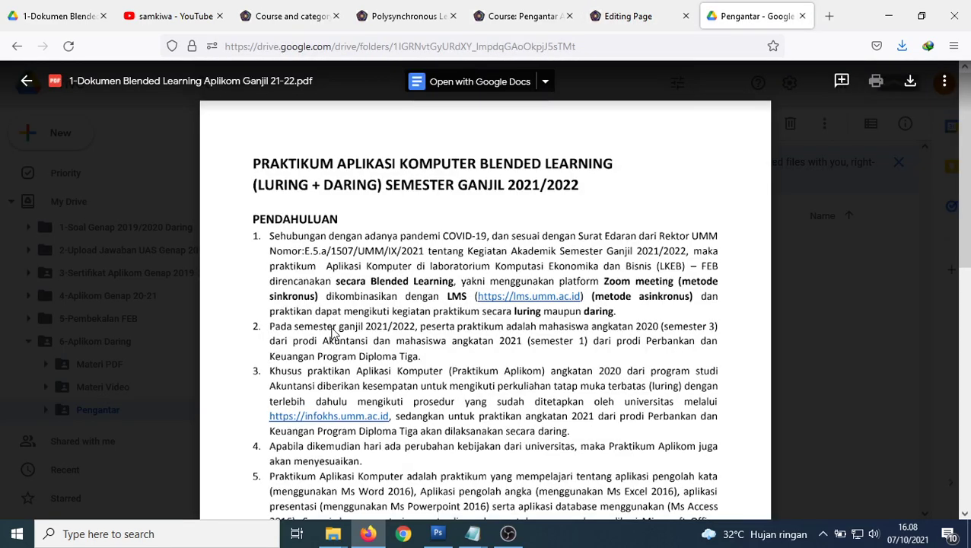
{"action": "left_click", "coordinate": [944, 85]}
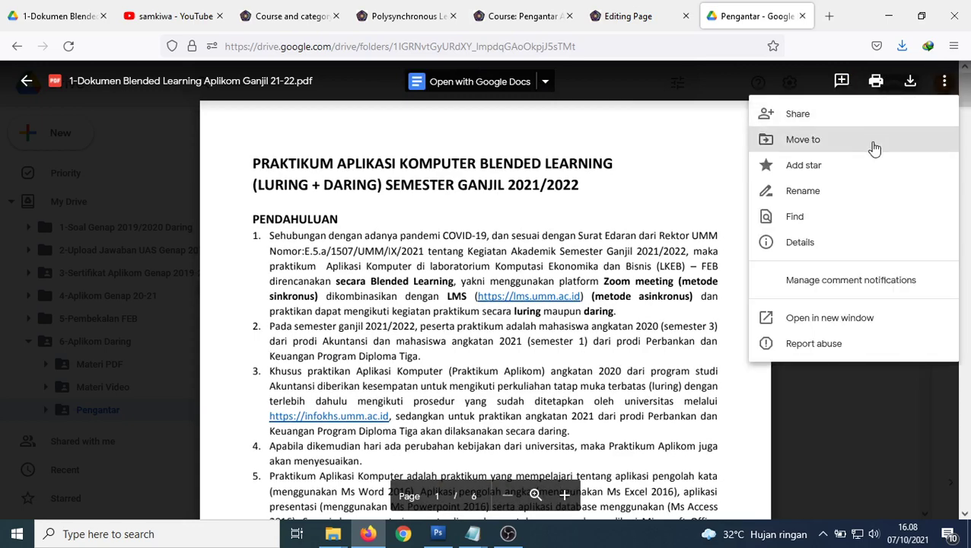
{"action": "left_click", "coordinate": [848, 325]}
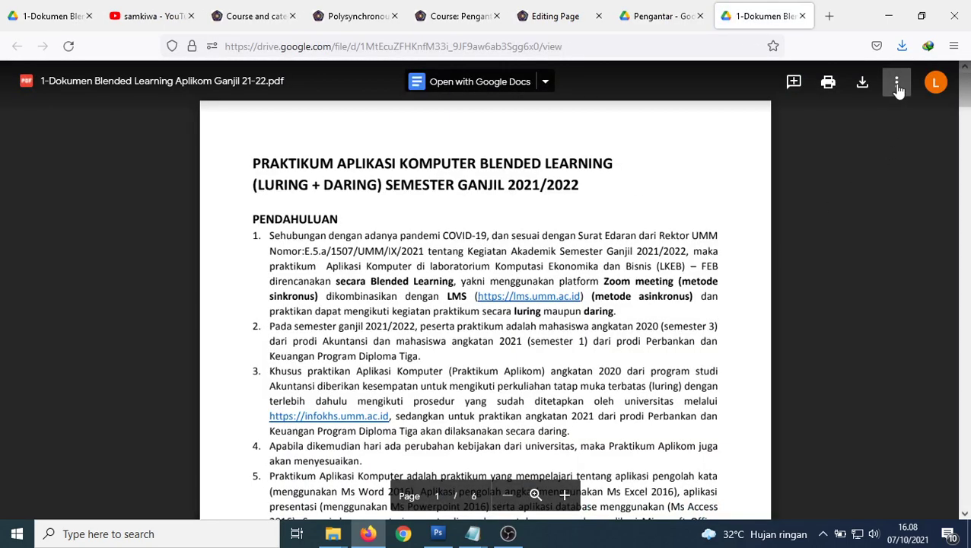
Copy the full web address of the PDF opened on its own.
{"action": "left_click", "coordinate": [896, 85]}
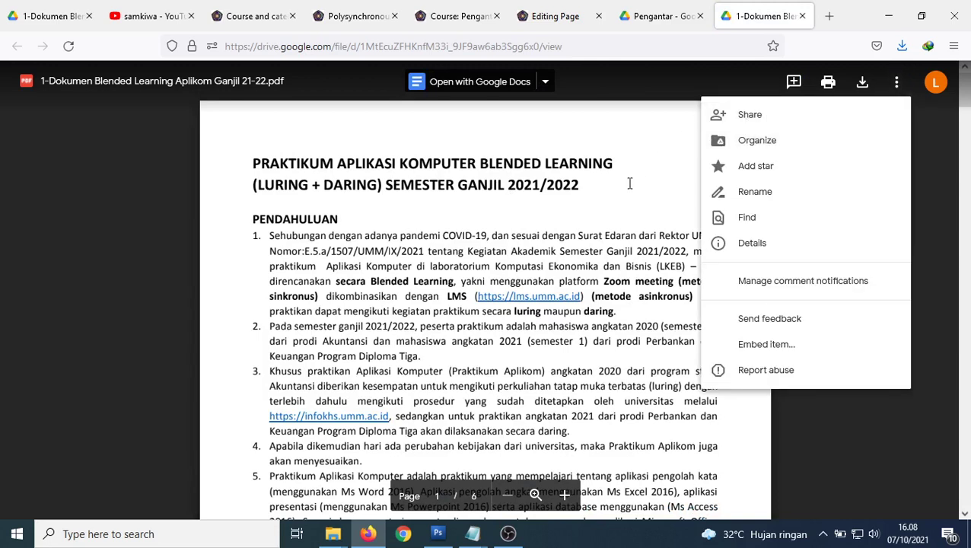
{"action": "left_click", "coordinate": [601, 260]}
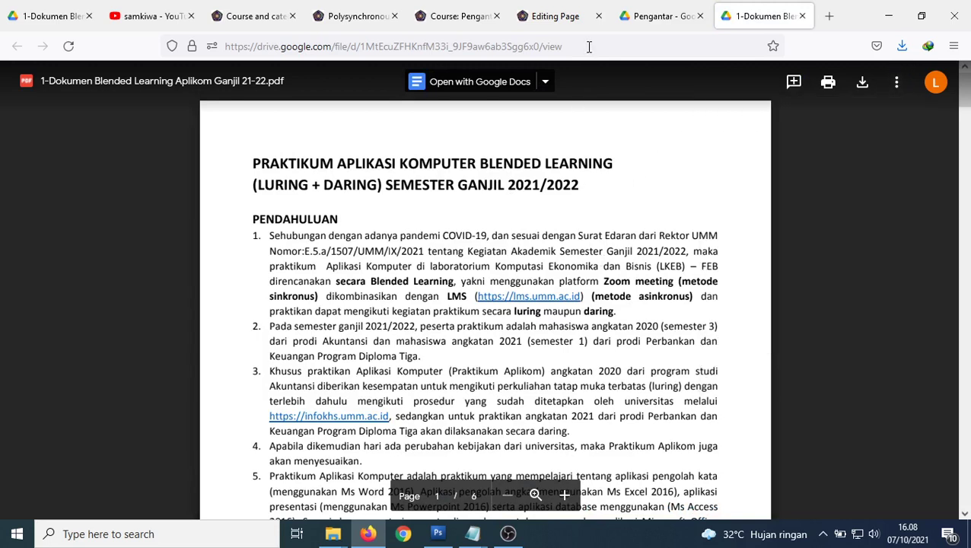
{"action": "left_click", "coordinate": [530, 47]}
{"action": "left_click_drag", "start_coordinate": [563, 46], "coordinate": [223, 34]}
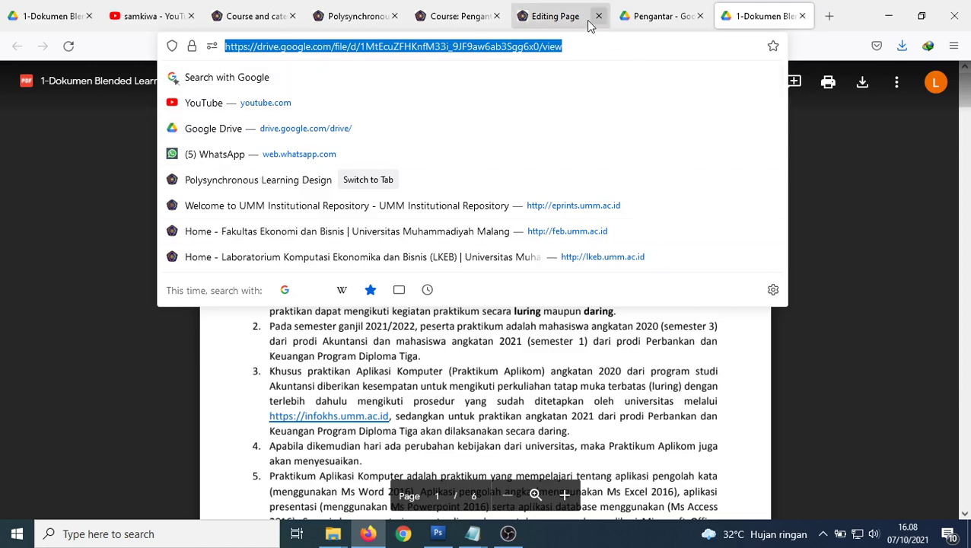
In the LMS page content, link the word "download" to the copied PDF address, set to open in a new window.
{"action": "left_click", "coordinate": [535, 21]}
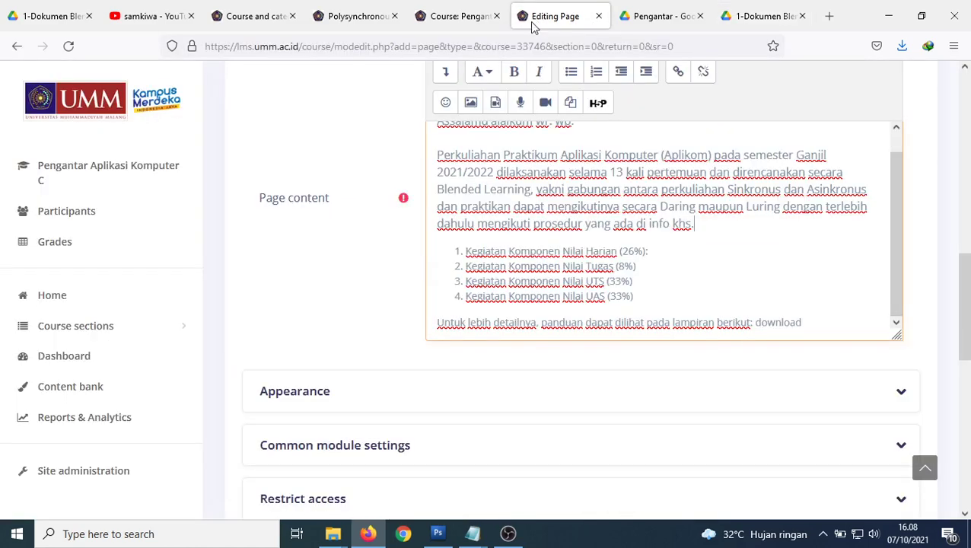
{"action": "double_click", "coordinate": [778, 323]}
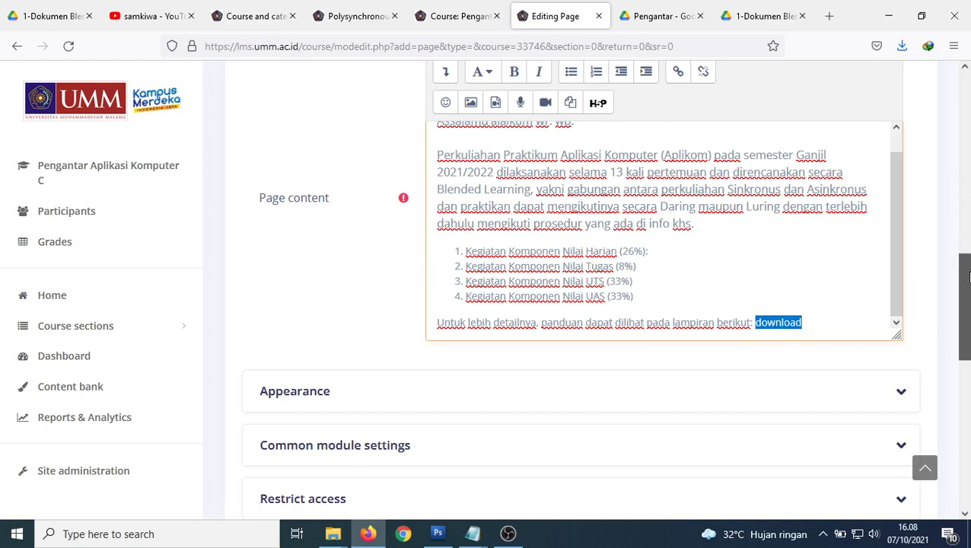
{"action": "scroll", "coordinate": [795, 173], "scroll_direction": "up", "scroll_amount": 2}
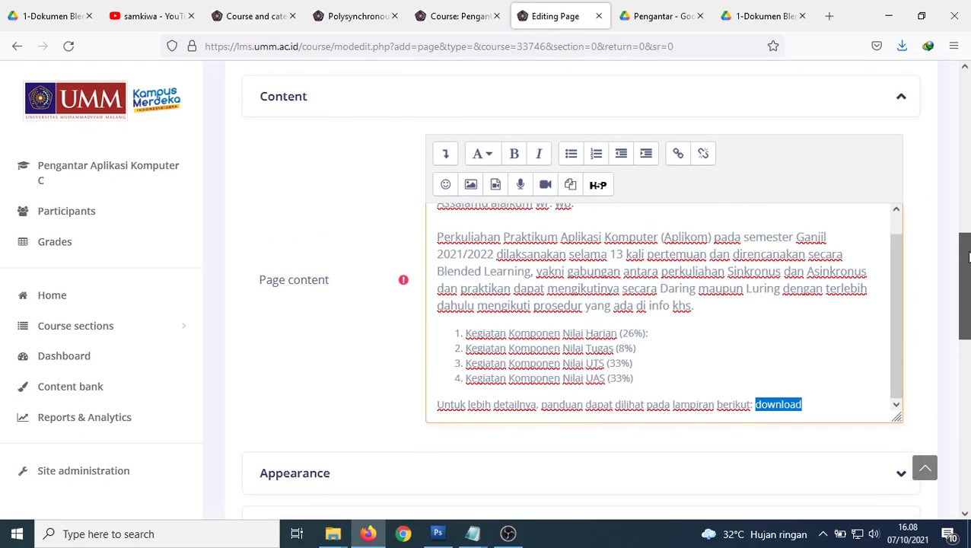
{"action": "left_click", "coordinate": [677, 155]}
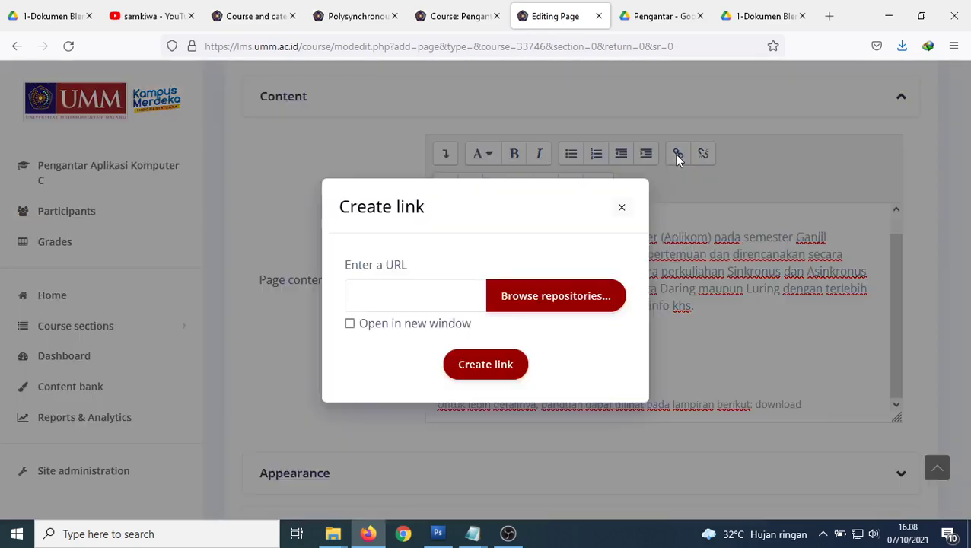
{"action": "left_click", "coordinate": [421, 293]}
{"action": "key", "text": "ctrl+v"}
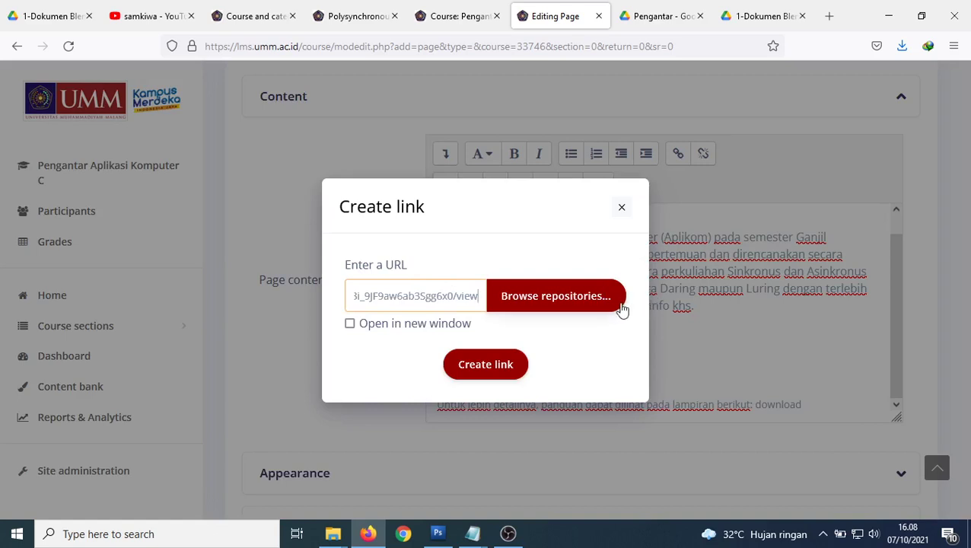
{"action": "left_click", "coordinate": [351, 325]}
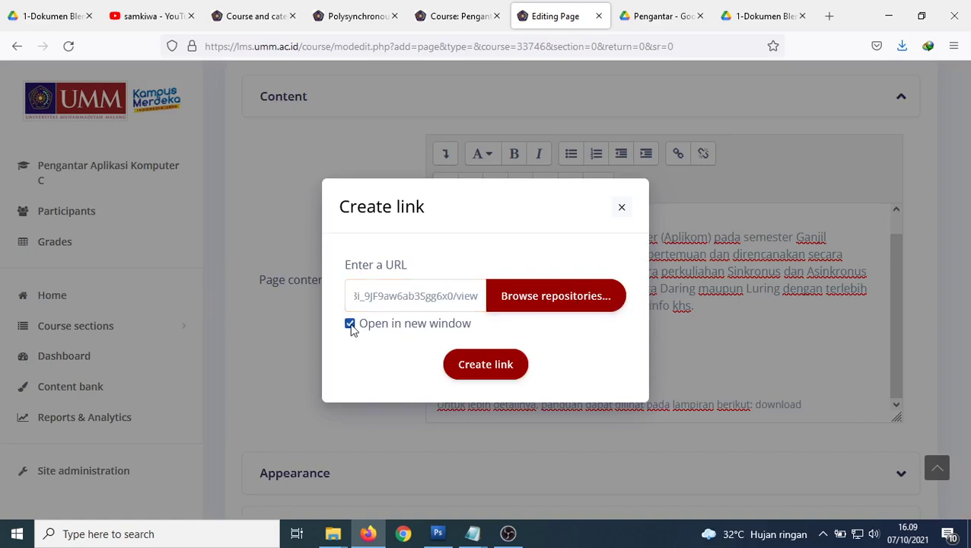
{"action": "left_click", "coordinate": [487, 365]}
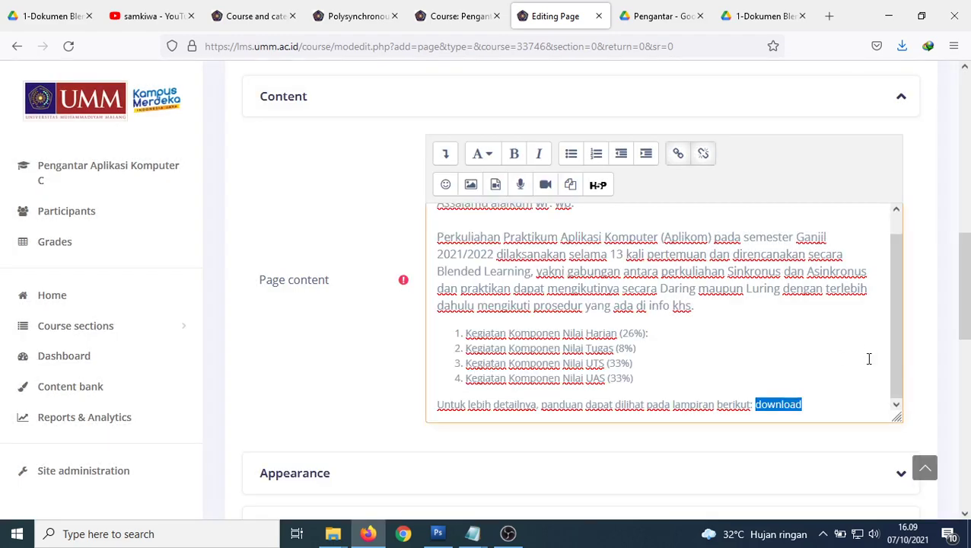
Save the Informasi Perkuliahan page and return to the course.
{"action": "scroll", "coordinate": [868, 359], "scroll_direction": "down", "scroll_amount": 3}
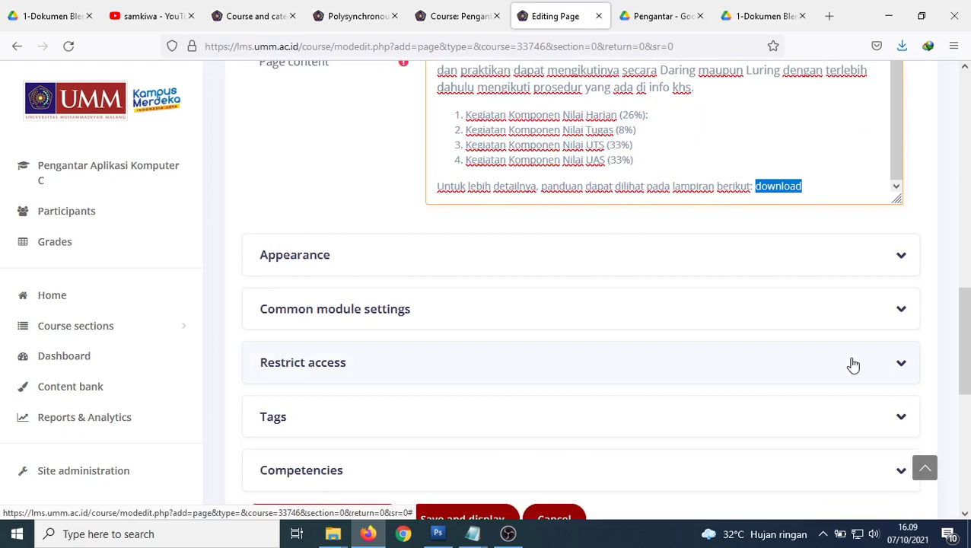
{"action": "scroll", "coordinate": [428, 314], "scroll_direction": "down", "scroll_amount": 2}
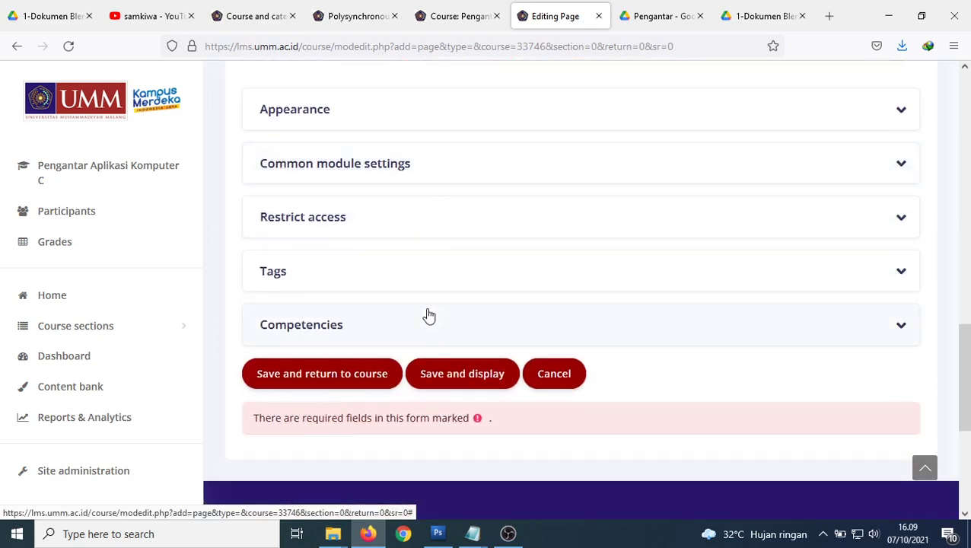
{"action": "scroll", "coordinate": [365, 228], "scroll_direction": "up", "scroll_amount": 1}
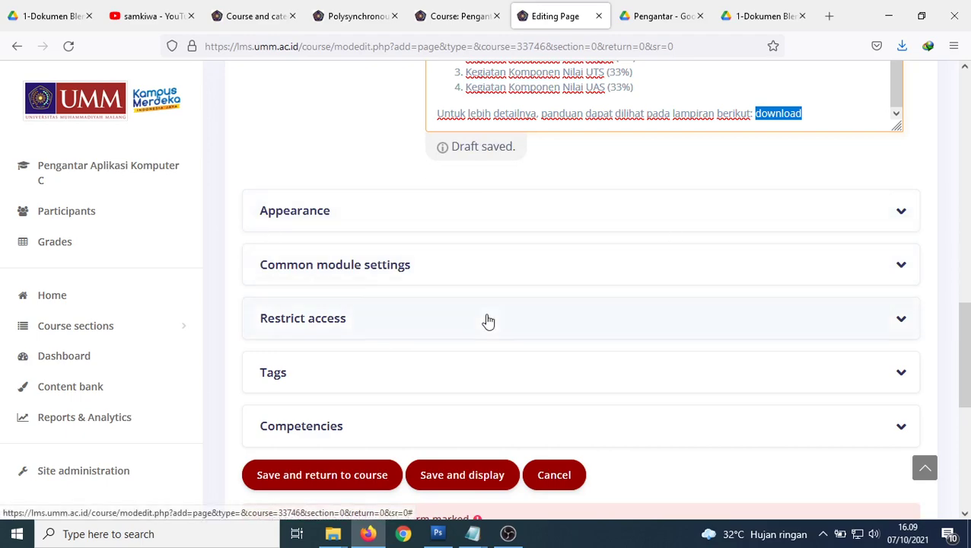
{"action": "scroll", "coordinate": [488, 321], "scroll_direction": "down", "scroll_amount": 2}
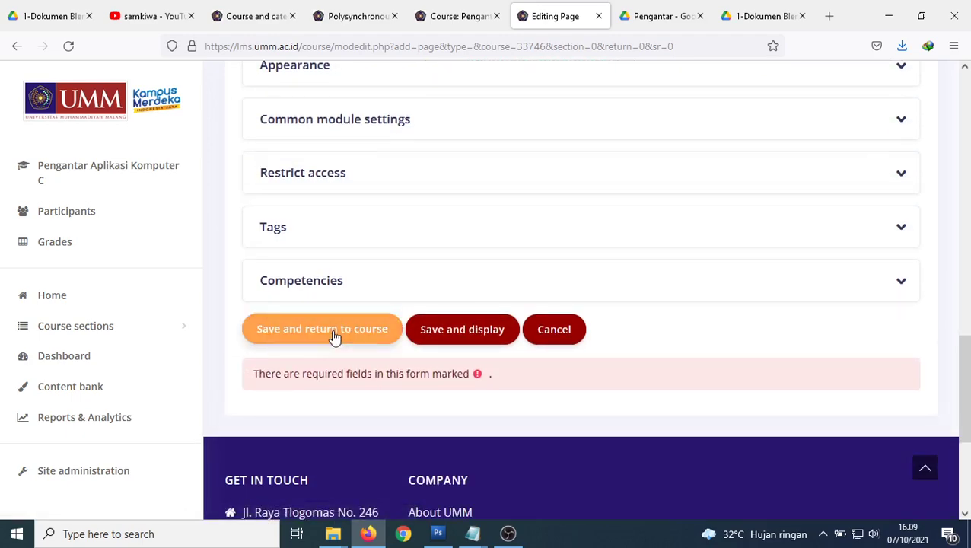
{"action": "left_click", "coordinate": [333, 333]}
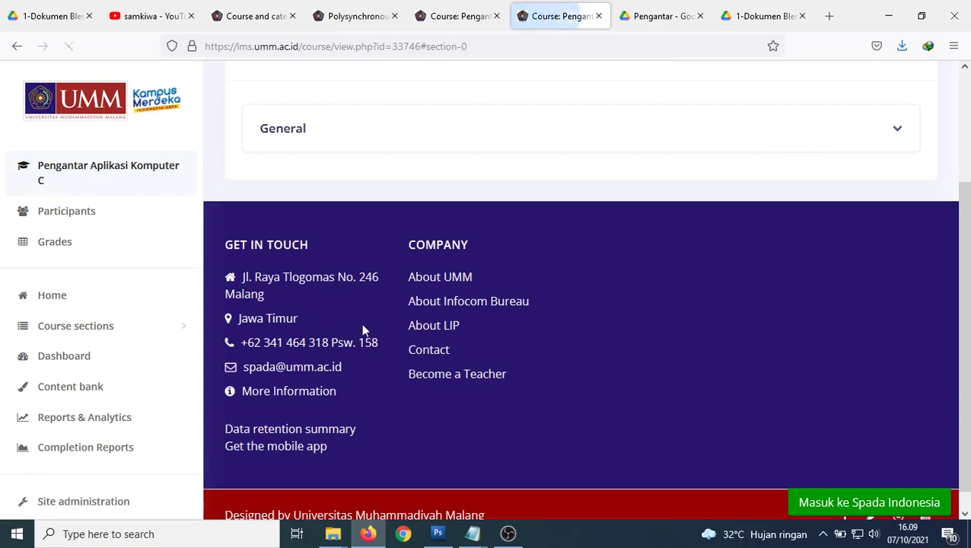
Open Informasi Perkuliahan in the General section, test its download link, and close the PDF tab that opens.
{"action": "left_click", "coordinate": [286, 138]}
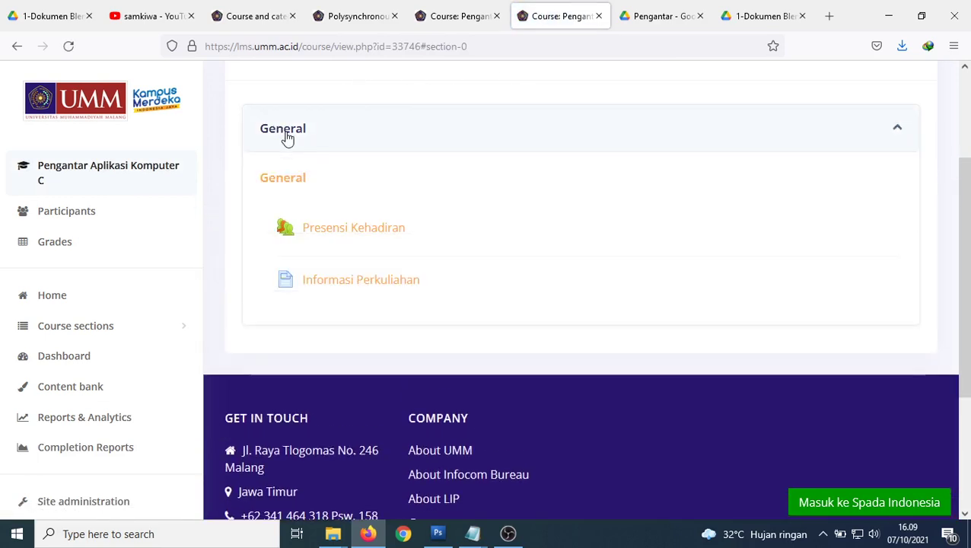
{"action": "left_click", "coordinate": [343, 283]}
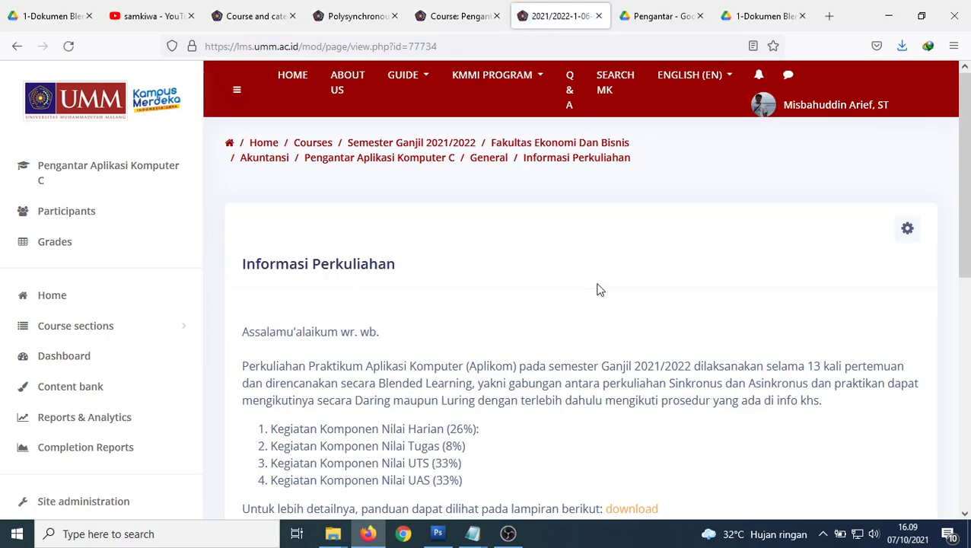
{"action": "scroll", "coordinate": [598, 289], "scroll_direction": "down", "scroll_amount": 5}
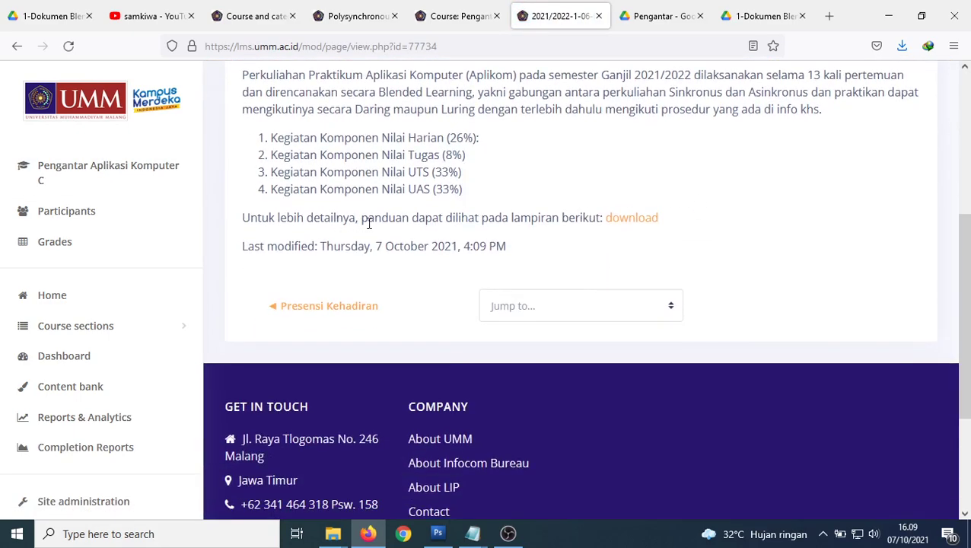
{"action": "left_click", "coordinate": [630, 219]}
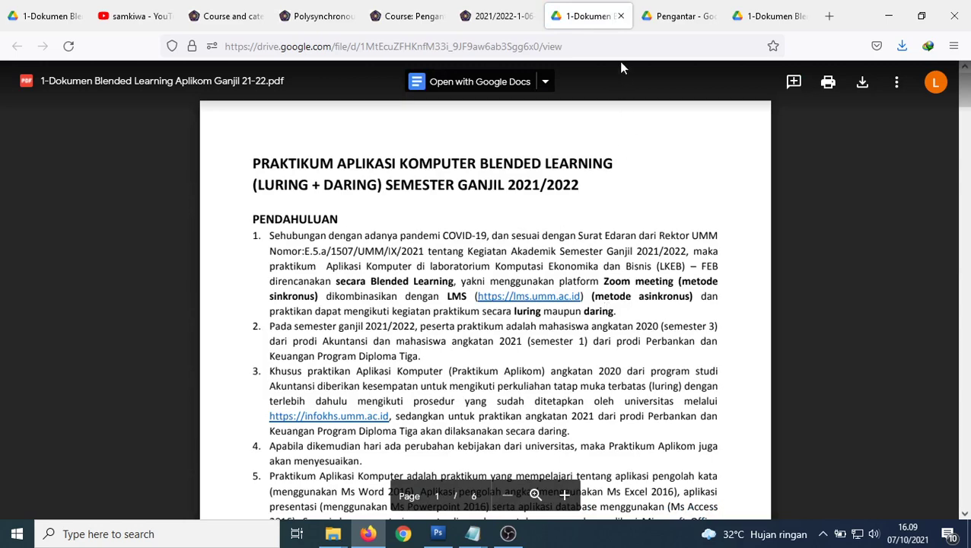
{"action": "left_click", "coordinate": [622, 17]}
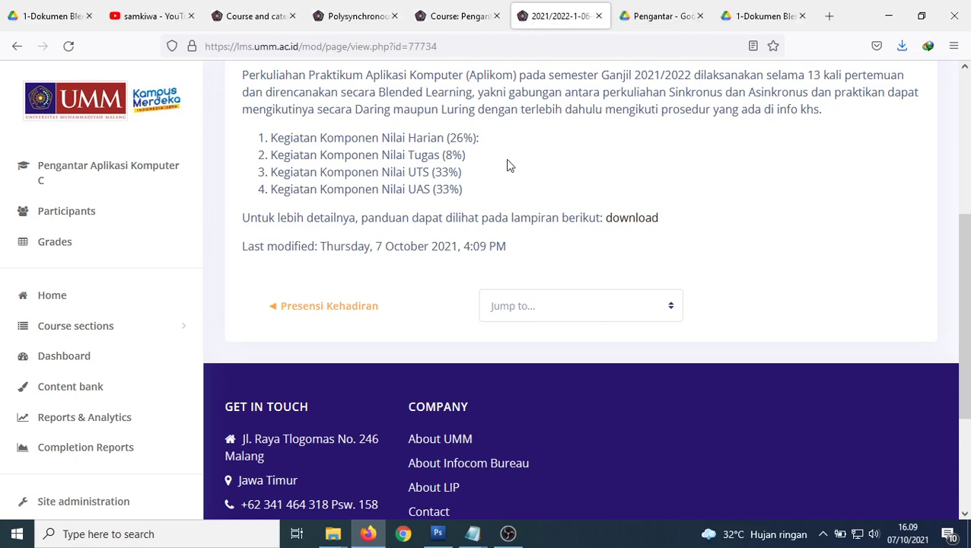
Return to the Pengantar Aplikasi Komputer C course, expand the General section, and turn editing on.
{"action": "left_click", "coordinate": [124, 173]}
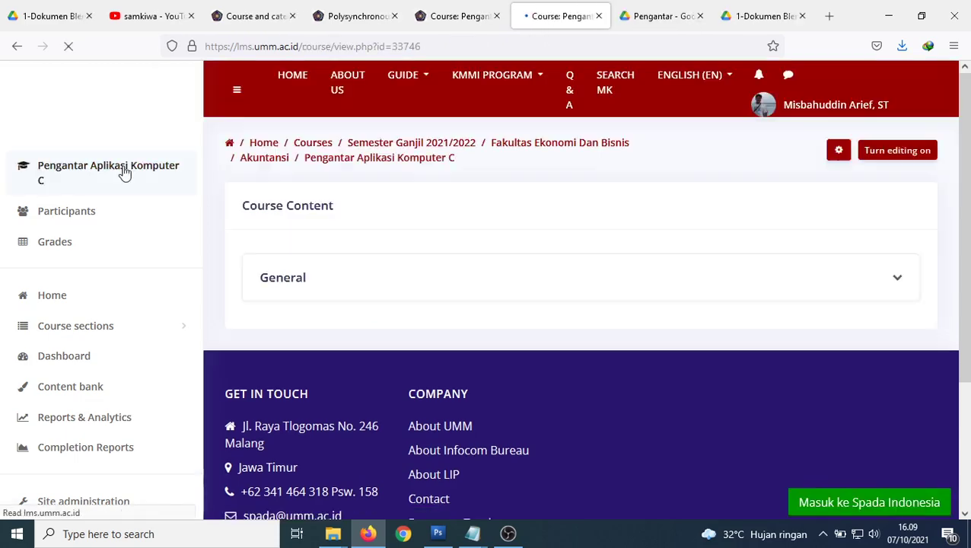
{"action": "left_click", "coordinate": [288, 279]}
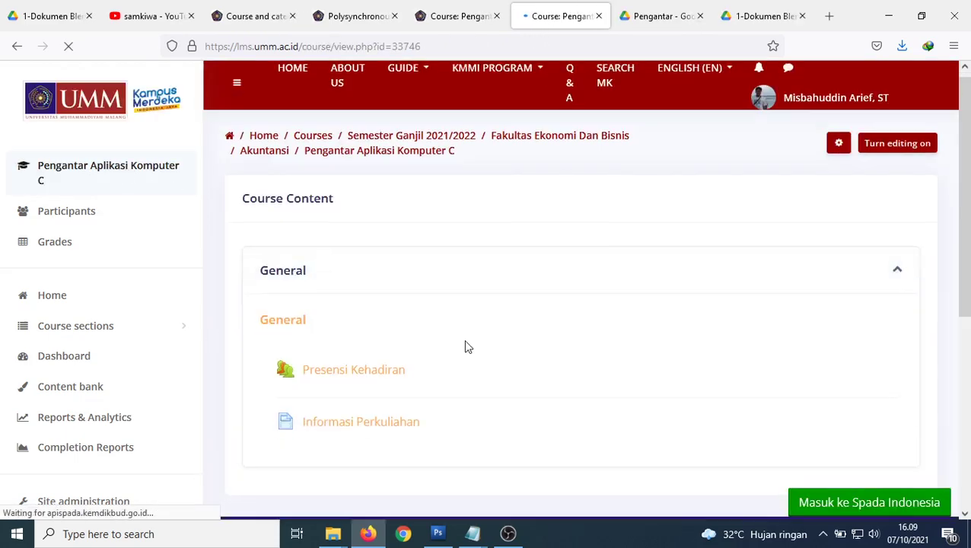
{"action": "scroll", "coordinate": [468, 347], "scroll_direction": "down", "scroll_amount": 1}
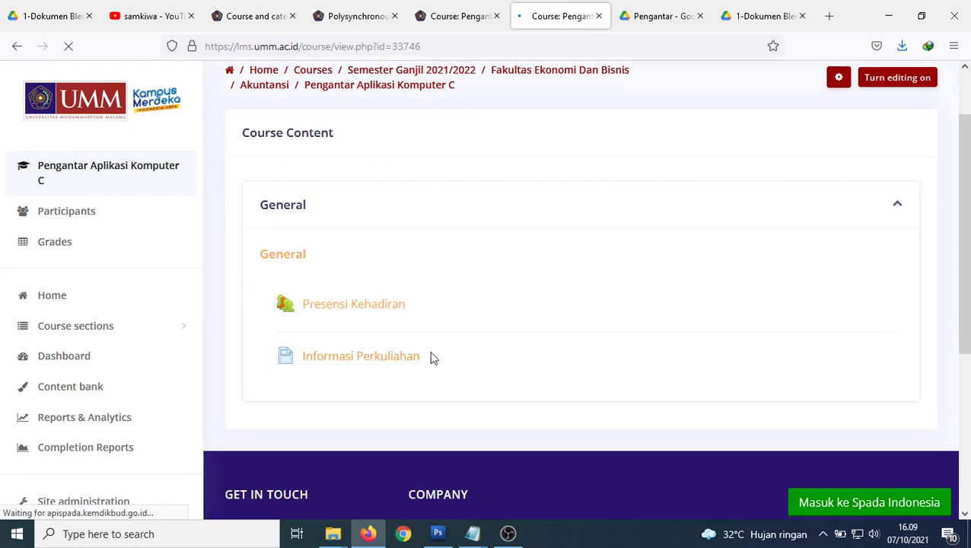
{"action": "left_click", "coordinate": [886, 79]}
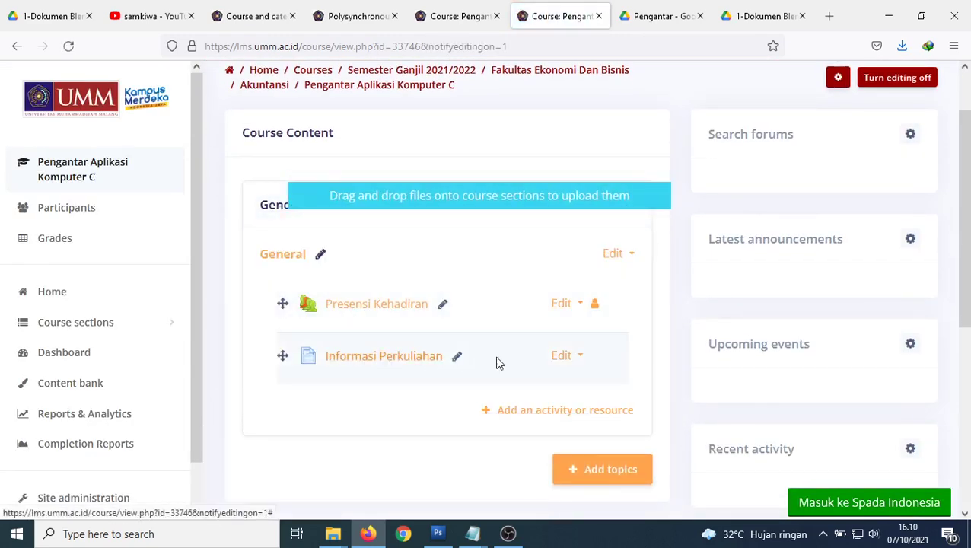
Delete the Informasi Perkuliahan page from the General section and confirm the deletion.
{"action": "left_click", "coordinate": [581, 358]}
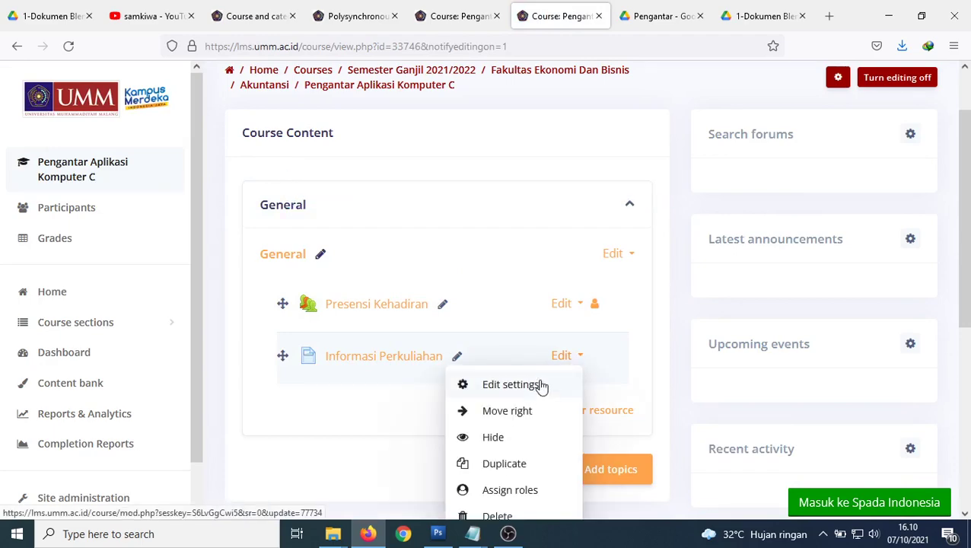
{"action": "scroll", "coordinate": [542, 395], "scroll_direction": "down", "scroll_amount": 1}
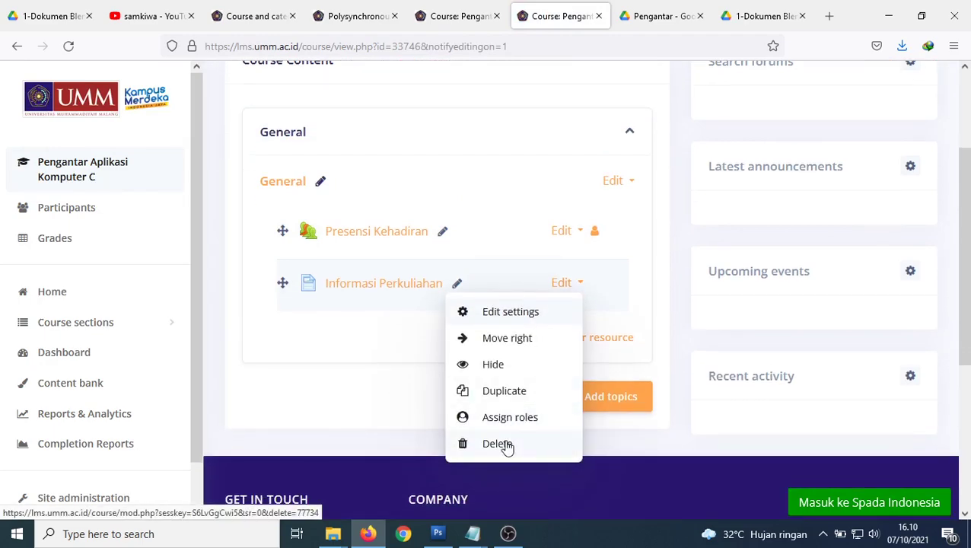
{"action": "left_click", "coordinate": [498, 444]}
{"action": "left_click", "coordinate": [556, 237]}
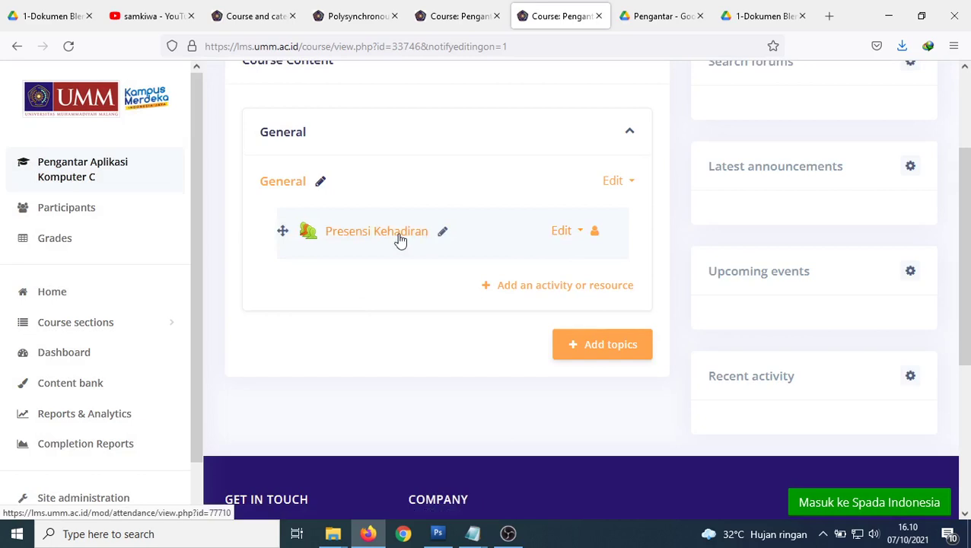
Review the Pengantar dan Presensi section in the Pengantar Aplikasi Komputer B course, and go back to course C.
{"action": "left_click", "coordinate": [464, 16]}
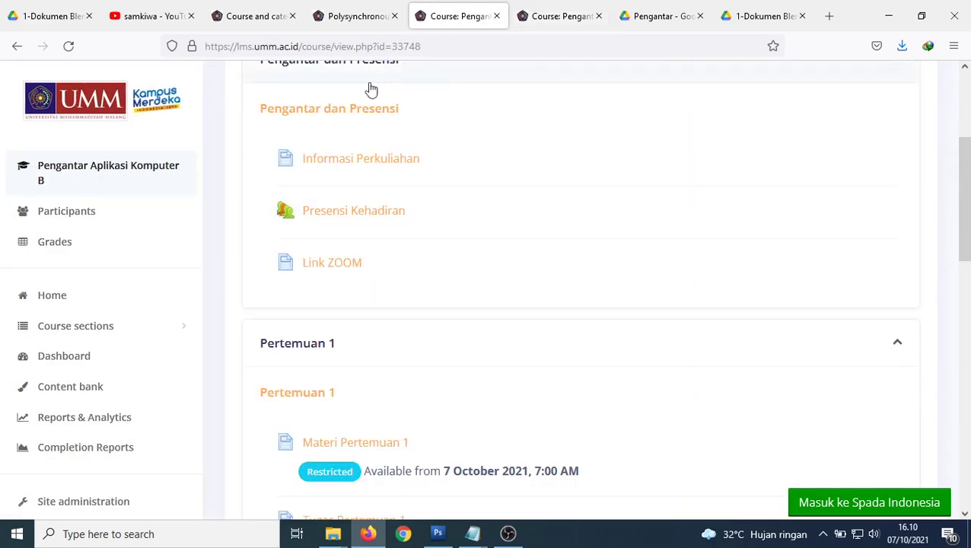
{"action": "scroll", "coordinate": [379, 205], "scroll_direction": "up", "scroll_amount": 1}
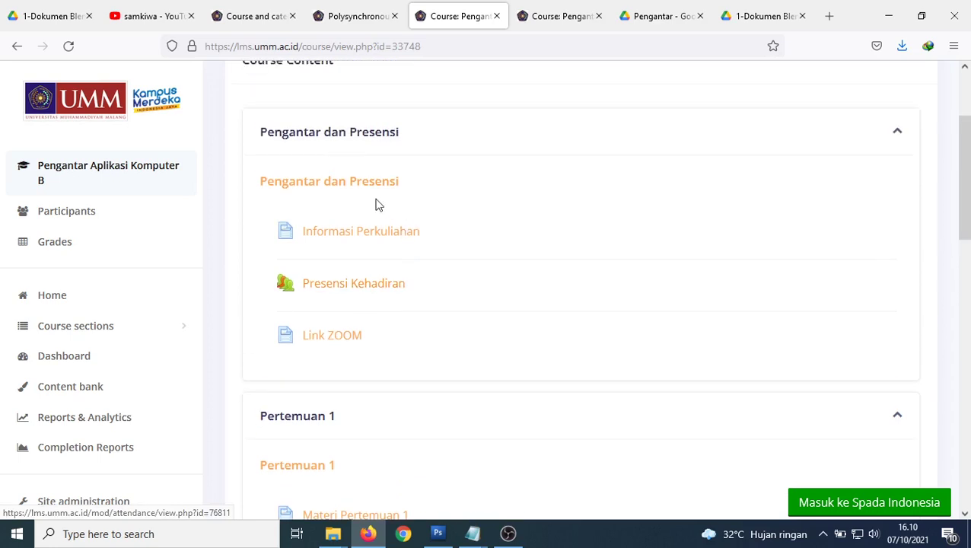
{"action": "left_click", "coordinate": [82, 169]}
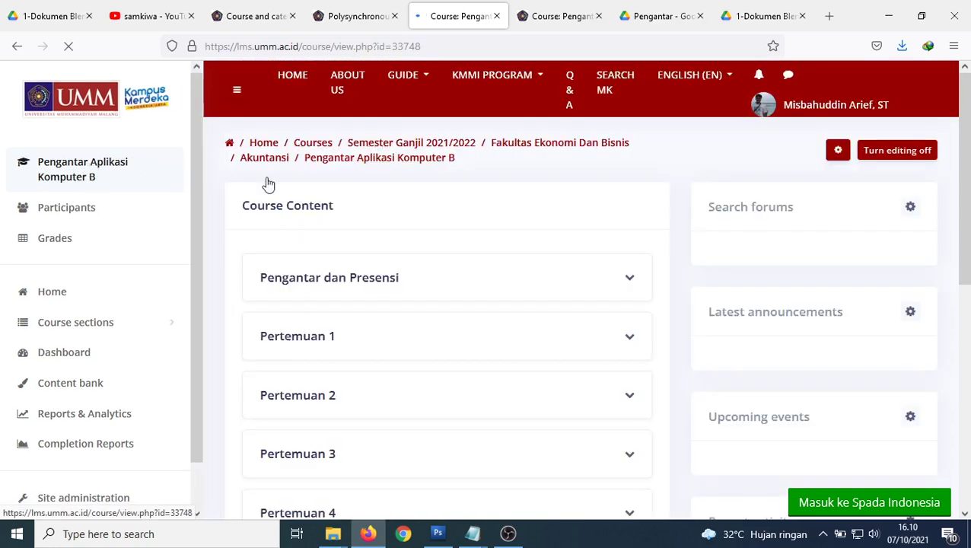
{"action": "left_click", "coordinate": [314, 281]}
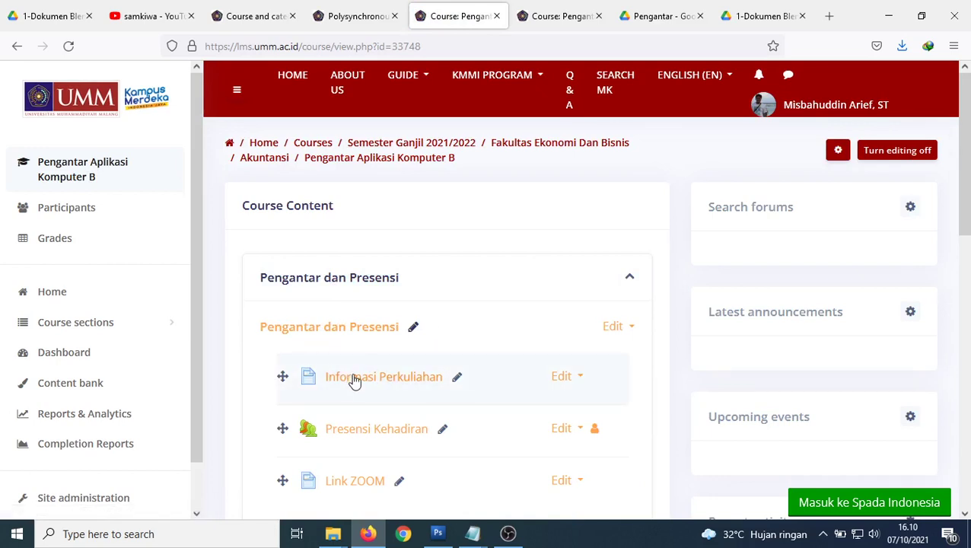
{"action": "left_click", "coordinate": [546, 18]}
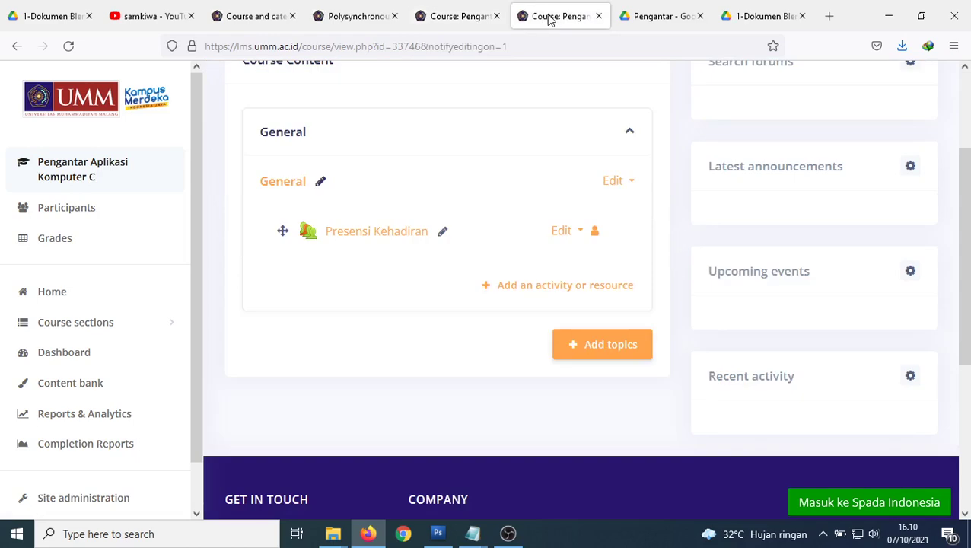
Add a new Page resource to course C's General section, name it Informasi Perkuliahan, and start its page content.
{"action": "left_click", "coordinate": [565, 285]}
{"action": "scroll", "coordinate": [616, 303], "scroll_direction": "down", "scroll_amount": 5}
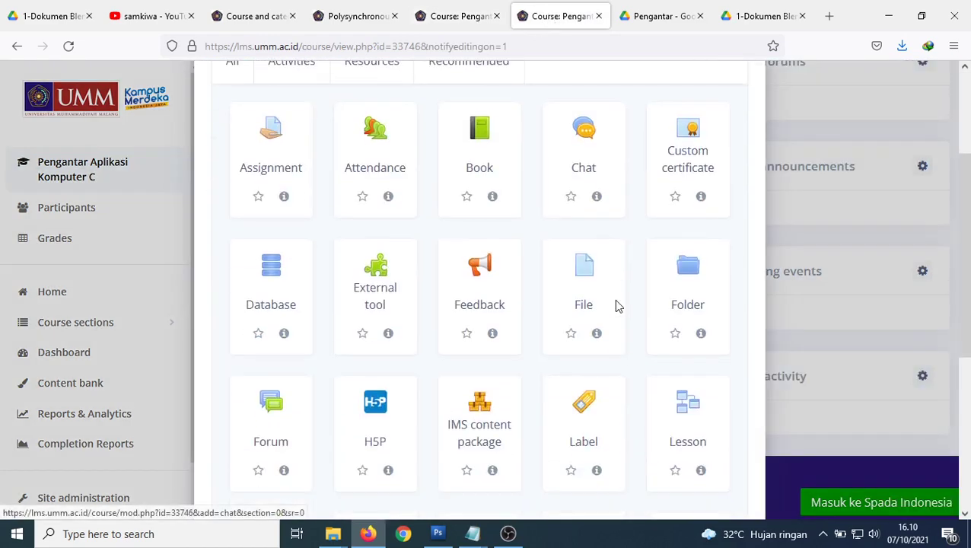
{"action": "scroll", "coordinate": [616, 306], "scroll_direction": "down", "scroll_amount": 3}
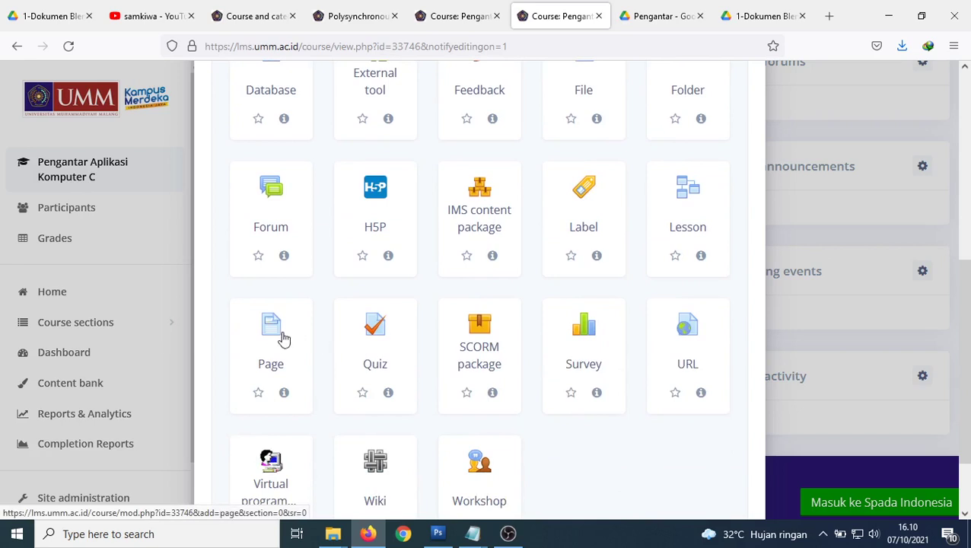
{"action": "left_click", "coordinate": [271, 335]}
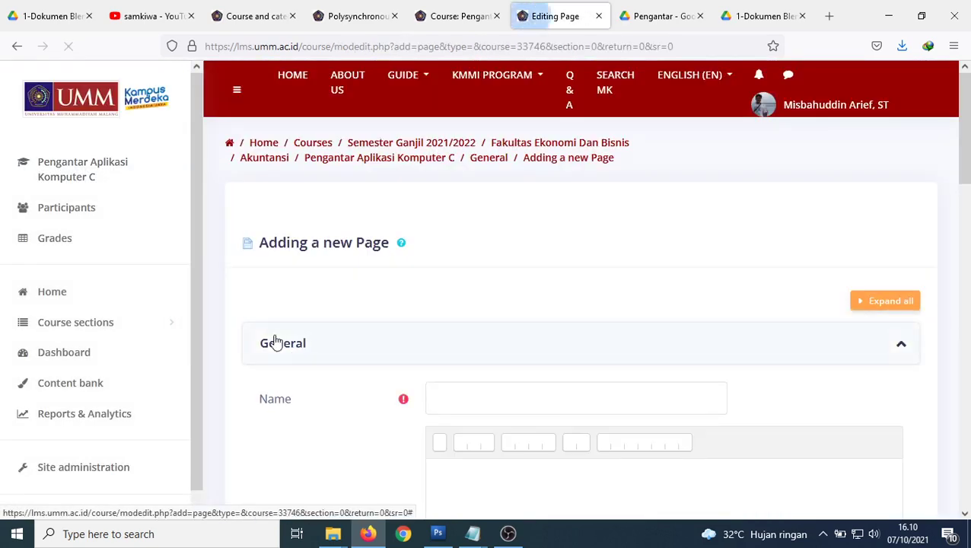
{"action": "left_click", "coordinate": [442, 396]}
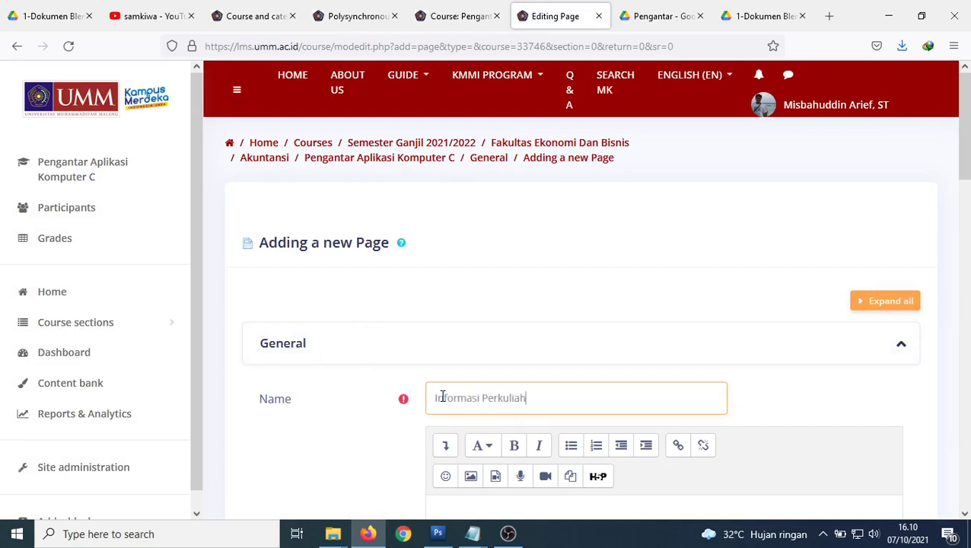
{"action": "scroll", "coordinate": [481, 395], "scroll_direction": "down", "scroll_amount": 7}
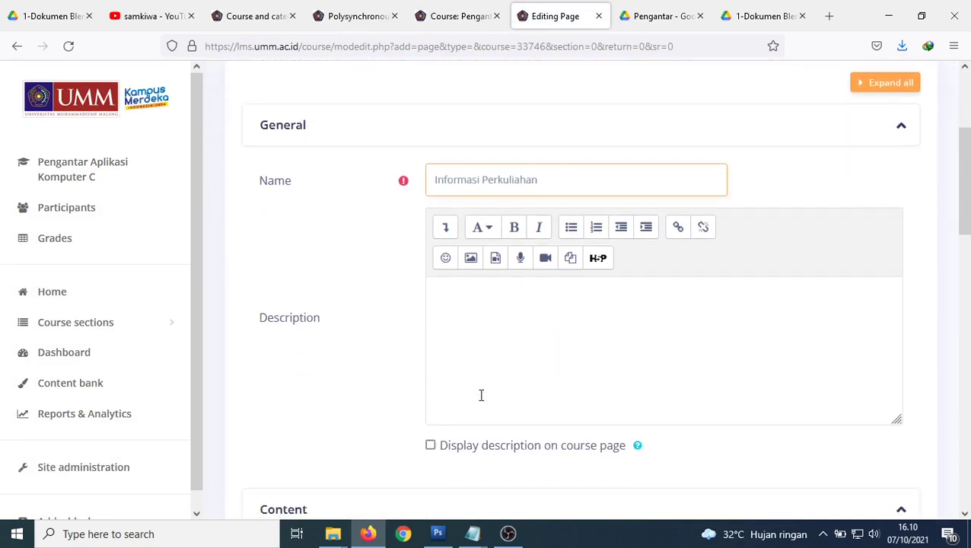
{"action": "left_click", "coordinate": [492, 370]}
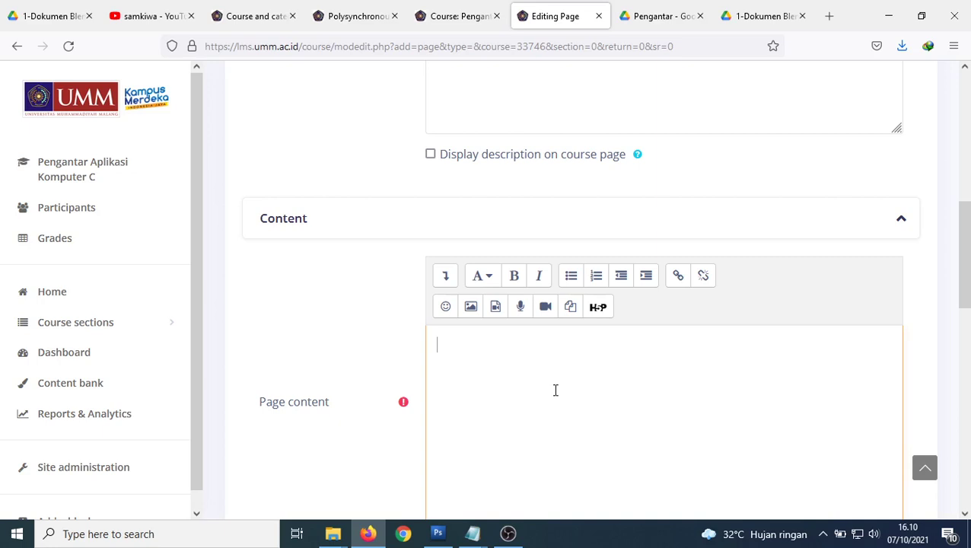
Switch to the Pengantar Aplikasi Komputer B course and open the settings of its Informasi Perkuliahan page for editing.
{"action": "left_click", "coordinate": [448, 24]}
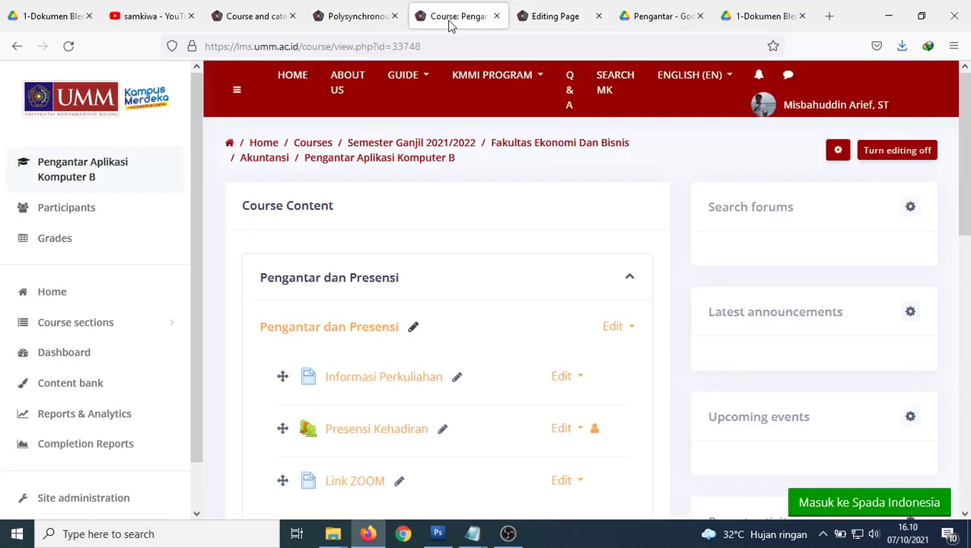
{"action": "scroll", "coordinate": [464, 277], "scroll_direction": "down", "scroll_amount": 1}
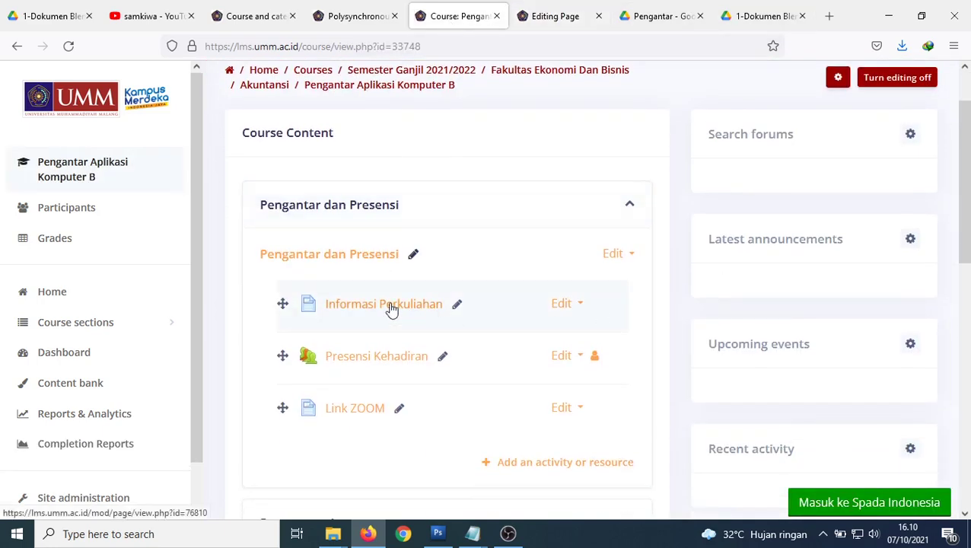
{"action": "left_click", "coordinate": [564, 308]}
{"action": "left_click", "coordinate": [522, 335]}
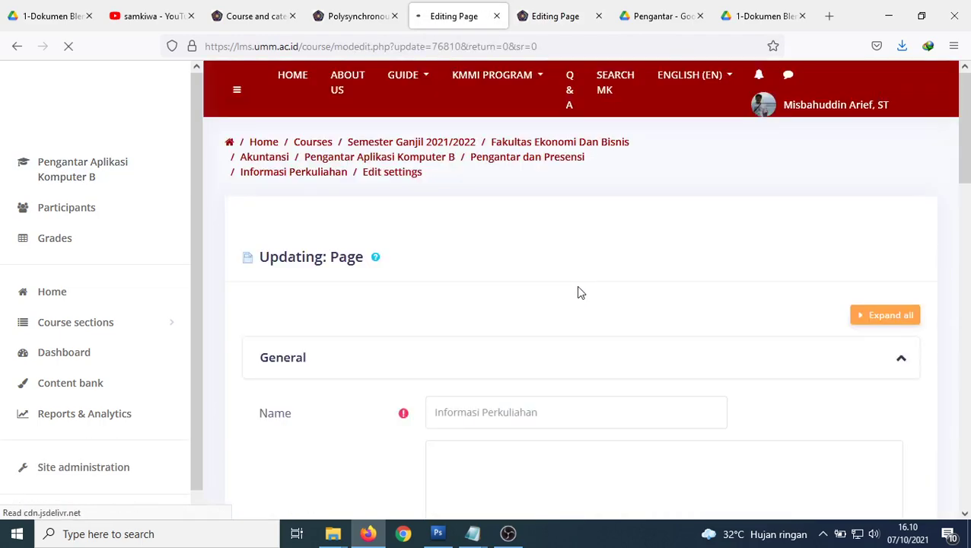
Review the page content of course B's Informasi Perkuliahan, from the greeting through the grading components to the download link.
{"action": "scroll", "coordinate": [578, 292], "scroll_direction": "down", "scroll_amount": 8}
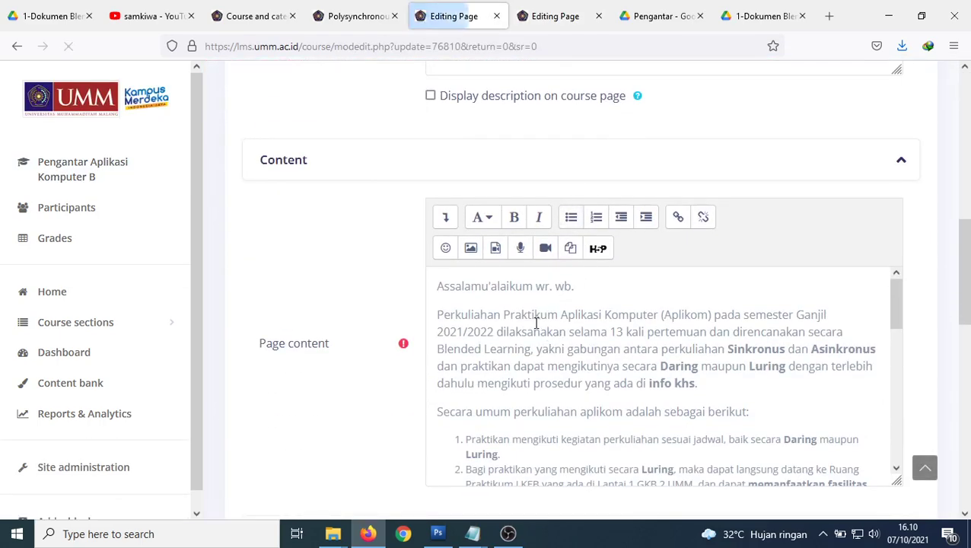
{"action": "left_click_drag", "start_coordinate": [534, 317], "coordinate": [565, 384]}
{"action": "scroll", "coordinate": [663, 435], "scroll_direction": "down", "scroll_amount": 2}
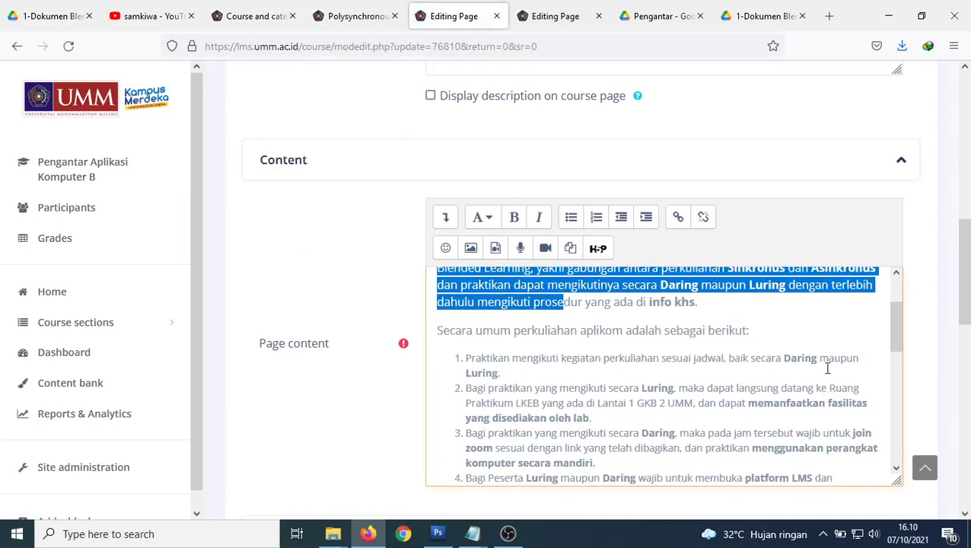
{"action": "scroll", "coordinate": [889, 331], "scroll_direction": "up", "scroll_amount": 2}
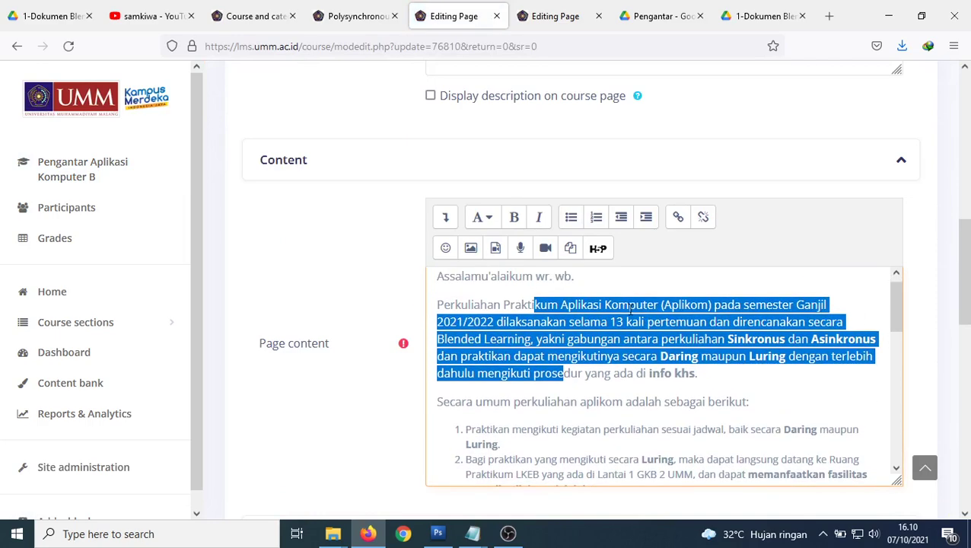
{"action": "left_click", "coordinate": [630, 310]}
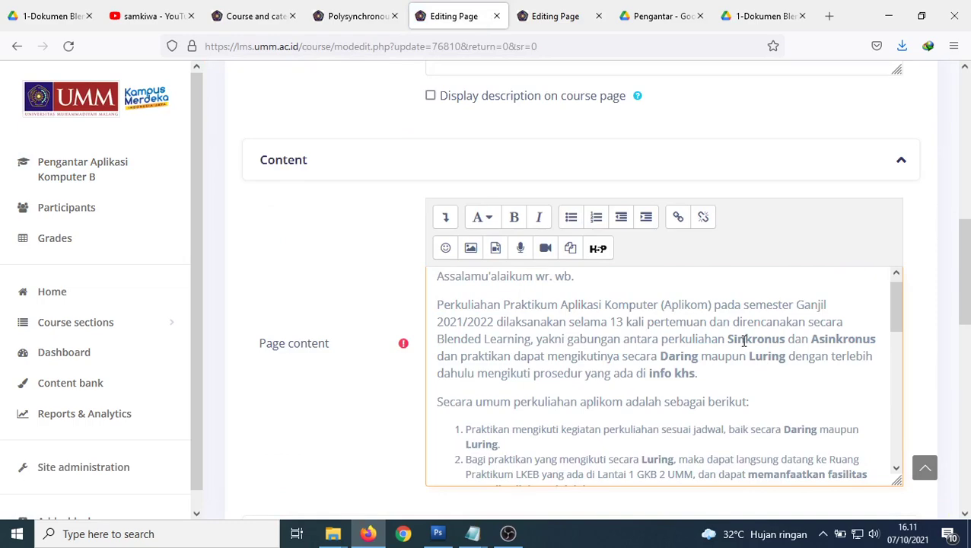
{"action": "scroll", "coordinate": [744, 342], "scroll_direction": "down", "scroll_amount": 2}
{"action": "scroll", "coordinate": [601, 381], "scroll_direction": "down", "scroll_amount": 6}
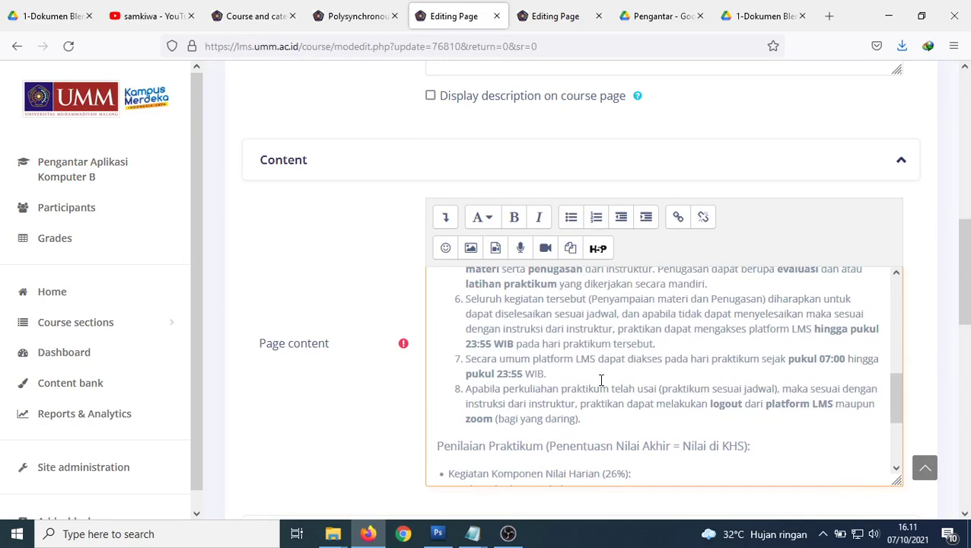
{"action": "scroll", "coordinate": [707, 422], "scroll_direction": "down", "scroll_amount": 1}
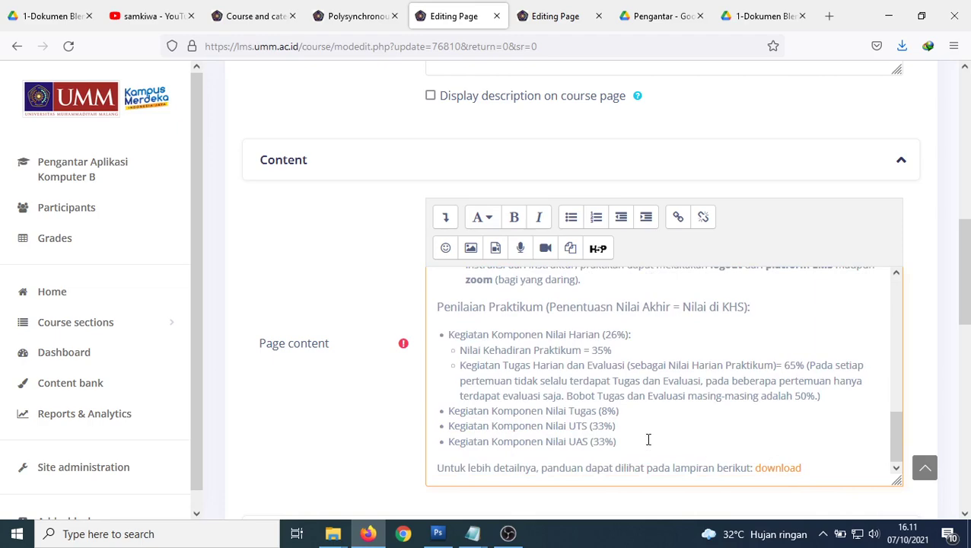
{"action": "scroll", "coordinate": [648, 439], "scroll_direction": "up", "scroll_amount": 12}
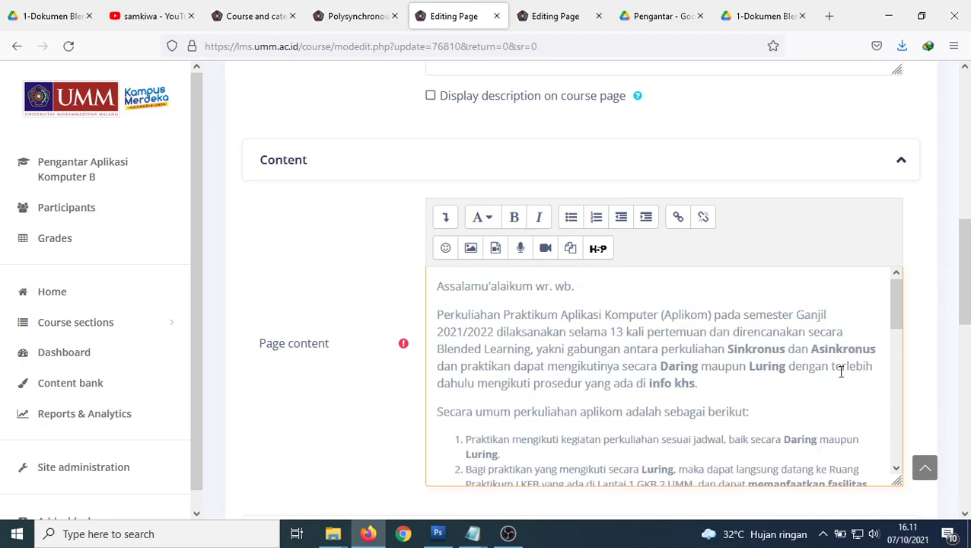
{"action": "scroll", "coordinate": [954, 306], "scroll_direction": "down", "scroll_amount": 1}
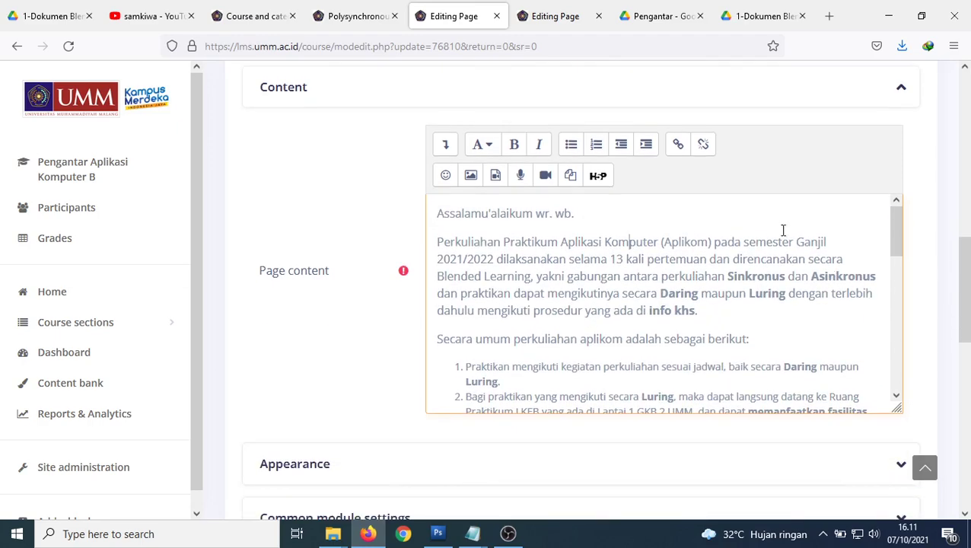
Show the HTML source of course B's page content and copy all of its code.
{"action": "left_click", "coordinate": [444, 146]}
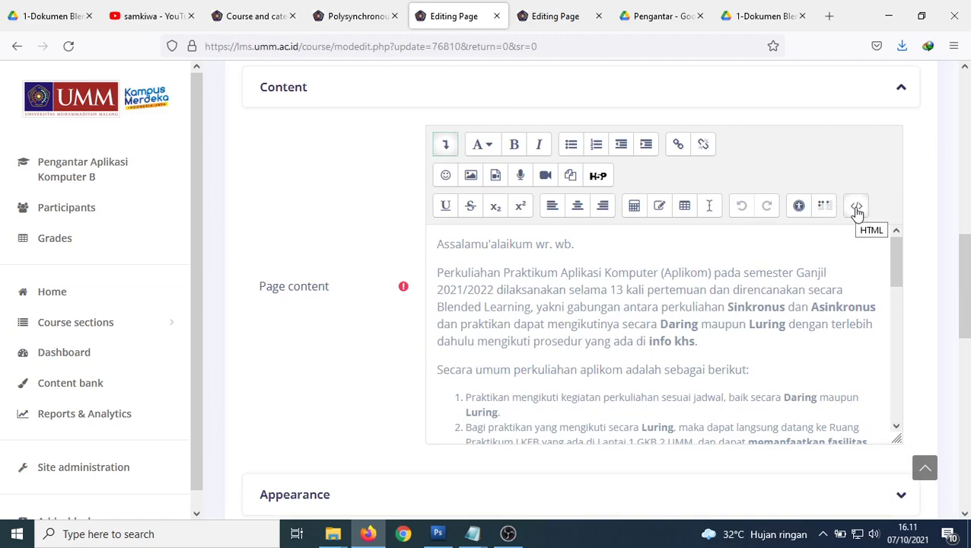
{"action": "left_click", "coordinate": [856, 207]}
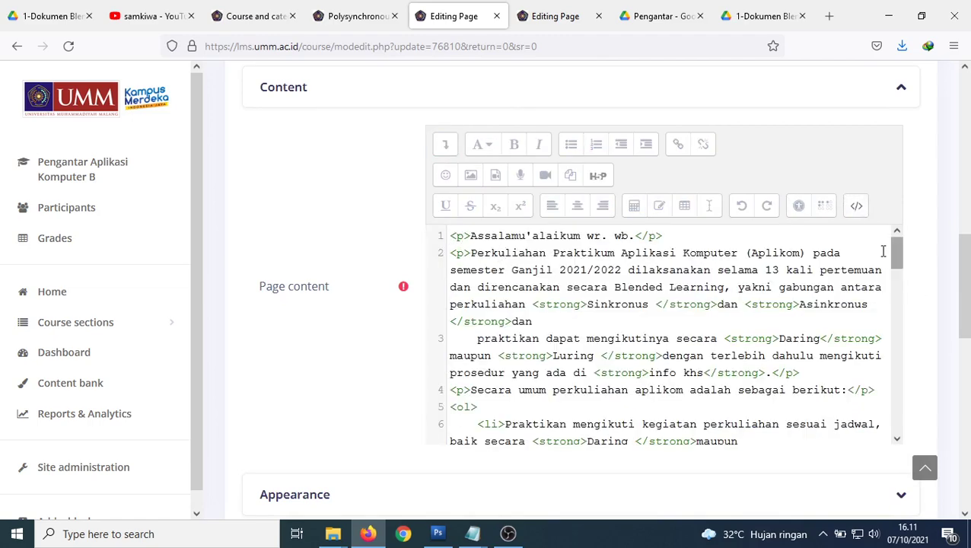
{"action": "mouse_move", "coordinate": [896, 263]}
{"action": "left_mouse_down"}
{"action": "mouse_move", "coordinate": [901, 430]}
{"action": "mouse_move", "coordinate": [893, 249]}
{"action": "left_mouse_up"}
{"action": "key", "text": "ctrl+a"}
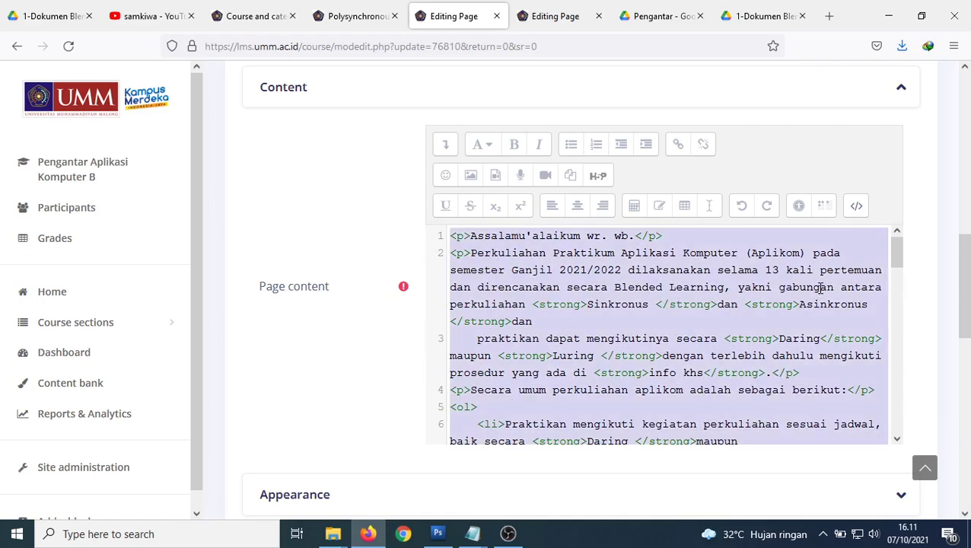
Return to the new page form in course C and show the HTML source of its page content.
{"action": "left_click", "coordinate": [545, 18]}
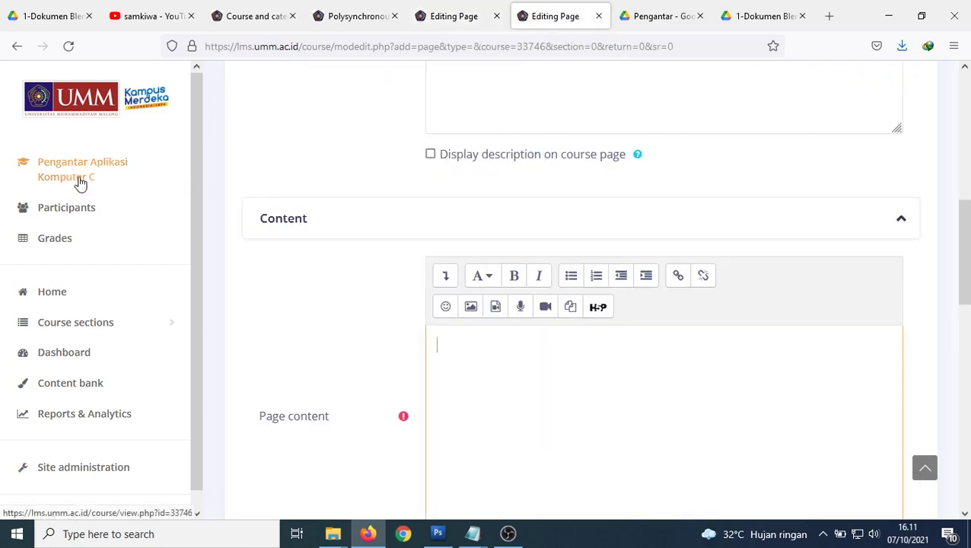
{"action": "scroll", "coordinate": [601, 366], "scroll_direction": "up", "scroll_amount": 3}
{"action": "scroll", "coordinate": [411, 166], "scroll_direction": "up", "scroll_amount": 2}
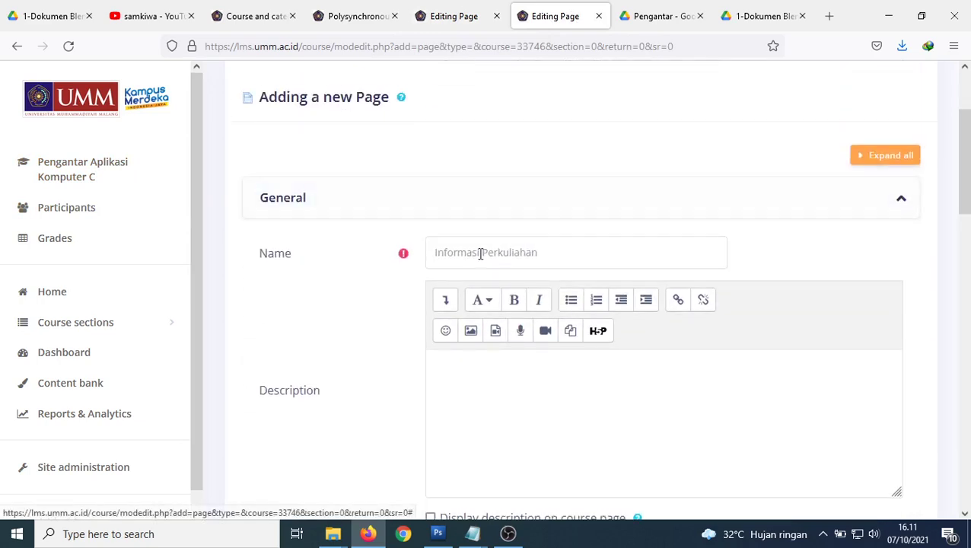
{"action": "scroll", "coordinate": [601, 304], "scroll_direction": "down", "scroll_amount": 9}
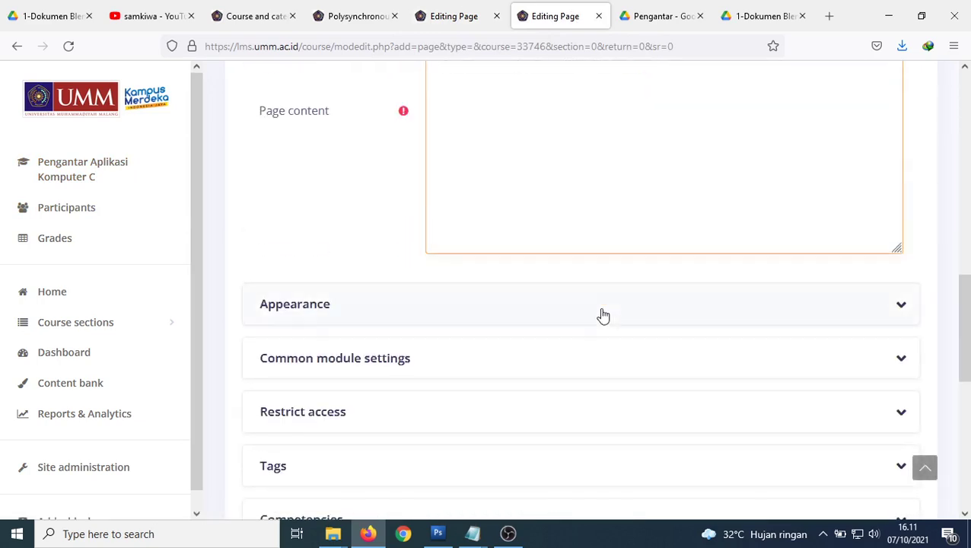
{"action": "scroll", "coordinate": [532, 228], "scroll_direction": "up", "scroll_amount": 1}
{"action": "scroll", "coordinate": [529, 190], "scroll_direction": "up", "scroll_amount": 2}
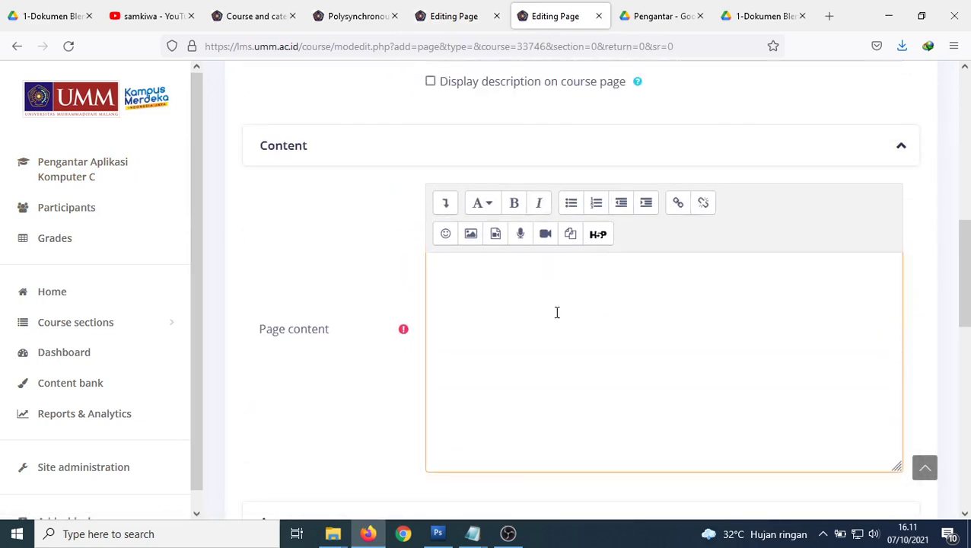
{"action": "left_click", "coordinate": [446, 204]}
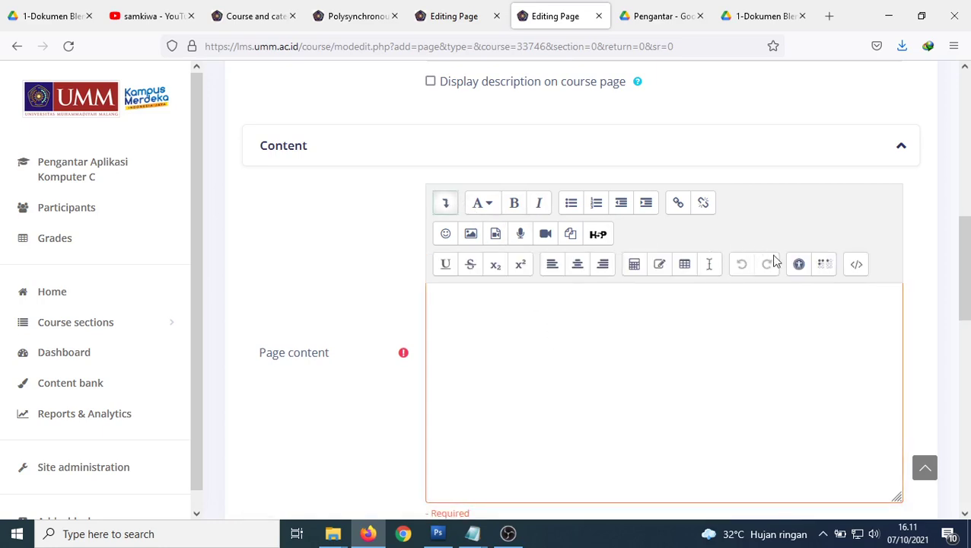
{"action": "left_click", "coordinate": [856, 266]}
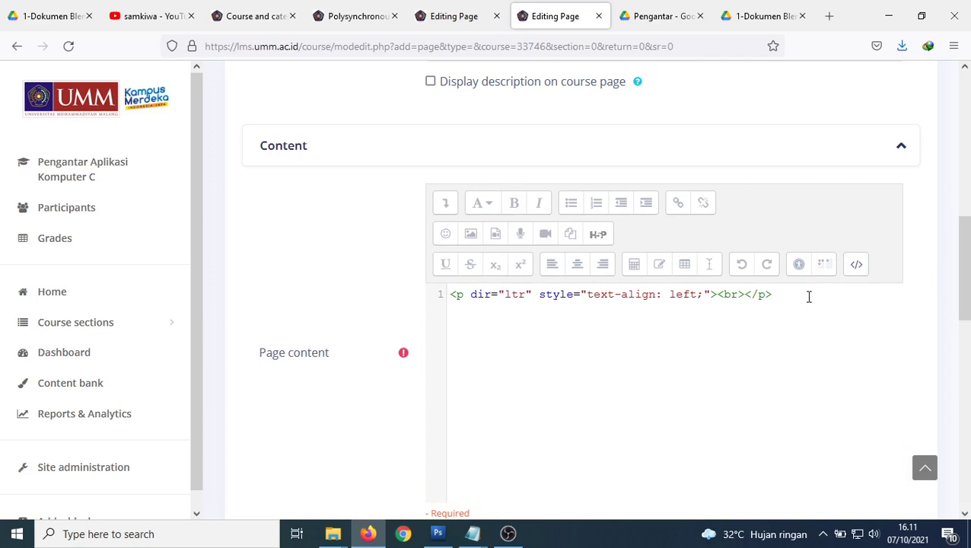
Replace the placeholder paragraph code with the HTML copied from course B and return to the formatted view.
{"action": "left_click_drag", "start_coordinate": [809, 297], "coordinate": [457, 276]}
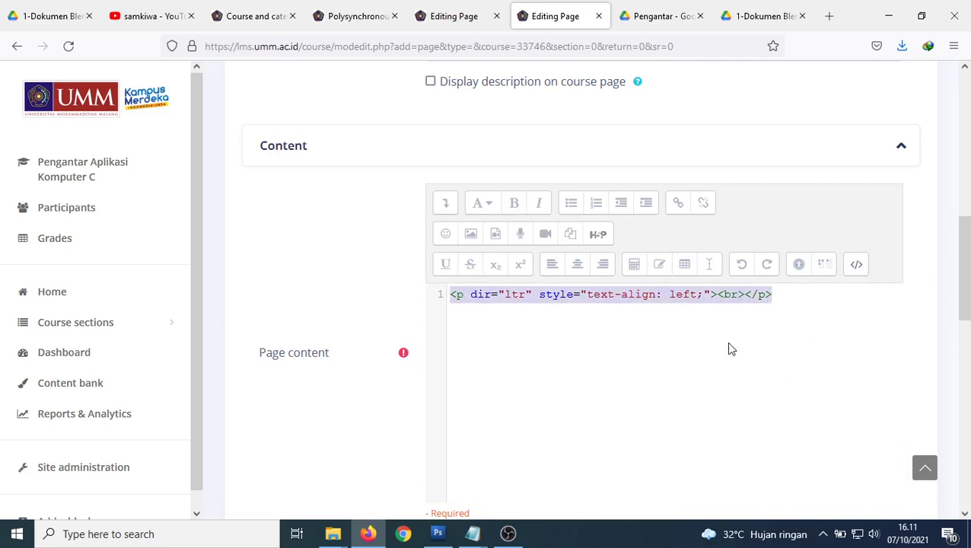
{"action": "key", "text": "Delete"}
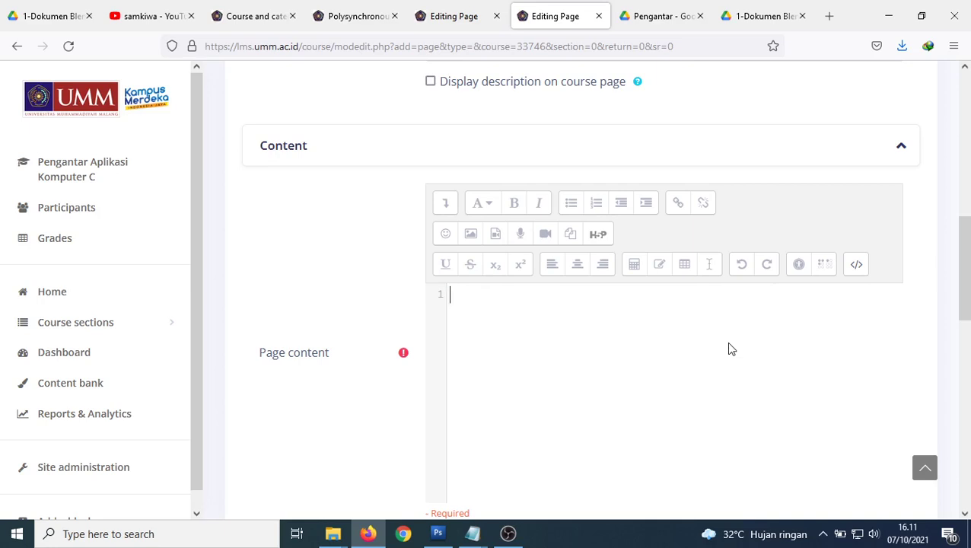
{"action": "key", "text": "ctrl+v"}
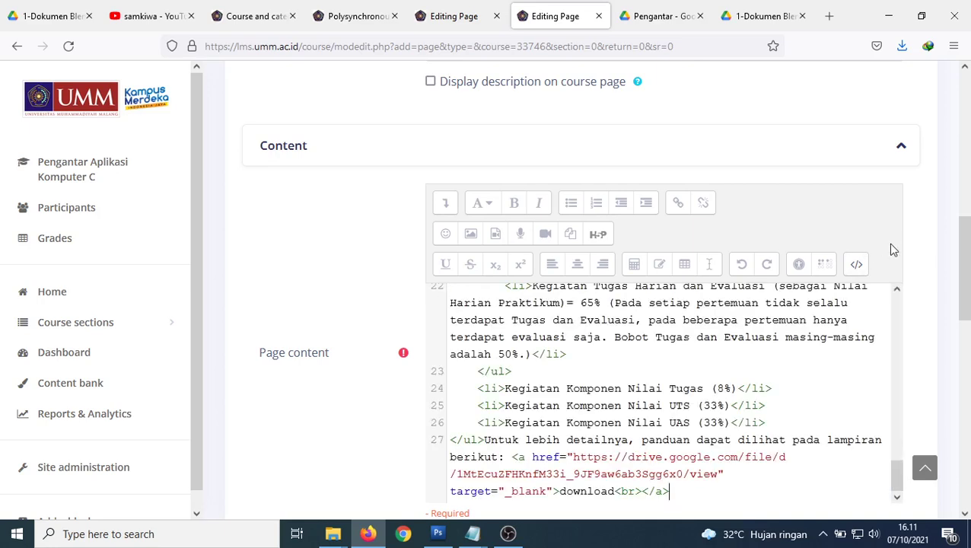
{"action": "left_click", "coordinate": [856, 267]}
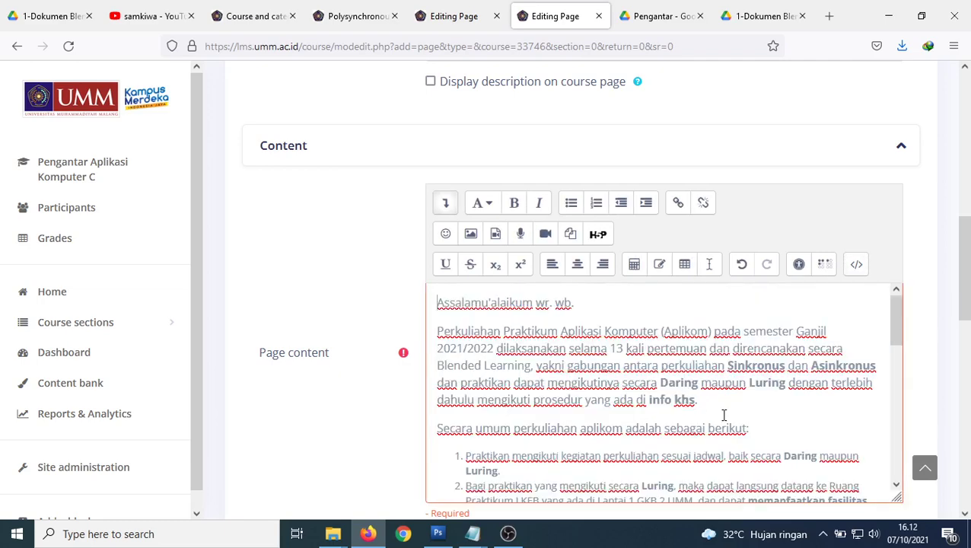
Check the pasted content, save the new page, and return to the course.
{"action": "scroll", "coordinate": [871, 400], "scroll_direction": "down", "scroll_amount": 5}
{"action": "scroll", "coordinate": [948, 336], "scroll_direction": "down", "scroll_amount": 6}
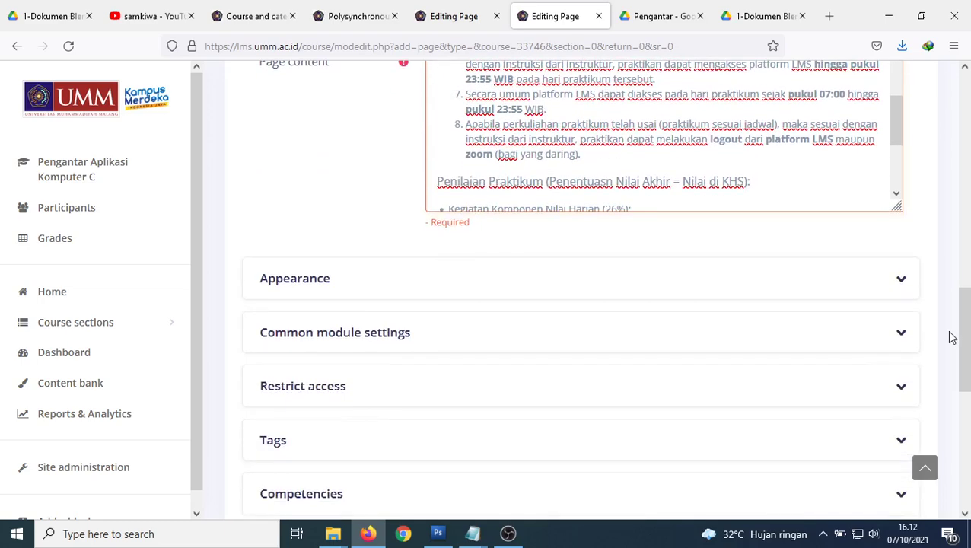
{"action": "left_click", "coordinate": [358, 324]}
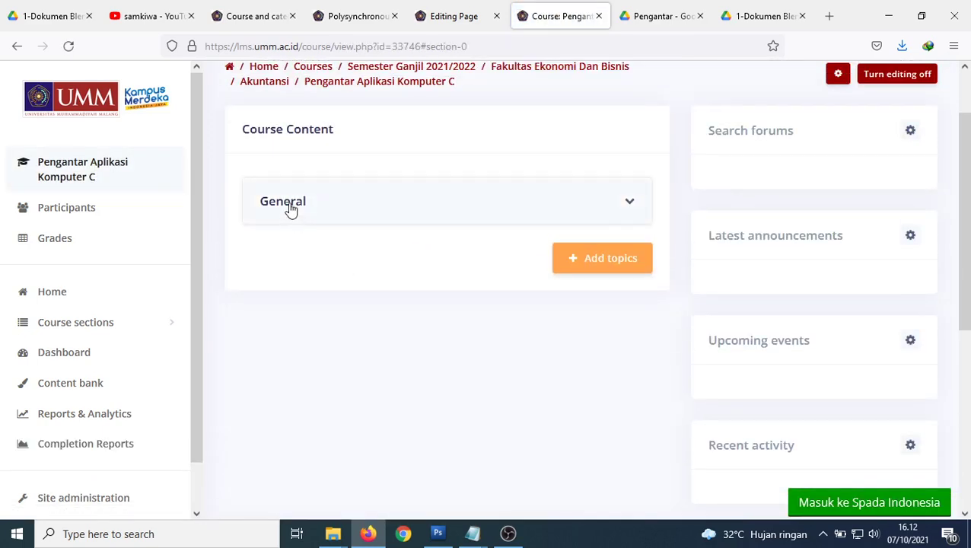
Expand the General section and open the new Informasi Perkuliahan page to check its content.
{"action": "left_click", "coordinate": [289, 210]}
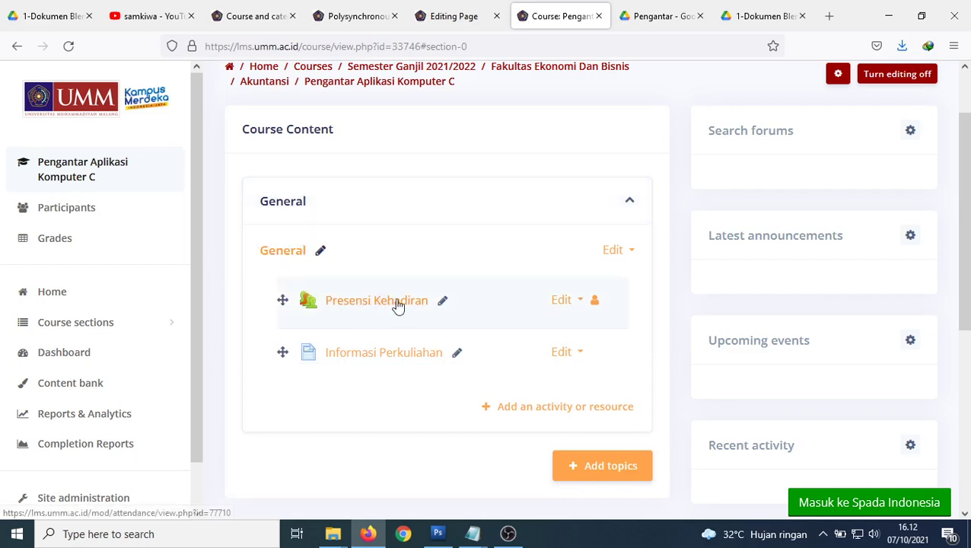
{"action": "left_click", "coordinate": [401, 354]}
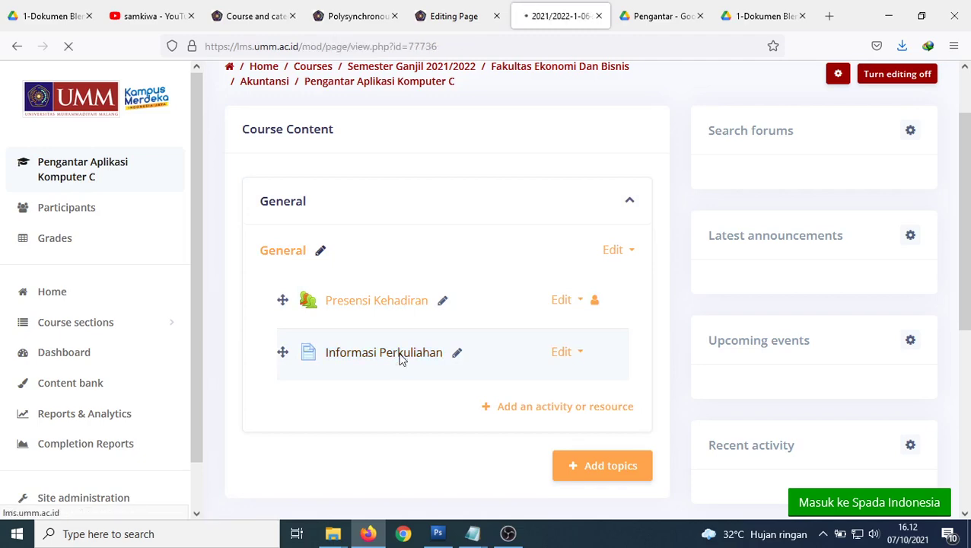
{"action": "scroll", "coordinate": [609, 312], "scroll_direction": "down", "scroll_amount": 5}
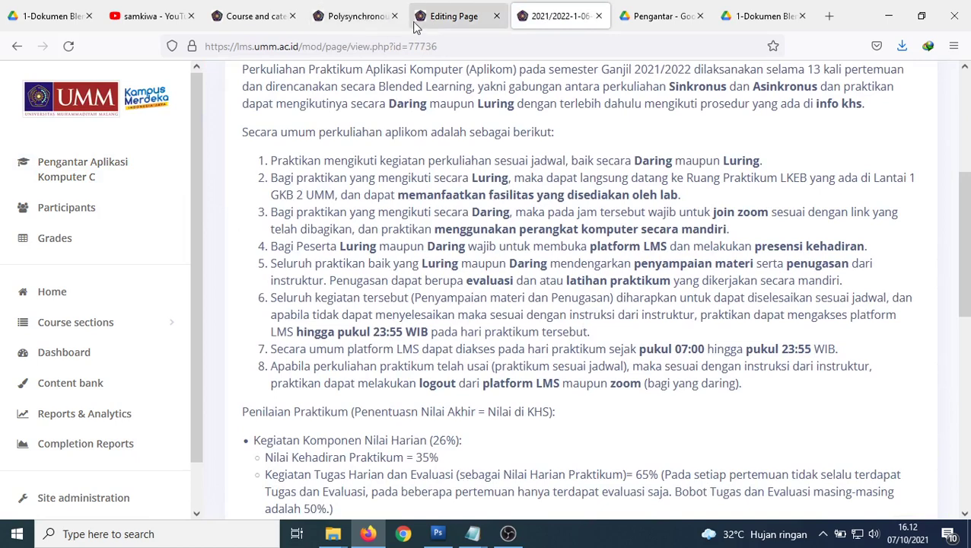
Return to course B's Informasi Perkuliahan edit form and cancel it without saving.
{"action": "left_click", "coordinate": [446, 20]}
{"action": "scroll", "coordinate": [555, 321], "scroll_direction": "down", "scroll_amount": 6}
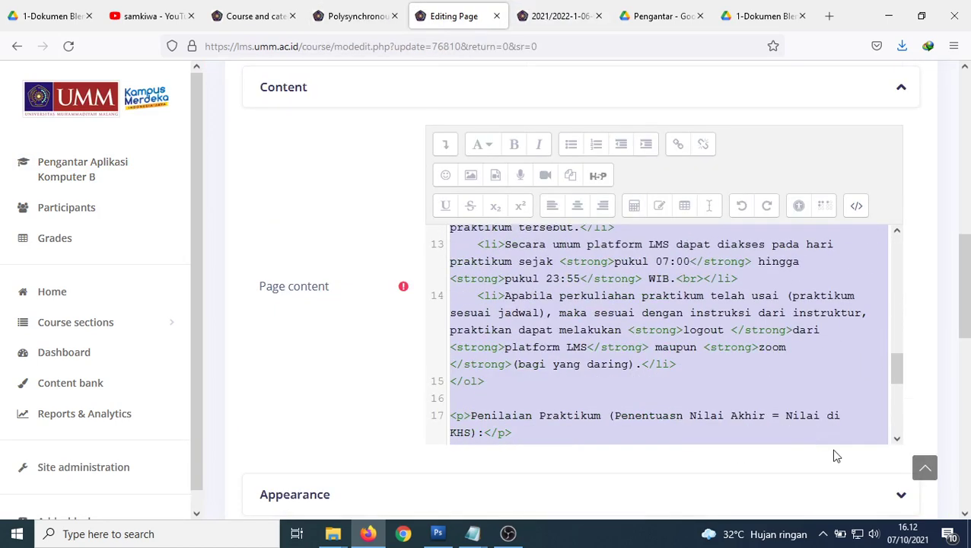
{"action": "scroll", "coordinate": [834, 455], "scroll_direction": "down", "scroll_amount": 6}
{"action": "left_click", "coordinate": [574, 330]}
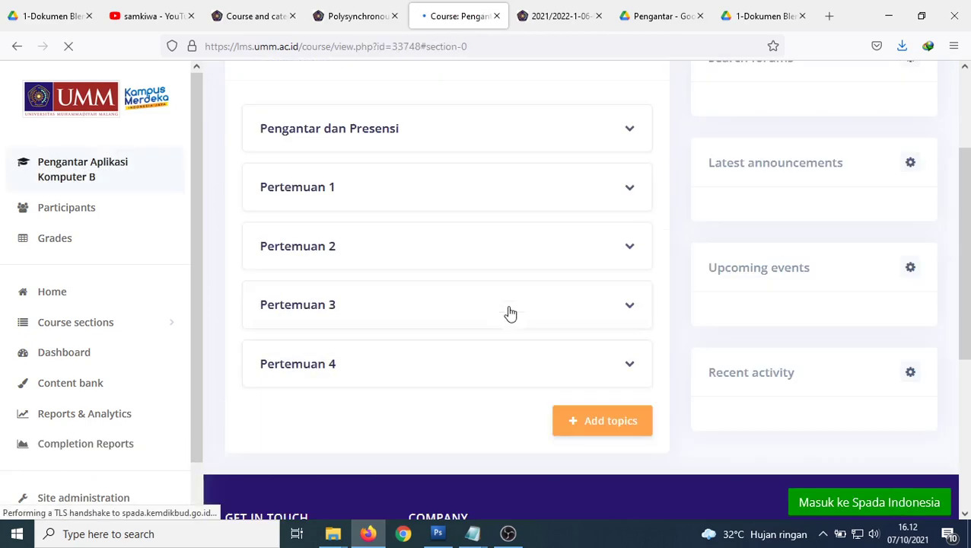
Review course B's Informasi Perkuliahan page in Pengantar dan Presensi, and return to that section's list of items.
{"action": "left_click", "coordinate": [308, 136]}
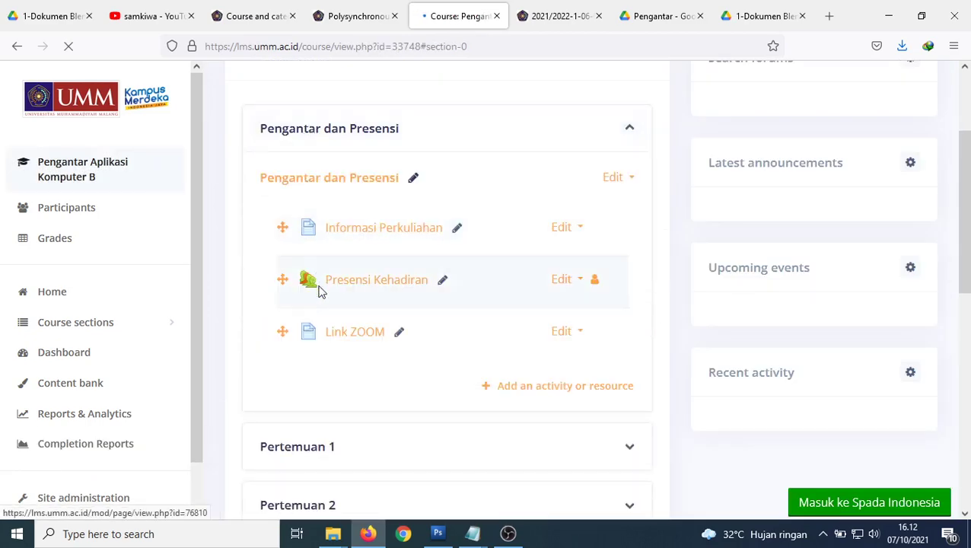
{"action": "left_click", "coordinate": [368, 237]}
{"action": "scroll", "coordinate": [473, 297], "scroll_direction": "down", "scroll_amount": 5}
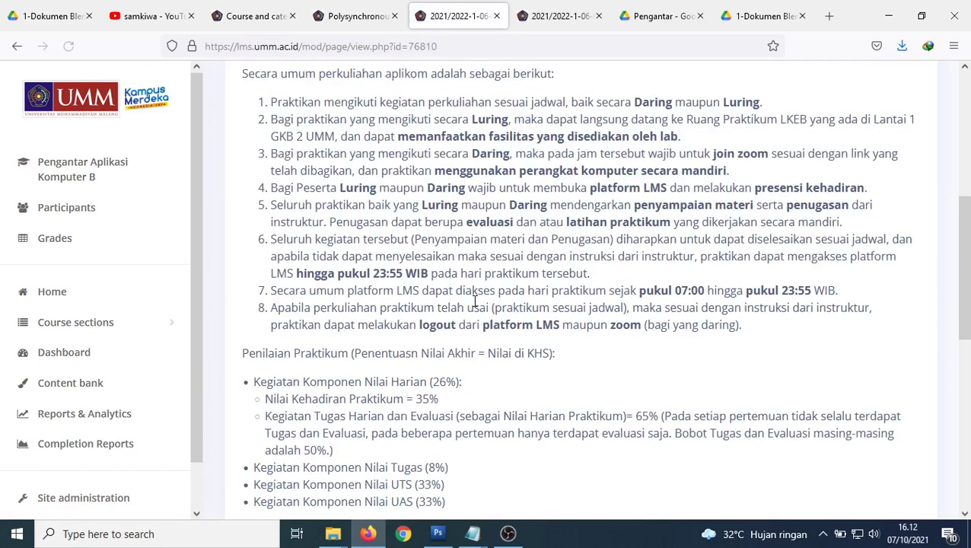
{"action": "scroll", "coordinate": [473, 301], "scroll_direction": "up", "scroll_amount": 5}
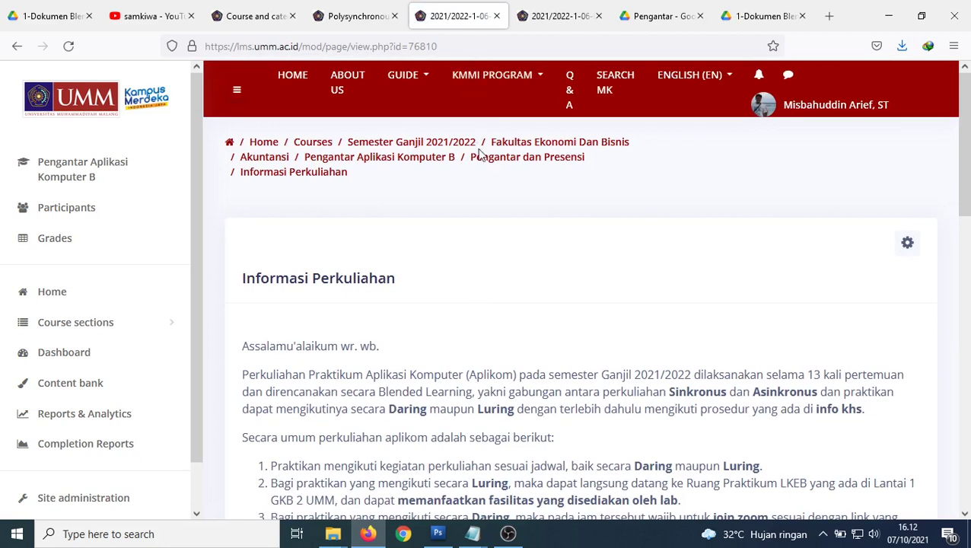
{"action": "left_click", "coordinate": [72, 166]}
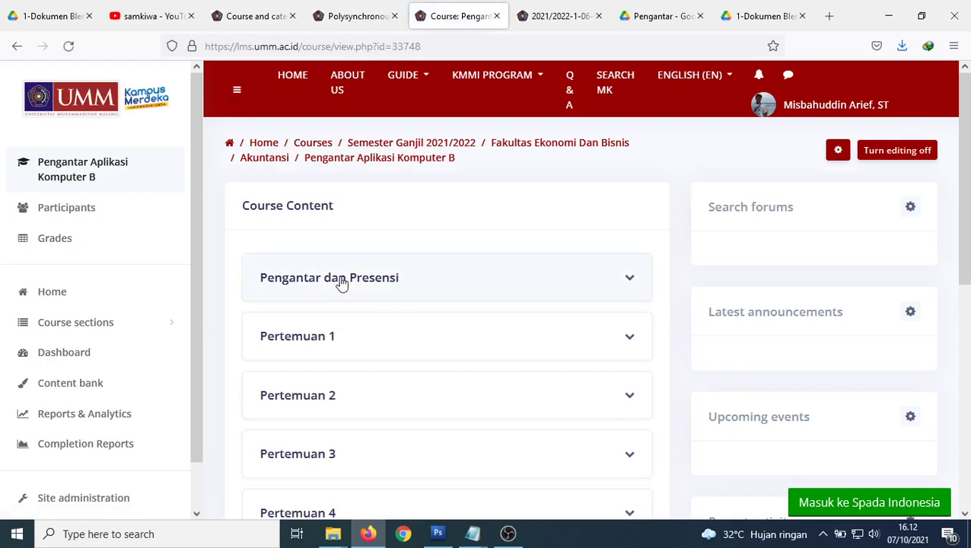
{"action": "left_click", "coordinate": [341, 283]}
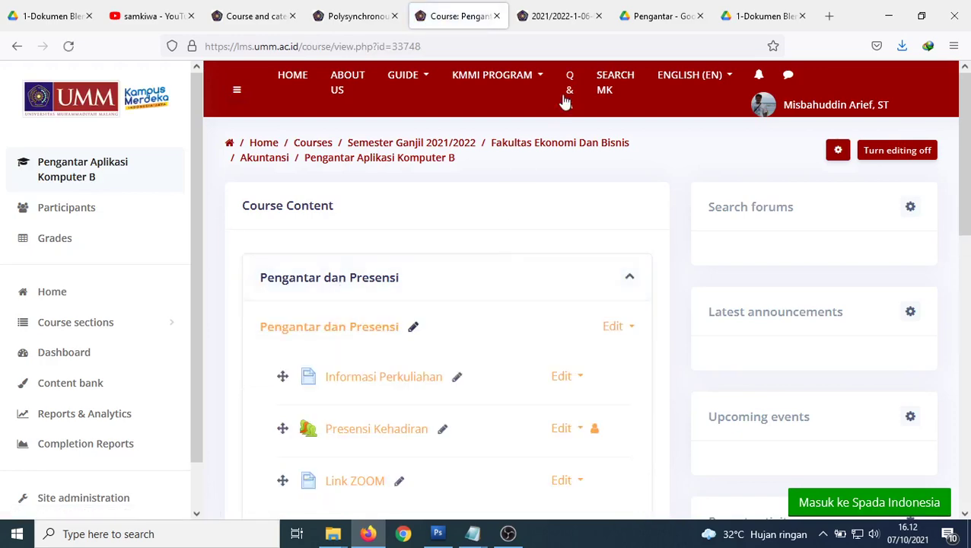
Review course C's Informasi Perkuliahan page down to its download link and return to the course C overview.
{"action": "left_click", "coordinate": [545, 21]}
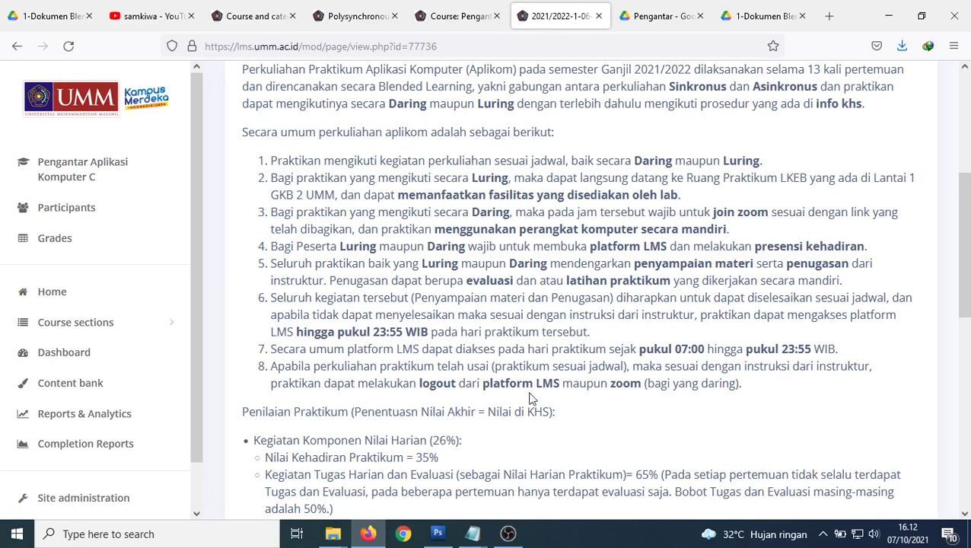
{"action": "scroll", "coordinate": [531, 399], "scroll_direction": "down", "scroll_amount": 3}
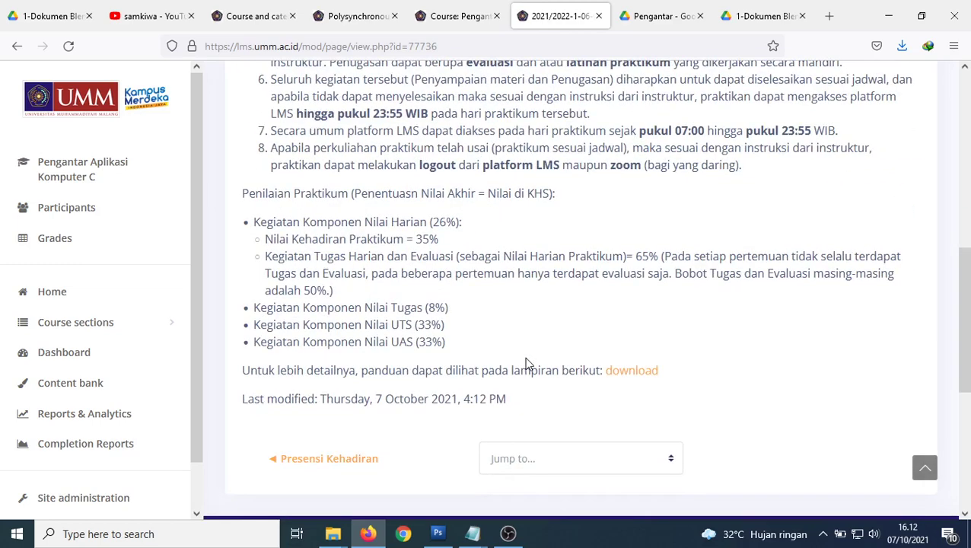
{"action": "scroll", "coordinate": [527, 364], "scroll_direction": "up", "scroll_amount": 7}
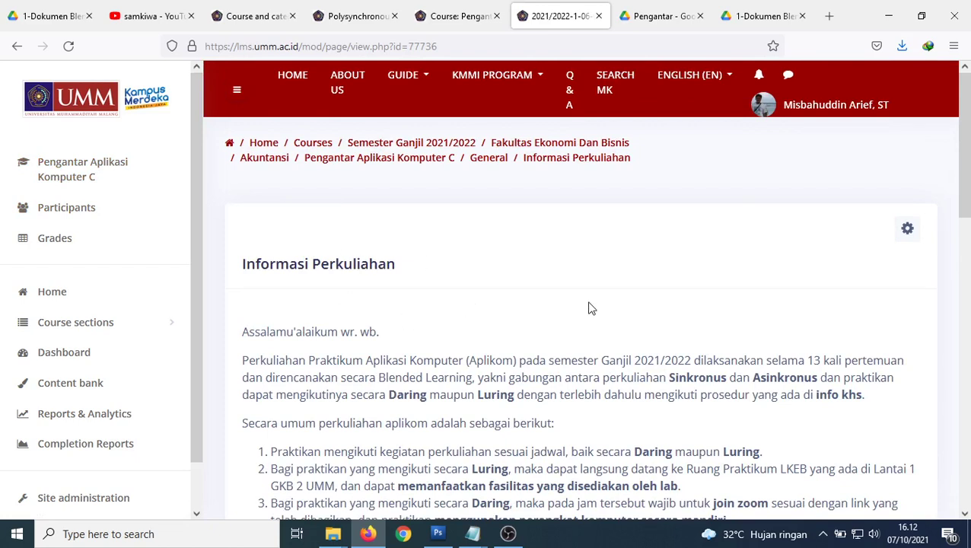
{"action": "left_click", "coordinate": [65, 171]}
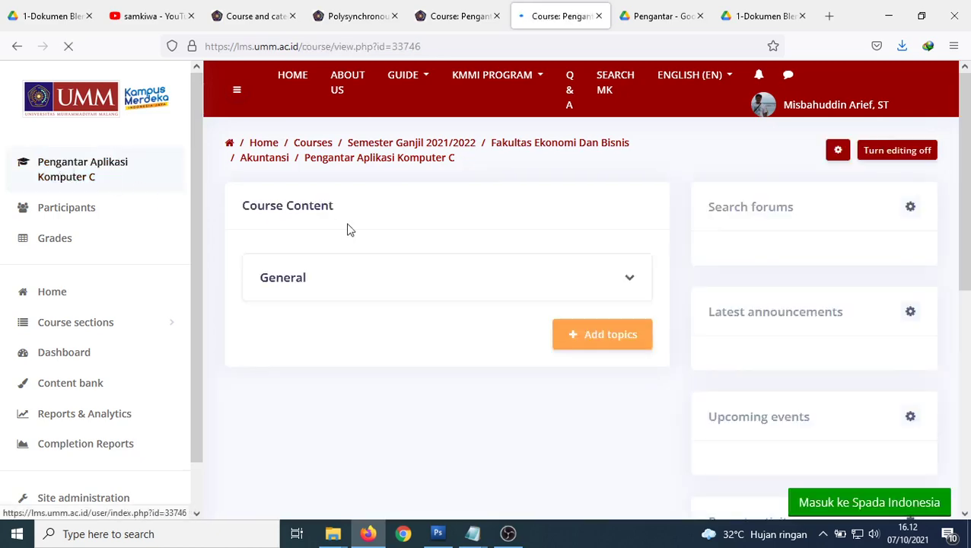
Compare the items in course B's Pengantar dan Presensi section with the content of course C.
{"action": "left_click", "coordinate": [449, 19]}
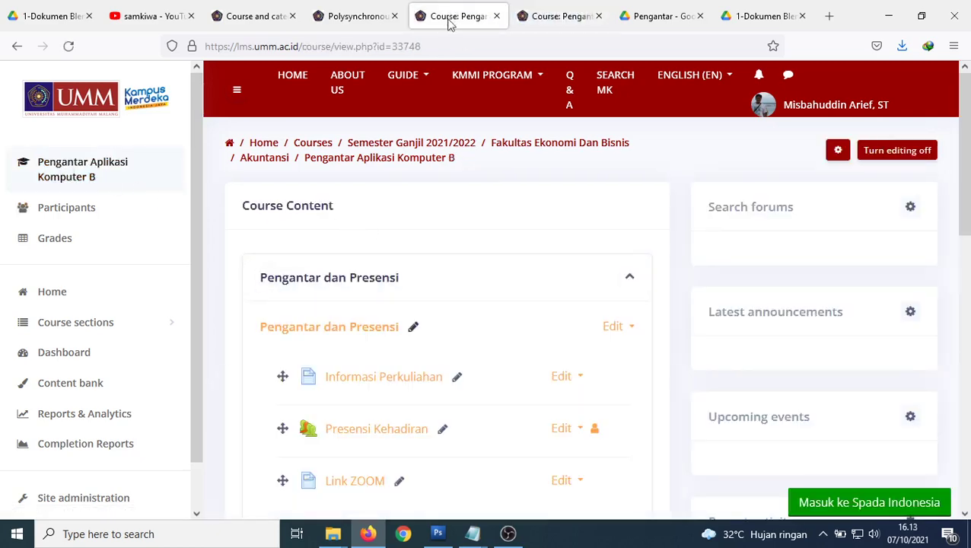
{"action": "scroll", "coordinate": [361, 382], "scroll_direction": "down", "scroll_amount": 2}
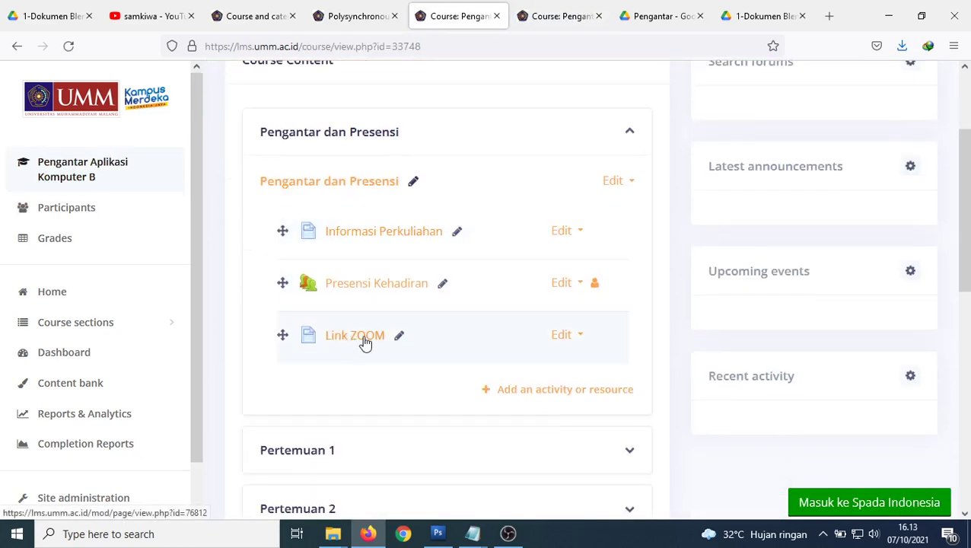
{"action": "left_click", "coordinate": [553, 15]}
{"action": "scroll", "coordinate": [624, 316], "scroll_direction": "down", "scroll_amount": 2}
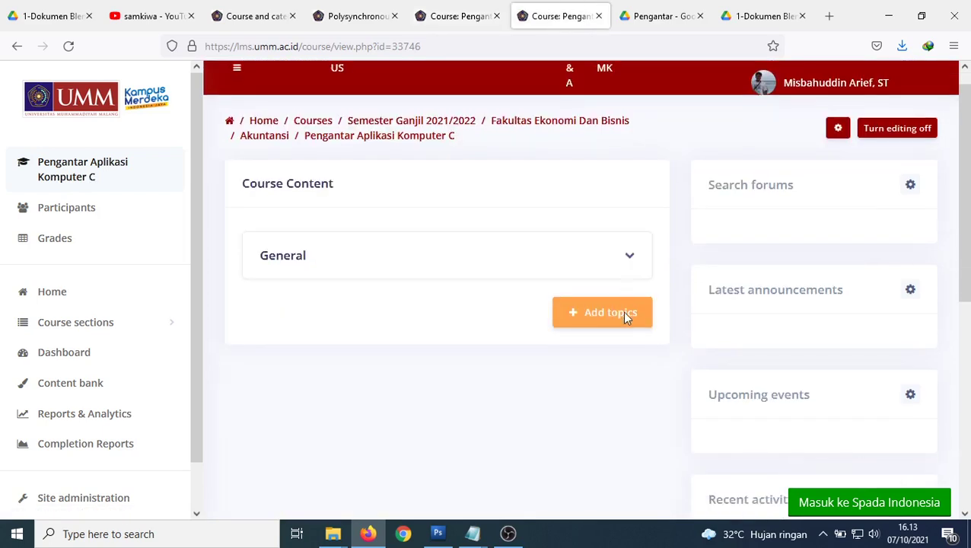
{"action": "left_click", "coordinate": [458, 21]}
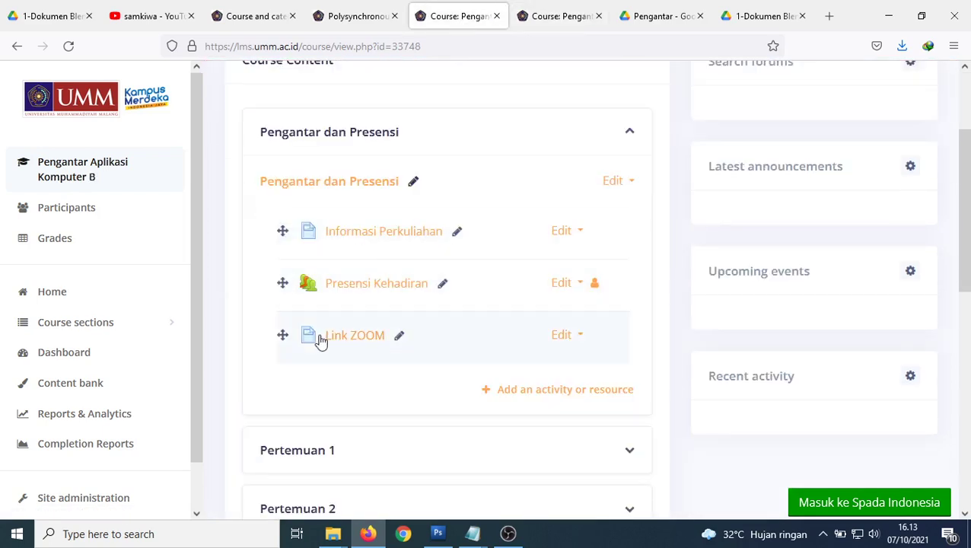
{"action": "left_click", "coordinate": [555, 20]}
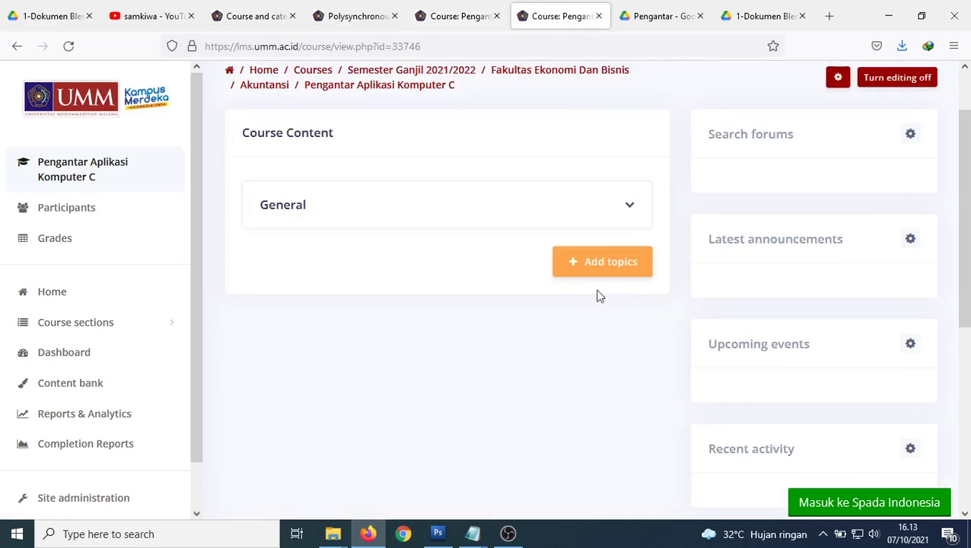
Add a new Page to course C's General section and name it Link ZOOM.
{"action": "left_click", "coordinate": [289, 205]}
{"action": "scroll", "coordinate": [541, 331], "scroll_direction": "down", "scroll_amount": 1}
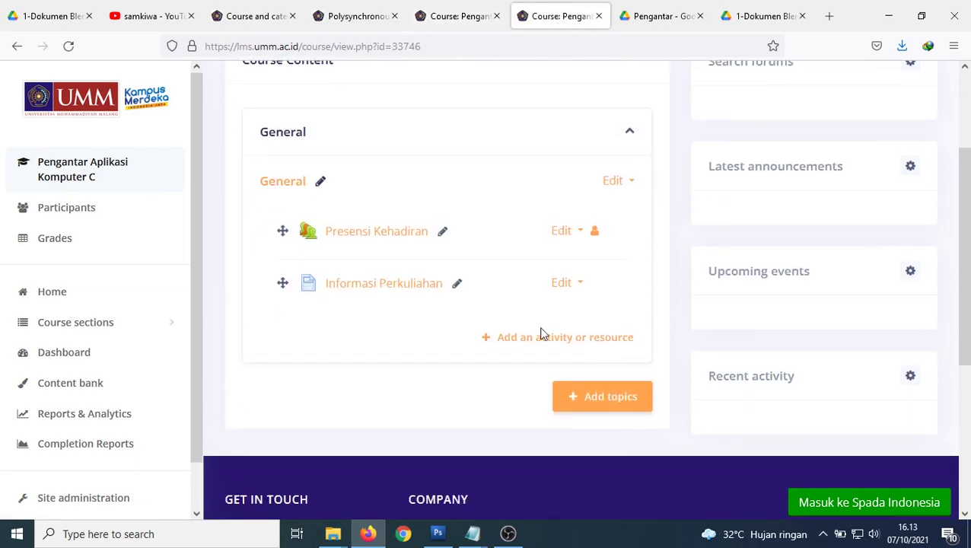
{"action": "left_click", "coordinate": [541, 339]}
{"action": "scroll", "coordinate": [508, 340], "scroll_direction": "down", "scroll_amount": 4}
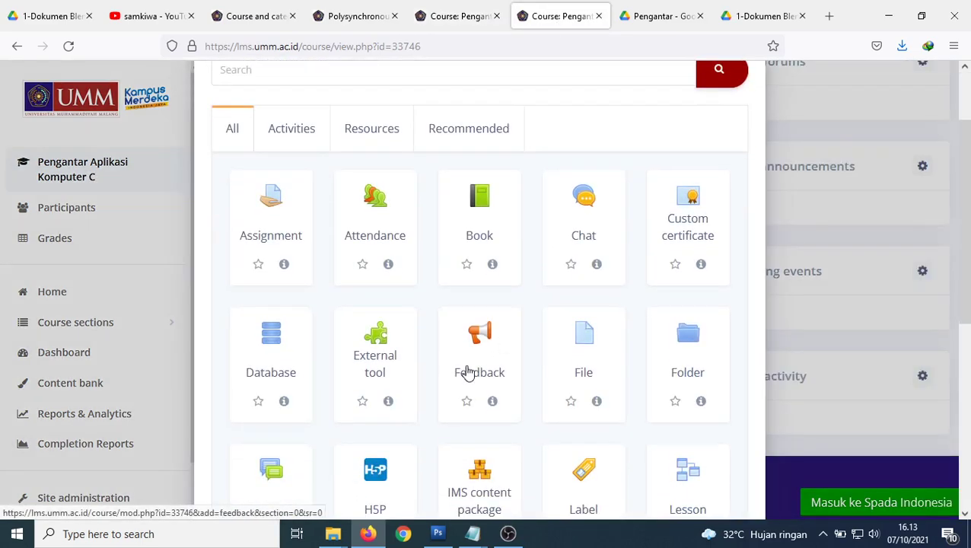
{"action": "scroll", "coordinate": [293, 387], "scroll_direction": "down", "scroll_amount": 1}
{"action": "left_click", "coordinate": [275, 334]}
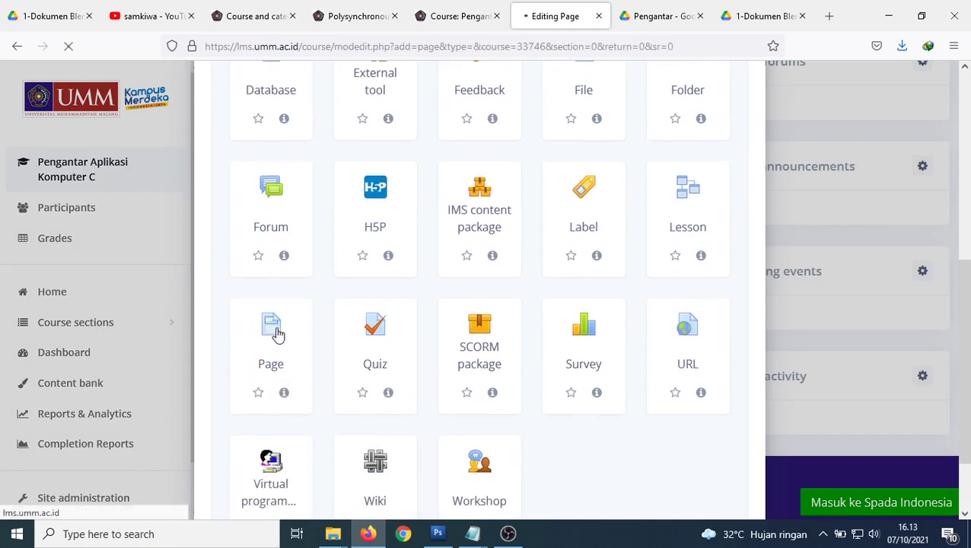
{"action": "left_click", "coordinate": [472, 396]}
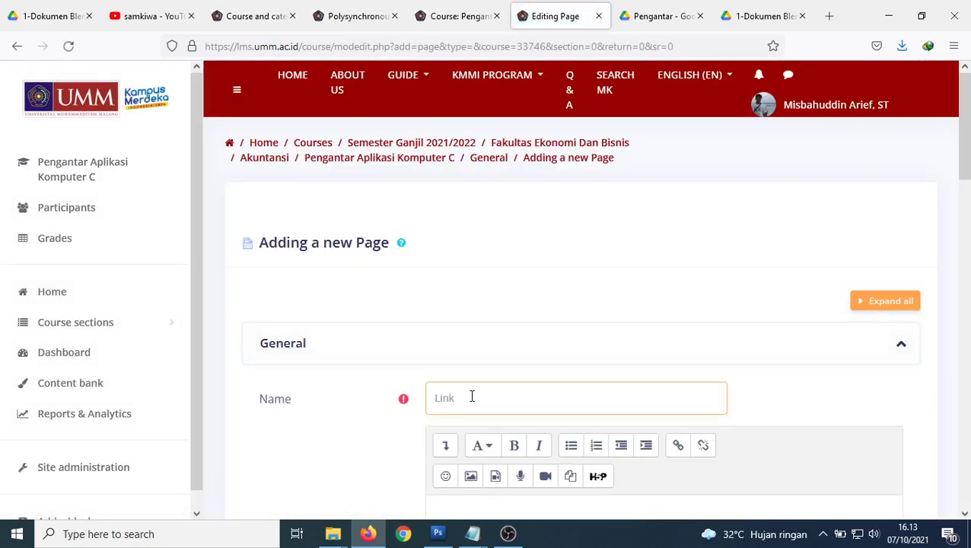
{"action": "scroll", "coordinate": [372, 249], "scroll_direction": "down", "scroll_amount": 2}
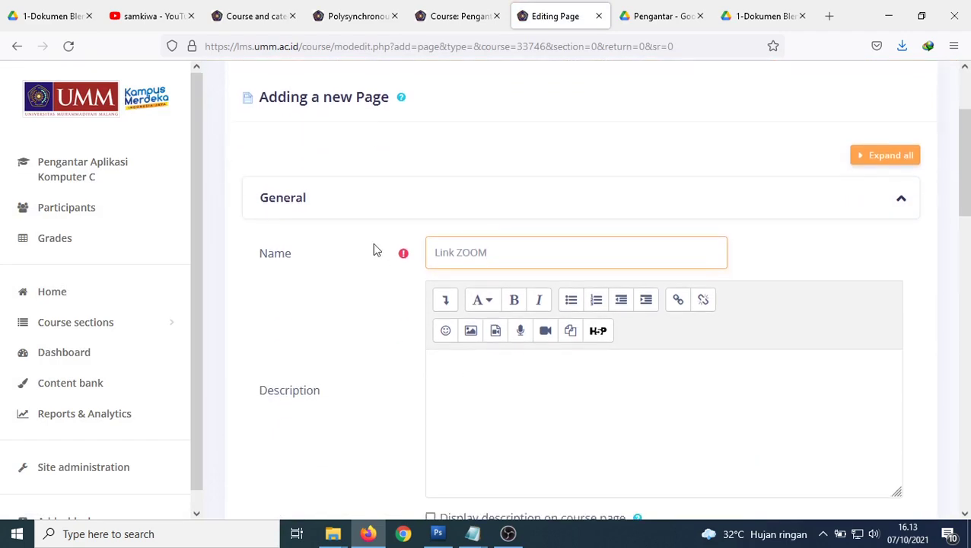
{"action": "scroll", "coordinate": [420, 220], "scroll_direction": "down", "scroll_amount": 1}
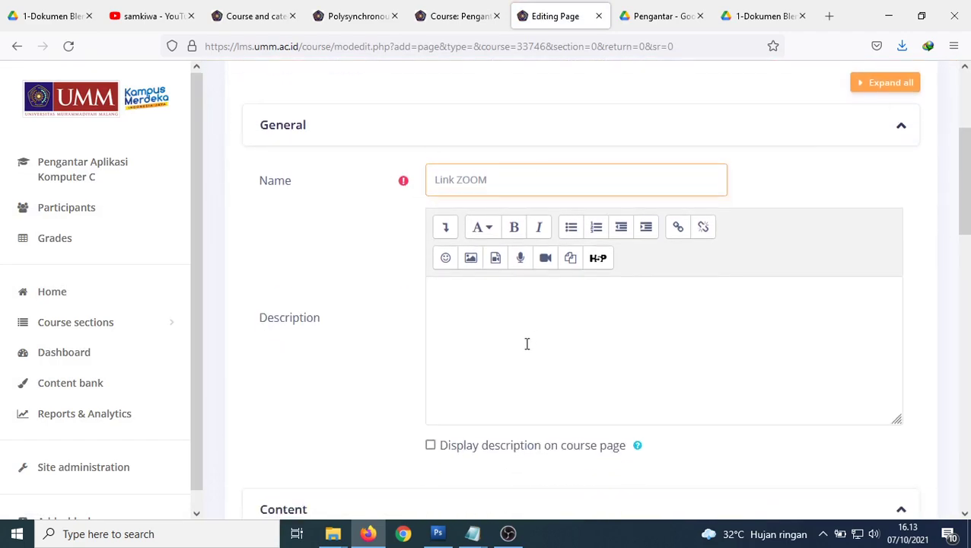
Open the settings of course B's Link ZOOM page and go to its page content.
{"action": "left_click", "coordinate": [462, 21]}
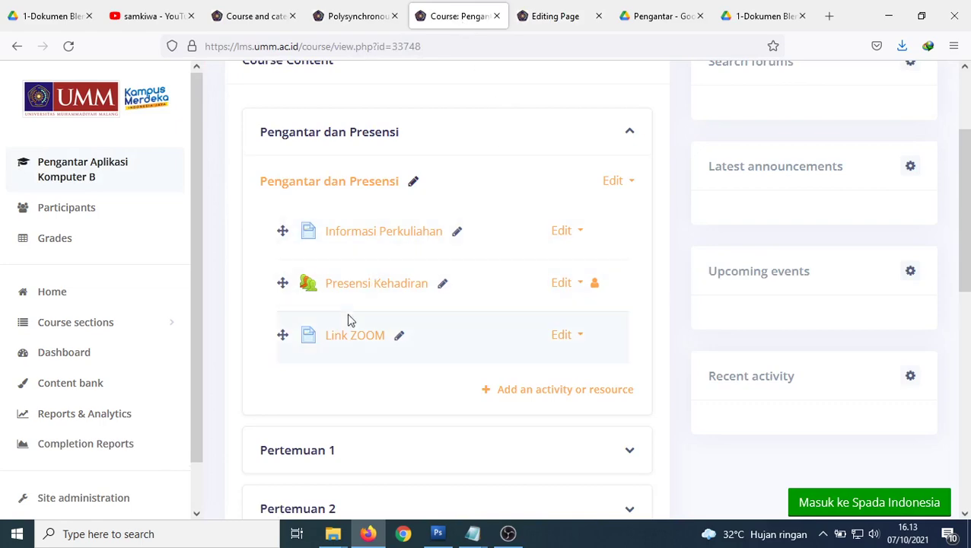
{"action": "left_click", "coordinate": [562, 336]}
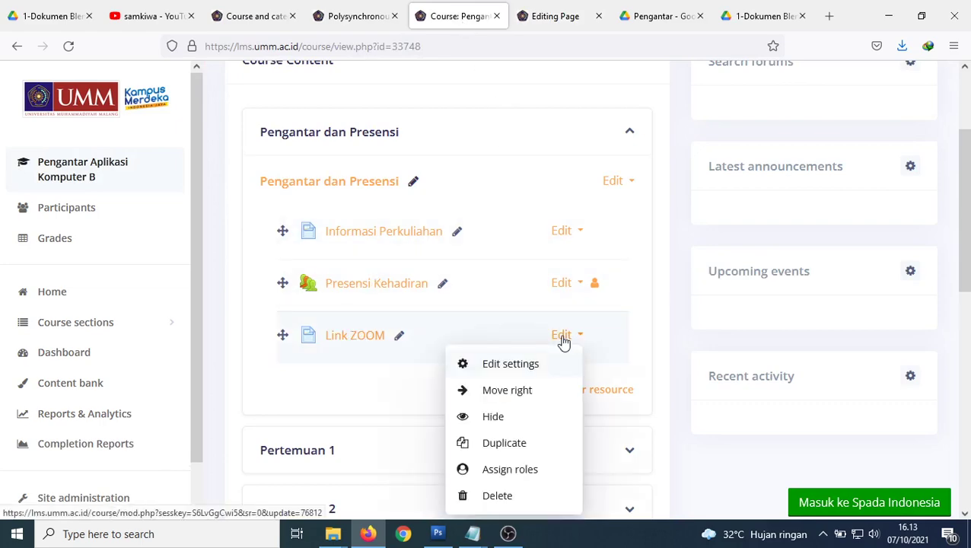
{"action": "left_click", "coordinate": [517, 364]}
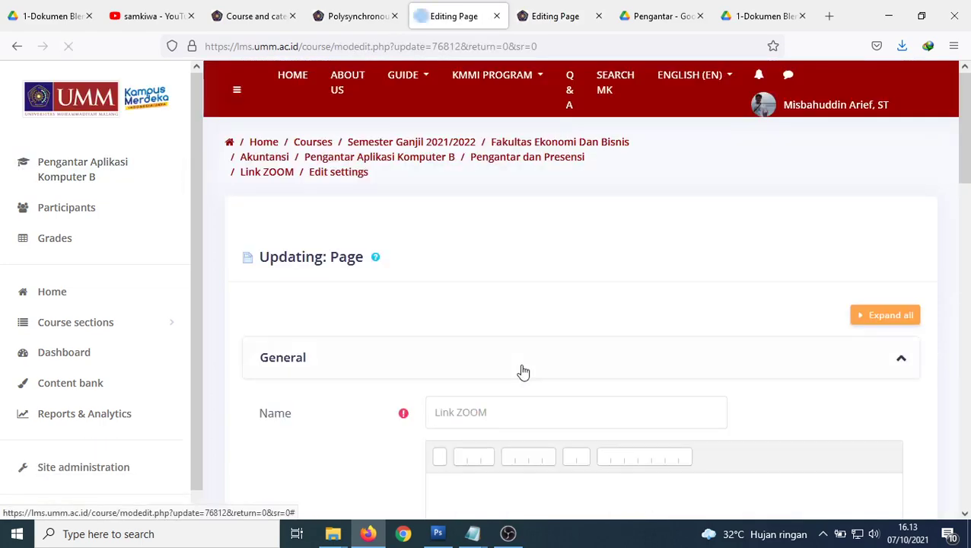
{"action": "scroll", "coordinate": [521, 371], "scroll_direction": "down", "scroll_amount": 5}
{"action": "scroll", "coordinate": [527, 305], "scroll_direction": "down", "scroll_amount": 3}
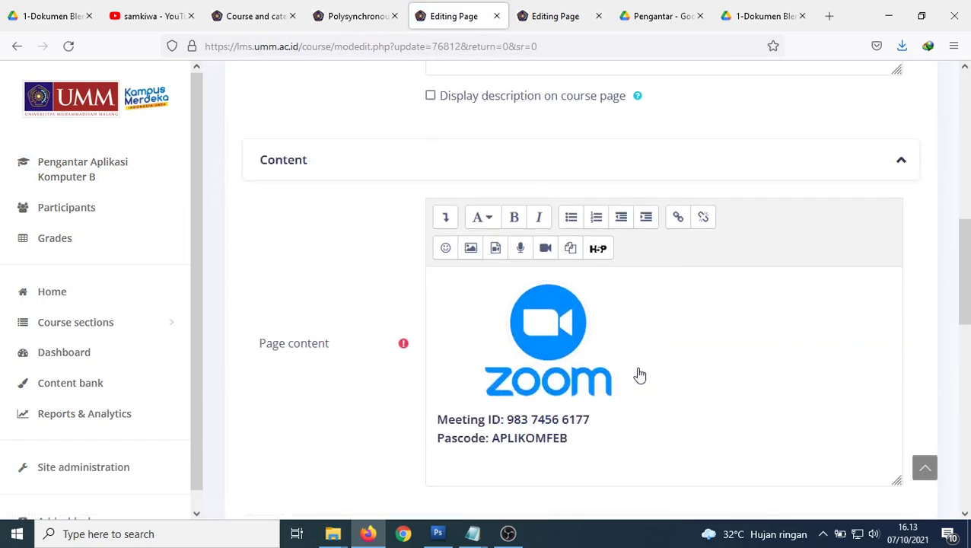
Copy the full HTML source of course B's Link ZOOM page content and cancel the edit without saving.
{"action": "left_click", "coordinate": [446, 219]}
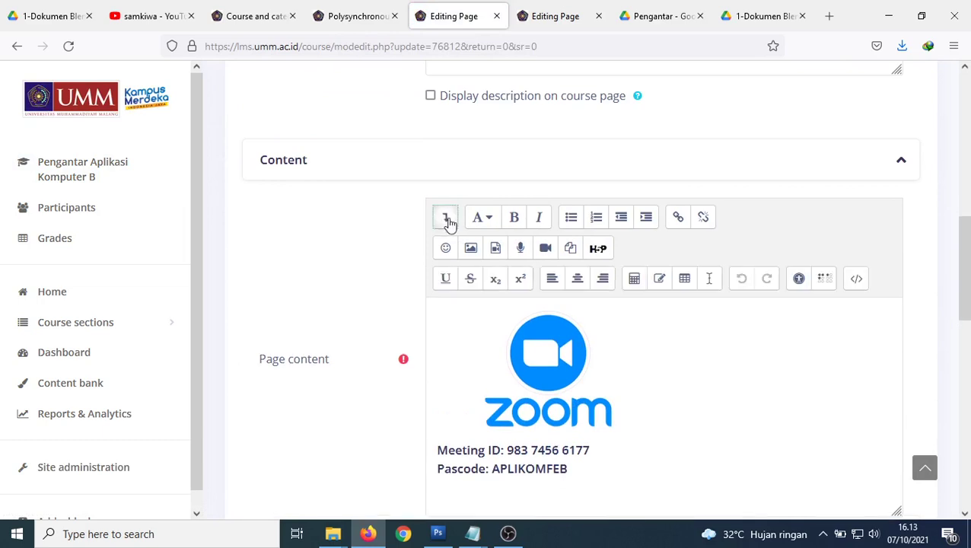
{"action": "left_click", "coordinate": [856, 280]}
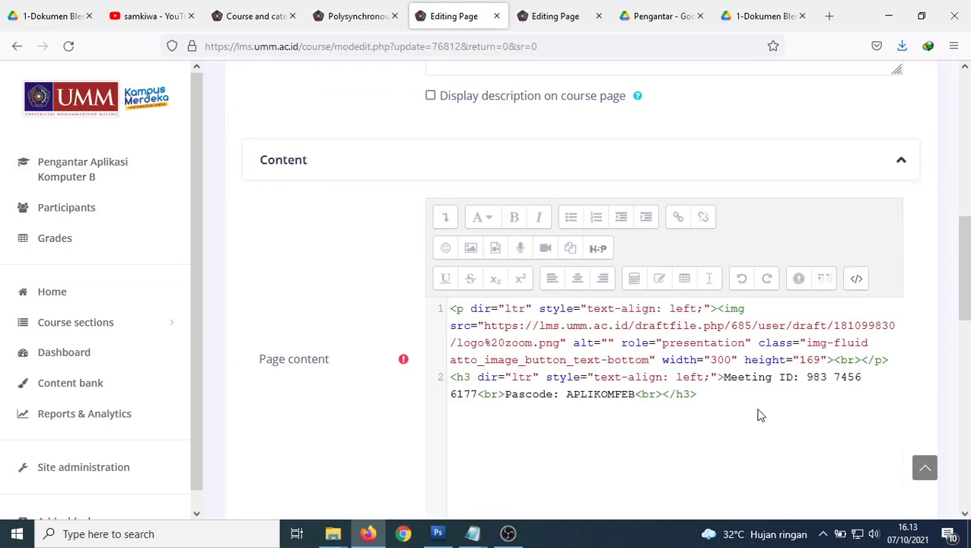
{"action": "key", "text": "ctrl+a"}
{"action": "key", "text": "ctrl+c"}
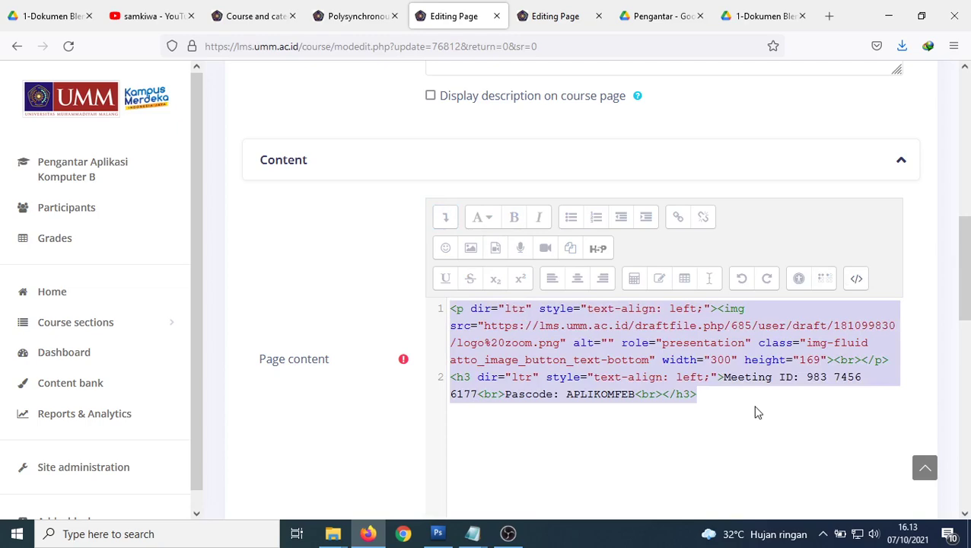
{"action": "scroll", "coordinate": [763, 392], "scroll_direction": "down", "scroll_amount": 5}
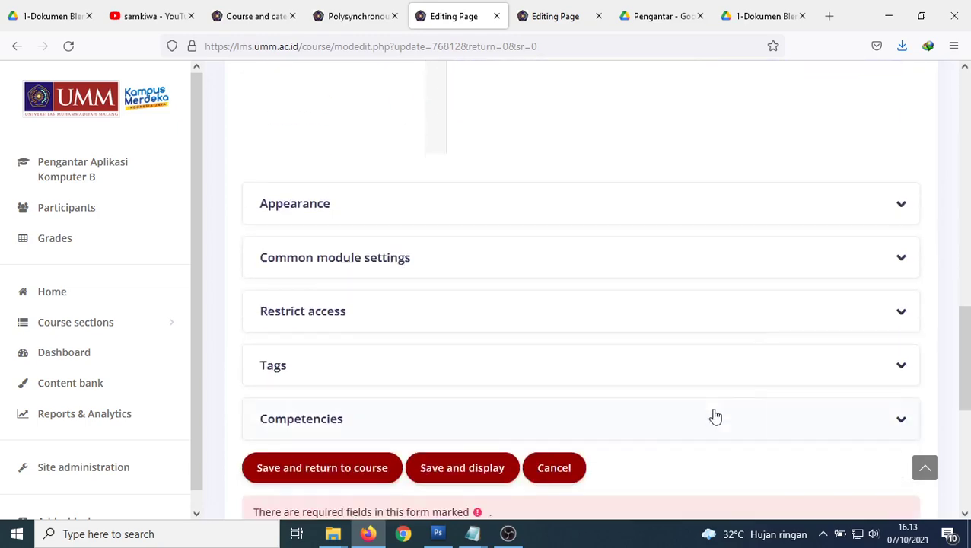
{"action": "left_click", "coordinate": [561, 467]}
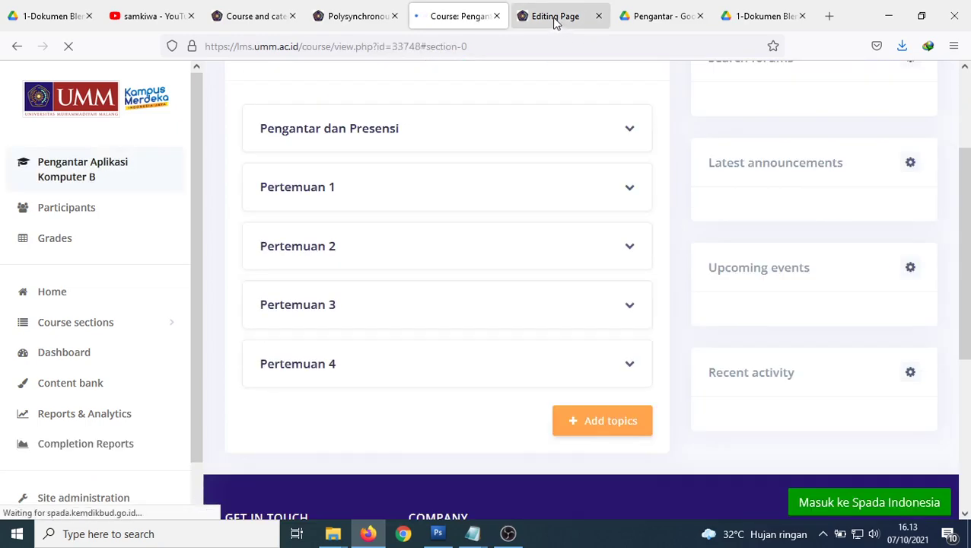
Replace the placeholder HTML in the Description of course C's new page with the copied Zoom logo, meeting ID and passcode code.
{"action": "left_click", "coordinate": [554, 18]}
{"action": "left_click", "coordinate": [504, 309]}
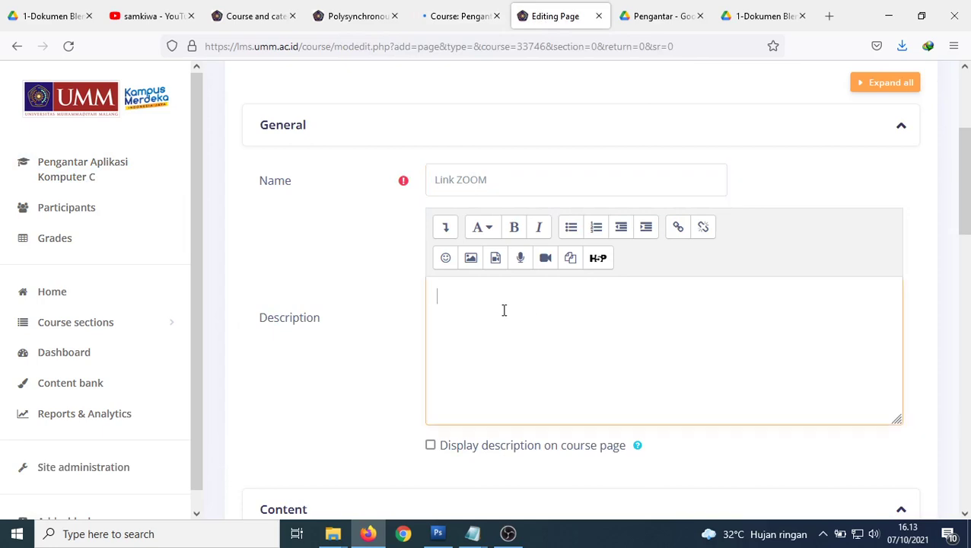
{"action": "left_click", "coordinate": [448, 232]}
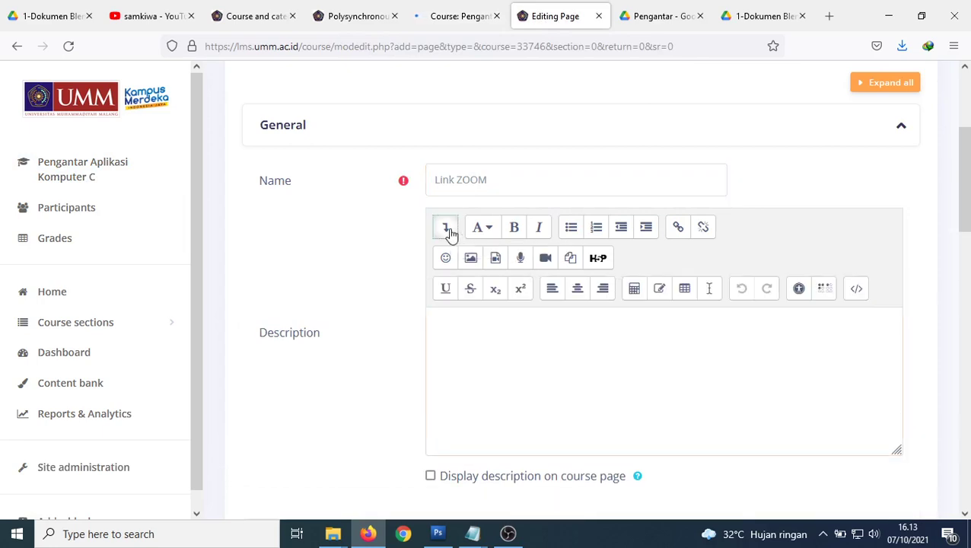
{"action": "left_click", "coordinate": [857, 292]}
{"action": "left_click_drag", "start_coordinate": [810, 323], "coordinate": [499, 305]}
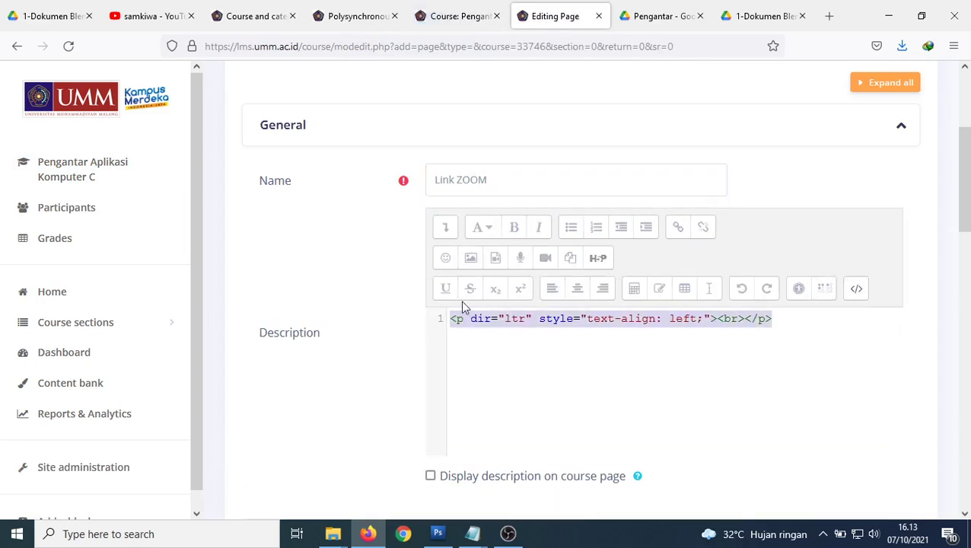
{"action": "key", "text": "BackSpace"}
{"action": "key", "text": "ctrl+v"}
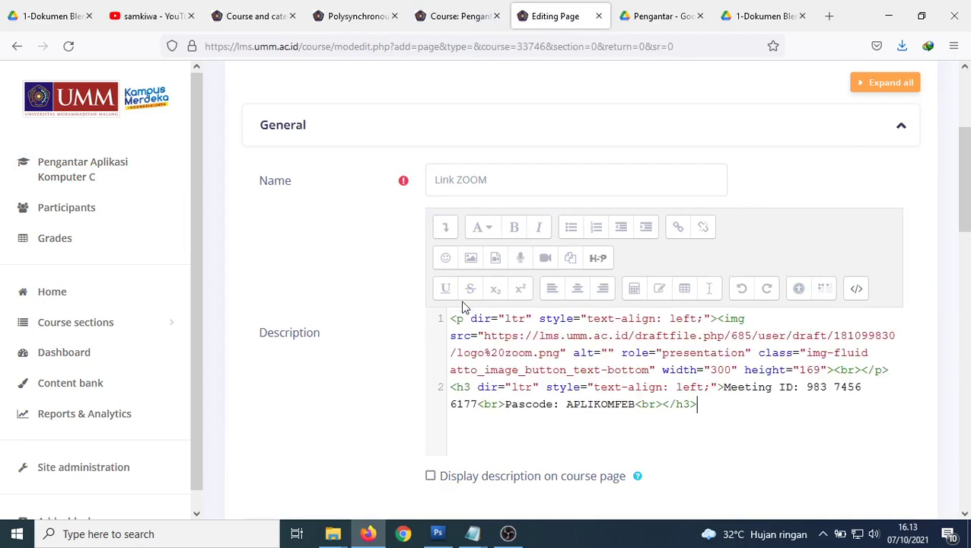
Change the last two digits of the meeting ID in the Description to 88 and try to save the page.
{"action": "left_click", "coordinate": [856, 289]}
{"action": "scroll", "coordinate": [627, 386], "scroll_direction": "down", "scroll_amount": 2}
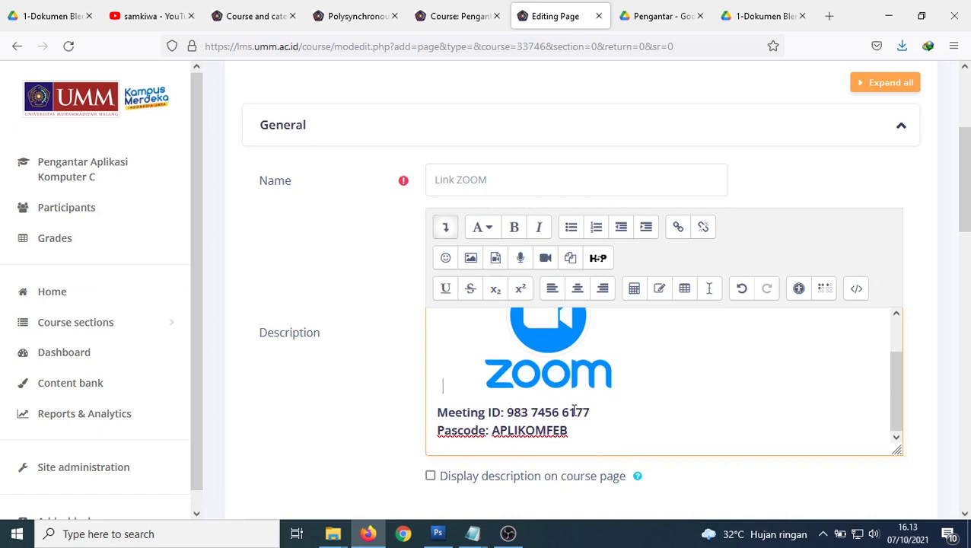
{"action": "type", "text": "88"}
{"action": "scroll", "coordinate": [687, 409], "scroll_direction": "down", "scroll_amount": 10}
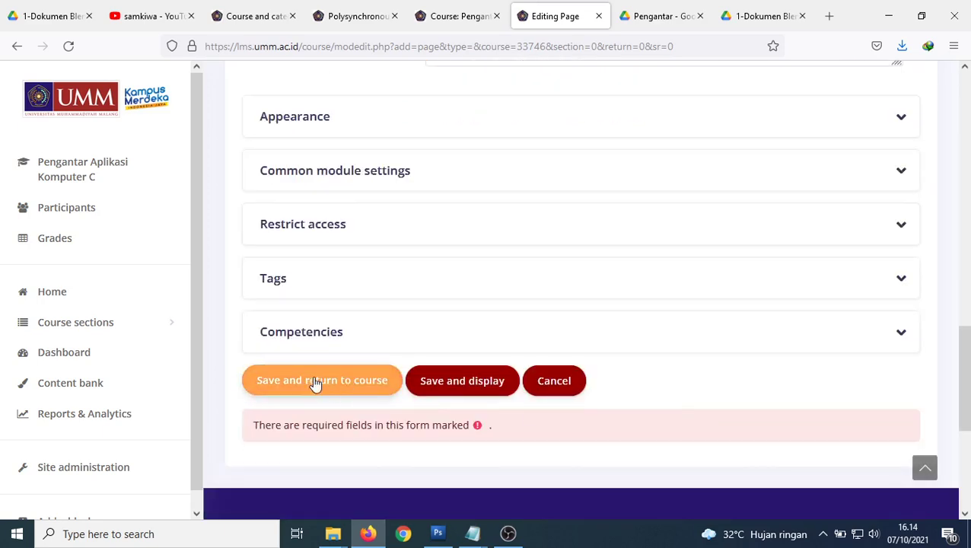
{"action": "left_click", "coordinate": [313, 378]}
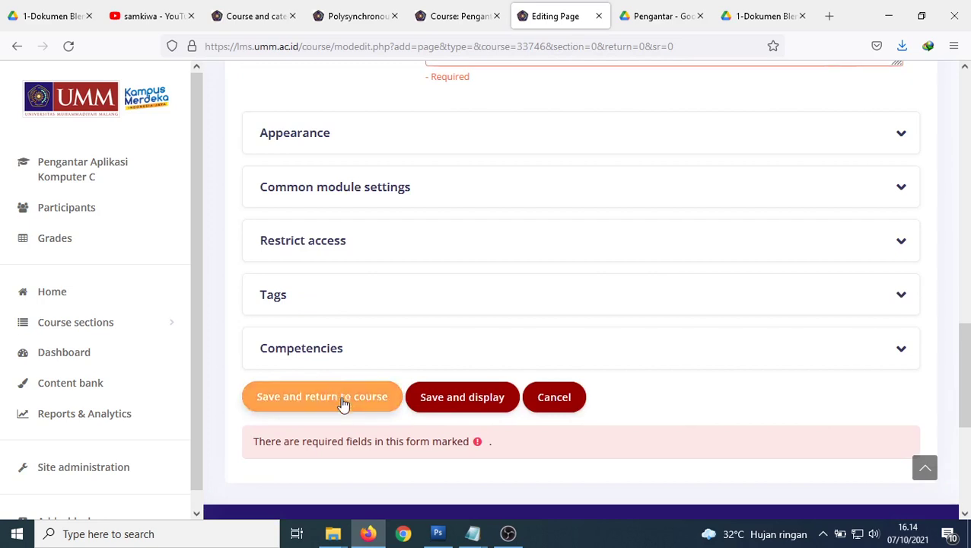
Look through the new page's form for the required fields that still need content.
{"action": "scroll", "coordinate": [379, 385], "scroll_direction": "up", "scroll_amount": 5}
{"action": "scroll", "coordinate": [531, 296], "scroll_direction": "up", "scroll_amount": 2}
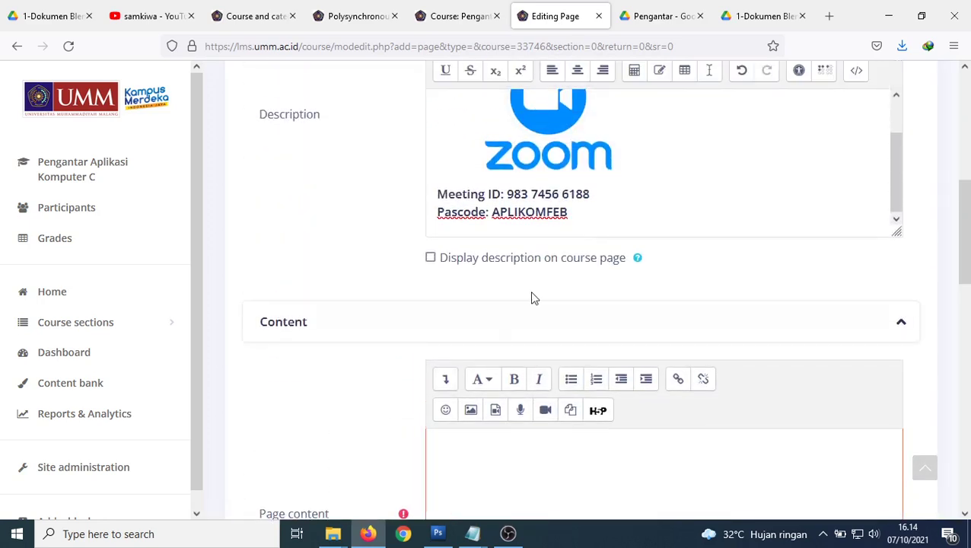
{"action": "scroll", "coordinate": [578, 255], "scroll_direction": "up", "scroll_amount": 2}
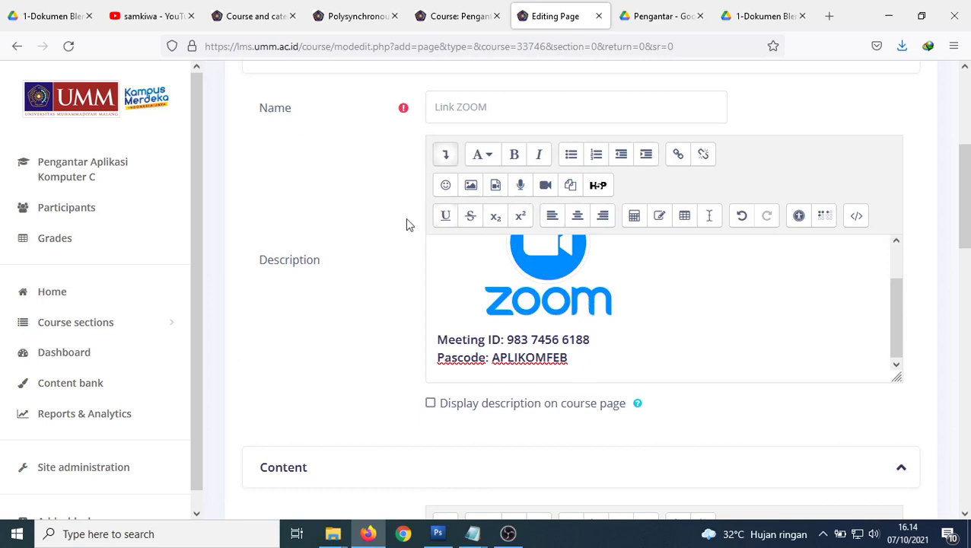
{"action": "scroll", "coordinate": [548, 283], "scroll_direction": "down", "scroll_amount": 5}
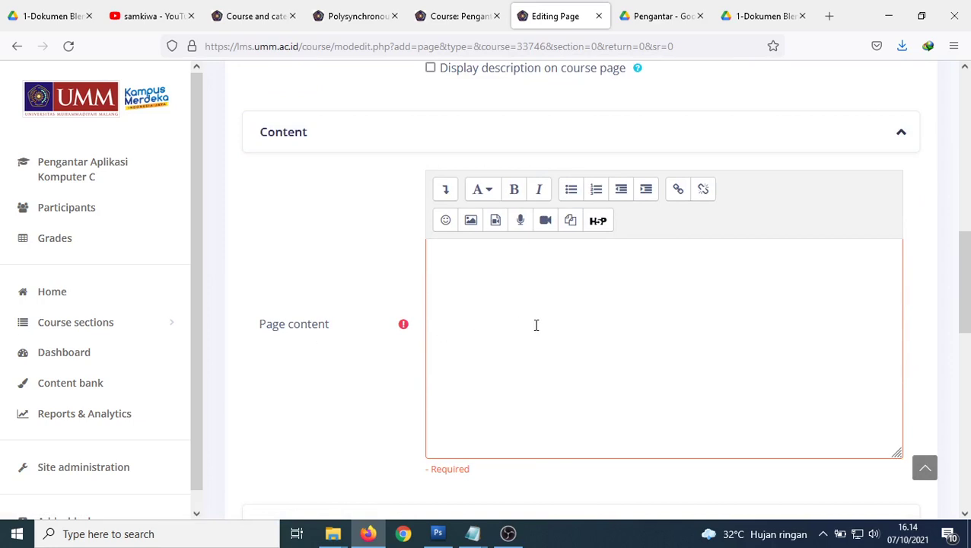
{"action": "scroll", "coordinate": [536, 325], "scroll_direction": "up", "scroll_amount": 5}
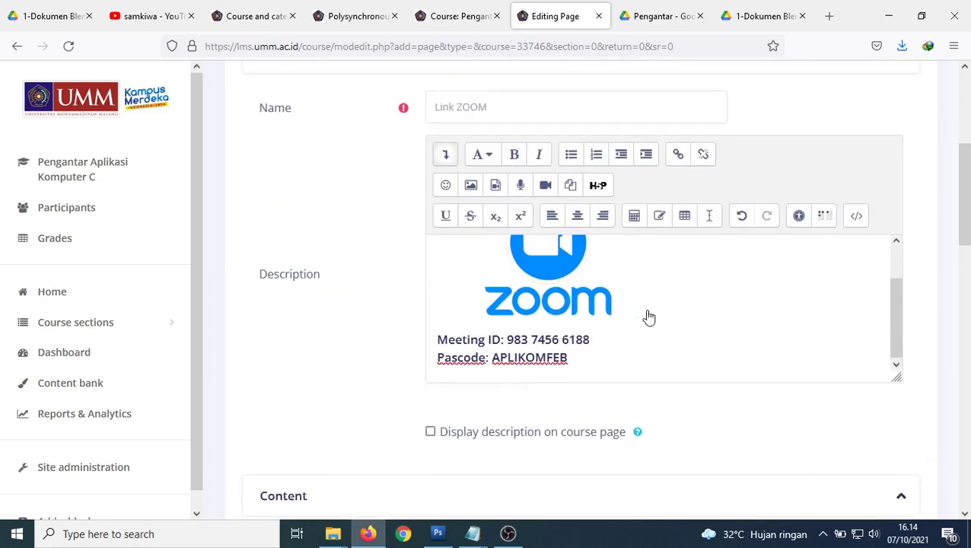
{"action": "scroll", "coordinate": [648, 317], "scroll_direction": "down", "scroll_amount": 5}
{"action": "mouse_move", "coordinate": [409, 230]}
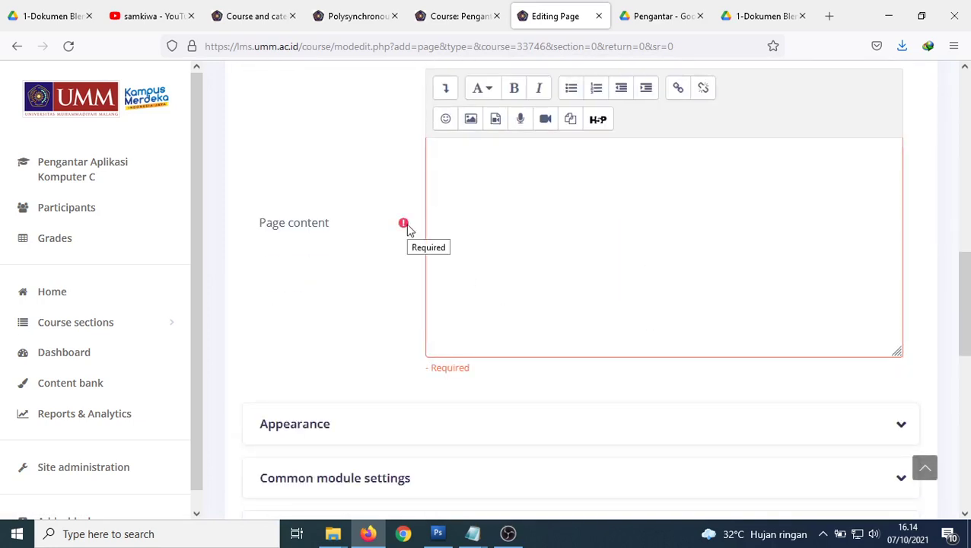
{"action": "scroll", "coordinate": [506, 228], "scroll_direction": "down", "scroll_amount": 6}
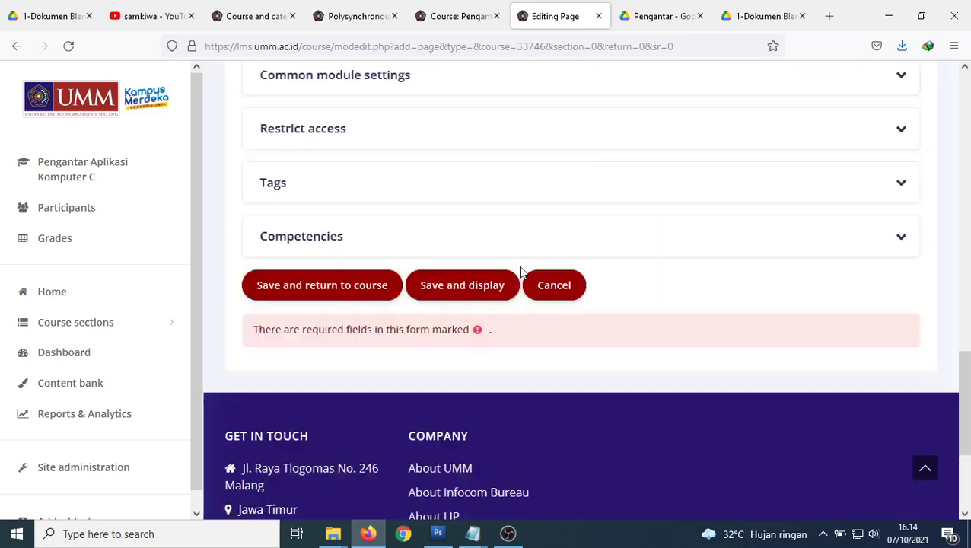
{"action": "scroll", "coordinate": [506, 240], "scroll_direction": "up", "scroll_amount": 10}
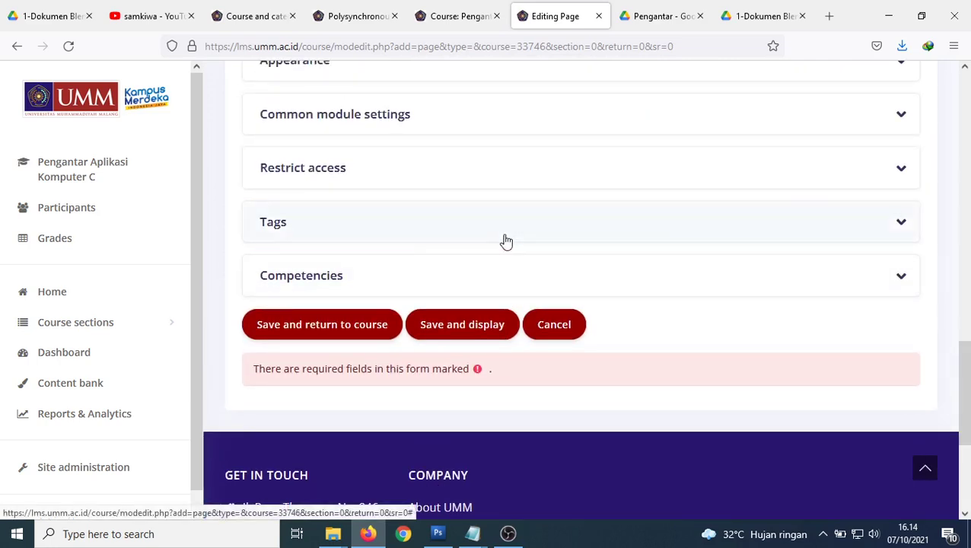
{"action": "scroll", "coordinate": [510, 244], "scroll_direction": "up", "scroll_amount": 3}
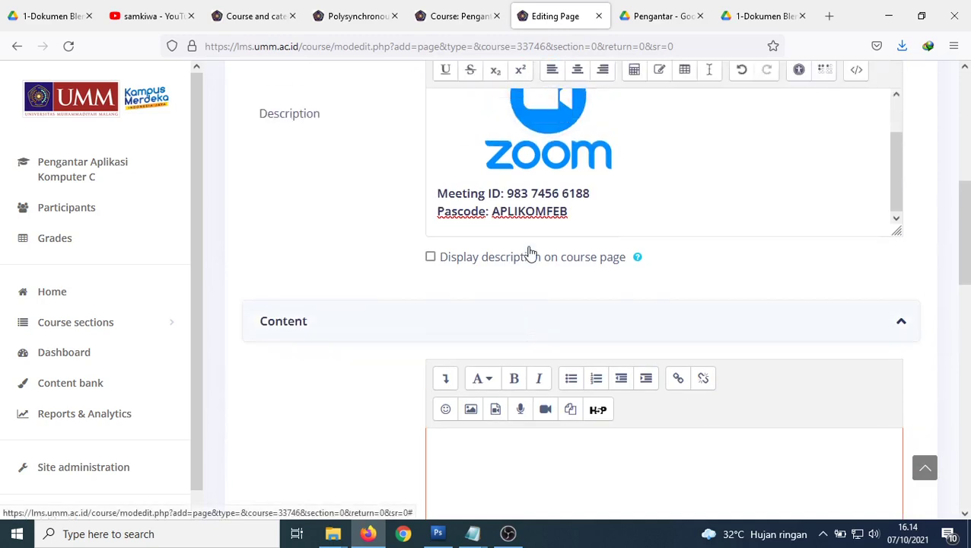
Copy the Description's full HTML, with the Zoom logo, meeting ID and passcode, over the placeholder code in Page content.
{"action": "left_click", "coordinate": [855, 218]}
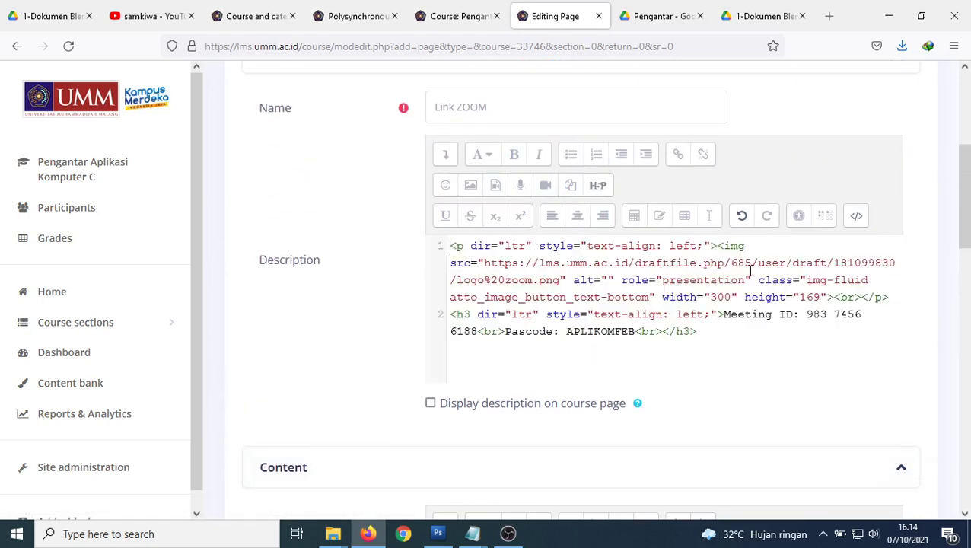
{"action": "key", "text": "ctrl+a"}
{"action": "key", "text": "ctrl+c"}
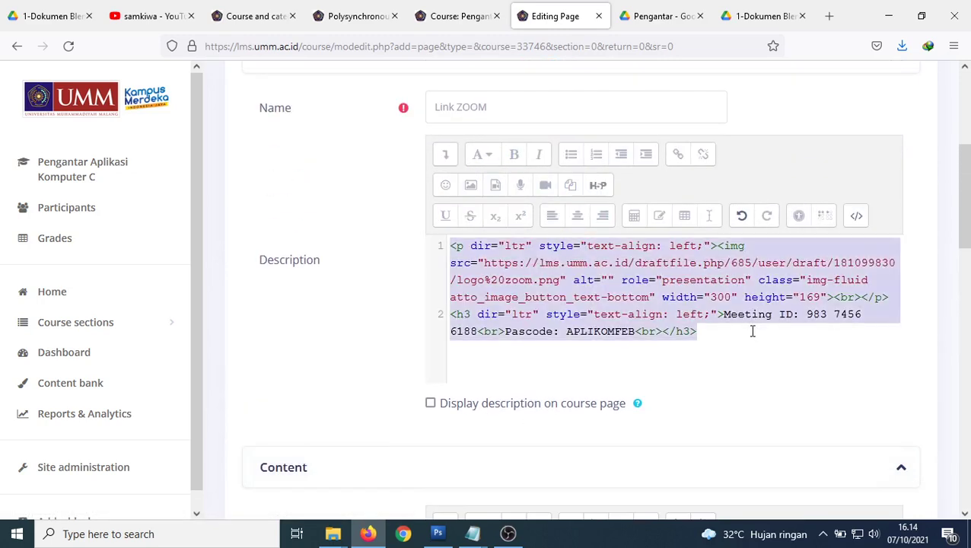
{"action": "scroll", "coordinate": [563, 329], "scroll_direction": "down", "scroll_amount": 4}
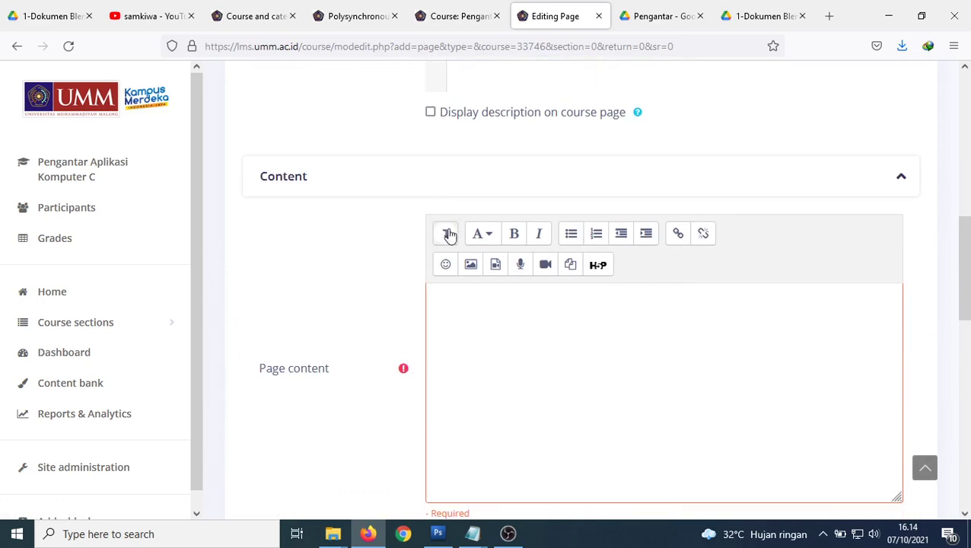
{"action": "left_click", "coordinate": [447, 233]}
{"action": "left_click", "coordinate": [853, 296]}
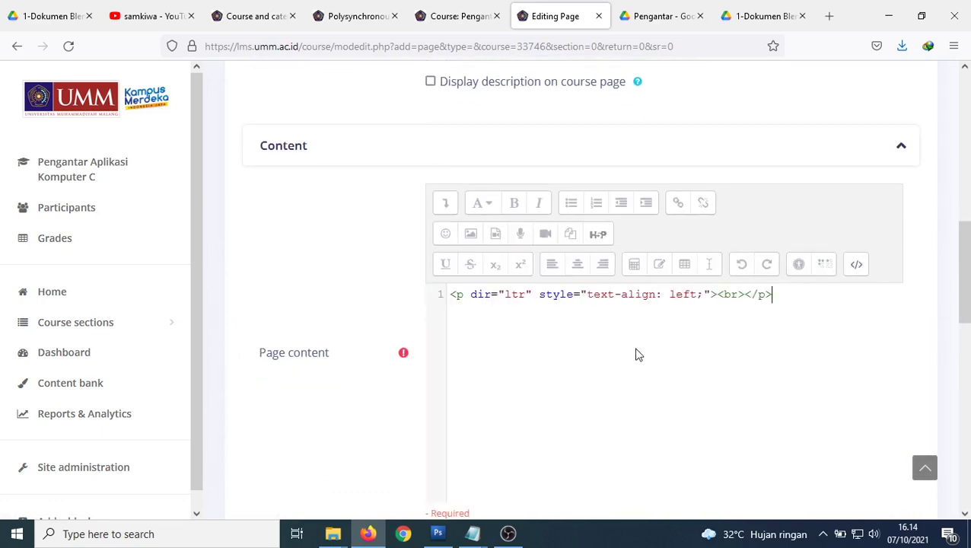
{"action": "key", "text": "ctrl+a"}
{"action": "key", "text": "ctrl+v"}
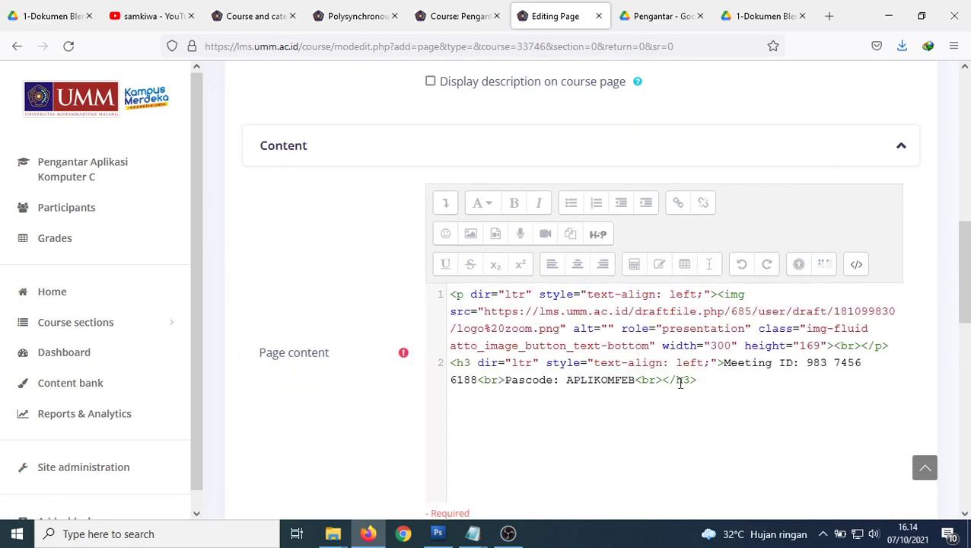
{"action": "left_click", "coordinate": [856, 266]}
Delete all the HTML from the Description so that only the Page content holds the Zoom details.
{"action": "scroll", "coordinate": [657, 359], "scroll_direction": "up", "scroll_amount": 5}
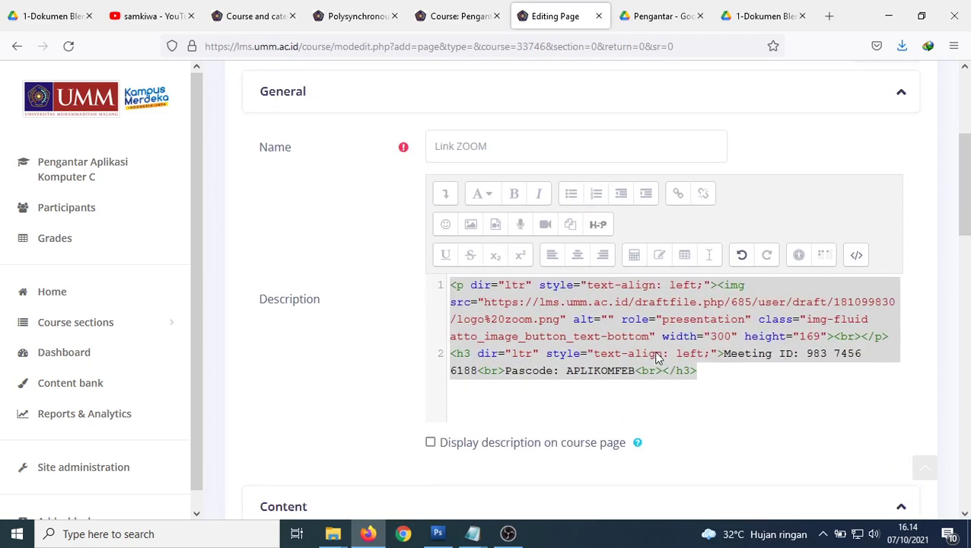
{"action": "left_click_drag", "start_coordinate": [734, 369], "coordinate": [394, 247]}
{"action": "key", "text": "BackSpace"}
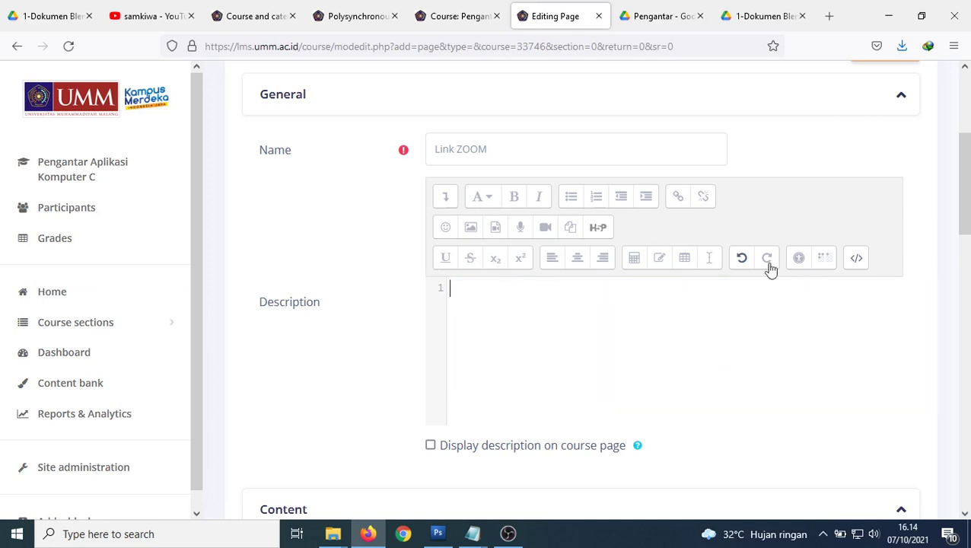
{"action": "left_click", "coordinate": [856, 259]}
{"action": "scroll", "coordinate": [523, 311], "scroll_direction": "up", "scroll_amount": 1}
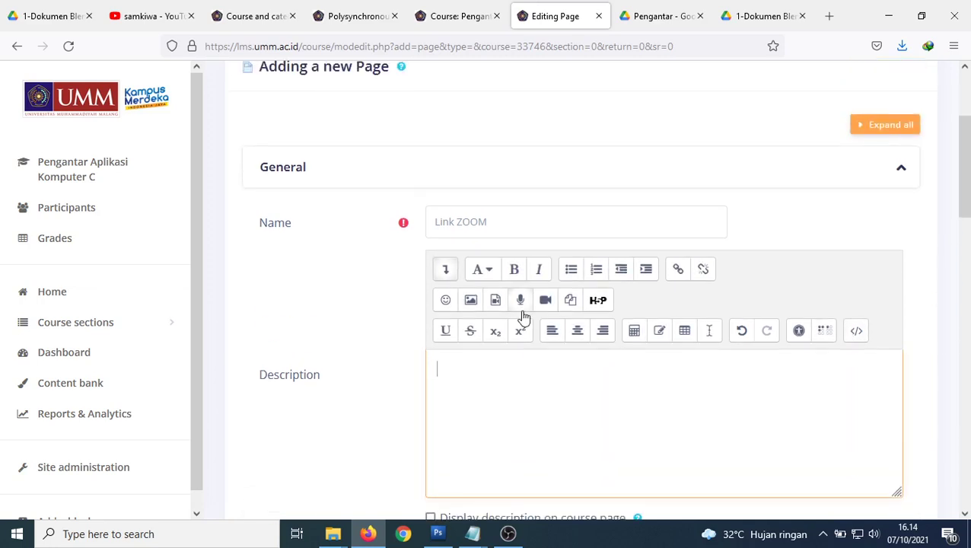
{"action": "scroll", "coordinate": [451, 299], "scroll_direction": "down", "scroll_amount": 1}
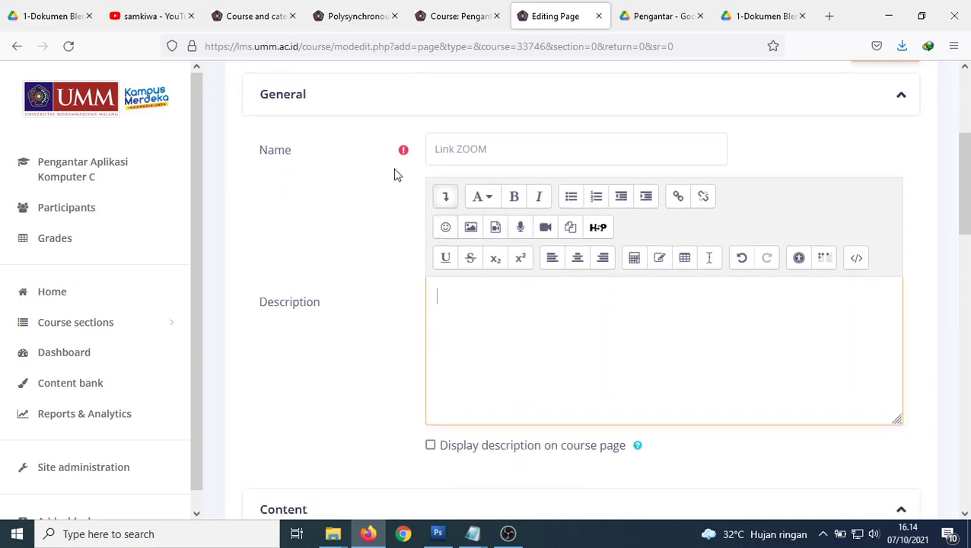
Save the Link ZOOM page and return to course C.
{"action": "scroll", "coordinate": [485, 305], "scroll_direction": "down", "scroll_amount": 7}
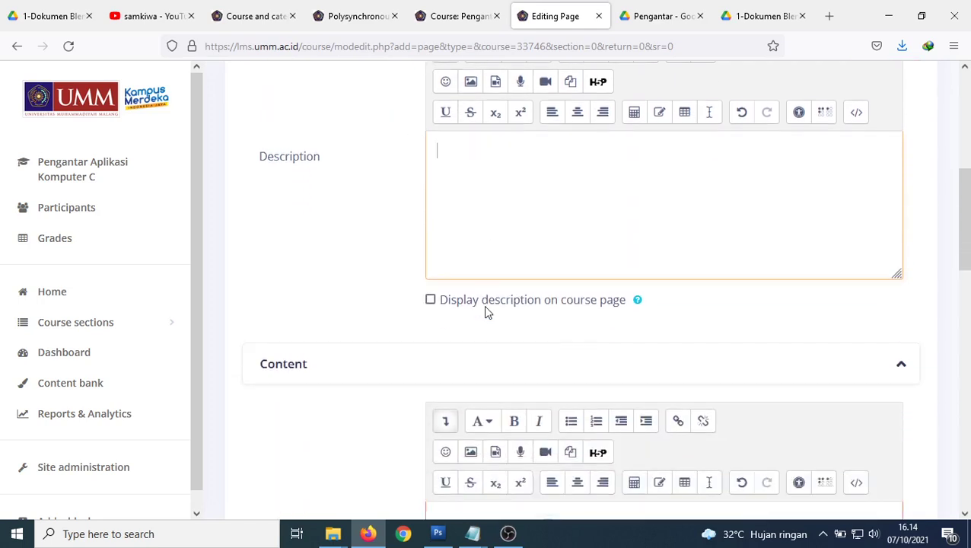
{"action": "scroll", "coordinate": [575, 402], "scroll_direction": "down", "scroll_amount": 4}
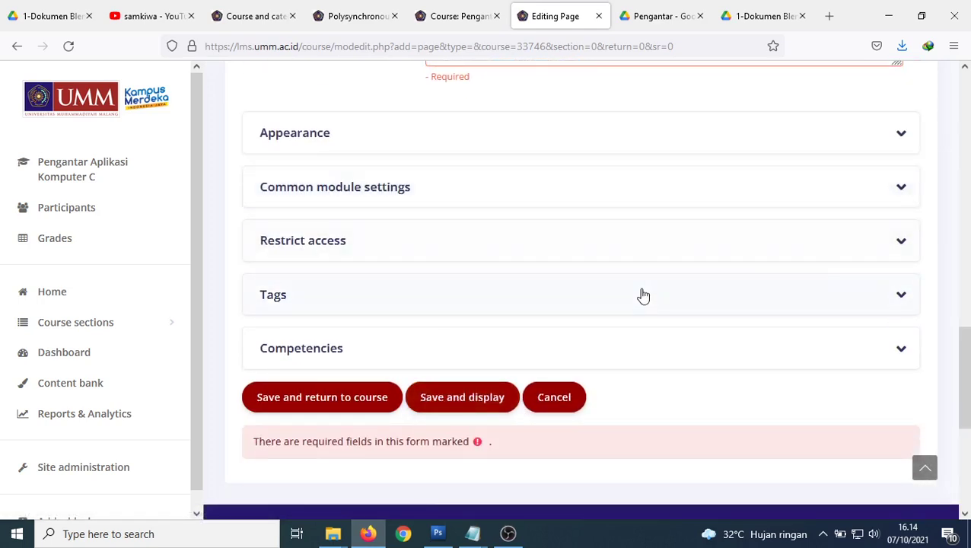
{"action": "scroll", "coordinate": [641, 295], "scroll_direction": "up", "scroll_amount": 2}
{"action": "scroll", "coordinate": [635, 275], "scroll_direction": "up", "scroll_amount": 1}
{"action": "scroll", "coordinate": [488, 322], "scroll_direction": "down", "scroll_amount": 3}
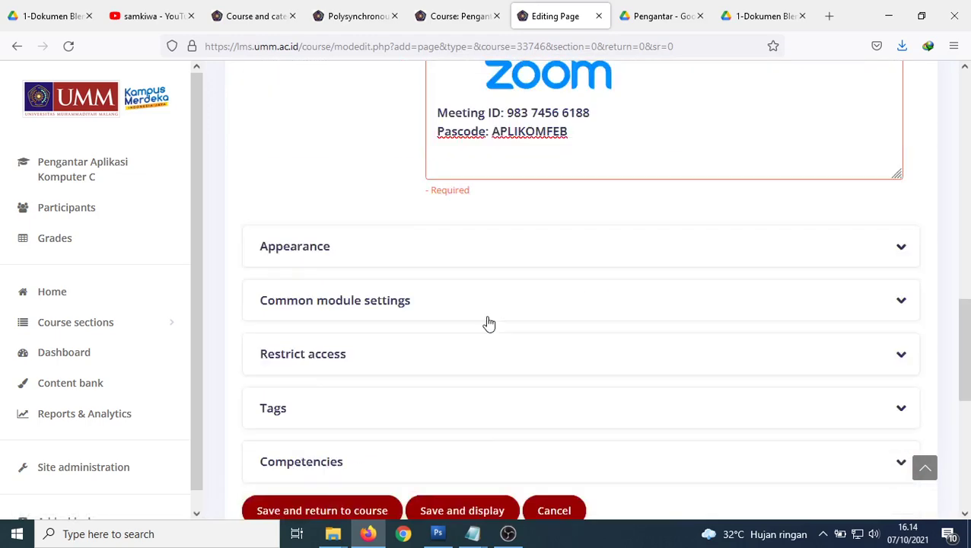
{"action": "left_click", "coordinate": [380, 401]}
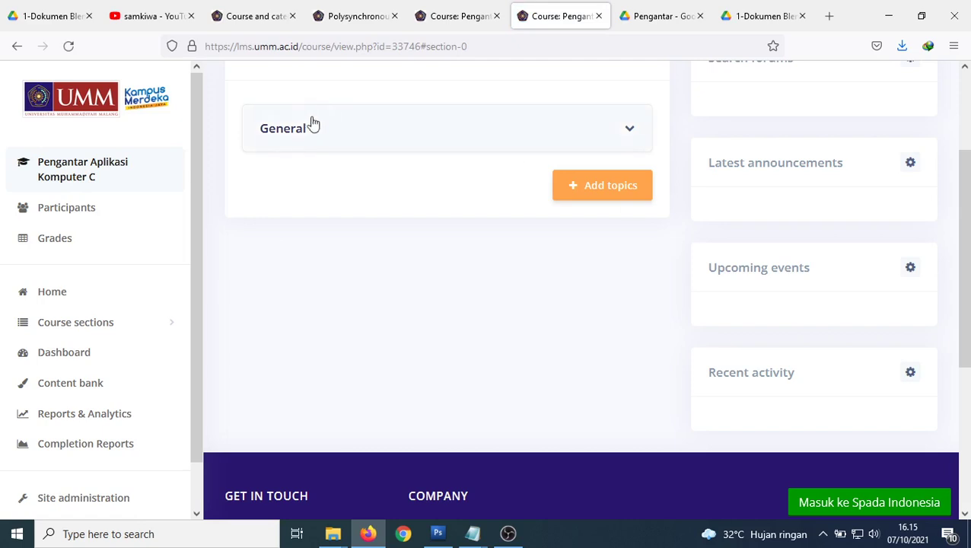
Expand course C's General section and move Presensi Kehadiran below Informasi Perkuliahan.
{"action": "left_click", "coordinate": [289, 131]}
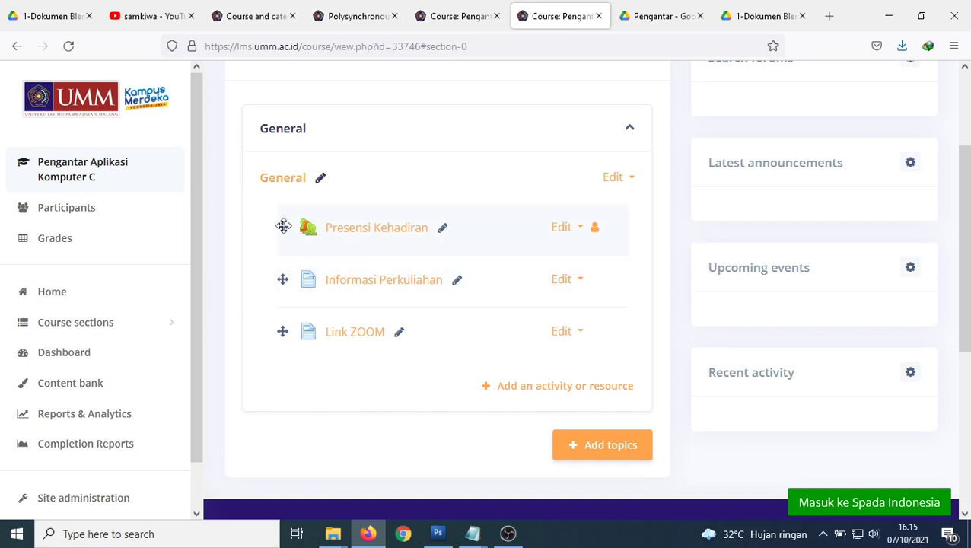
{"action": "left_click_drag", "start_coordinate": [283, 226], "coordinate": [280, 279]}
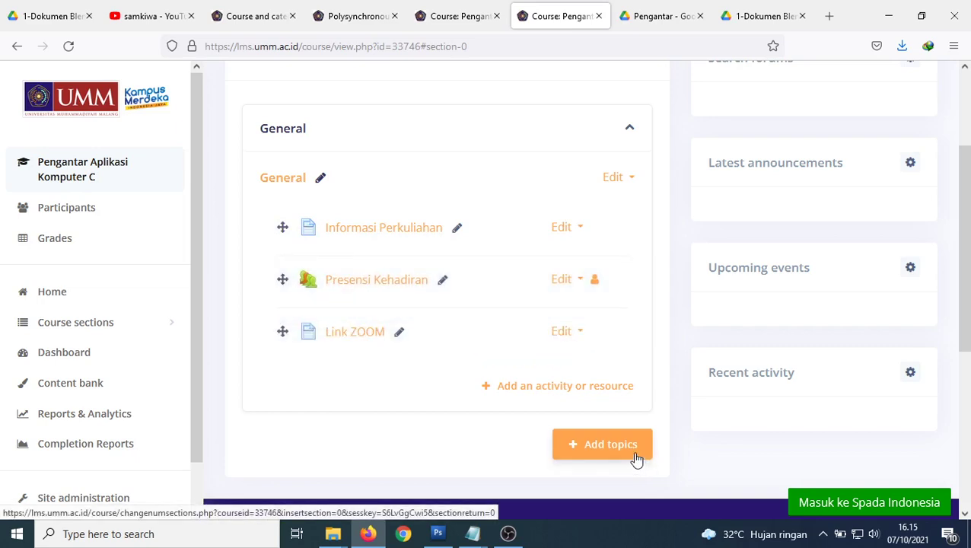
Rename course C's General section with the custom name Pengantar dan Presensi, matching course B, and save the changes.
{"action": "left_click", "coordinate": [464, 18]}
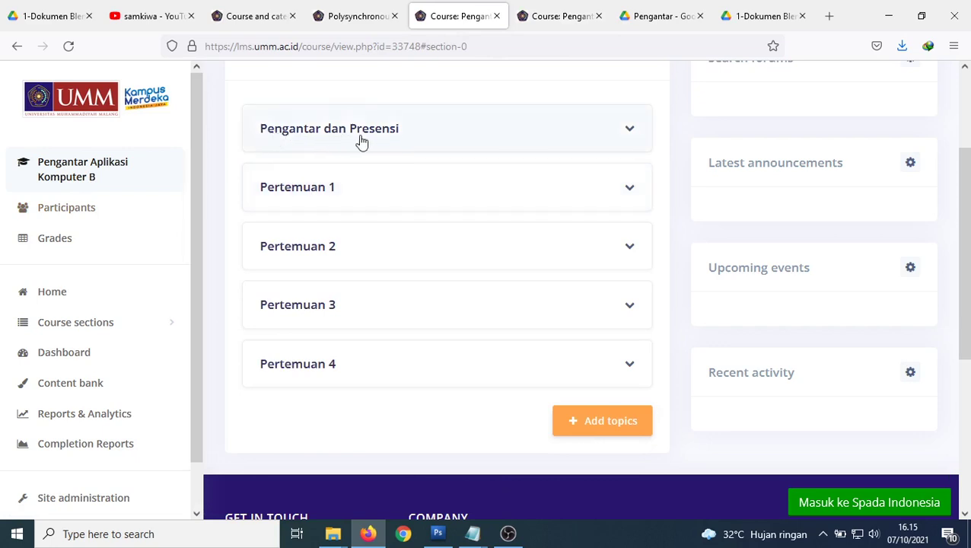
{"action": "left_click", "coordinate": [541, 19]}
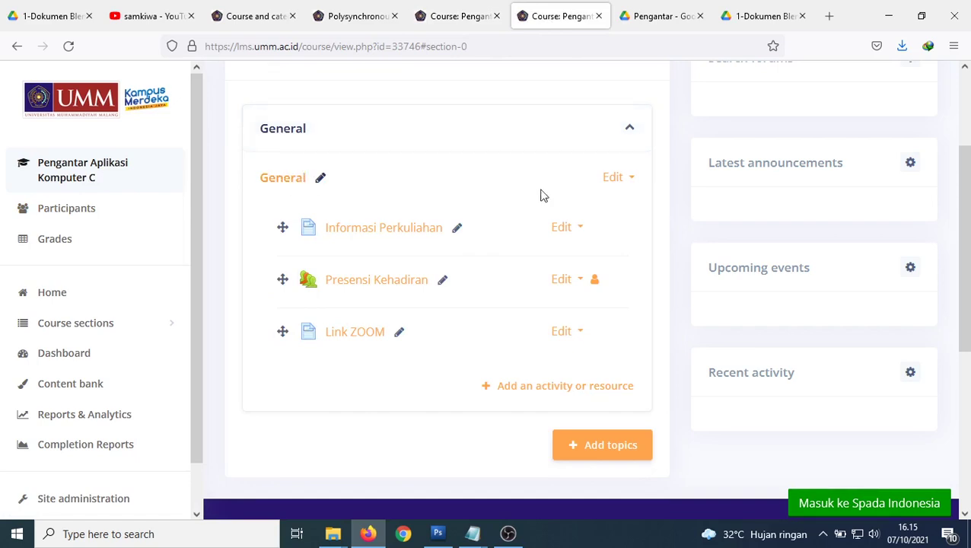
{"action": "left_click", "coordinate": [631, 179]}
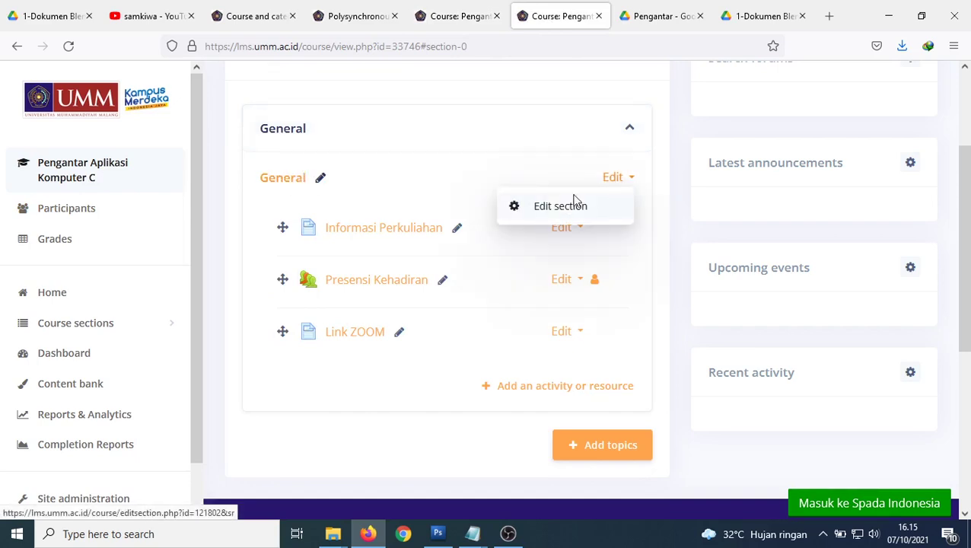
{"action": "left_click", "coordinate": [558, 212]}
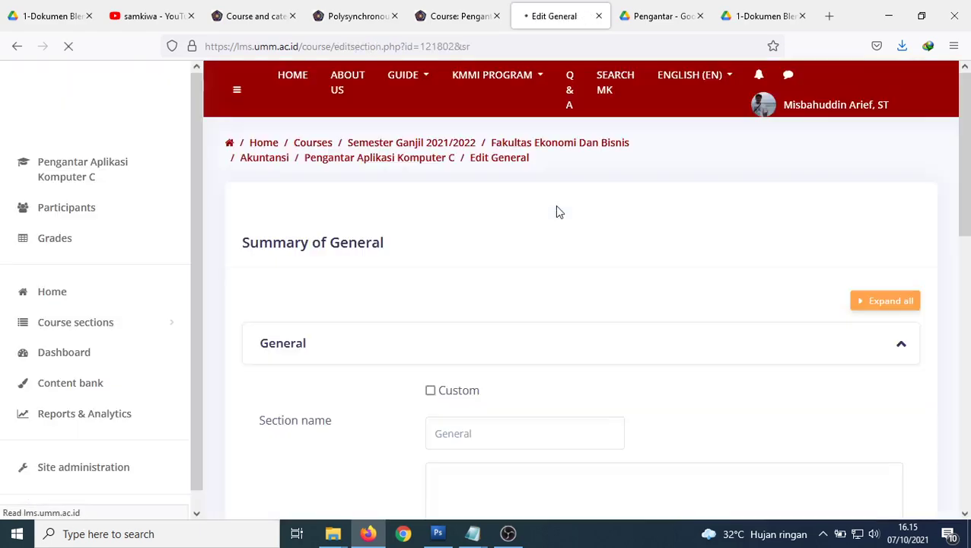
{"action": "left_click", "coordinate": [460, 16]}
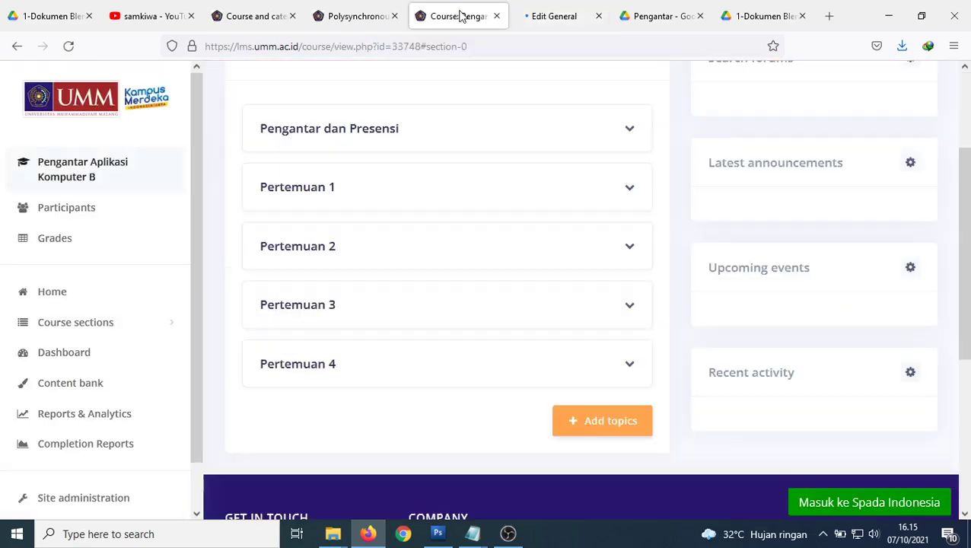
{"action": "left_click", "coordinate": [566, 18]}
{"action": "scroll", "coordinate": [483, 293], "scroll_direction": "down", "scroll_amount": 3}
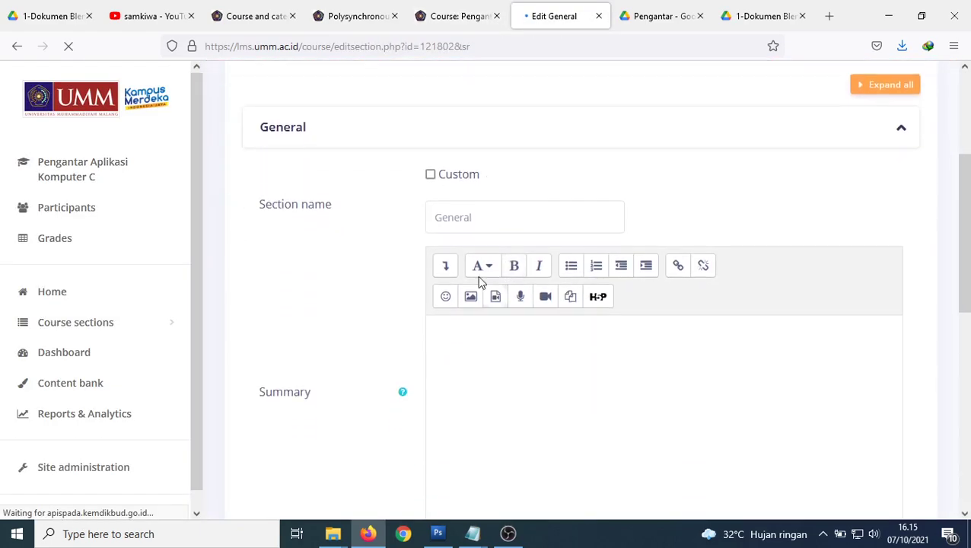
{"action": "left_click", "coordinate": [430, 173]}
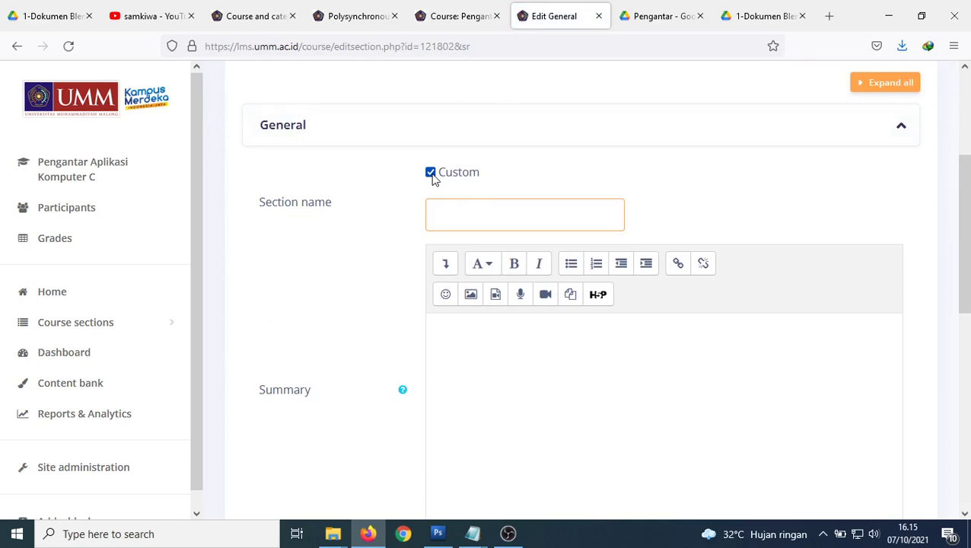
{"action": "left_click", "coordinate": [465, 17]}
{"action": "left_click", "coordinate": [544, 16]}
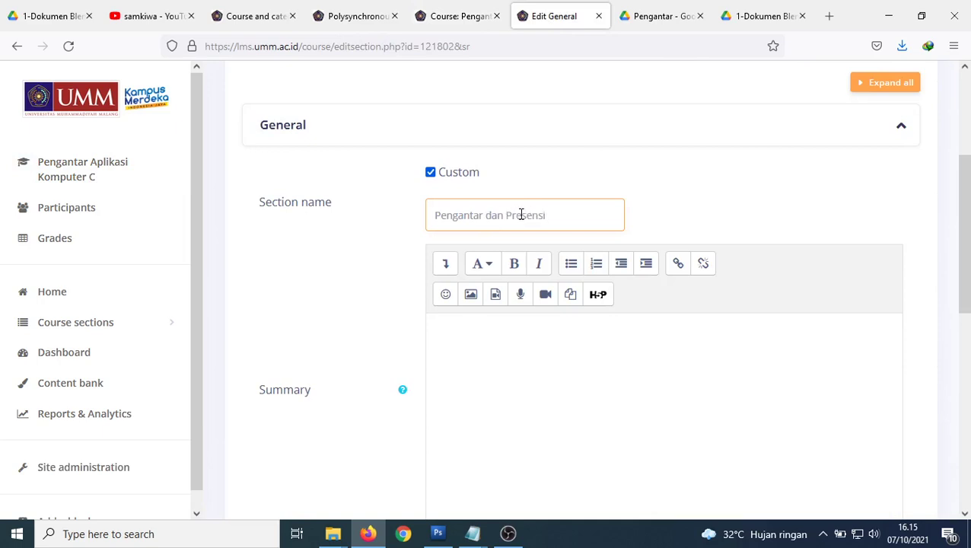
{"action": "scroll", "coordinate": [681, 227], "scroll_direction": "down", "scroll_amount": 4}
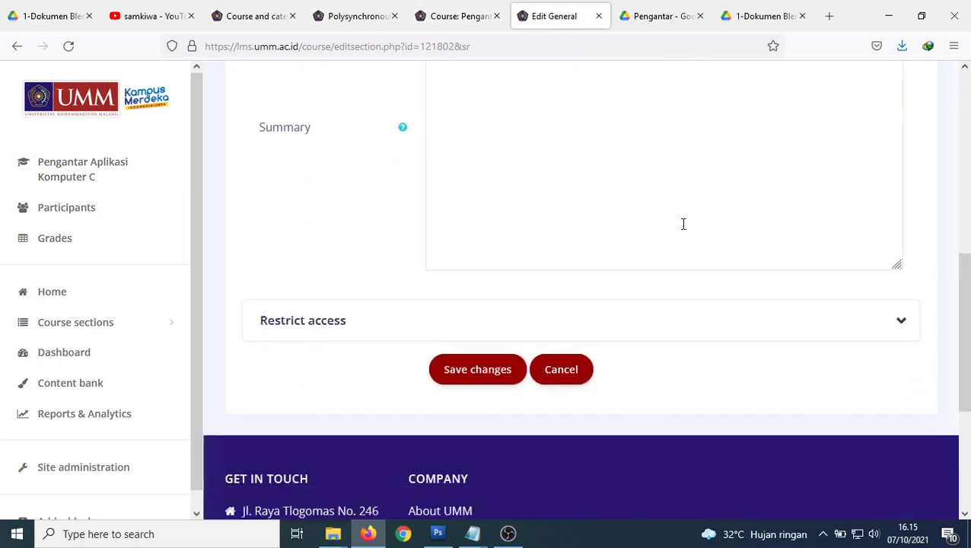
{"action": "left_click", "coordinate": [478, 351]}
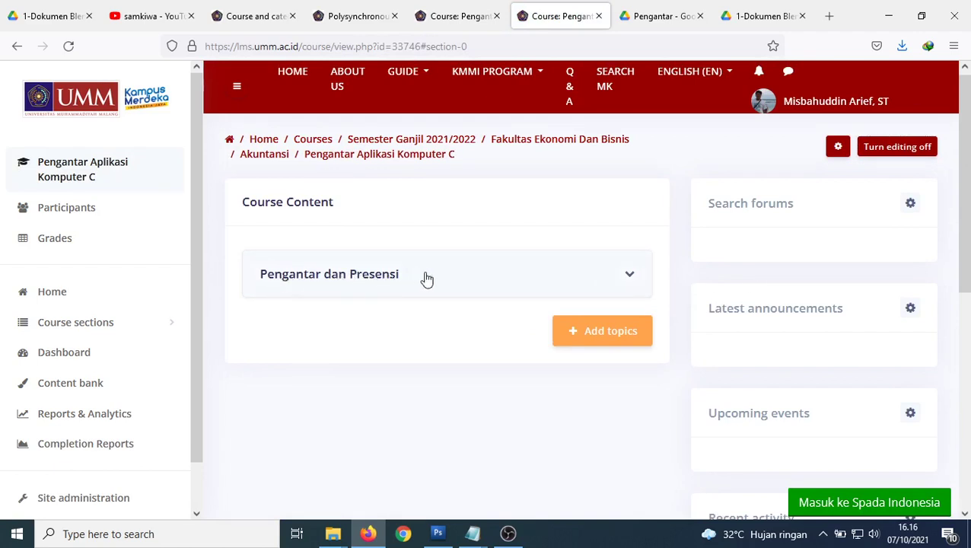
Review the activities inside course C's Pengantar dan Presensi section and compare its section list with course B's.
{"action": "left_click", "coordinate": [357, 277]}
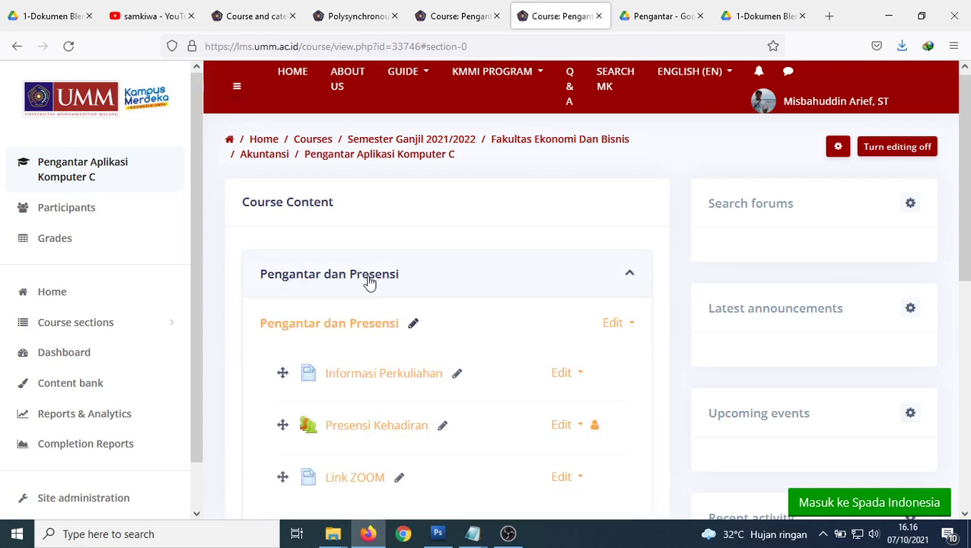
{"action": "scroll", "coordinate": [370, 283], "scroll_direction": "down", "scroll_amount": 2}
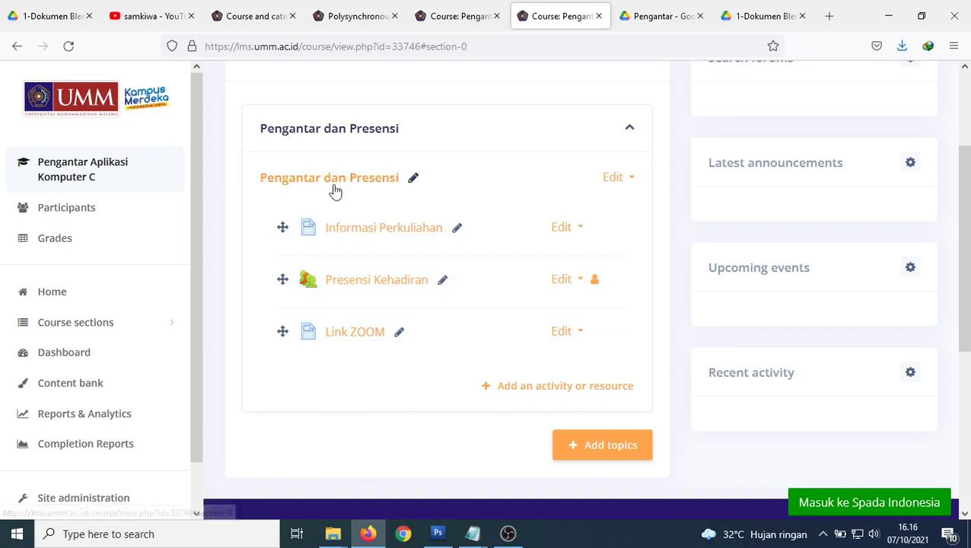
{"action": "left_click", "coordinate": [328, 129]}
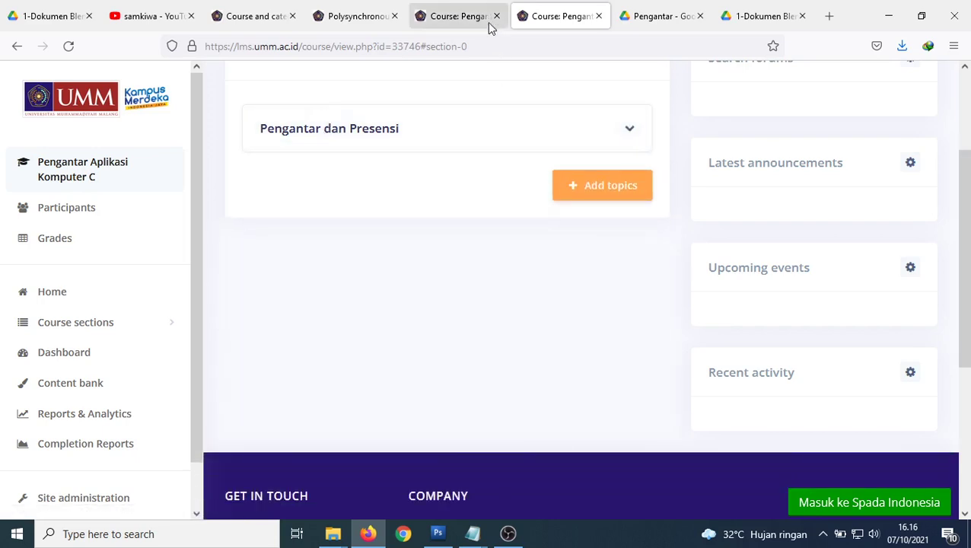
{"action": "left_click", "coordinate": [459, 18]}
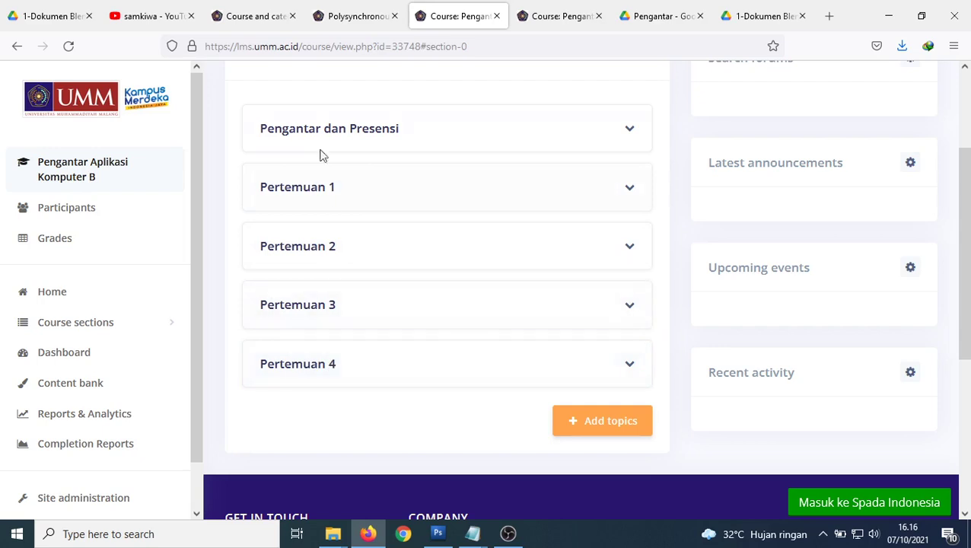
{"action": "left_click", "coordinate": [554, 18]}
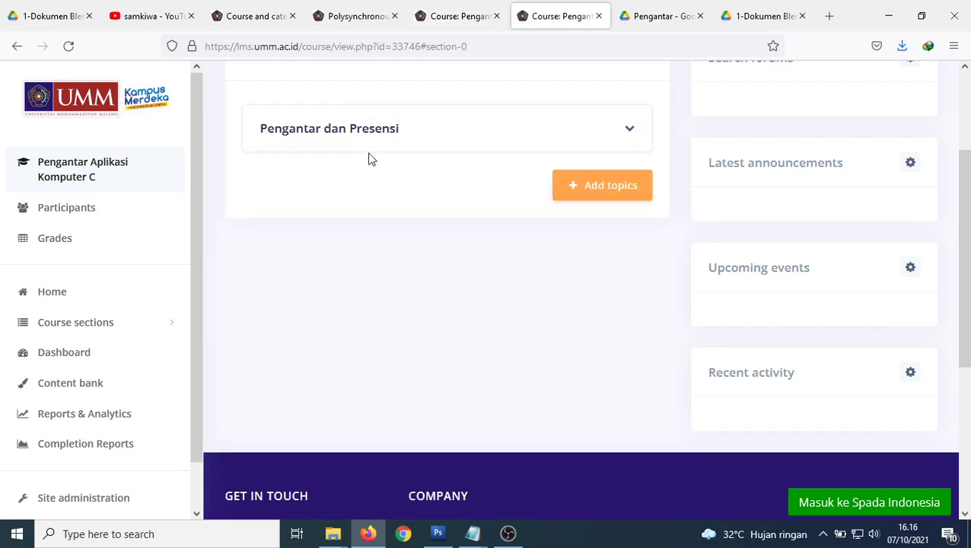
{"action": "scroll", "coordinate": [373, 216], "scroll_direction": "up", "scroll_amount": 2}
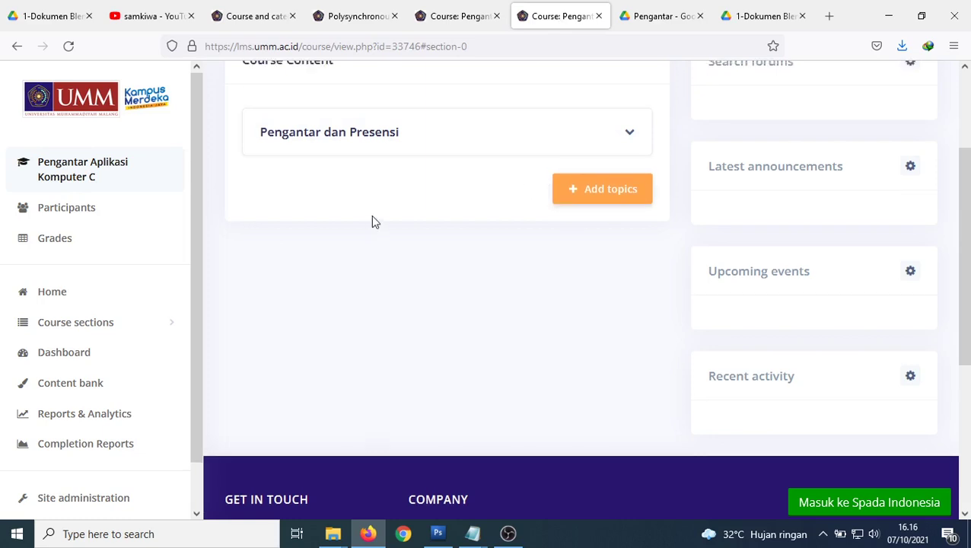
{"action": "left_click", "coordinate": [455, 20]}
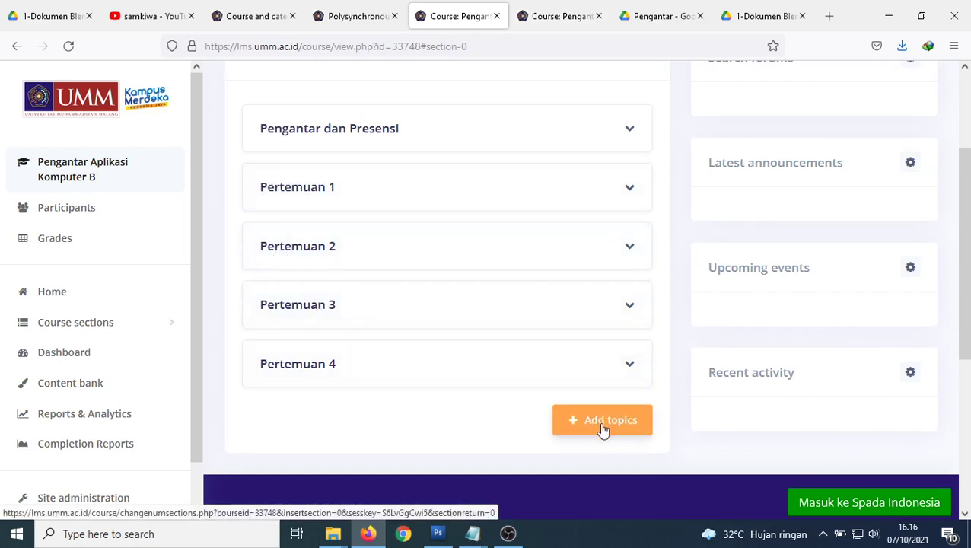
{"action": "left_click", "coordinate": [547, 21]}
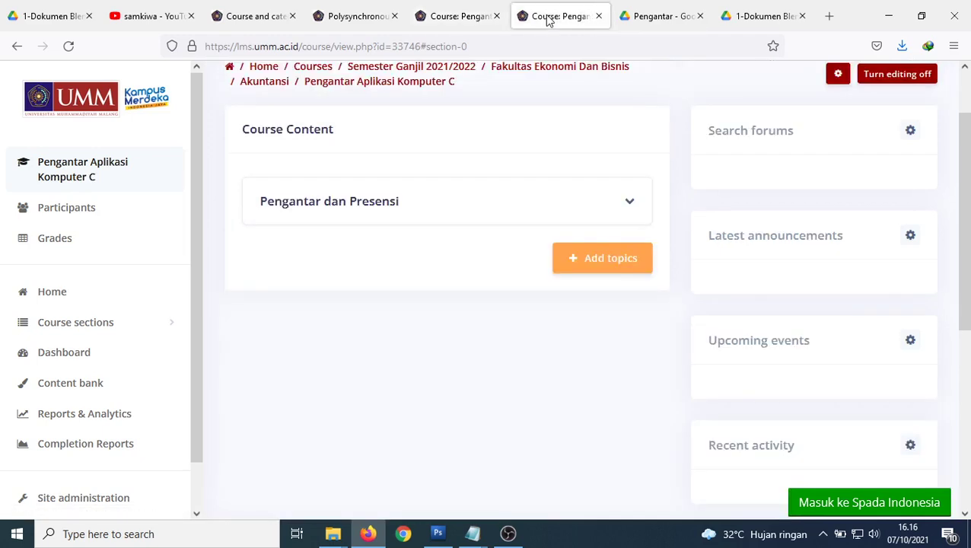
Add 4 topic sections to course C below Pengantar dan Presensi.
{"action": "left_click", "coordinate": [593, 259]}
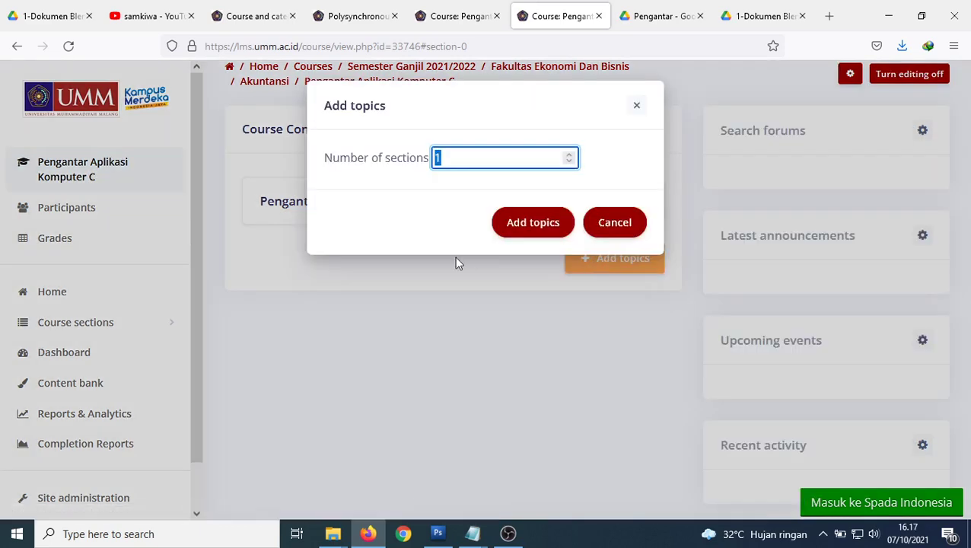
{"action": "type", "text": "4"}
{"action": "left_click", "coordinate": [524, 225]}
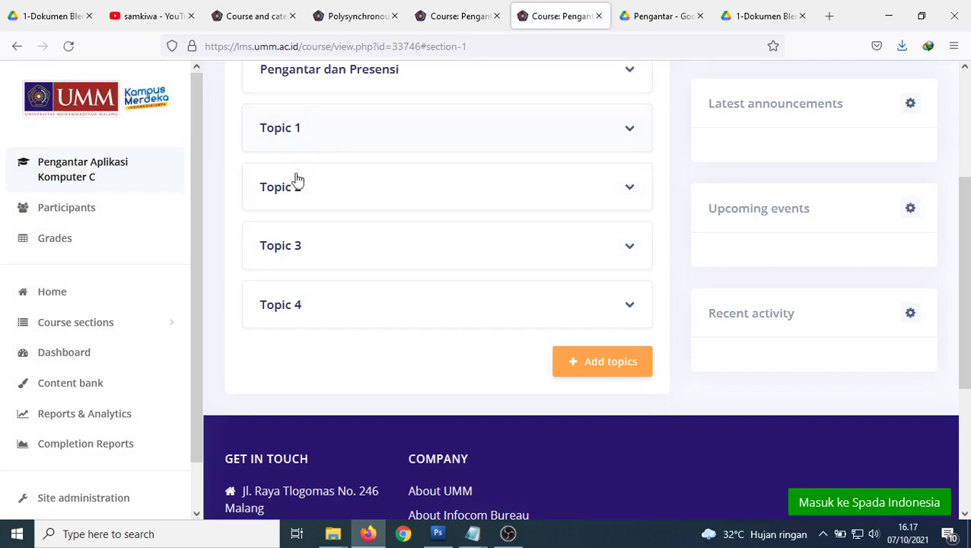
{"action": "scroll", "coordinate": [296, 229], "scroll_direction": "up", "scroll_amount": 2}
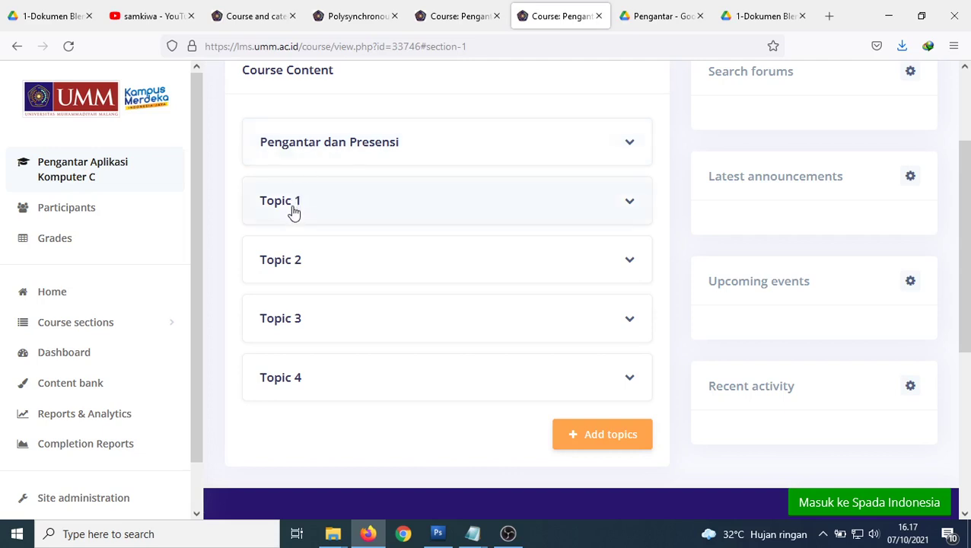
{"action": "scroll", "coordinate": [312, 375], "scroll_direction": "down", "scroll_amount": 2}
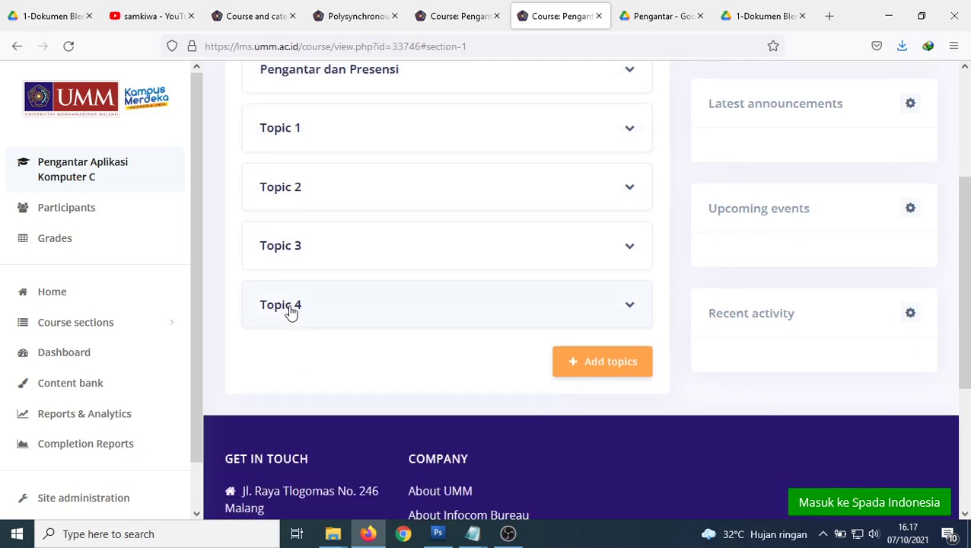
Add three more topic sections to course C after Topic 4.
{"action": "left_click", "coordinate": [597, 364]}
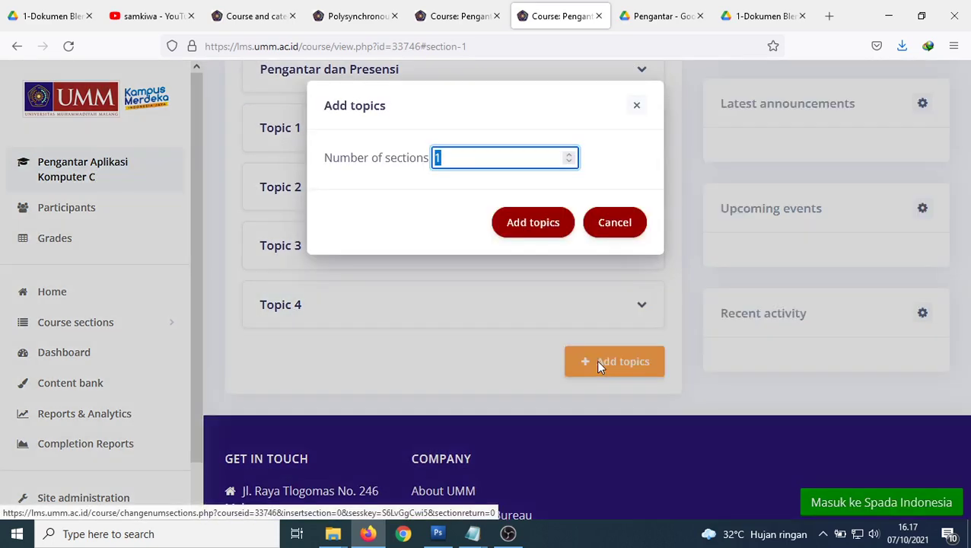
{"action": "left_click", "coordinate": [535, 229]}
{"action": "scroll", "coordinate": [425, 282], "scroll_direction": "up", "scroll_amount": 2}
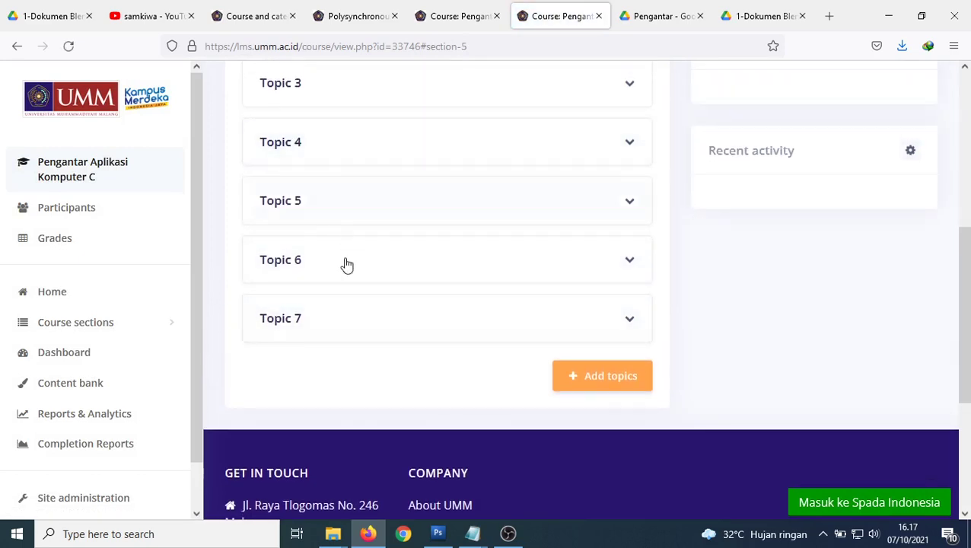
{"action": "scroll", "coordinate": [306, 225], "scroll_direction": "up", "scroll_amount": 1}
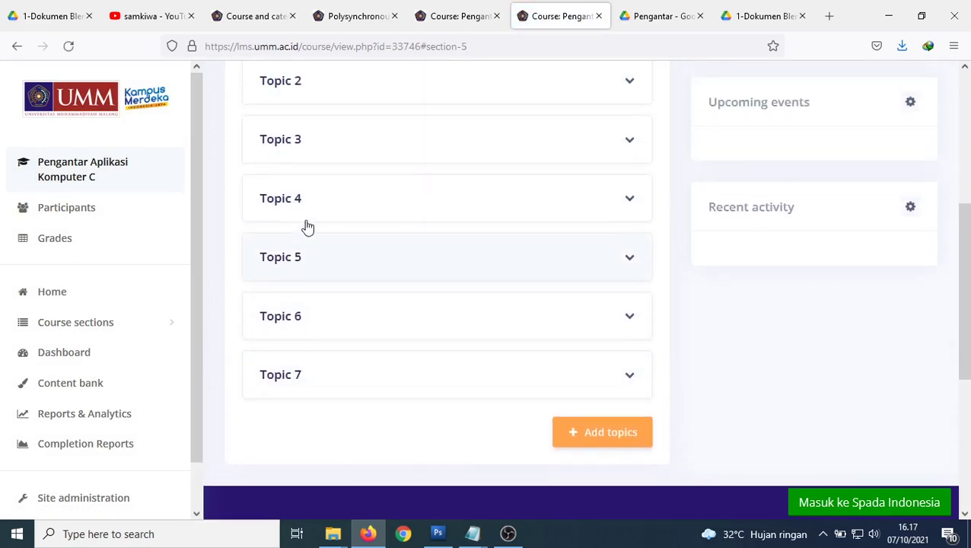
{"action": "scroll", "coordinate": [306, 225], "scroll_direction": "down", "scroll_amount": 1}
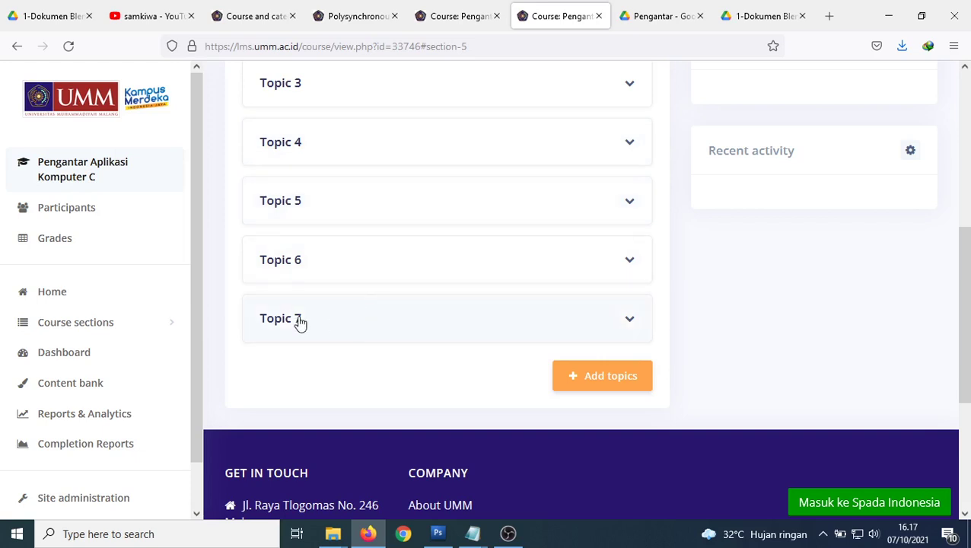
Expand Topic 7 in course C and delete it.
{"action": "left_click", "coordinate": [629, 320]}
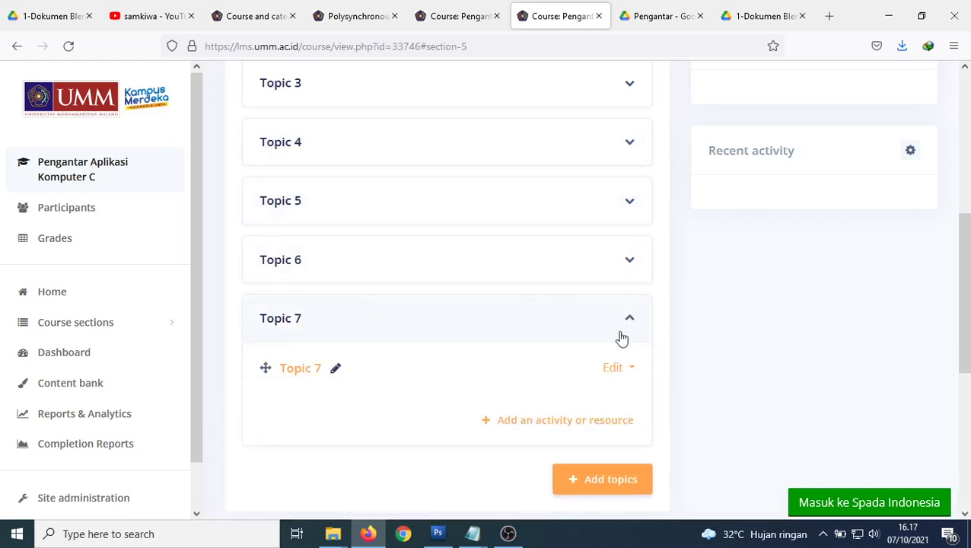
{"action": "left_click", "coordinate": [614, 369]}
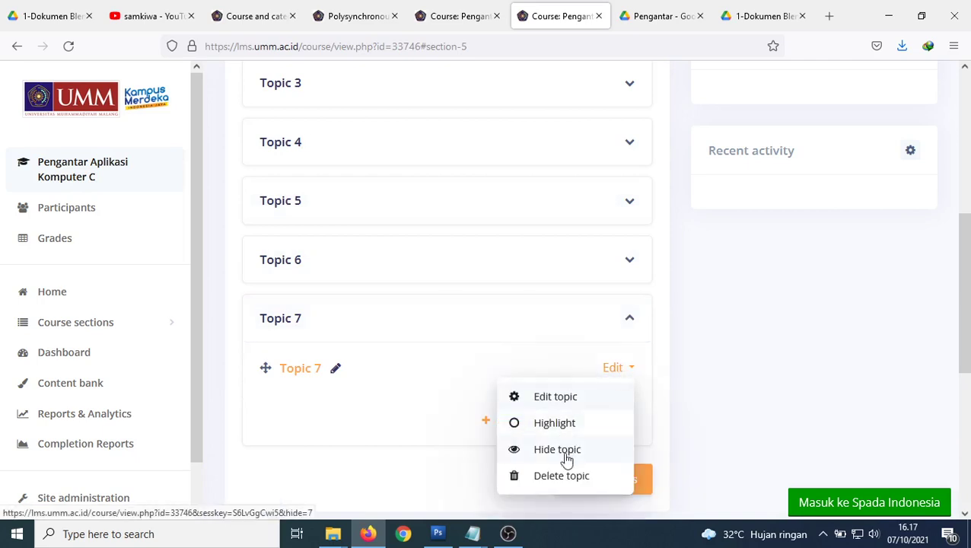
{"action": "left_click", "coordinate": [569, 476]}
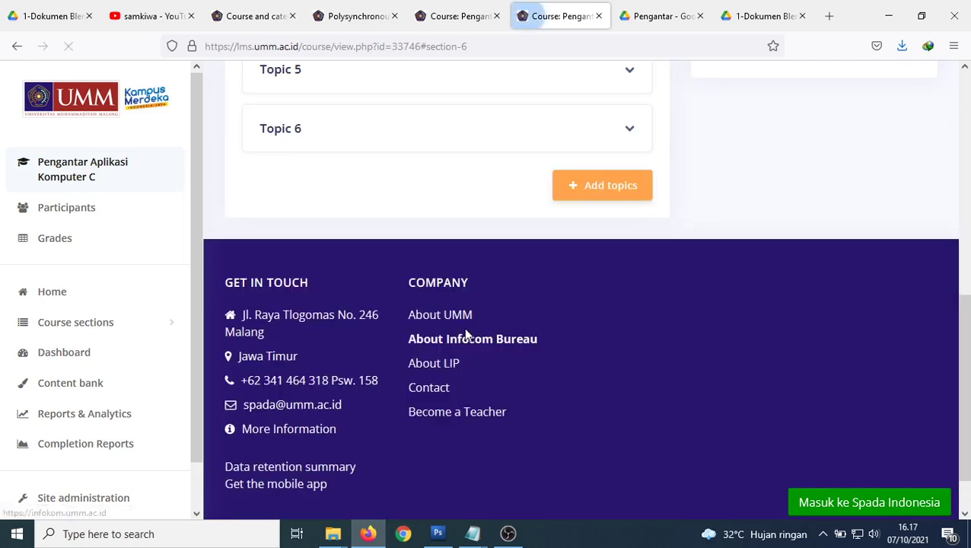
Expand Topic 4 in course C and delete it.
{"action": "scroll", "coordinate": [466, 333], "scroll_direction": "up", "scroll_amount": 2}
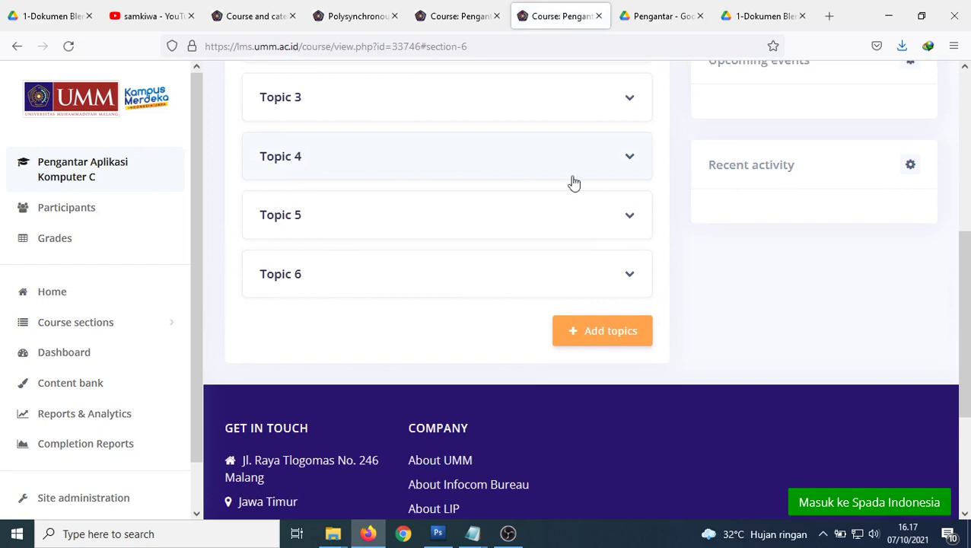
{"action": "left_click", "coordinate": [629, 156]}
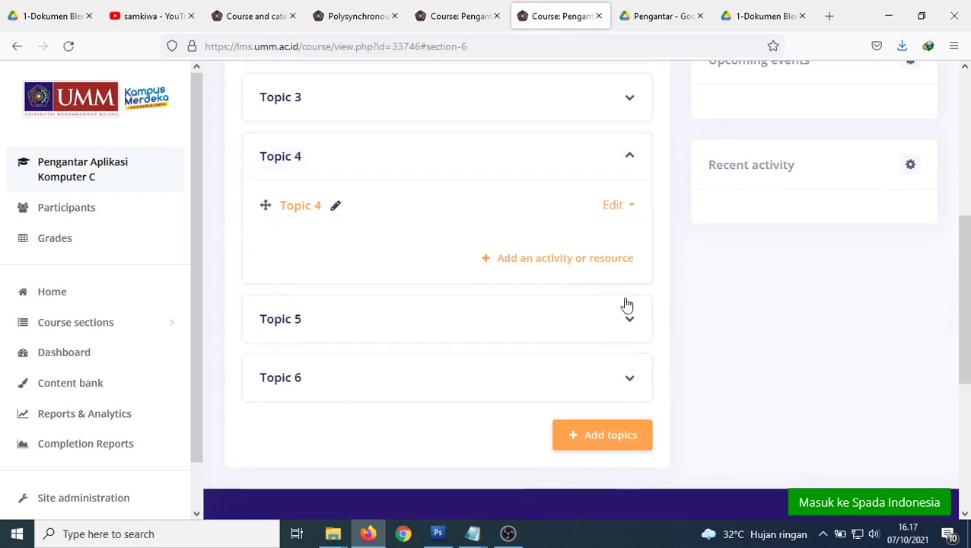
{"action": "left_click", "coordinate": [626, 207]}
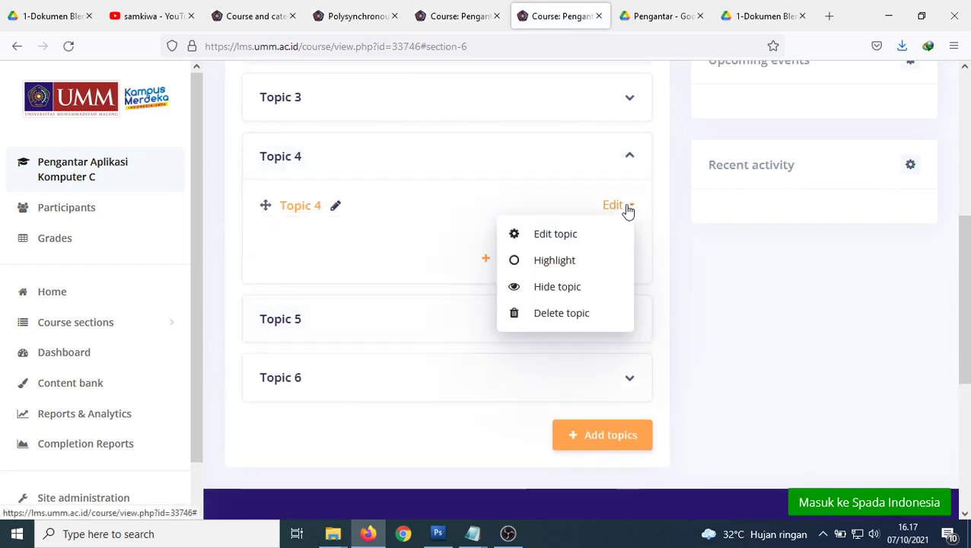
{"action": "left_click", "coordinate": [580, 315]}
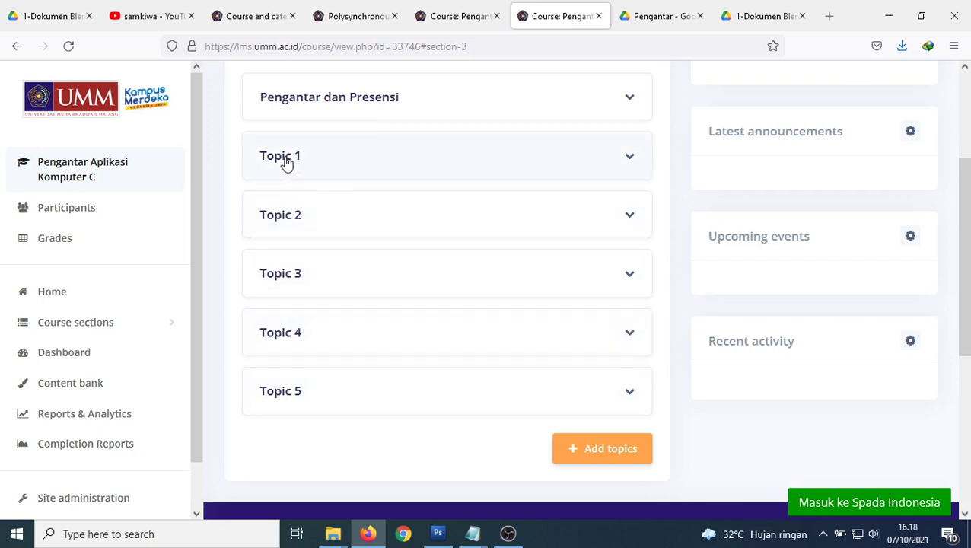
Rename Topic 1 in course C with the custom section name Pertemuan 1 and save the changes.
{"action": "left_click", "coordinate": [630, 158]}
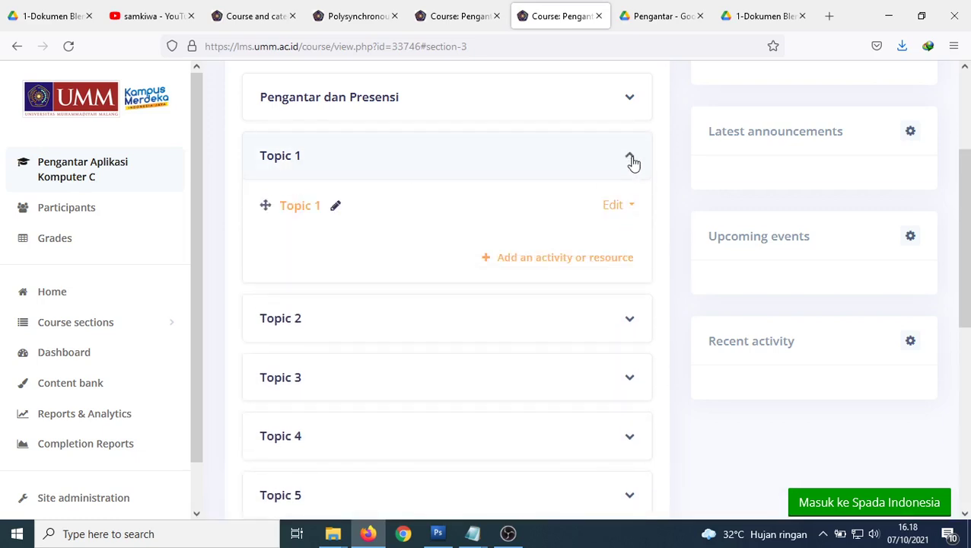
{"action": "left_click", "coordinate": [624, 207]}
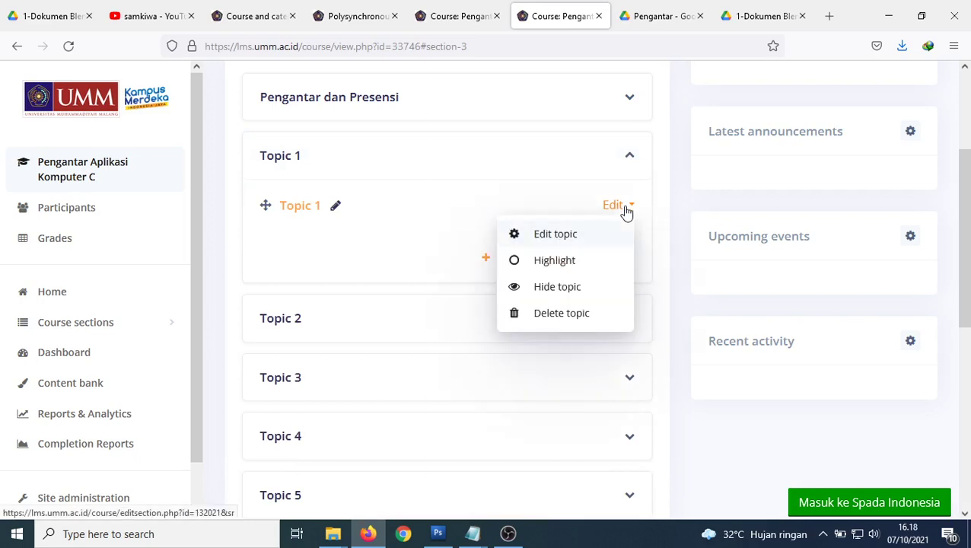
{"action": "left_click", "coordinate": [554, 235]}
{"action": "scroll", "coordinate": [503, 323], "scroll_direction": "down", "scroll_amount": 3}
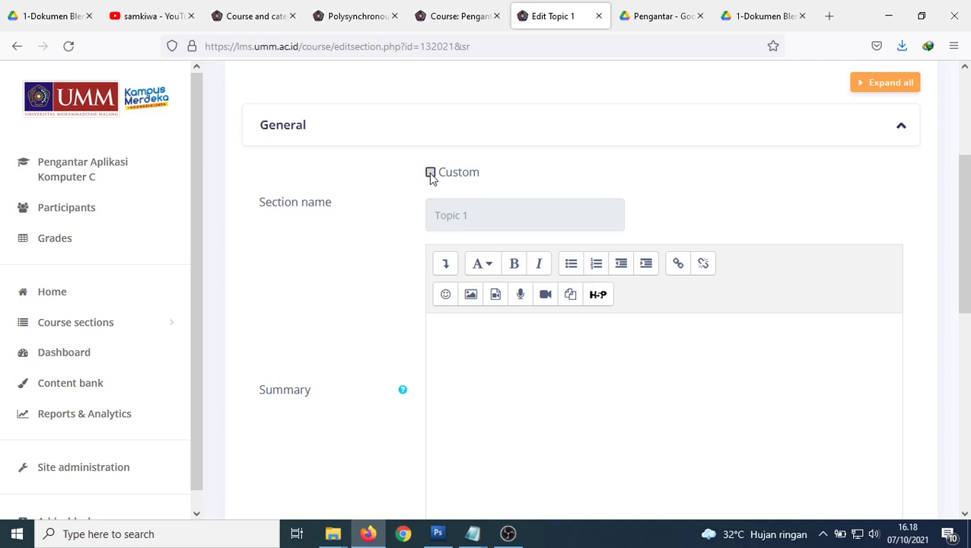
{"action": "left_click", "coordinate": [431, 173]}
{"action": "left_click", "coordinate": [480, 216]}
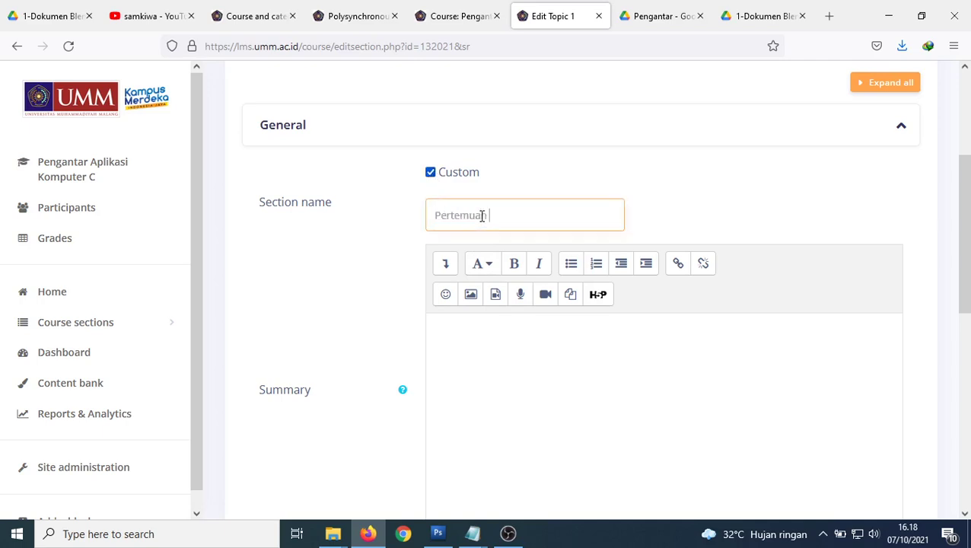
{"action": "scroll", "coordinate": [640, 266], "scroll_direction": "down", "scroll_amount": 5}
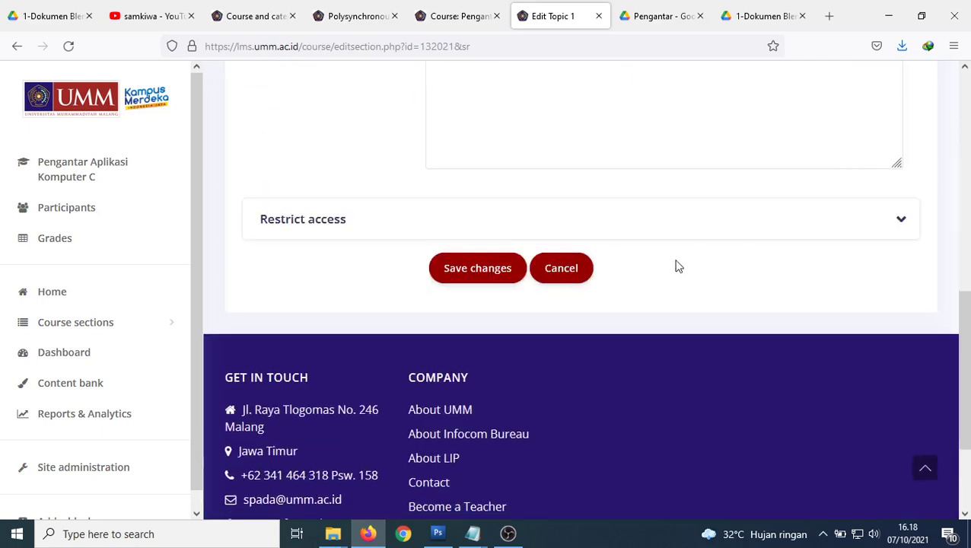
{"action": "left_click", "coordinate": [478, 274]}
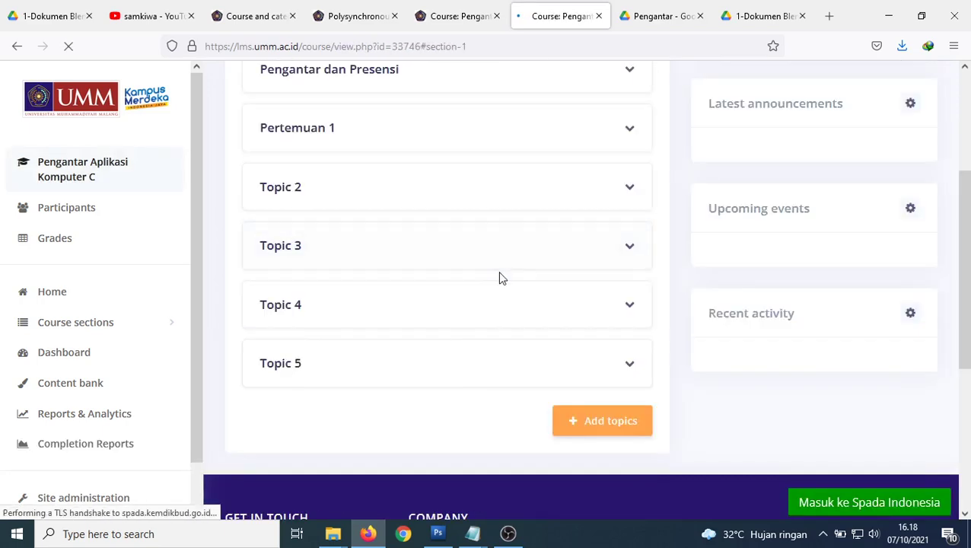
Rename the Topic 2 section as Pertemuan 2 and reload the course page.
{"action": "scroll", "coordinate": [499, 275], "scroll_direction": "up", "scroll_amount": 1}
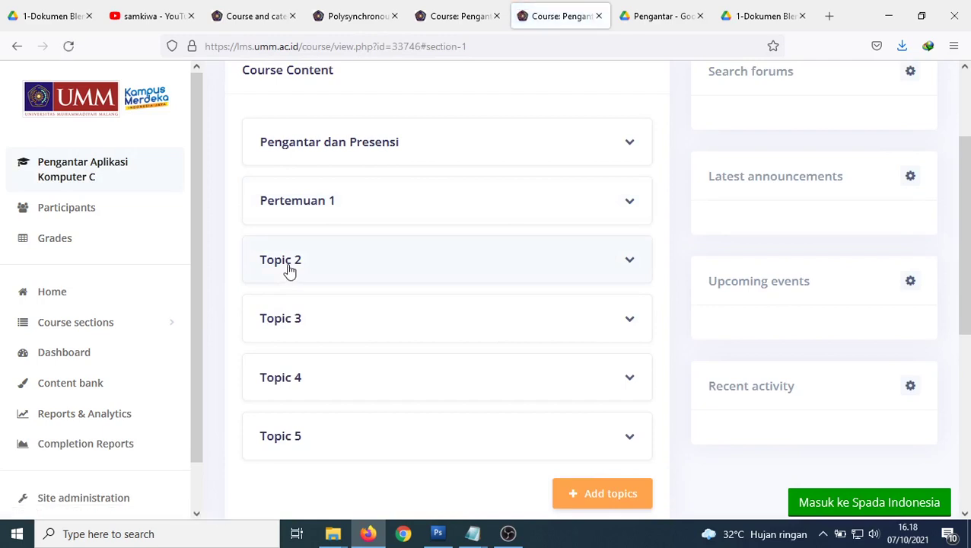
{"action": "left_click", "coordinate": [631, 262]}
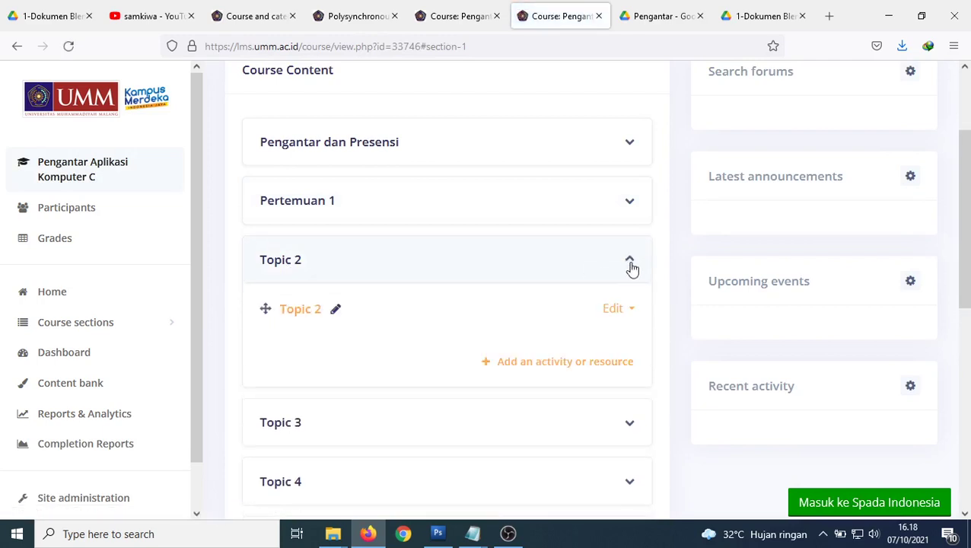
{"action": "left_click", "coordinate": [628, 310]}
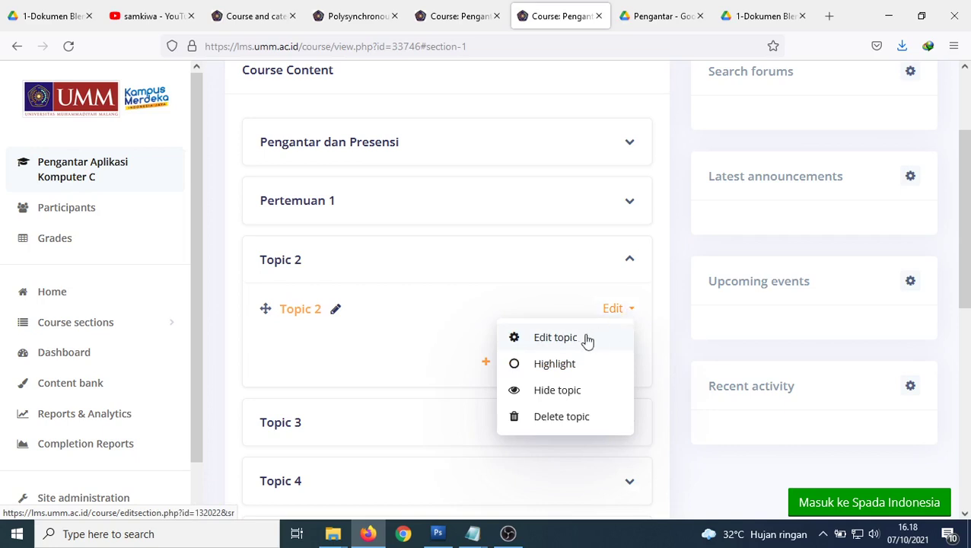
{"action": "left_click", "coordinate": [631, 312]}
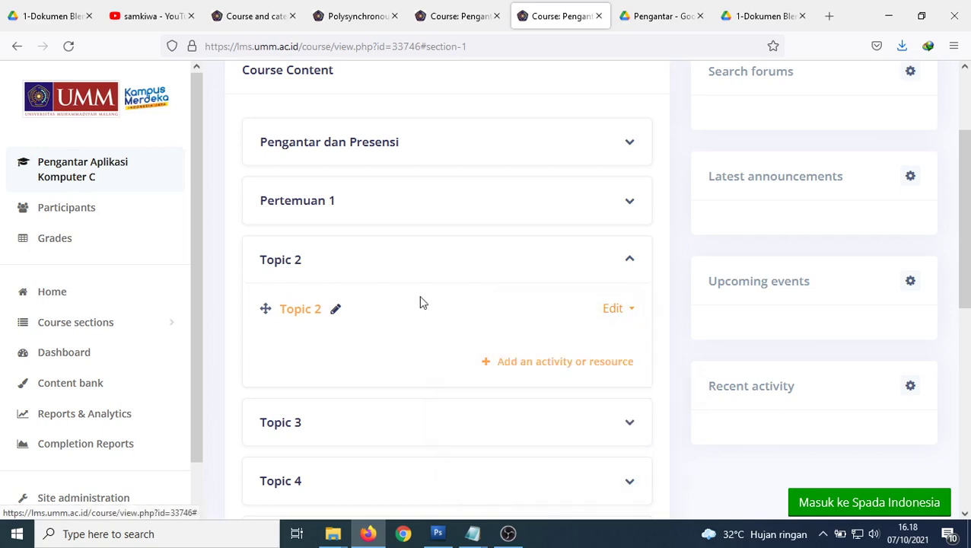
{"action": "left_click", "coordinate": [336, 310]}
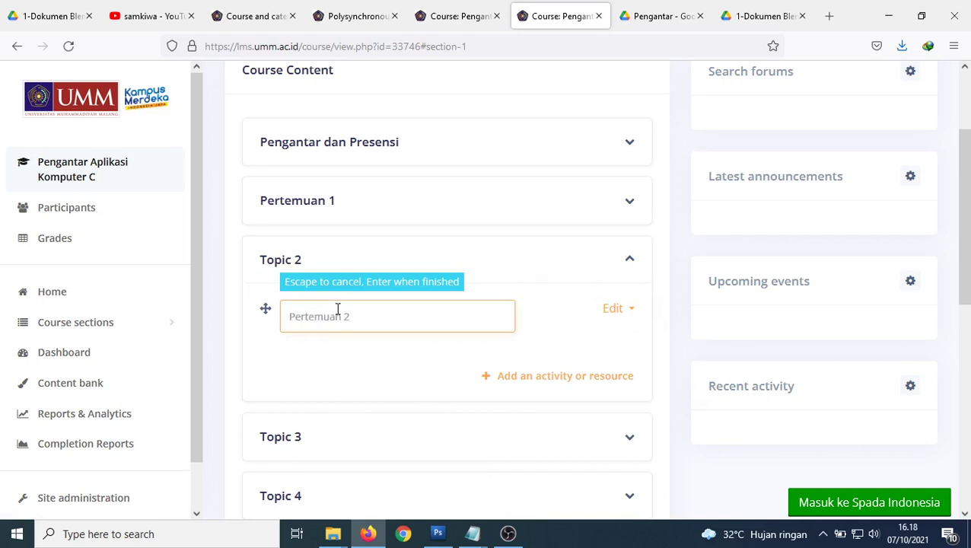
{"action": "key", "text": "Return"}
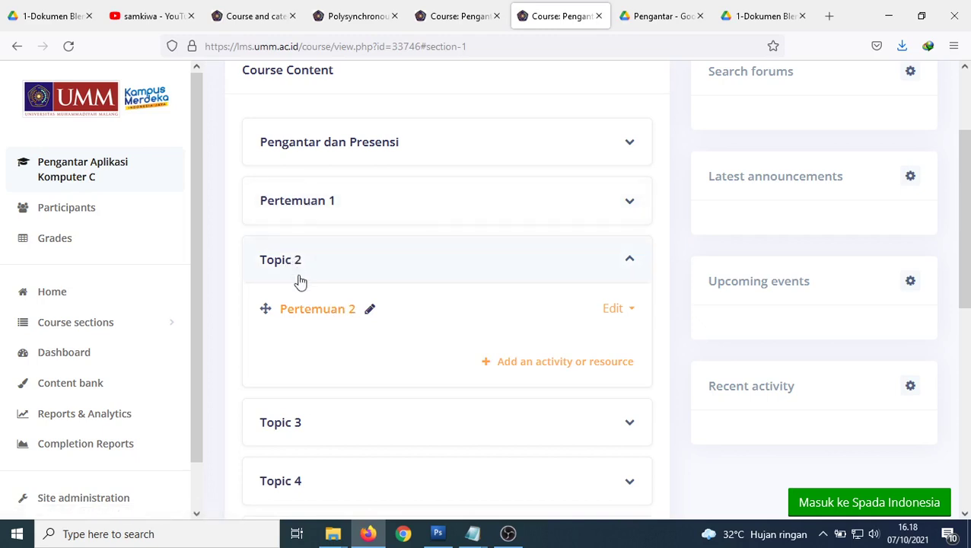
{"action": "left_click", "coordinate": [68, 46]}
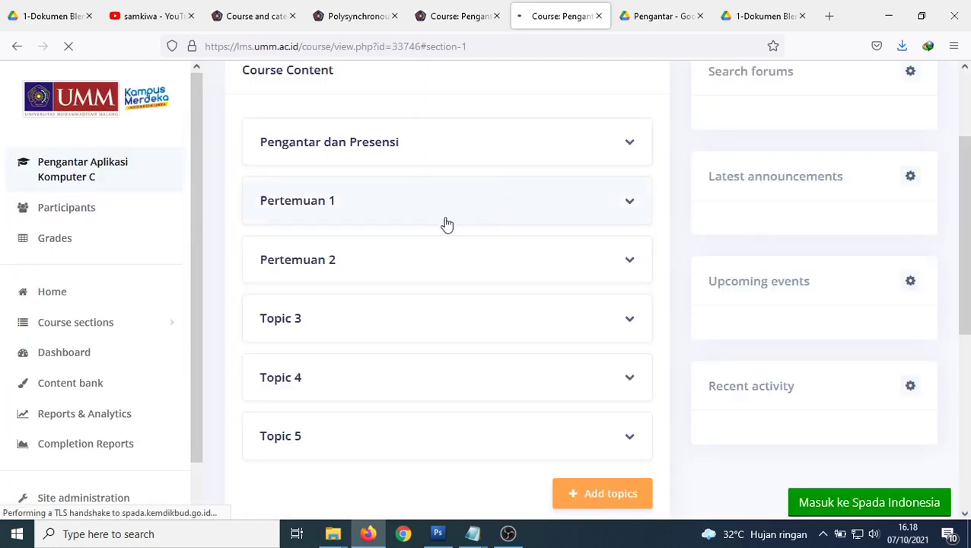
Expand the Pertemuan 2 and Pertemuan 1 sections, and examine the Pertemuan 1 activities in the Pengantar Aplikasi Komputer B course.
{"action": "left_click", "coordinate": [288, 263]}
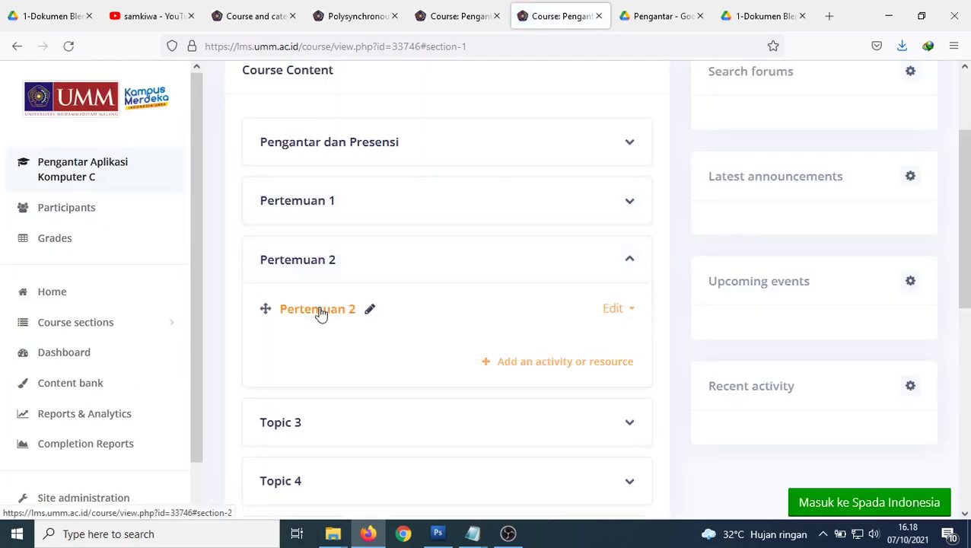
{"action": "left_click", "coordinate": [289, 204]}
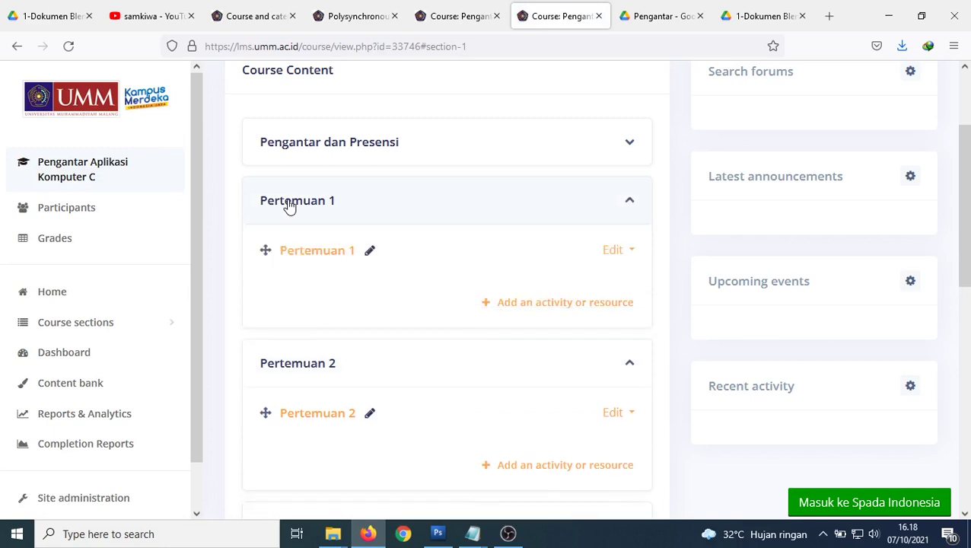
{"action": "left_click", "coordinate": [450, 15]}
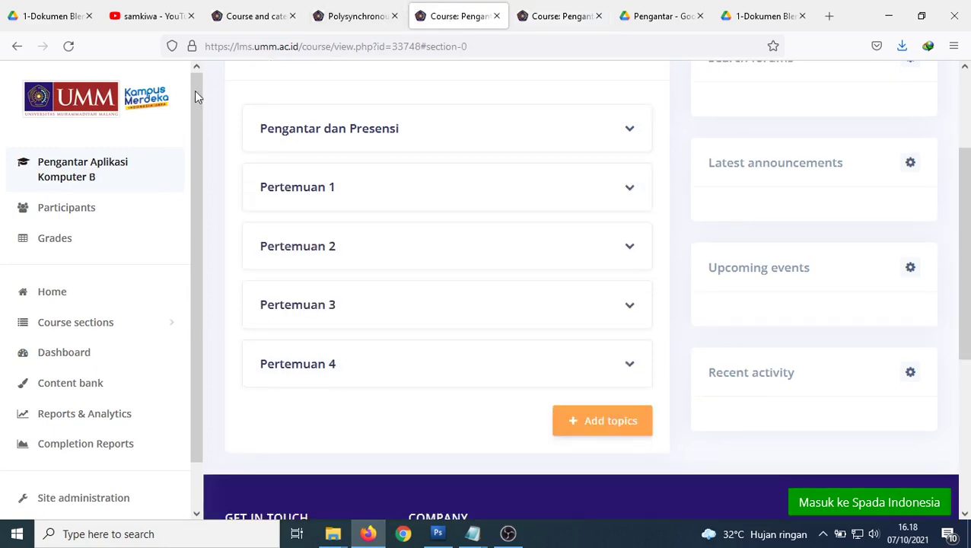
{"action": "left_click", "coordinate": [82, 167]}
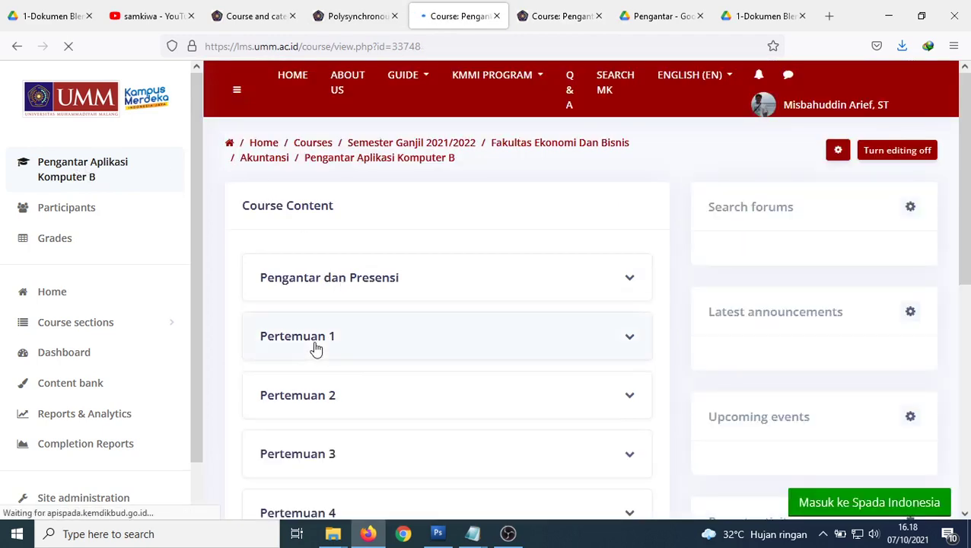
{"action": "left_click", "coordinate": [349, 335]}
{"action": "scroll", "coordinate": [352, 335], "scroll_direction": "down", "scroll_amount": 4}
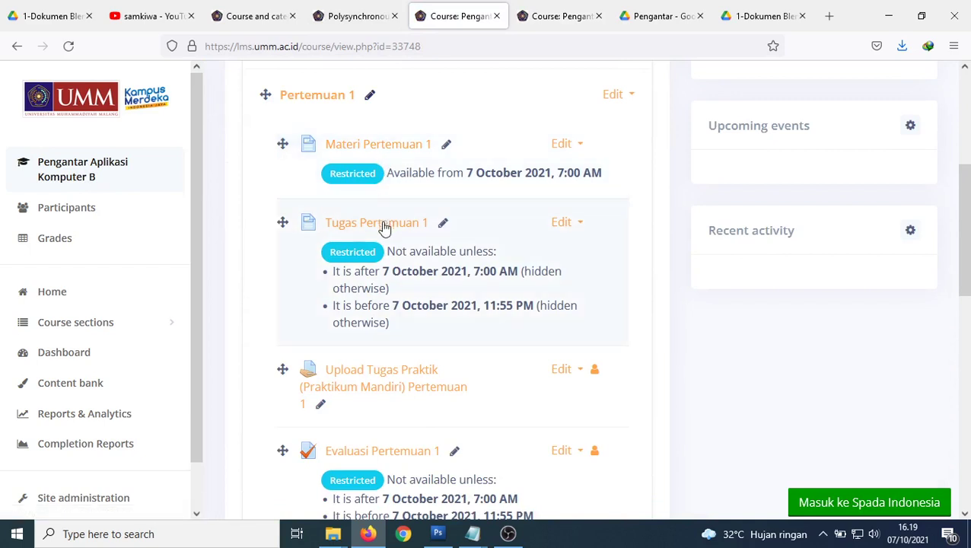
{"action": "scroll", "coordinate": [384, 229], "scroll_direction": "down", "scroll_amount": 2}
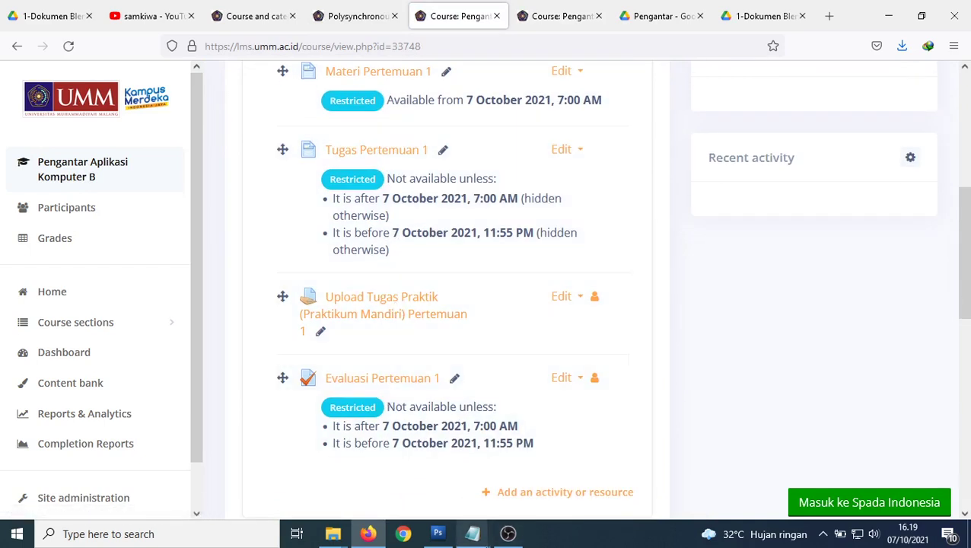
Switch to the blank Notepad note and write the heading "Pertemuan 1:" with the first item "1. Materi".
{"action": "mouse_move", "coordinate": [473, 534]}
{"action": "left_click", "coordinate": [510, 469]}
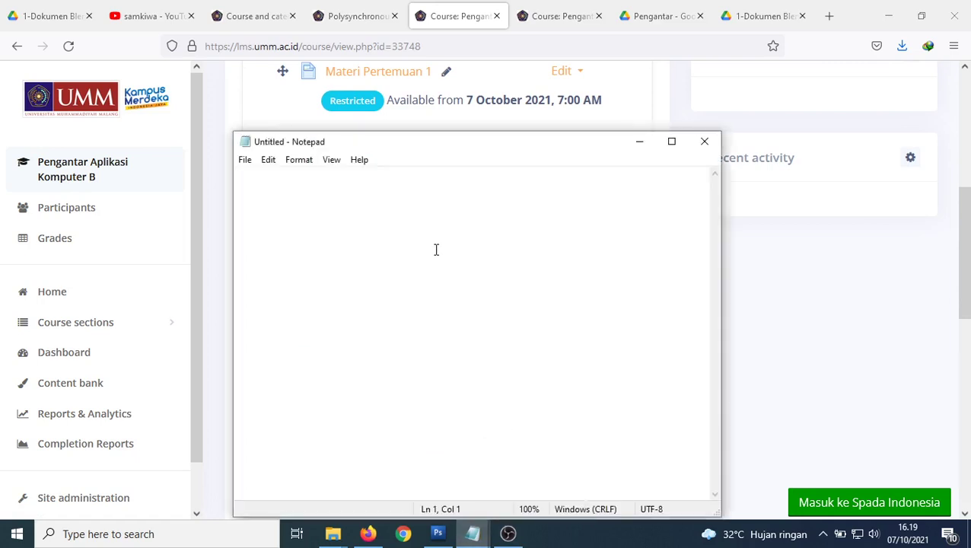
{"action": "type", "text": "Pertemuan "}
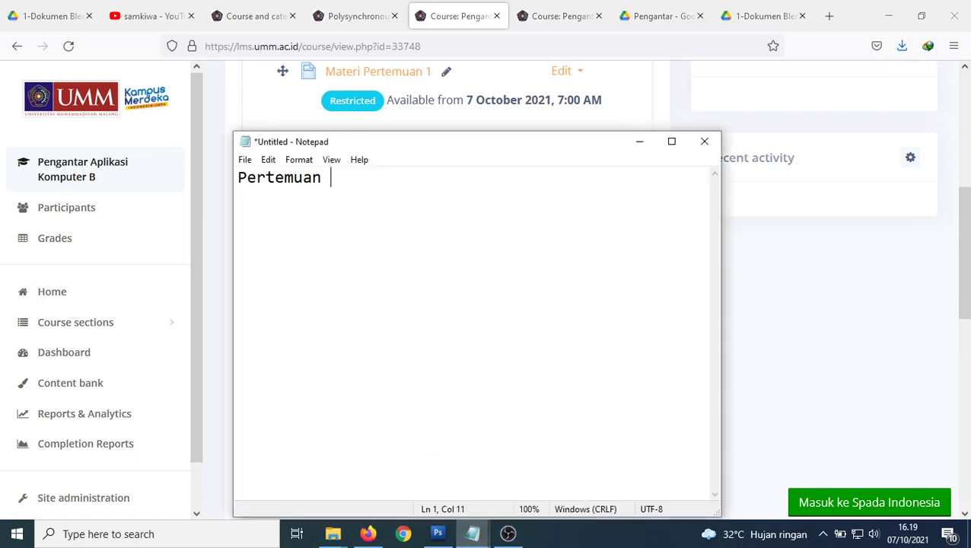
{"action": "type", "text": "1:"}
{"action": "key", "text": "Return"}
{"action": "type", "text": "1. Materi"}
{"action": "key", "text": "Return"}
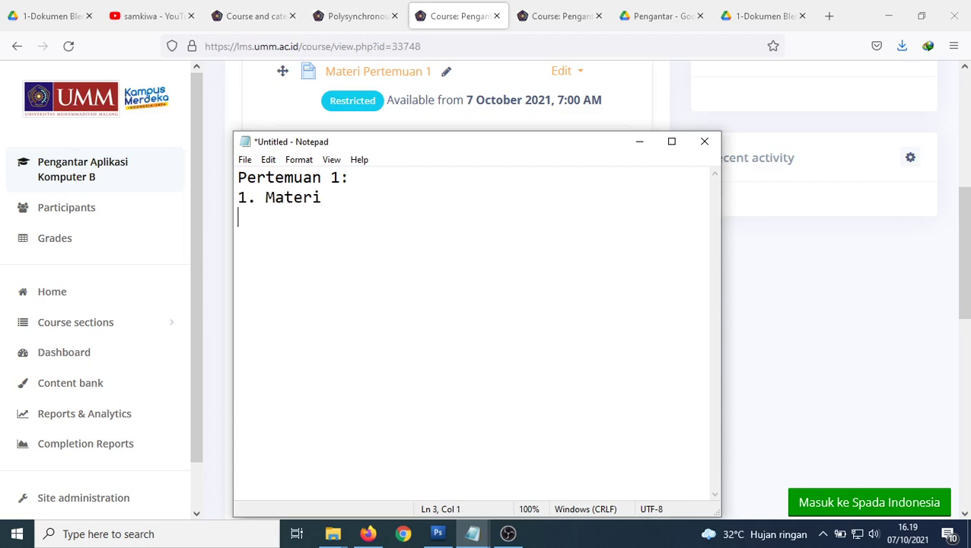
Add the items "2. Tugas", "3. Upload Tugas" and "4. Evaluasi" to the list.
{"action": "type", "text": "2. Tugas"}
{"action": "key", "text": "Return"}
{"action": "type", "text": "3 "}
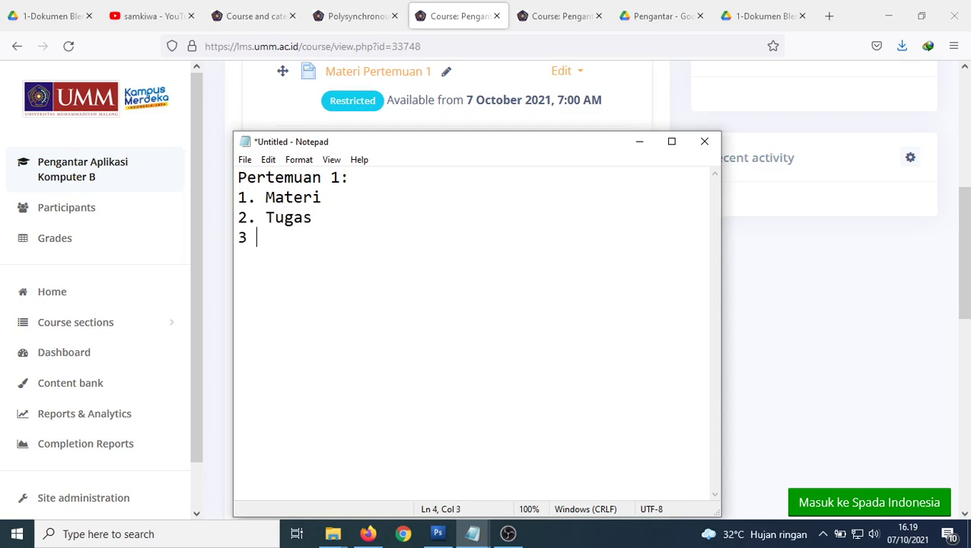
{"action": "type", "text": "Upload "}
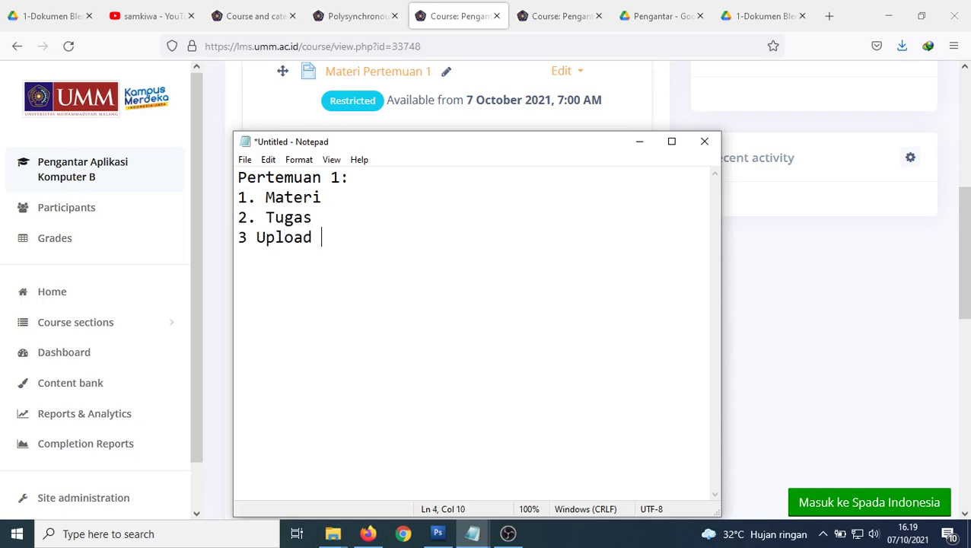
{"action": "type", "text": "Tugas"}
{"action": "key", "text": "Return"}
{"action": "type", "text": "4. "}
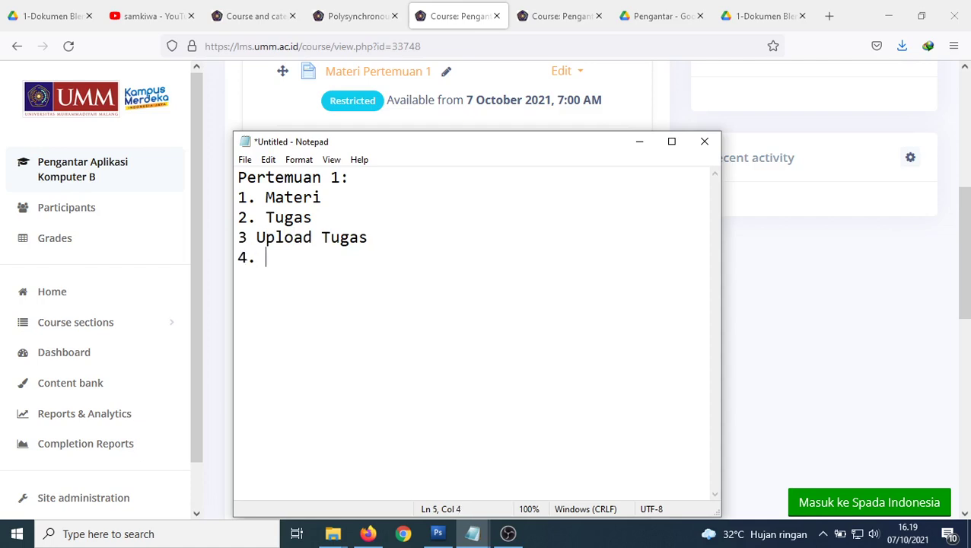
{"action": "type", "text": "Evaluasi"}
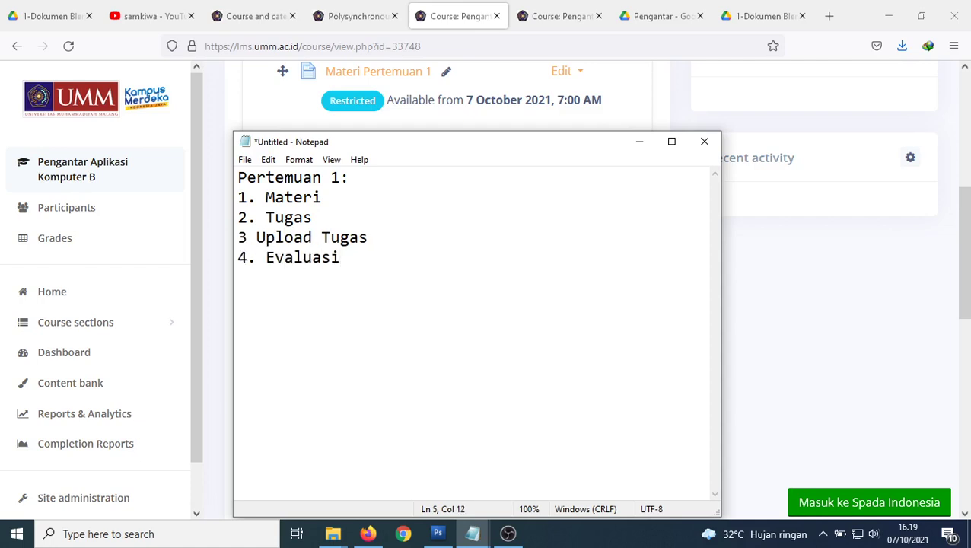
{"action": "left_click", "coordinate": [247, 238]}
{"action": "type", "text": "."}
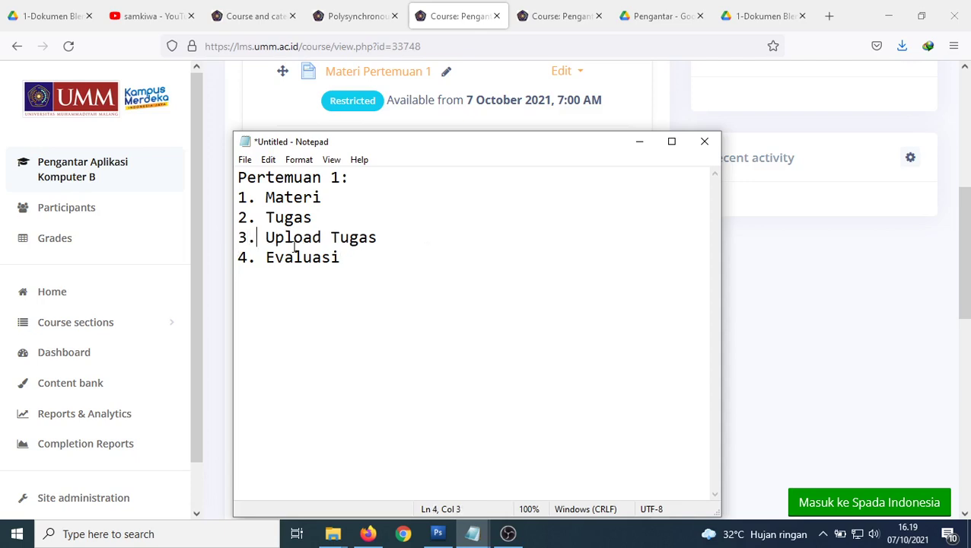
Append "Pertemuan 1" to each of the four list items.
{"action": "left_click", "coordinate": [265, 218]}
{"action": "left_click", "coordinate": [323, 201]}
{"action": "type", "text": "Pertemuan "}
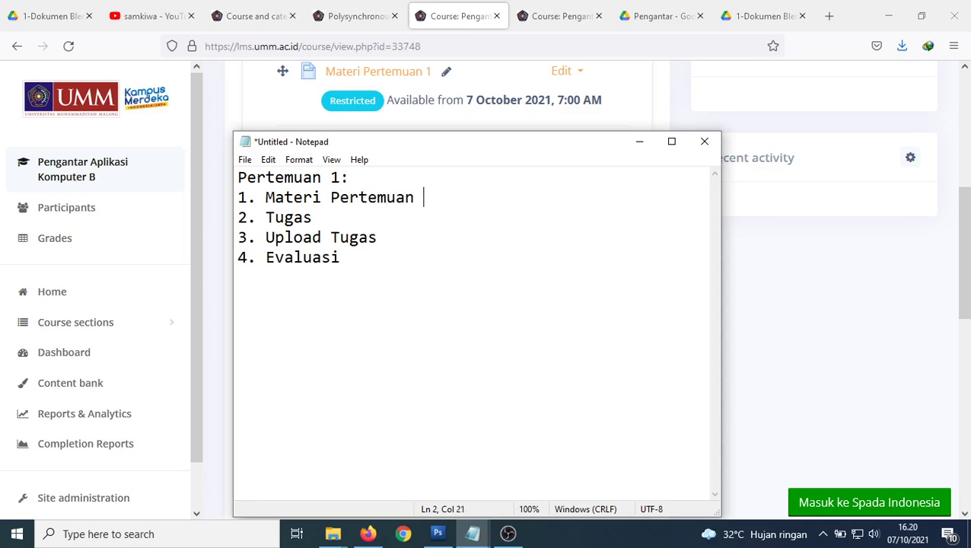
{"action": "type", "text": "1"}
{"action": "left_click", "coordinate": [336, 222]}
{"action": "type", "text": "Pertemuan 1"}
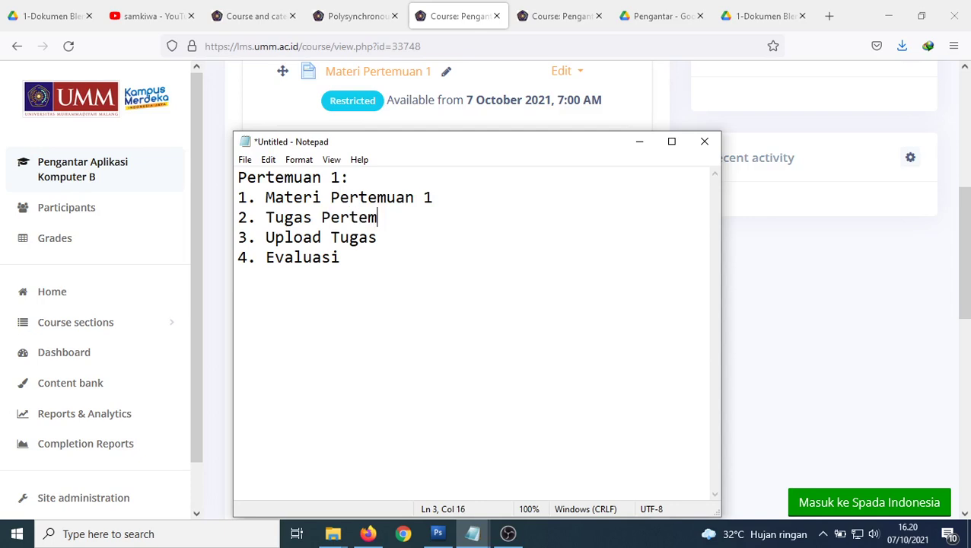
{"action": "left_click", "coordinate": [398, 238]}
{"action": "type", "text": "Pertemuan 1"}
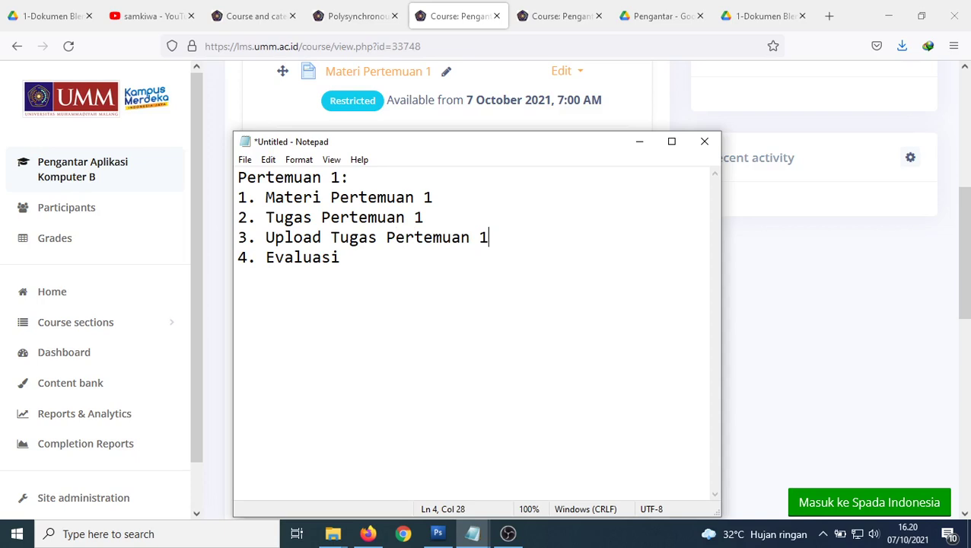
{"action": "left_click", "coordinate": [349, 261]}
{"action": "type", "text": "Pertemuan 1"}
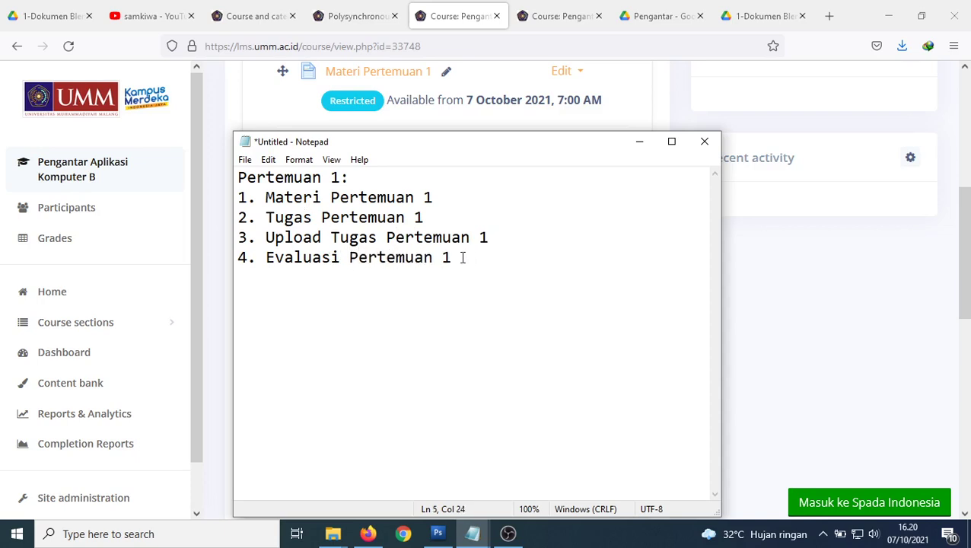
Compare the Notepad list with the Pertemuan 1 activities in the Pengantar Aplikasi Komputer B course in the browser.
{"action": "left_click_drag", "start_coordinate": [453, 257], "coordinate": [417, 218]}
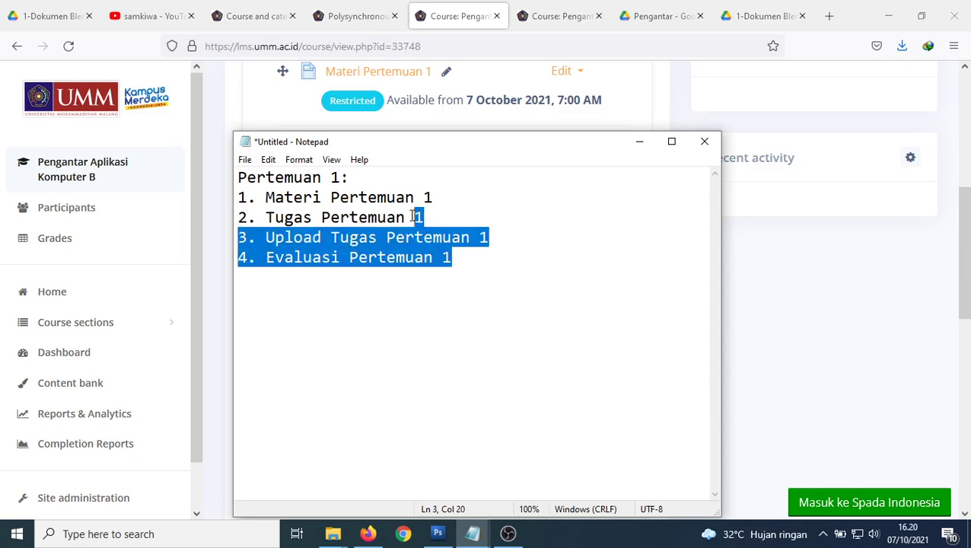
{"action": "left_click", "coordinate": [461, 223]}
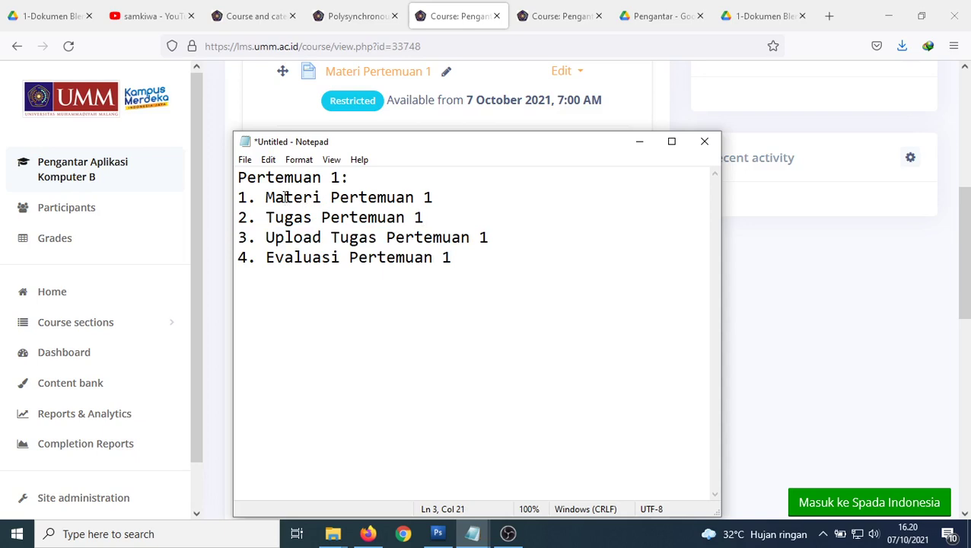
{"action": "left_click", "coordinate": [440, 17]}
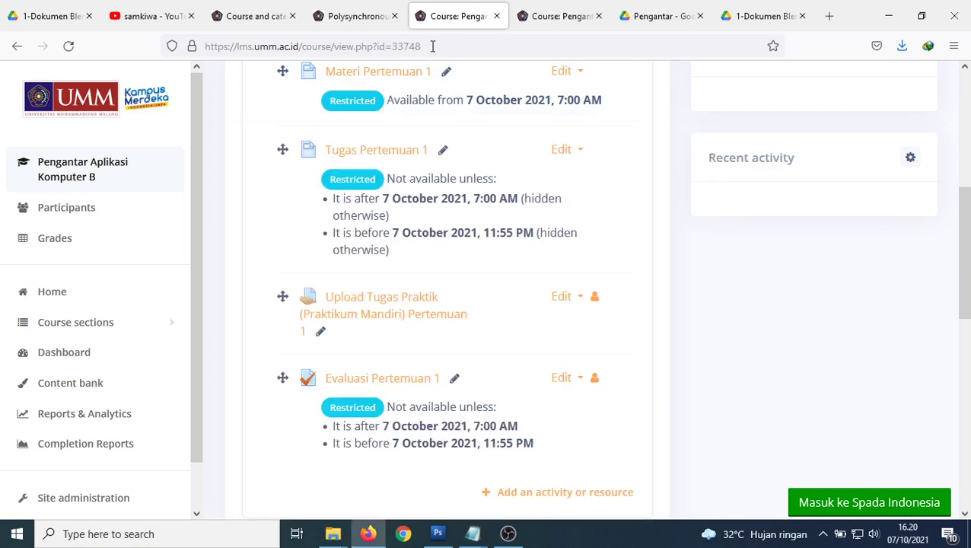
{"action": "scroll", "coordinate": [444, 273], "scroll_direction": "up", "scroll_amount": 1}
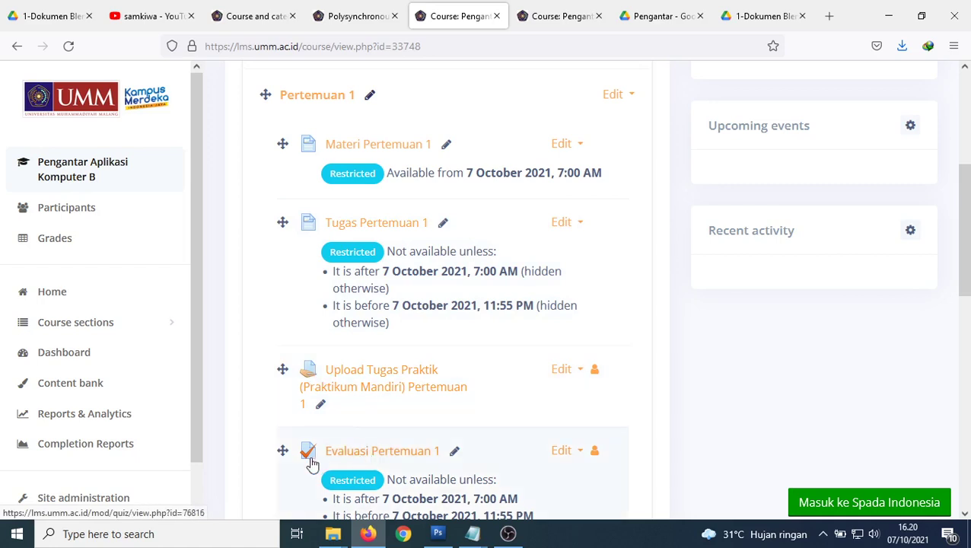
Start adding a Page resource to the Pertemuan 1 section of the Pengantar Aplikasi Komputer C course.
{"action": "left_click", "coordinate": [570, 19]}
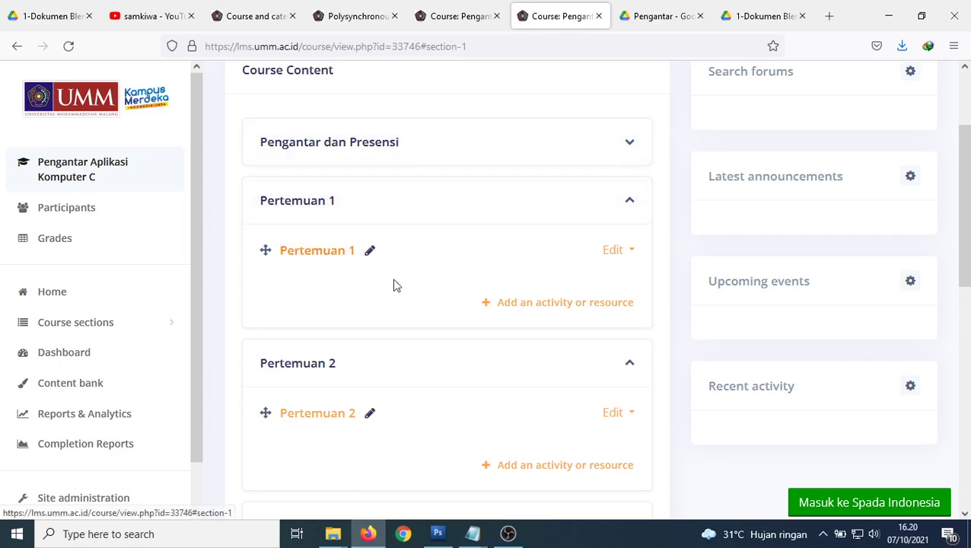
{"action": "left_click", "coordinate": [537, 304]}
{"action": "scroll", "coordinate": [466, 329], "scroll_direction": "down", "scroll_amount": 2}
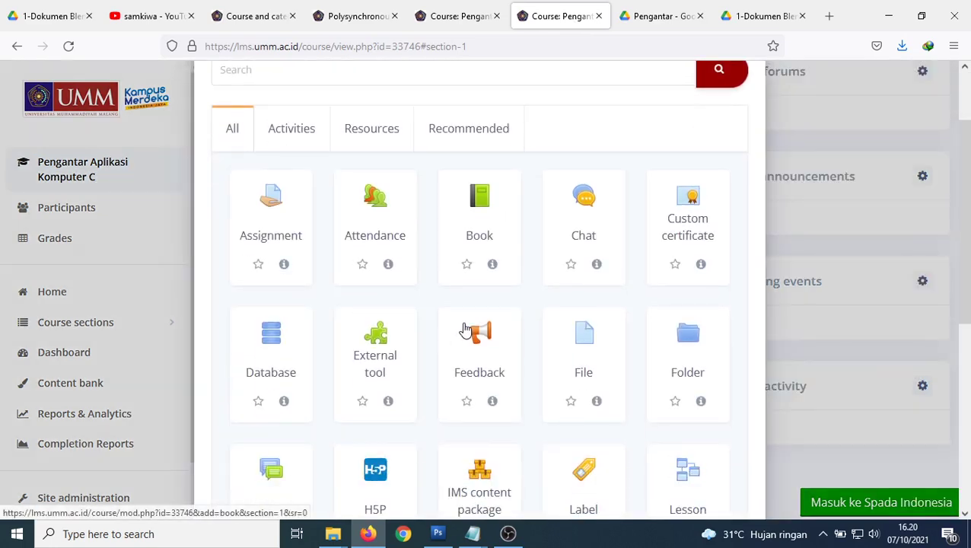
{"action": "scroll", "coordinate": [330, 297], "scroll_direction": "down", "scroll_amount": 2}
{"action": "scroll", "coordinate": [330, 297], "scroll_direction": "down", "scroll_amount": 2}
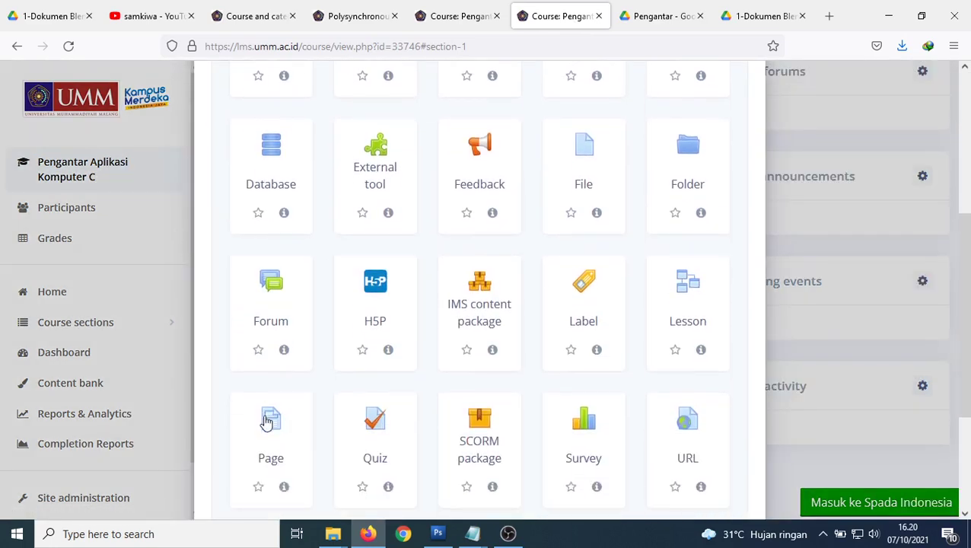
{"action": "left_click", "coordinate": [296, 422]}
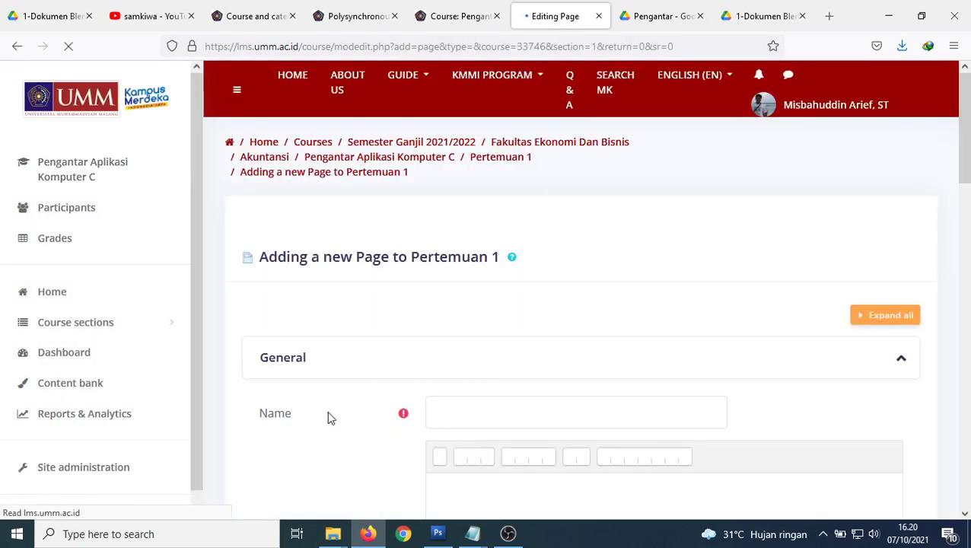
{"action": "scroll", "coordinate": [330, 418], "scroll_direction": "down", "scroll_amount": 2}
Copy "Materi Pertemuan 1" from the Notepad list and use it as the new page's name.
{"action": "mouse_move", "coordinate": [473, 533]}
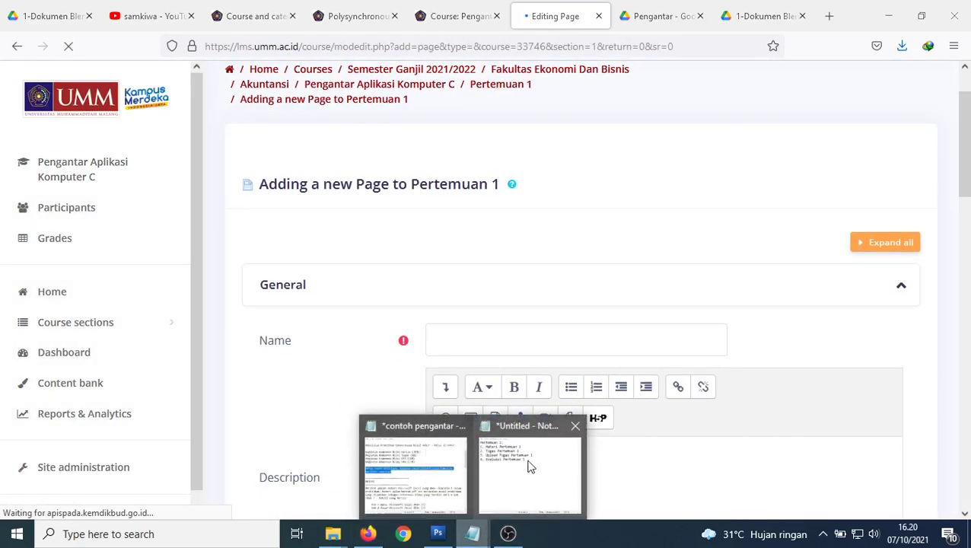
{"action": "left_click", "coordinate": [527, 464]}
{"action": "left_click_drag", "start_coordinate": [265, 197], "coordinate": [437, 204]}
{"action": "key", "text": "ctrl+c"}
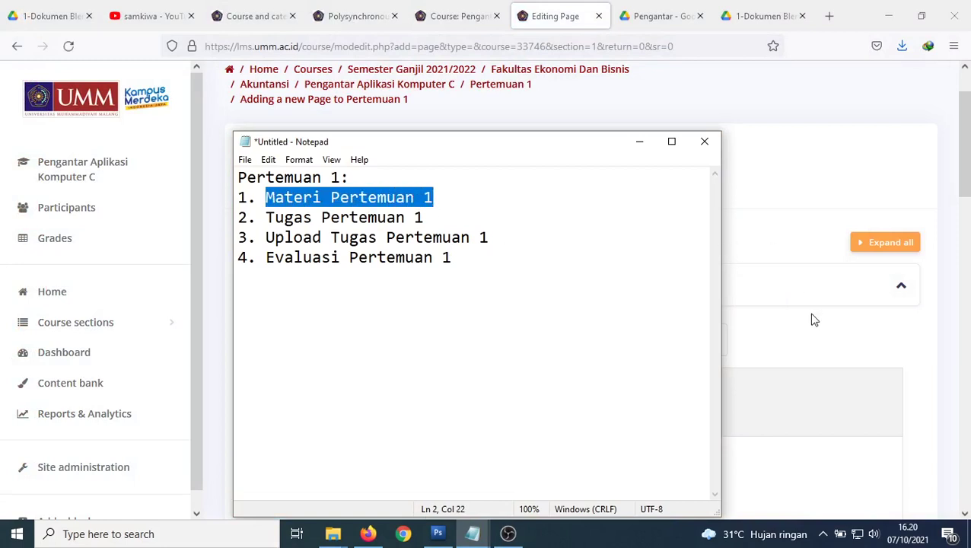
{"action": "left_click", "coordinate": [951, 316]}
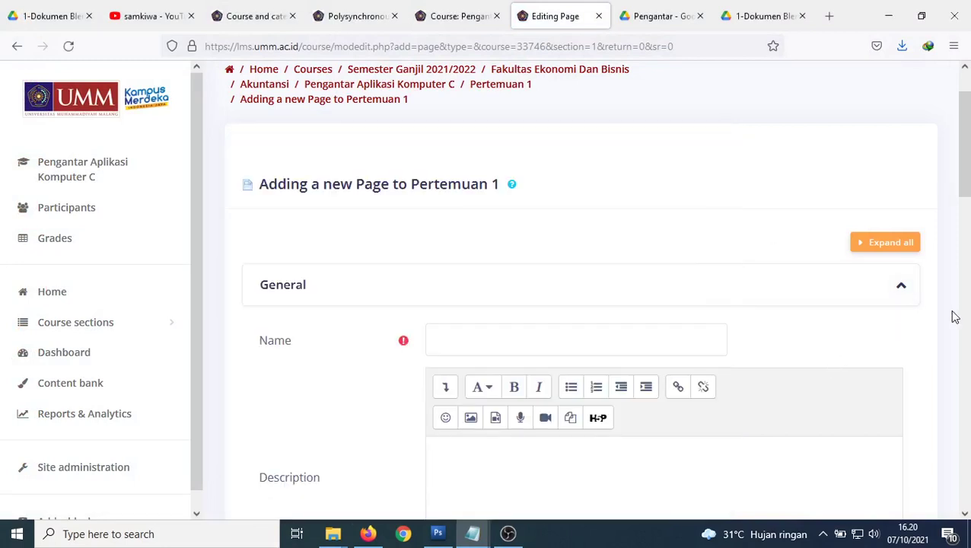
{"action": "left_click", "coordinate": [465, 338]}
{"action": "key", "text": "ctrl+v"}
Copy the Microsoft Excel introduction paragraph under MATERI from the "contoh pengantar" Notepad file into the page content.
{"action": "scroll", "coordinate": [601, 336], "scroll_direction": "down", "scroll_amount": 1}
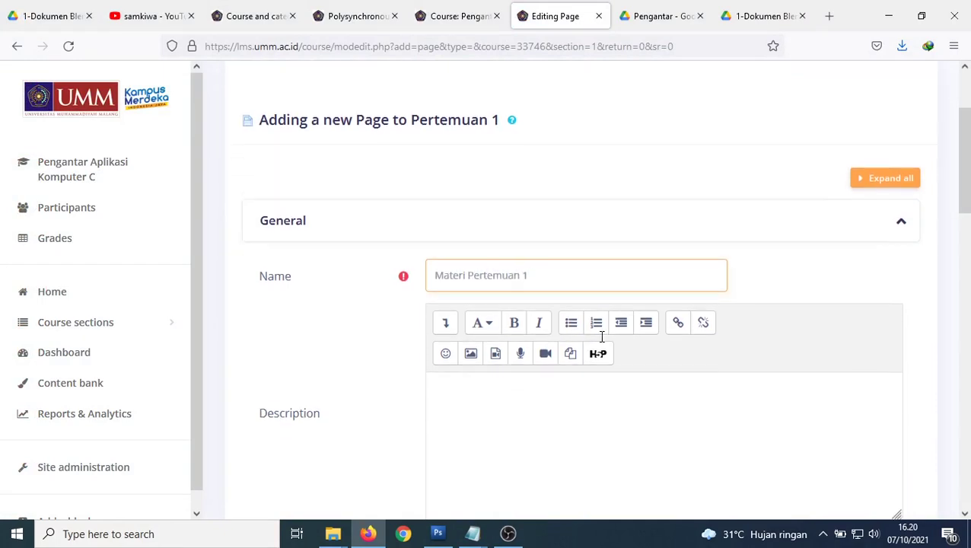
{"action": "scroll", "coordinate": [601, 336], "scroll_direction": "down", "scroll_amount": 2}
{"action": "left_click", "coordinate": [506, 268]}
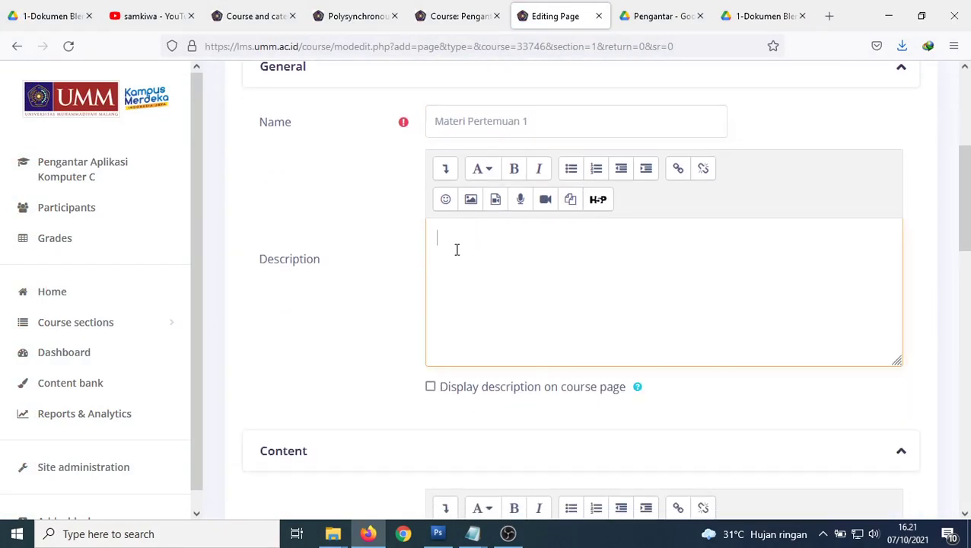
{"action": "scroll", "coordinate": [457, 249], "scroll_direction": "down", "scroll_amount": 5}
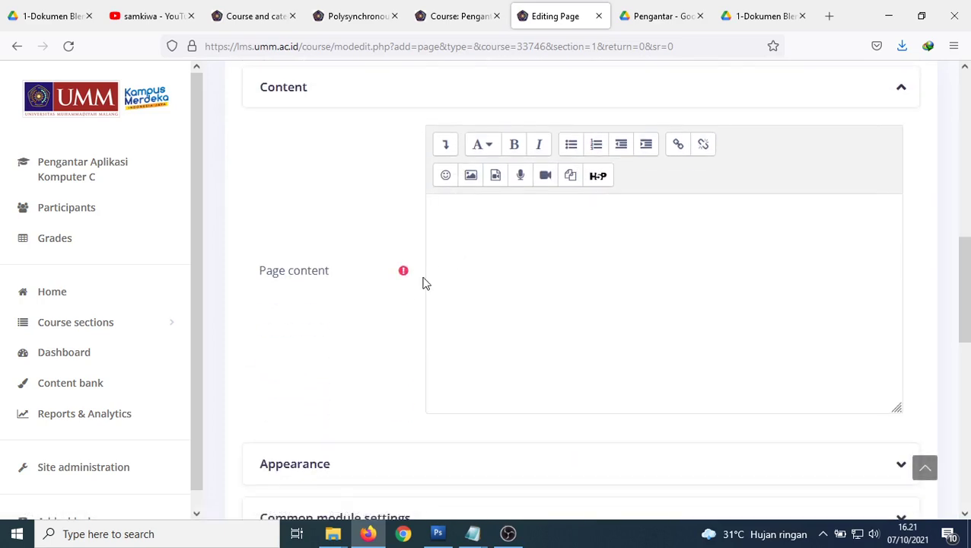
{"action": "left_click", "coordinate": [484, 234]}
{"action": "mouse_move", "coordinate": [480, 537]}
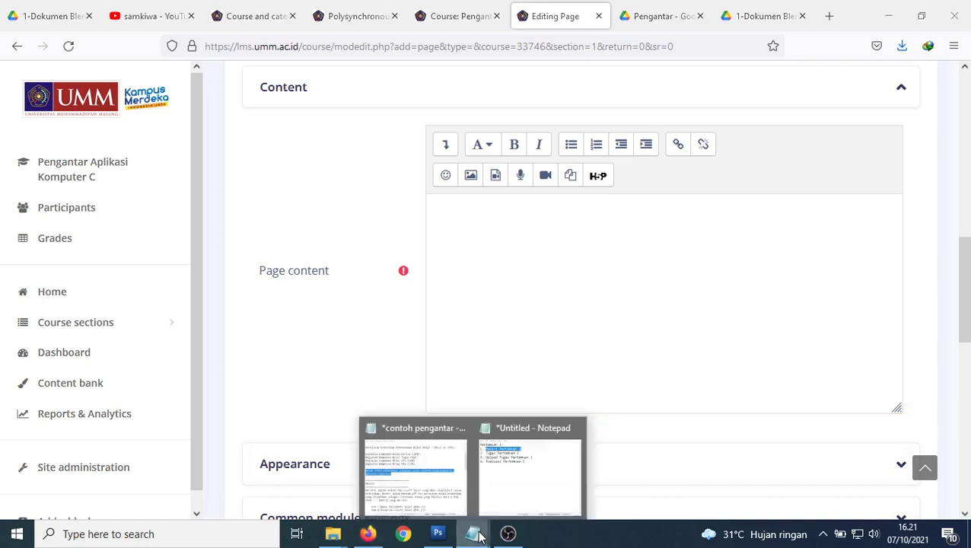
{"action": "left_click", "coordinate": [416, 470]}
{"action": "left_click", "coordinate": [521, 342]}
{"action": "scroll", "coordinate": [521, 342], "scroll_direction": "down", "scroll_amount": 2}
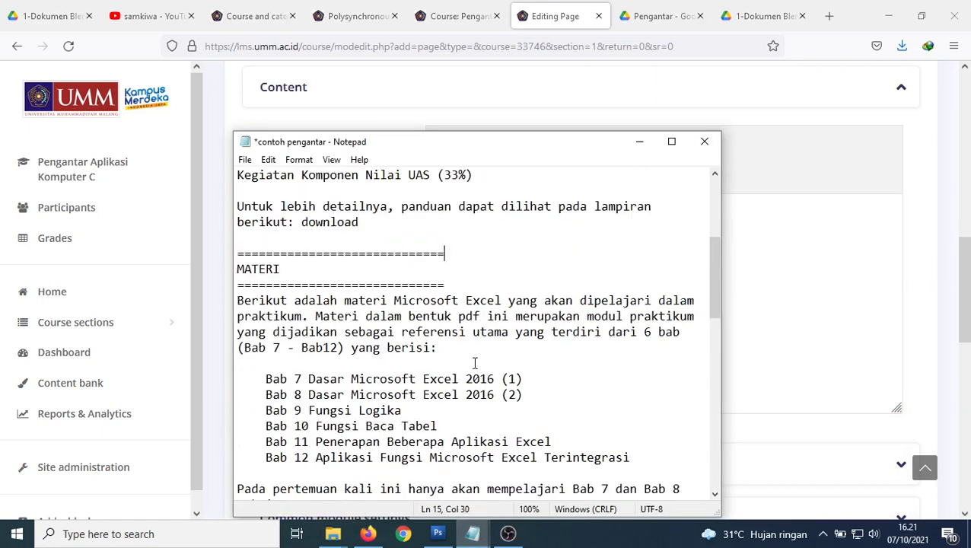
{"action": "left_click", "coordinate": [237, 301]}
{"action": "left_click_drag", "start_coordinate": [237, 301], "coordinate": [470, 266]}
{"action": "key", "text": "ctrl+c"}
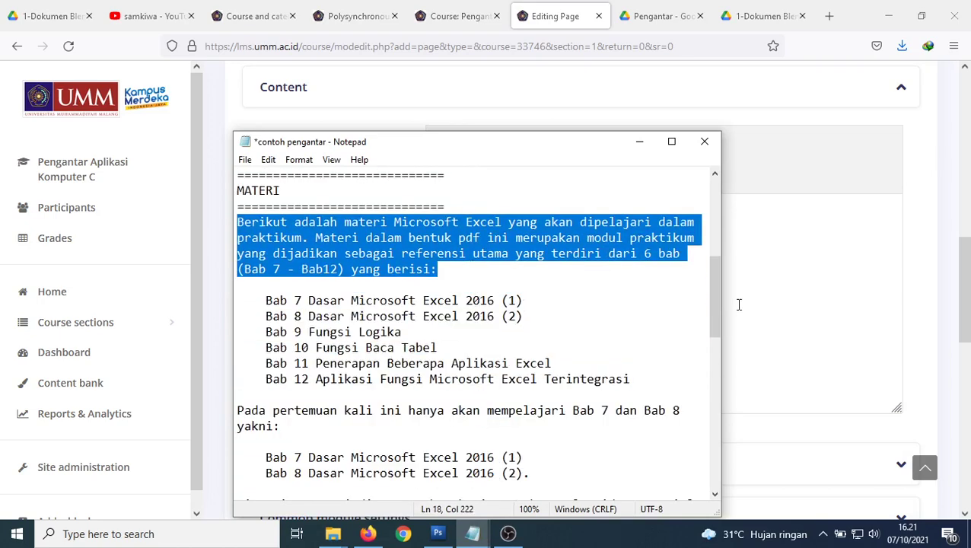
{"action": "left_click", "coordinate": [789, 304]}
{"action": "key", "text": "ctrl+v"}
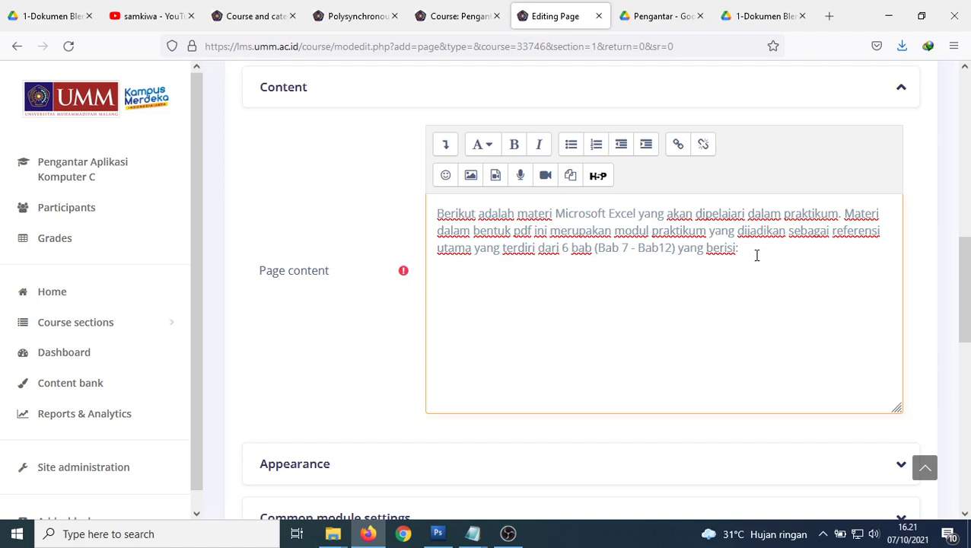
Add the lines "Materi File PDF", "Materi Video dari Drive" and "Materi Video dari Youtube" below the paragraph, separated by blank lines.
{"action": "key", "text": "Return"}
{"action": "type", "text": "Materi File PDF"}
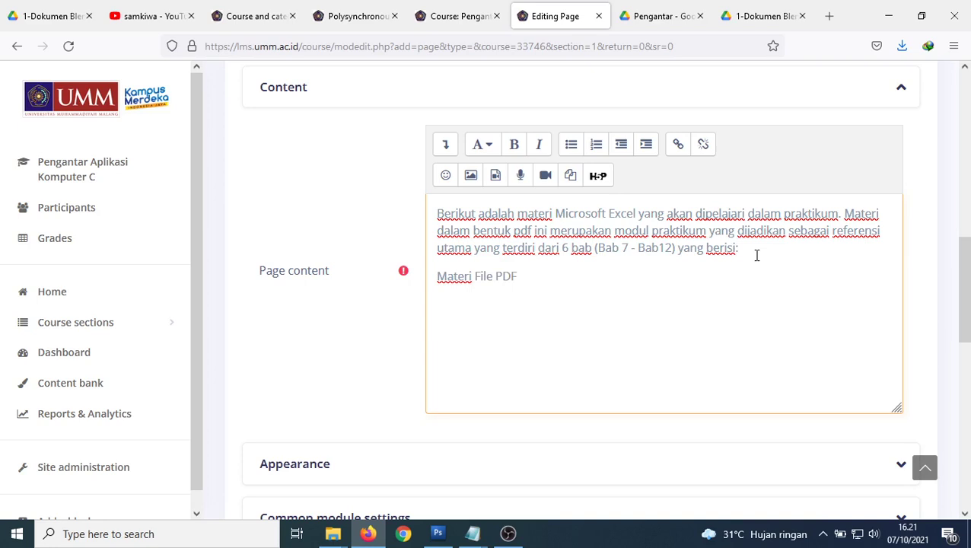
{"action": "key", "text": "Return"}
{"action": "key", "text": "Return"}
{"action": "type", "text": "Materi Video d"}
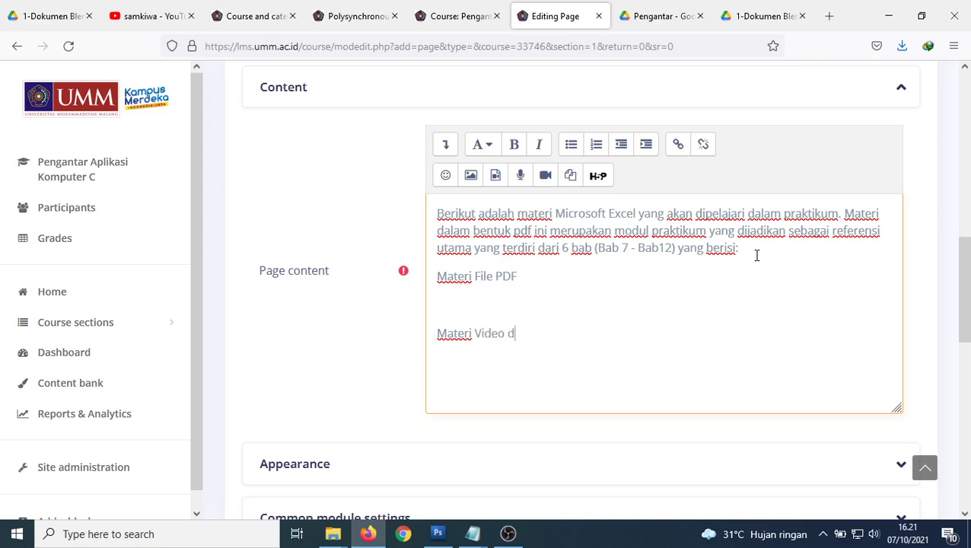
{"action": "type", "text": "ari Drive"}
{"action": "key", "text": "Return"}
{"action": "type", "text": "Mater"}
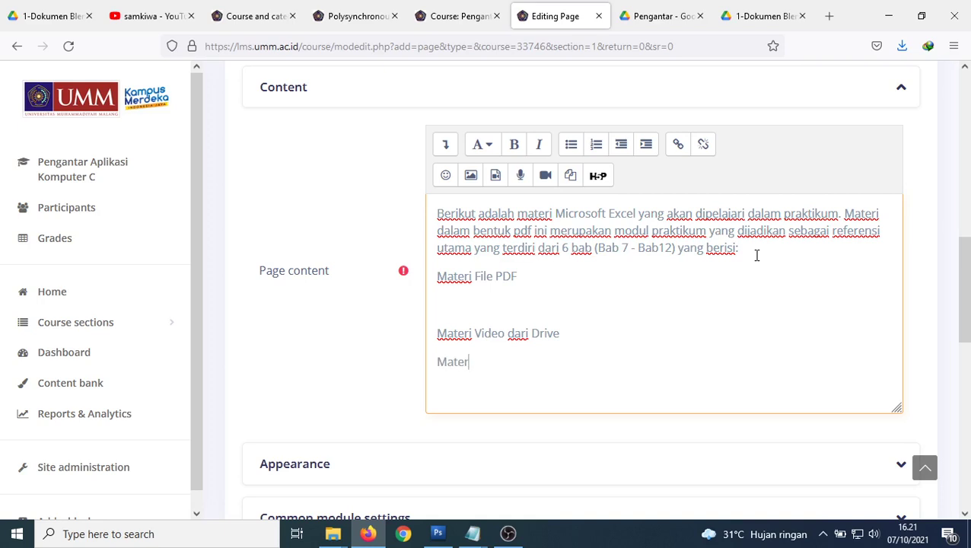
{"action": "type", "text": "i Video dari Youtube"}
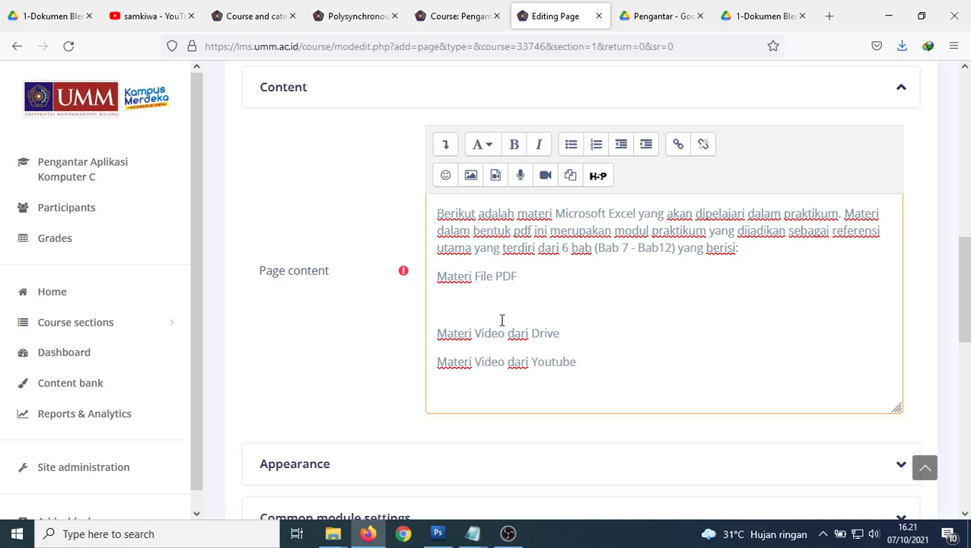
{"action": "left_click", "coordinate": [589, 341]}
{"action": "key", "text": "Return"}
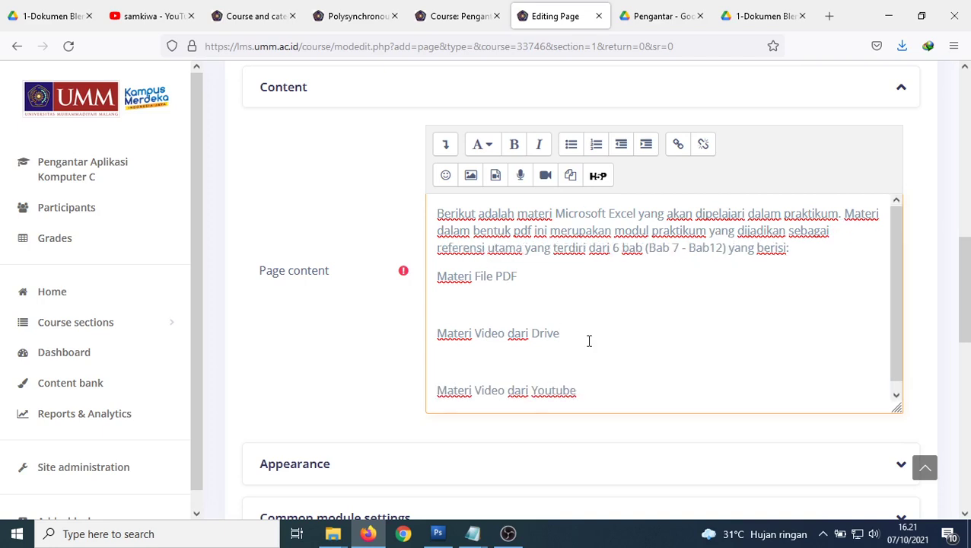
{"action": "left_click", "coordinate": [507, 297]}
{"action": "left_click_drag", "start_coordinate": [479, 275], "coordinate": [518, 277]}
{"action": "left_click_drag", "start_coordinate": [482, 334], "coordinate": [549, 336]}
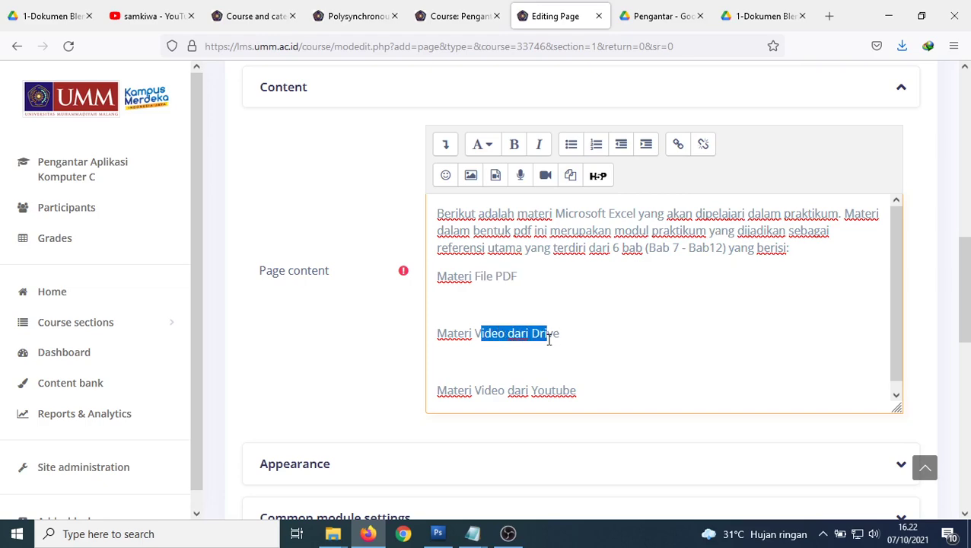
Switch to Google Drive and open the Materi PDF folder inside 6-Aplikom Daring.
{"action": "left_click", "coordinate": [747, 21]}
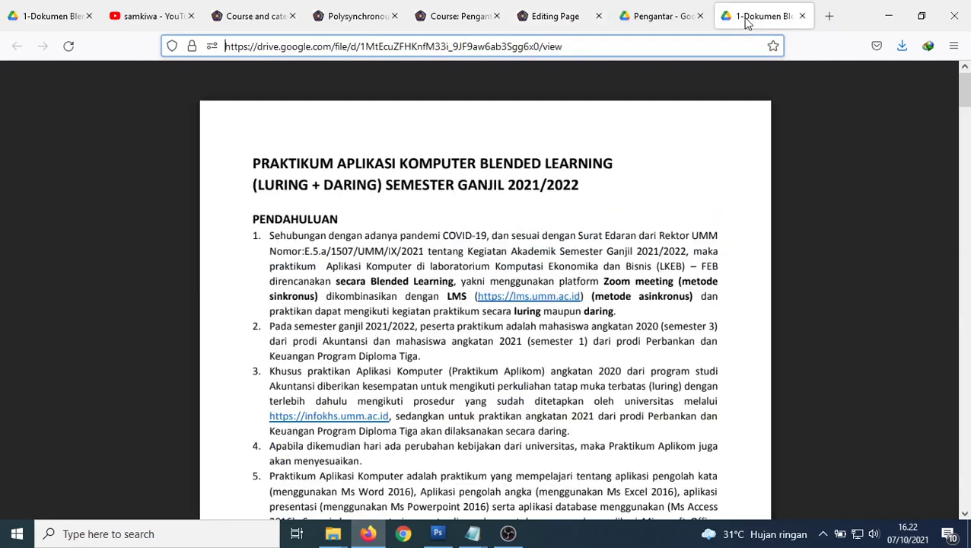
{"action": "left_click", "coordinate": [683, 21]}
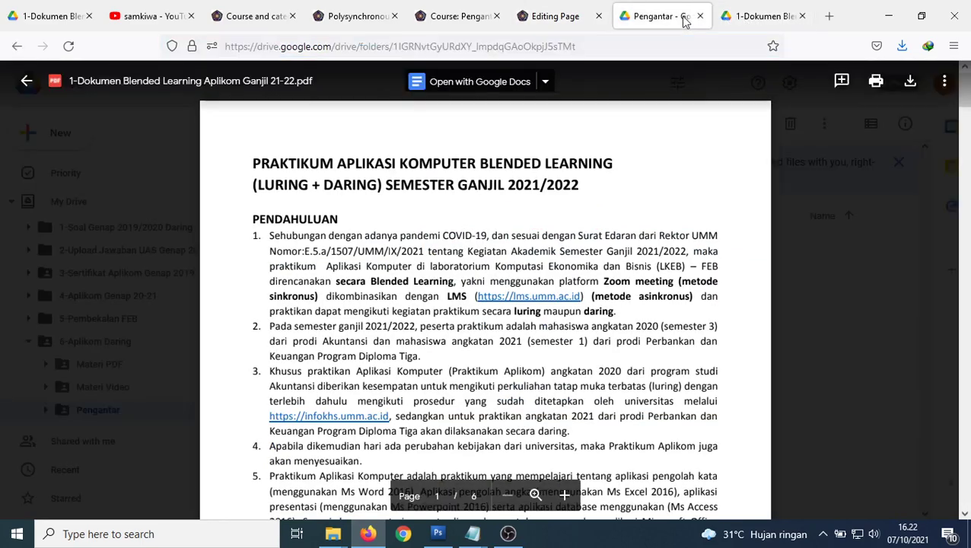
{"action": "left_click", "coordinate": [670, 84]}
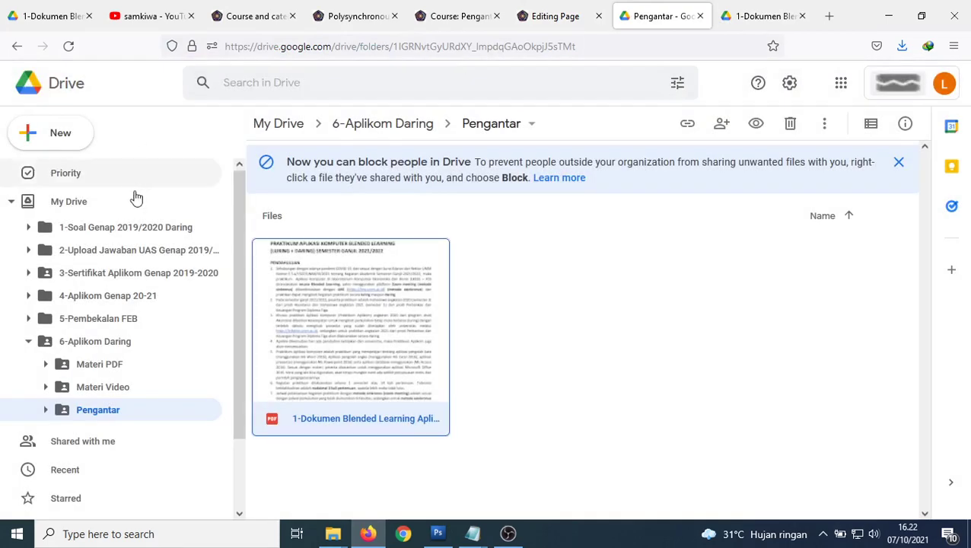
{"action": "left_click", "coordinate": [97, 366]}
{"action": "left_click", "coordinate": [105, 388]}
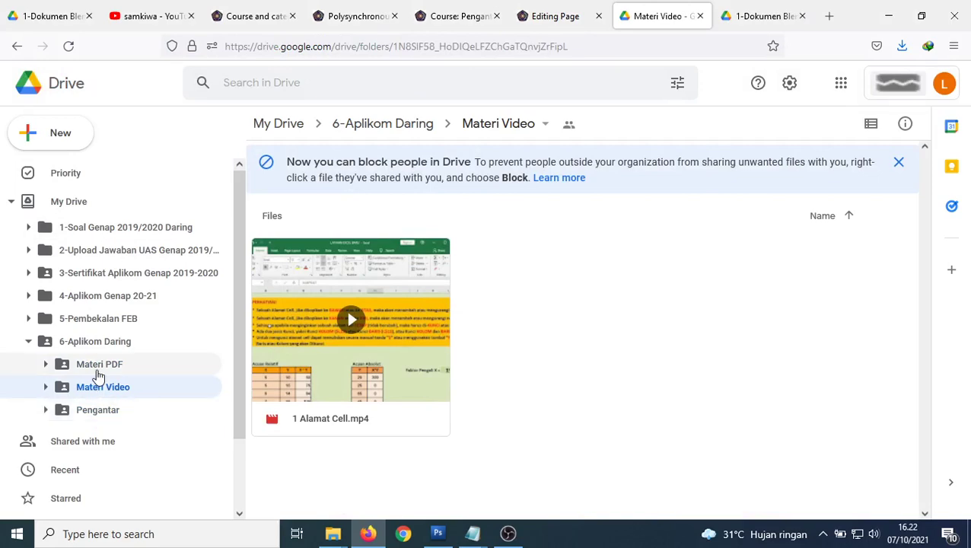
{"action": "left_click", "coordinate": [97, 367]}
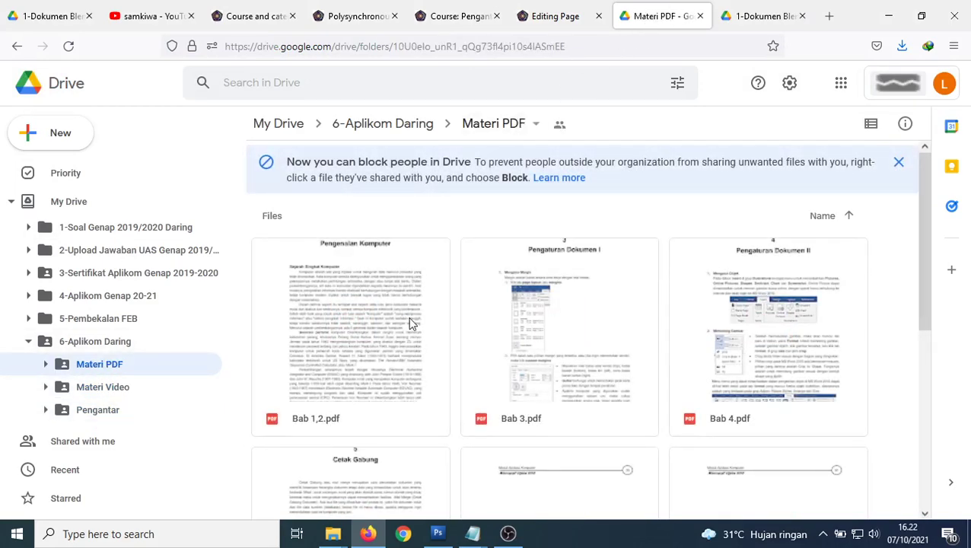
Preview Bab 1,2.pdf and open it in a new window.
{"action": "double_click", "coordinate": [369, 314]}
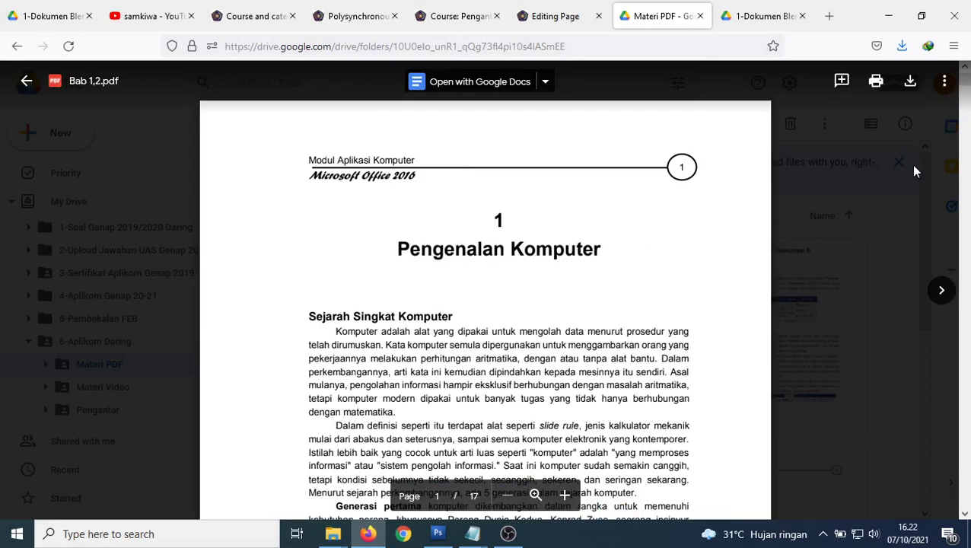
{"action": "left_click", "coordinate": [944, 83]}
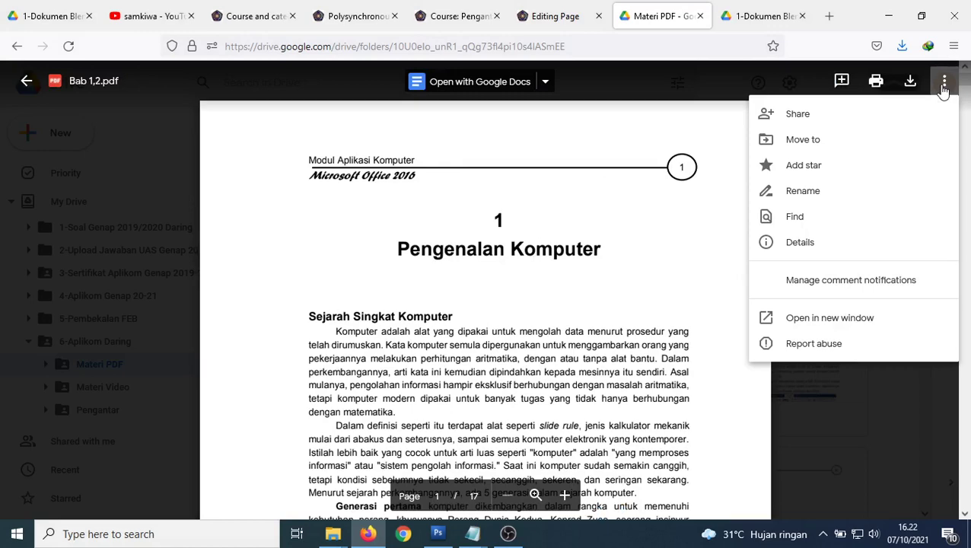
{"action": "left_click", "coordinate": [811, 319]}
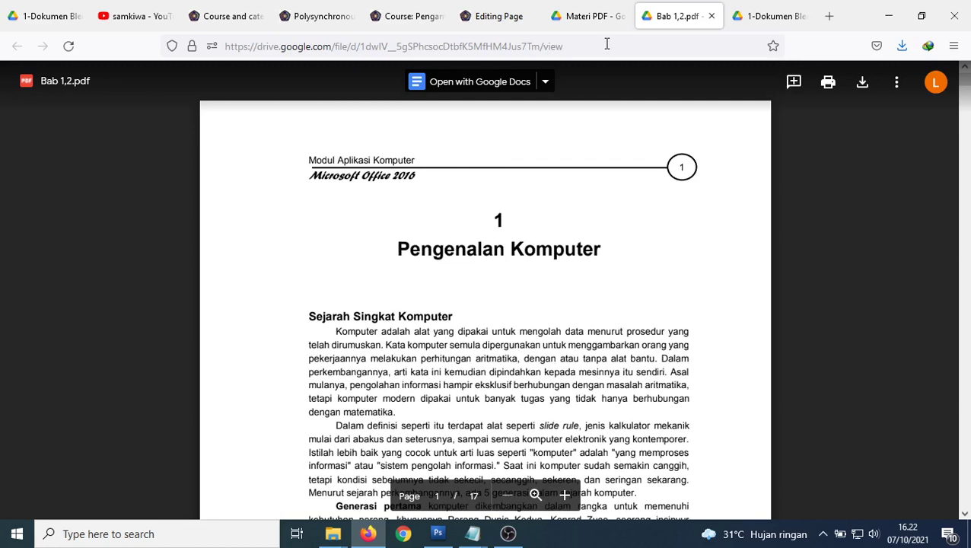
Copy the sharing link of Bab 1,2.pdf and close its separate window.
{"action": "left_click_drag", "start_coordinate": [606, 44], "coordinate": [203, 38]}
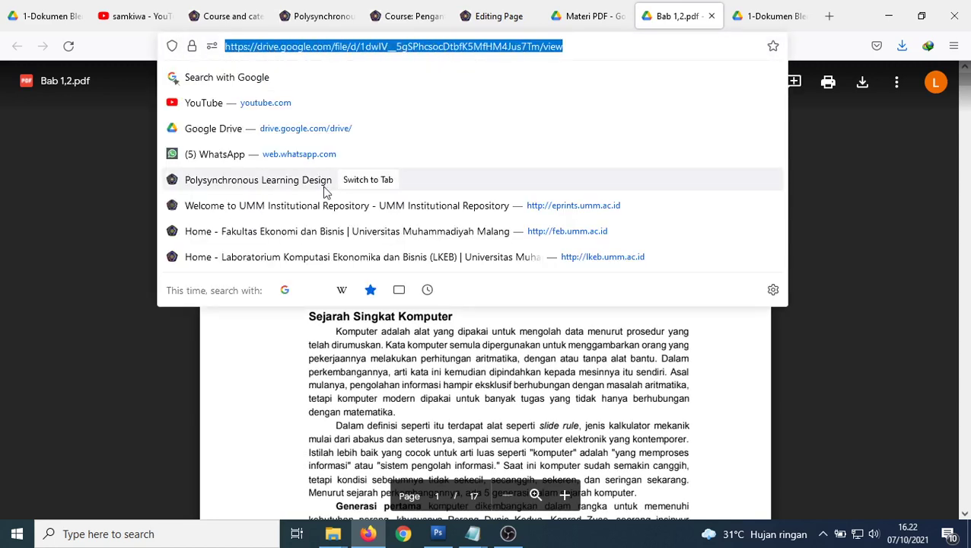
{"action": "key", "text": "Escape"}
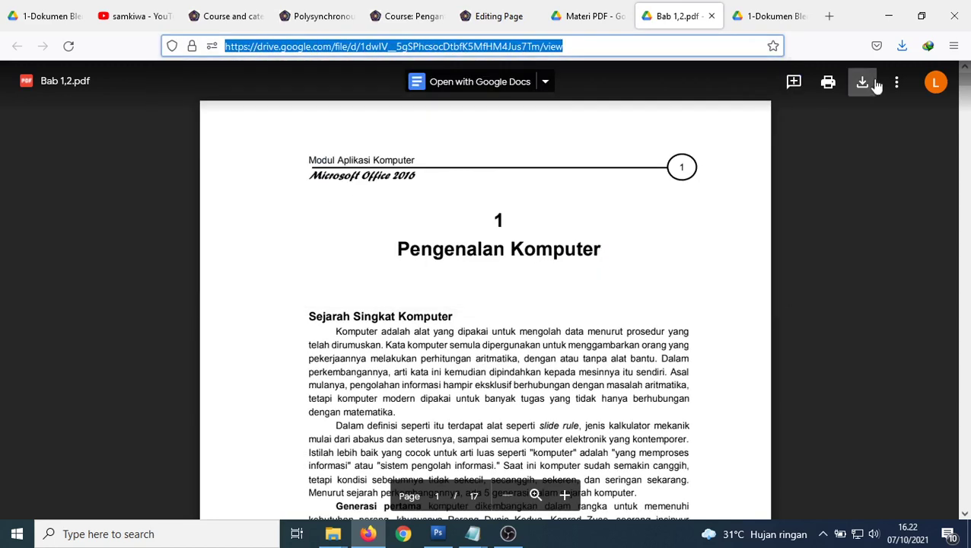
{"action": "left_click", "coordinate": [897, 89]}
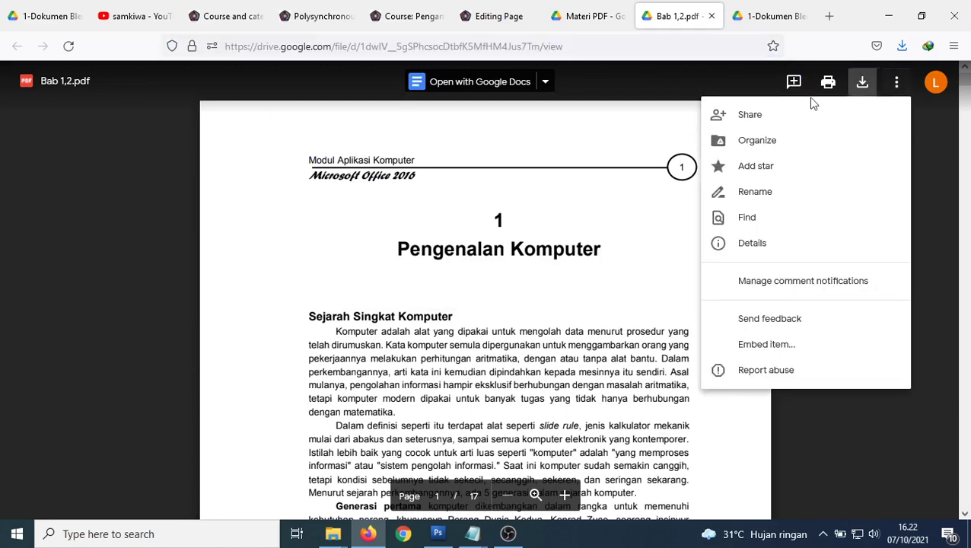
{"action": "left_click", "coordinate": [751, 116]}
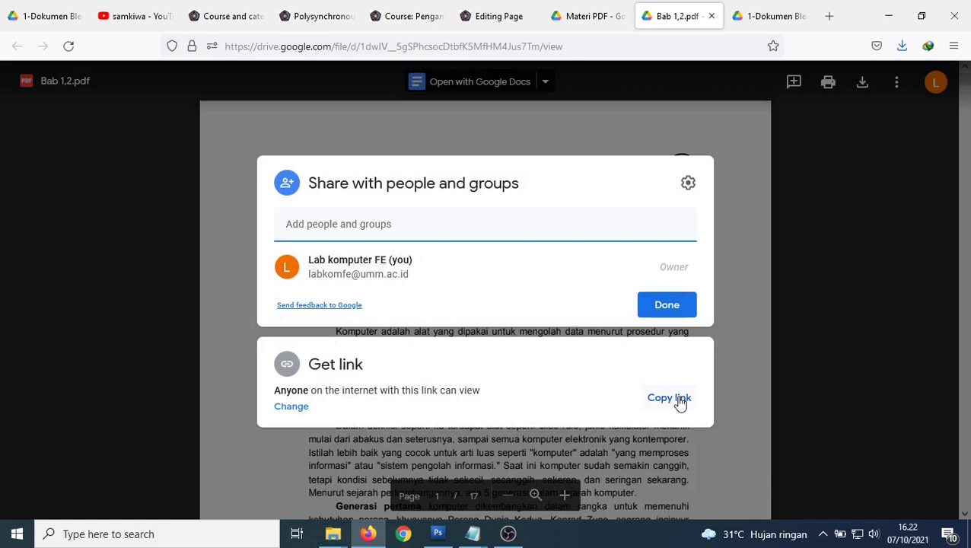
{"action": "left_click", "coordinate": [678, 400]}
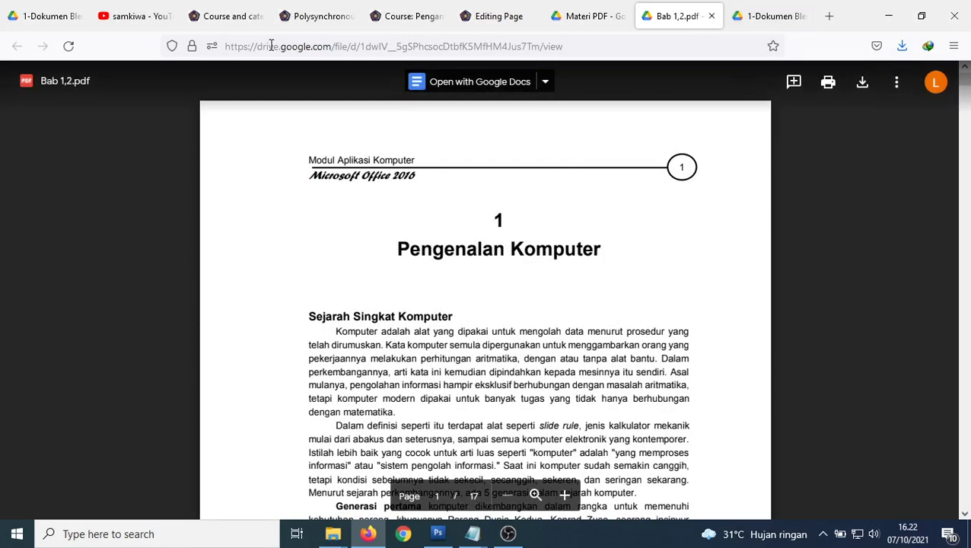
{"action": "left_click", "coordinate": [711, 16]}
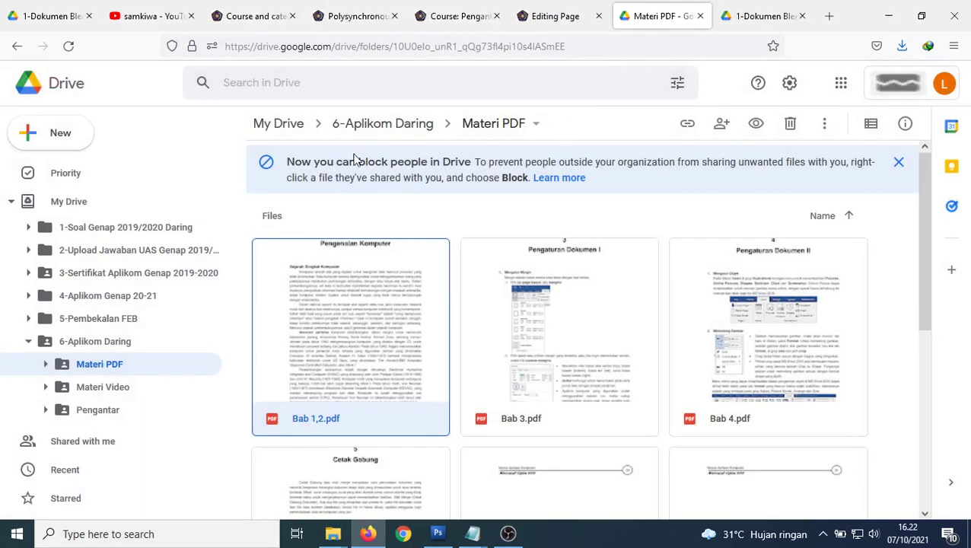
Open Bab 1,2.pdf from the Materi PDF folder in a new window and bring up its HTML embed code.
{"action": "double_click", "coordinate": [343, 325]}
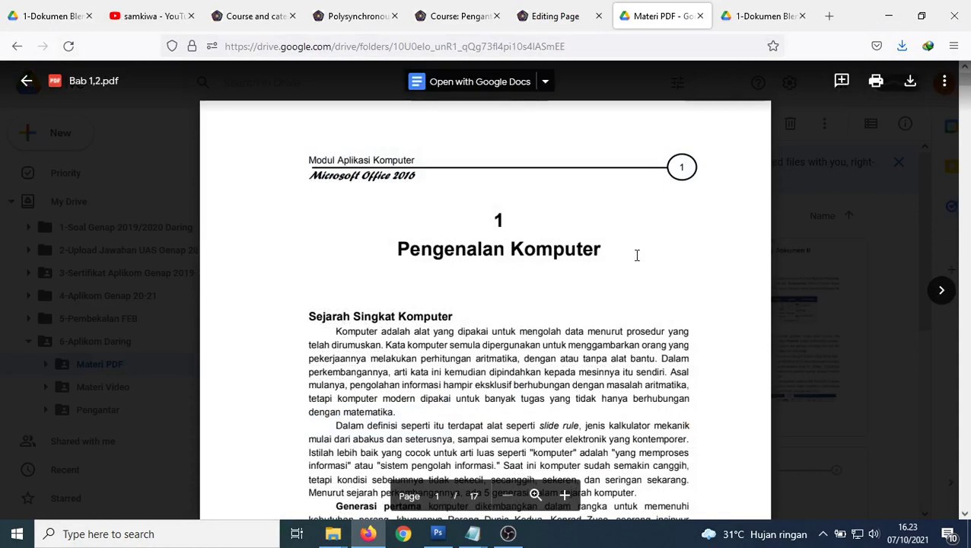
{"action": "left_click", "coordinate": [945, 83]}
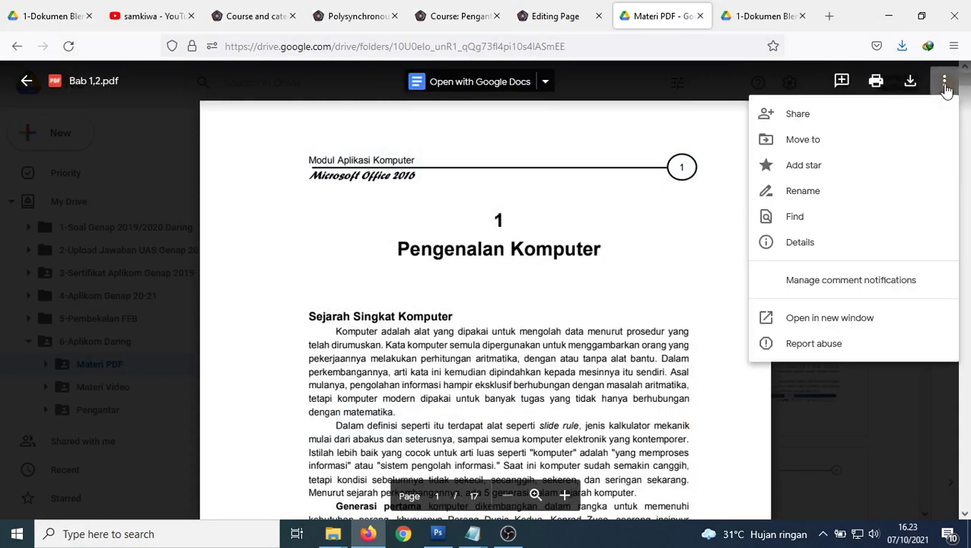
{"action": "left_click", "coordinate": [842, 324]}
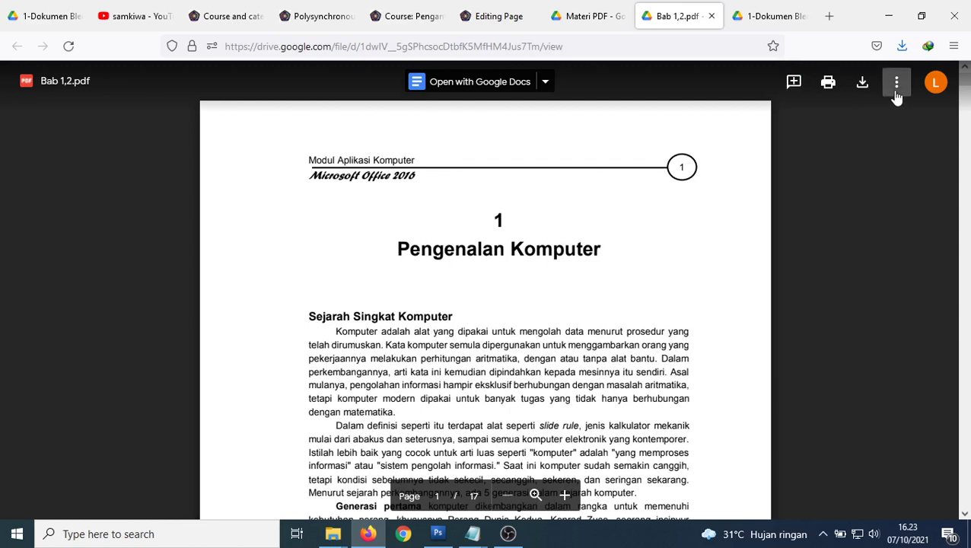
{"action": "left_click", "coordinate": [897, 86]}
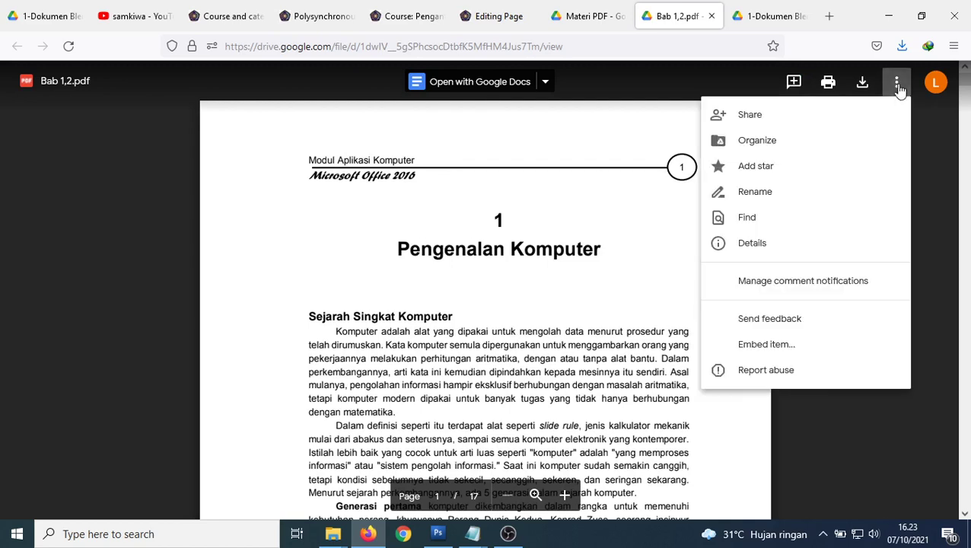
{"action": "left_click", "coordinate": [785, 355]}
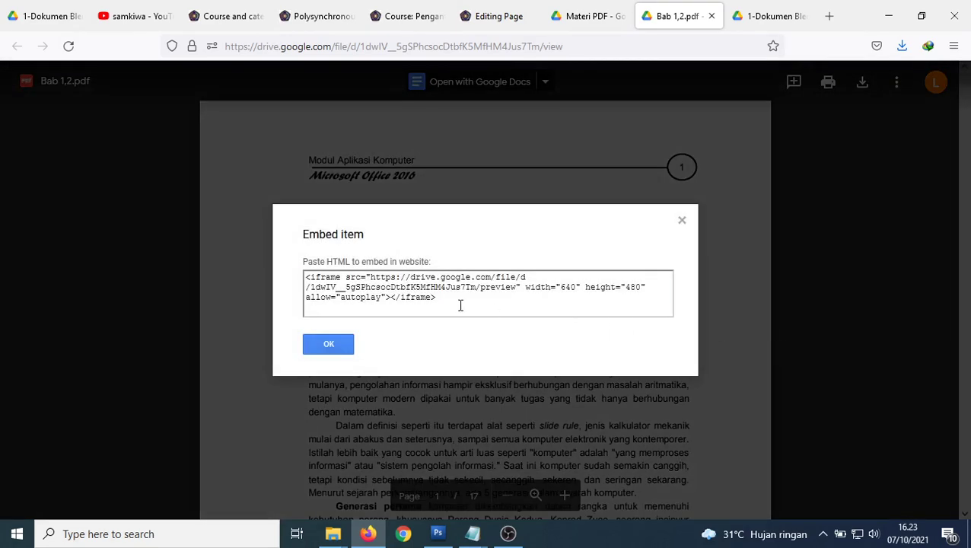
Copy the complete HTML embed code of Bab 1,2.pdf and close its separate window.
{"action": "left_click_drag", "start_coordinate": [459, 305], "coordinate": [297, 275]}
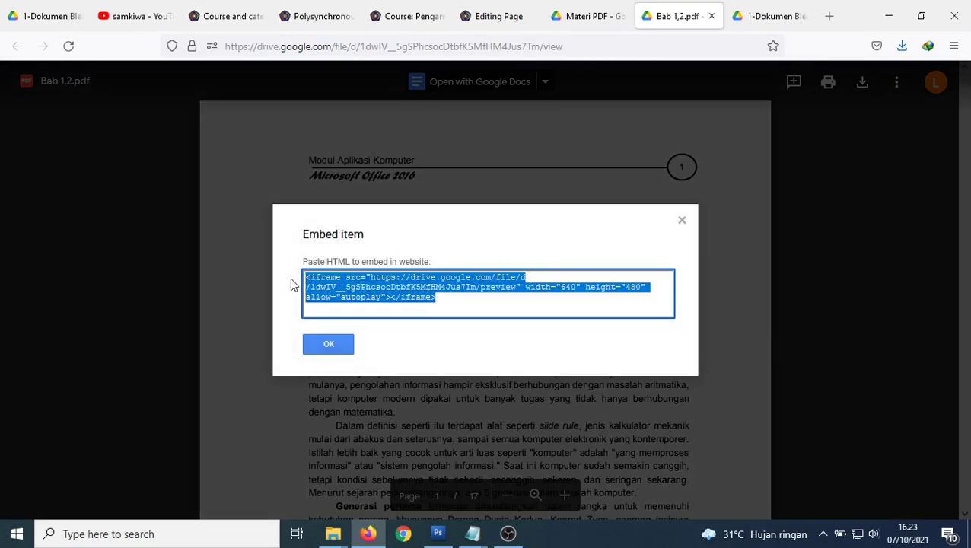
{"action": "left_click", "coordinate": [331, 347]}
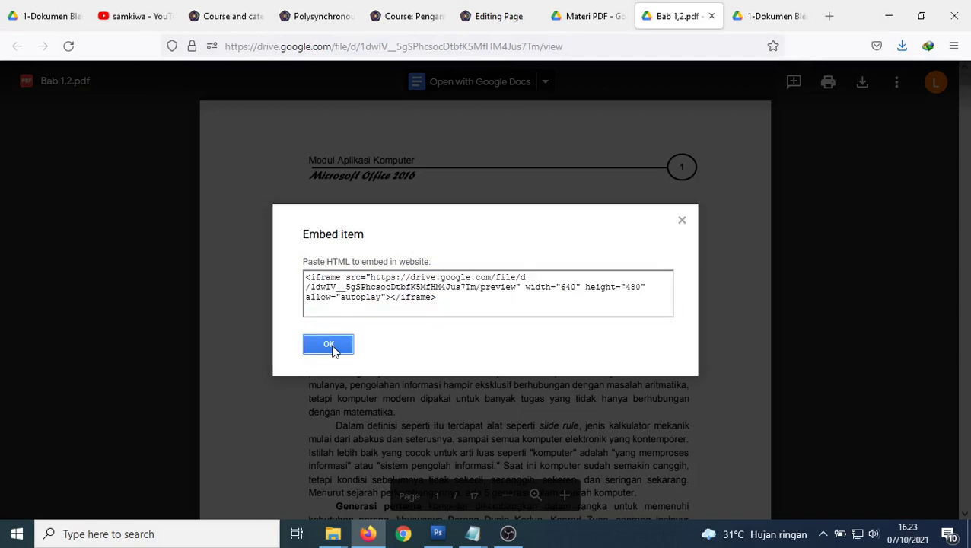
{"action": "left_click", "coordinate": [711, 17]}
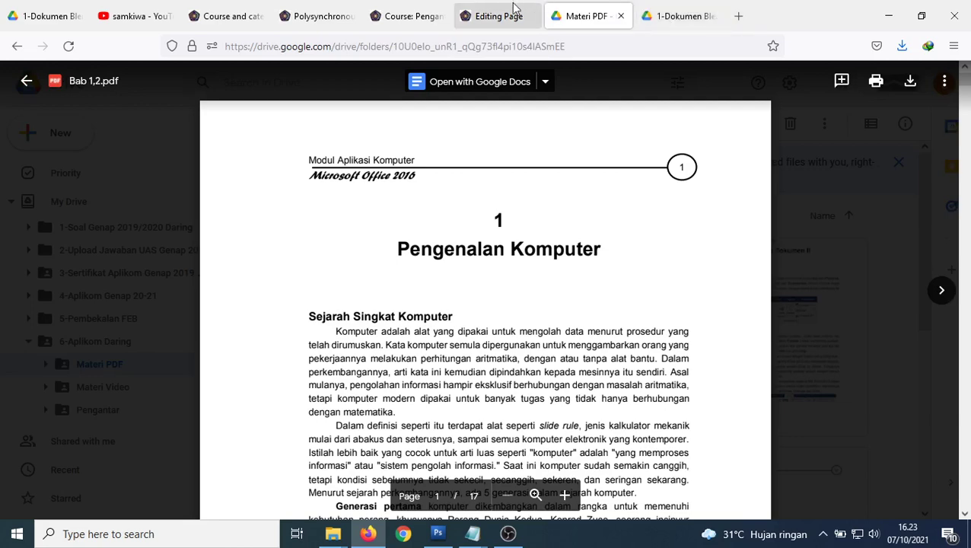
Return to the Materi Pertemuan 1 page being edited and show its page content as HTML source.
{"action": "left_click", "coordinate": [500, 21]}
{"action": "left_click", "coordinate": [572, 344]}
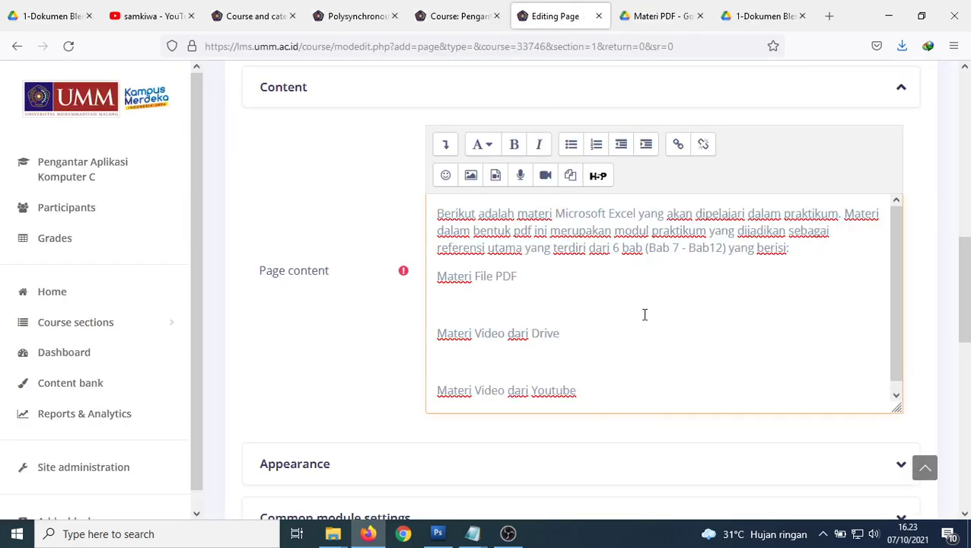
{"action": "left_click", "coordinate": [501, 287]}
{"action": "left_click_drag", "start_coordinate": [518, 276], "coordinate": [440, 267]}
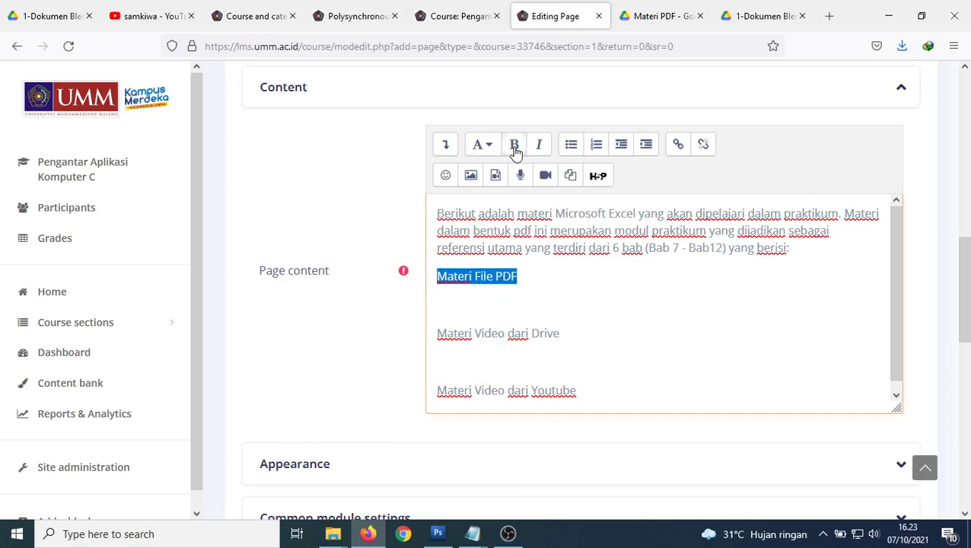
{"action": "left_click", "coordinate": [478, 295]}
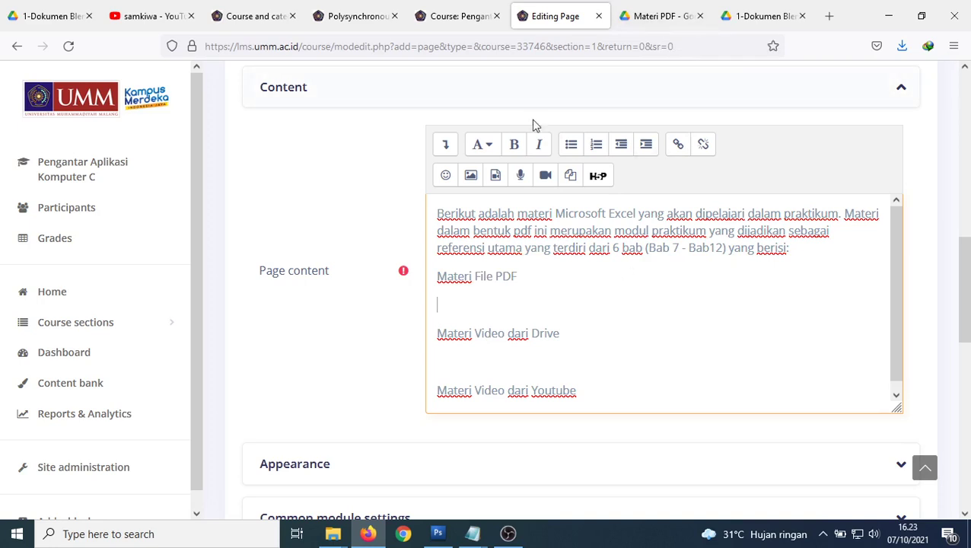
{"action": "left_click", "coordinate": [446, 146]}
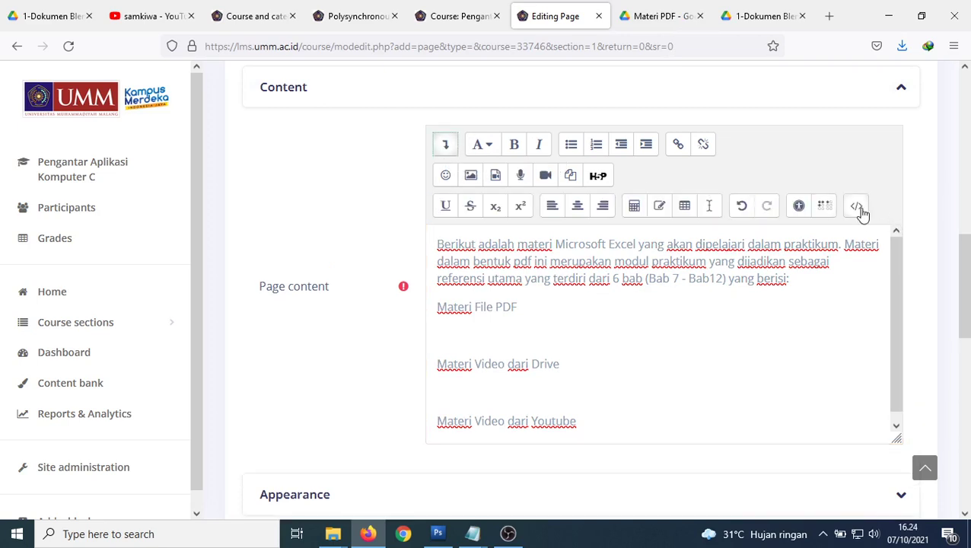
{"action": "left_click", "coordinate": [856, 206]}
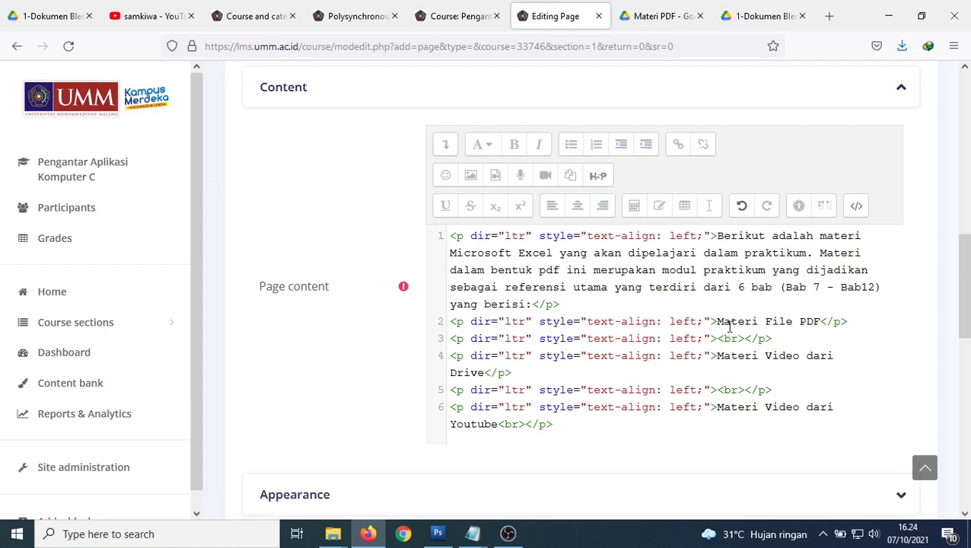
Paste the Bab 1,2.pdf iframe code on a new line below the Materi File PDF paragraph and return to the formatted view.
{"action": "left_click_drag", "start_coordinate": [718, 322], "coordinate": [808, 323]}
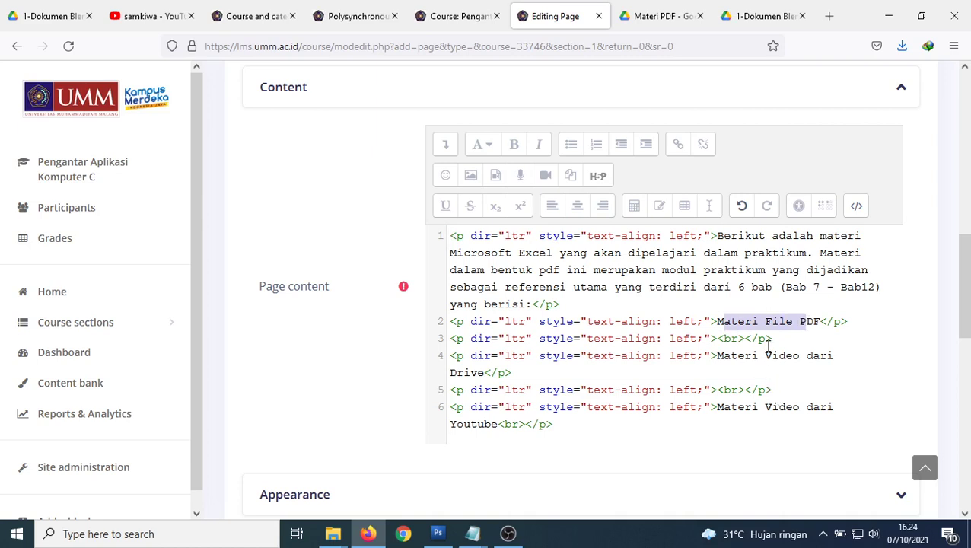
{"action": "left_click", "coordinate": [854, 323]}
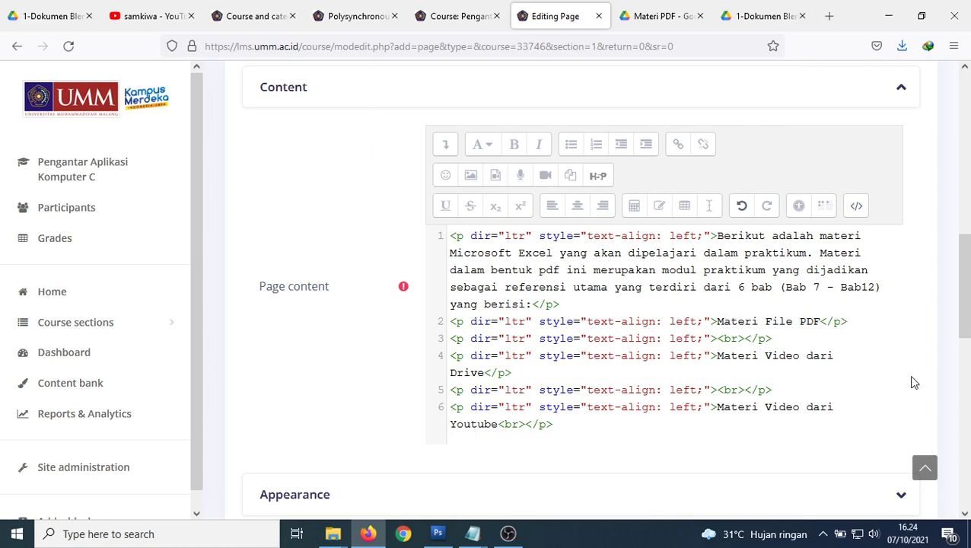
{"action": "key", "text": "Return"}
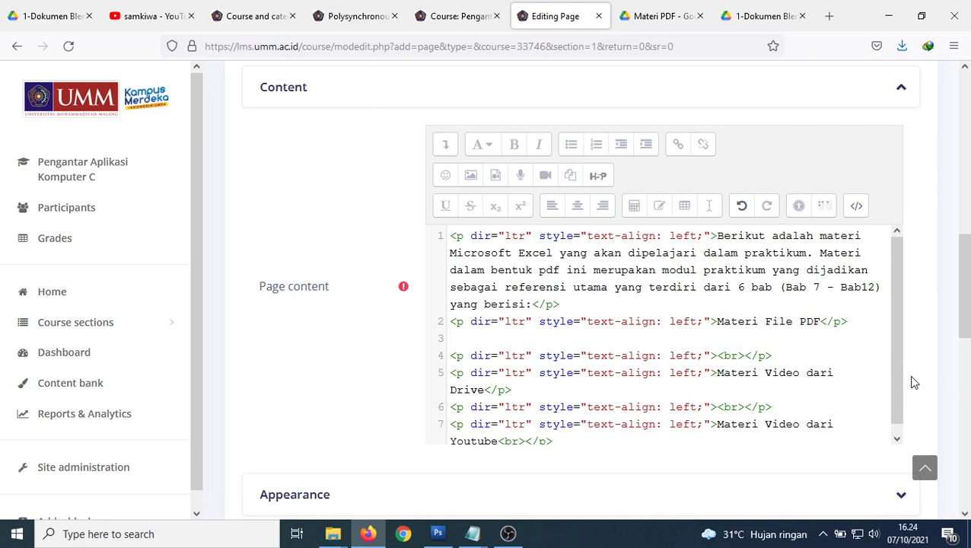
{"action": "key", "text": "ctrl+v"}
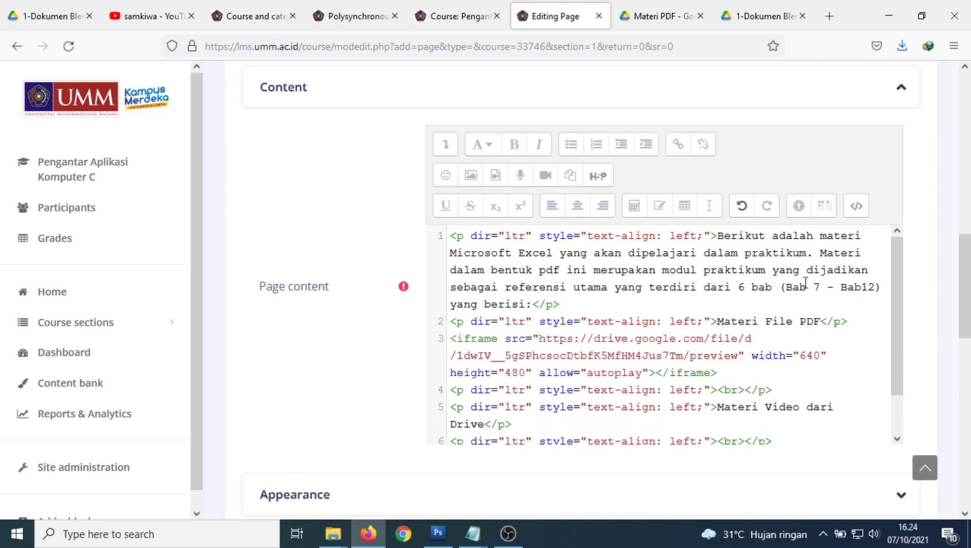
{"action": "left_click_drag", "start_coordinate": [455, 337], "coordinate": [534, 338]}
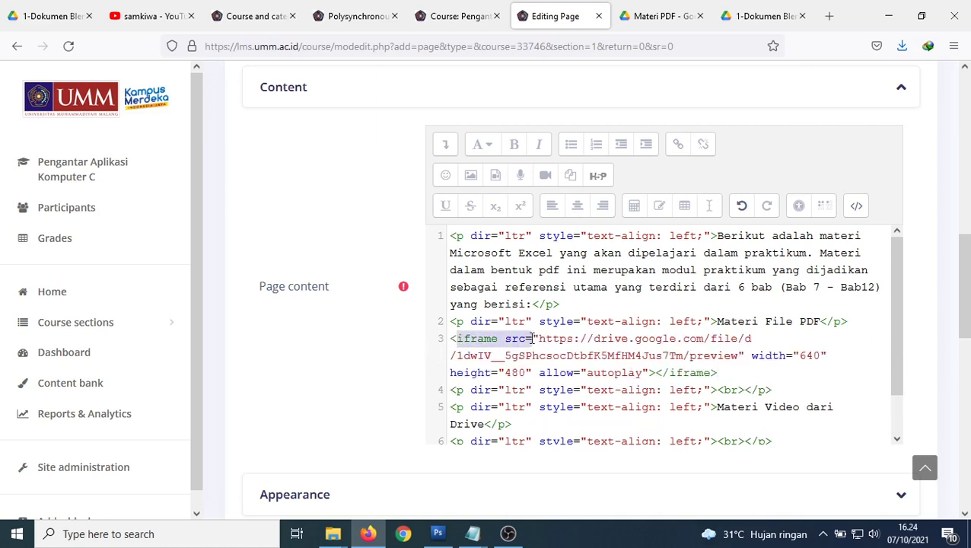
{"action": "left_click", "coordinate": [730, 372]}
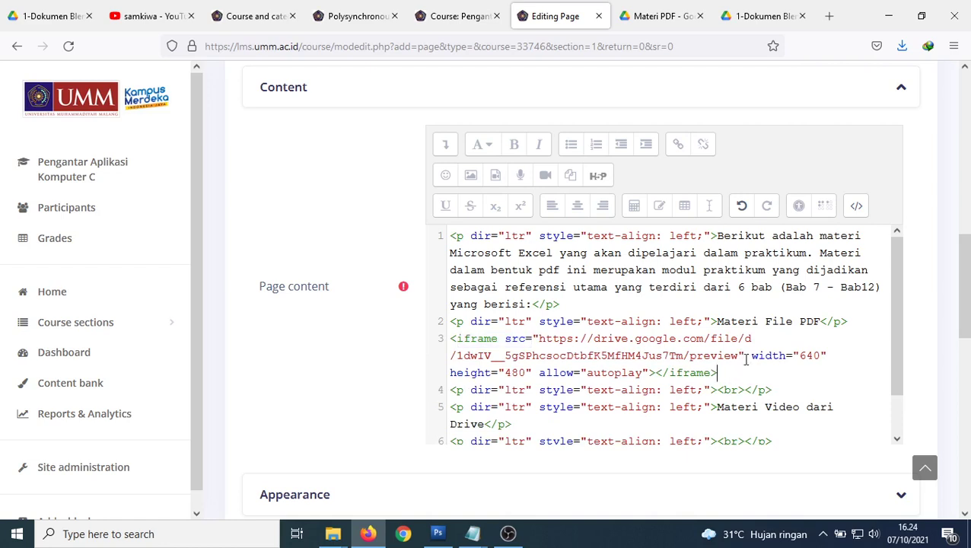
{"action": "left_click", "coordinate": [855, 207]}
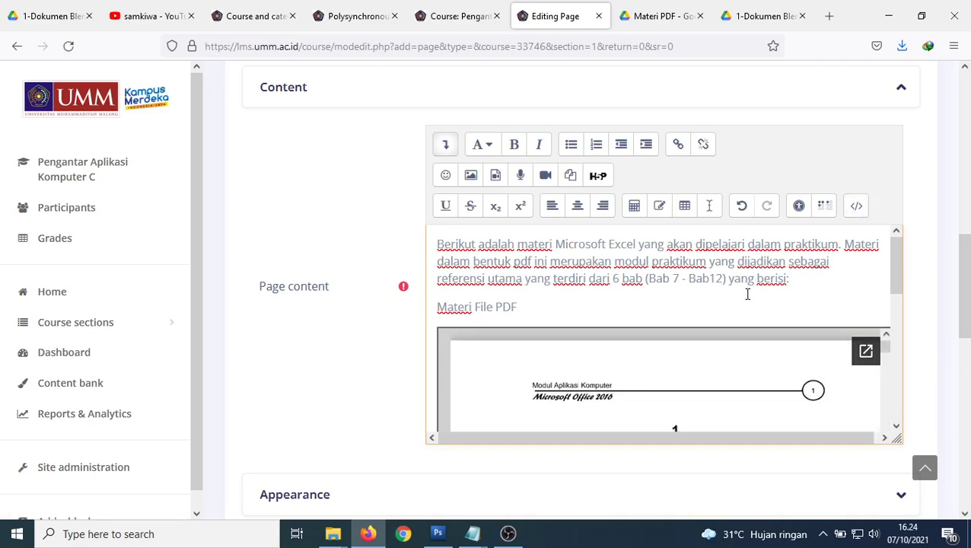
Check the embedded PDF in the page content and add an empty line below Materi Video dari Drive.
{"action": "scroll", "coordinate": [748, 294], "scroll_direction": "down", "scroll_amount": 2}
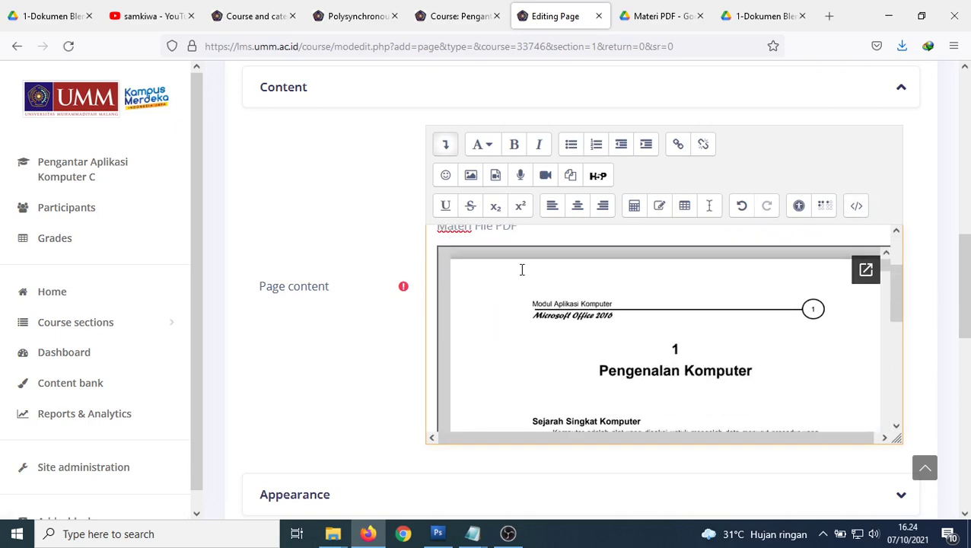
{"action": "scroll", "coordinate": [558, 315], "scroll_direction": "down", "scroll_amount": 5}
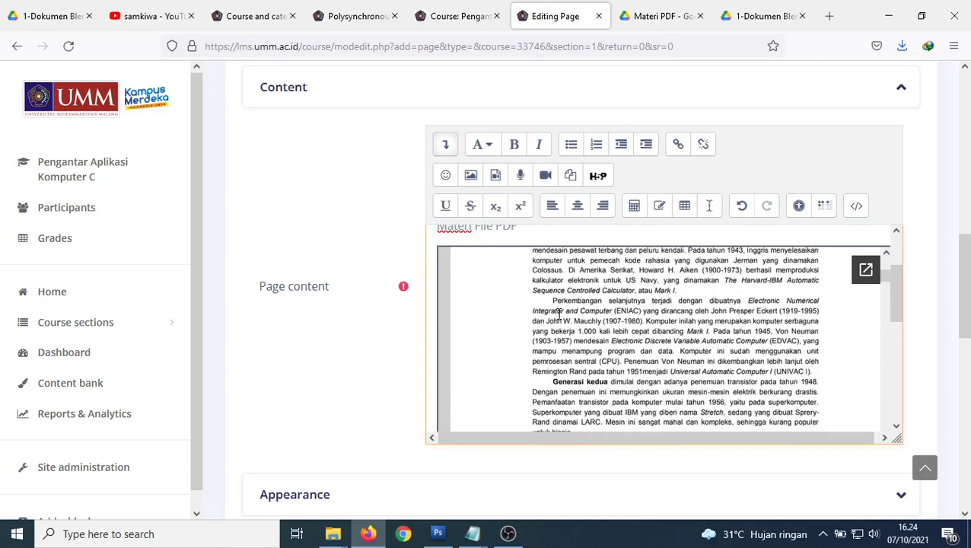
{"action": "scroll", "coordinate": [559, 314], "scroll_direction": "down", "scroll_amount": 10}
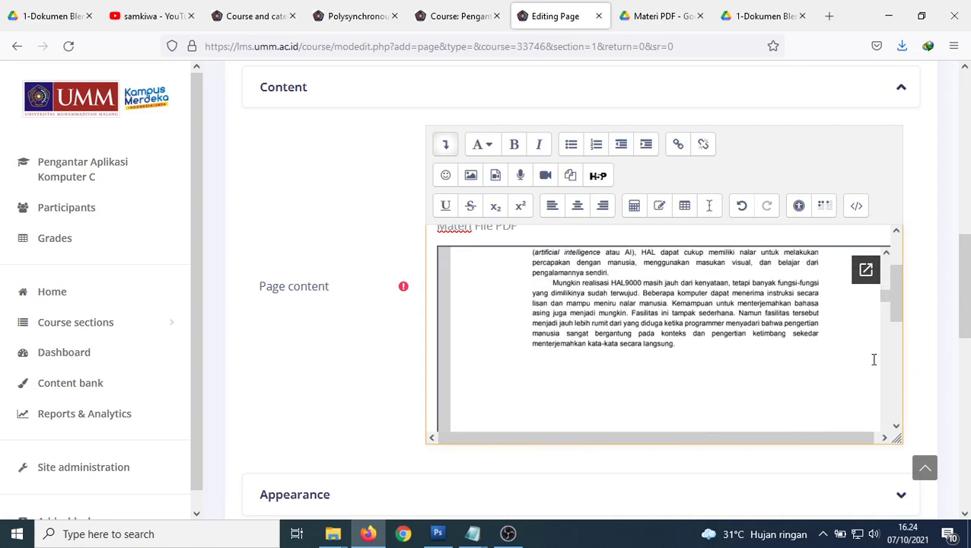
{"action": "scroll", "coordinate": [873, 359], "scroll_direction": "down", "scroll_amount": 3}
{"action": "scroll", "coordinate": [910, 373], "scroll_direction": "down", "scroll_amount": 3}
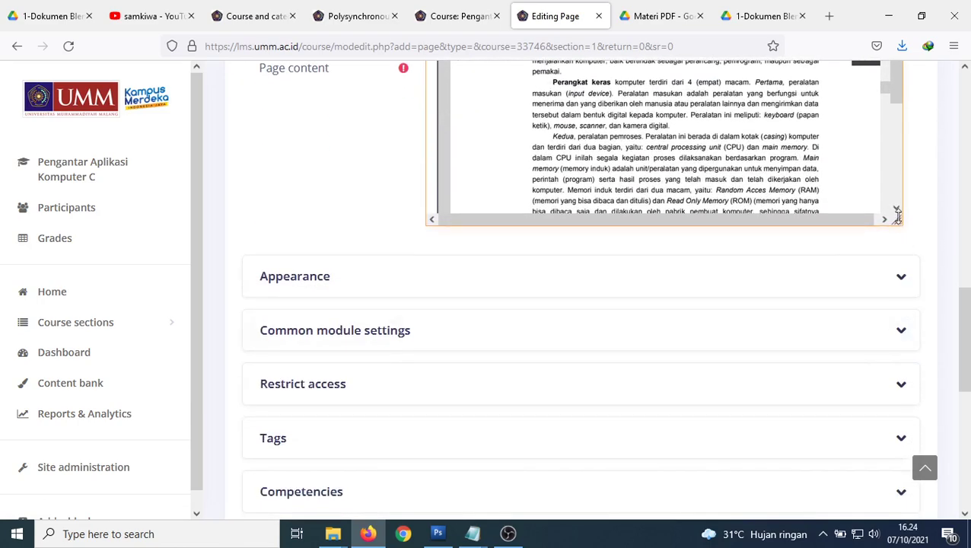
{"action": "scroll", "coordinate": [897, 207], "scroll_direction": "down", "scroll_amount": 5}
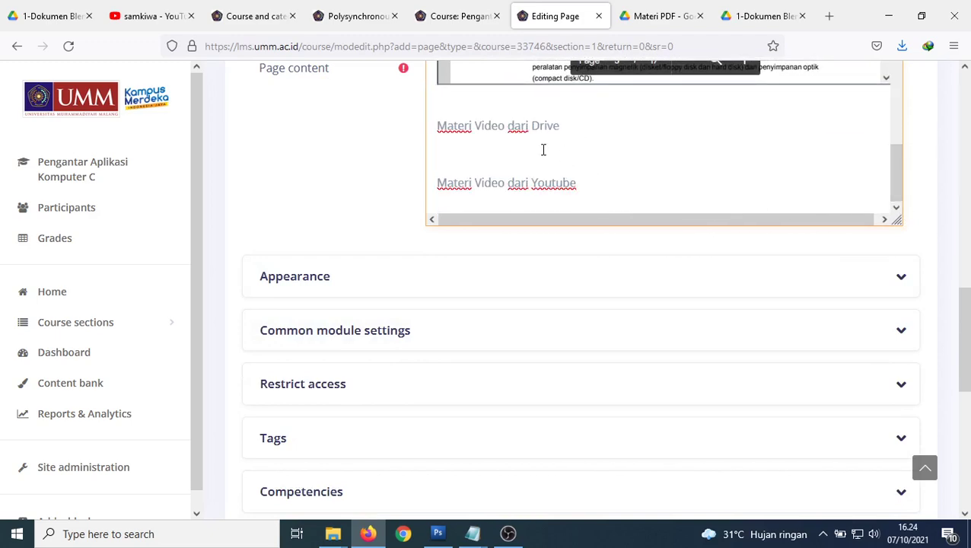
{"action": "key", "text": "Return"}
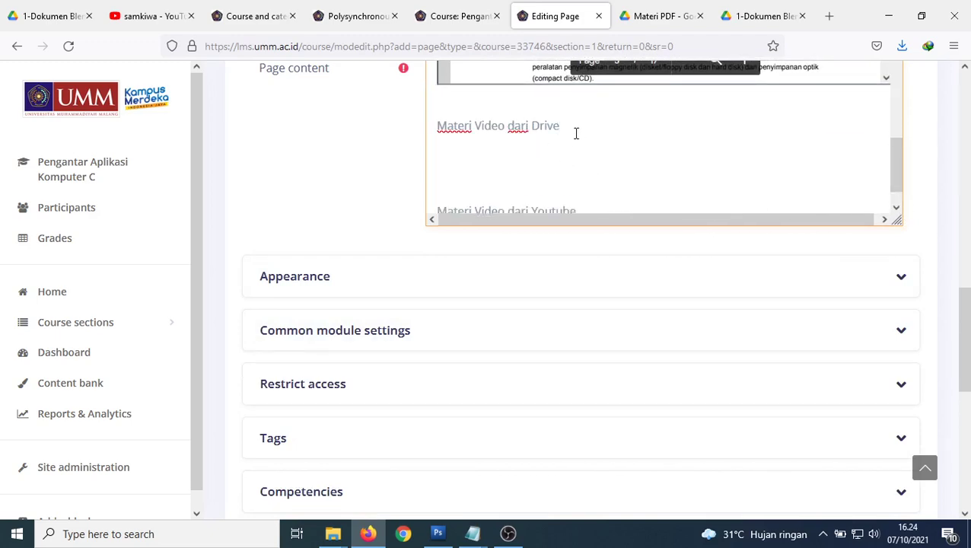
Switch to Google Drive and open 1 Alamat Cell.mp4 from the Materi Video folder in a new window.
{"action": "left_click", "coordinate": [662, 16]}
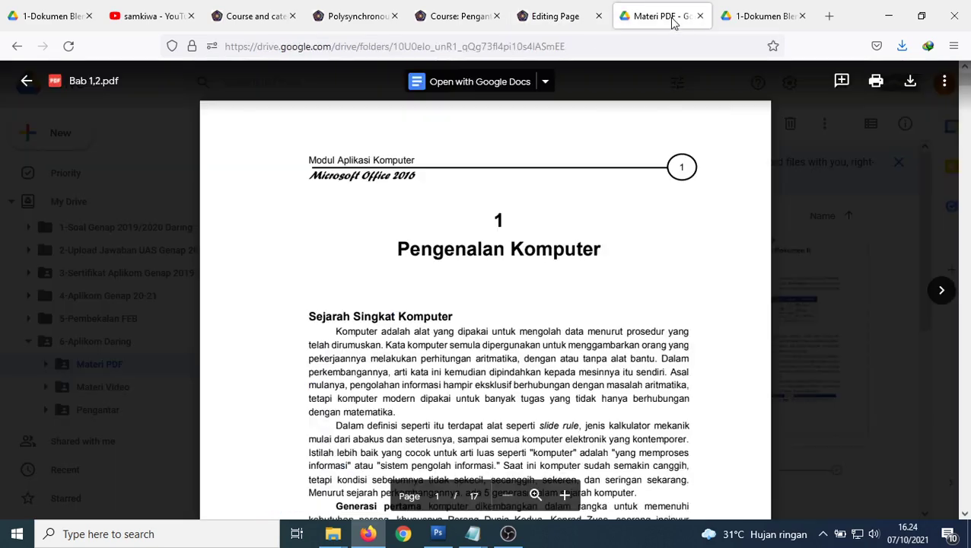
{"action": "key", "text": "Escape"}
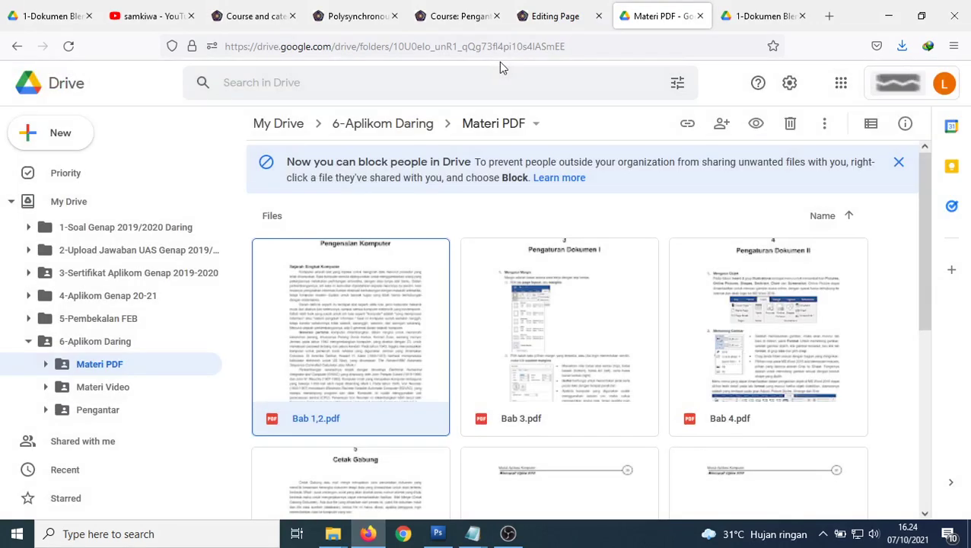
{"action": "left_click", "coordinate": [103, 390]}
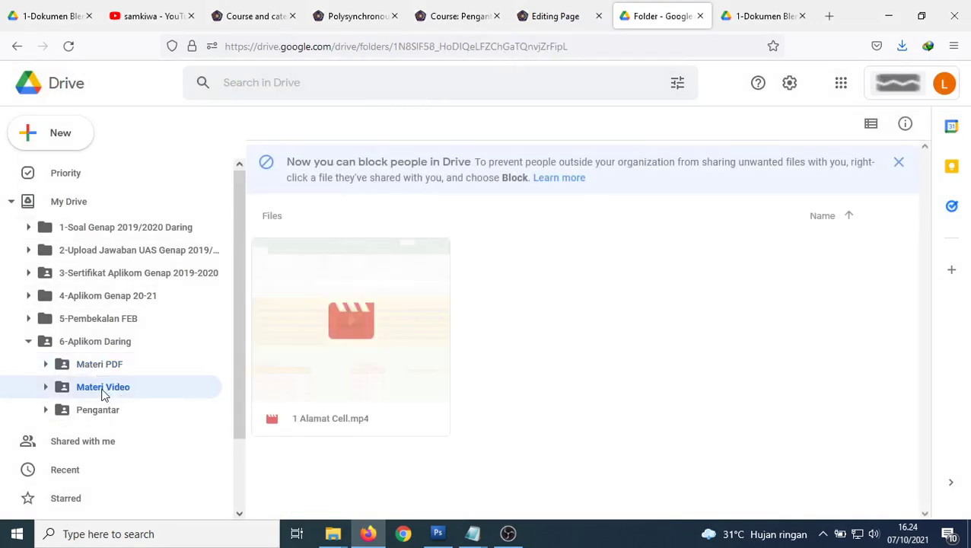
{"action": "double_click", "coordinate": [416, 289]}
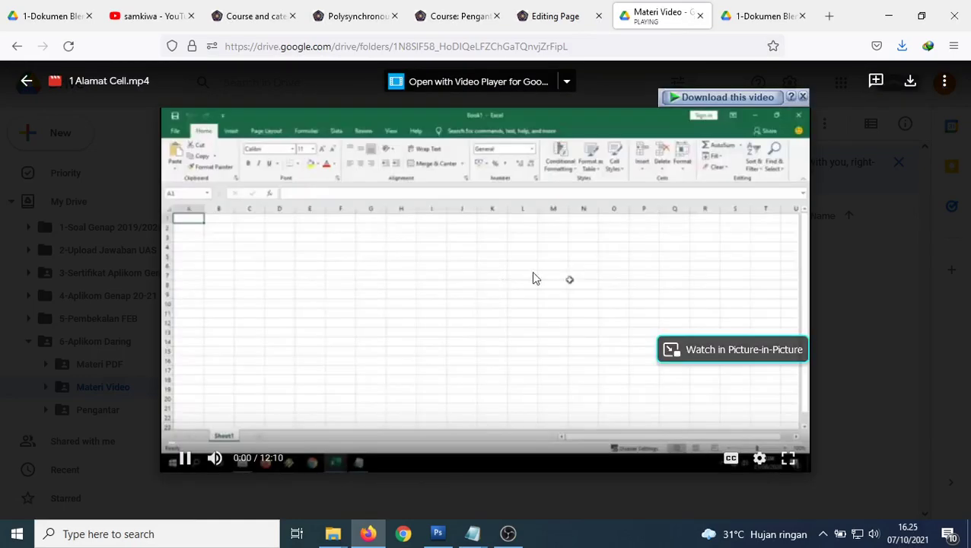
{"action": "left_click", "coordinate": [506, 333]}
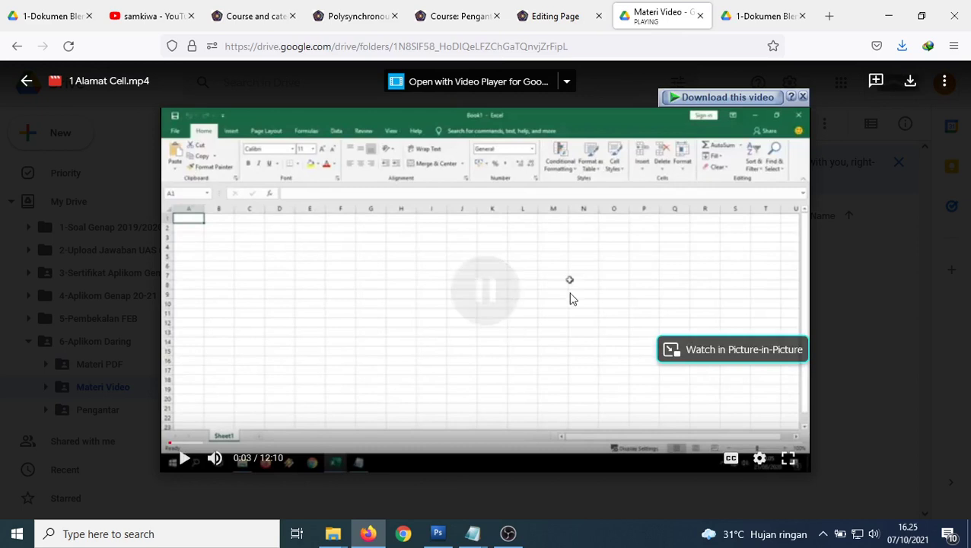
{"action": "left_click", "coordinate": [946, 80]}
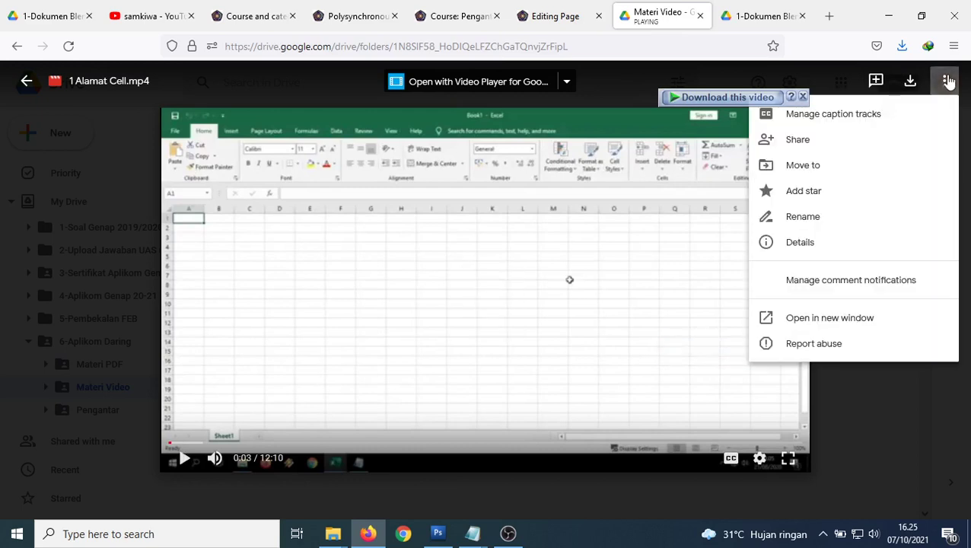
{"action": "left_click", "coordinate": [818, 319]}
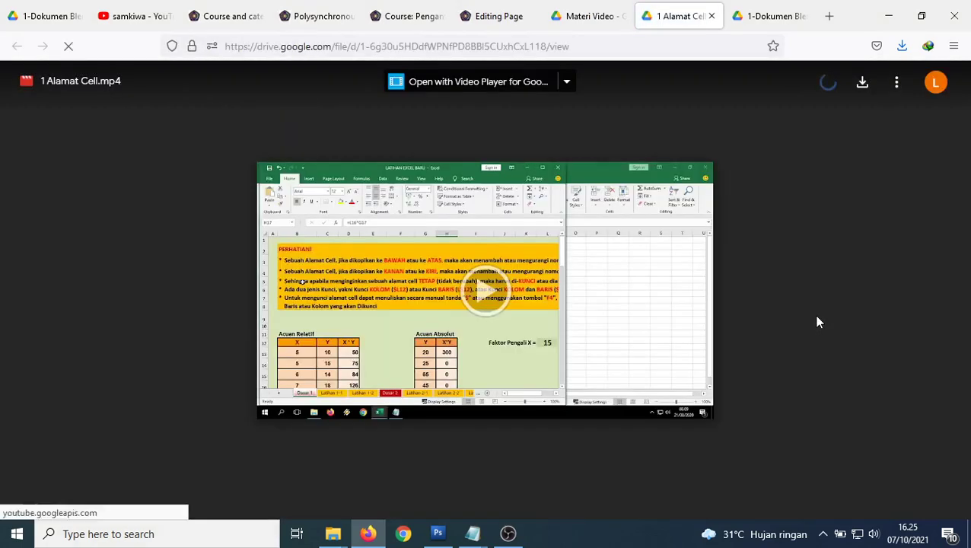
Copy the HTML embed code of 1 Alamat Cell.mp4 and close its separate window.
{"action": "left_click", "coordinate": [897, 82]}
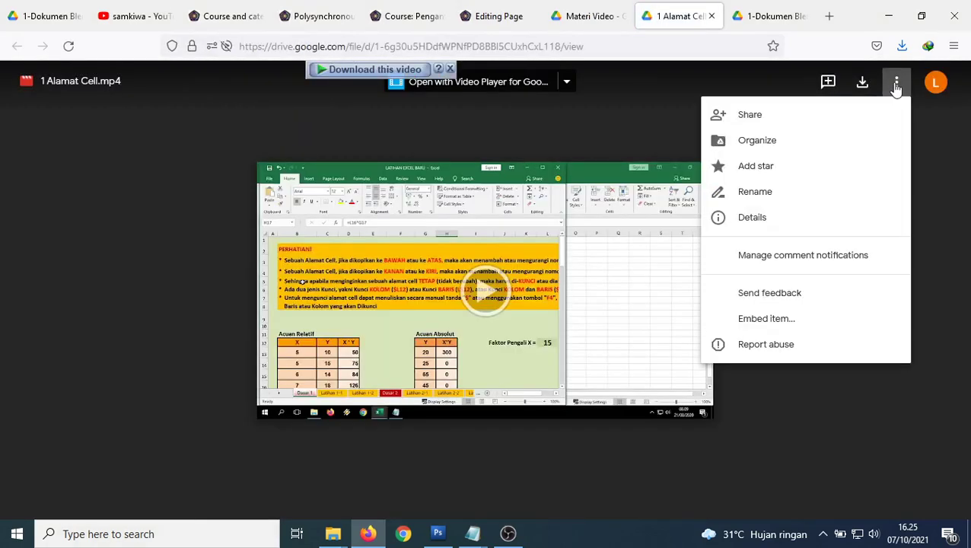
{"action": "left_click", "coordinate": [768, 319]}
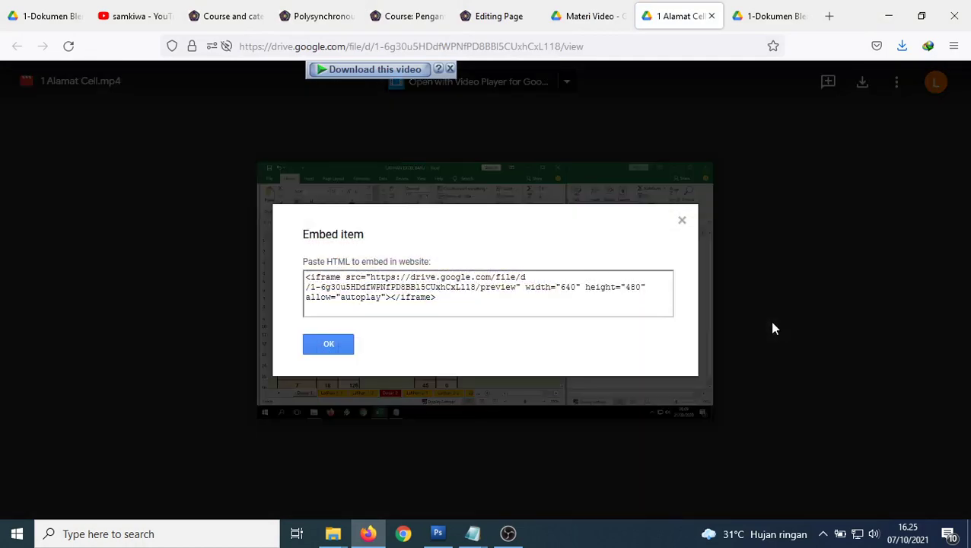
{"action": "left_click_drag", "start_coordinate": [487, 303], "coordinate": [276, 276]}
{"action": "key", "text": "ctrl+c"}
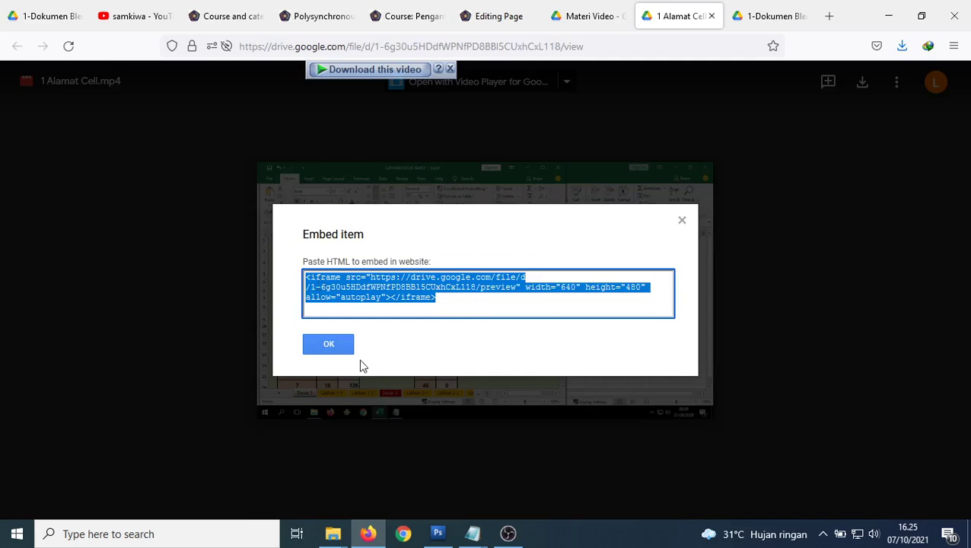
{"action": "left_click", "coordinate": [334, 346]}
{"action": "left_click", "coordinate": [713, 18]}
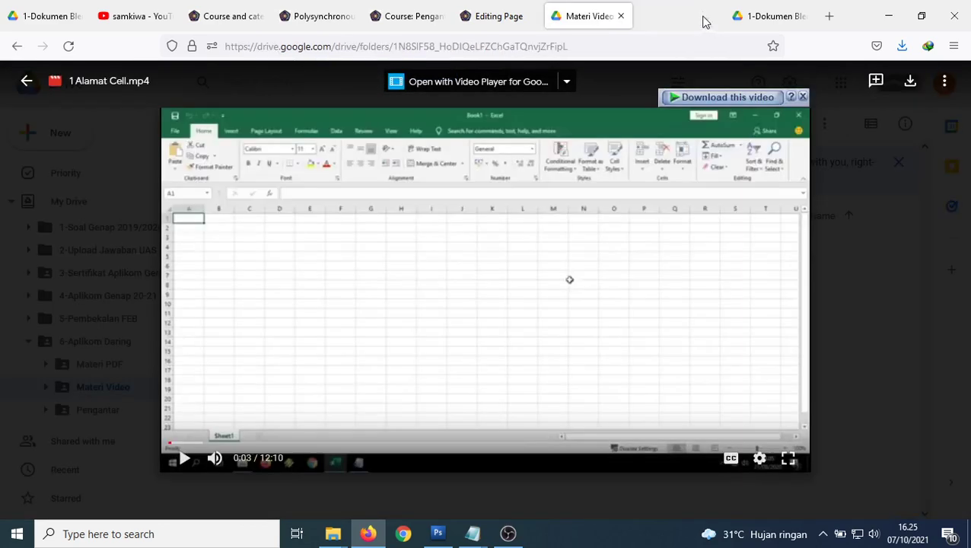
Switch back to the page being edited and paste the 1 Alamat Cell.mp4 iframe code in the HTML source, on a new line below the Materi Video dari Drive paragraph.
{"action": "left_click", "coordinate": [509, 19]}
{"action": "left_click", "coordinate": [505, 152]}
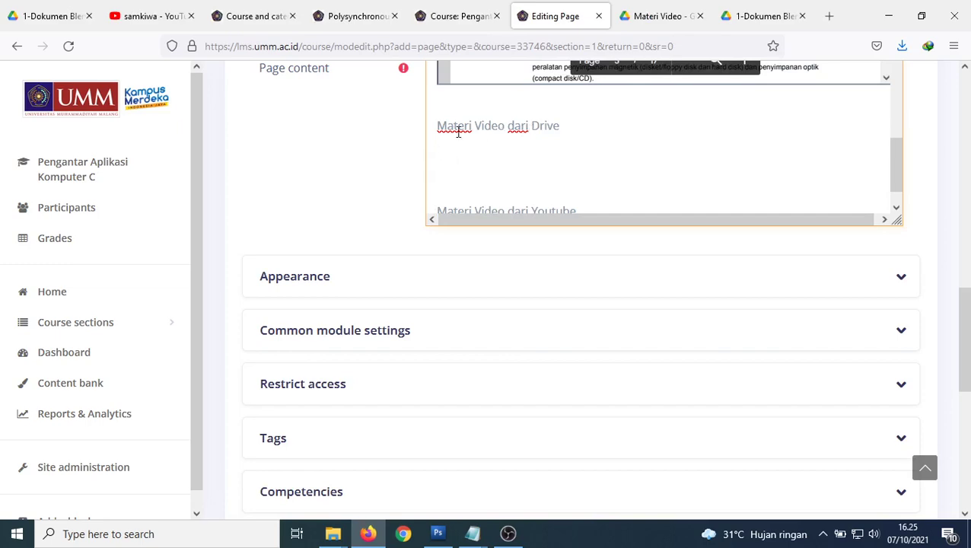
{"action": "scroll", "coordinate": [896, 152], "scroll_direction": "up", "scroll_amount": 3}
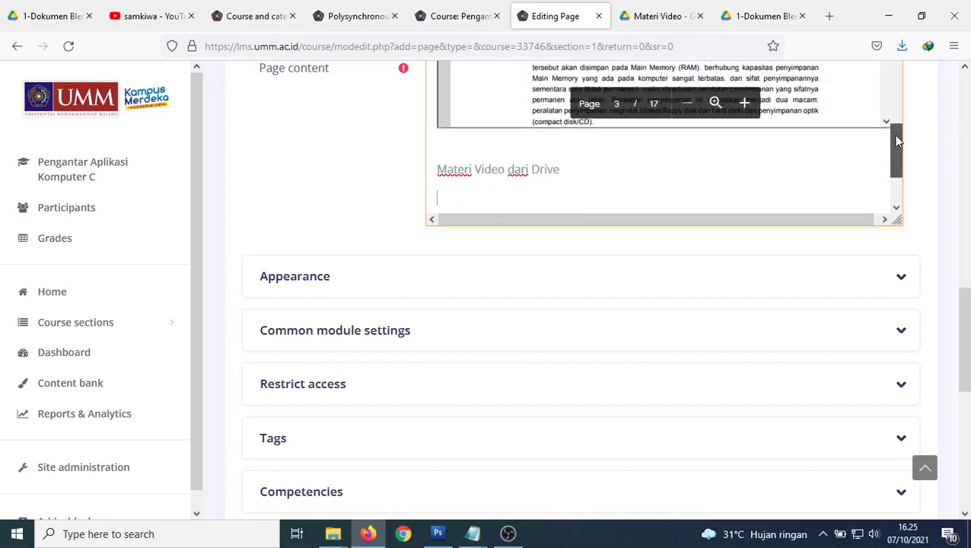
{"action": "left_click_drag", "start_coordinate": [897, 140], "coordinate": [905, 53]}
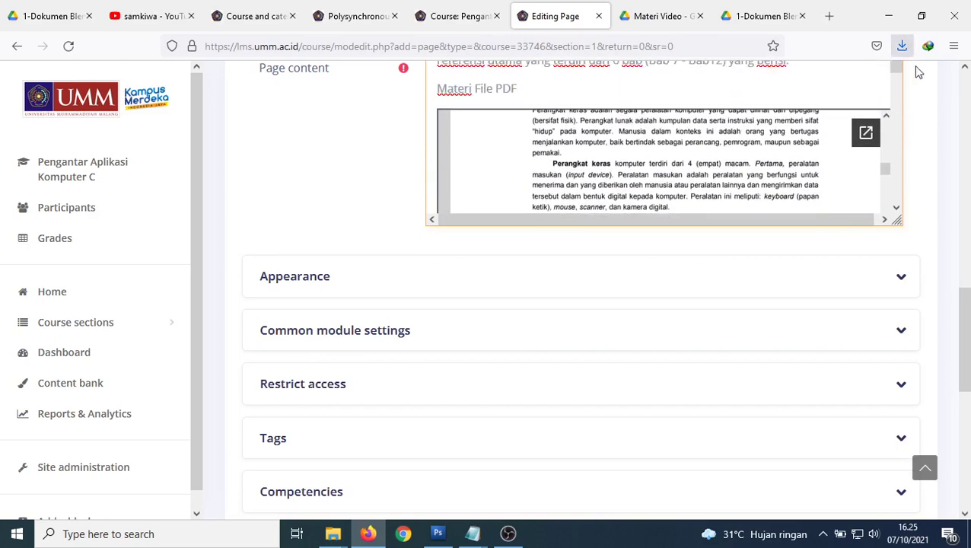
{"action": "left_click_drag", "start_coordinate": [964, 331], "coordinate": [961, 267]}
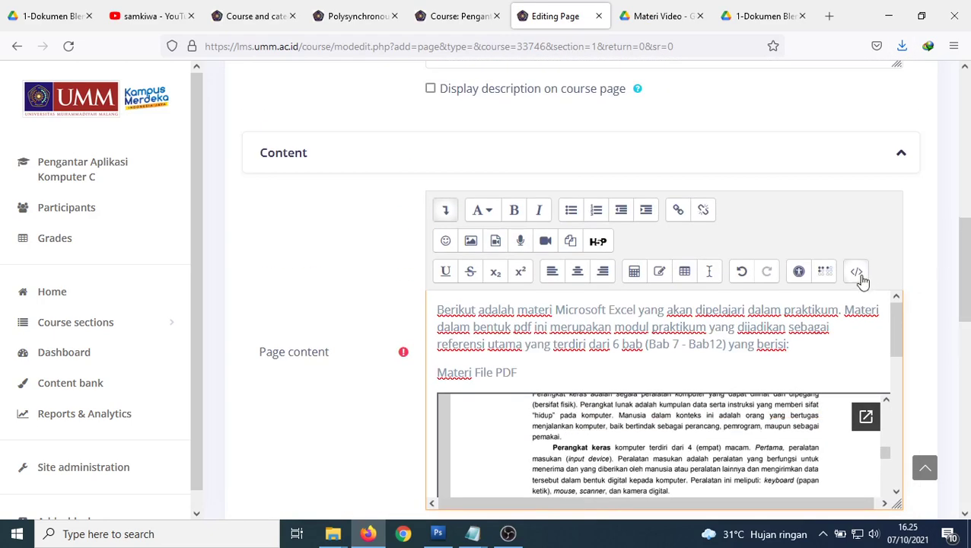
{"action": "left_click", "coordinate": [857, 274]}
{"action": "left_click_drag", "start_coordinate": [890, 350], "coordinate": [896, 431]}
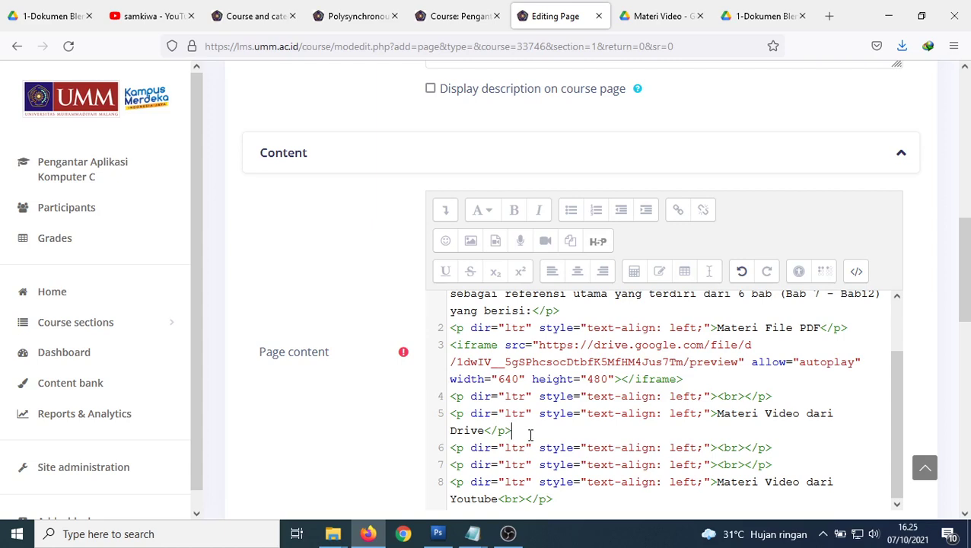
{"action": "key", "text": "Return"}
{"action": "key", "text": "ctrl+v"}
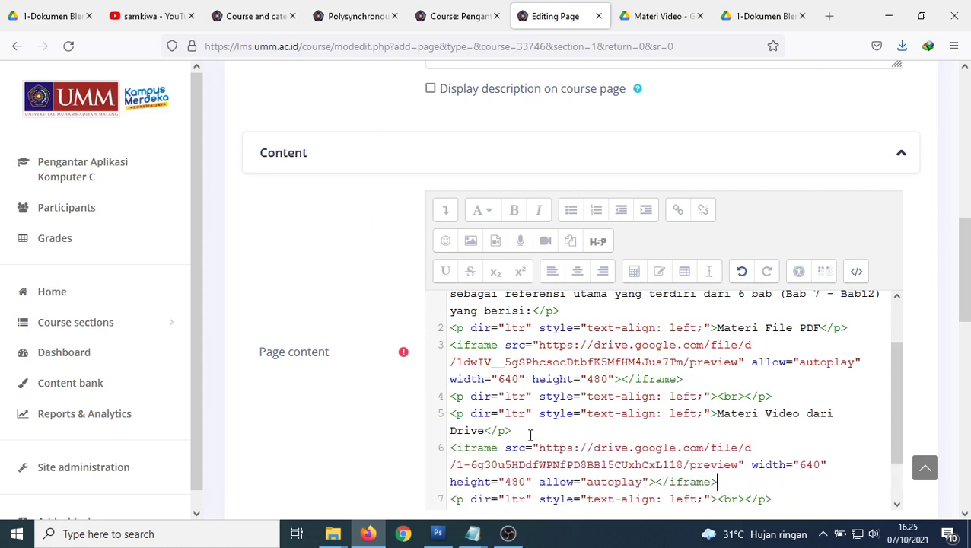
Return to the formatted view and add an empty line below Materi Video dari Youtube.
{"action": "left_click", "coordinate": [856, 274]}
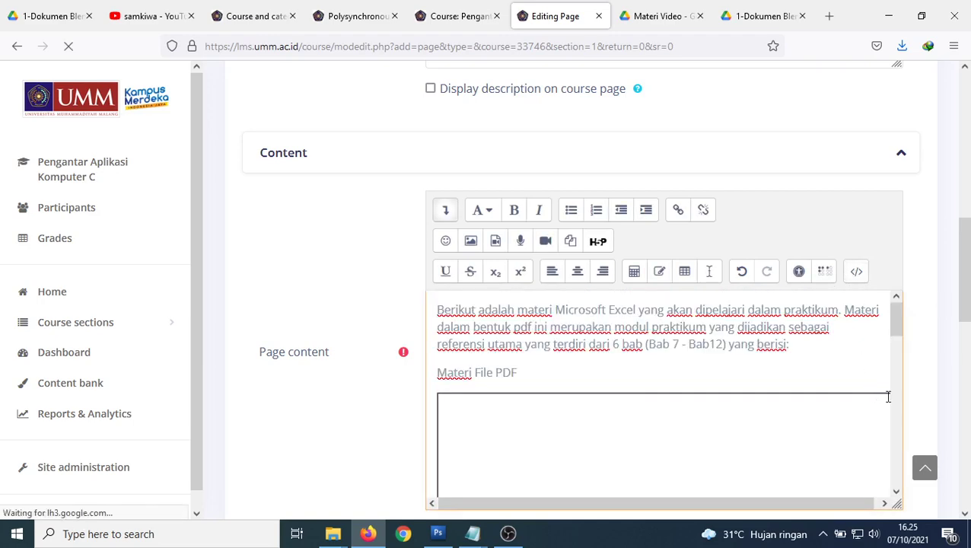
{"action": "left_click_drag", "start_coordinate": [899, 329], "coordinate": [904, 481]}
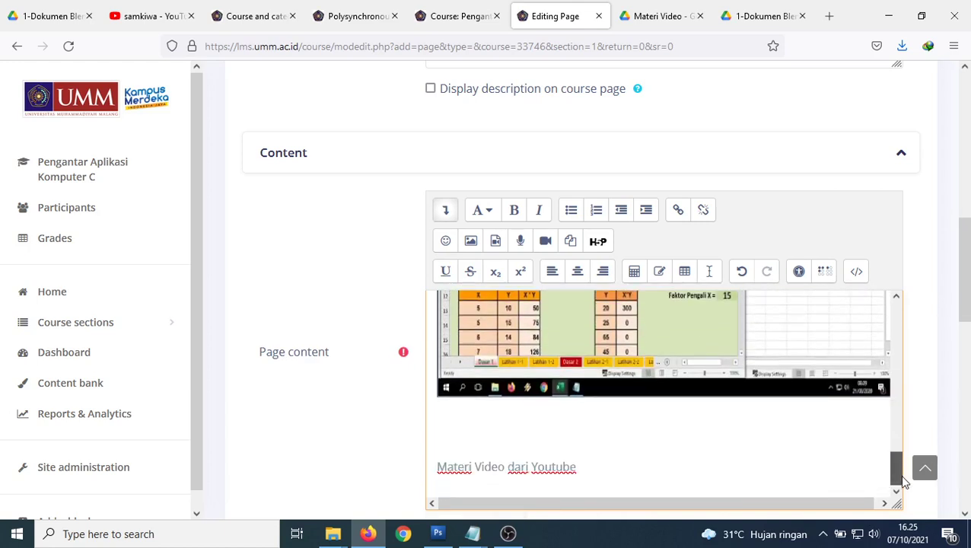
{"action": "key", "text": "Return"}
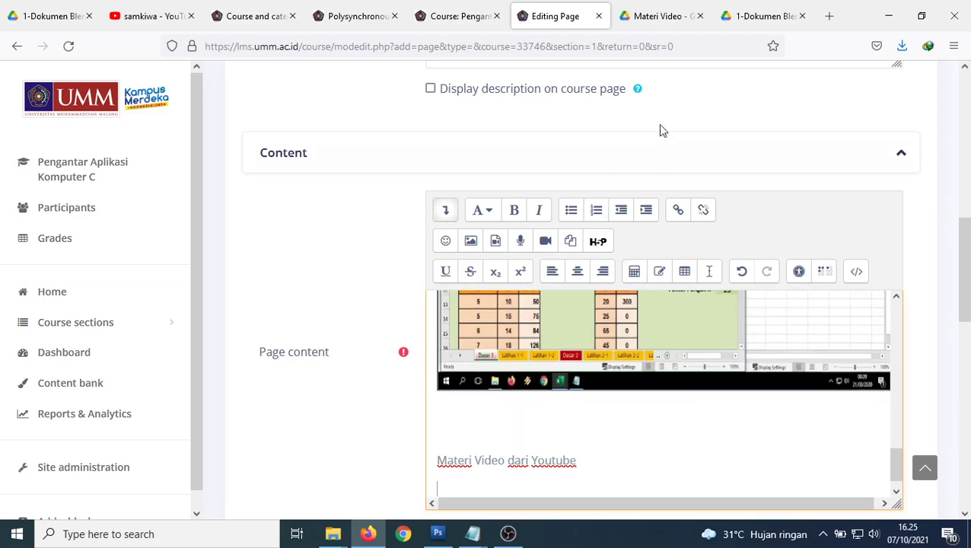
Switch to YouTube, open the video 8 Latihan Praktik Excel (3) from the channel's uploads and mute it.
{"action": "left_click", "coordinate": [139, 21]}
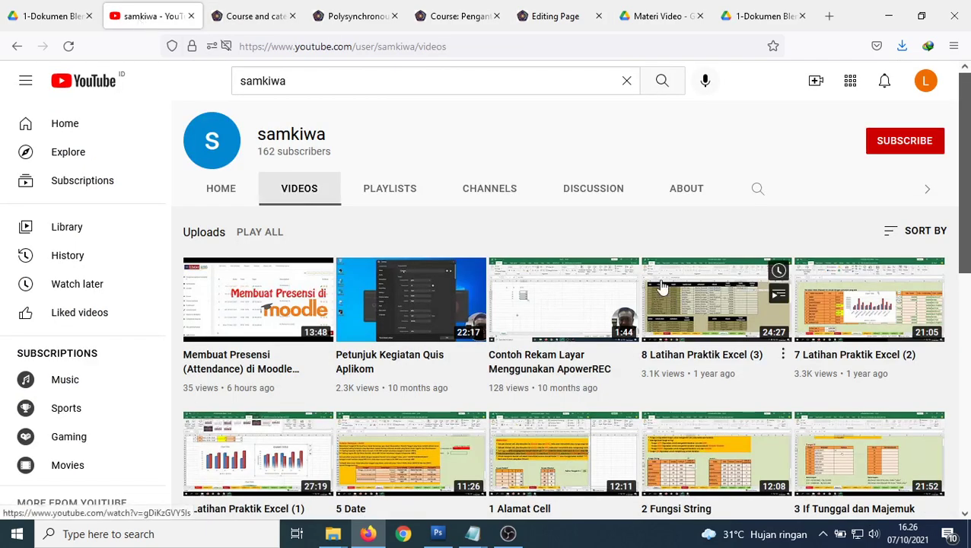
{"action": "left_click", "coordinate": [702, 310]}
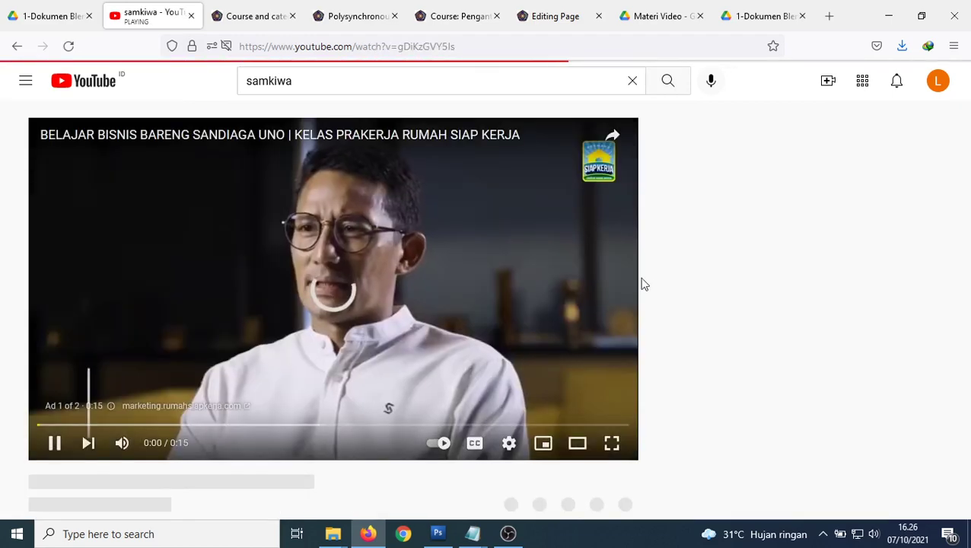
{"action": "left_click", "coordinate": [505, 299]}
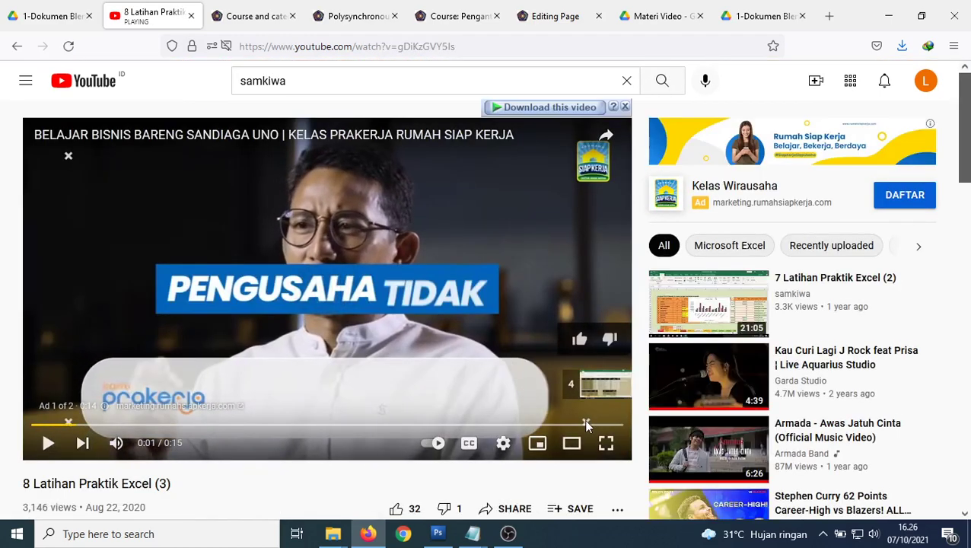
{"action": "left_click", "coordinate": [467, 252]}
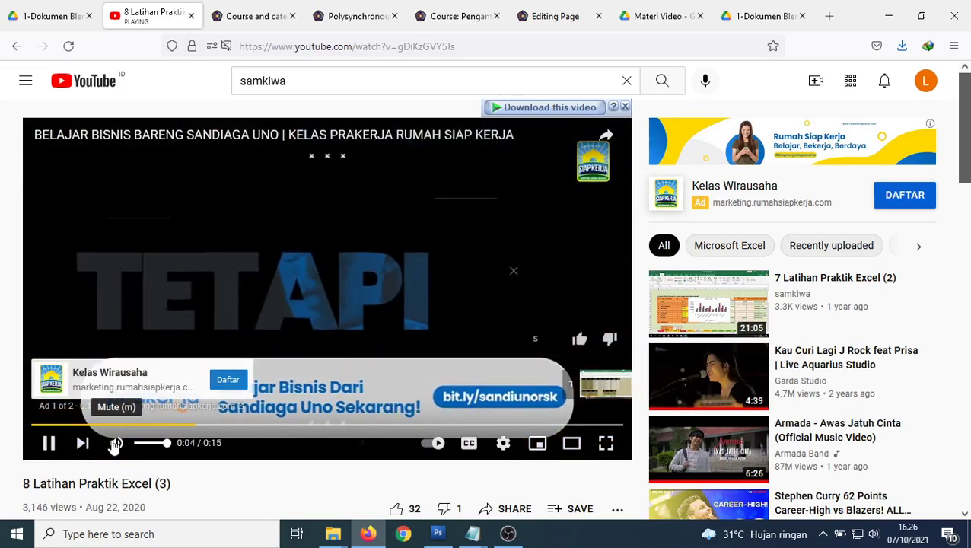
{"action": "left_click", "coordinate": [115, 442]}
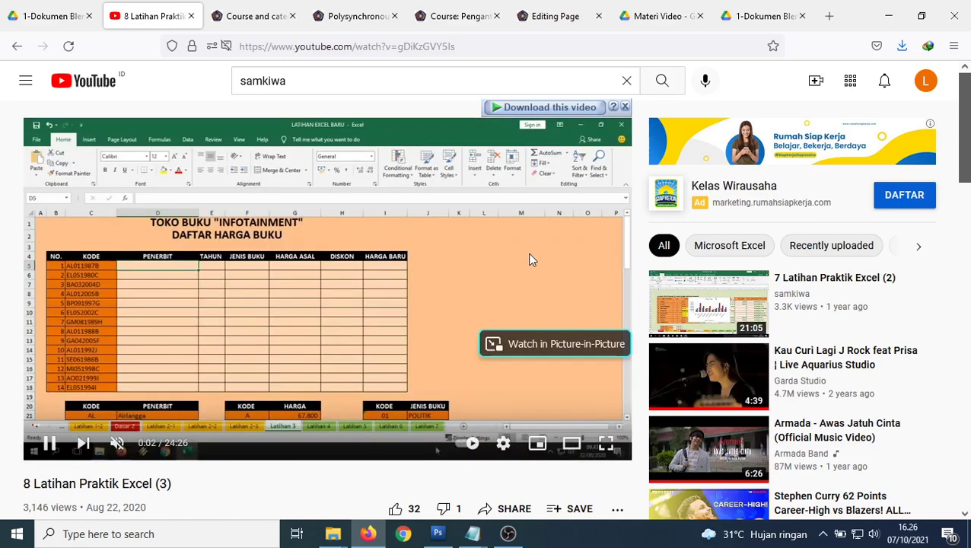
Copy the embed code of the video 8 Latihan Praktik Excel (3).
{"action": "right_click", "coordinate": [531, 258]}
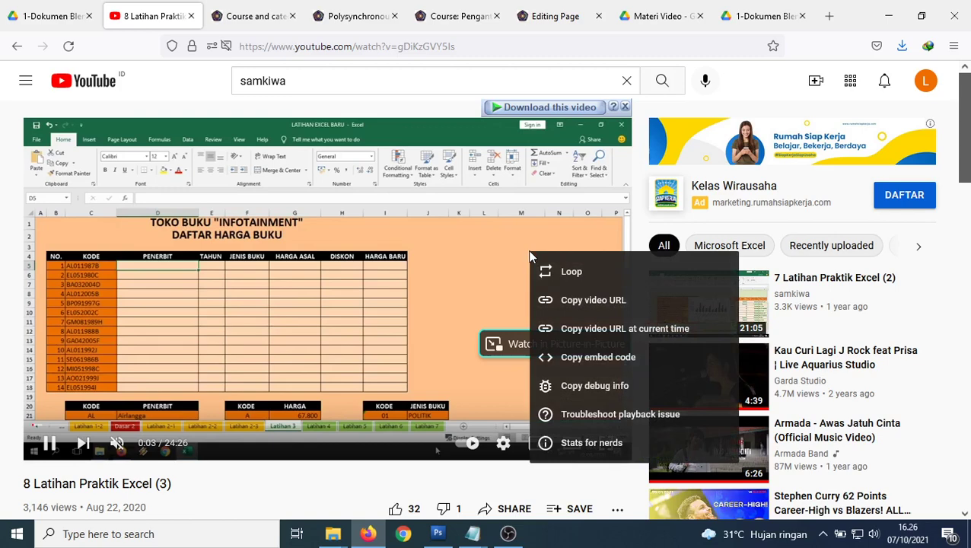
{"action": "right_click", "coordinate": [449, 244]}
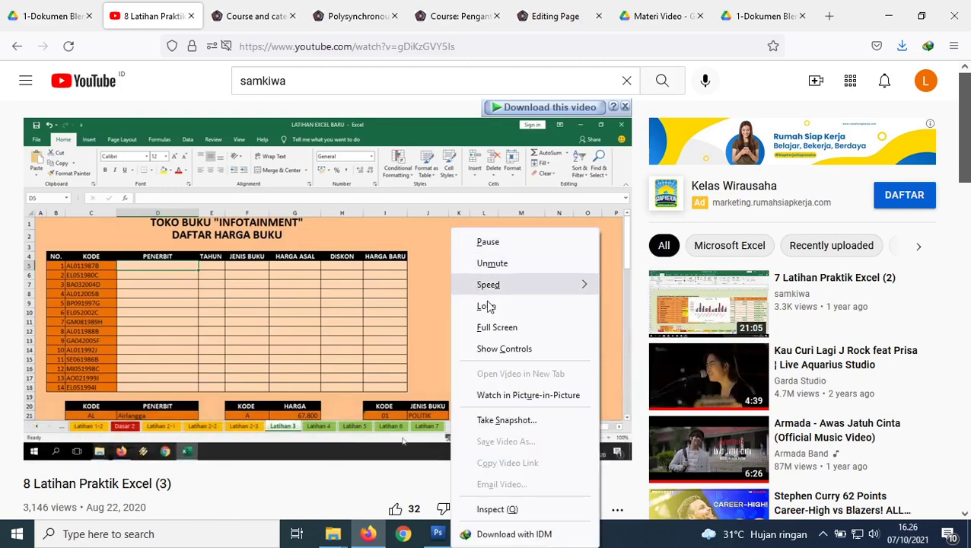
{"action": "right_click", "coordinate": [614, 300]}
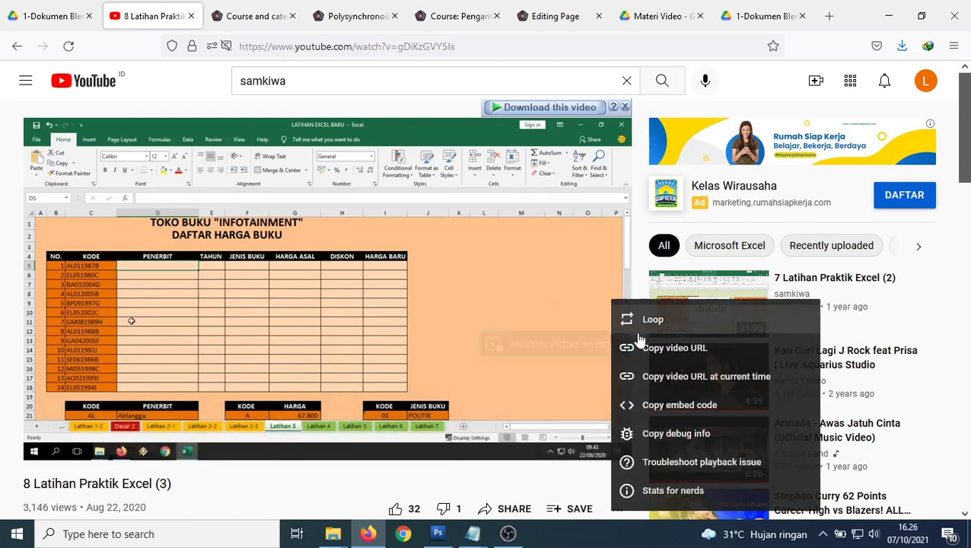
{"action": "left_click", "coordinate": [685, 408]}
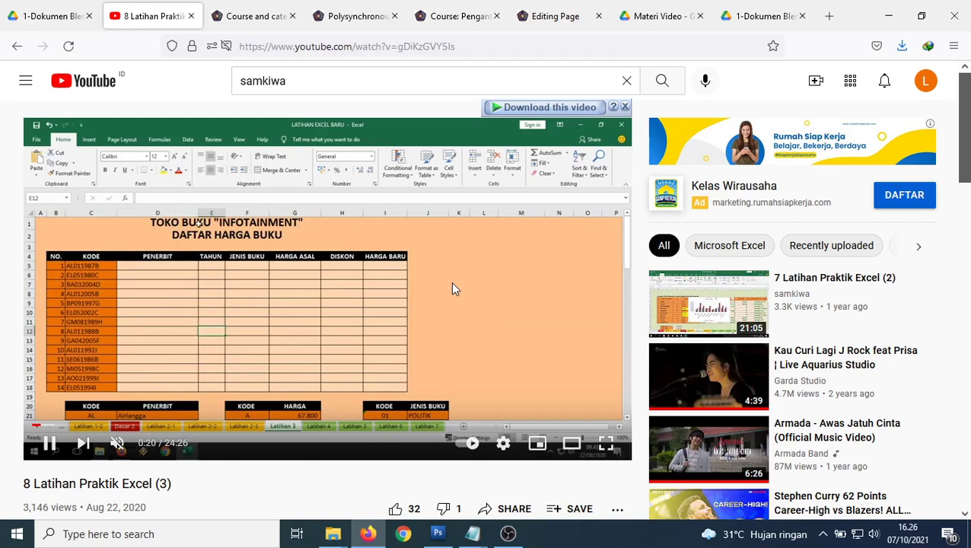
Back in the page's HTML source, replace the empty paragraph below Materi Video dari Youtube with the YouTube iframe code and return to the formatted view.
{"action": "left_click", "coordinate": [544, 19]}
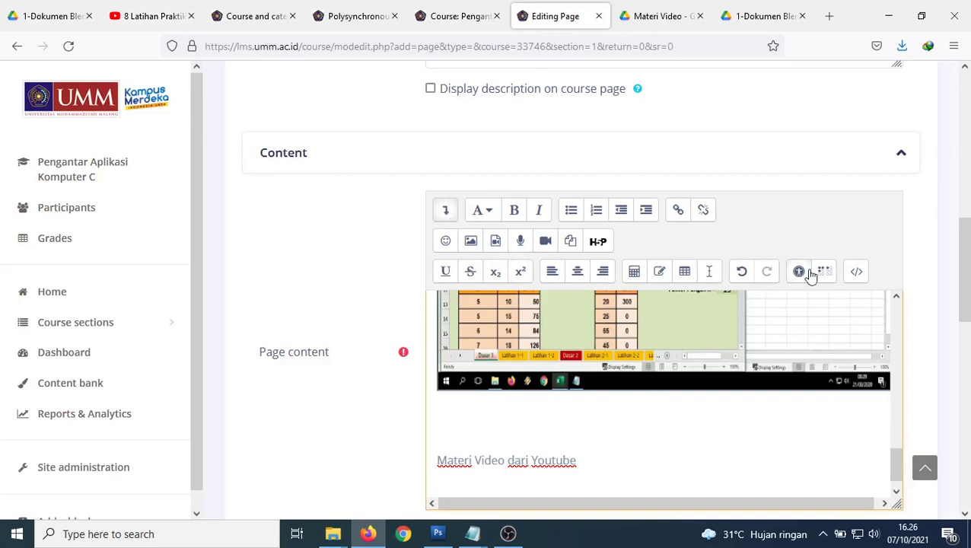
{"action": "left_click", "coordinate": [855, 270]}
{"action": "scroll", "coordinate": [693, 393], "scroll_direction": "down", "scroll_amount": 5}
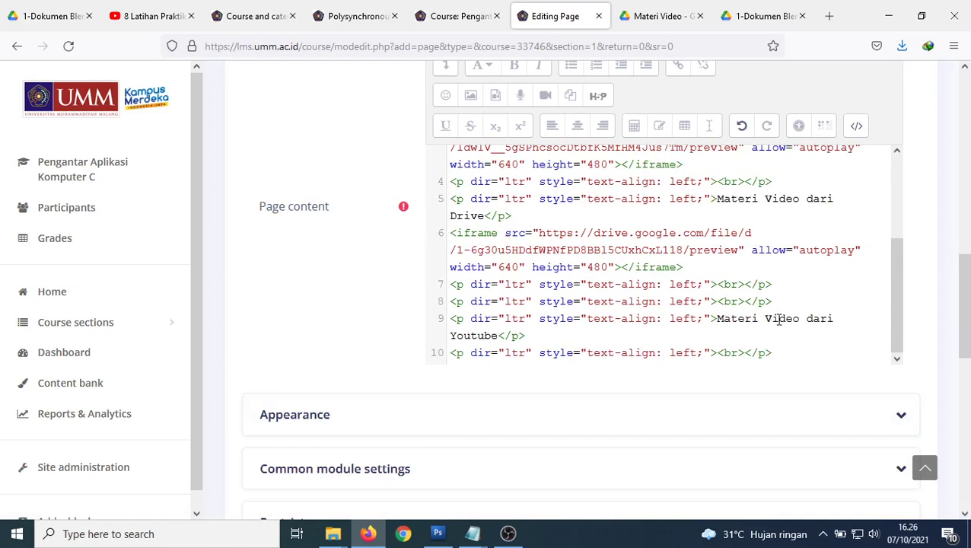
{"action": "left_click_drag", "start_coordinate": [718, 318], "coordinate": [812, 319]}
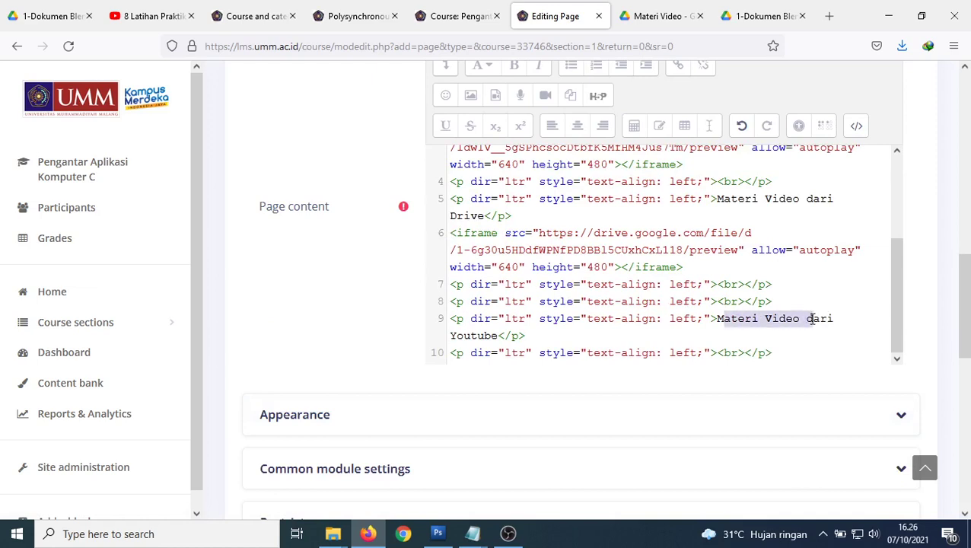
{"action": "left_click", "coordinate": [568, 336]}
{"action": "key", "text": "Down"}
{"action": "key", "text": "shift+End"}
{"action": "key", "text": "Delete"}
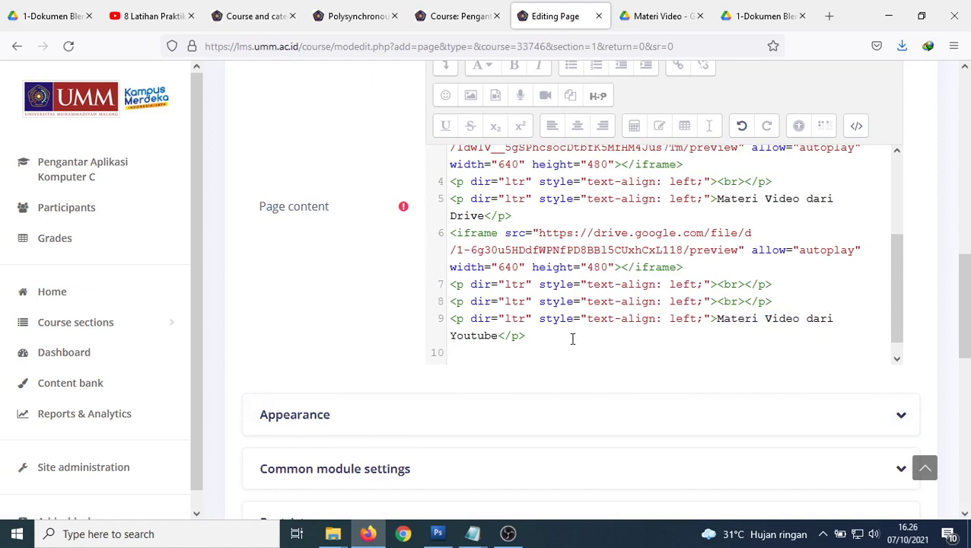
{"action": "type", "text": "<iframe width=\"852\" height=\"480\" src=\"https://www.youtube.com/embed/gDiKzGVY5Is\" title=\"YouTube video player\" frameborder=\"0\" allow=\"accelerometer; autoplay; clipboard-write; encrypted-media; gyroscope; picture-in-picture\" allowfullscreen></iframe>"}
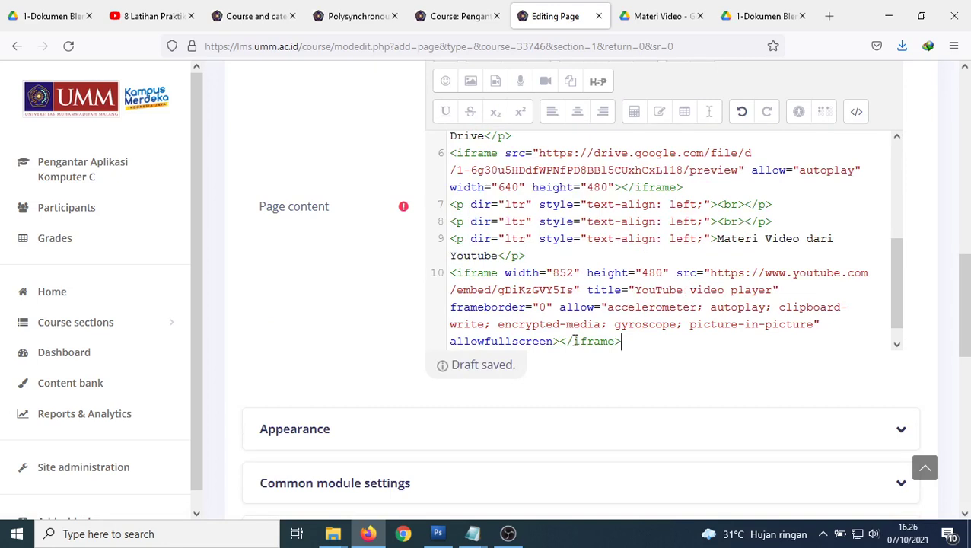
{"action": "left_click", "coordinate": [857, 114]}
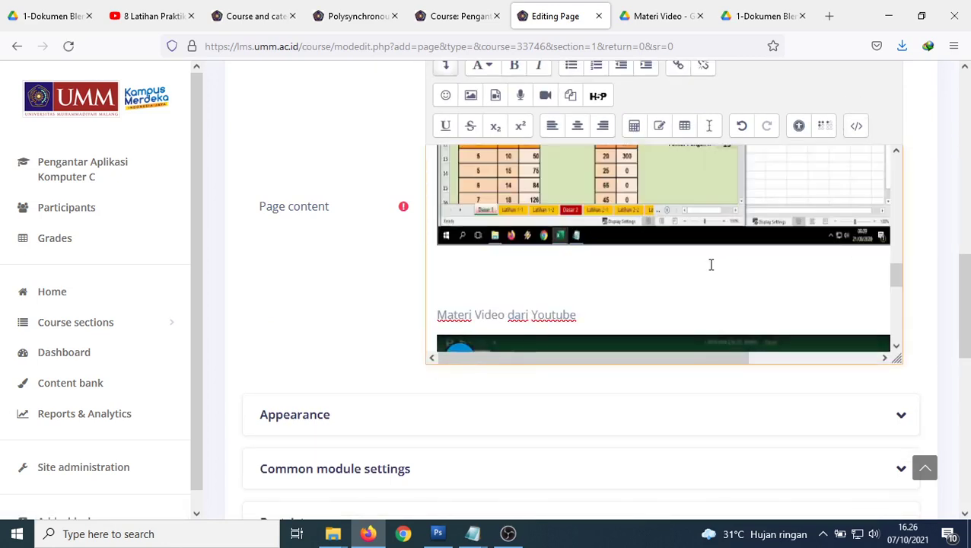
Check the embedded PDF, Drive video and YouTube video throughout the page content.
{"action": "scroll", "coordinate": [693, 310], "scroll_direction": "up", "scroll_amount": 2}
{"action": "scroll", "coordinate": [761, 304], "scroll_direction": "up", "scroll_amount": 3}
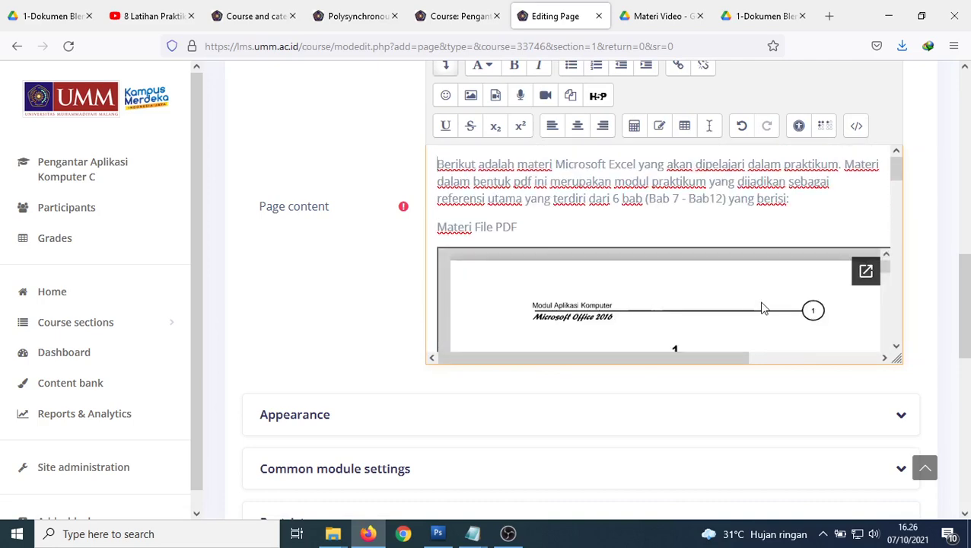
{"action": "scroll", "coordinate": [761, 308], "scroll_direction": "down", "scroll_amount": 3}
{"action": "scroll", "coordinate": [919, 302], "scroll_direction": "down", "scroll_amount": 5}
{"action": "scroll", "coordinate": [919, 242], "scroll_direction": "up", "scroll_amount": 6}
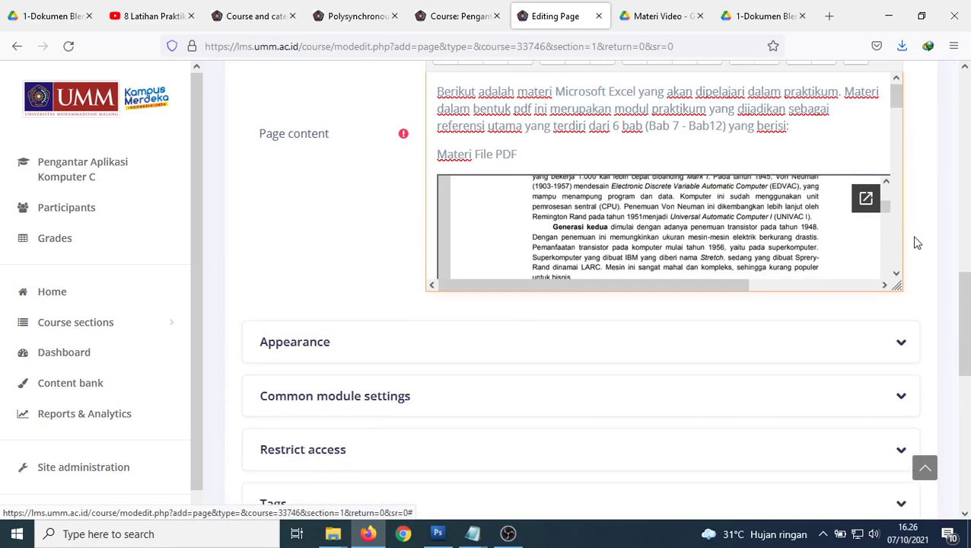
{"action": "left_click_drag", "start_coordinate": [895, 243], "coordinate": [911, 386]}
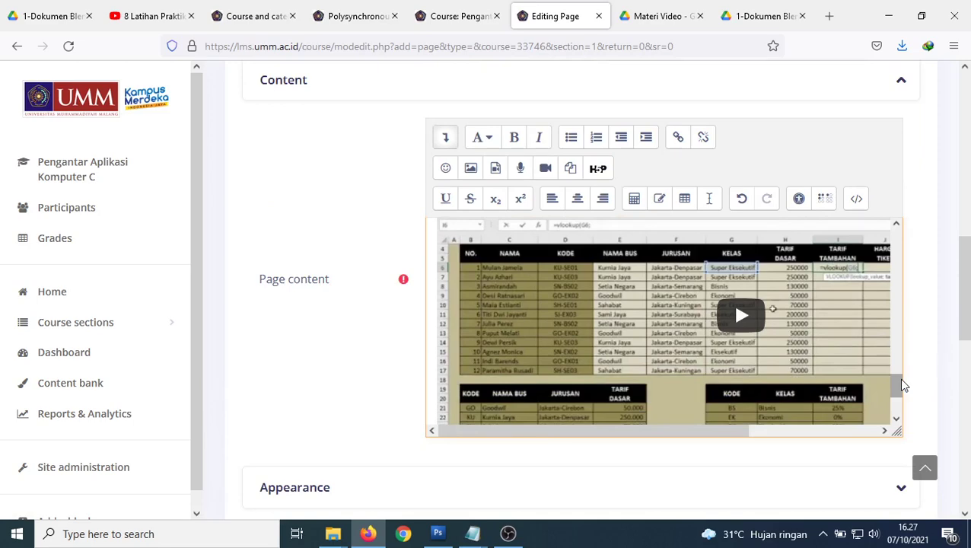
Add a Date access restriction to the Materi Pertemuan 1 page.
{"action": "scroll", "coordinate": [933, 328], "scroll_direction": "down", "scroll_amount": 2}
{"action": "scroll", "coordinate": [934, 329], "scroll_direction": "down", "scroll_amount": 1}
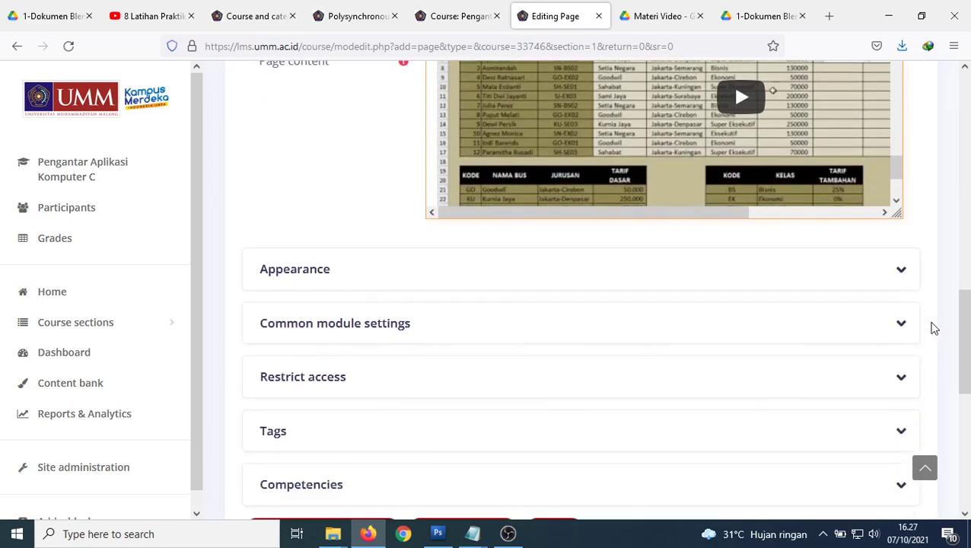
{"action": "scroll", "coordinate": [933, 328], "scroll_direction": "down", "scroll_amount": 1}
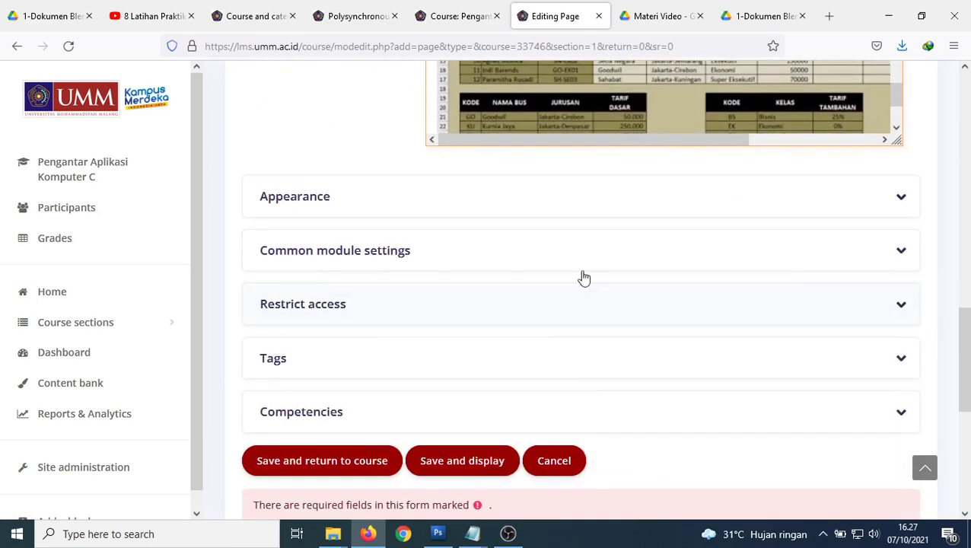
{"action": "left_click", "coordinate": [325, 306]}
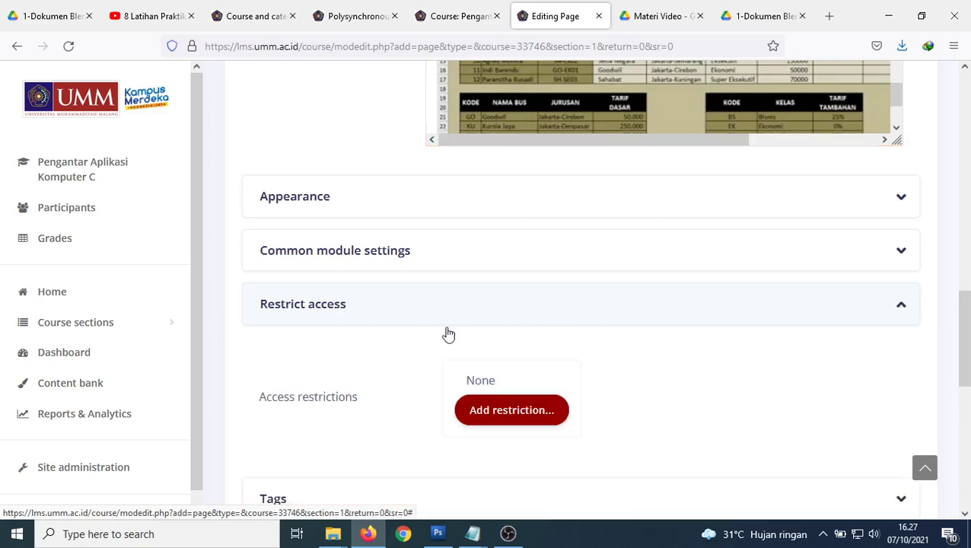
{"action": "scroll", "coordinate": [336, 251], "scroll_direction": "down", "scroll_amount": 2}
{"action": "scroll", "coordinate": [442, 236], "scroll_direction": "up", "scroll_amount": 4}
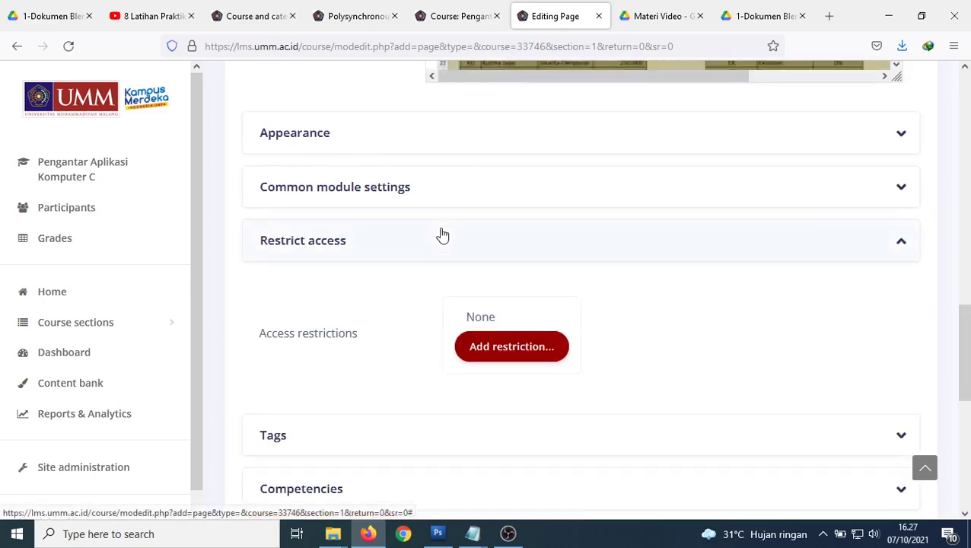
{"action": "scroll", "coordinate": [553, 276], "scroll_direction": "down", "scroll_amount": 5}
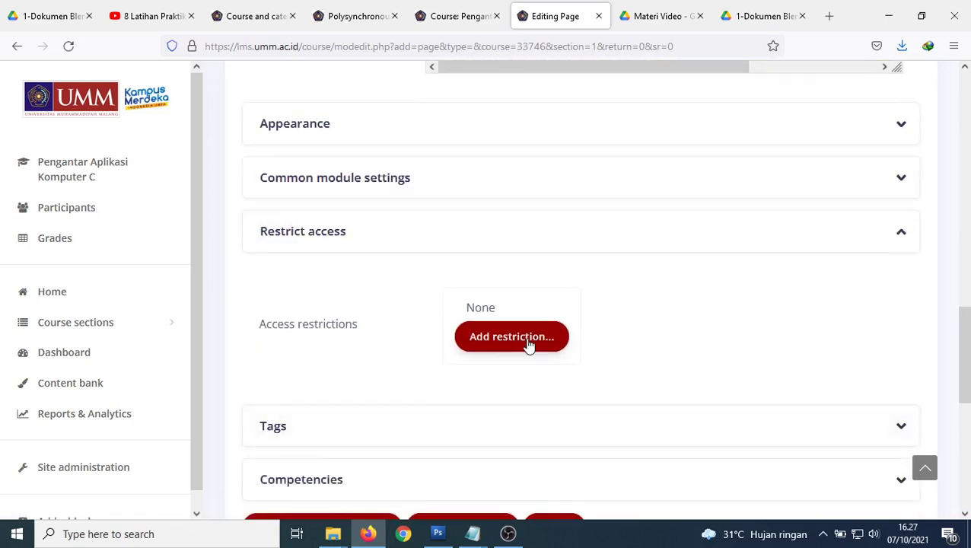
{"action": "left_click", "coordinate": [527, 343]}
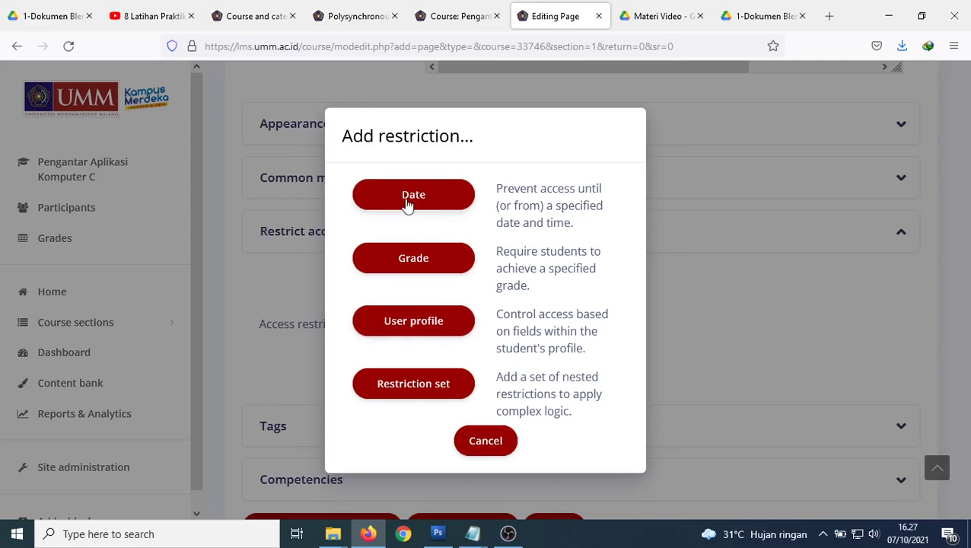
{"action": "left_click", "coordinate": [408, 203]}
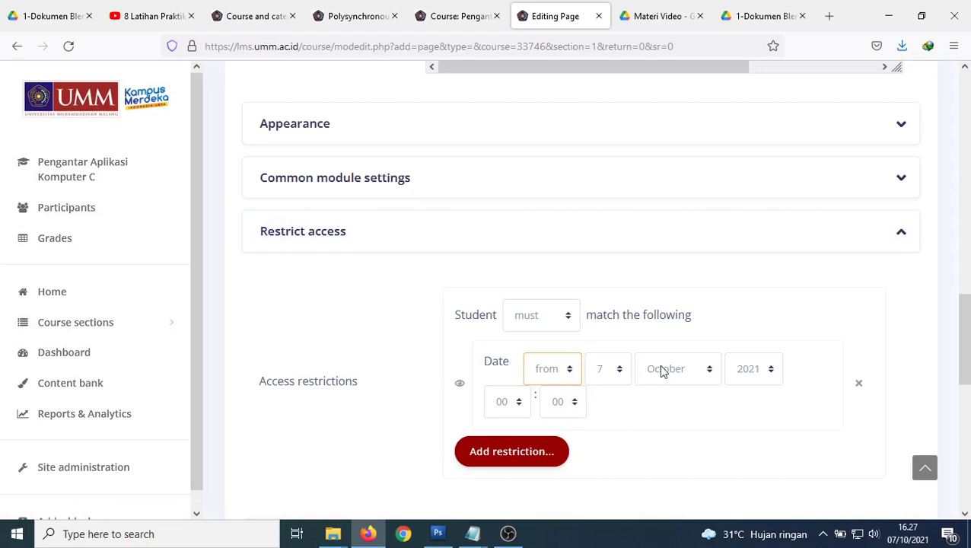
Set the date restriction's start time to 15:00, then save the page and return to the course.
{"action": "left_click", "coordinate": [498, 403]}
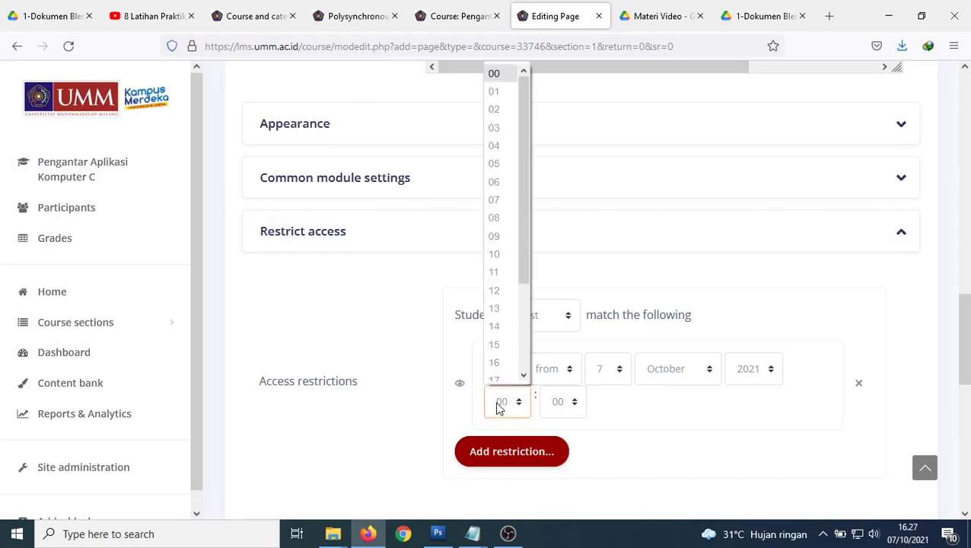
{"action": "left_click_drag", "start_coordinate": [529, 257], "coordinate": [524, 282]}
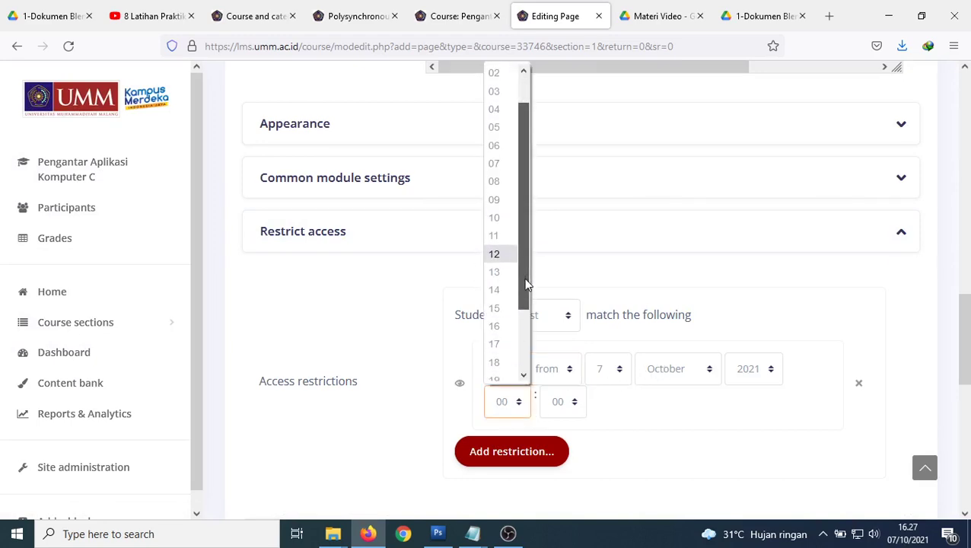
{"action": "left_click", "coordinate": [498, 307]}
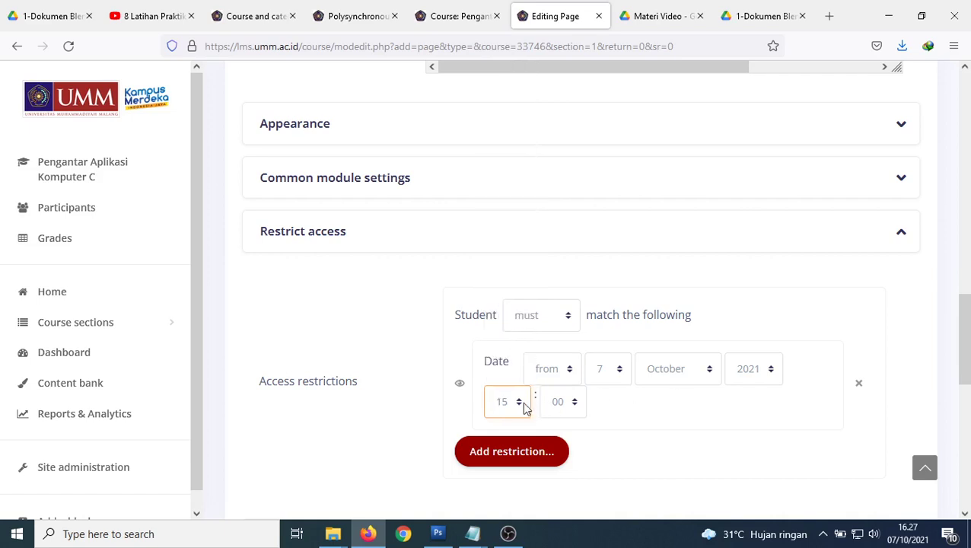
{"action": "scroll", "coordinate": [656, 331], "scroll_direction": "down", "scroll_amount": 5}
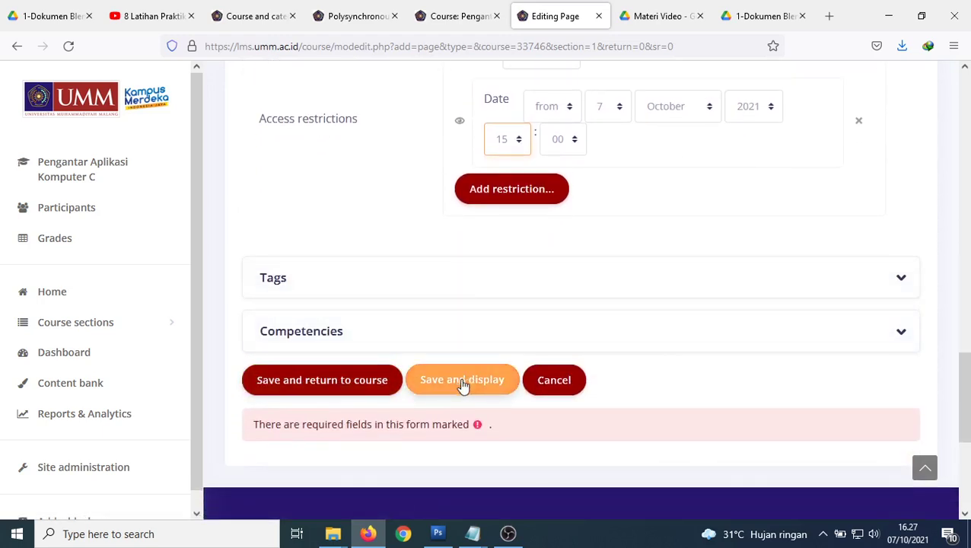
{"action": "left_click", "coordinate": [352, 383]}
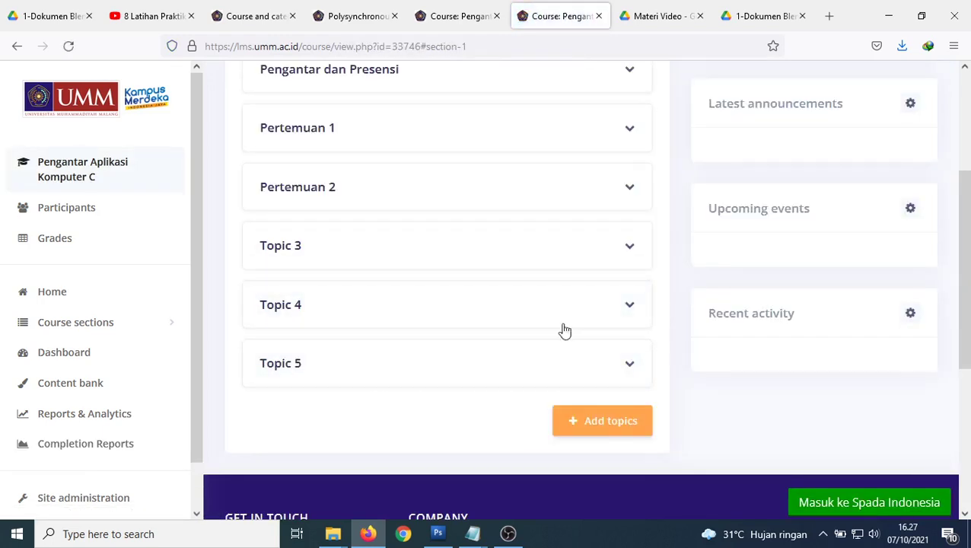
Open Materi Pertemuan 1 from the Pertemuan 1 section and review its intro text, embedded PDF, both videos and last modified date.
{"action": "left_click", "coordinate": [294, 133]}
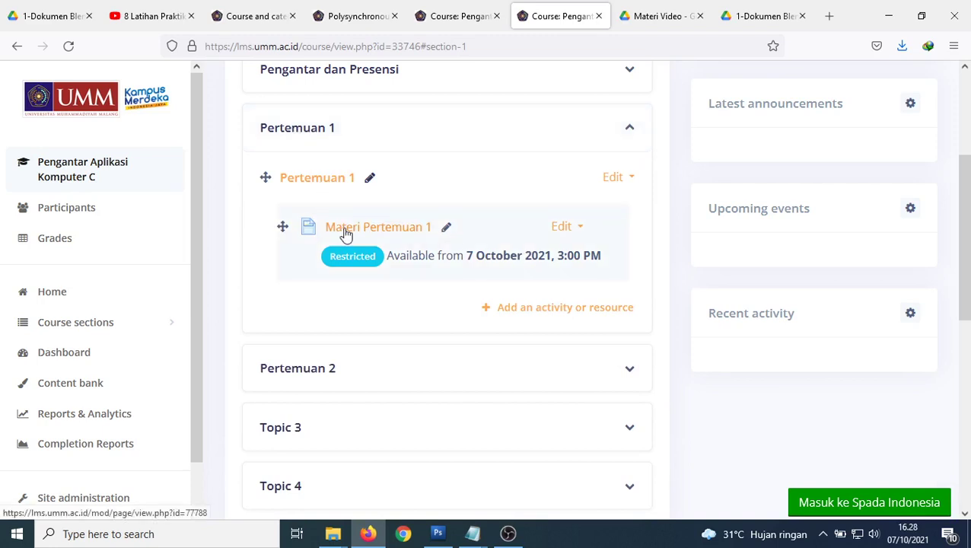
{"action": "left_click", "coordinate": [346, 228]}
{"action": "scroll", "coordinate": [613, 287], "scroll_direction": "down", "scroll_amount": 2}
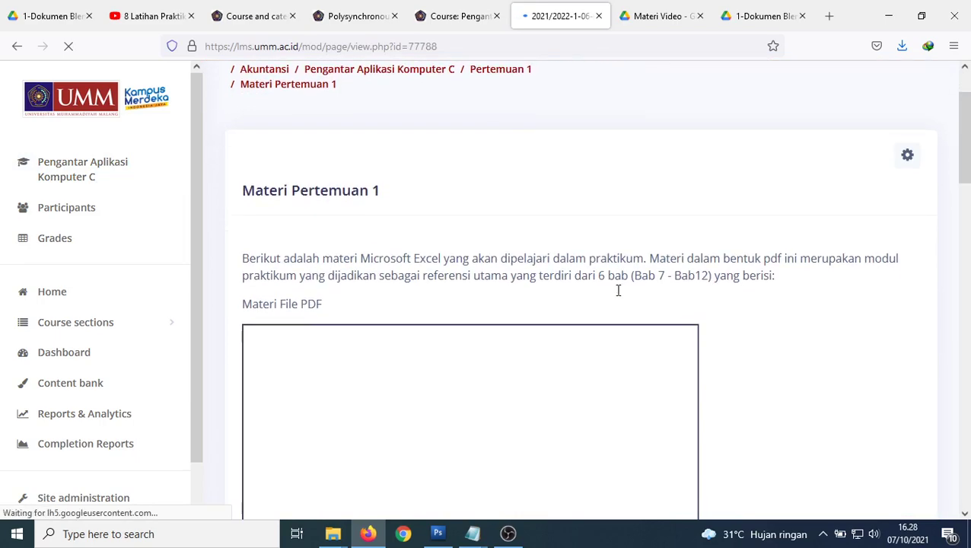
{"action": "left_click_drag", "start_coordinate": [260, 200], "coordinate": [325, 243]}
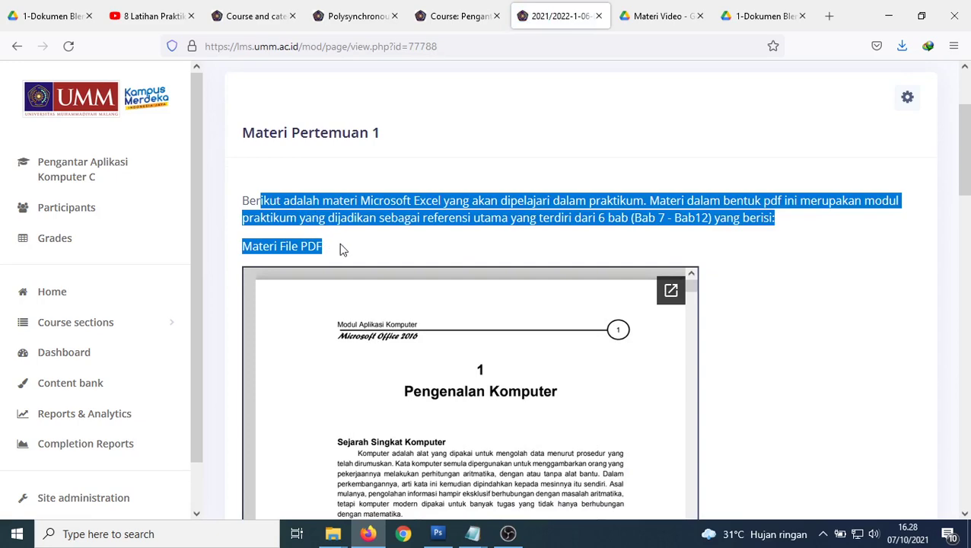
{"action": "scroll", "coordinate": [342, 245], "scroll_direction": "down", "scroll_amount": 2}
{"action": "scroll", "coordinate": [398, 243], "scroll_direction": "down", "scroll_amount": 5}
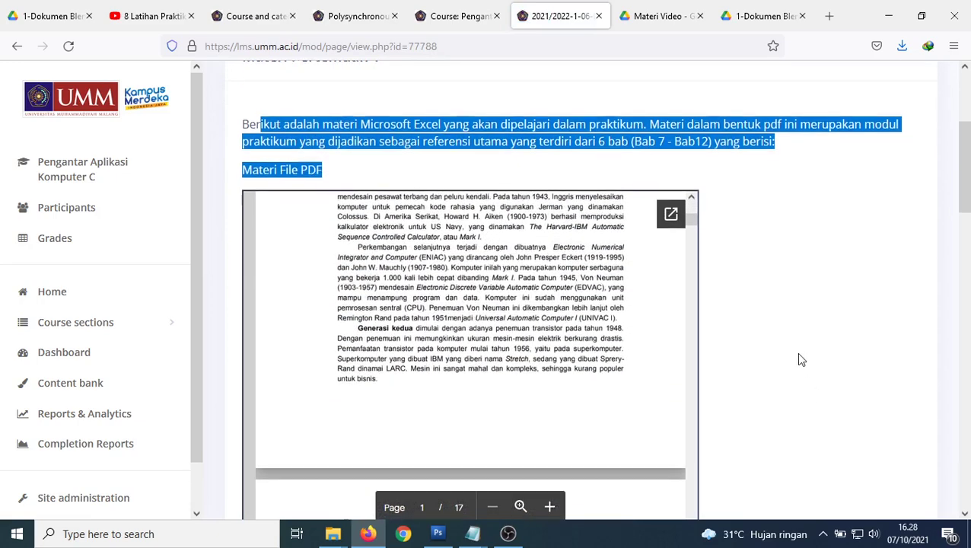
{"action": "scroll", "coordinate": [796, 353], "scroll_direction": "down", "scroll_amount": 8}
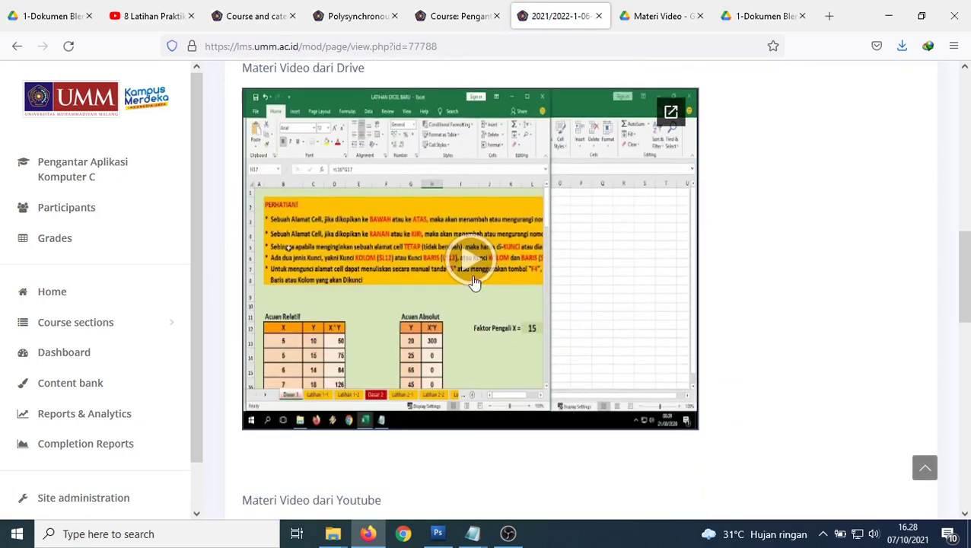
{"action": "scroll", "coordinate": [773, 291], "scroll_direction": "down", "scroll_amount": 1}
{"action": "scroll", "coordinate": [773, 290], "scroll_direction": "down", "scroll_amount": 8}
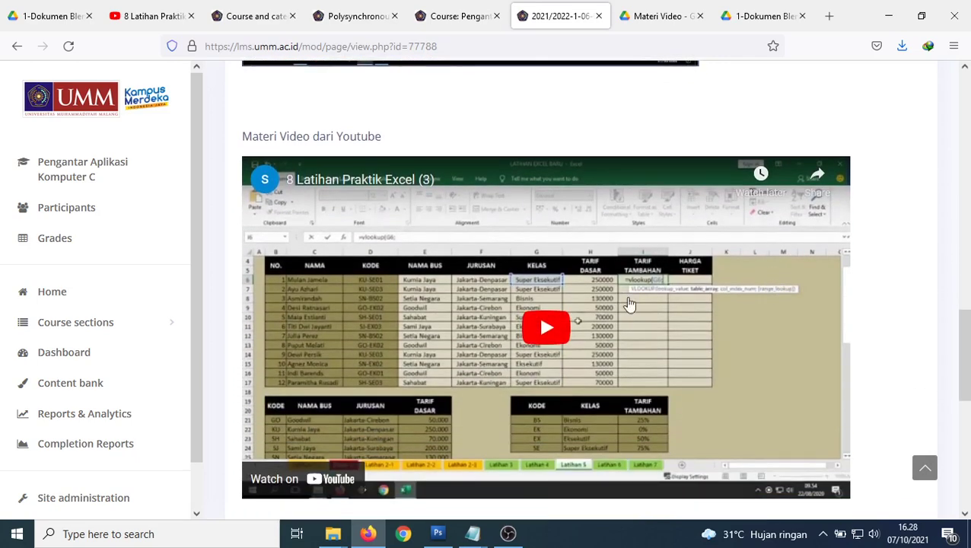
{"action": "scroll", "coordinate": [590, 327], "scroll_direction": "down", "scroll_amount": 5}
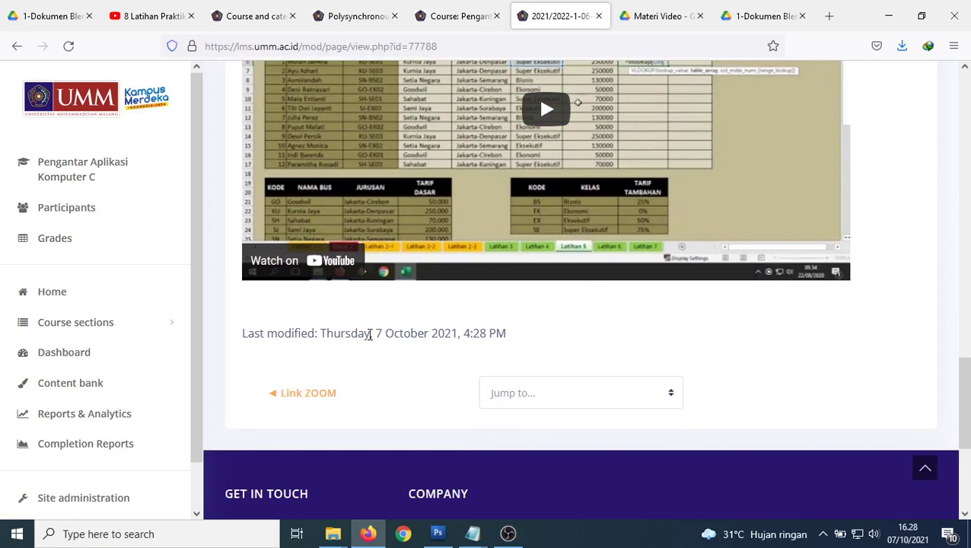
{"action": "left_click_drag", "start_coordinate": [376, 334], "coordinate": [450, 337]}
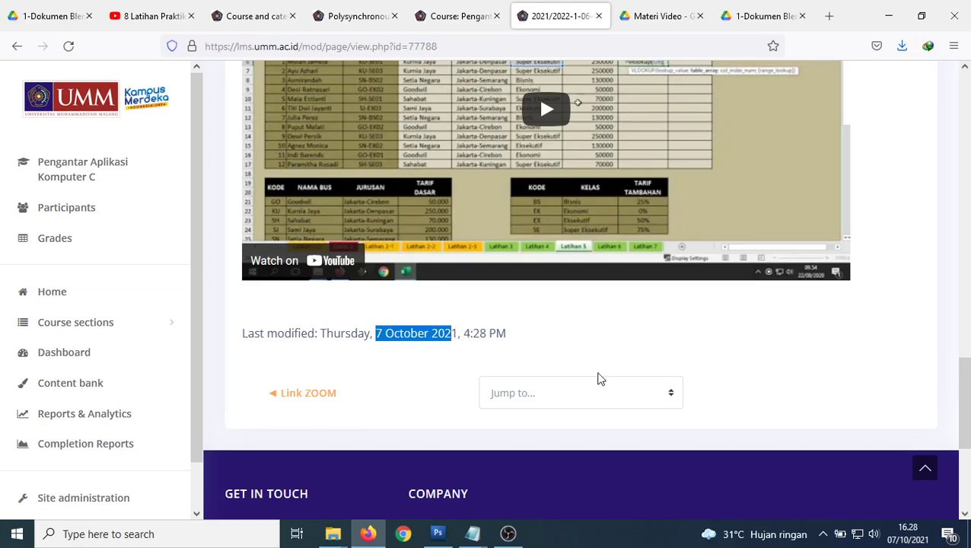
{"action": "scroll", "coordinate": [414, 384], "scroll_direction": "up", "scroll_amount": 6}
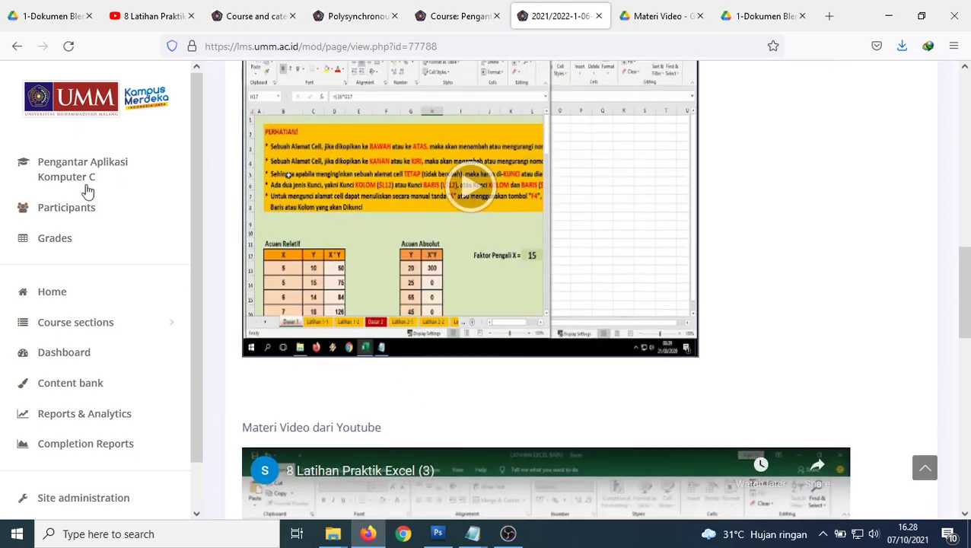
Go back to the course page and check the availability time of Materi Pertemuan 1 in the Pertemuan 1 section.
{"action": "left_click", "coordinate": [18, 47]}
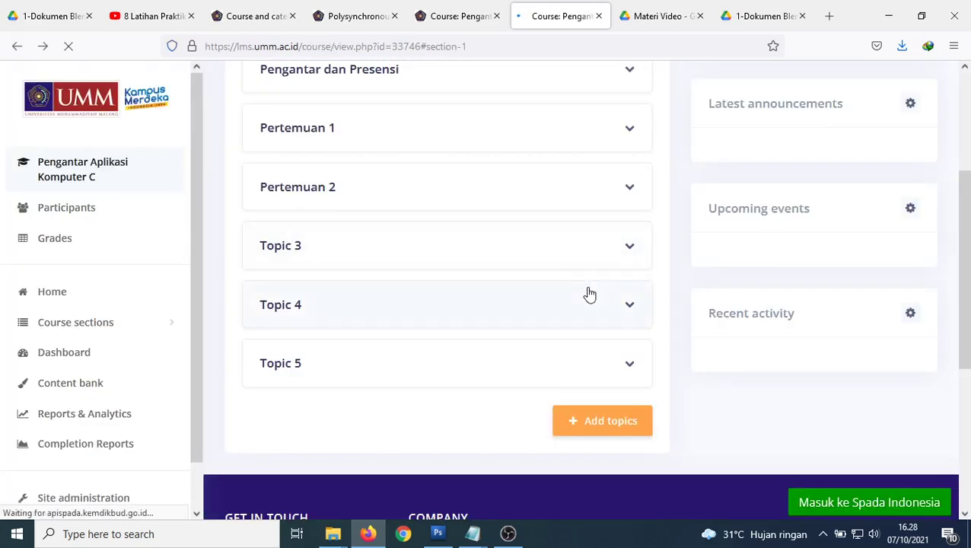
{"action": "left_click", "coordinate": [280, 133]}
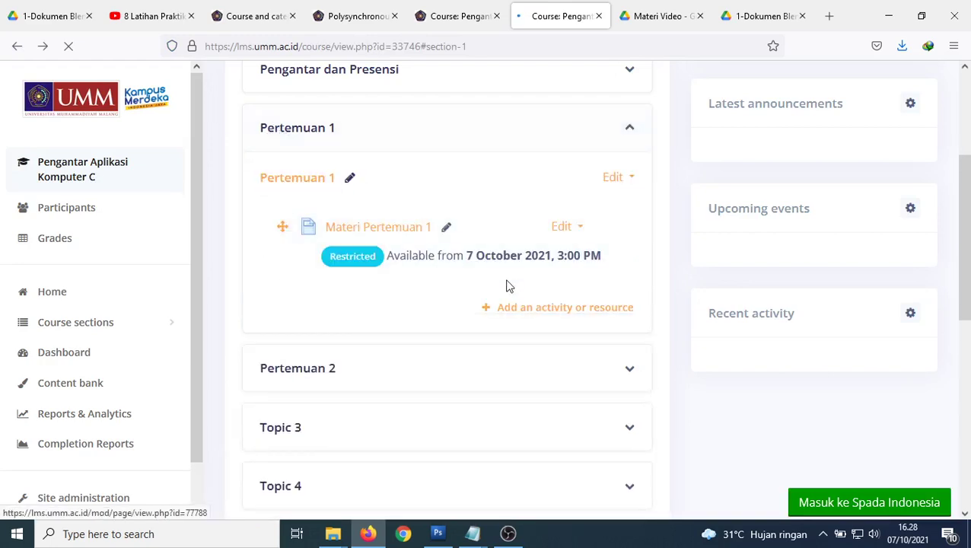
{"action": "left_click_drag", "start_coordinate": [559, 255], "coordinate": [582, 256]}
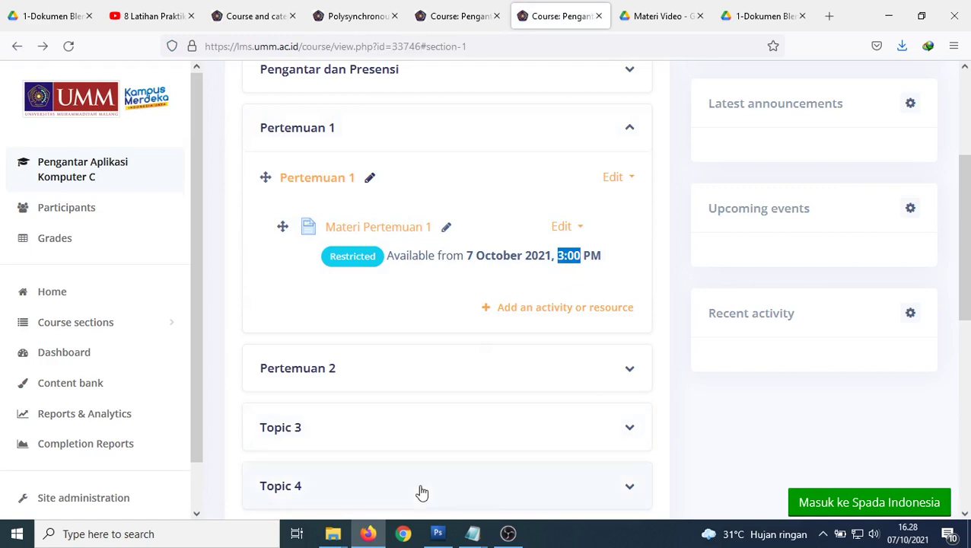
Switch the course view to the Student role.
{"action": "left_click_drag", "start_coordinate": [967, 309], "coordinate": [962, 205]}
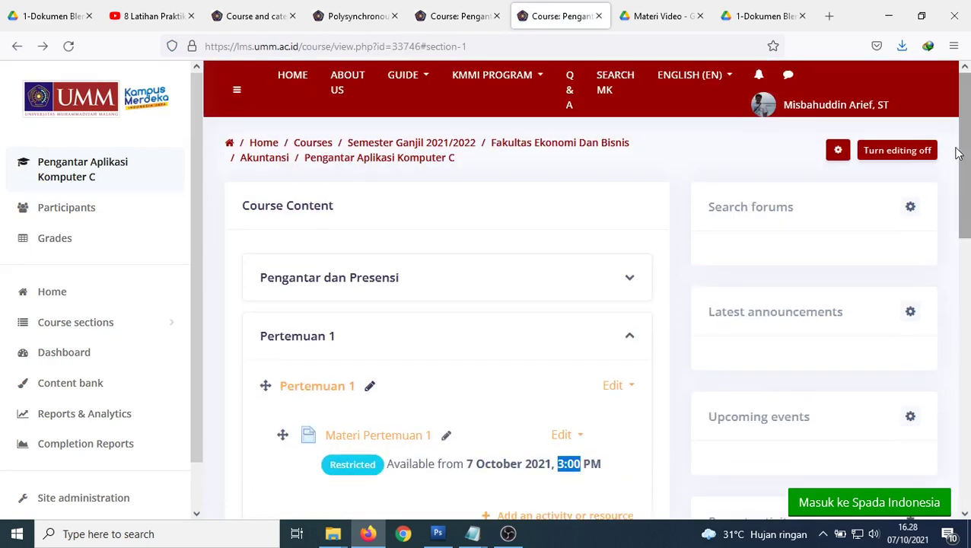
{"action": "left_click", "coordinate": [842, 109]}
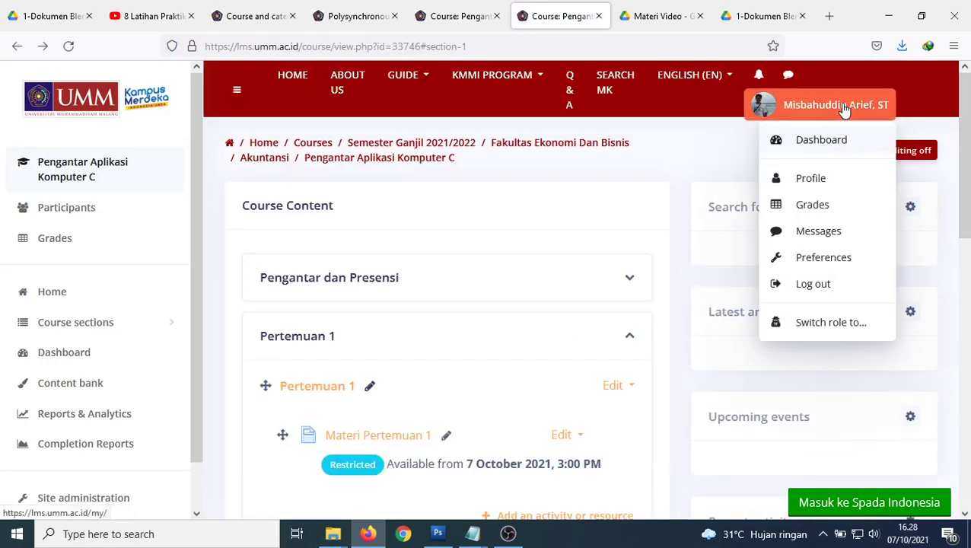
{"action": "left_click", "coordinate": [831, 322]}
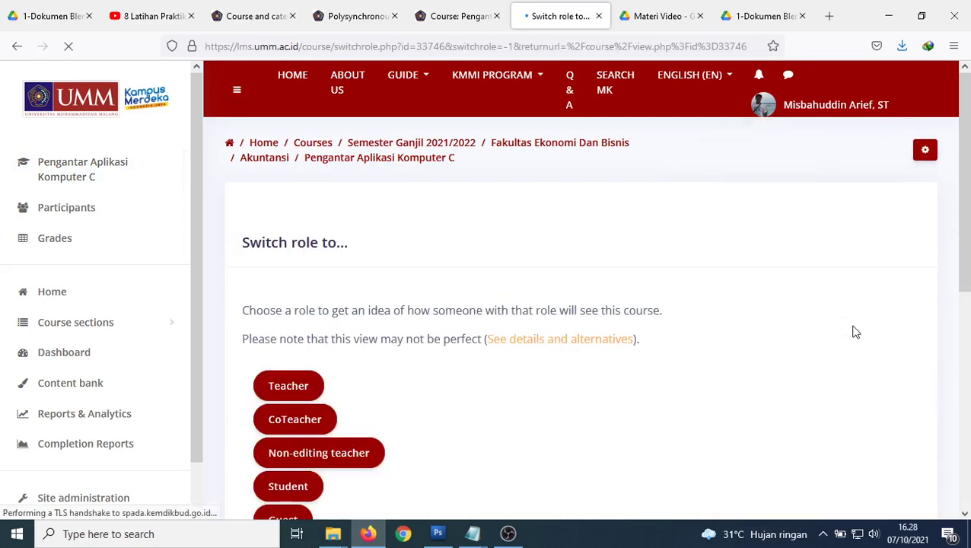
{"action": "scroll", "coordinate": [548, 483], "scroll_direction": "down", "scroll_amount": 2}
{"action": "left_click", "coordinate": [282, 415]}
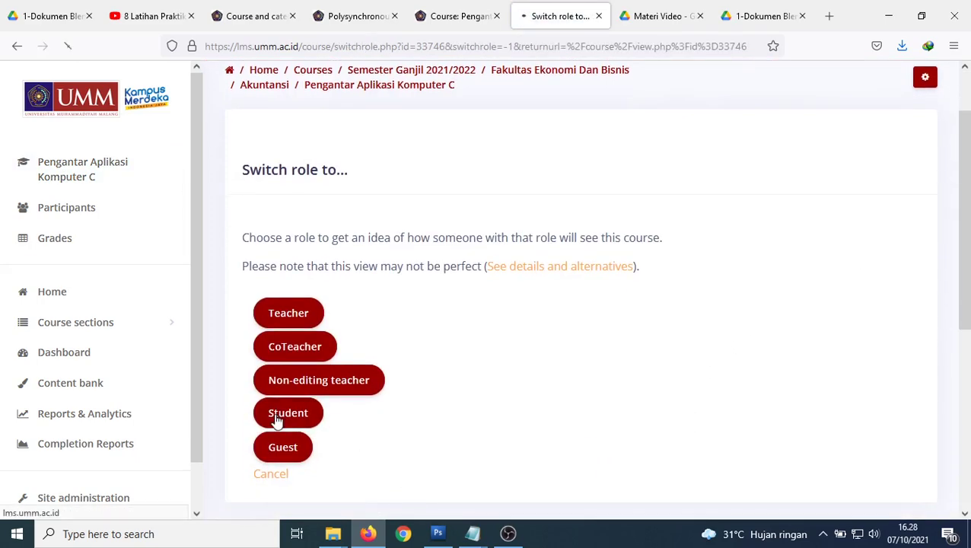
As a student, open Materi Pertemuan 1 from the Pertemuan 1 section and look through its embedded PDF and videos.
{"action": "left_click", "coordinate": [308, 344]}
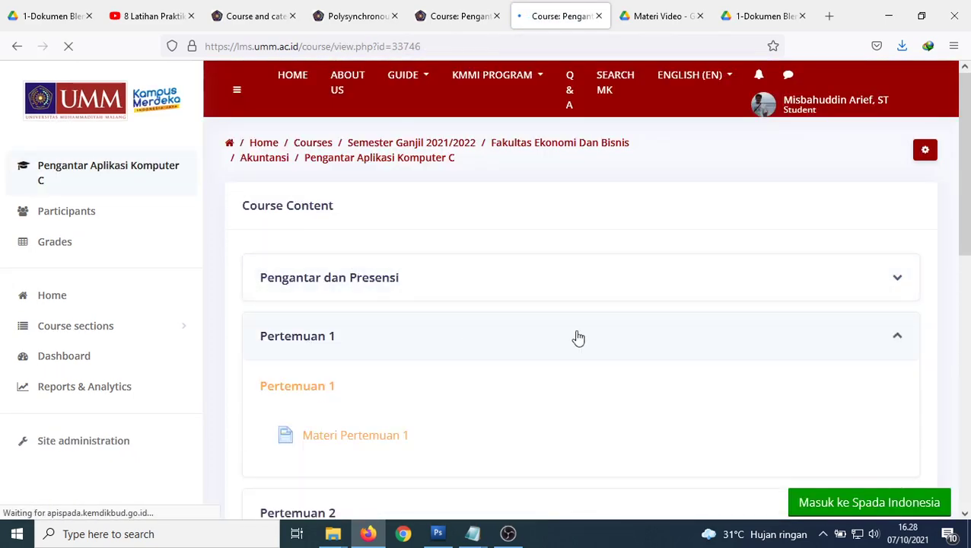
{"action": "scroll", "coordinate": [576, 336], "scroll_direction": "down", "scroll_amount": 2}
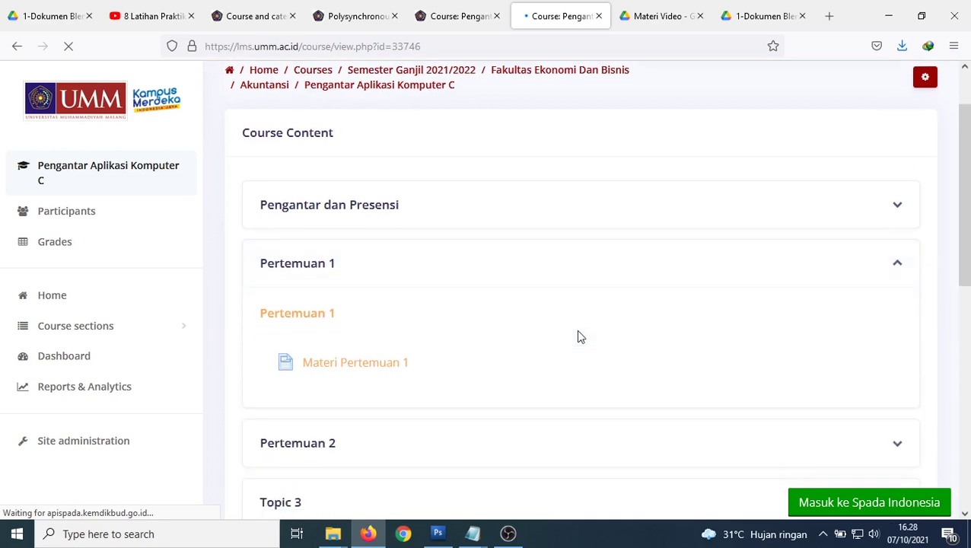
{"action": "left_click", "coordinate": [321, 367]}
{"action": "scroll", "coordinate": [715, 384], "scroll_direction": "down", "scroll_amount": 5}
{"action": "scroll", "coordinate": [715, 384], "scroll_direction": "down", "scroll_amount": 5}
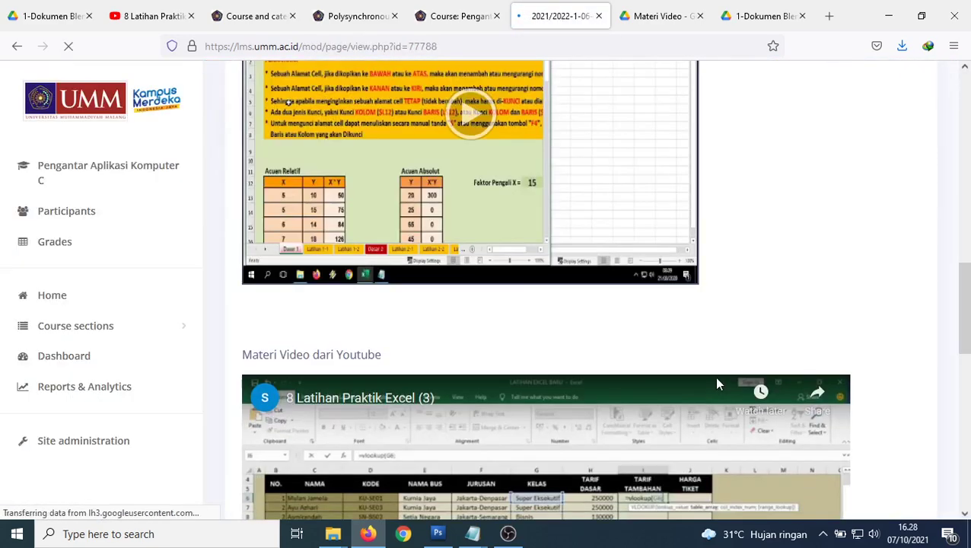
{"action": "scroll", "coordinate": [715, 385], "scroll_direction": "up", "scroll_amount": 10}
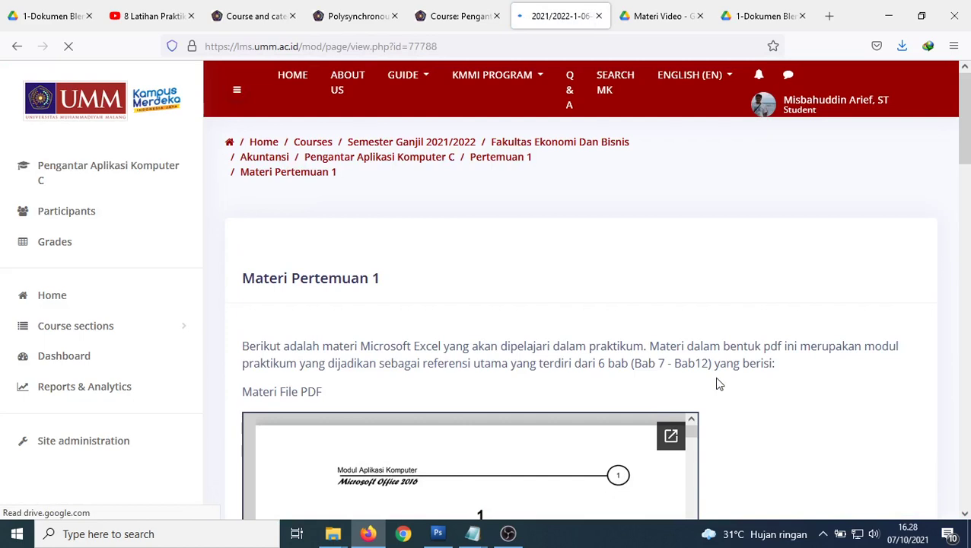
Return to the normal role and expand the Pertemuan 1 section on the Pengantar Aplikasi Komputer C course page.
{"action": "left_click", "coordinate": [798, 110]}
{"action": "left_click", "coordinate": [795, 323]}
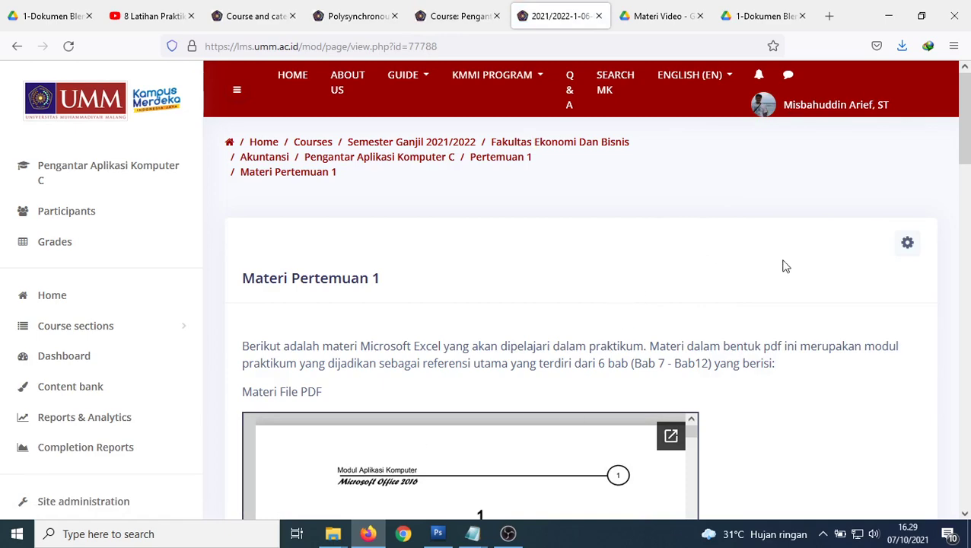
{"action": "left_click", "coordinate": [110, 173]}
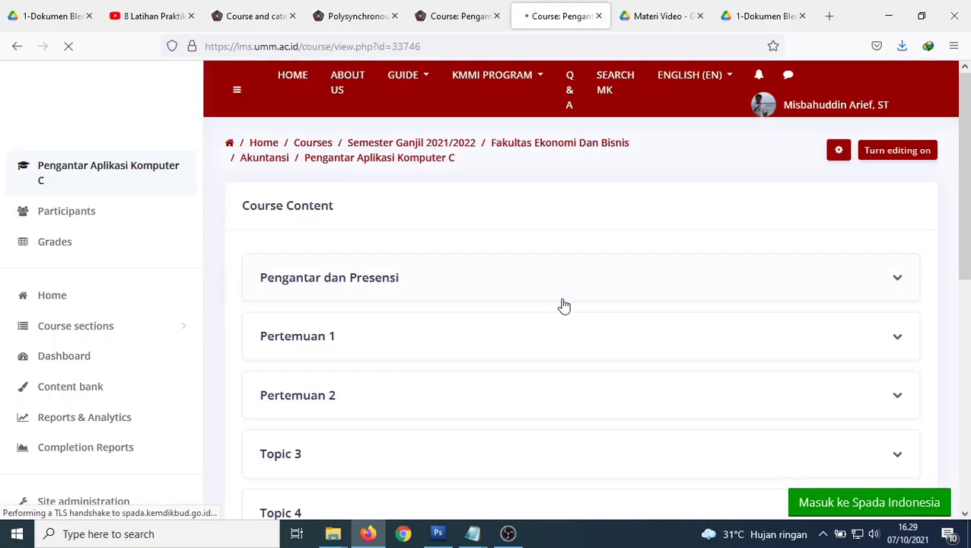
{"action": "left_click", "coordinate": [292, 338]}
{"action": "scroll", "coordinate": [392, 355], "scroll_direction": "down", "scroll_amount": 1}
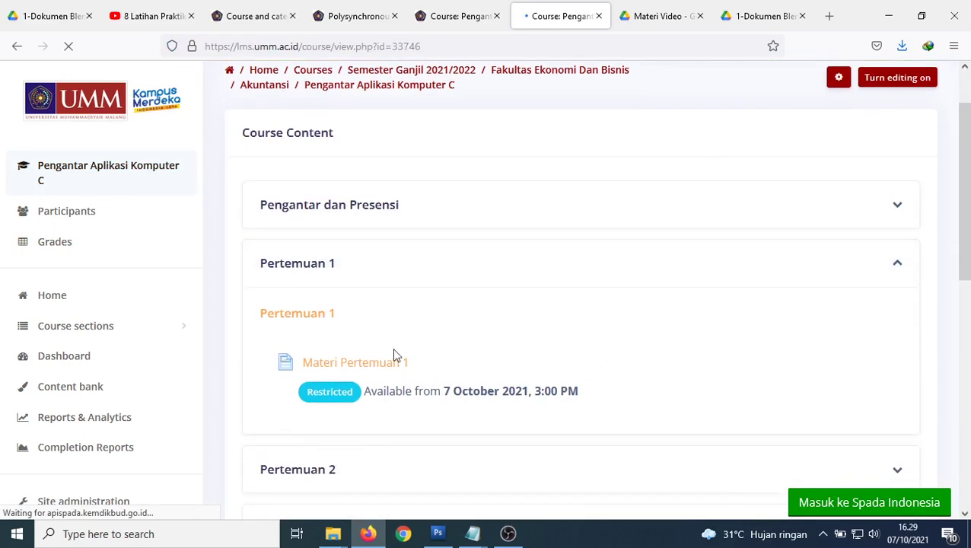
Turn editing on for the Pengantar Aplikasi Komputer C course and expand its Pertemuan 1 section.
{"action": "scroll", "coordinate": [364, 369], "scroll_direction": "down", "scroll_amount": 2}
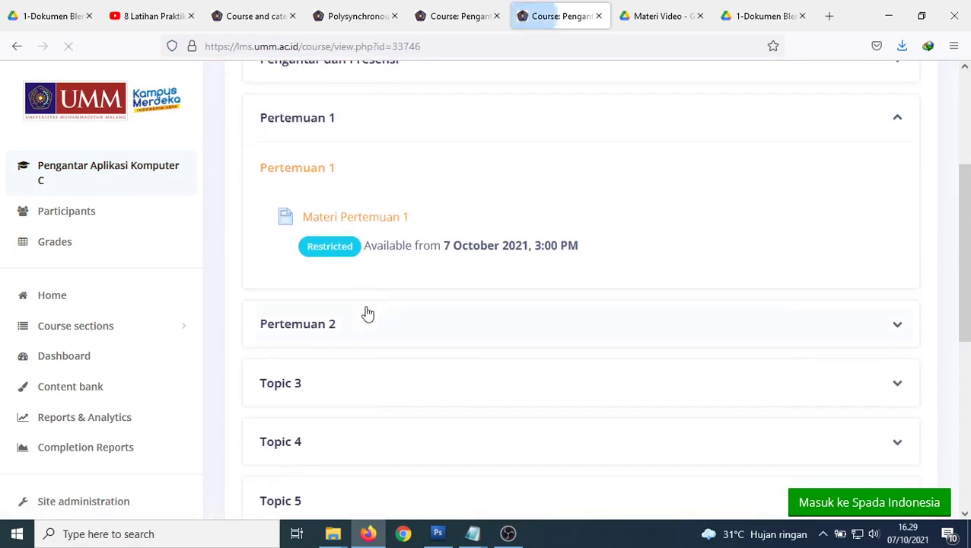
{"action": "scroll", "coordinate": [913, 231], "scroll_direction": "up", "scroll_amount": 3}
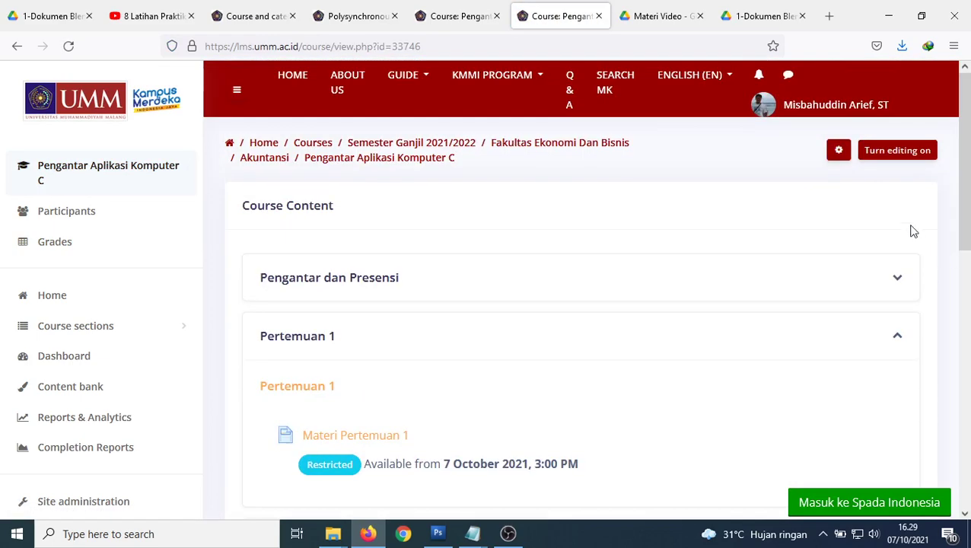
{"action": "left_click", "coordinate": [885, 152]}
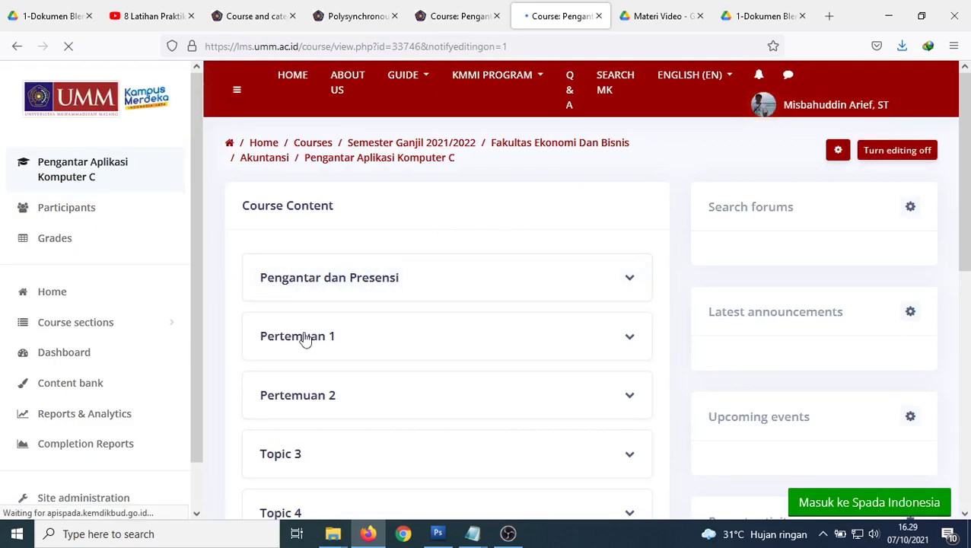
{"action": "left_click", "coordinate": [445, 345]}
{"action": "scroll", "coordinate": [445, 344], "scroll_direction": "down", "scroll_amount": 3}
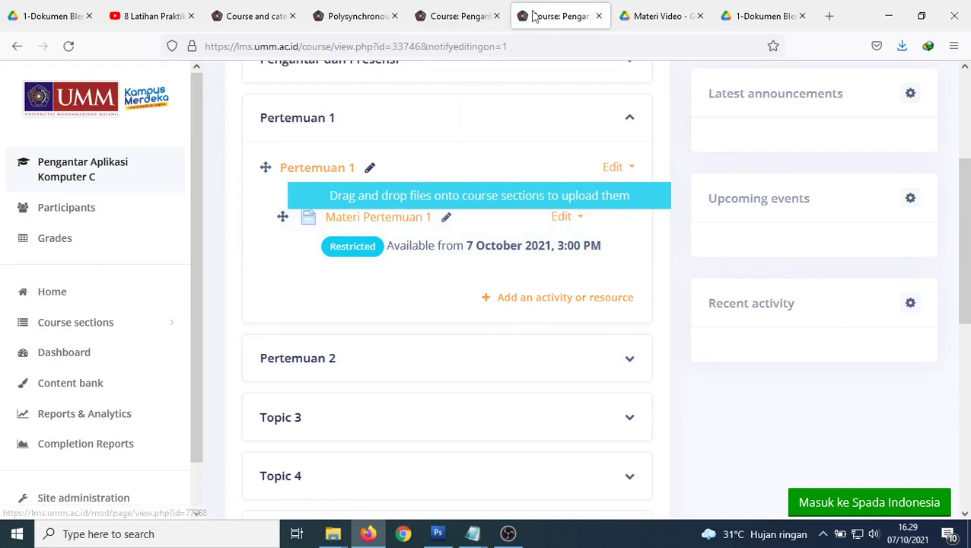
Check the Pertemuan 1 items in the Komputer B course, and start a new Page resource in Pertemuan 1 of Komputer C.
{"action": "left_click", "coordinate": [470, 18]}
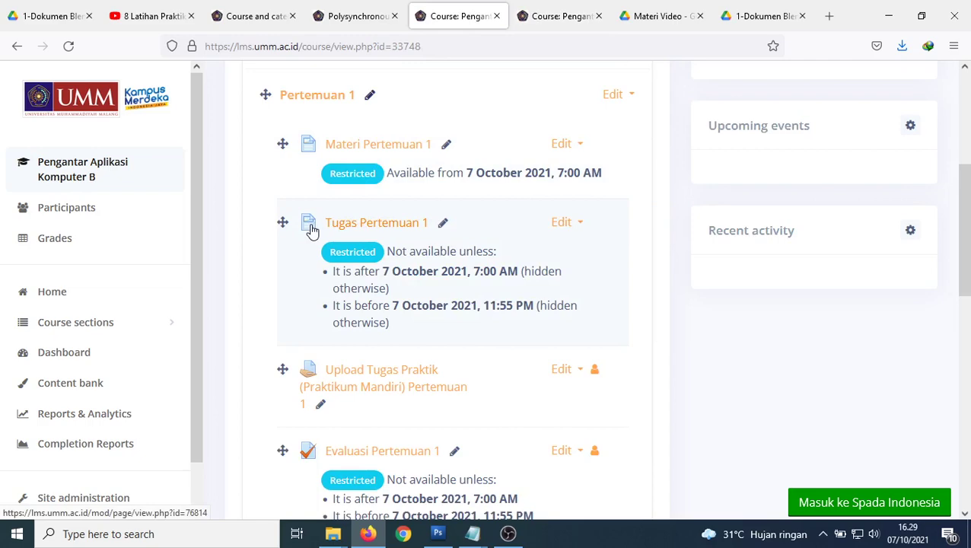
{"action": "left_click", "coordinate": [562, 18]}
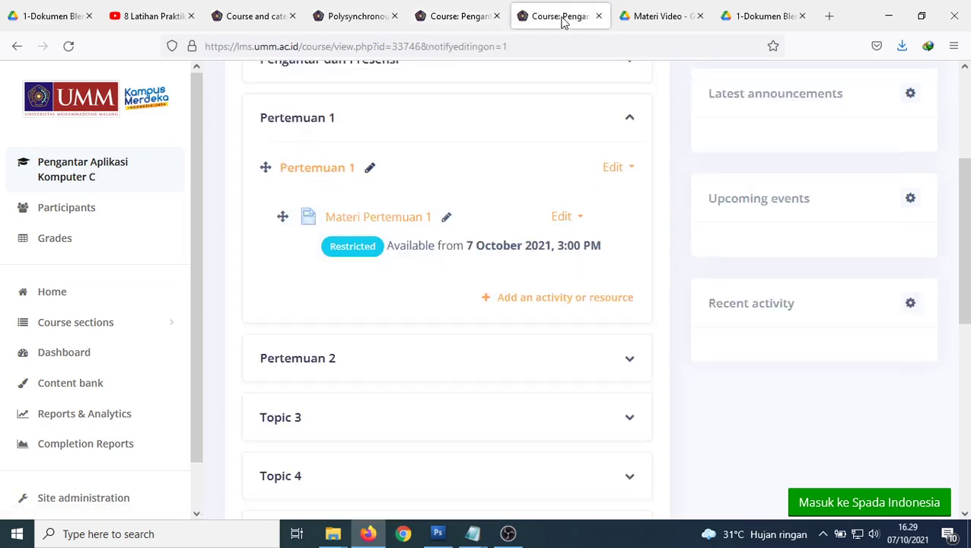
{"action": "left_click", "coordinate": [562, 299]}
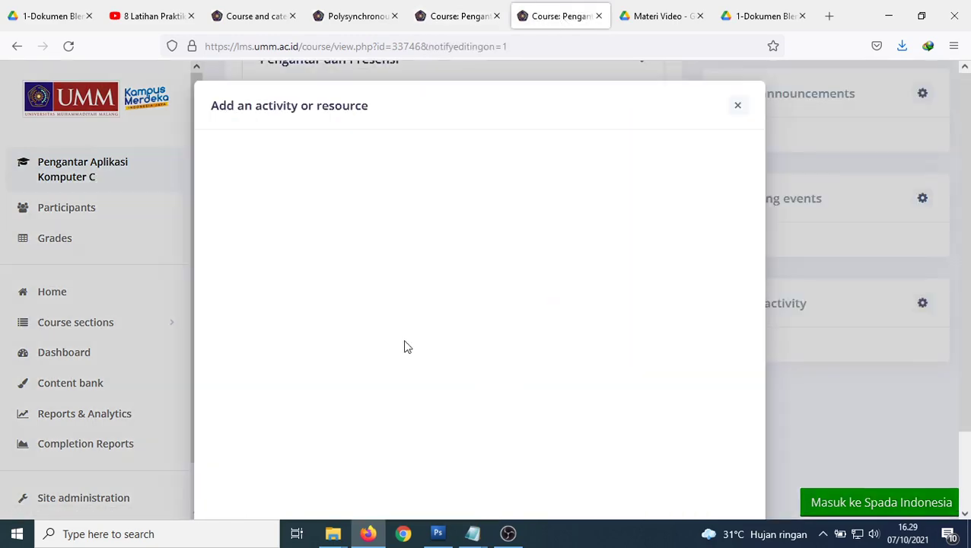
{"action": "scroll", "coordinate": [388, 361], "scroll_direction": "down", "scroll_amount": 3}
{"action": "left_click", "coordinate": [280, 427]}
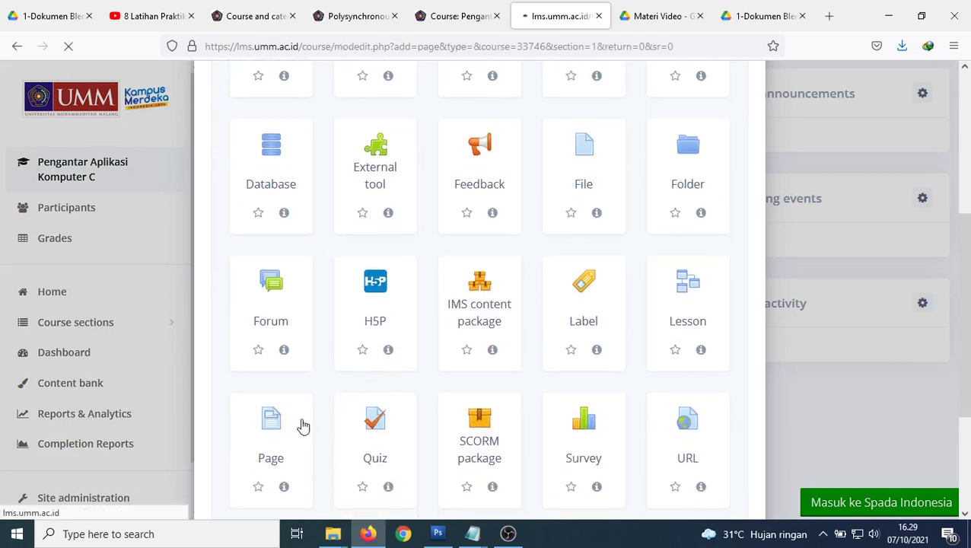
{"action": "scroll", "coordinate": [357, 397], "scroll_direction": "down", "scroll_amount": 2}
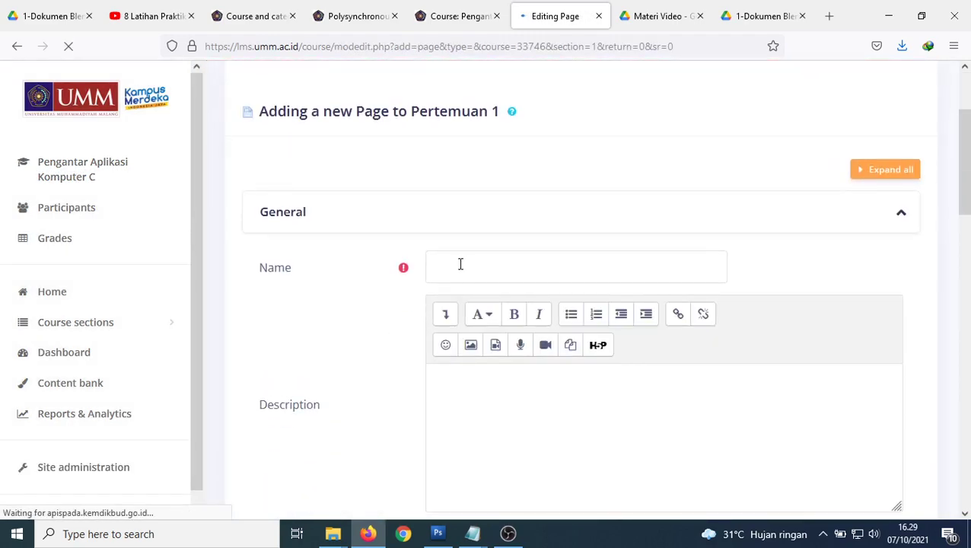
Open the Tugas Pertemuan 1 page in the Komputer B course for editing and go to its page content.
{"action": "left_click", "coordinate": [439, 16]}
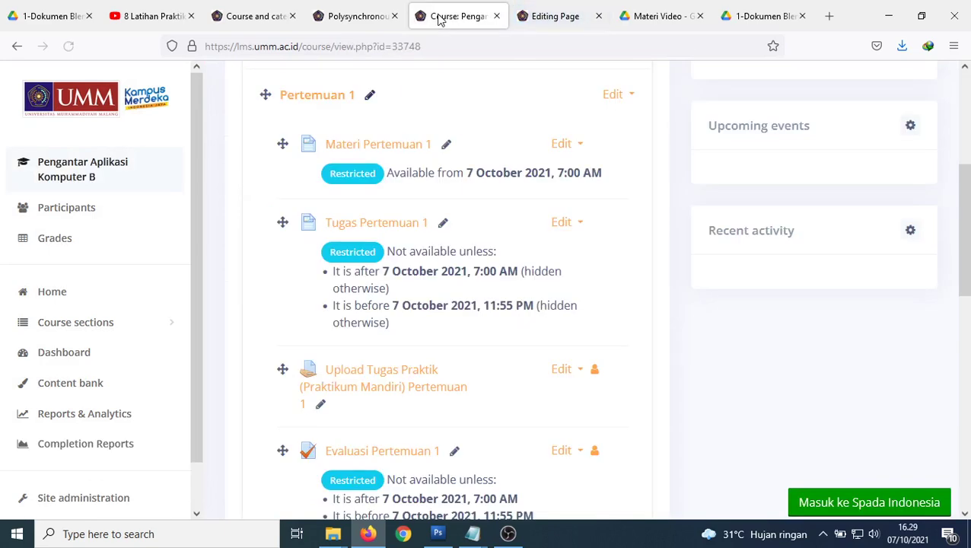
{"action": "left_click", "coordinate": [378, 223]}
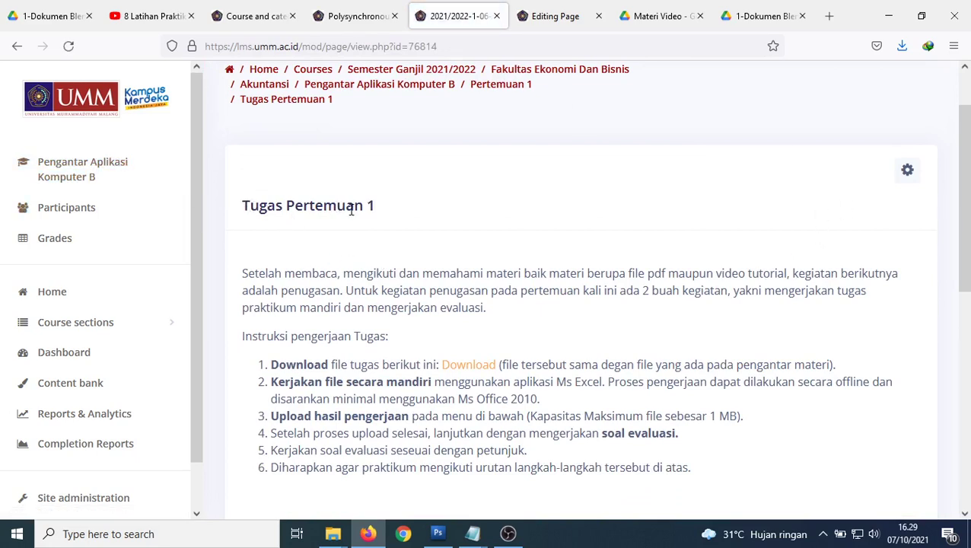
{"action": "left_click", "coordinate": [906, 171]}
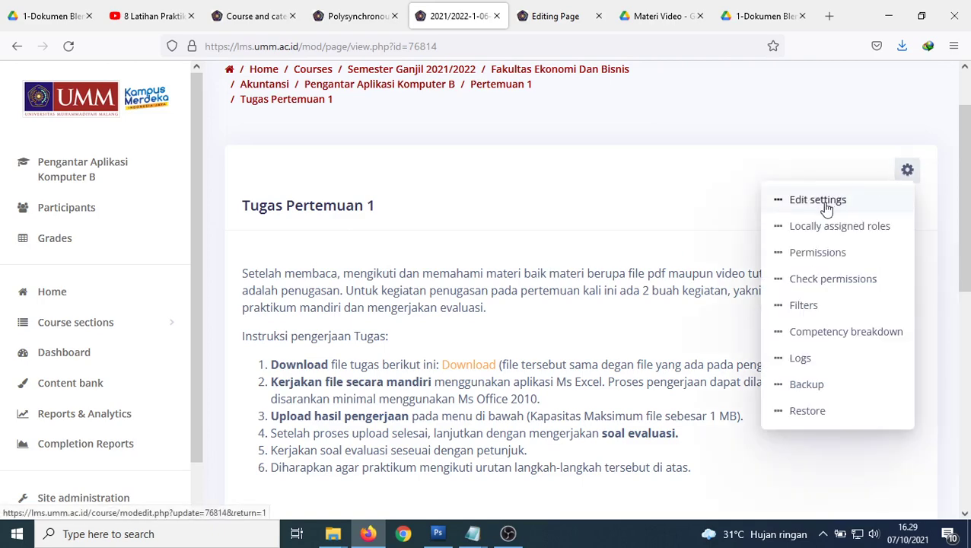
{"action": "left_click", "coordinate": [825, 203]}
{"action": "scroll", "coordinate": [526, 325], "scroll_direction": "down", "scroll_amount": 2}
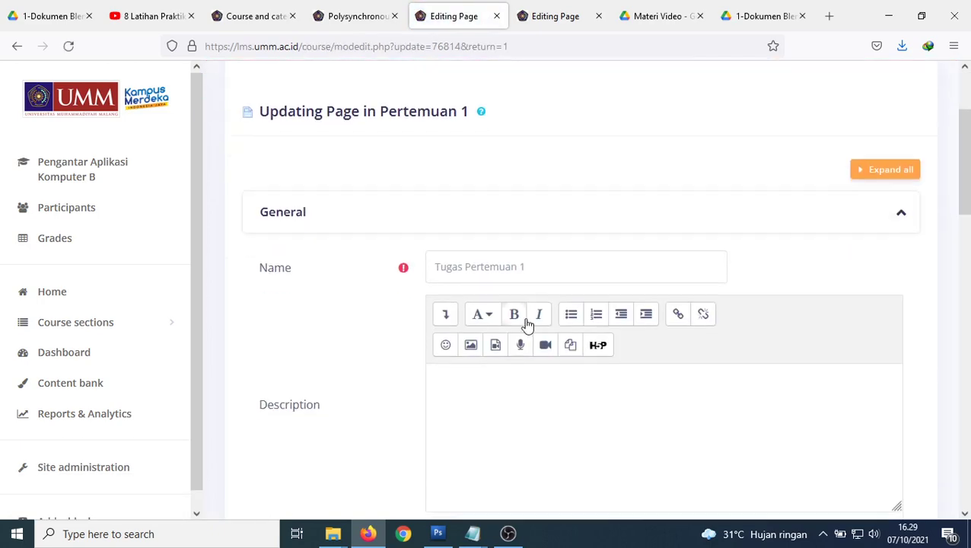
{"action": "scroll", "coordinate": [527, 325], "scroll_direction": "down", "scroll_amount": 3}
{"action": "scroll", "coordinate": [488, 204], "scroll_direction": "down", "scroll_amount": 2}
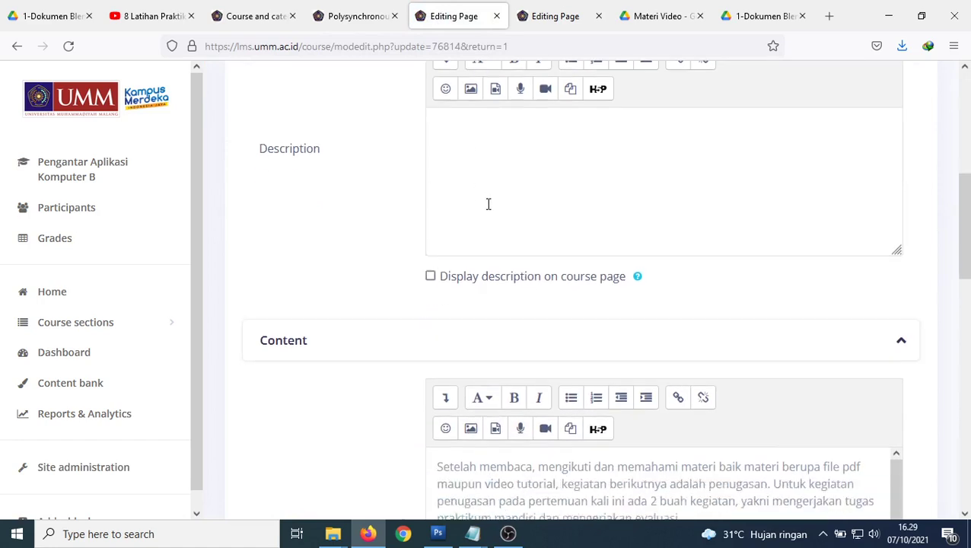
{"action": "scroll", "coordinate": [384, 263], "scroll_direction": "down", "scroll_amount": 2}
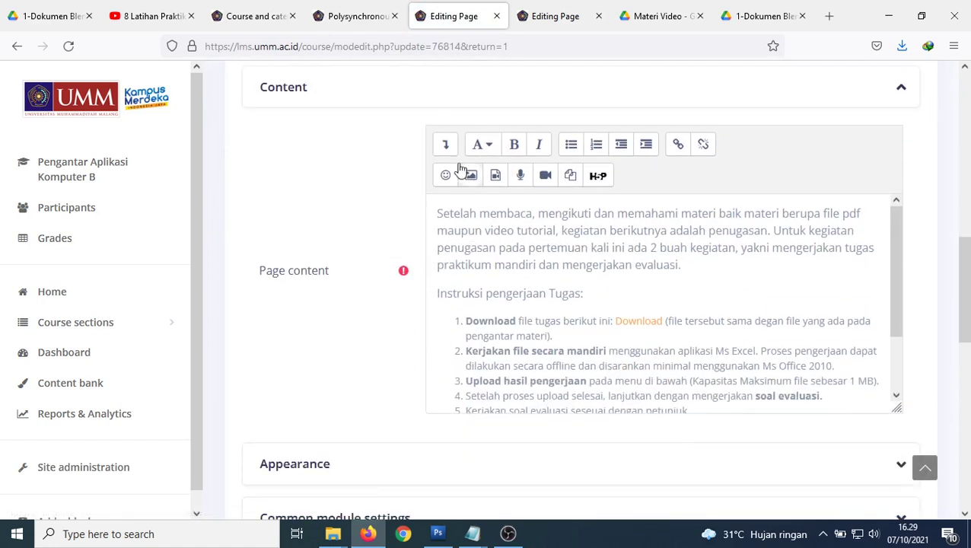
Copy the entire HTML source of the page content of Tugas Pertemuan 1 in Komputer B.
{"action": "left_click", "coordinate": [447, 145]}
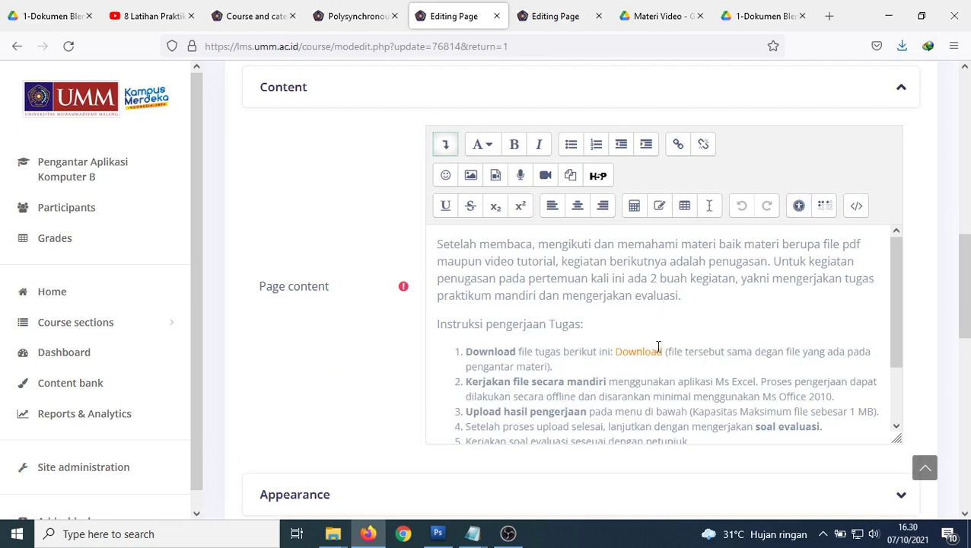
{"action": "left_click", "coordinate": [856, 206]}
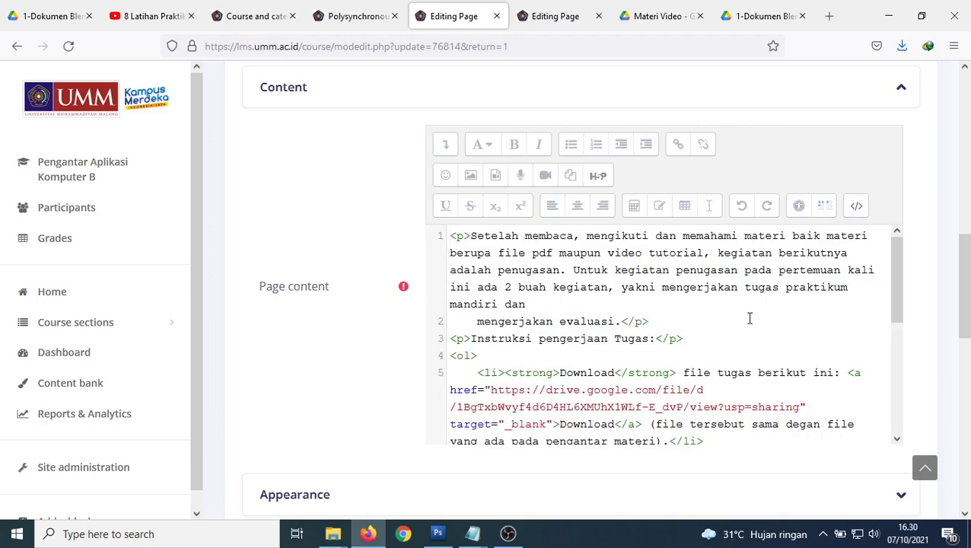
{"action": "key", "text": "ctrl+a"}
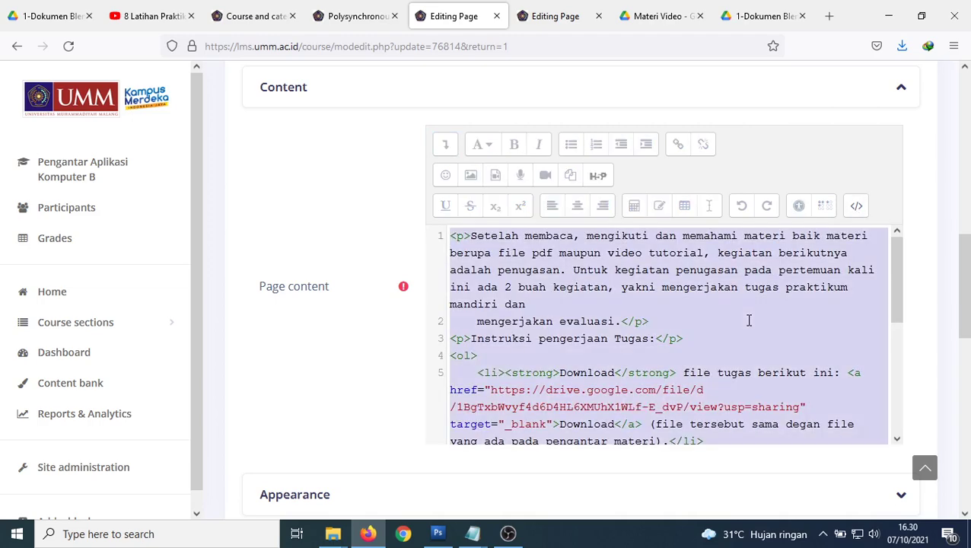
{"action": "left_click", "coordinate": [853, 210]}
{"action": "scroll", "coordinate": [539, 342], "scroll_direction": "up", "scroll_amount": 3}
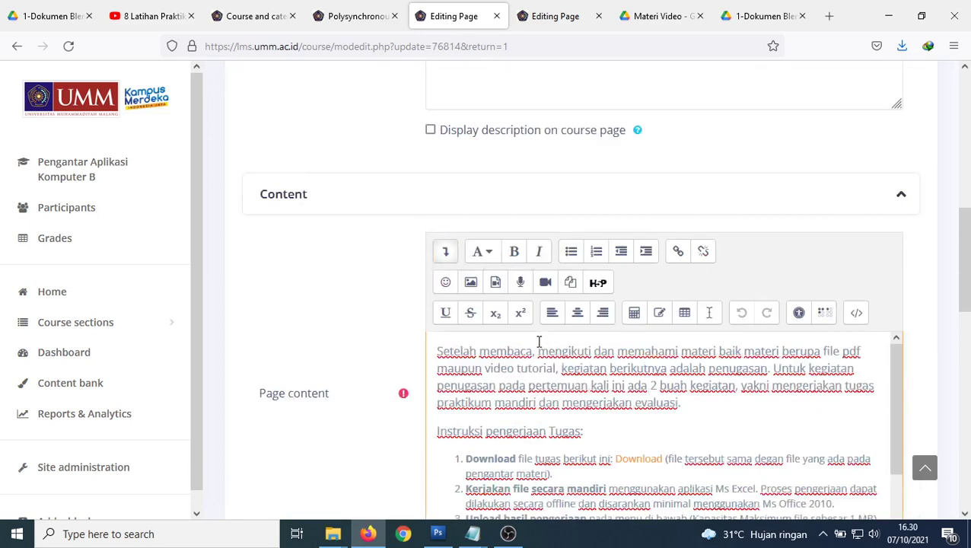
{"action": "scroll", "coordinate": [538, 342], "scroll_direction": "up", "scroll_amount": 3}
Name the new Komputer C page Tugas Pertemuan 1 and replace its page content source with the copied HTML.
{"action": "left_click", "coordinate": [555, 16]}
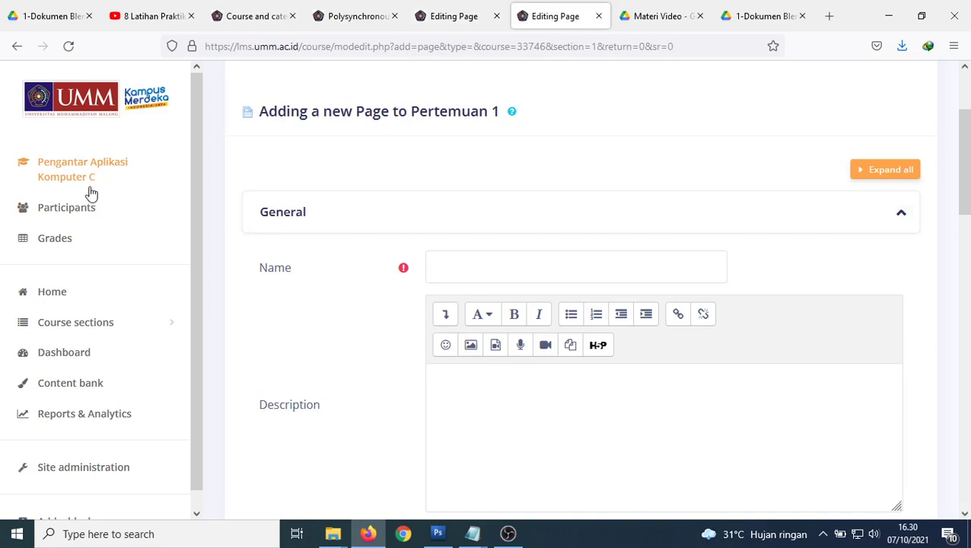
{"action": "left_click", "coordinate": [496, 264]}
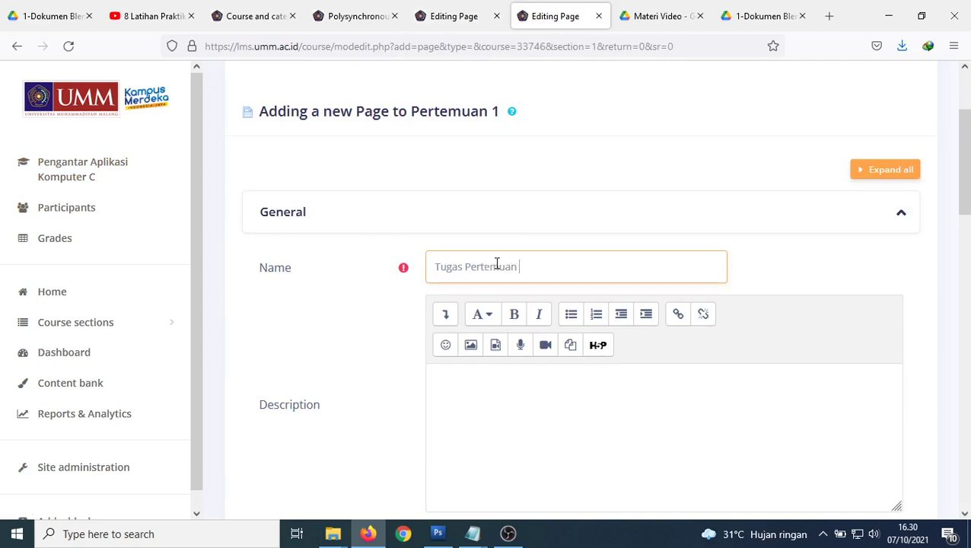
{"action": "scroll", "coordinate": [517, 343], "scroll_direction": "down", "scroll_amount": 5}
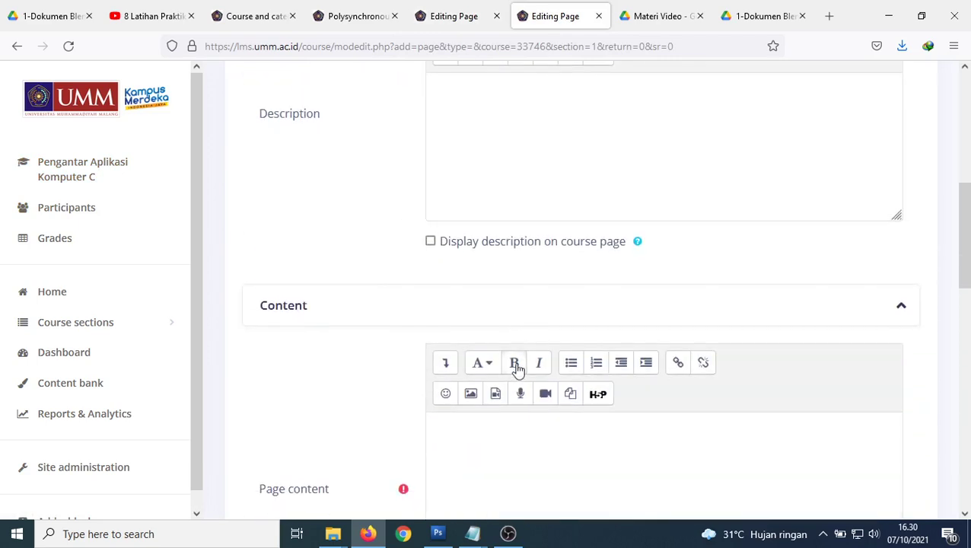
{"action": "left_click", "coordinate": [446, 364]}
{"action": "scroll", "coordinate": [718, 383], "scroll_direction": "down", "scroll_amount": 1}
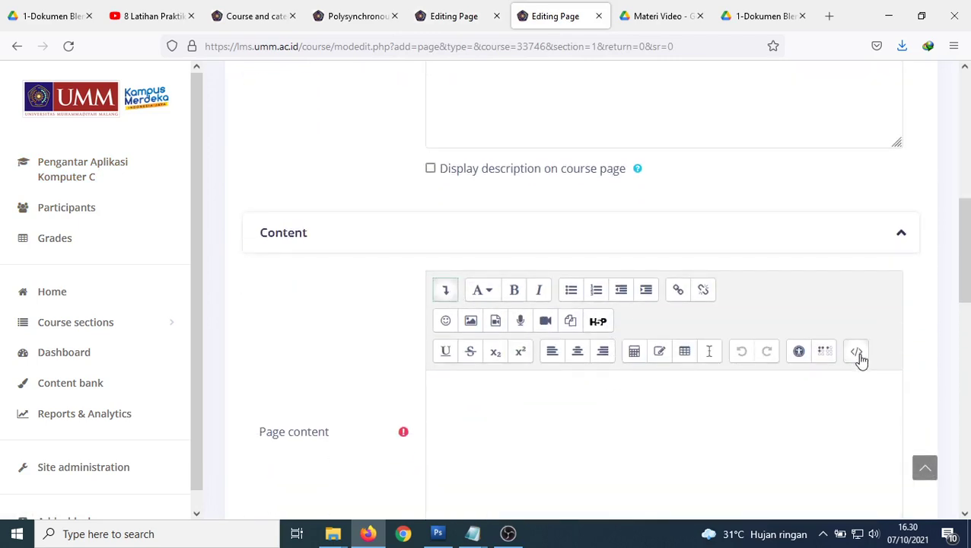
{"action": "left_click", "coordinate": [857, 351]}
{"action": "scroll", "coordinate": [727, 367], "scroll_direction": "down", "scroll_amount": 1}
{"action": "left_click_drag", "start_coordinate": [803, 297], "coordinate": [387, 279]}
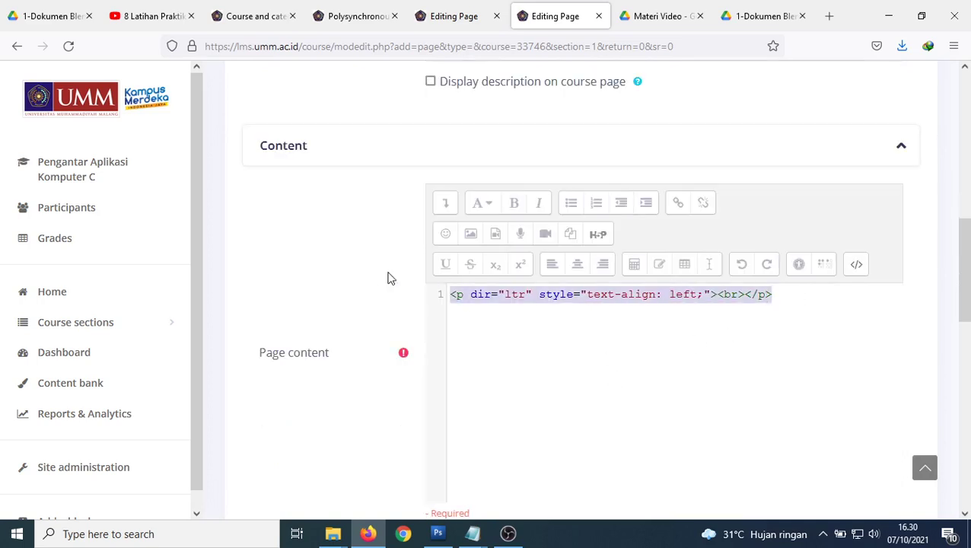
{"action": "key", "text": "ctrl+v"}
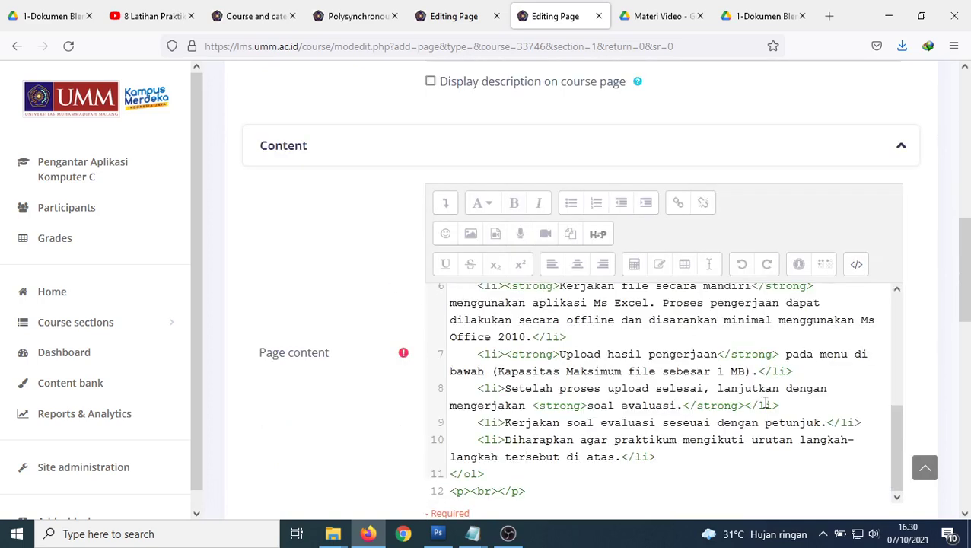
{"action": "left_click", "coordinate": [855, 264]}
{"action": "scroll", "coordinate": [685, 350], "scroll_direction": "down", "scroll_amount": 2}
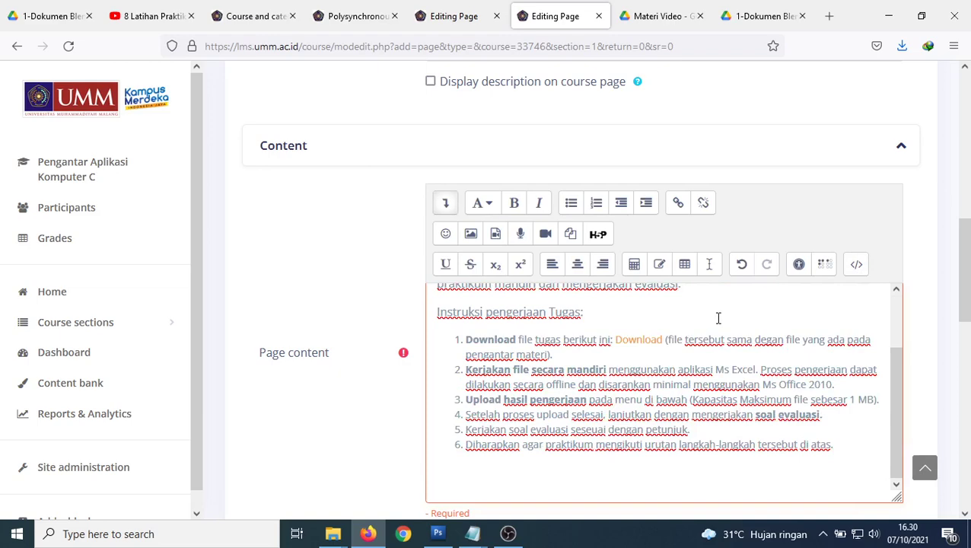
Expand the Appearance, Common module settings and Restrict access sections of the new page and review their options.
{"action": "scroll", "coordinate": [840, 334], "scroll_direction": "down", "scroll_amount": 5}
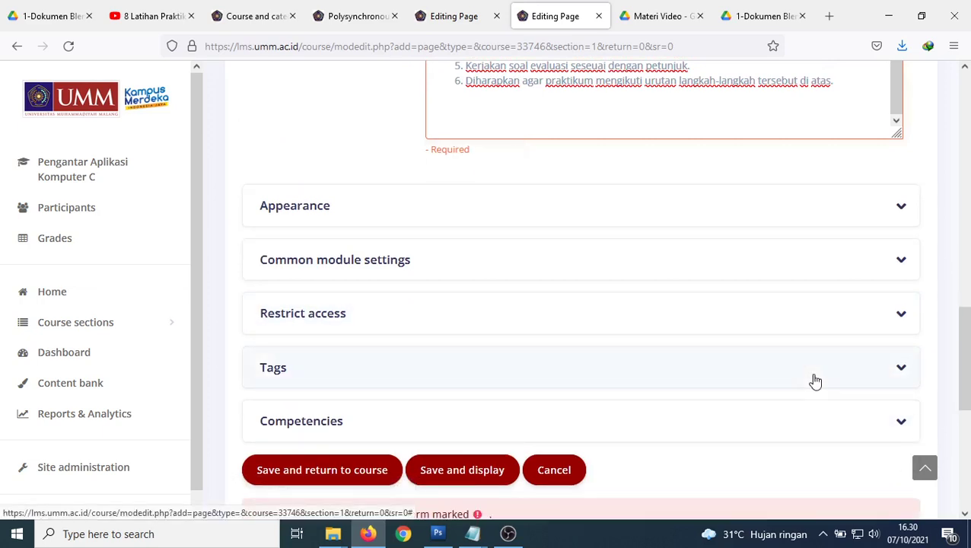
{"action": "left_click", "coordinate": [307, 207]}
{"action": "scroll", "coordinate": [370, 291], "scroll_direction": "down", "scroll_amount": 2}
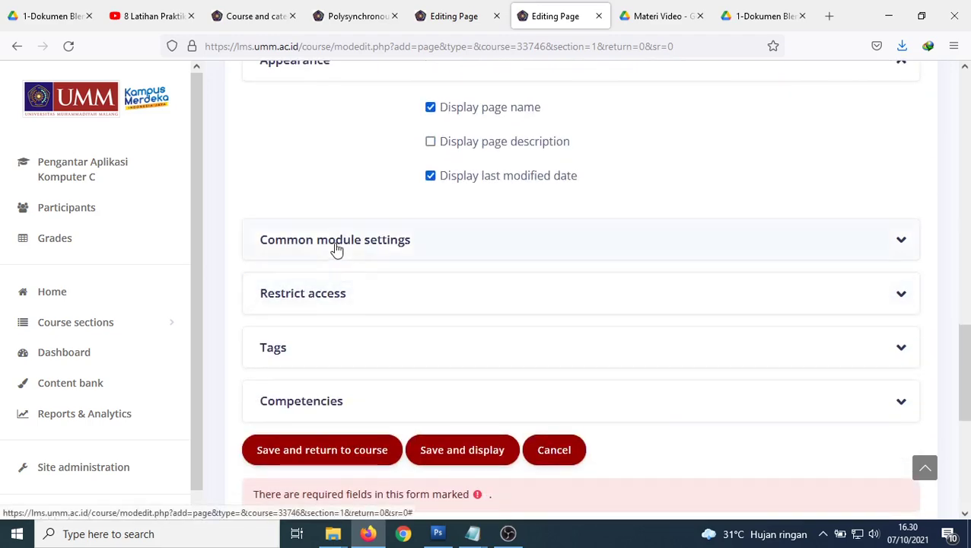
{"action": "scroll", "coordinate": [363, 301], "scroll_direction": "up", "scroll_amount": 1}
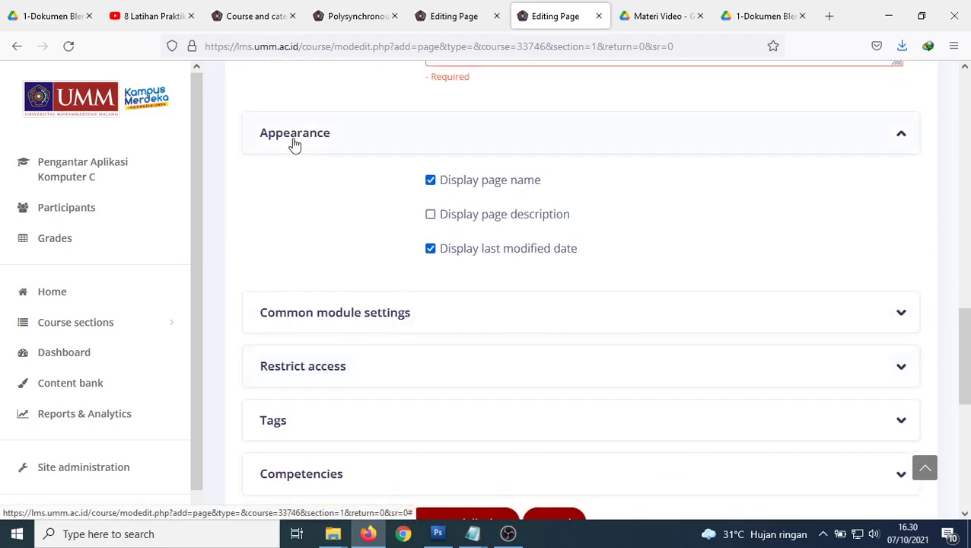
{"action": "left_click", "coordinate": [303, 319]}
{"action": "scroll", "coordinate": [435, 361], "scroll_direction": "down", "scroll_amount": 3}
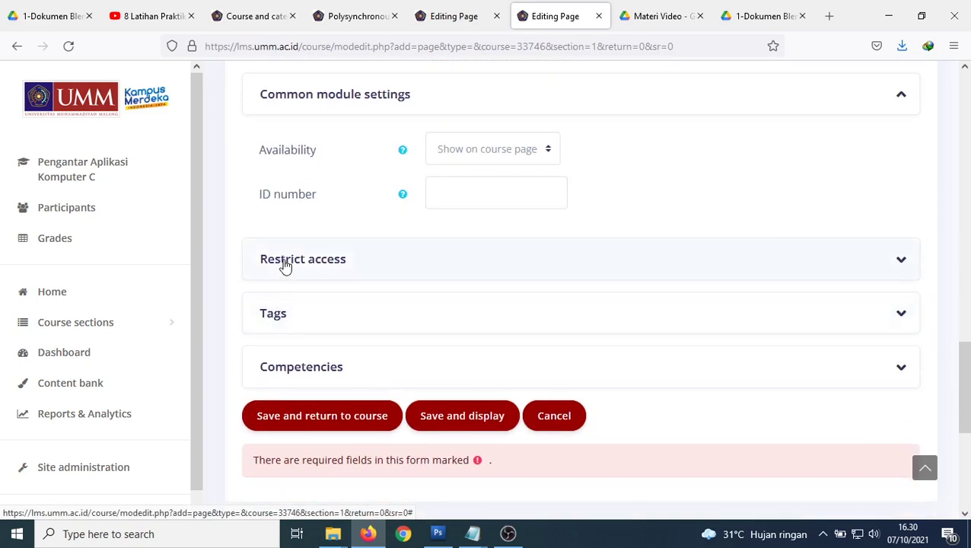
{"action": "left_click", "coordinate": [285, 262]}
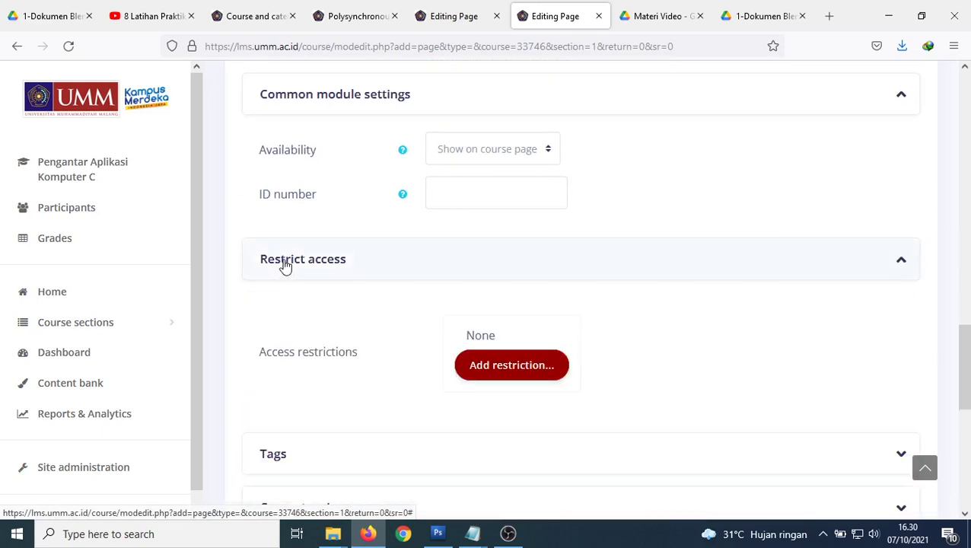
{"action": "scroll", "coordinate": [649, 271], "scroll_direction": "up", "scroll_amount": 4}
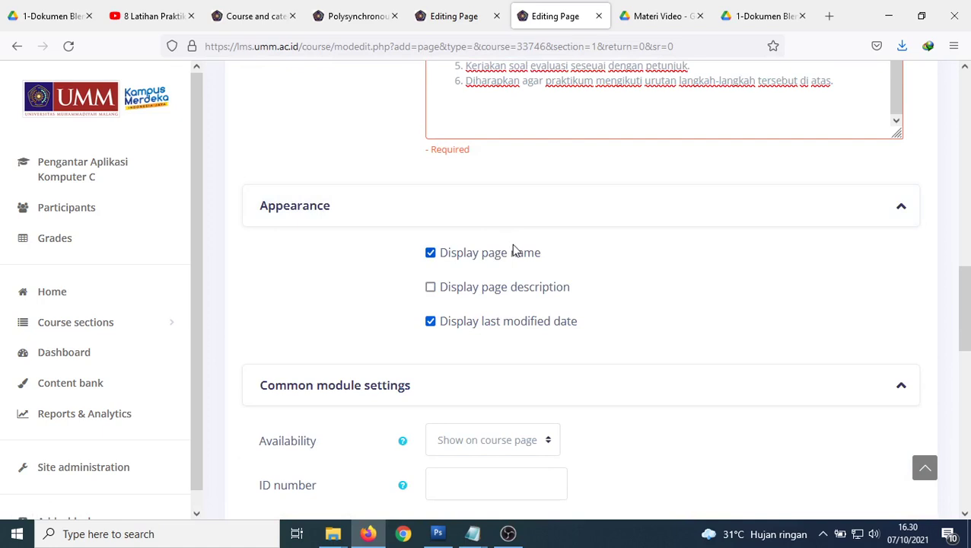
{"action": "scroll", "coordinate": [594, 286], "scroll_direction": "down", "scroll_amount": 4}
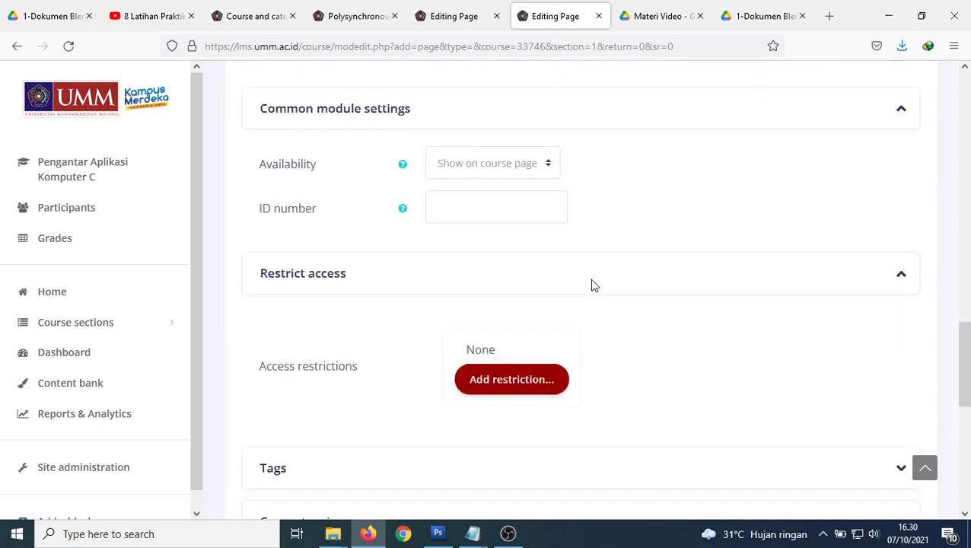
Add a Date restriction to the new page's access restrictions.
{"action": "left_click", "coordinate": [522, 365]}
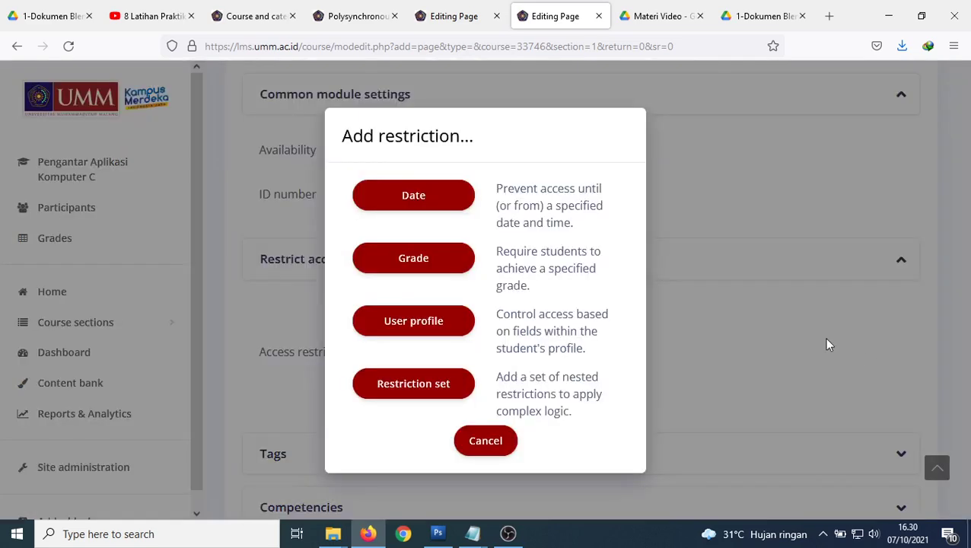
{"action": "left_click", "coordinate": [419, 198]}
{"action": "scroll", "coordinate": [500, 273], "scroll_direction": "down", "scroll_amount": 2}
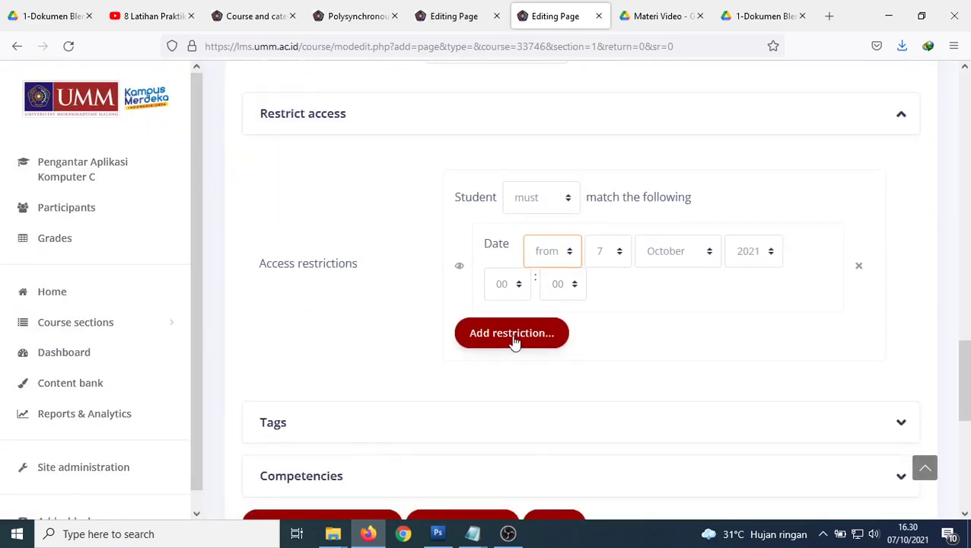
Add a second Date restriction to the page and set the first restriction's start hour to 15.
{"action": "left_click", "coordinate": [513, 340]}
{"action": "left_click", "coordinate": [425, 197]}
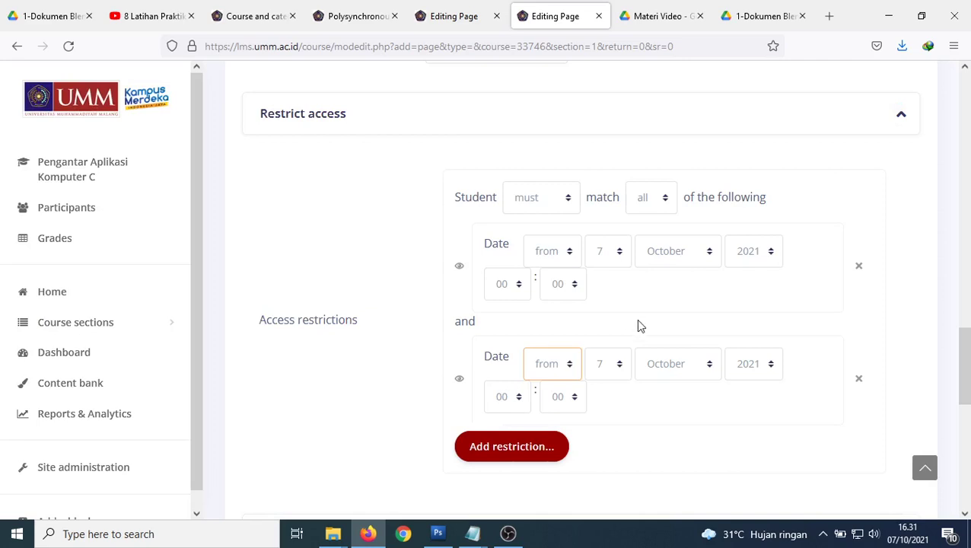
{"action": "scroll", "coordinate": [639, 326], "scroll_direction": "down", "scroll_amount": 1}
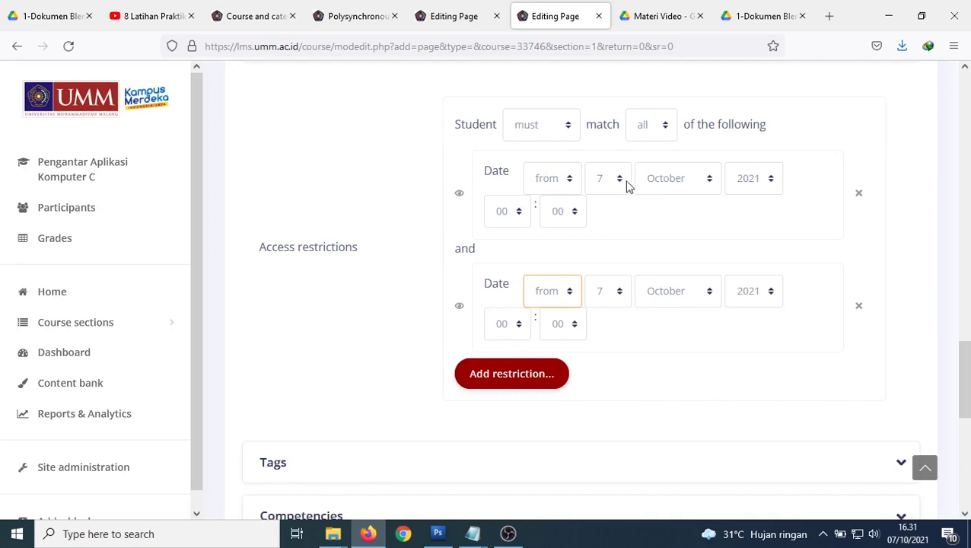
{"action": "left_click", "coordinate": [499, 213]}
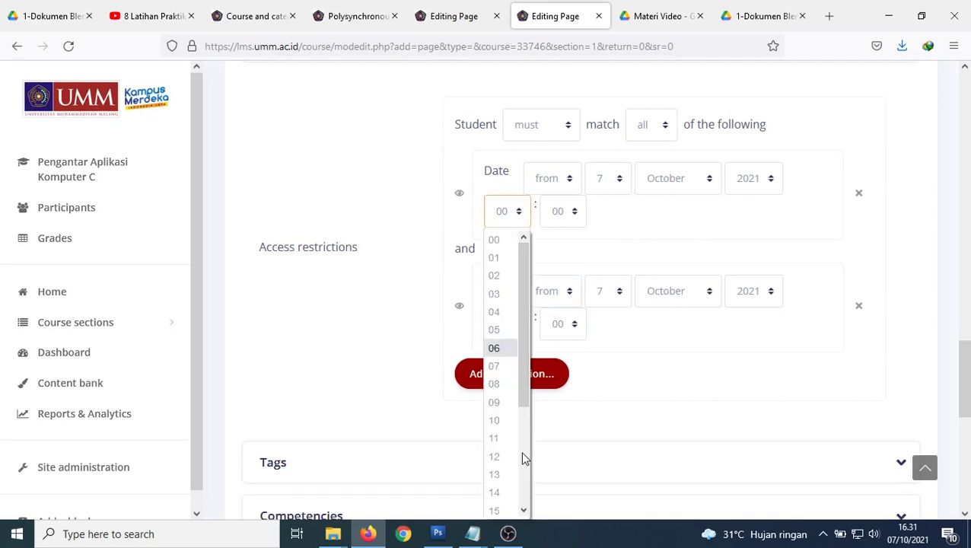
{"action": "scroll", "coordinate": [525, 373], "scroll_direction": "down", "scroll_amount": 1}
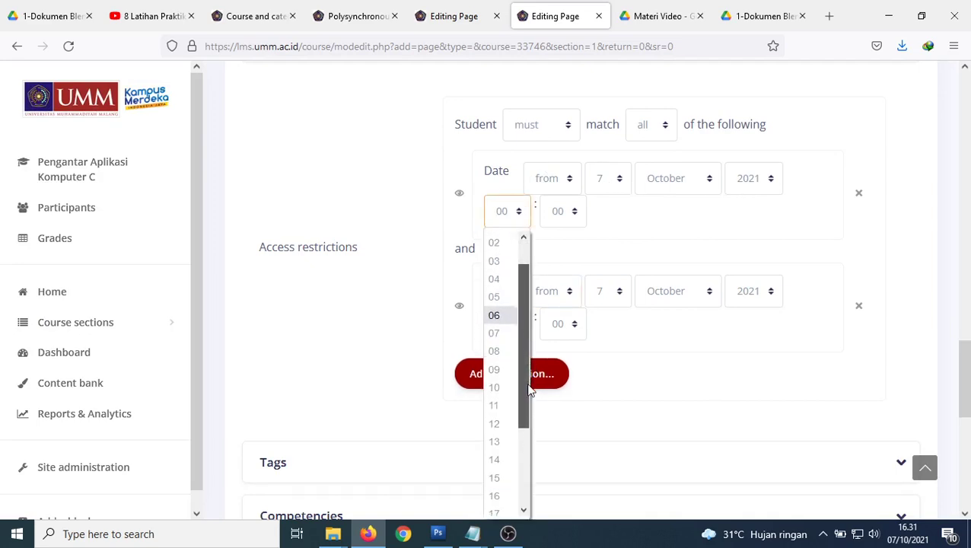
{"action": "left_click", "coordinate": [494, 479]}
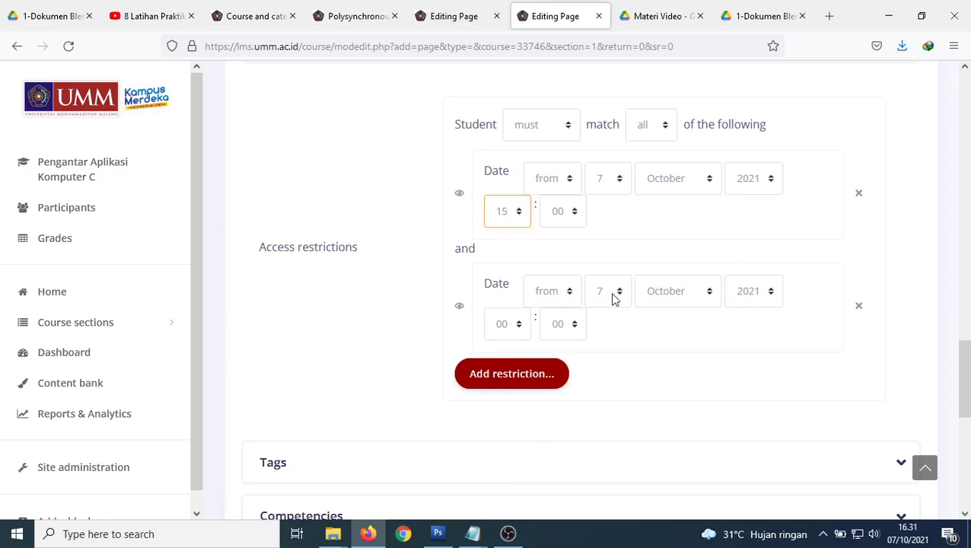
Set the hour of the second Date restriction to 23.
{"action": "left_click", "coordinate": [517, 327]}
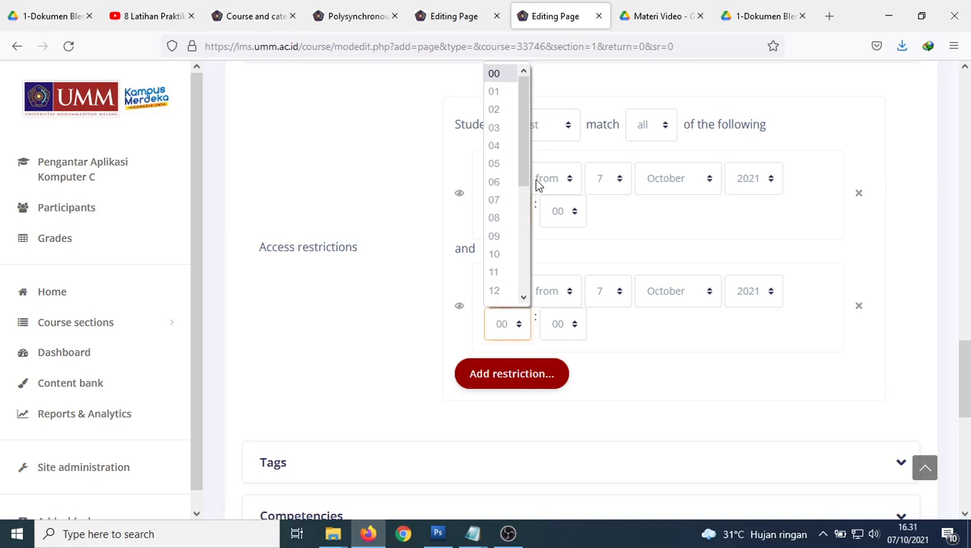
{"action": "left_click_drag", "start_coordinate": [522, 174], "coordinate": [526, 283]}
{"action": "left_click", "coordinate": [498, 294]}
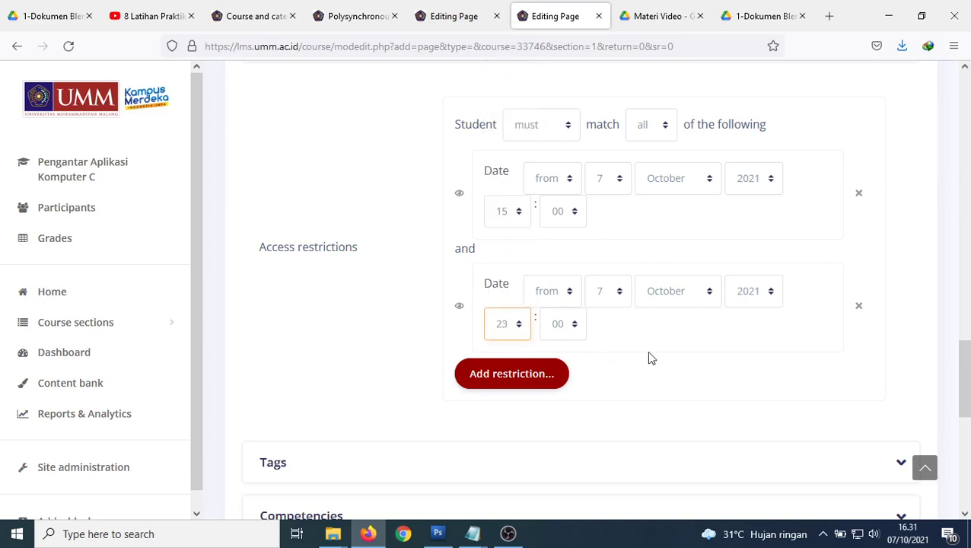
Save the Tugas Pertemuan 1 page, return to the Komputer C course and expand Pertemuan 1 to check its items.
{"action": "scroll", "coordinate": [649, 358], "scroll_direction": "up", "scroll_amount": 10}
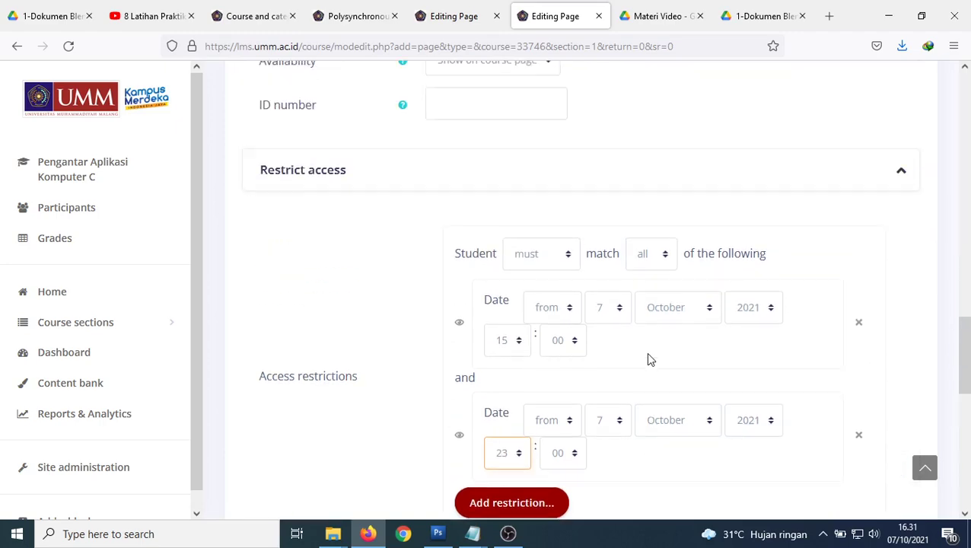
{"action": "scroll", "coordinate": [683, 310], "scroll_direction": "up", "scroll_amount": 5}
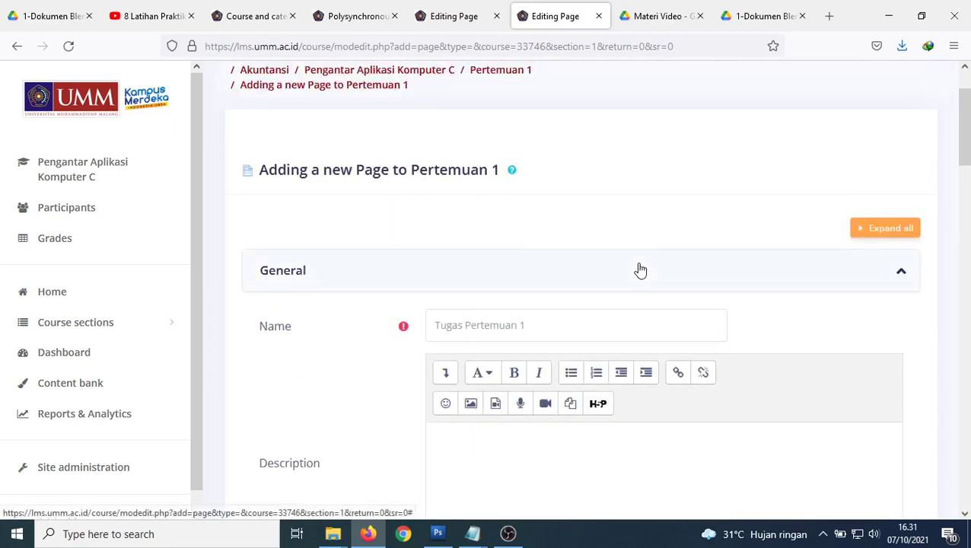
{"action": "scroll", "coordinate": [640, 271], "scroll_direction": "down", "scroll_amount": 12}
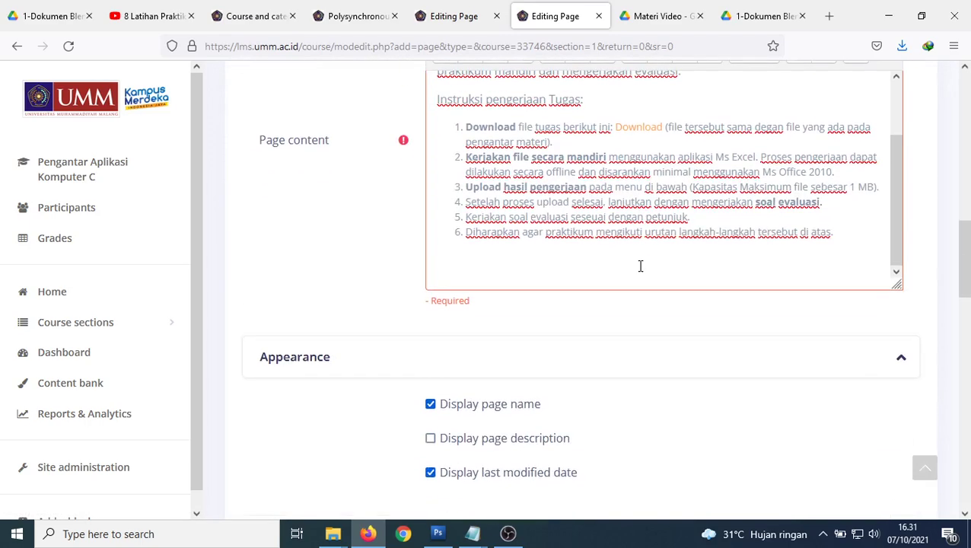
{"action": "scroll", "coordinate": [636, 265], "scroll_direction": "down", "scroll_amount": 4}
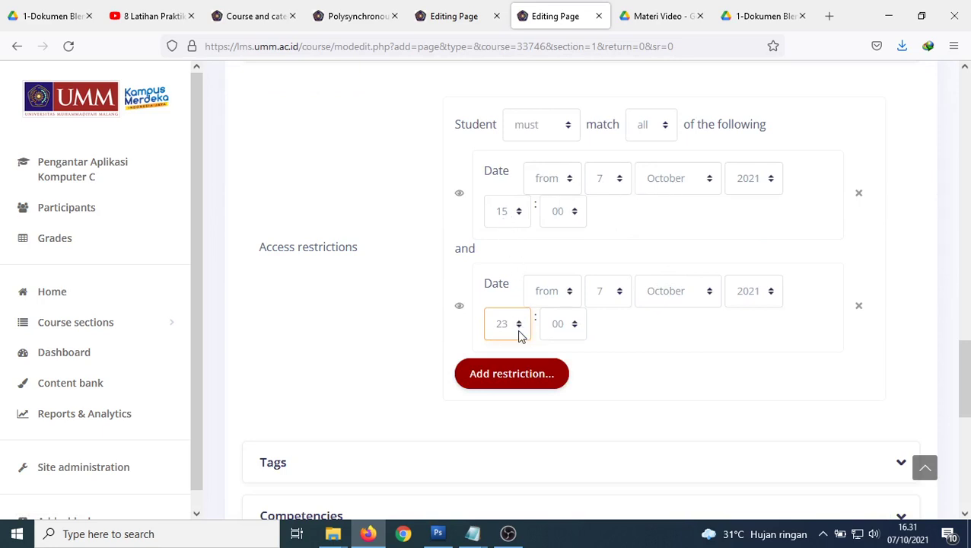
{"action": "scroll", "coordinate": [520, 337], "scroll_direction": "down", "scroll_amount": 1}
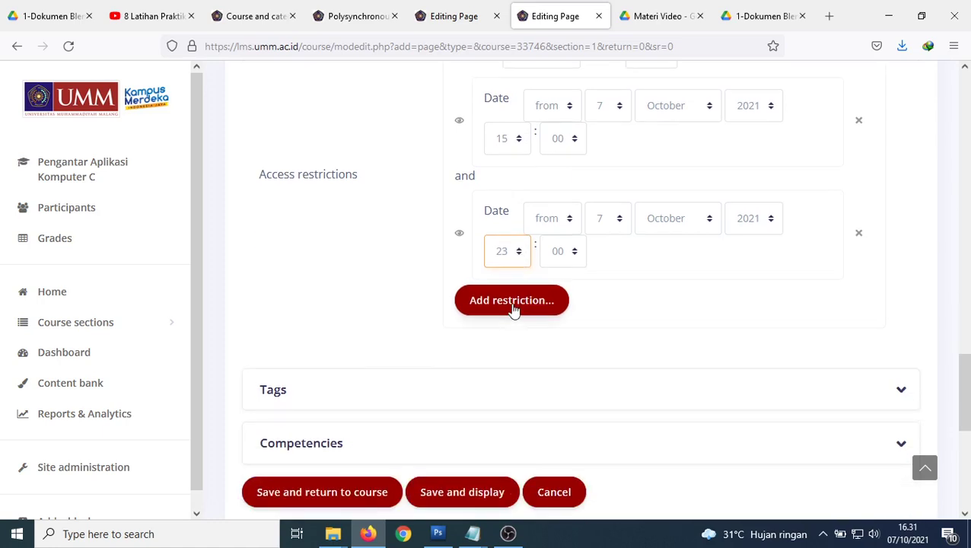
{"action": "scroll", "coordinate": [514, 309], "scroll_direction": "down", "scroll_amount": 1}
{"action": "left_click", "coordinate": [319, 429]}
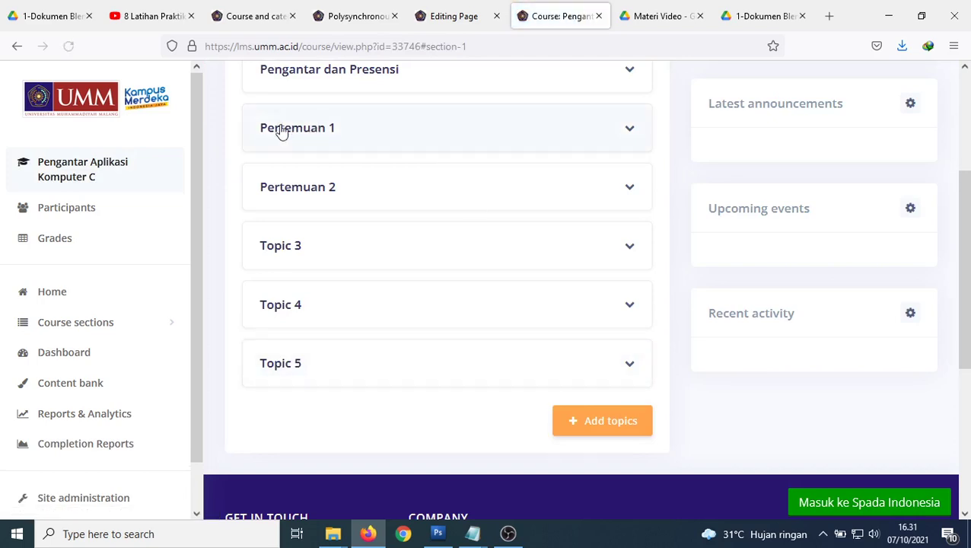
{"action": "left_click", "coordinate": [282, 130]}
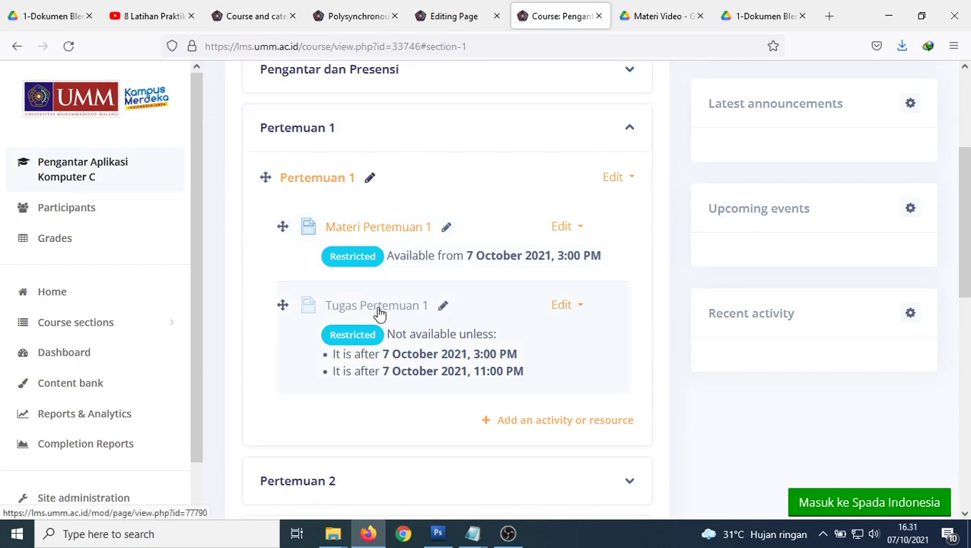
{"action": "scroll", "coordinate": [825, 299], "scroll_direction": "up", "scroll_amount": 3}
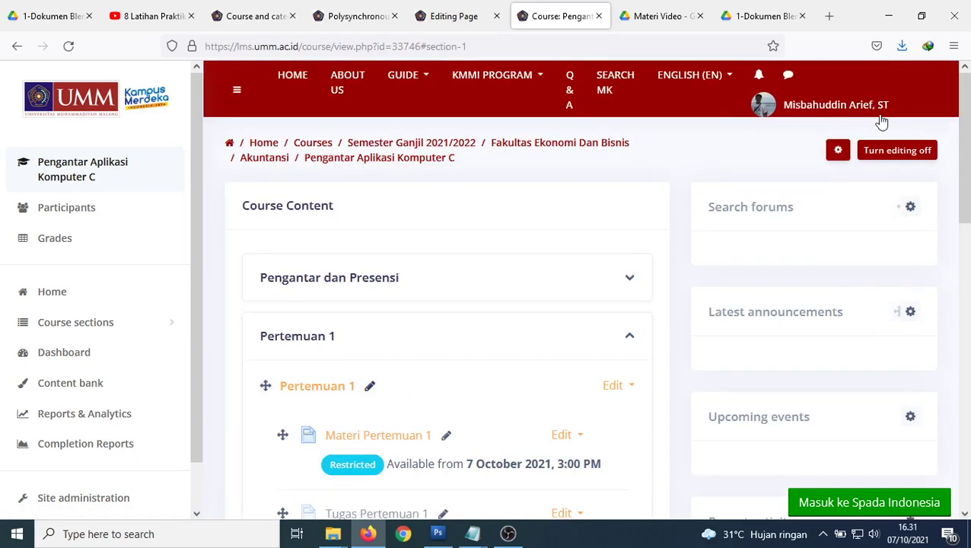
{"action": "scroll", "coordinate": [635, 274], "scroll_direction": "down", "scroll_amount": 4}
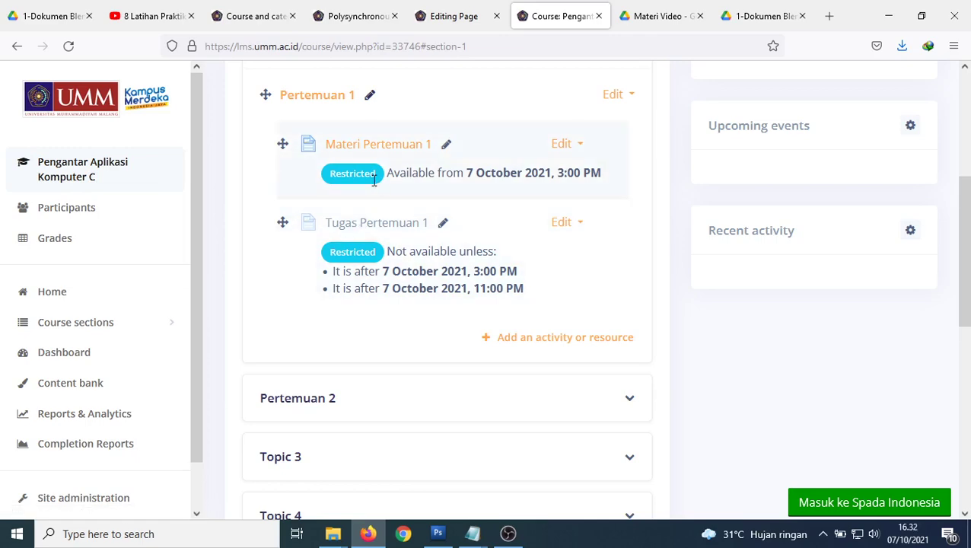
Cancel editing the Tugas Pertemuan 1 page in the Komputer B course.
{"action": "left_click", "coordinate": [448, 18]}
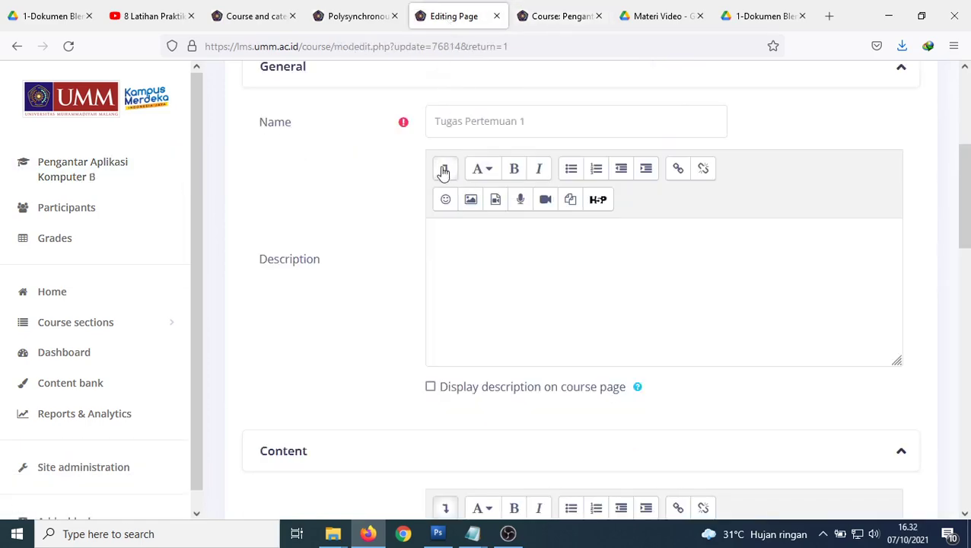
{"action": "scroll", "coordinate": [793, 433], "scroll_direction": "down", "scroll_amount": 5}
{"action": "scroll", "coordinate": [925, 455], "scroll_direction": "down", "scroll_amount": 10}
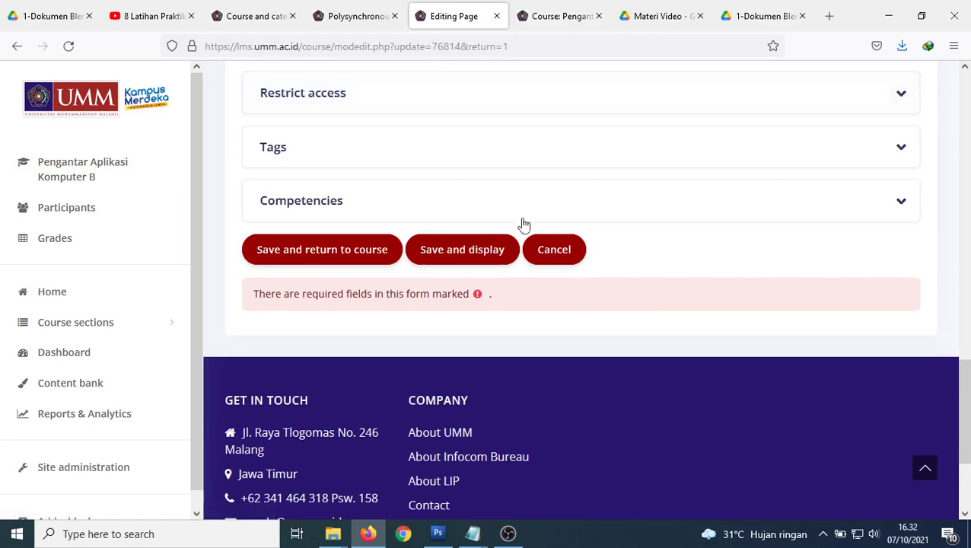
{"action": "left_click", "coordinate": [552, 246]}
{"action": "scroll", "coordinate": [426, 229], "scroll_direction": "down", "scroll_amount": 4}
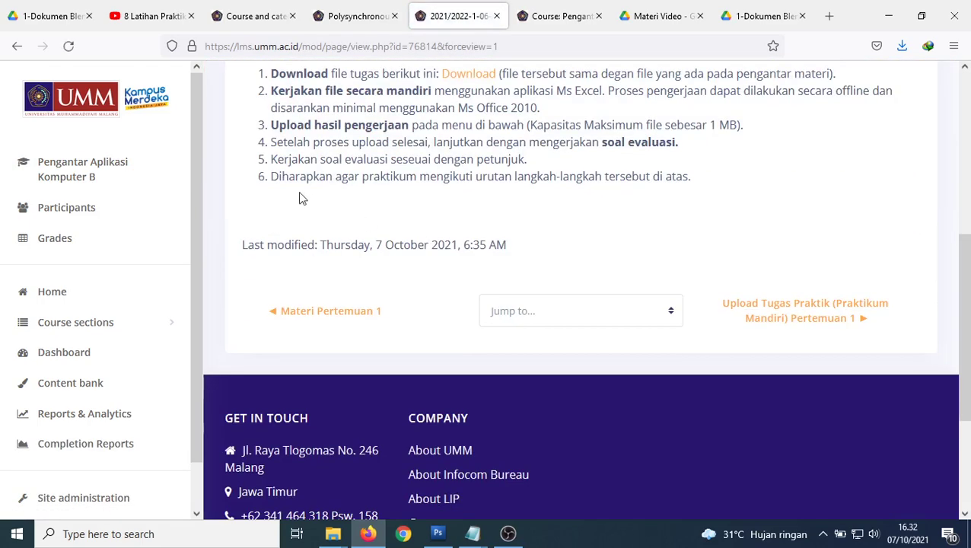
{"action": "scroll", "coordinate": [302, 197], "scroll_direction": "up", "scroll_amount": 3}
Open the Komputer B course page and examine the activities and restrictions listed under Pertemuan 1.
{"action": "left_click", "coordinate": [87, 164]}
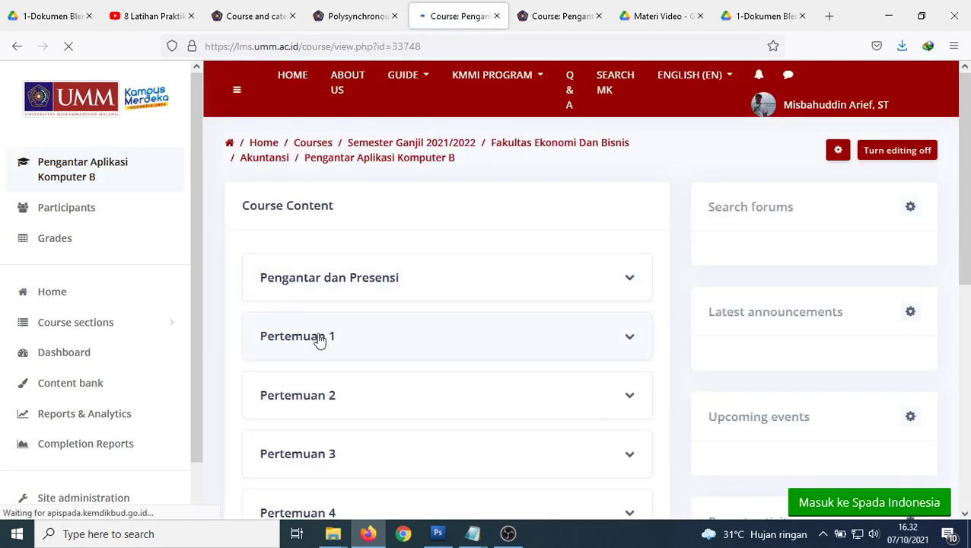
{"action": "left_click", "coordinate": [460, 350]}
{"action": "scroll", "coordinate": [460, 351], "scroll_direction": "down", "scroll_amount": 2}
{"action": "scroll", "coordinate": [460, 351], "scroll_direction": "down", "scroll_amount": 2}
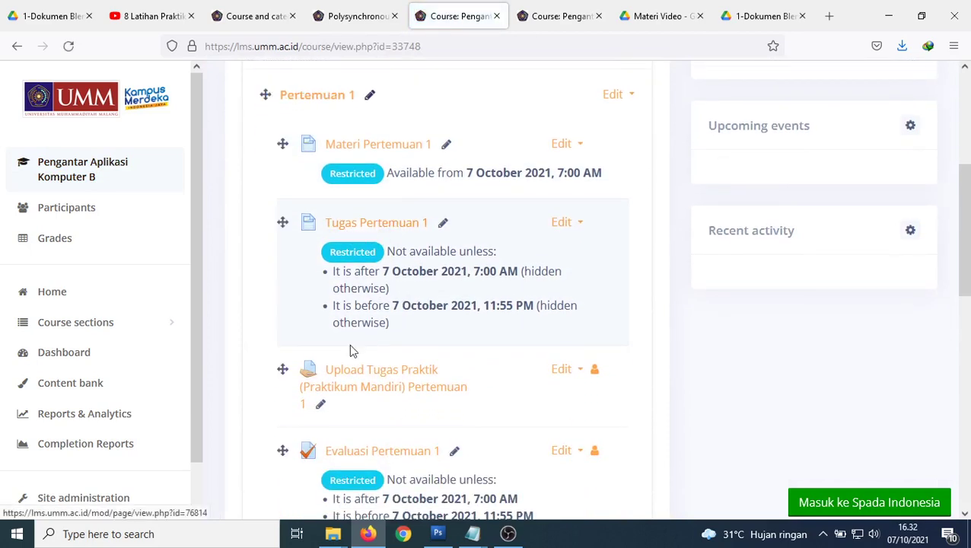
{"action": "scroll", "coordinate": [366, 373], "scroll_direction": "down", "scroll_amount": 1}
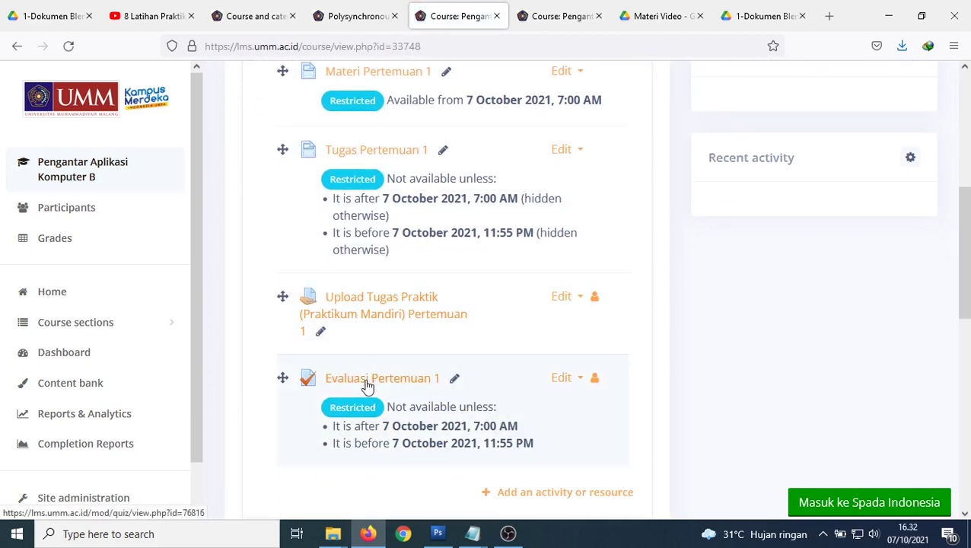
Add a new Assignment activity to Pertemuan 1 in the Komputer C course.
{"action": "left_click", "coordinate": [515, 20]}
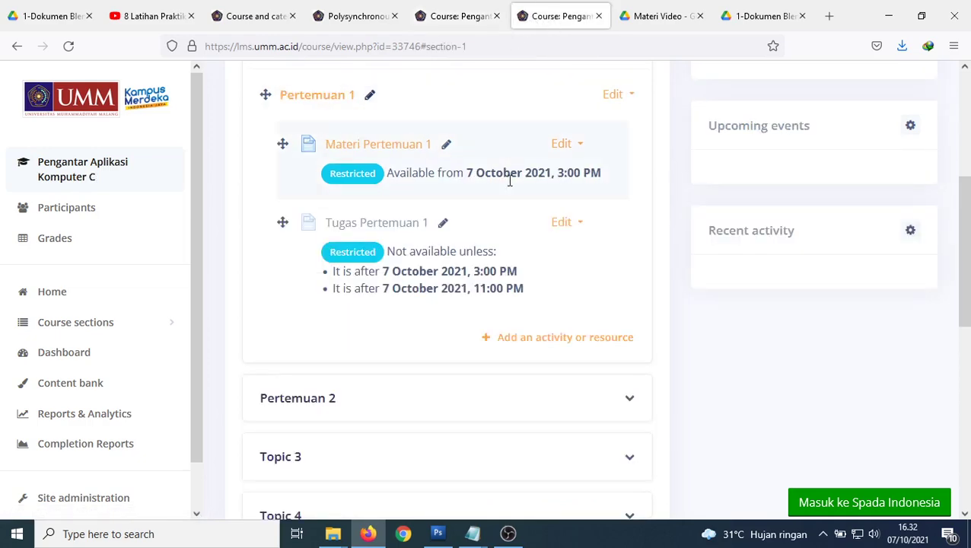
{"action": "left_click", "coordinate": [538, 339]}
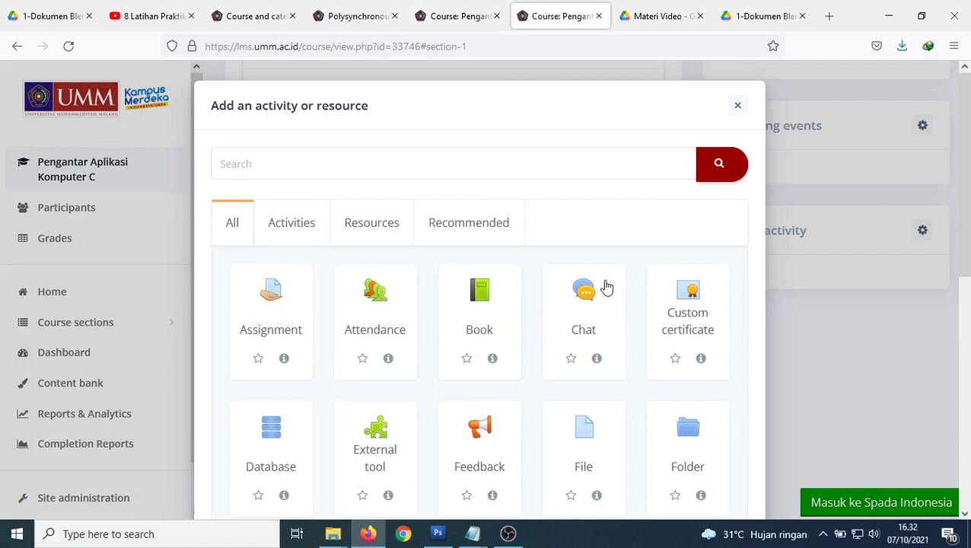
{"action": "left_click", "coordinate": [270, 291]}
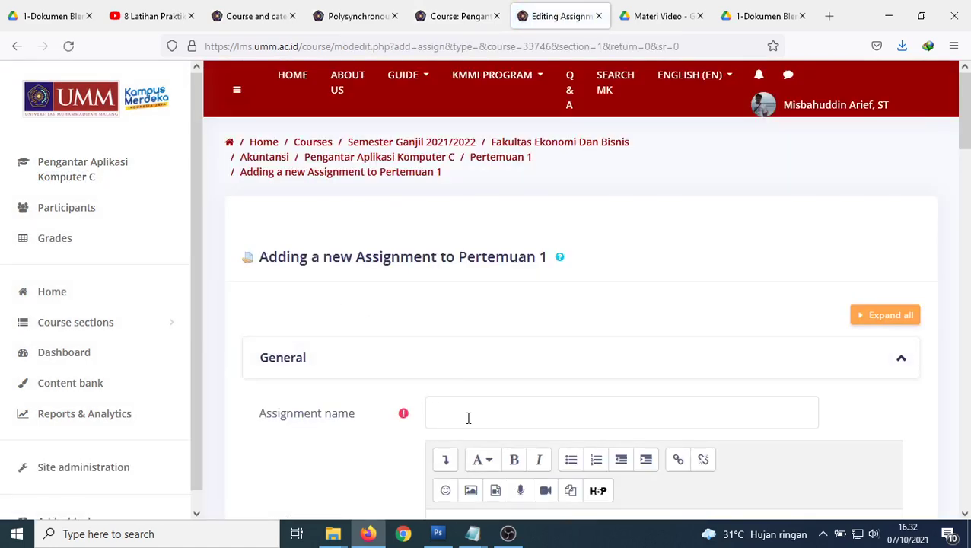
Switch to the Notepad outline and check the title of the third Pertemuan 1 item.
{"action": "left_click", "coordinate": [469, 417]}
{"action": "scroll", "coordinate": [455, 449], "scroll_direction": "down", "scroll_amount": 2}
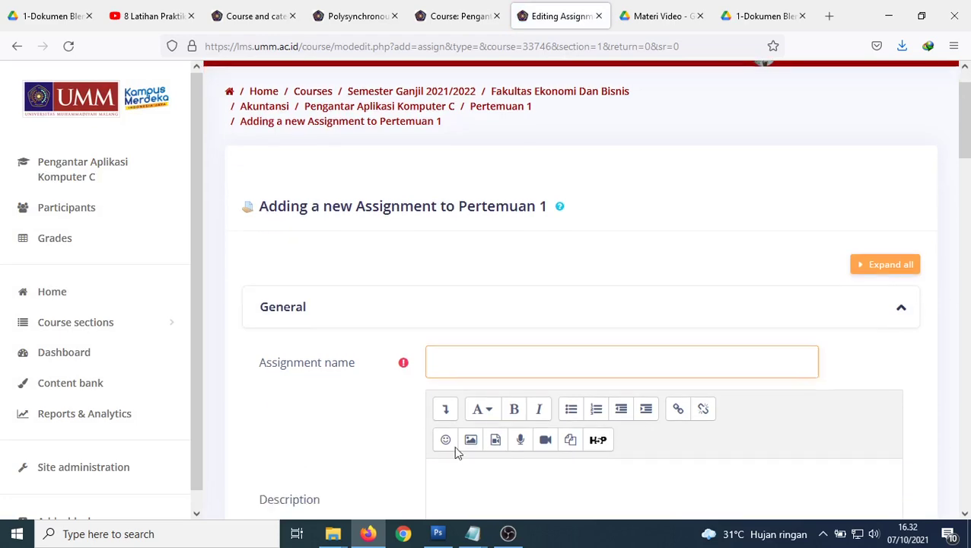
{"action": "left_click", "coordinate": [472, 534]}
{"action": "left_click", "coordinate": [535, 465]}
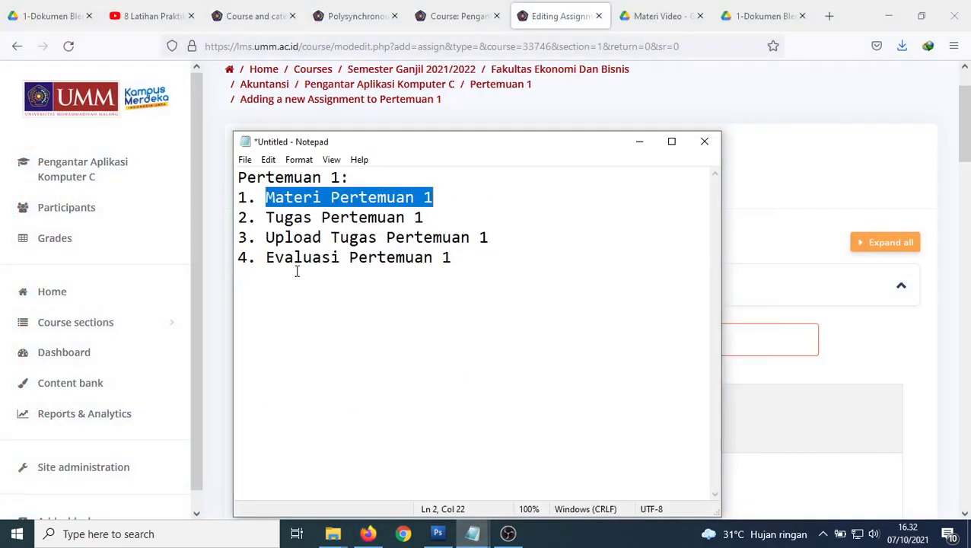
{"action": "left_click_drag", "start_coordinate": [266, 237], "coordinate": [489, 238]}
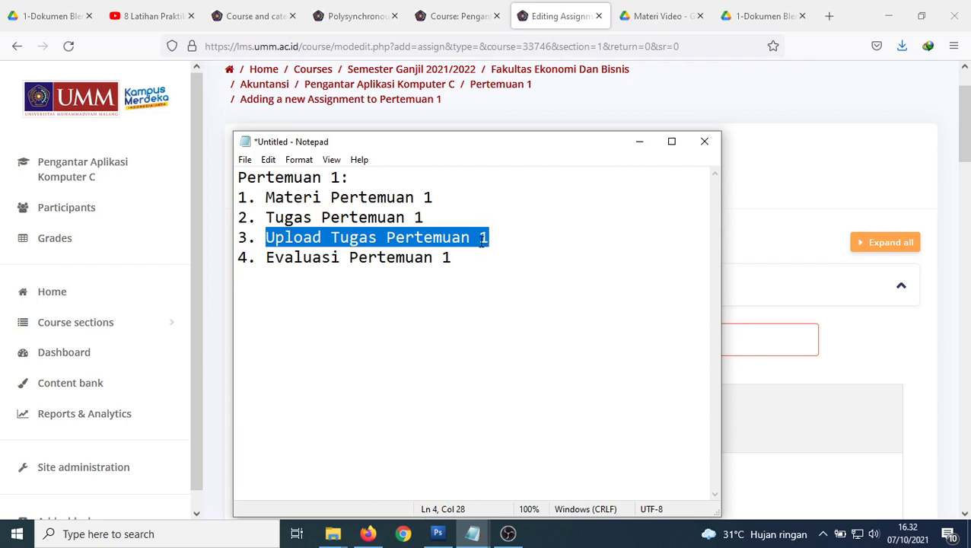
{"action": "left_click", "coordinate": [440, 237]}
{"action": "left_click_drag", "start_coordinate": [387, 237], "coordinate": [496, 237]}
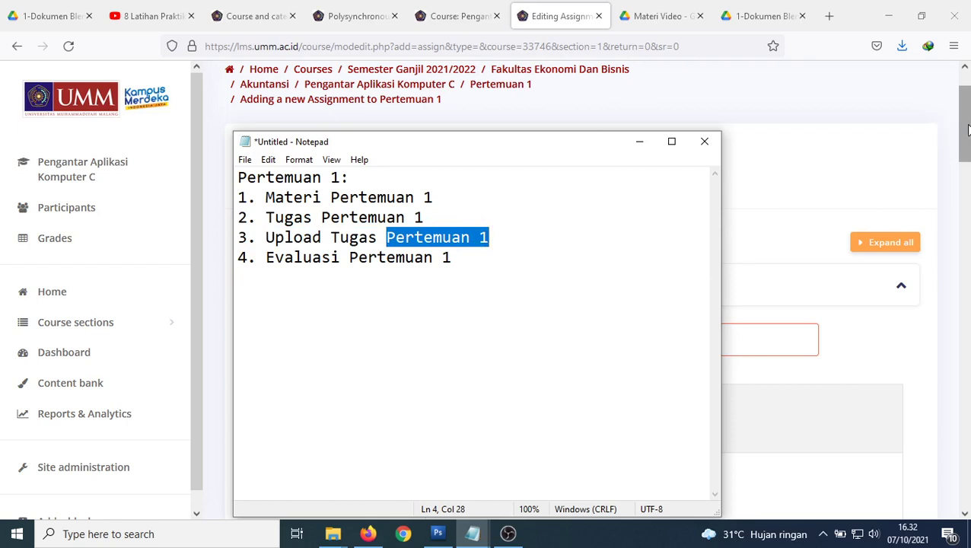
Return to the assignment form in Firefox and name the new assignment Upload Tugas Pertemuan 1.
{"action": "left_click_drag", "start_coordinate": [962, 125], "coordinate": [962, 133]}
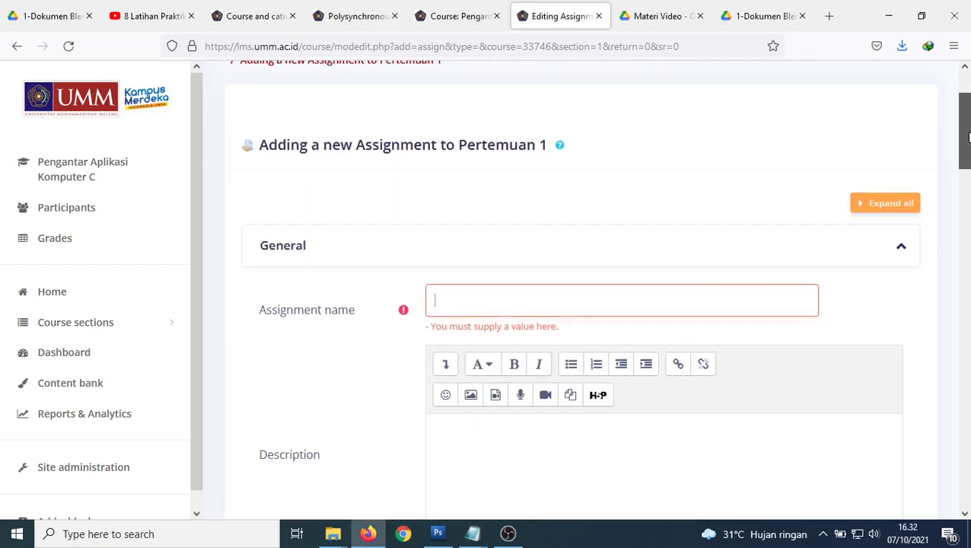
{"action": "left_click", "coordinate": [584, 315]}
{"action": "type", "text": "Upload Tugas Pert"}
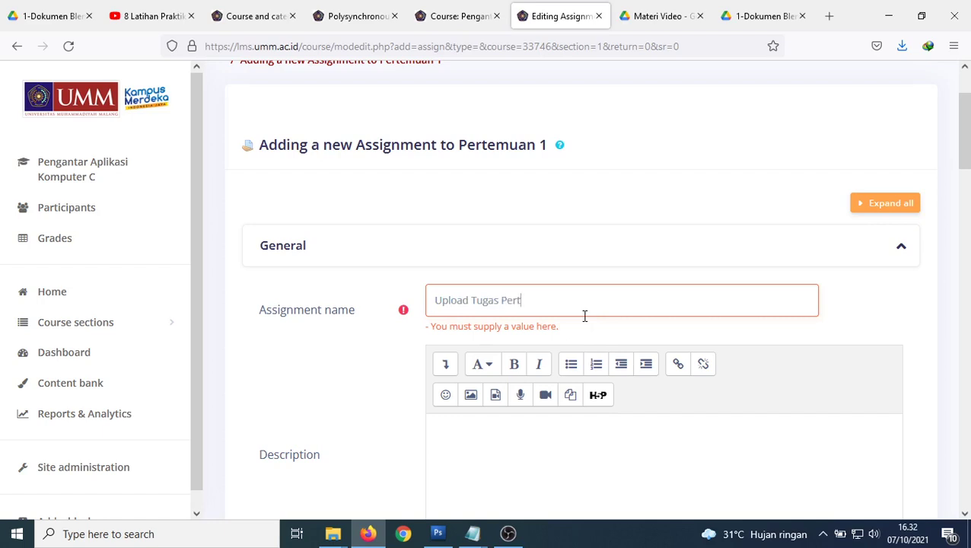
{"action": "type", "text": "emuan 1"}
Review the new assignment's description, additional files and availability settings.
{"action": "scroll", "coordinate": [584, 335], "scroll_direction": "down", "scroll_amount": 5}
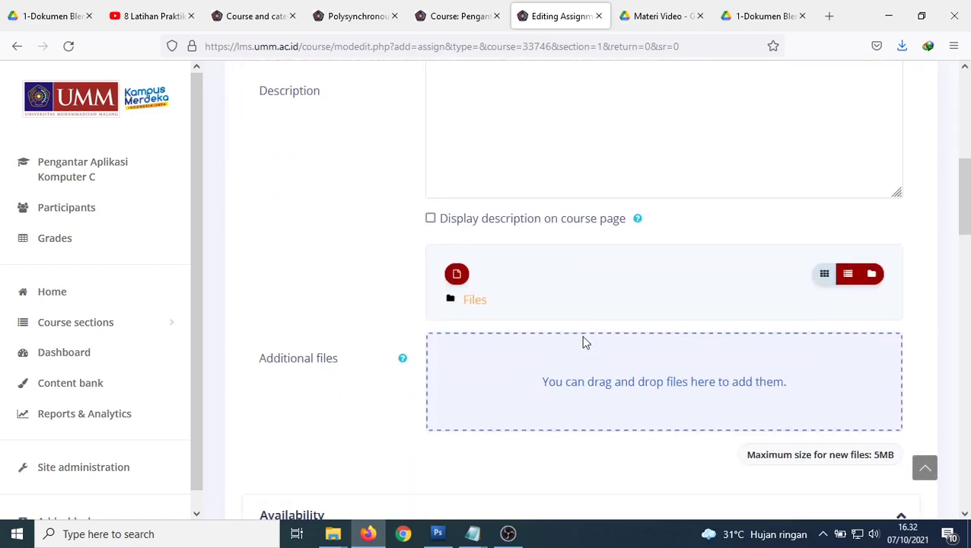
{"action": "scroll", "coordinate": [582, 341], "scroll_direction": "down", "scroll_amount": 2}
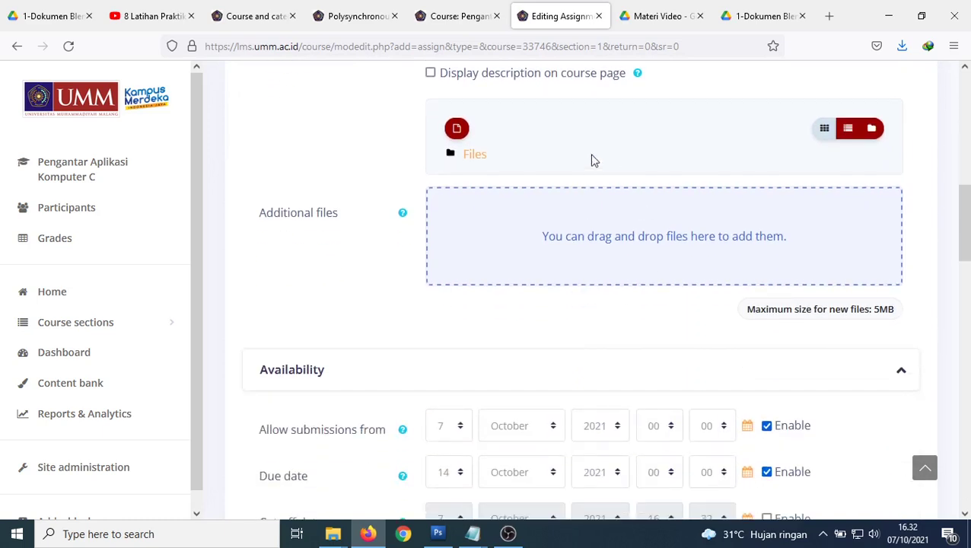
{"action": "scroll", "coordinate": [501, 198], "scroll_direction": "up", "scroll_amount": 4}
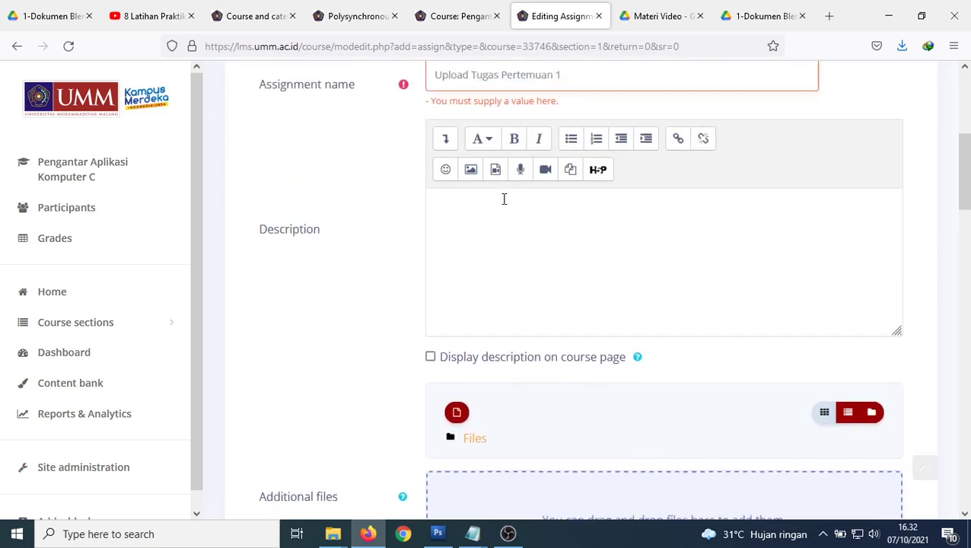
{"action": "scroll", "coordinate": [502, 213], "scroll_direction": "down", "scroll_amount": 2}
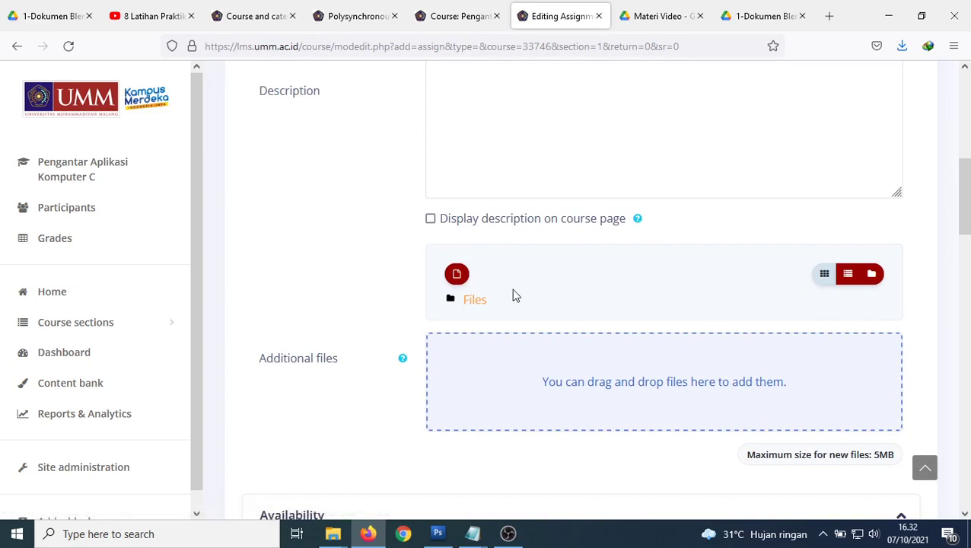
{"action": "scroll", "coordinate": [639, 324], "scroll_direction": "down", "scroll_amount": 2}
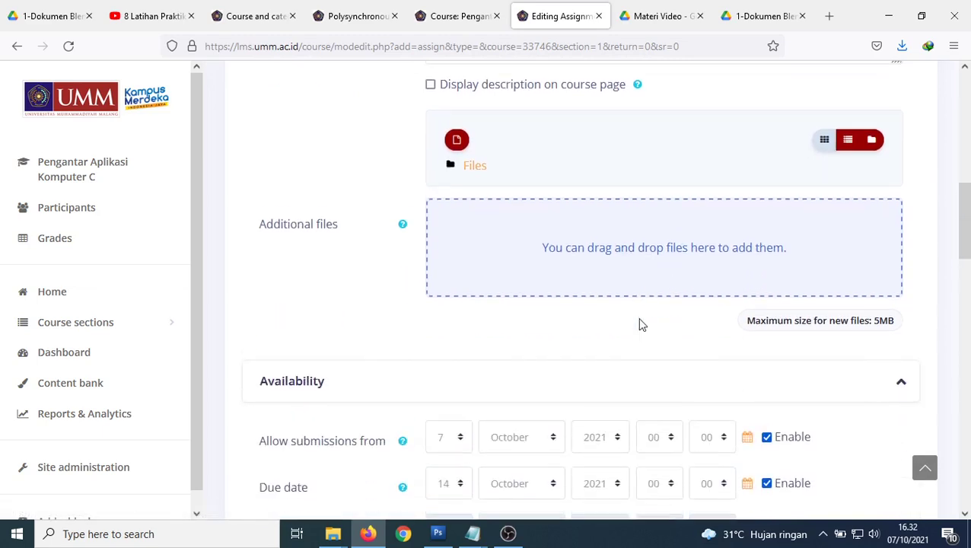
{"action": "scroll", "coordinate": [639, 323], "scroll_direction": "down", "scroll_amount": 1}
{"action": "scroll", "coordinate": [639, 326], "scroll_direction": "down", "scroll_amount": 2}
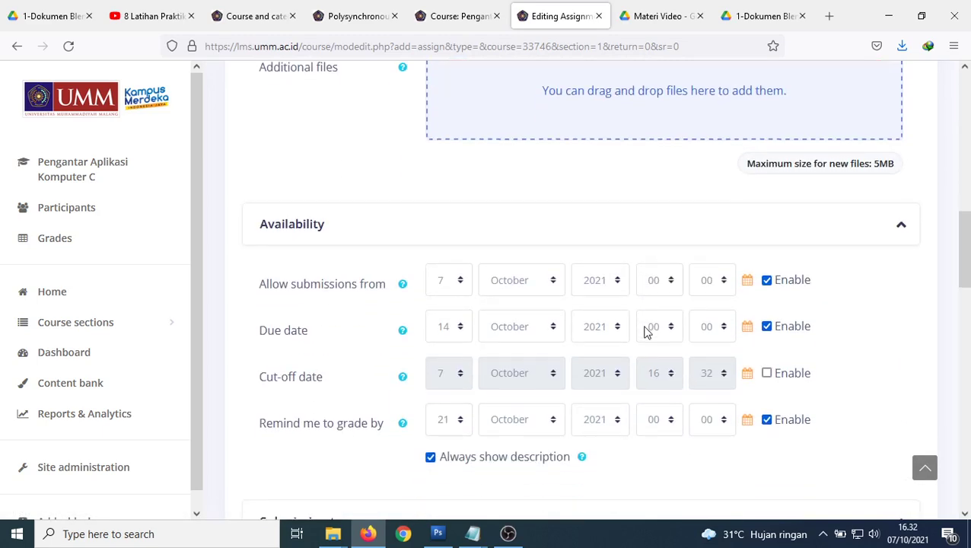
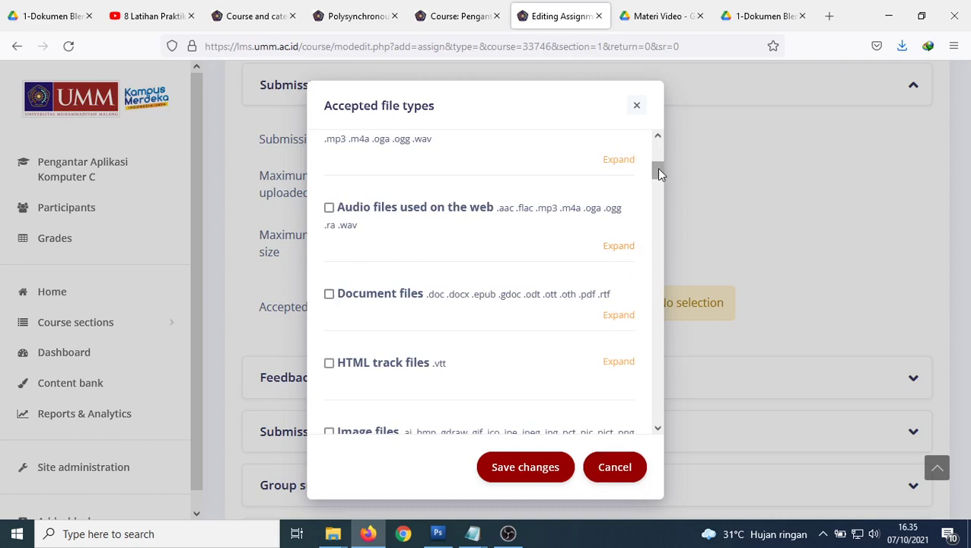
Browse the accepted file types for file submissions and close the list without selecting any.
{"action": "left_click_drag", "start_coordinate": [658, 170], "coordinate": [661, 198]}
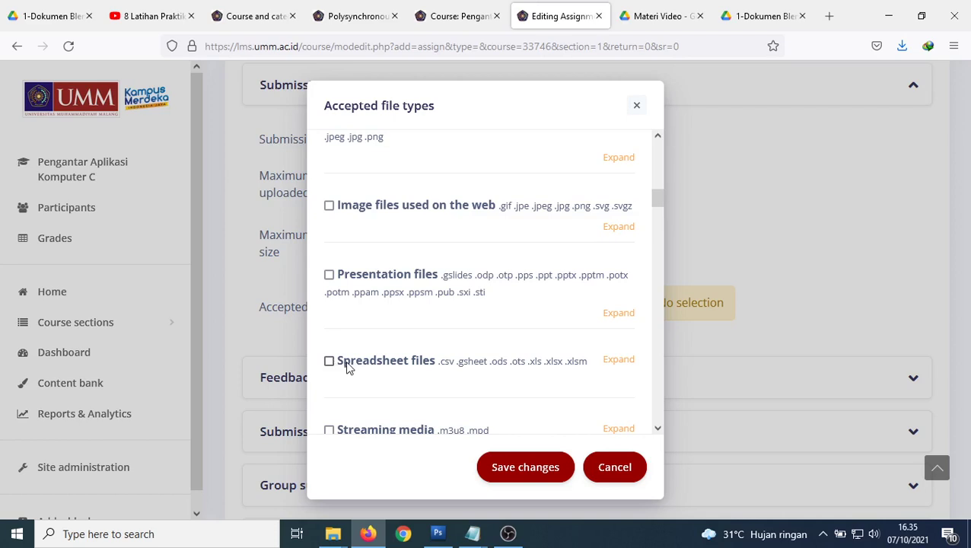
{"action": "key", "text": "Escape"}
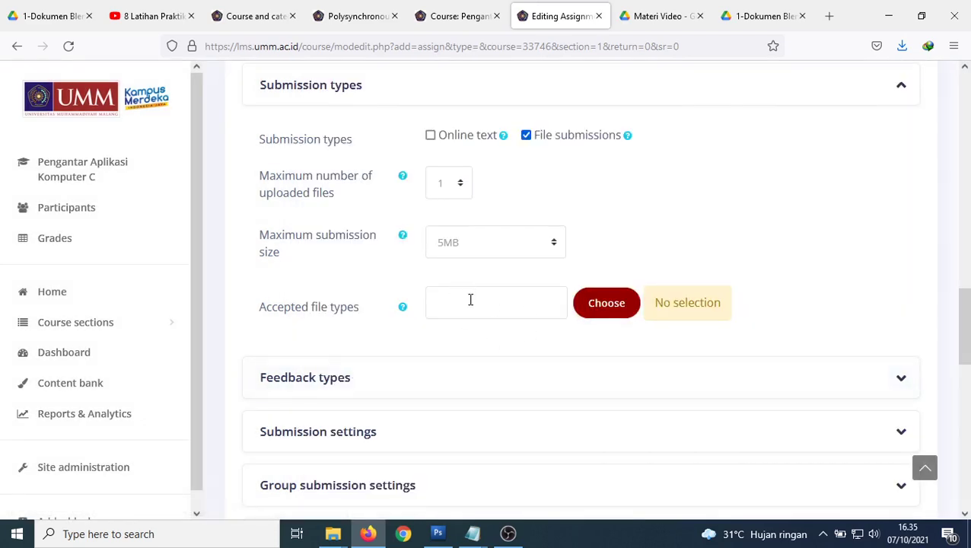
Expand the assignment's Feedback types, Submission settings, Group submission settings and Notifications sections to view their options.
{"action": "scroll", "coordinate": [470, 299], "scroll_direction": "down", "scroll_amount": 3}
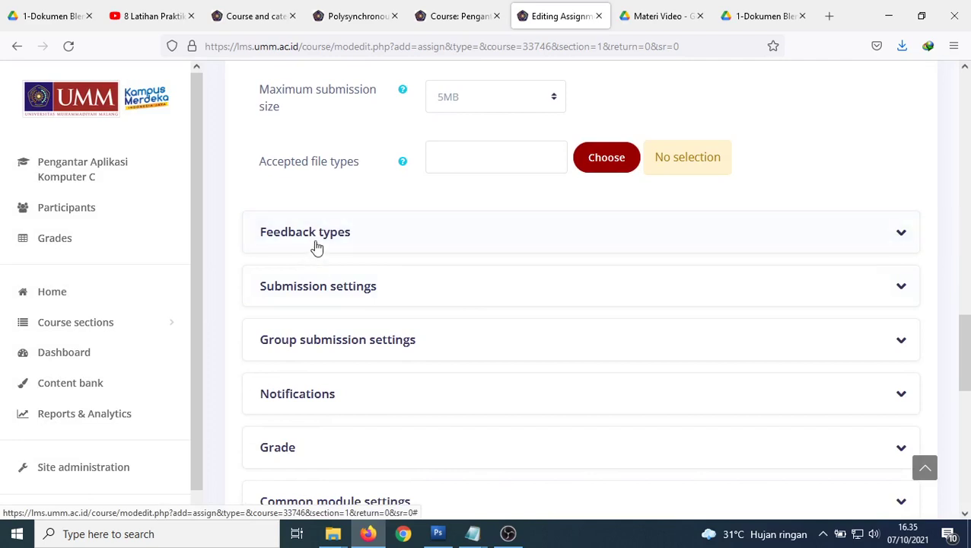
{"action": "left_click", "coordinate": [315, 242]}
{"action": "left_click", "coordinate": [310, 394]}
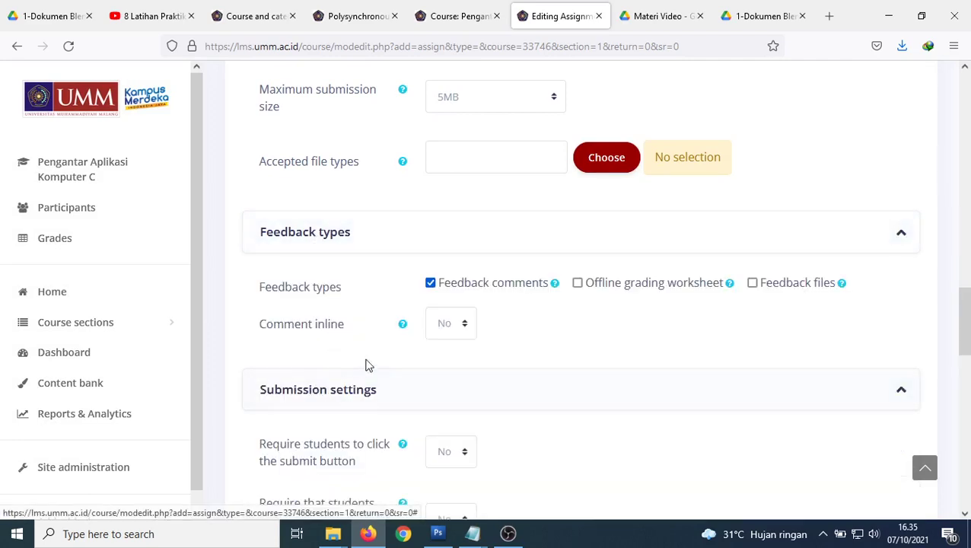
{"action": "scroll", "coordinate": [366, 366], "scroll_direction": "down", "scroll_amount": 5}
{"action": "left_click", "coordinate": [291, 364]}
{"action": "scroll", "coordinate": [293, 361], "scroll_direction": "down", "scroll_amount": 2}
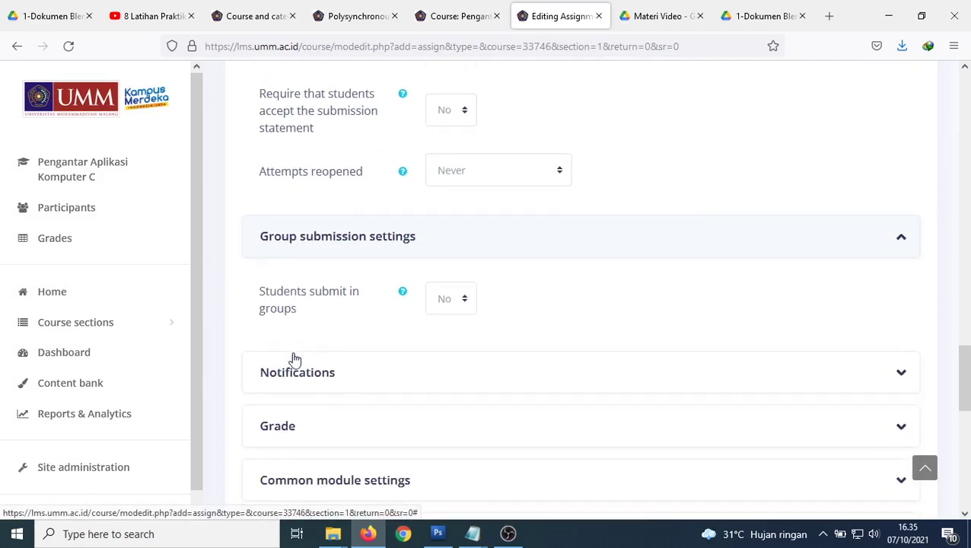
{"action": "left_click", "coordinate": [294, 359]}
Recheck the assignment form from the Availability dates through the submission types to the notification options.
{"action": "scroll", "coordinate": [306, 363], "scroll_direction": "up", "scroll_amount": 10}
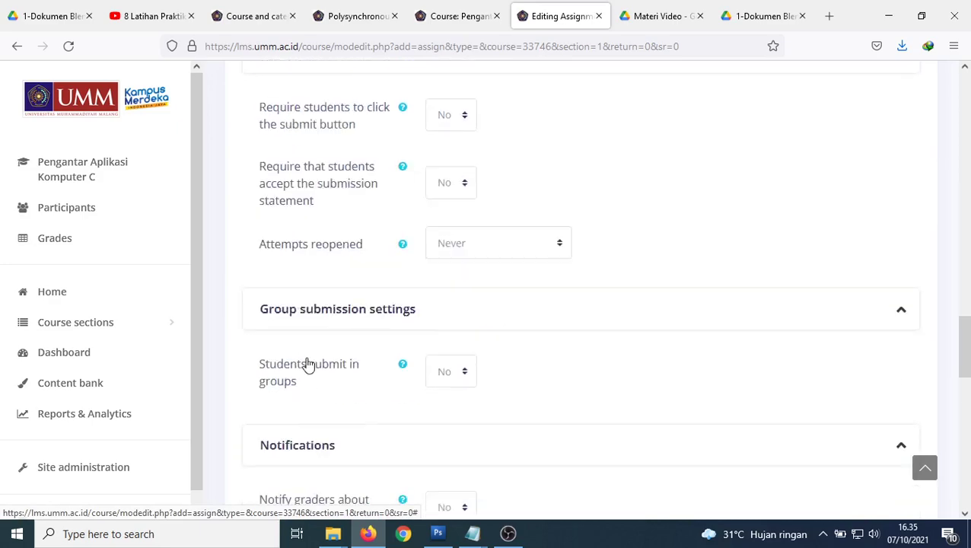
{"action": "scroll", "coordinate": [307, 364], "scroll_direction": "up", "scroll_amount": 4}
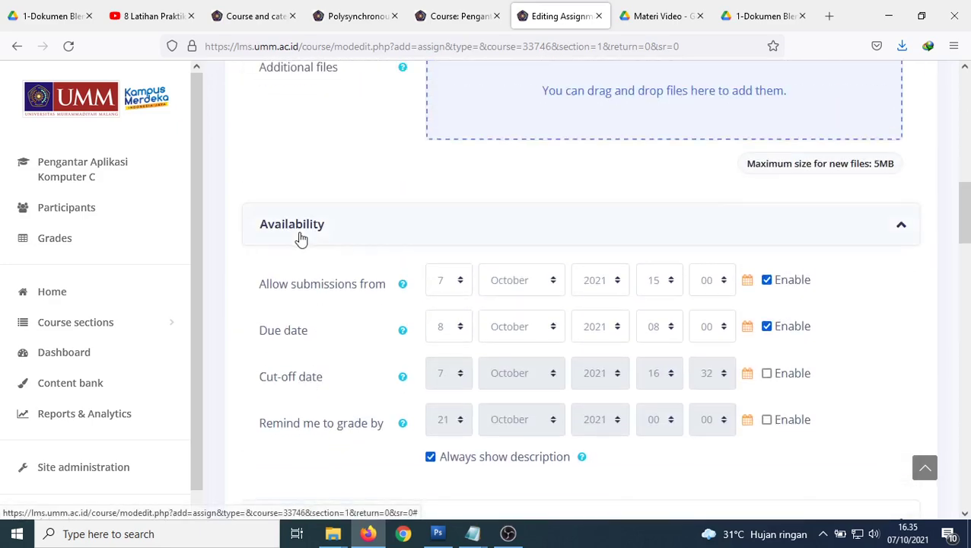
{"action": "scroll", "coordinate": [417, 323], "scroll_direction": "down", "scroll_amount": 7}
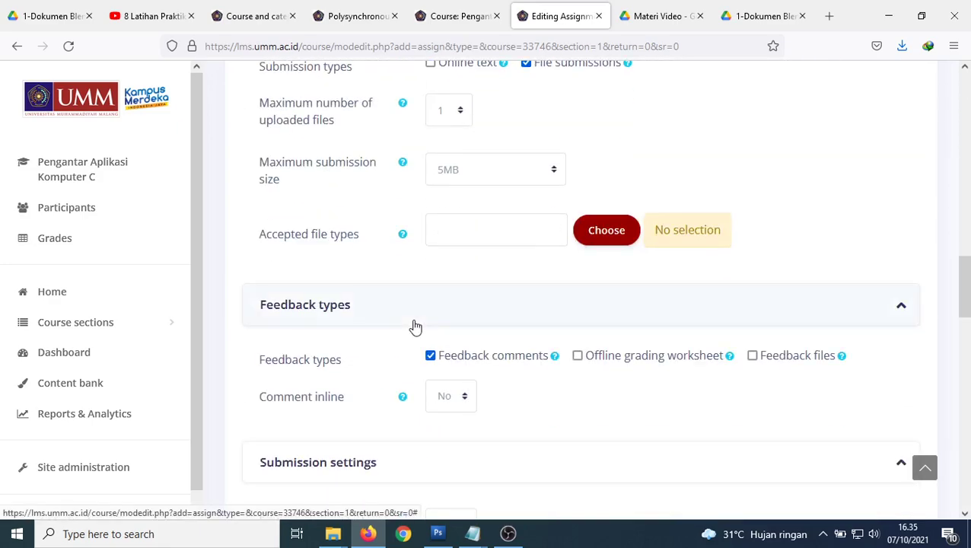
{"action": "scroll", "coordinate": [330, 314], "scroll_direction": "up", "scroll_amount": 2}
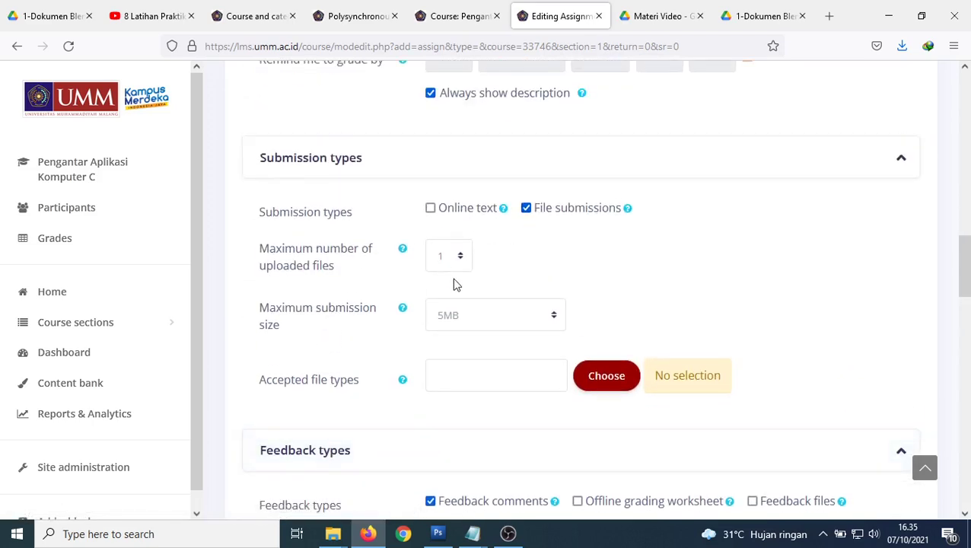
{"action": "scroll", "coordinate": [382, 384], "scroll_direction": "down", "scroll_amount": 10}
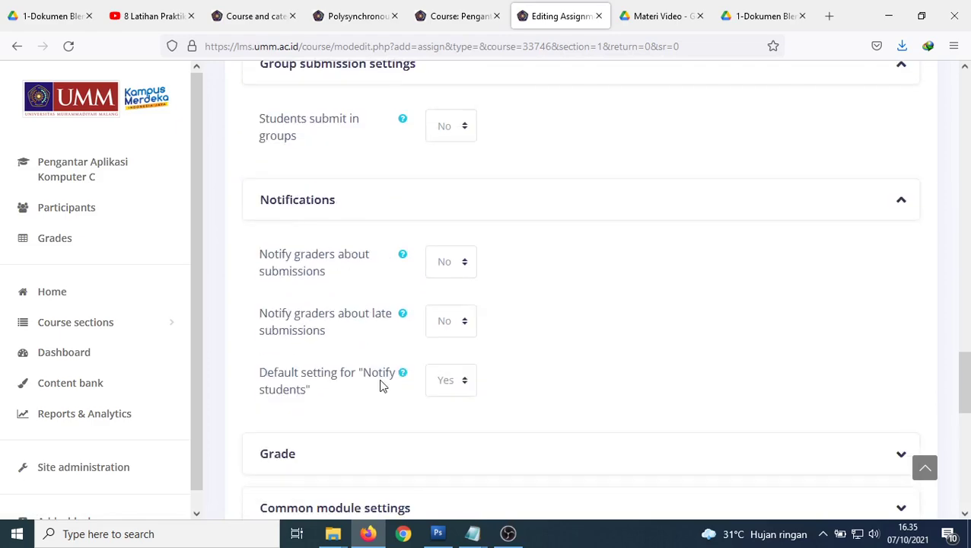
Expand the Common module settings, Restrict access, Tags and Competencies sections to view their options.
{"action": "left_click", "coordinate": [301, 160]}
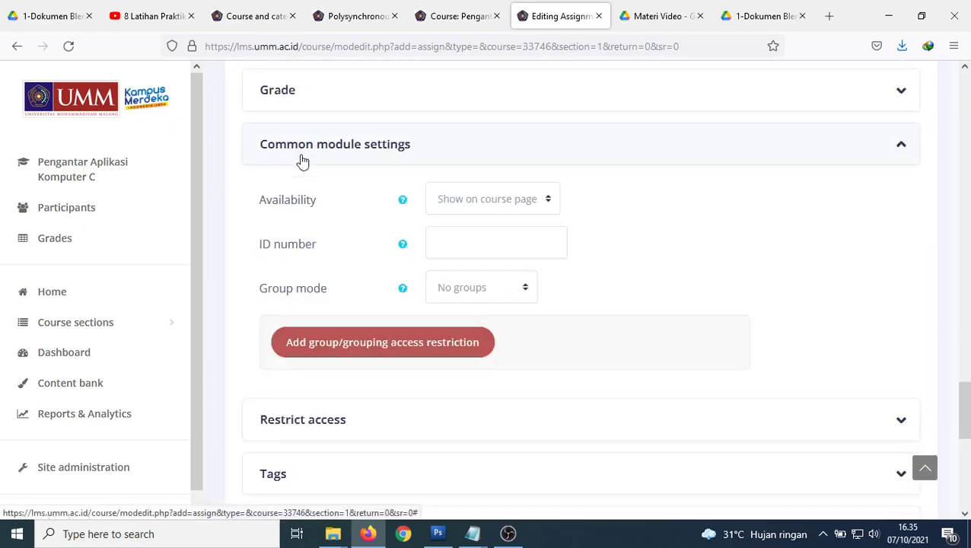
{"action": "scroll", "coordinate": [307, 271], "scroll_direction": "down", "scroll_amount": 3}
{"action": "left_click", "coordinate": [289, 206]}
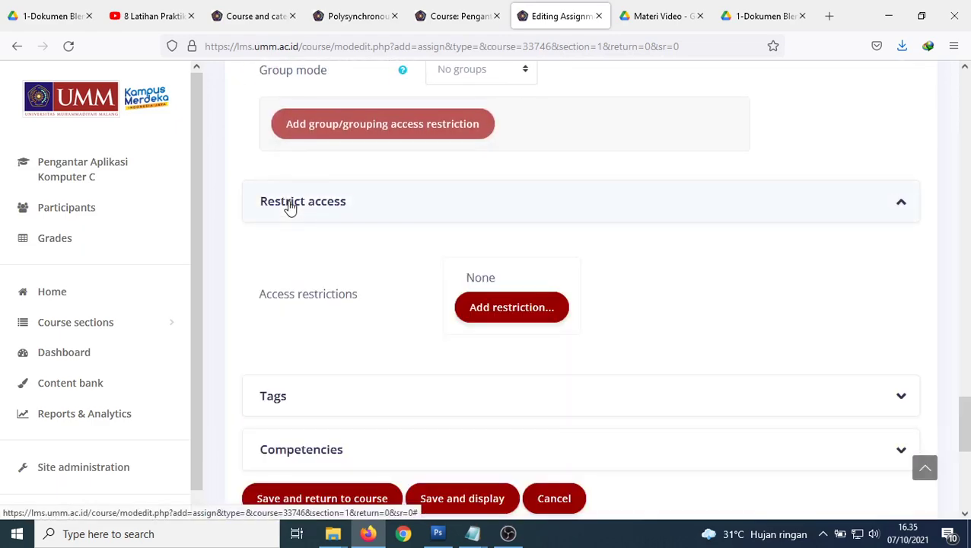
{"action": "scroll", "coordinate": [419, 388], "scroll_direction": "down", "scroll_amount": 3}
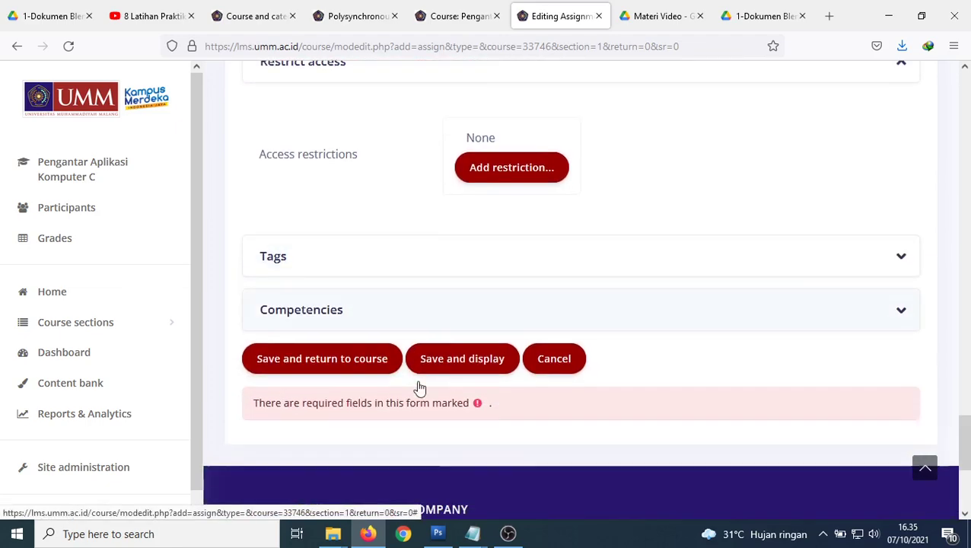
{"action": "left_click", "coordinate": [278, 256]}
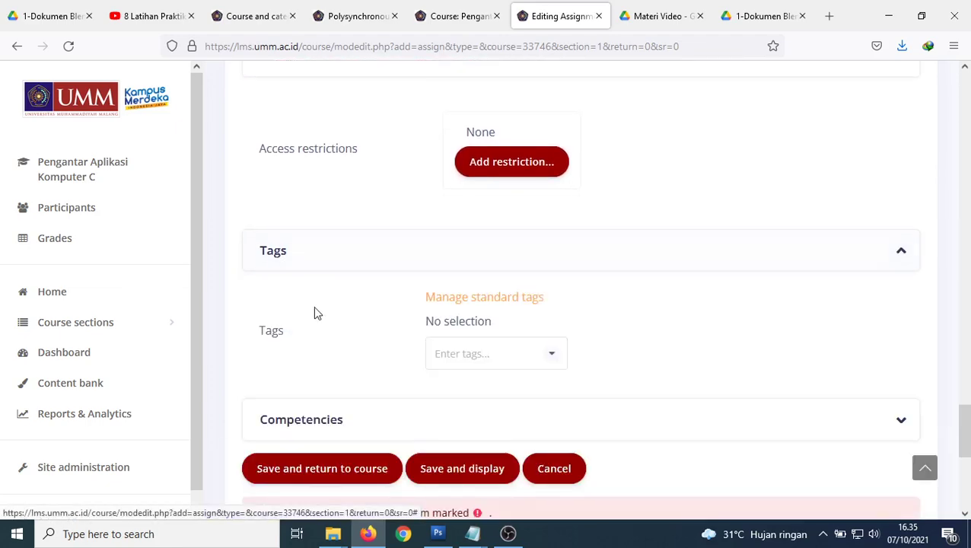
{"action": "scroll", "coordinate": [294, 242], "scroll_direction": "down", "scroll_amount": 3}
{"action": "left_click", "coordinate": [292, 209]}
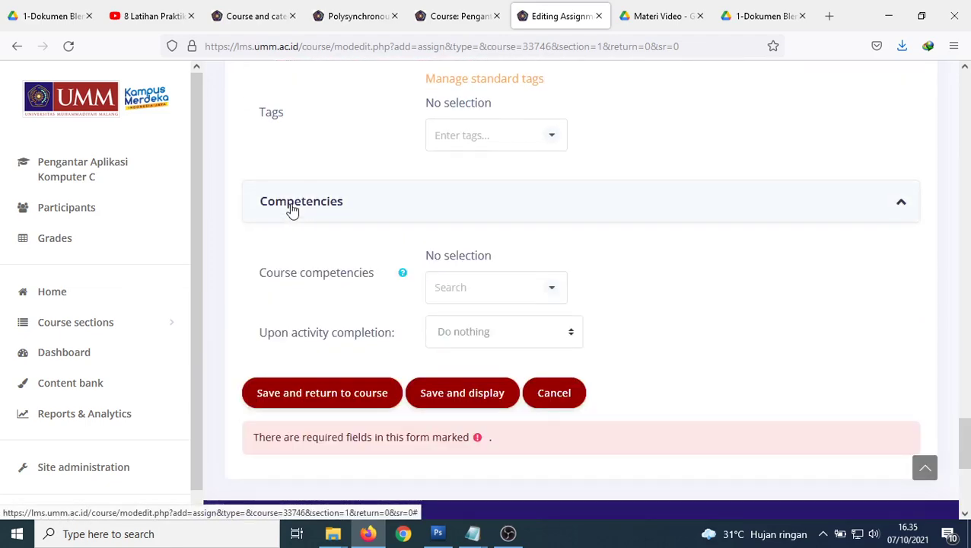
Expand the assignment's Grade section and review its grading options.
{"action": "scroll", "coordinate": [289, 211], "scroll_direction": "up", "scroll_amount": 10}
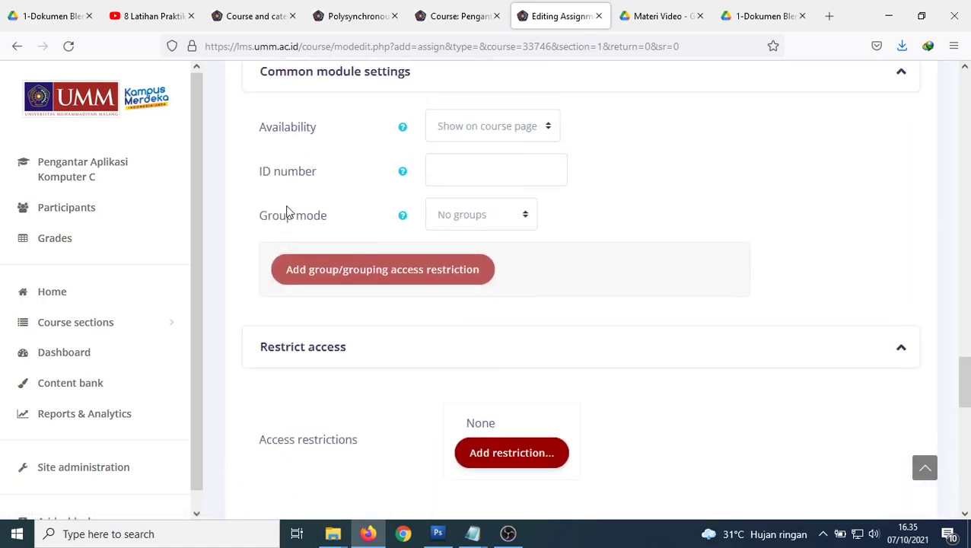
{"action": "scroll", "coordinate": [288, 211], "scroll_direction": "up", "scroll_amount": 2}
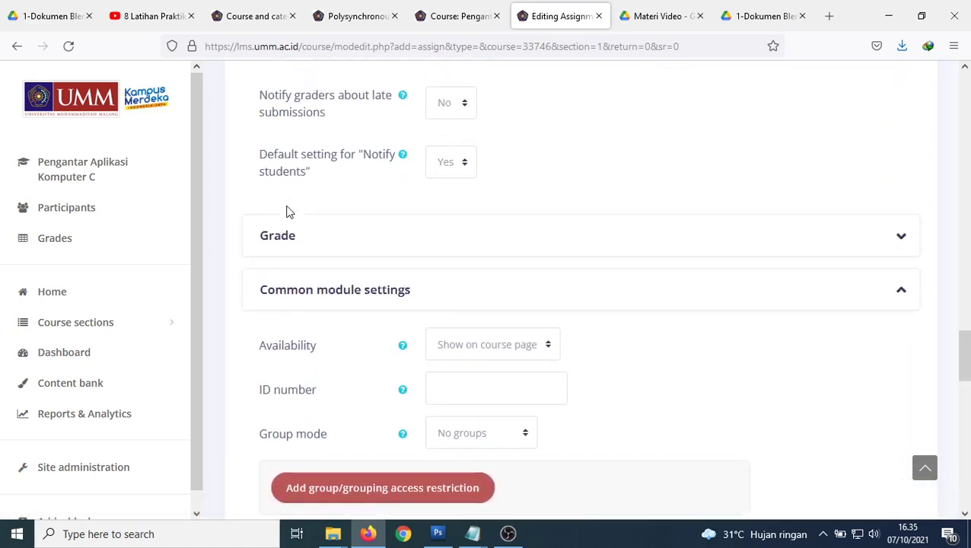
{"action": "scroll", "coordinate": [289, 213], "scroll_direction": "down", "scroll_amount": 1}
{"action": "scroll", "coordinate": [290, 213], "scroll_direction": "down", "scroll_amount": 2}
{"action": "left_click", "coordinate": [276, 98]}
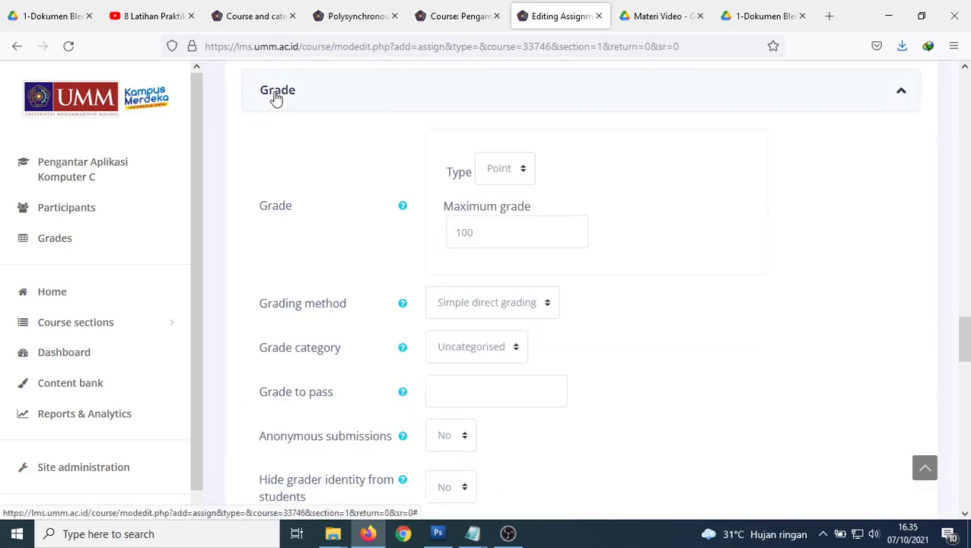
{"action": "scroll", "coordinate": [373, 309], "scroll_direction": "down", "scroll_amount": 6}
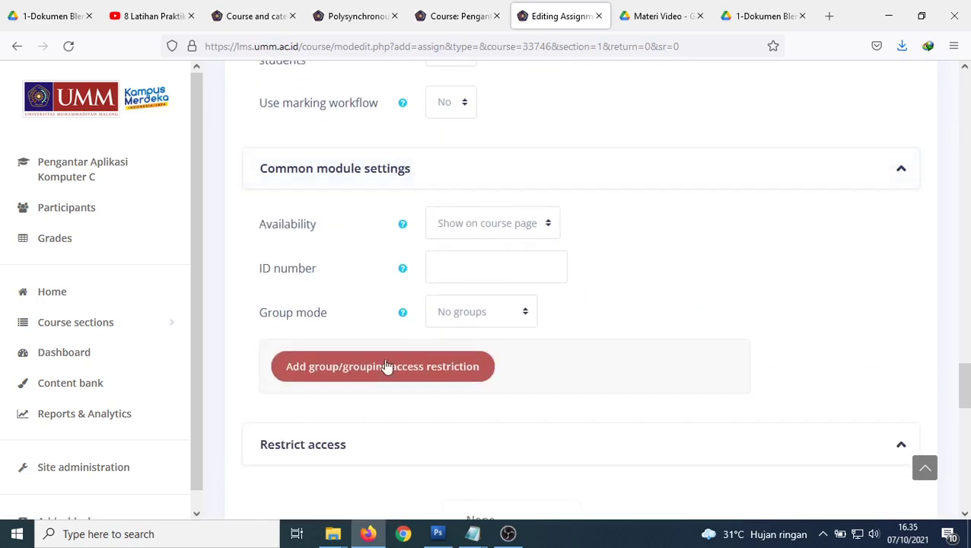
Save the Upload Tugas Pertemuan 1 assignment and return to the course page.
{"action": "scroll", "coordinate": [373, 358], "scroll_direction": "down", "scroll_amount": 3}
{"action": "scroll", "coordinate": [332, 352], "scroll_direction": "down", "scroll_amount": 2}
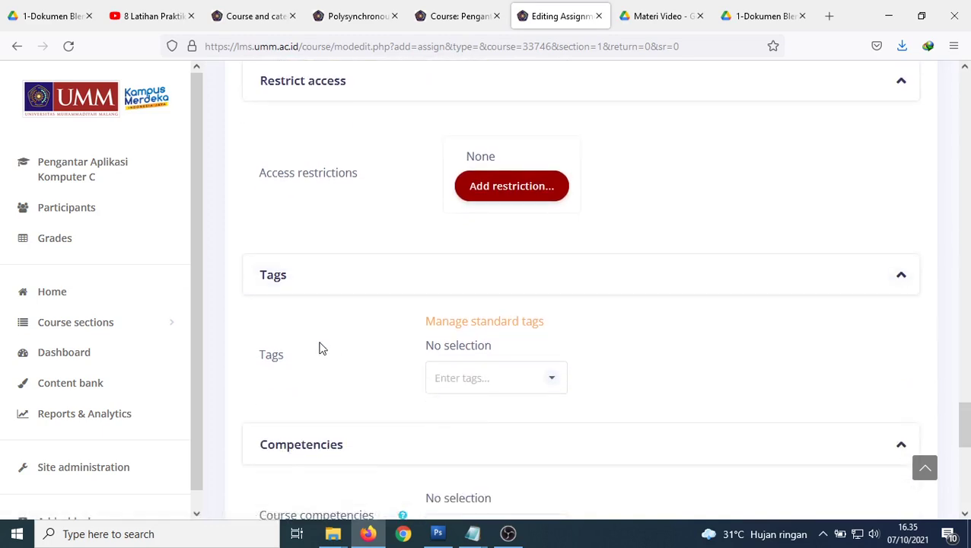
{"action": "scroll", "coordinate": [319, 349], "scroll_direction": "down", "scroll_amount": 3}
{"action": "scroll", "coordinate": [314, 346], "scroll_direction": "down", "scroll_amount": 2}
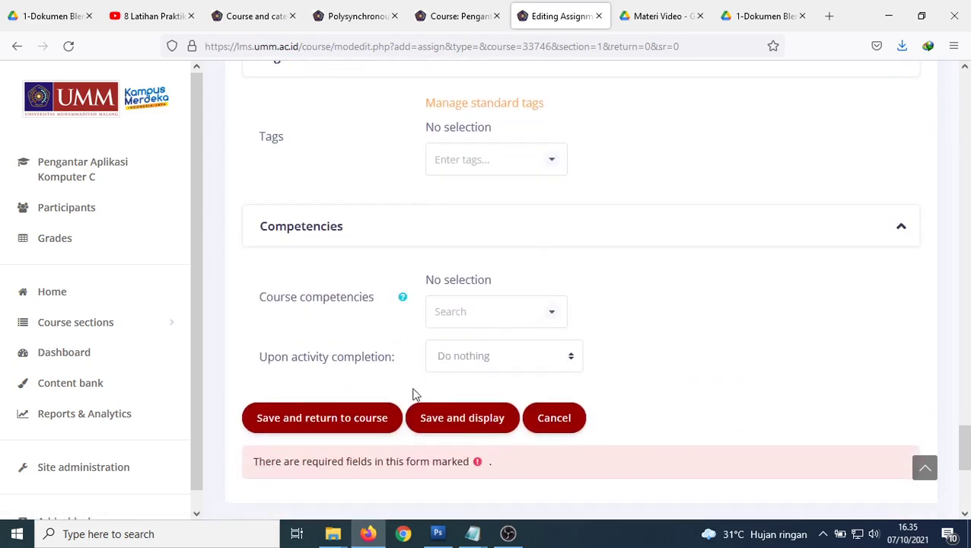
{"action": "left_click", "coordinate": [346, 419]}
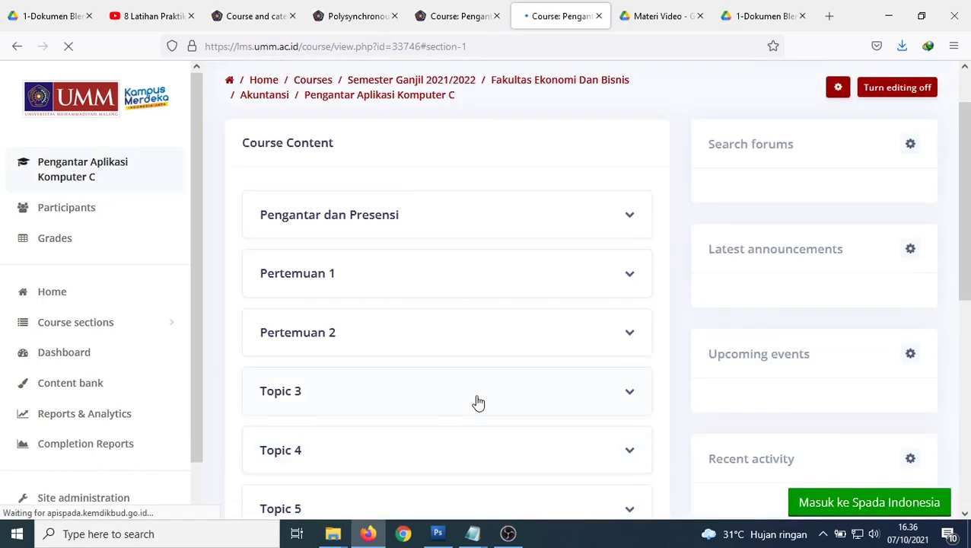
Open the settings of the Upload Tugas Pertemuan 1 assignment in the Pertemuan 1 section.
{"action": "left_click", "coordinate": [295, 275]}
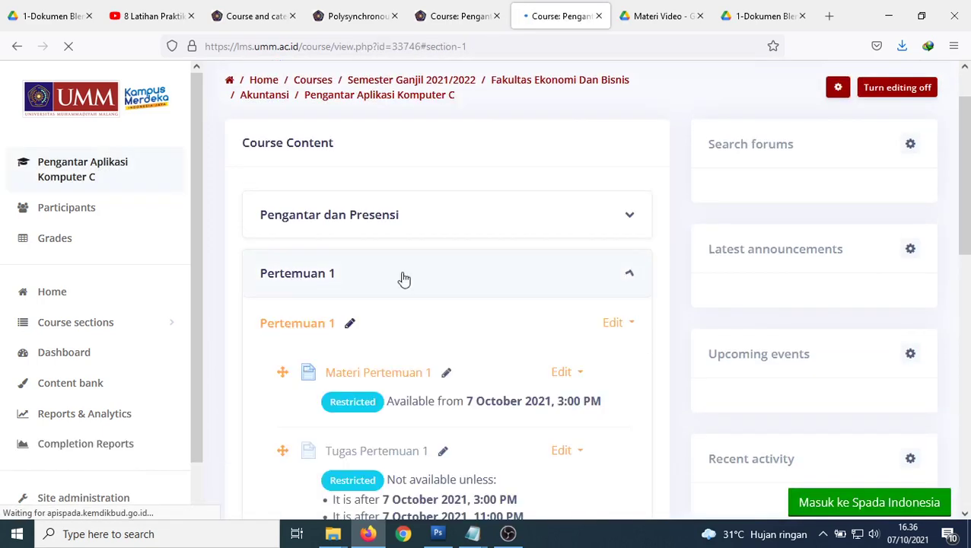
{"action": "scroll", "coordinate": [457, 280], "scroll_direction": "down", "scroll_amount": 2}
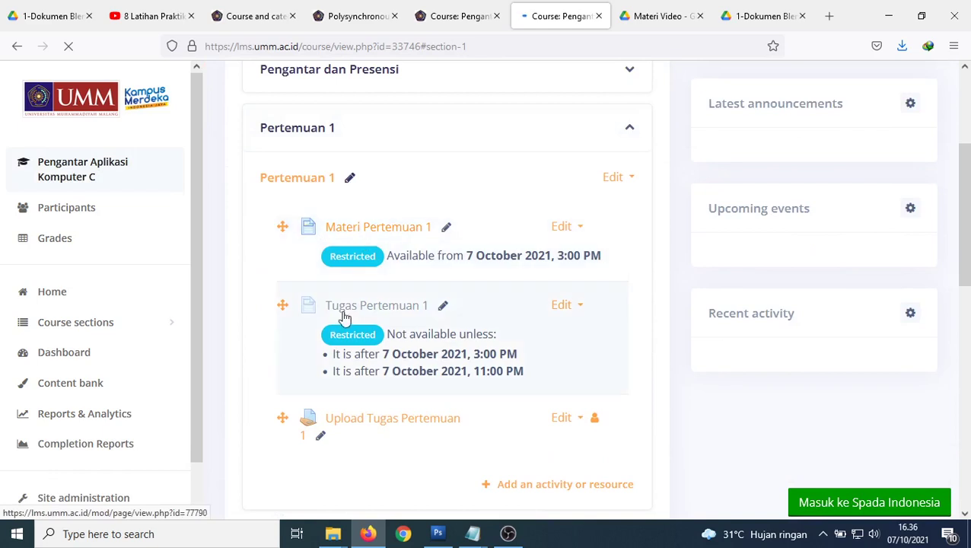
{"action": "scroll", "coordinate": [358, 363], "scroll_direction": "down", "scroll_amount": 2}
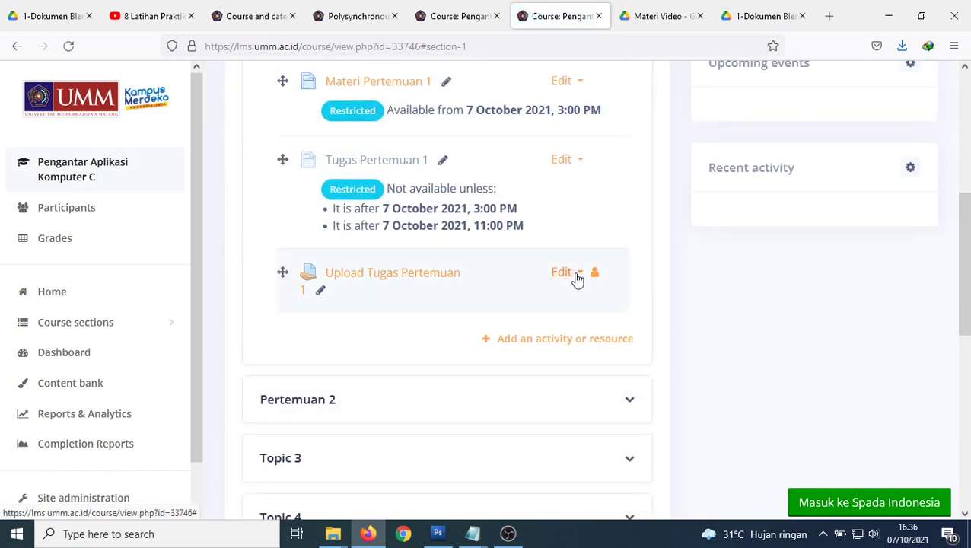
{"action": "left_click", "coordinate": [581, 277]}
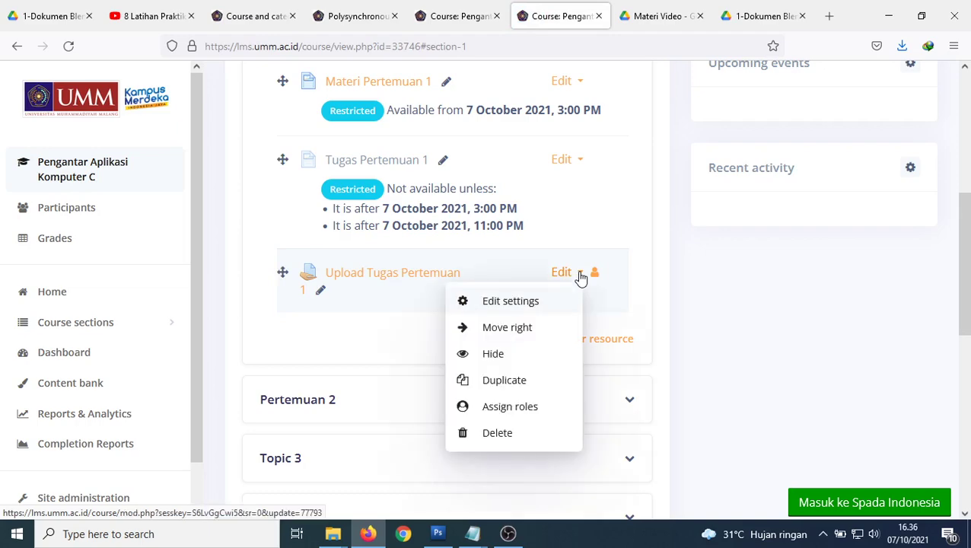
{"action": "left_click", "coordinate": [528, 307]}
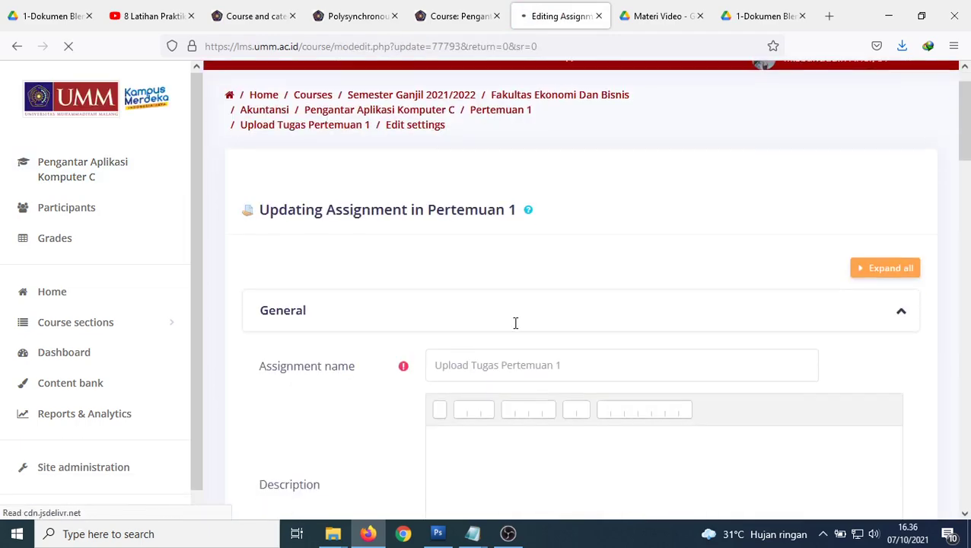
Review the assignment's Availability dates and submission types, and look through the remaining settings sections.
{"action": "scroll", "coordinate": [517, 320], "scroll_direction": "down", "scroll_amount": 7}
{"action": "scroll", "coordinate": [515, 328], "scroll_direction": "down", "scroll_amount": 6}
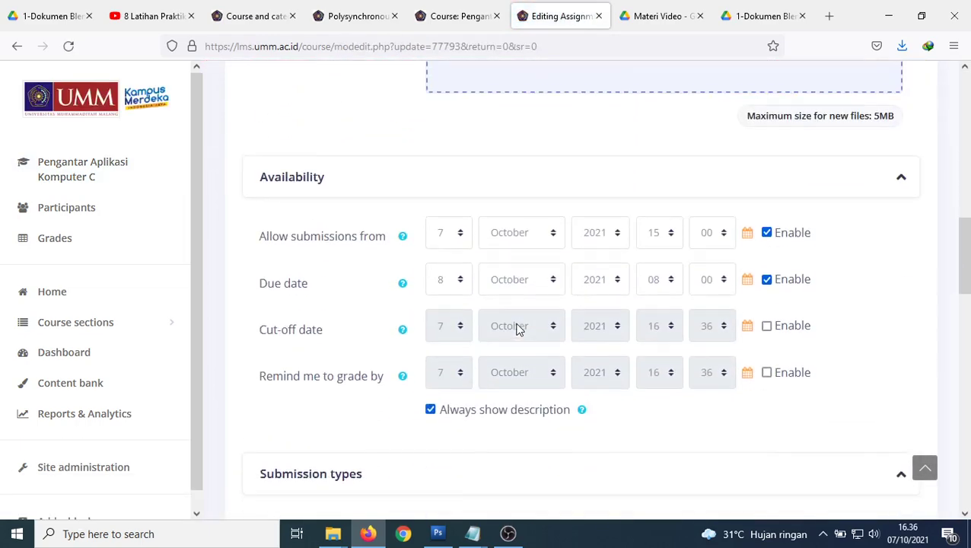
{"action": "scroll", "coordinate": [516, 329], "scroll_direction": "down", "scroll_amount": 5}
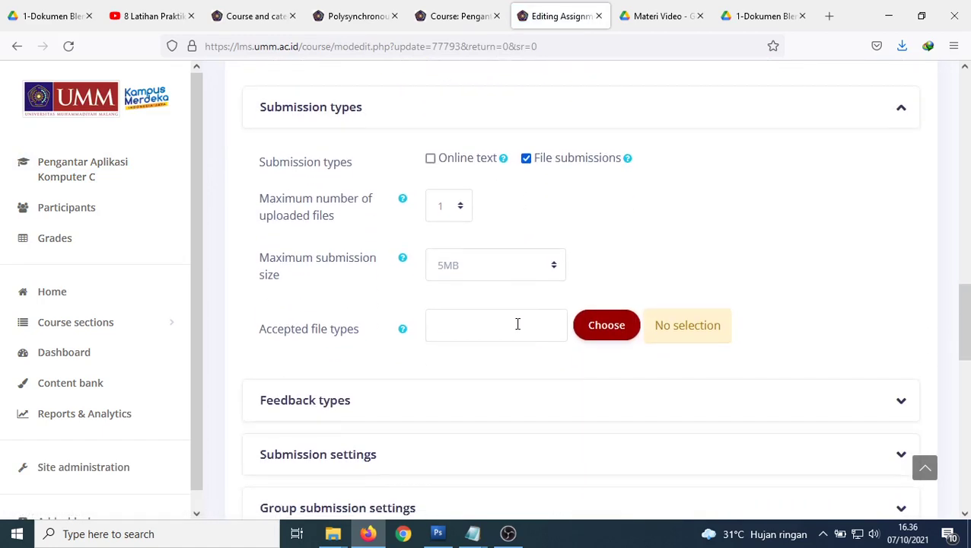
{"action": "scroll", "coordinate": [517, 329], "scroll_direction": "down", "scroll_amount": 3}
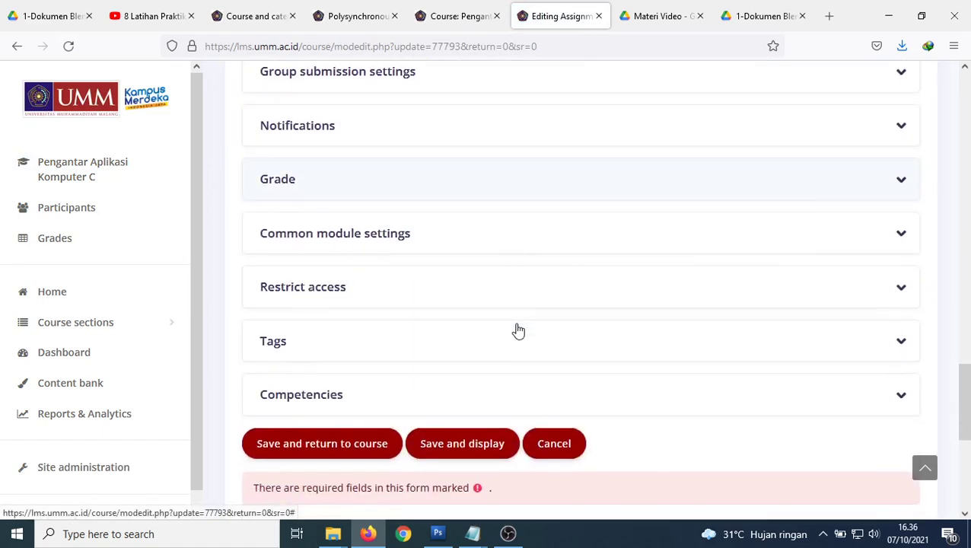
{"action": "scroll", "coordinate": [293, 381], "scroll_direction": "up", "scroll_amount": 3}
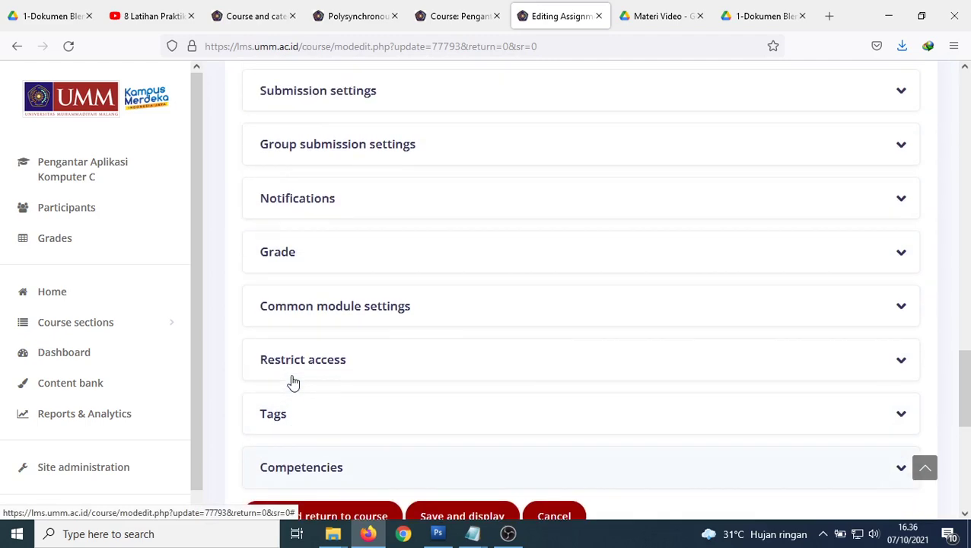
{"action": "scroll", "coordinate": [293, 380], "scroll_direction": "down", "scroll_amount": 3}
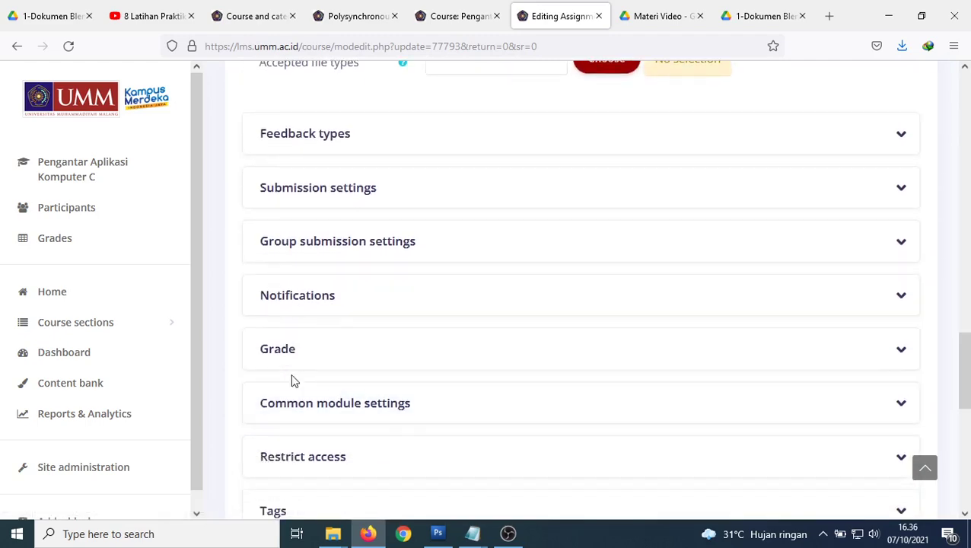
Expand the Restrict access, Tags and Competencies sections and view the choices for Upon activity completion.
{"action": "left_click", "coordinate": [308, 287]}
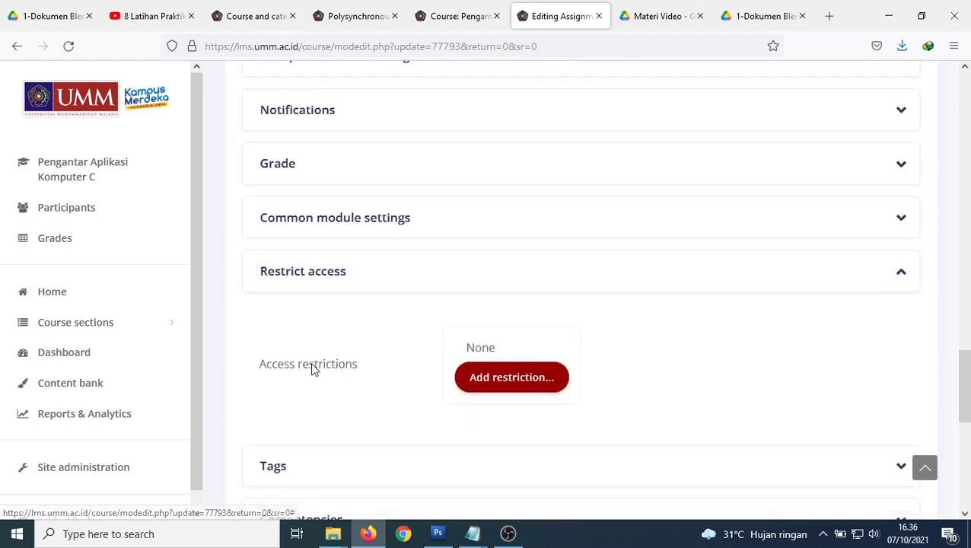
{"action": "scroll", "coordinate": [297, 358], "scroll_direction": "down", "scroll_amount": 2}
{"action": "left_click", "coordinate": [289, 344]}
{"action": "scroll", "coordinate": [303, 353], "scroll_direction": "down", "scroll_amount": 3}
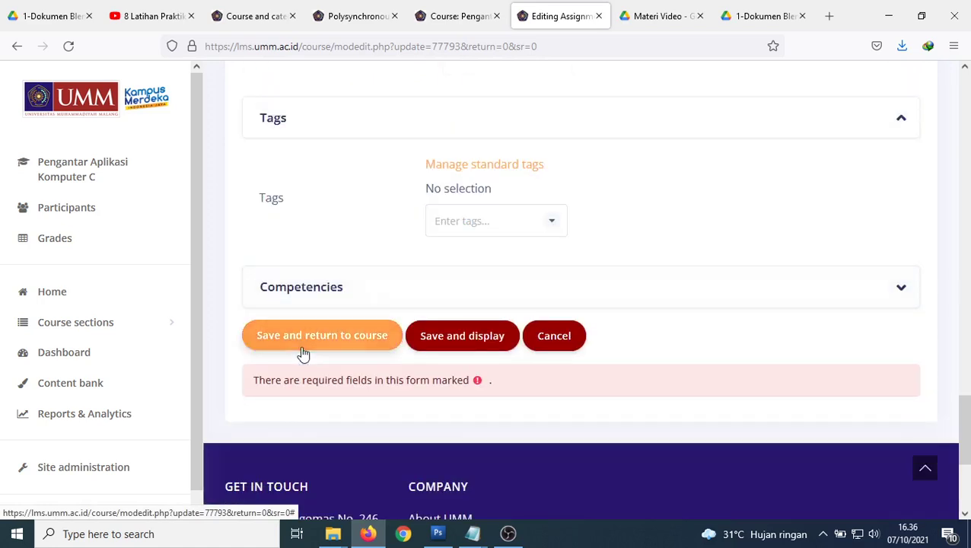
{"action": "left_click", "coordinate": [297, 289]}
{"action": "scroll", "coordinate": [327, 309], "scroll_direction": "down", "scroll_amount": 3}
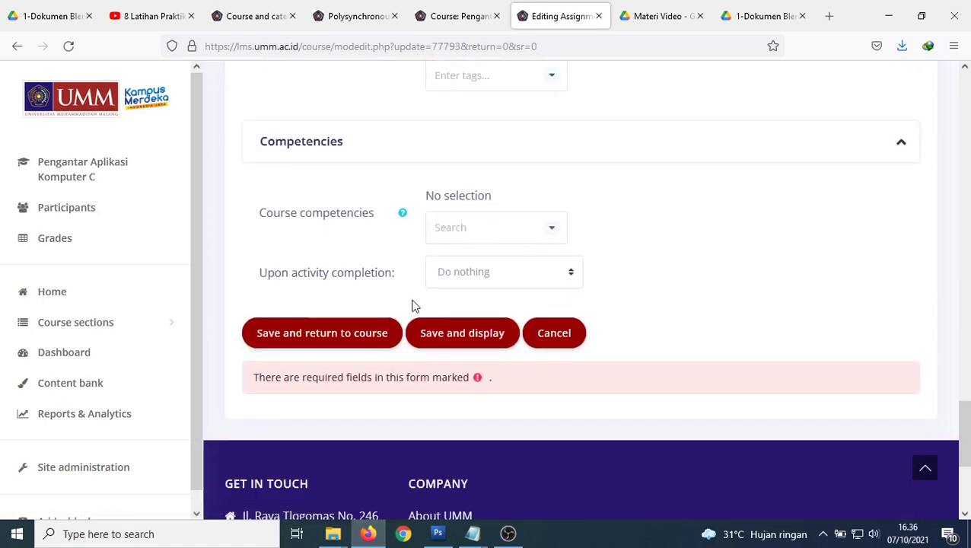
{"action": "left_click", "coordinate": [475, 270]}
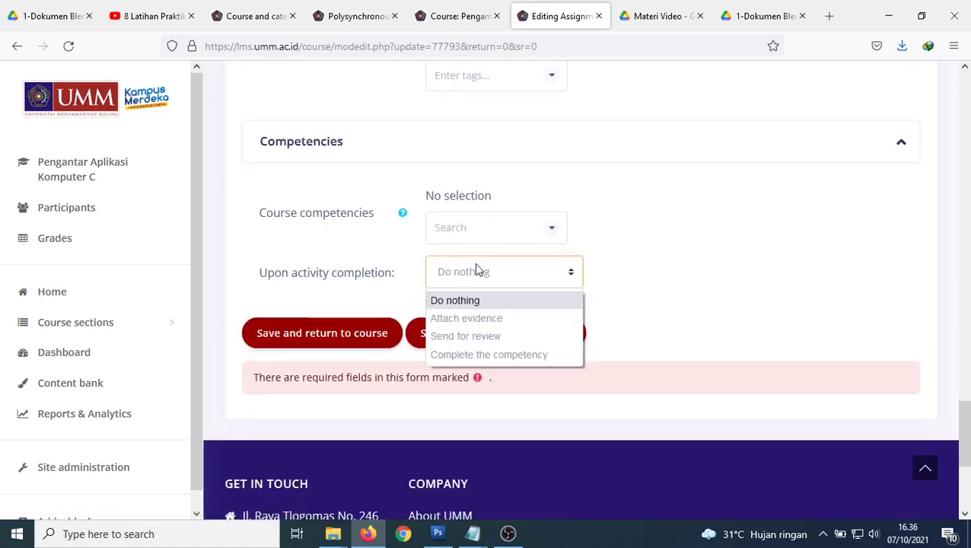
{"action": "left_click", "coordinate": [477, 270]}
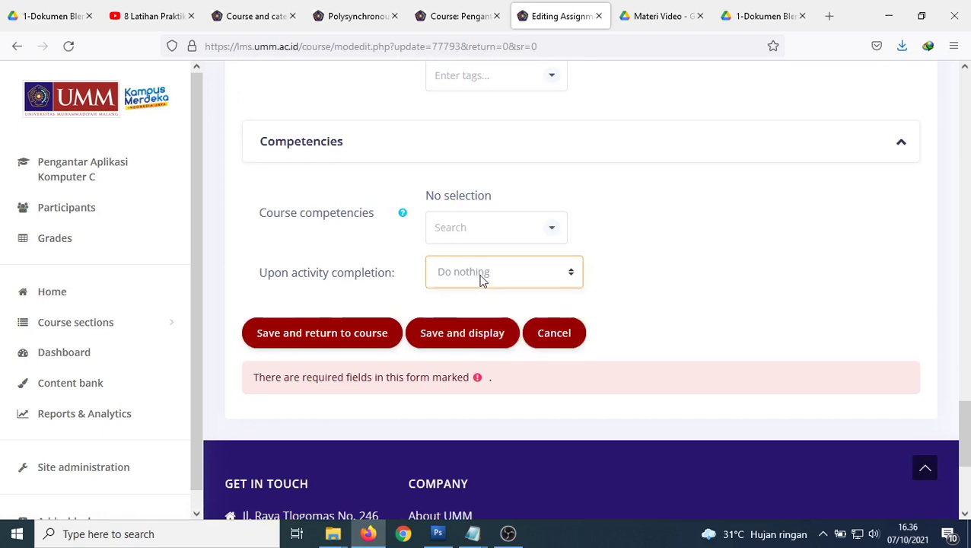
{"action": "left_click", "coordinate": [480, 277]}
{"action": "left_click", "coordinate": [480, 279]}
{"action": "scroll", "coordinate": [405, 256], "scroll_direction": "up", "scroll_amount": 5}
{"action": "scroll", "coordinate": [381, 251], "scroll_direction": "up", "scroll_amount": 1}
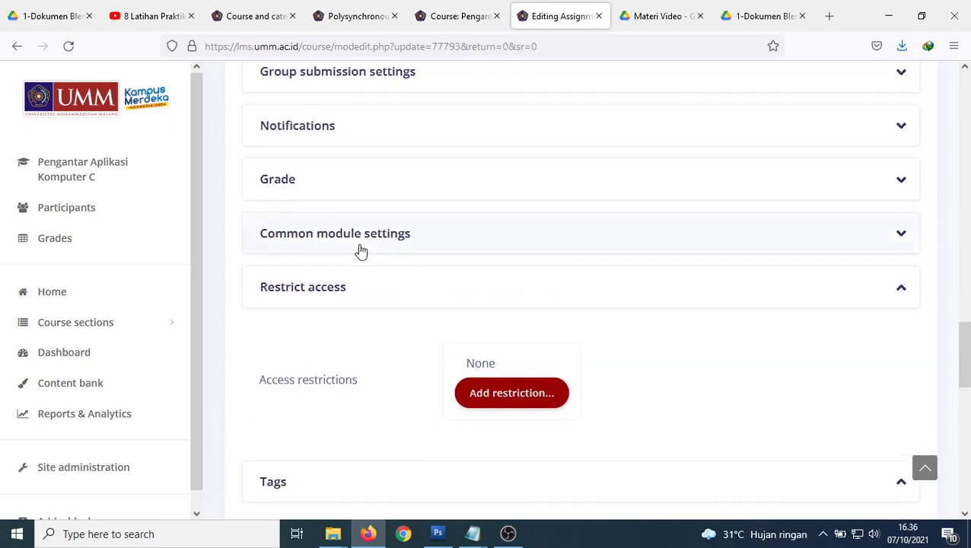
Expand the assignment's Common module settings and Grade sections and review their options.
{"action": "left_click", "coordinate": [356, 245]}
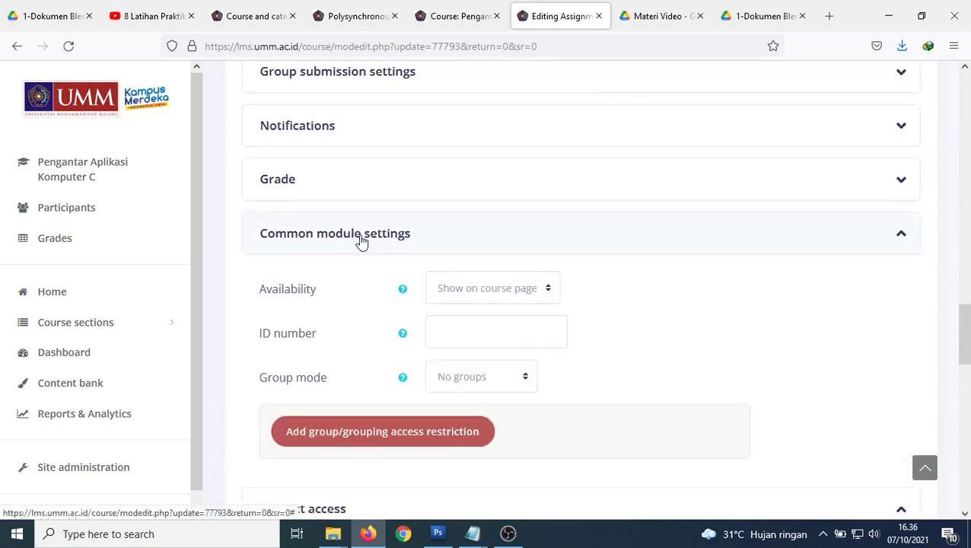
{"action": "left_click", "coordinate": [286, 190]}
{"action": "scroll", "coordinate": [462, 271], "scroll_direction": "down", "scroll_amount": 1}
{"action": "scroll", "coordinate": [466, 275], "scroll_direction": "down", "scroll_amount": 2}
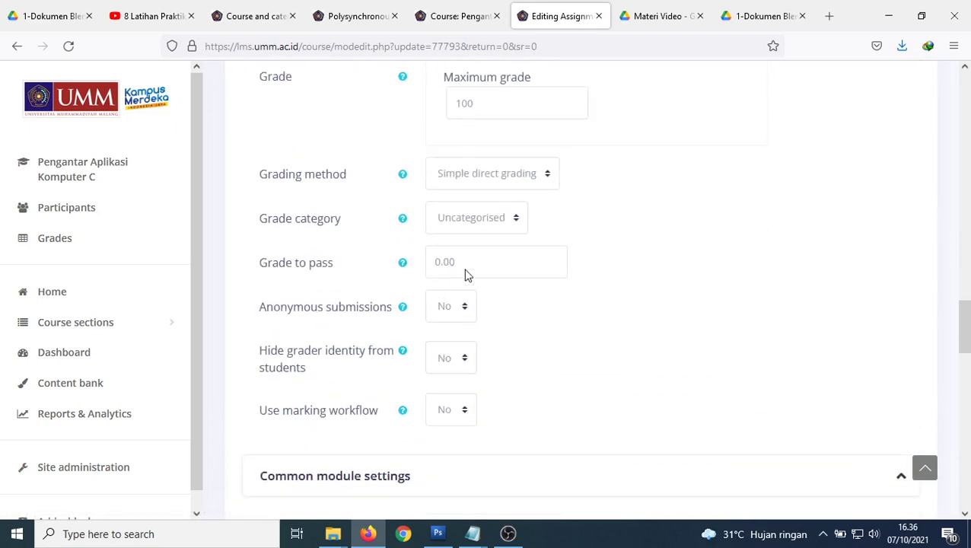
{"action": "scroll", "coordinate": [466, 275], "scroll_direction": "up", "scroll_amount": 5}
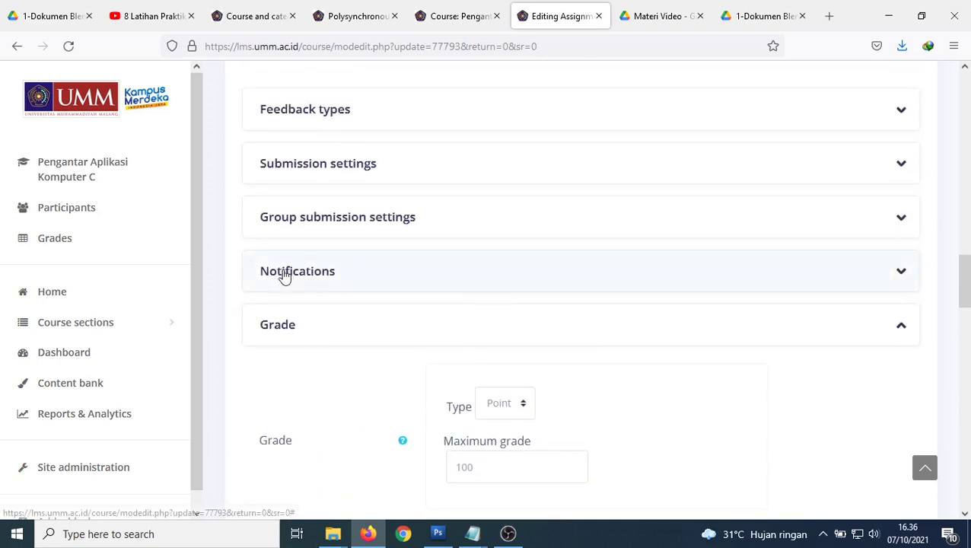
Expand the Notifications and Group submission settings sections and review their options.
{"action": "left_click", "coordinate": [284, 273]}
{"action": "scroll", "coordinate": [477, 312], "scroll_direction": "down", "scroll_amount": 1}
{"action": "scroll", "coordinate": [477, 314], "scroll_direction": "up", "scroll_amount": 2}
{"action": "scroll", "coordinate": [314, 358], "scroll_direction": "up", "scroll_amount": 1}
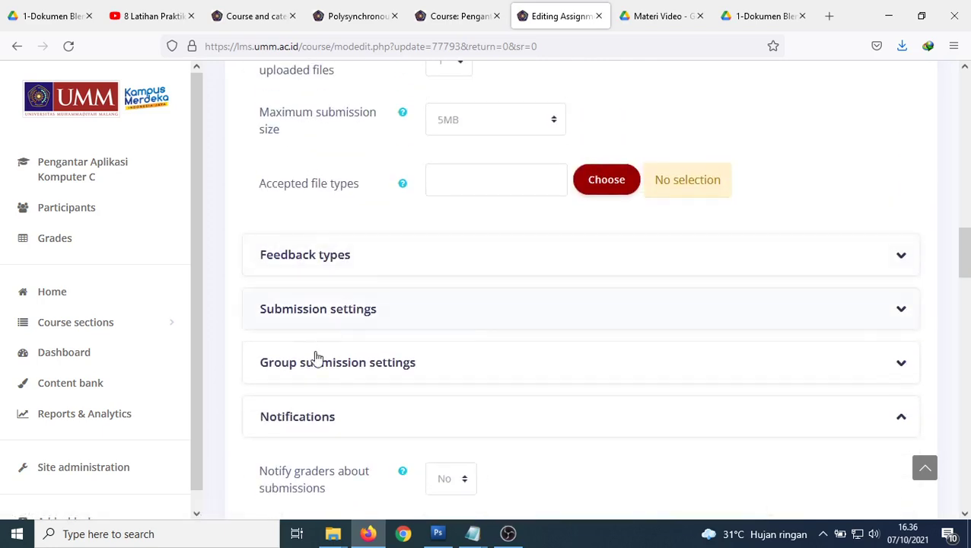
{"action": "left_click", "coordinate": [316, 363]}
{"action": "scroll", "coordinate": [472, 365], "scroll_direction": "down", "scroll_amount": 2}
{"action": "scroll", "coordinate": [307, 271], "scroll_direction": "up", "scroll_amount": 1}
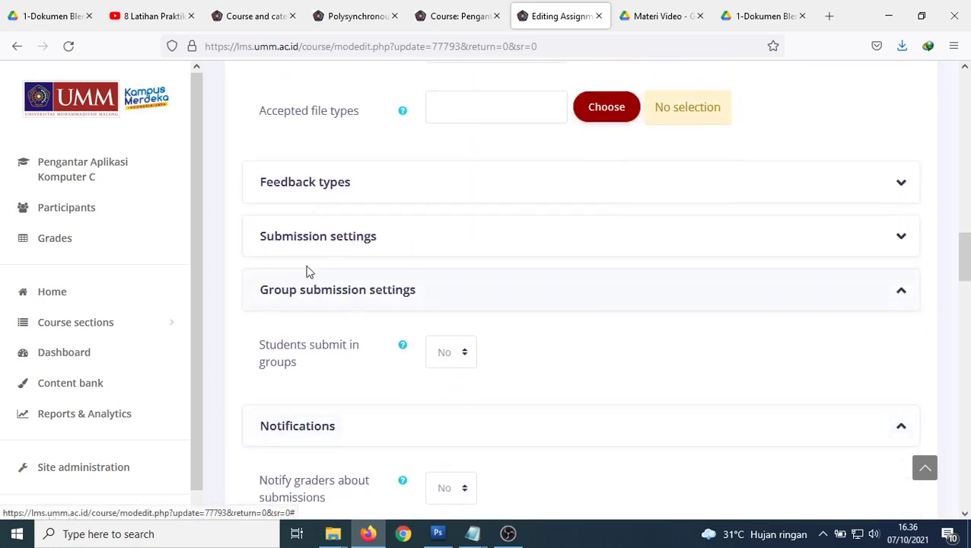
Expand the Submission settings and Feedback types sections, rechecking the availability dates and submission types.
{"action": "left_click", "coordinate": [310, 242]}
{"action": "scroll", "coordinate": [540, 322], "scroll_direction": "up", "scroll_amount": 2}
{"action": "scroll", "coordinate": [540, 322], "scroll_direction": "up", "scroll_amount": 5}
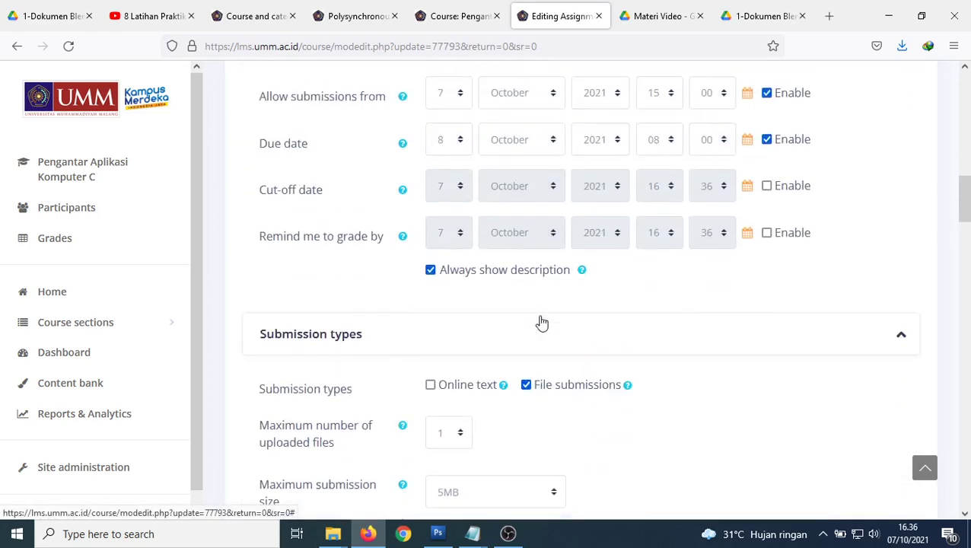
{"action": "scroll", "coordinate": [460, 353], "scroll_direction": "down", "scroll_amount": 4}
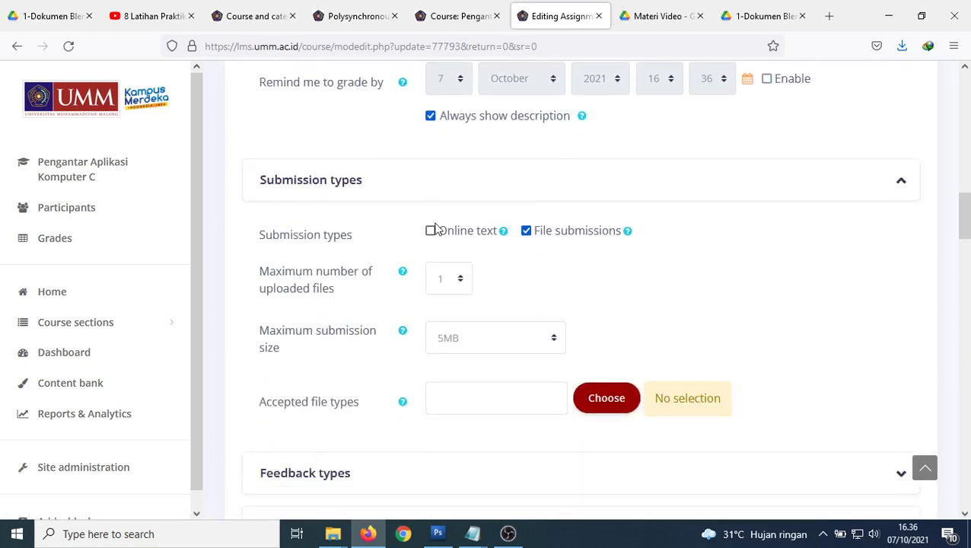
{"action": "scroll", "coordinate": [438, 284], "scroll_direction": "down", "scroll_amount": 3}
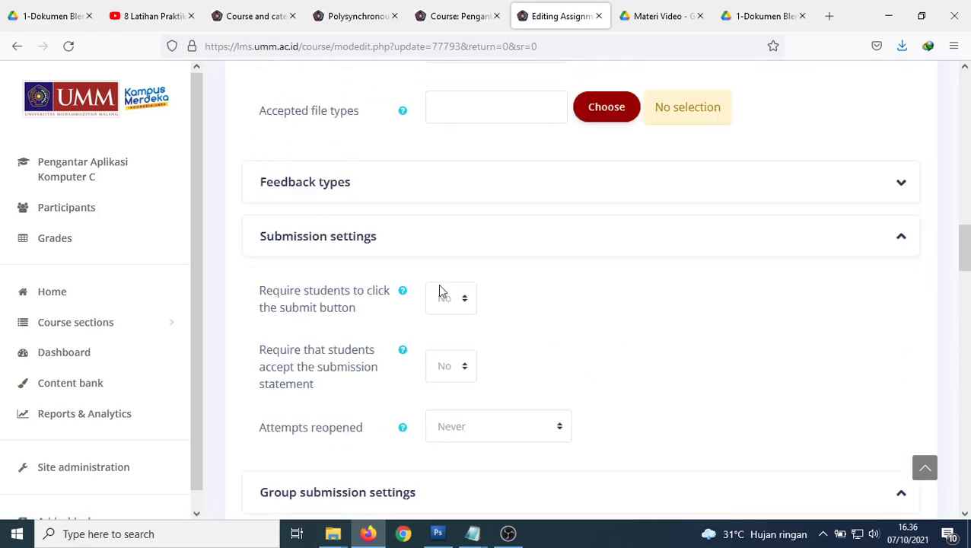
{"action": "left_click", "coordinate": [299, 195]}
{"action": "scroll", "coordinate": [508, 282], "scroll_direction": "down", "scroll_amount": 2}
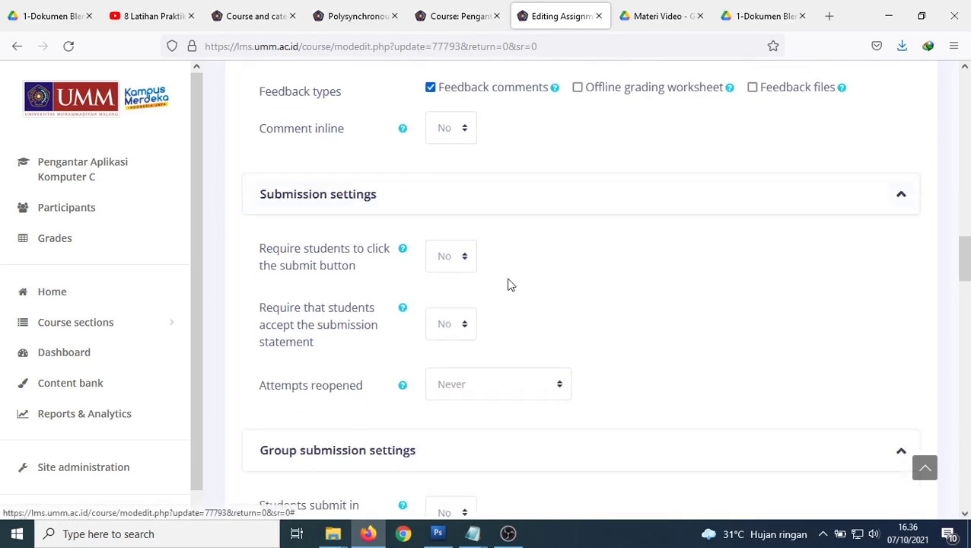
Leave the assignment form without saving and expand Pertemuan 1 on the course page to view its activities.
{"action": "scroll", "coordinate": [844, 363], "scroll_direction": "down", "scroll_amount": 15}
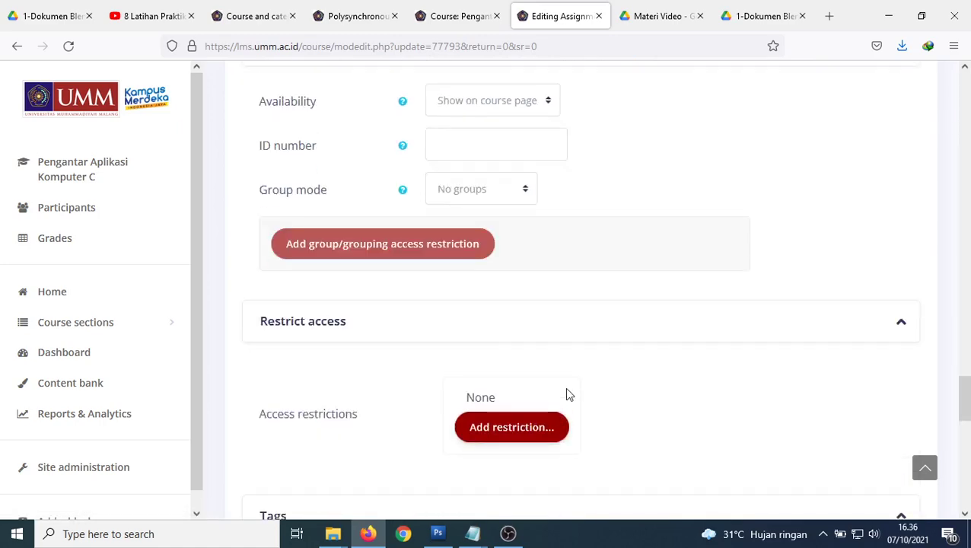
{"action": "scroll", "coordinate": [559, 444], "scroll_direction": "down", "scroll_amount": 8}
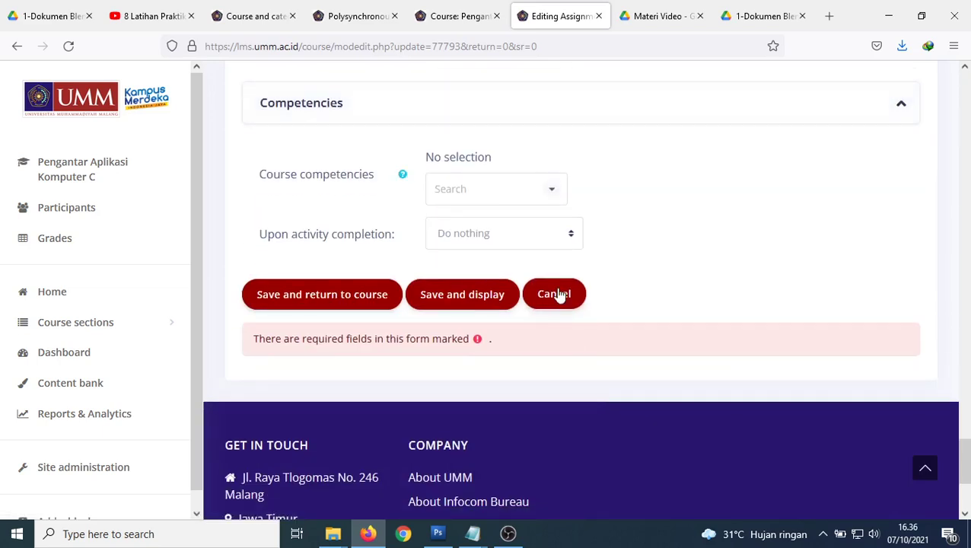
{"action": "left_click", "coordinate": [555, 295]}
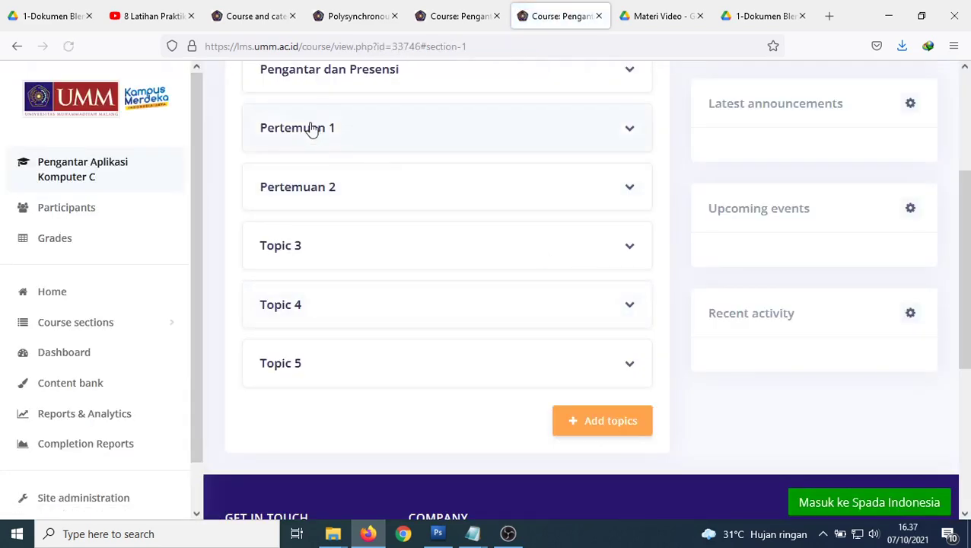
{"action": "left_click", "coordinate": [311, 130]}
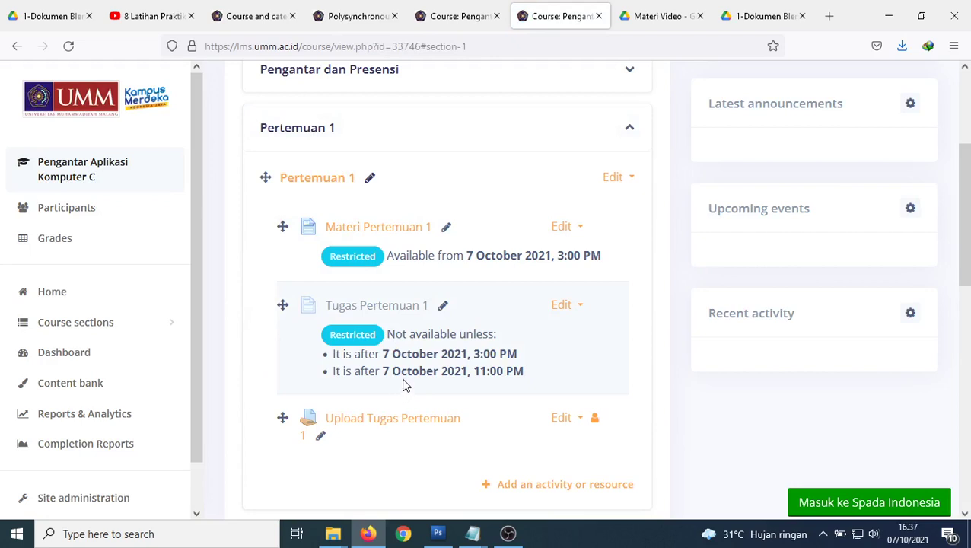
{"action": "scroll", "coordinate": [434, 357], "scroll_direction": "down", "scroll_amount": 3}
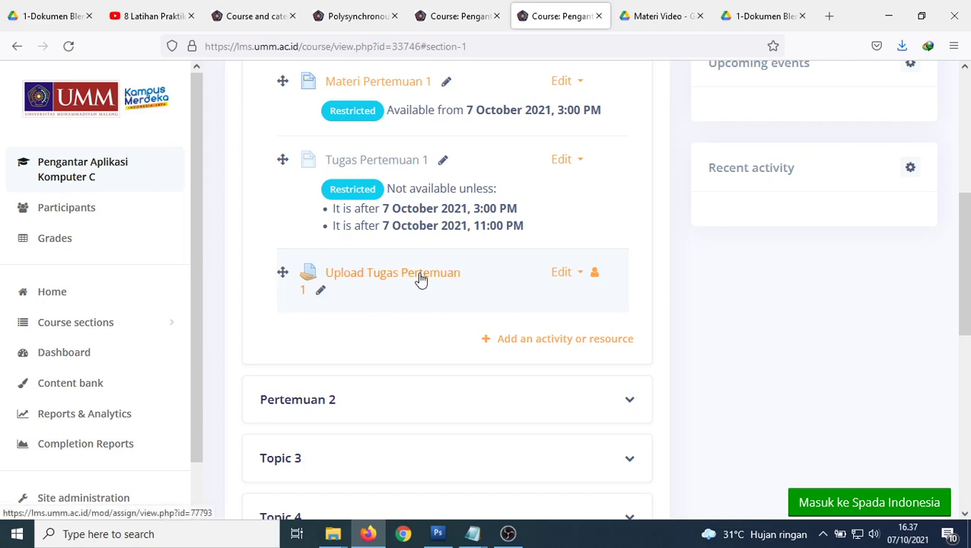
Check the Pertemuan 1 activities in the Pengantar Aplikasi Komputer B course and return to the Komputer C course.
{"action": "left_click", "coordinate": [444, 17]}
{"action": "scroll", "coordinate": [445, 197], "scroll_direction": "down", "scroll_amount": 1}
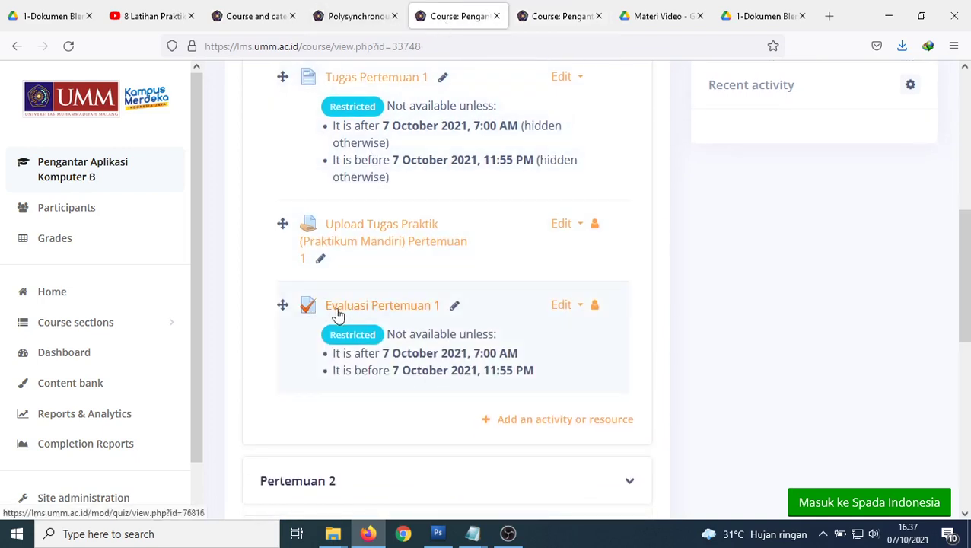
{"action": "left_click", "coordinate": [559, 18]}
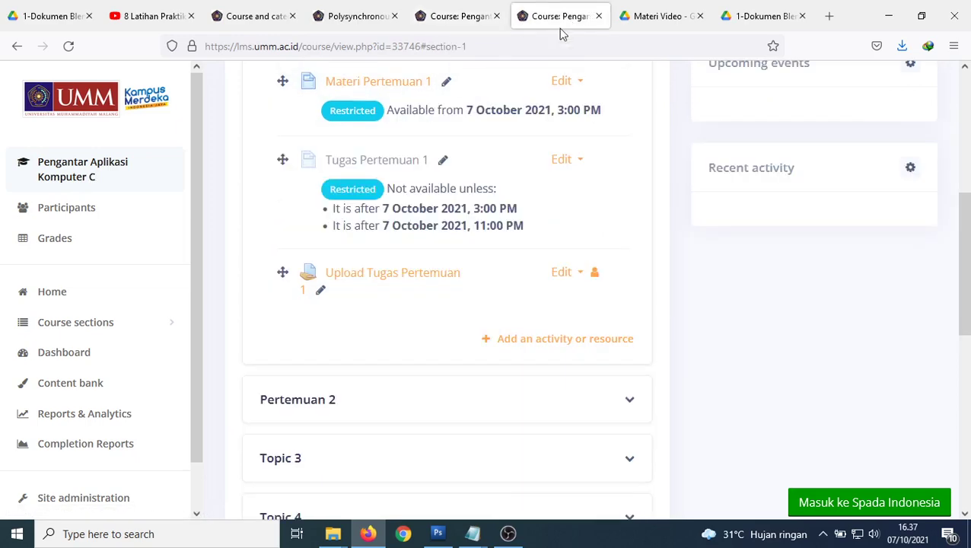
Start adding a new Quiz activity to the Pertemuan 1 section of Pengantar Aplikasi Komputer C.
{"action": "left_click", "coordinate": [579, 335]}
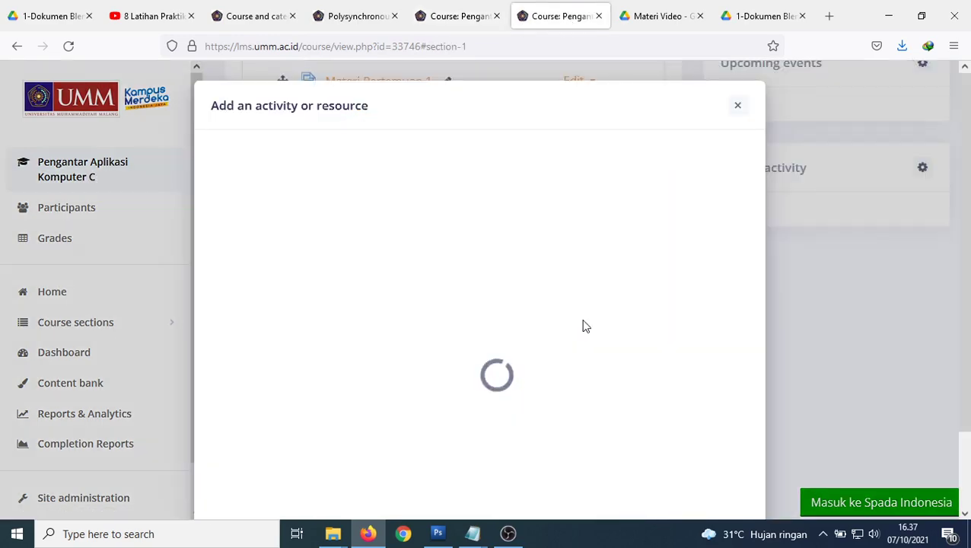
{"action": "scroll", "coordinate": [582, 327], "scroll_direction": "down", "scroll_amount": 3}
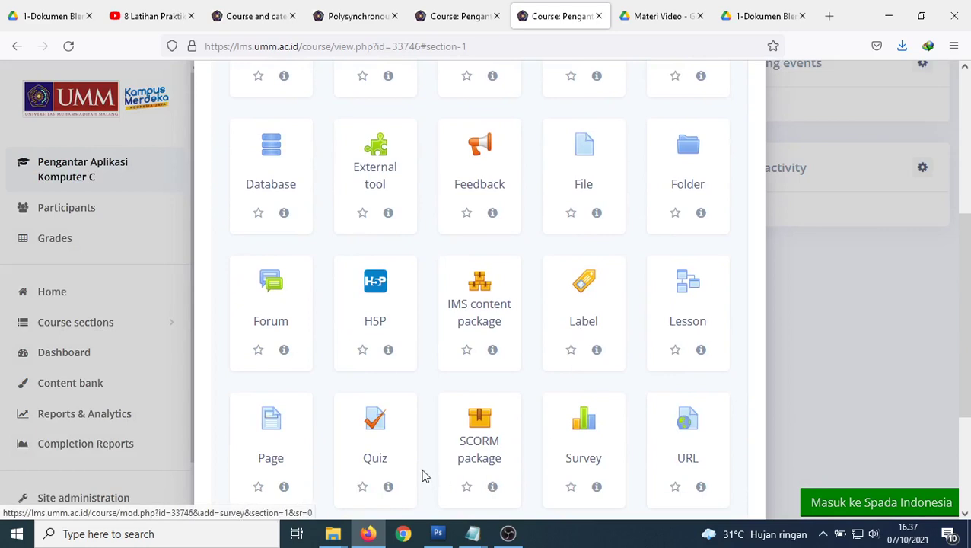
{"action": "left_click", "coordinate": [377, 432]}
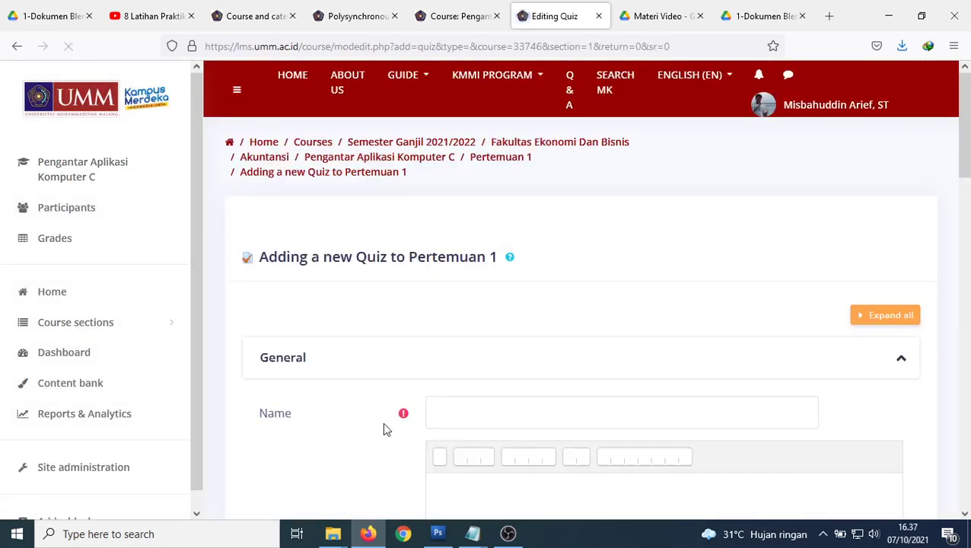
Name the quiz "Evaluasi Pertemuan 1" and leave its description empty.
{"action": "left_click", "coordinate": [522, 416]}
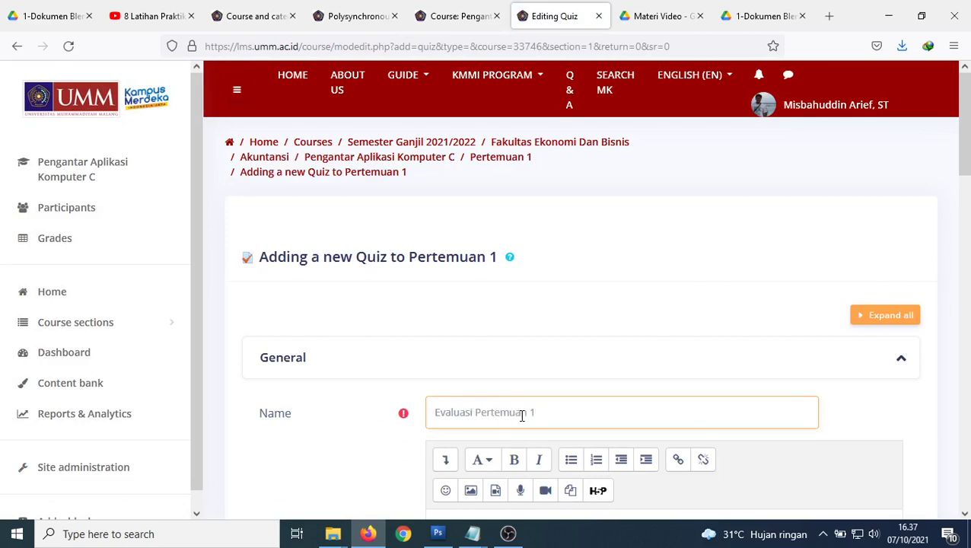
{"action": "scroll", "coordinate": [597, 395], "scroll_direction": "down", "scroll_amount": 8}
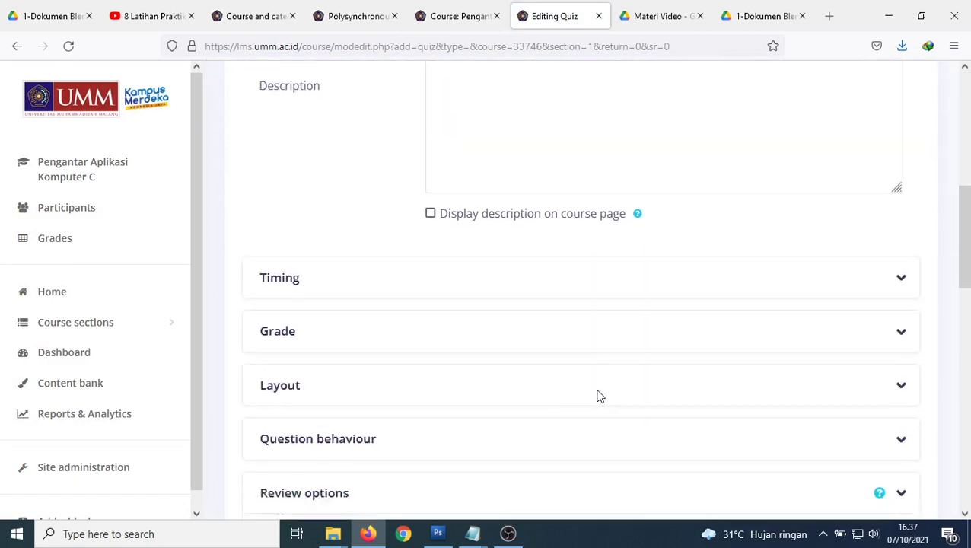
{"action": "scroll", "coordinate": [598, 395], "scroll_direction": "up", "scroll_amount": 5}
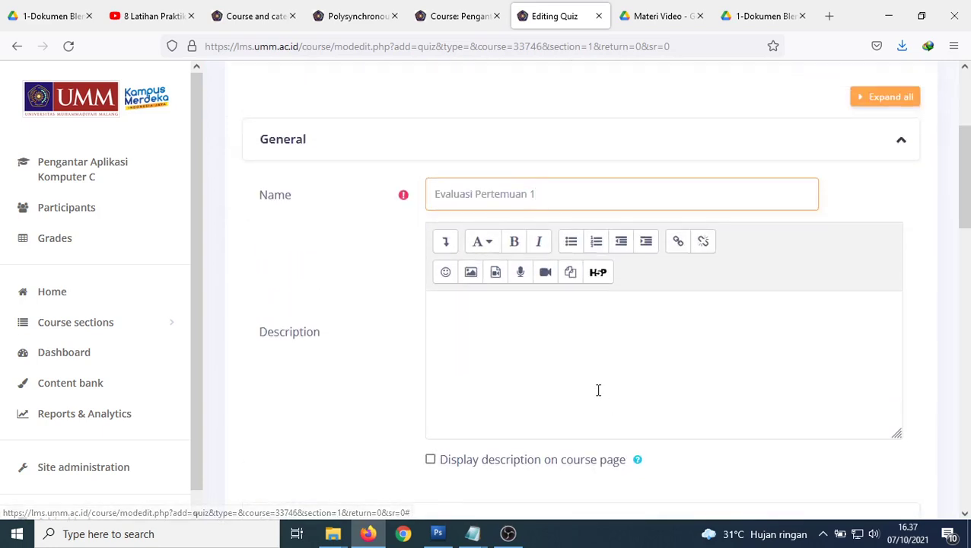
{"action": "scroll", "coordinate": [598, 390], "scroll_direction": "down", "scroll_amount": 1}
{"action": "scroll", "coordinate": [598, 392], "scroll_direction": "down", "scroll_amount": 1}
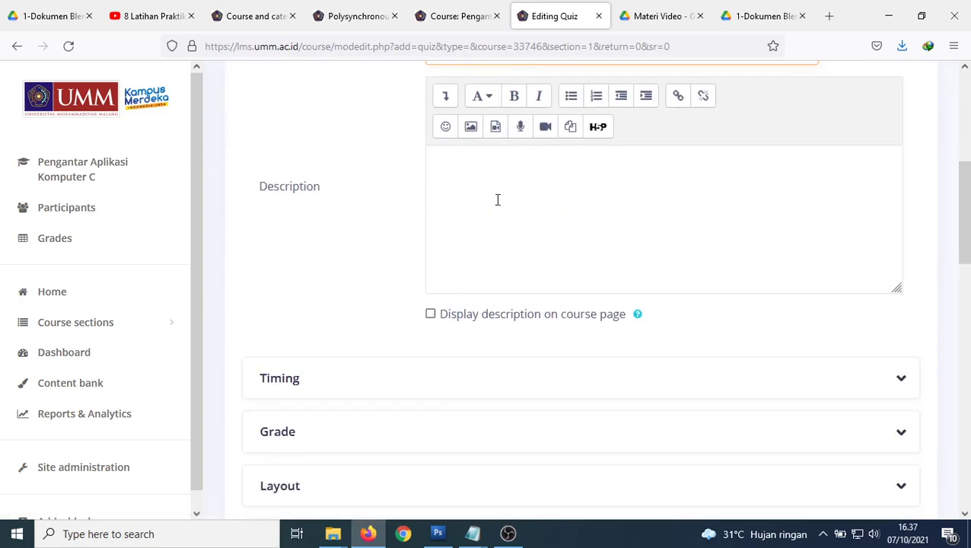
{"action": "scroll", "coordinate": [497, 199], "scroll_direction": "up", "scroll_amount": 1}
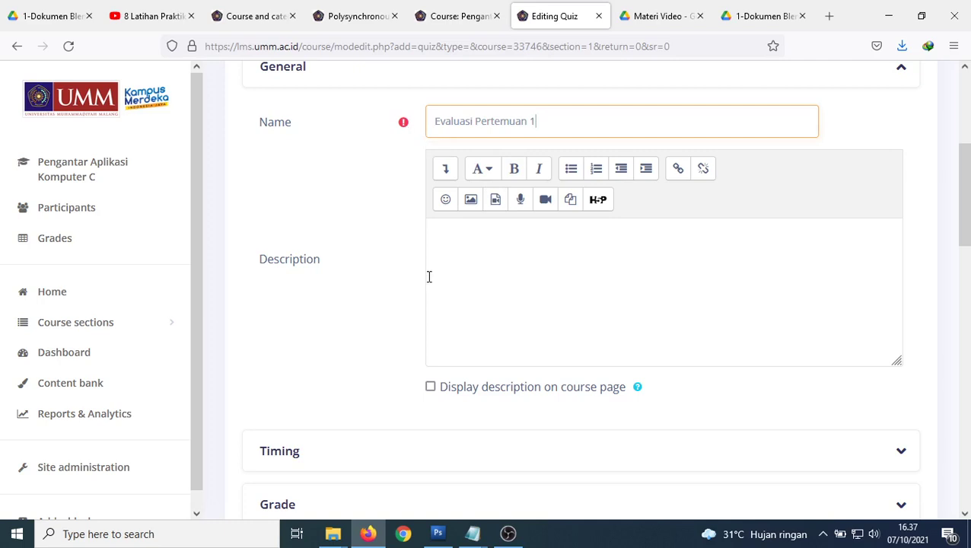
{"action": "scroll", "coordinate": [566, 191], "scroll_direction": "up", "scroll_amount": 1}
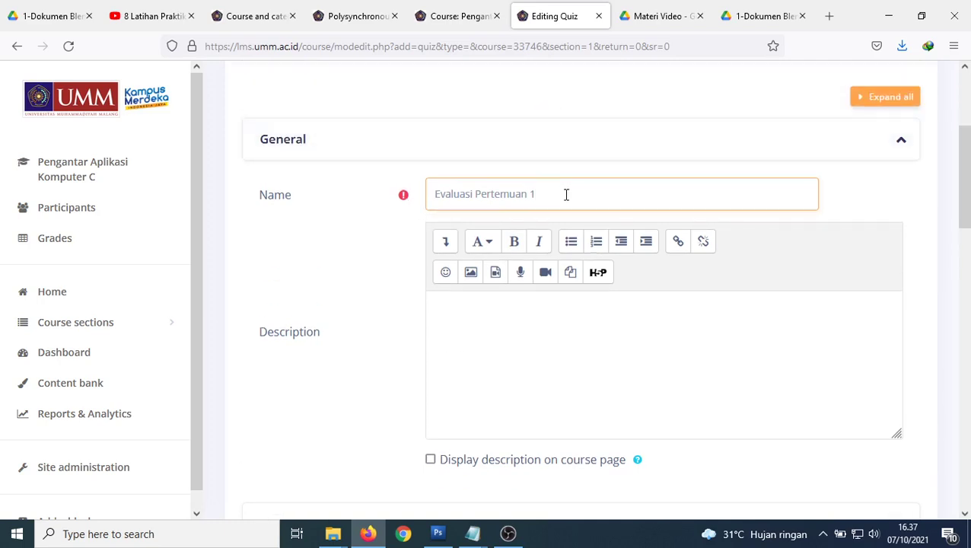
Expand the quiz's Timing settings and examine the open and close dates, time limit and expiry options.
{"action": "scroll", "coordinate": [566, 195], "scroll_direction": "down", "scroll_amount": 4}
{"action": "left_click", "coordinate": [293, 238]}
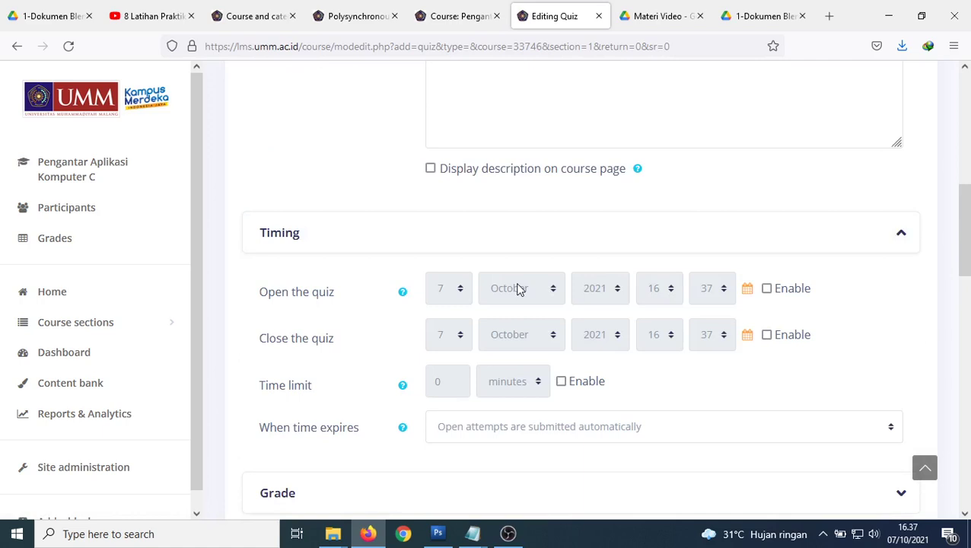
{"action": "scroll", "coordinate": [531, 329], "scroll_direction": "up", "scroll_amount": 7}
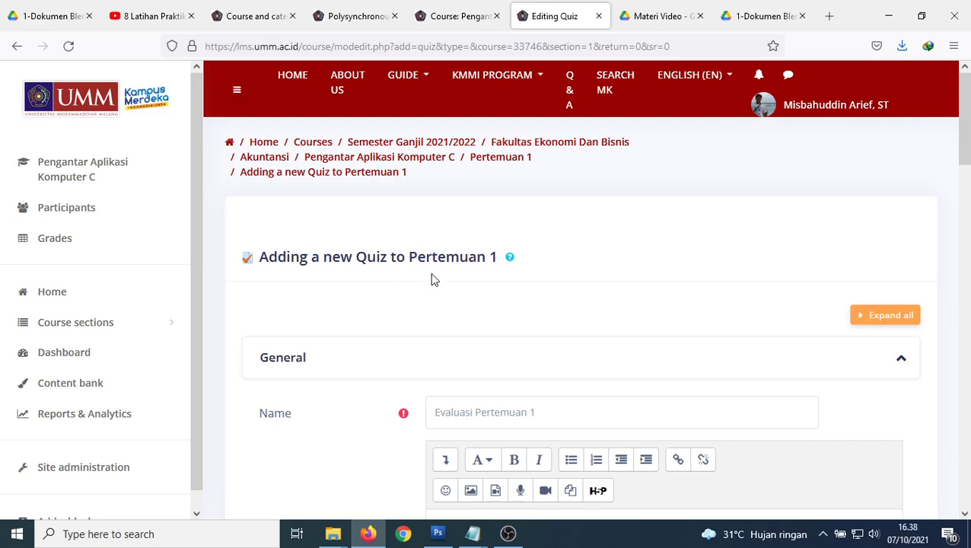
{"action": "scroll", "coordinate": [431, 280], "scroll_direction": "down", "scroll_amount": 7}
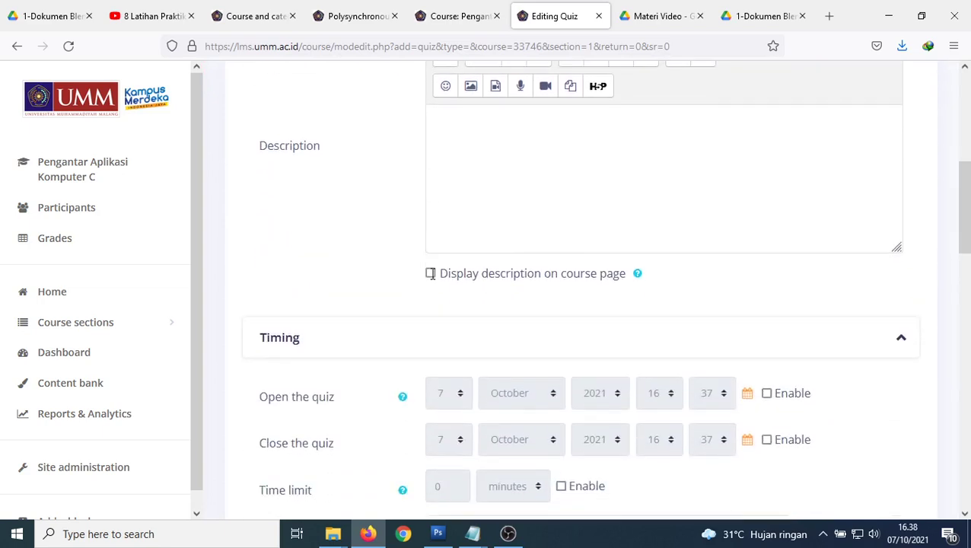
{"action": "scroll", "coordinate": [431, 280], "scroll_direction": "up", "scroll_amount": 5}
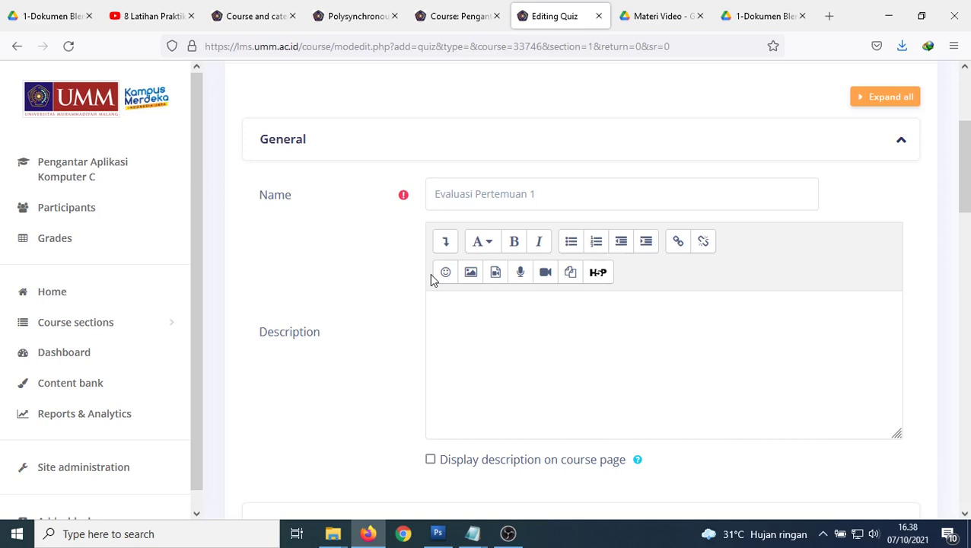
{"action": "scroll", "coordinate": [505, 301], "scroll_direction": "down", "scroll_amount": 5}
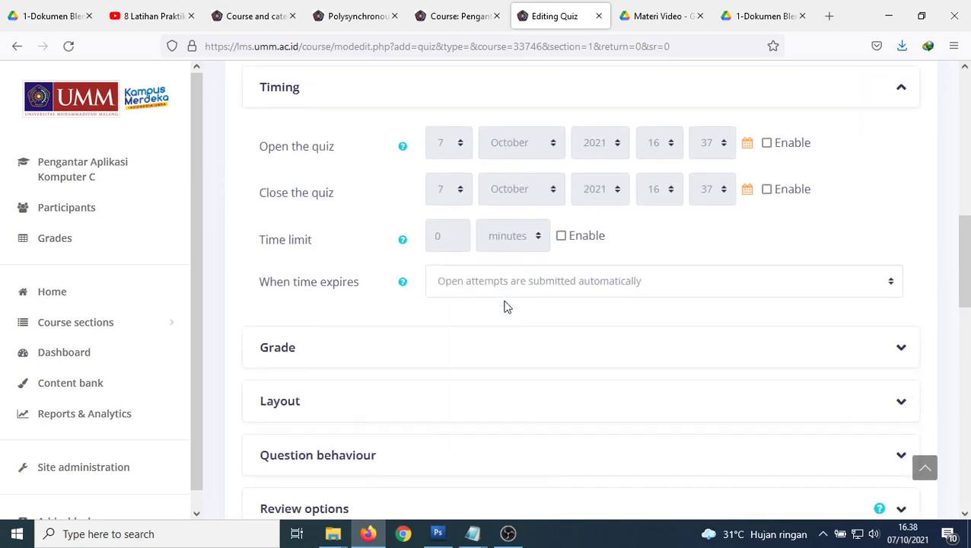
{"action": "scroll", "coordinate": [479, 263], "scroll_direction": "up", "scroll_amount": 2}
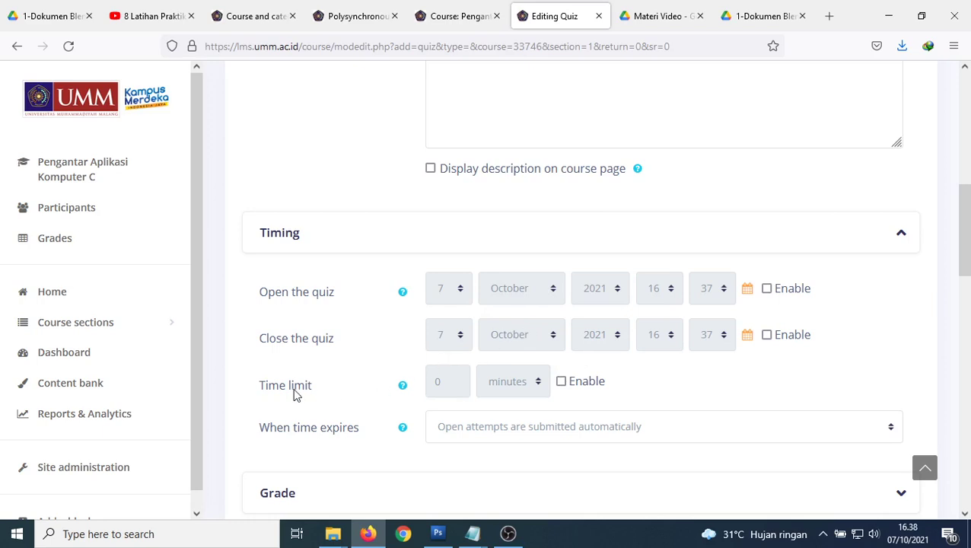
{"action": "scroll", "coordinate": [560, 389], "scroll_direction": "up", "scroll_amount": 10}
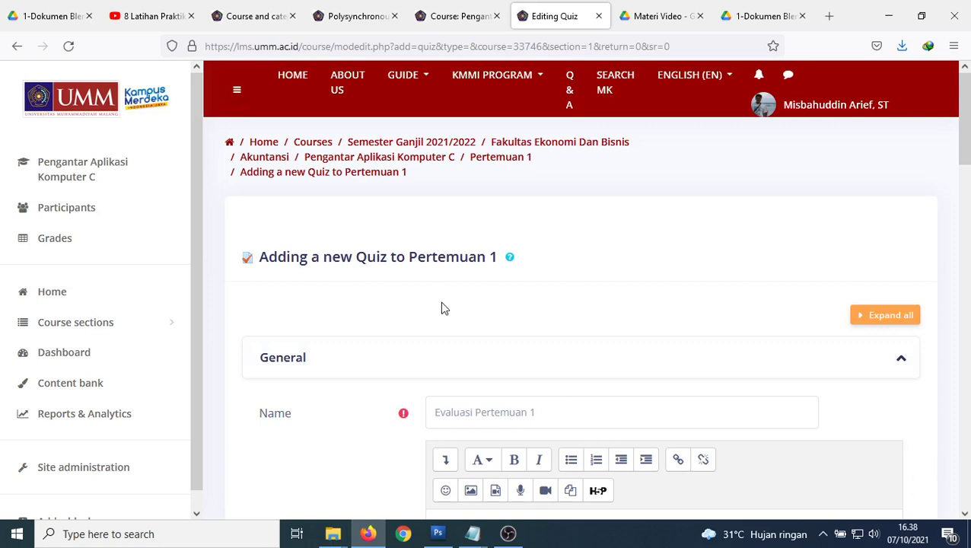
{"action": "scroll", "coordinate": [444, 308], "scroll_direction": "down", "scroll_amount": 8}
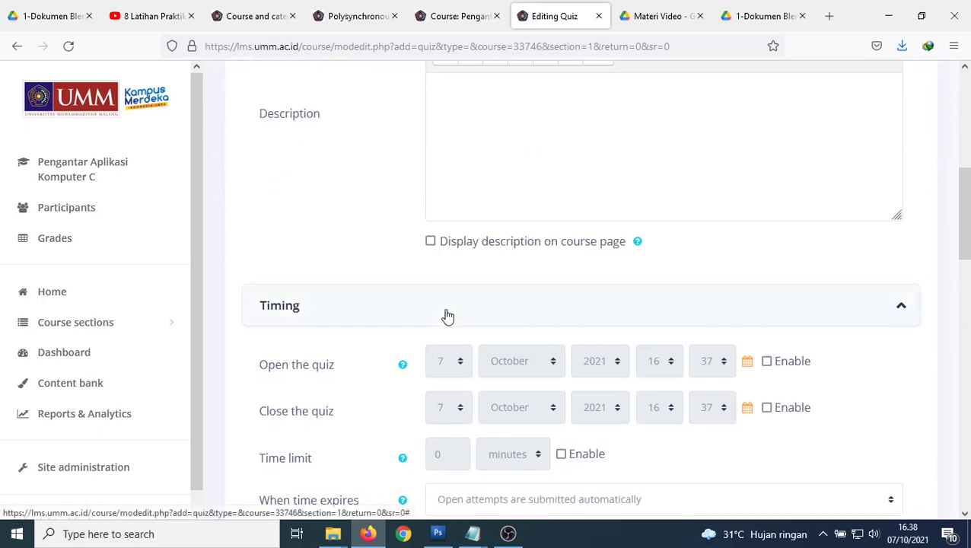
Enable the quiz's time limit and set it to 15 minutes.
{"action": "left_click", "coordinate": [560, 309]}
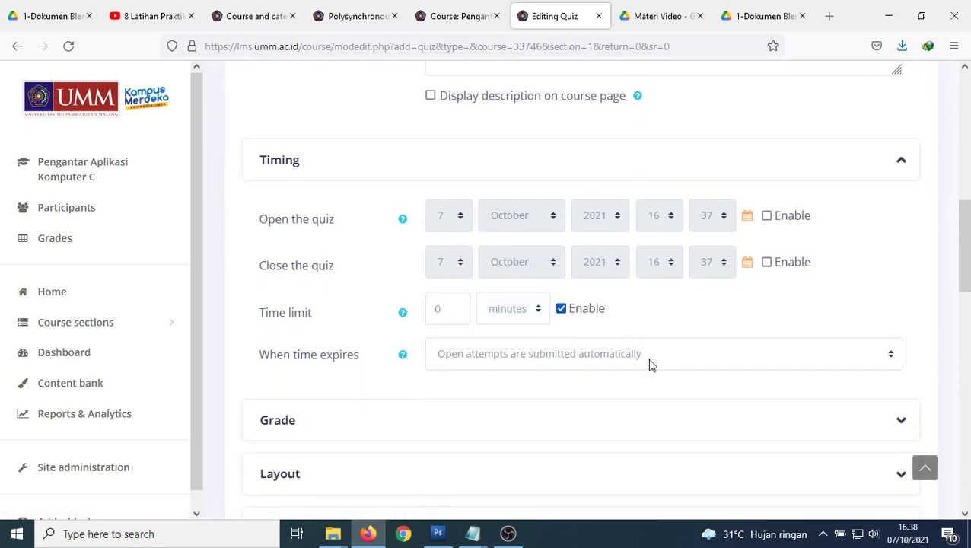
{"action": "double_click", "coordinate": [455, 311]}
{"action": "type", "text": "15"}
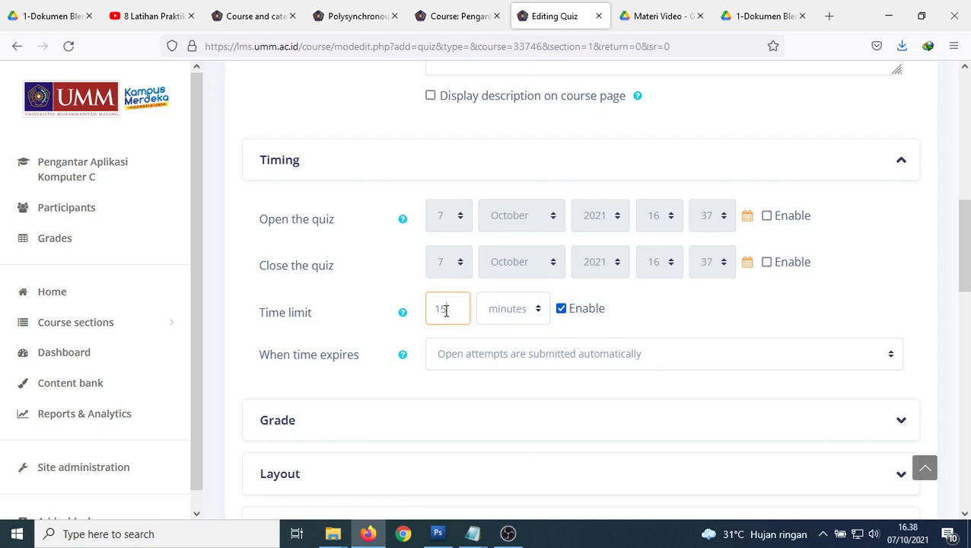
Expand the Grade section and look over its category, passing grade and allowed attempts settings.
{"action": "scroll", "coordinate": [457, 310], "scroll_direction": "down", "scroll_amount": 2}
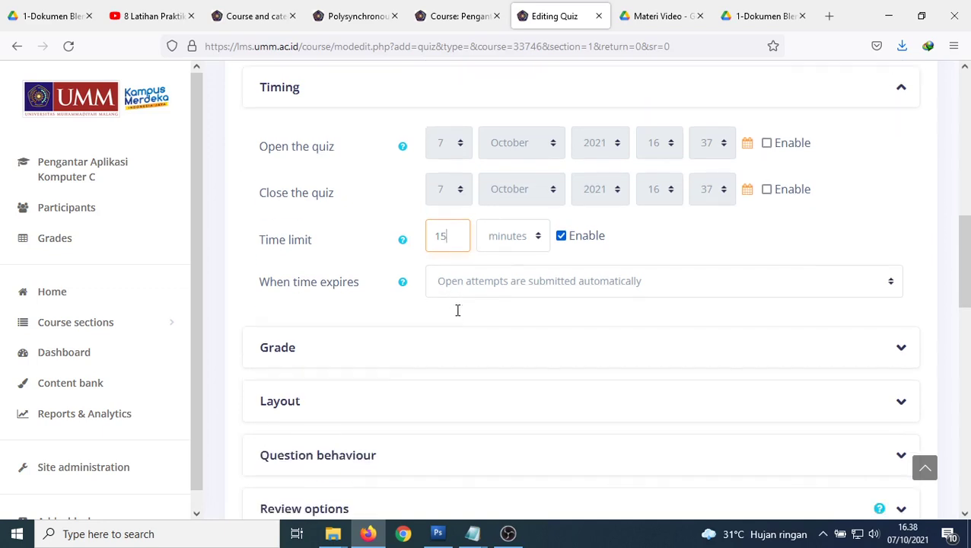
{"action": "scroll", "coordinate": [455, 316], "scroll_direction": "down", "scroll_amount": 2}
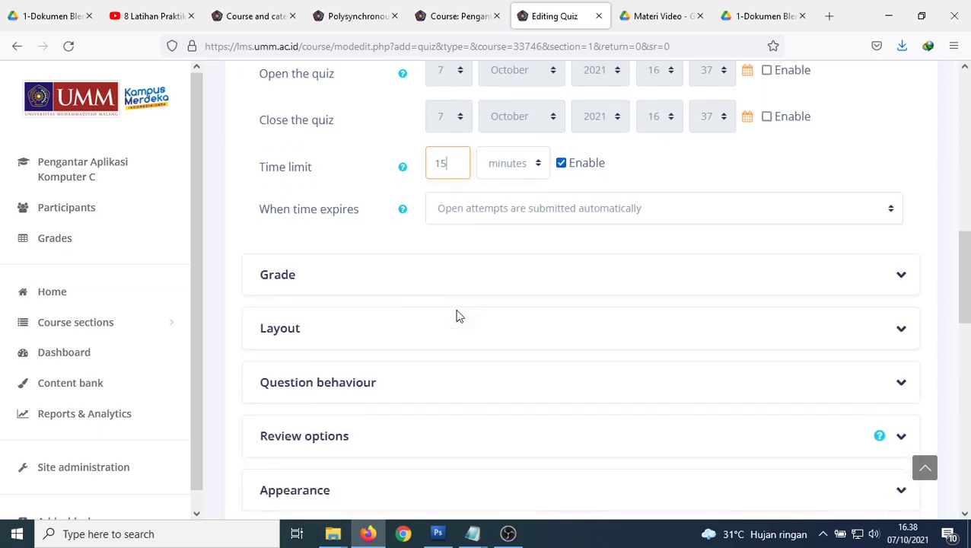
{"action": "left_click", "coordinate": [288, 282]}
{"action": "scroll", "coordinate": [498, 327], "scroll_direction": "down", "scroll_amount": 4}
{"action": "scroll", "coordinate": [498, 335], "scroll_direction": "down", "scroll_amount": 2}
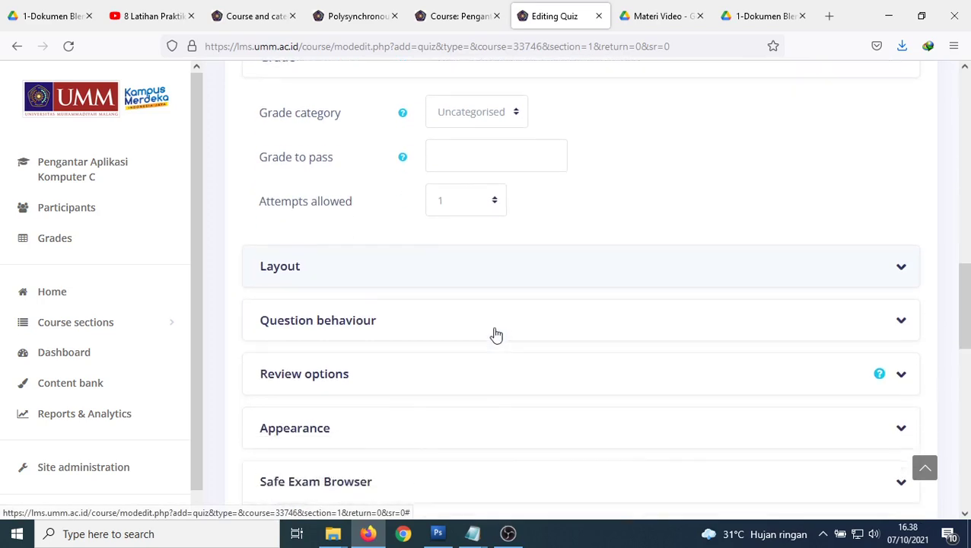
Reveal the additional options in the Layout section and set the navigation method to Sequential.
{"action": "left_click", "coordinate": [271, 269]}
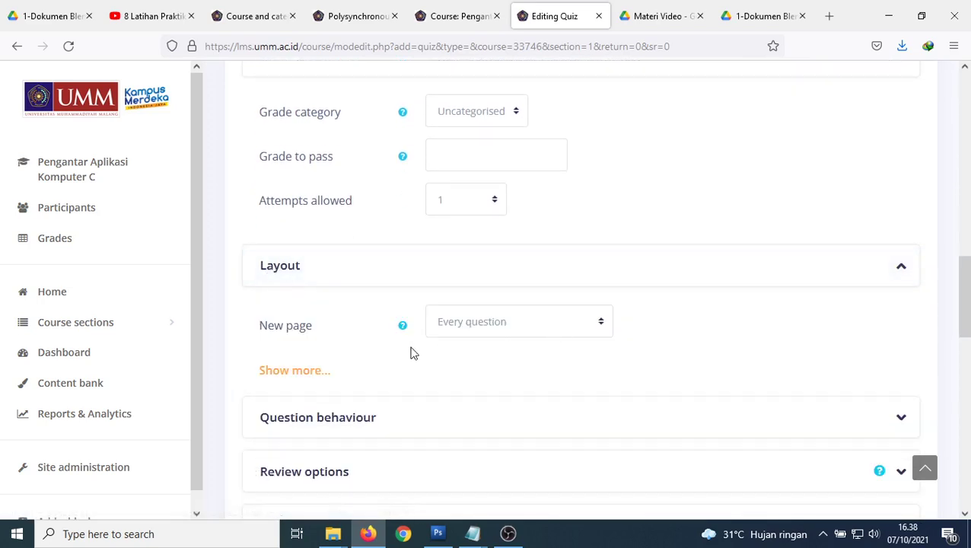
{"action": "left_click", "coordinate": [295, 370]}
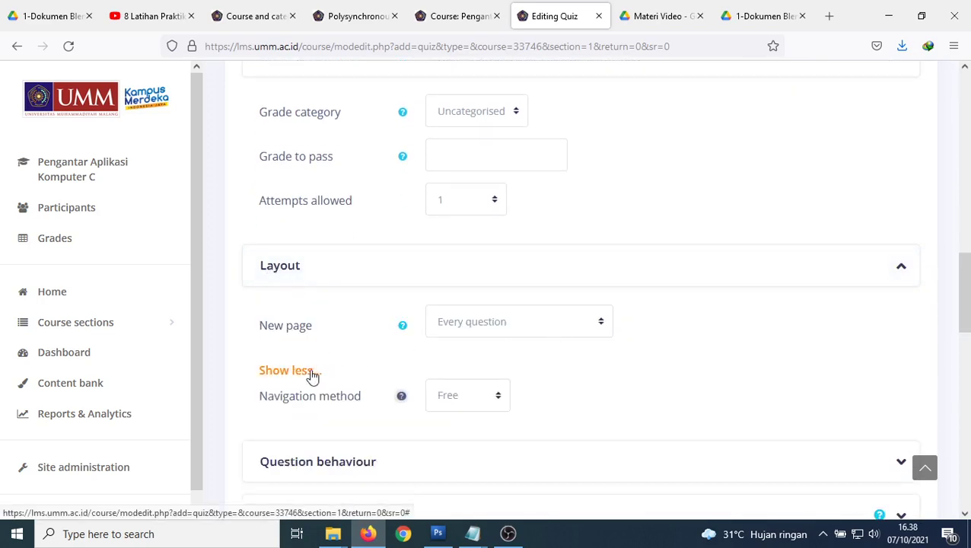
{"action": "scroll", "coordinate": [304, 382], "scroll_direction": "down", "scroll_amount": 1}
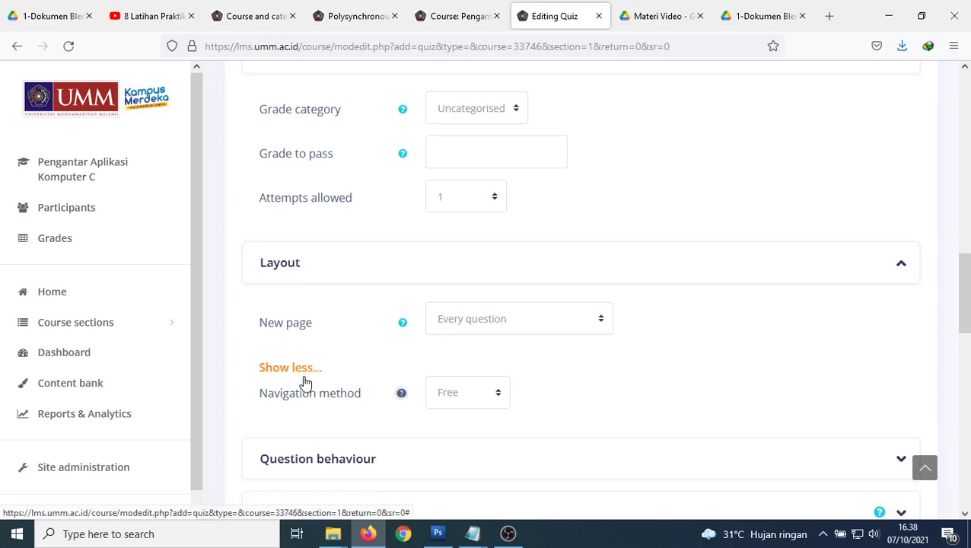
{"action": "scroll", "coordinate": [304, 383], "scroll_direction": "up", "scroll_amount": 2}
{"action": "scroll", "coordinate": [305, 383], "scroll_direction": "down", "scroll_amount": 1}
{"action": "scroll", "coordinate": [305, 383], "scroll_direction": "down", "scroll_amount": 1}
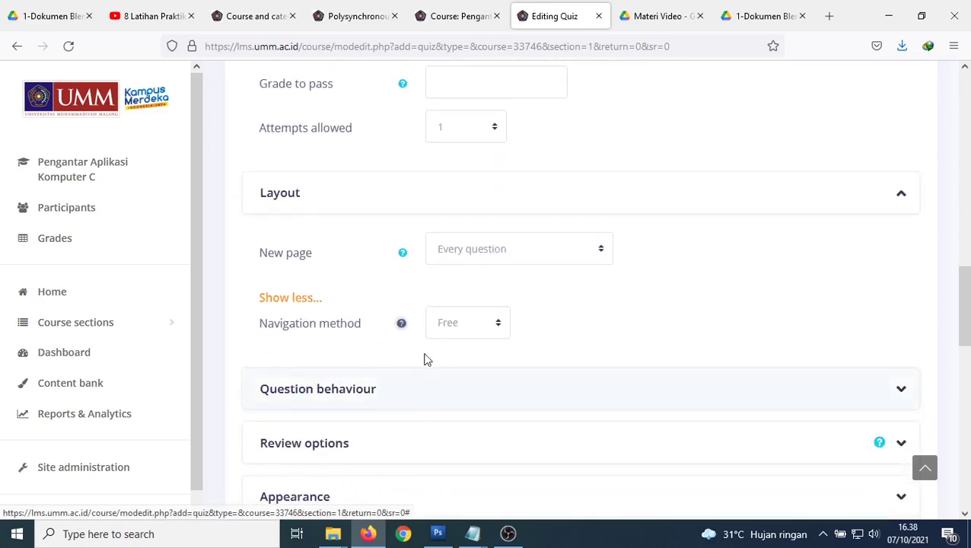
{"action": "left_click", "coordinate": [461, 330]}
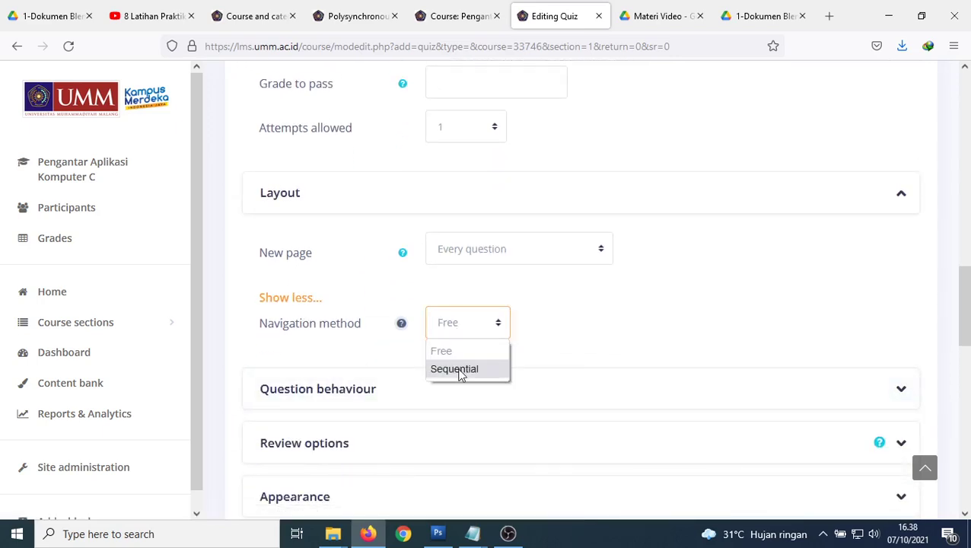
{"action": "left_click", "coordinate": [461, 372]}
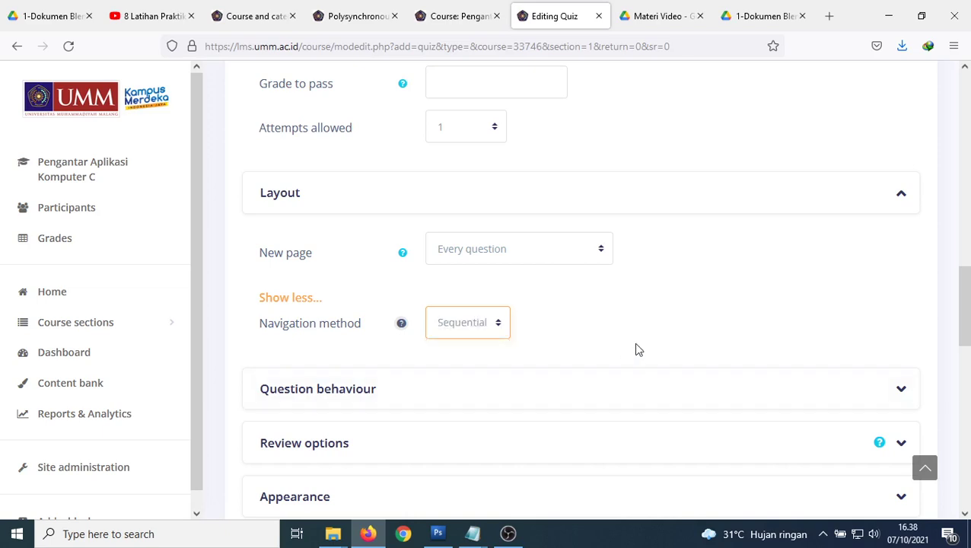
Compare the navigation method choices by switching to Free and back to Sequential.
{"action": "left_click", "coordinate": [478, 328]}
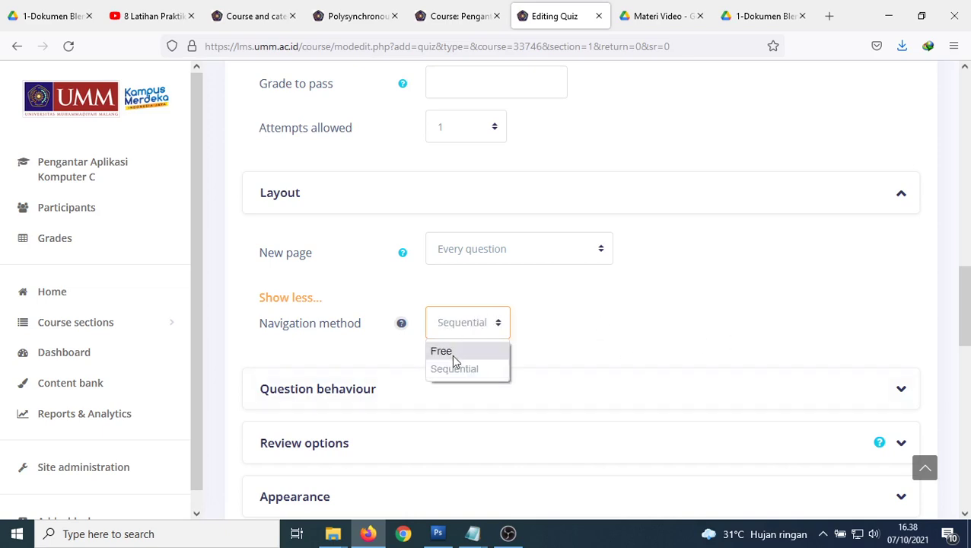
{"action": "left_click", "coordinate": [455, 369]}
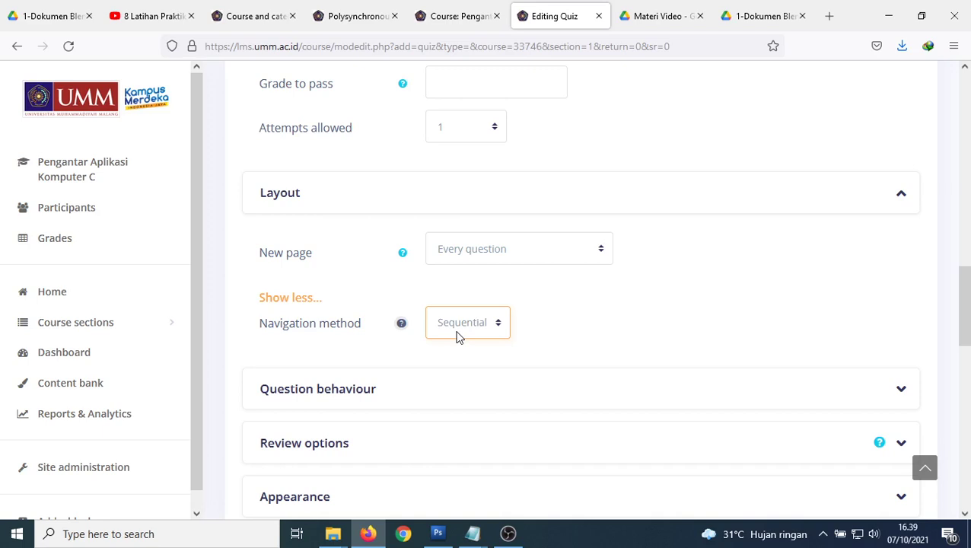
{"action": "left_click", "coordinate": [456, 338]}
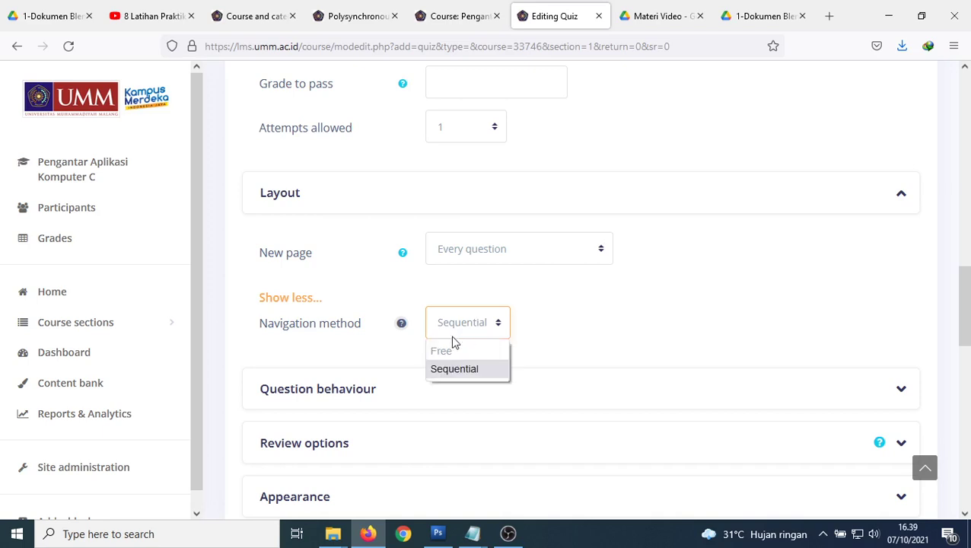
{"action": "left_click", "coordinate": [451, 351]}
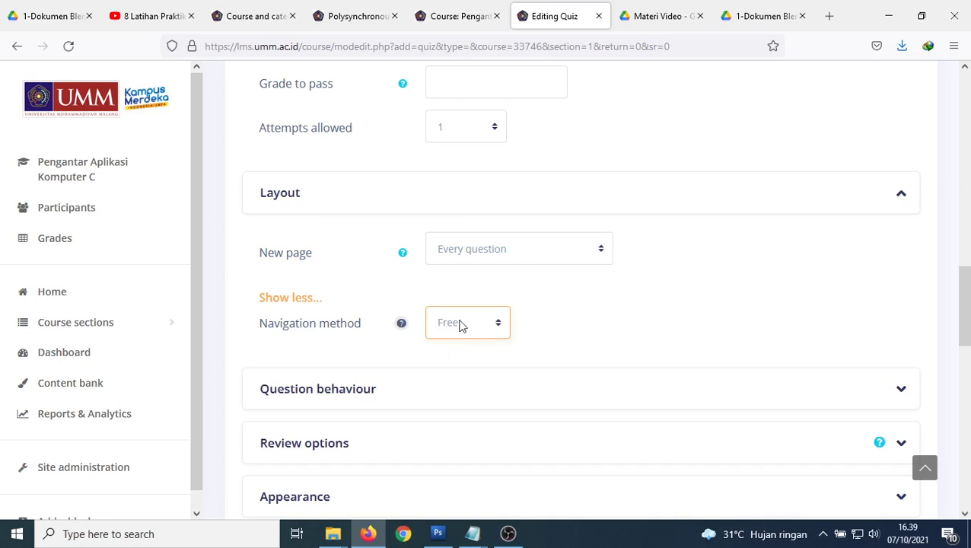
{"action": "left_click", "coordinate": [459, 325]}
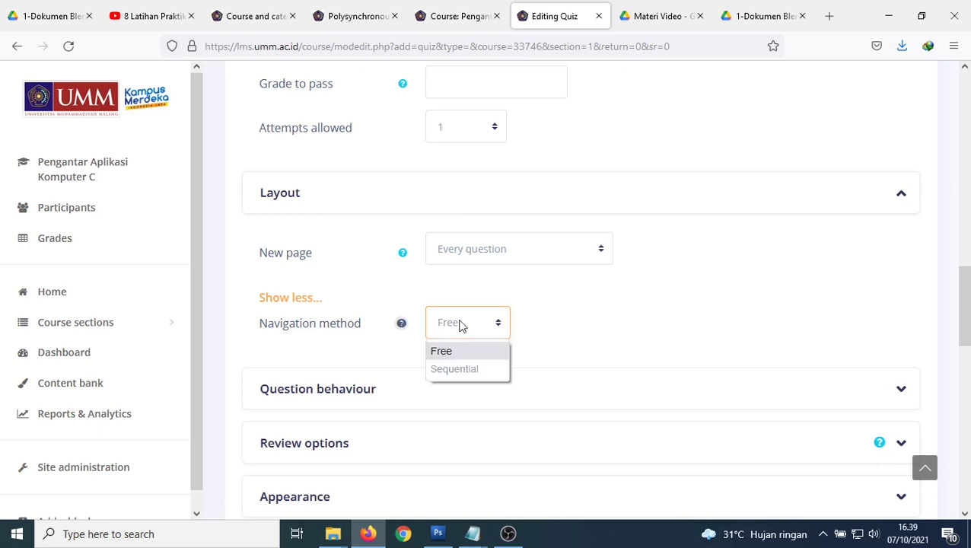
{"action": "left_click", "coordinate": [454, 369]}
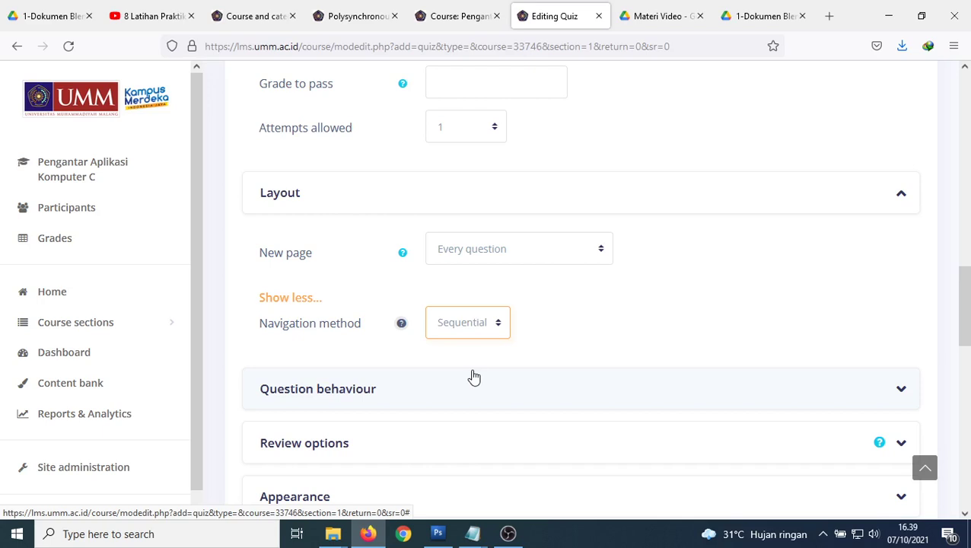
Recheck the timing and grade settings, and expand the Question behaviour section with its additional options.
{"action": "scroll", "coordinate": [447, 365], "scroll_direction": "up", "scroll_amount": 5}
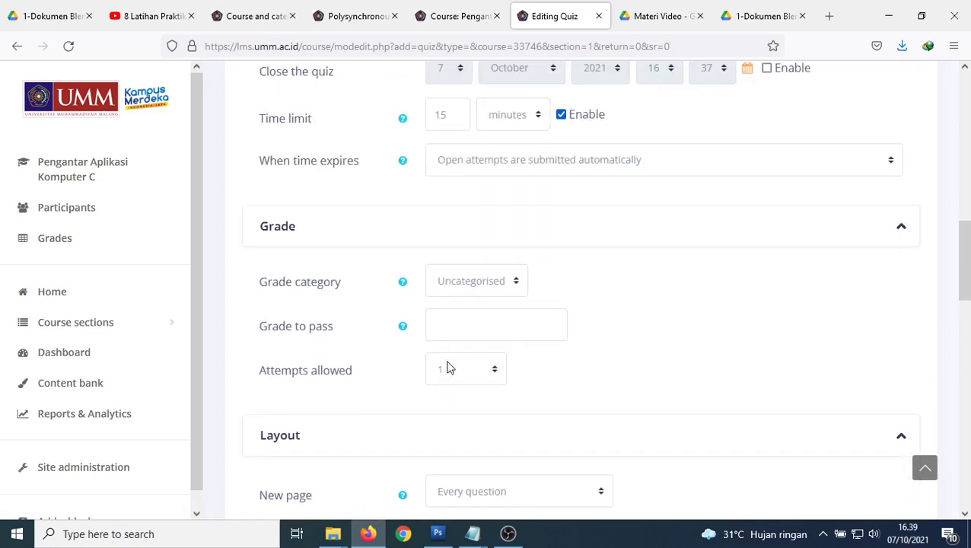
{"action": "scroll", "coordinate": [448, 361], "scroll_direction": "up", "scroll_amount": 2}
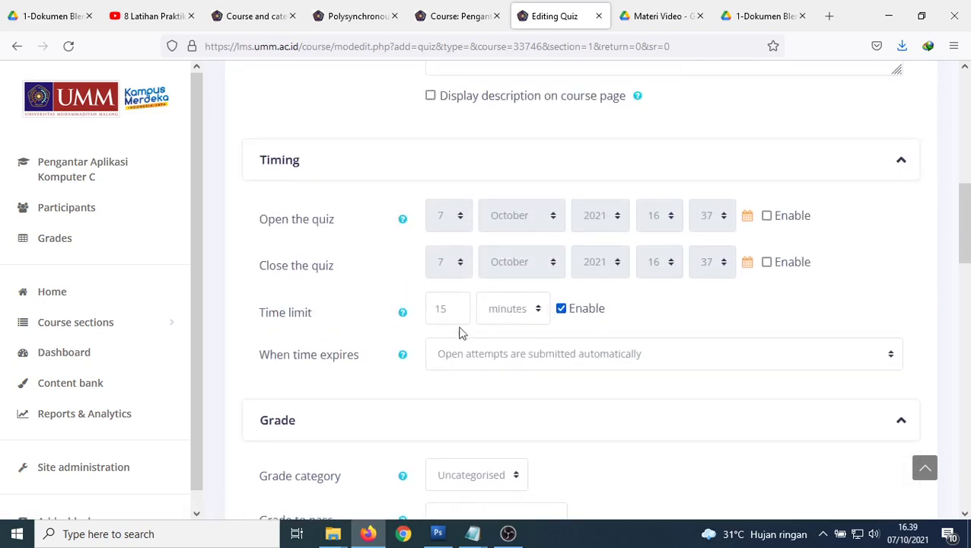
{"action": "scroll", "coordinate": [491, 318], "scroll_direction": "down", "scroll_amount": 5}
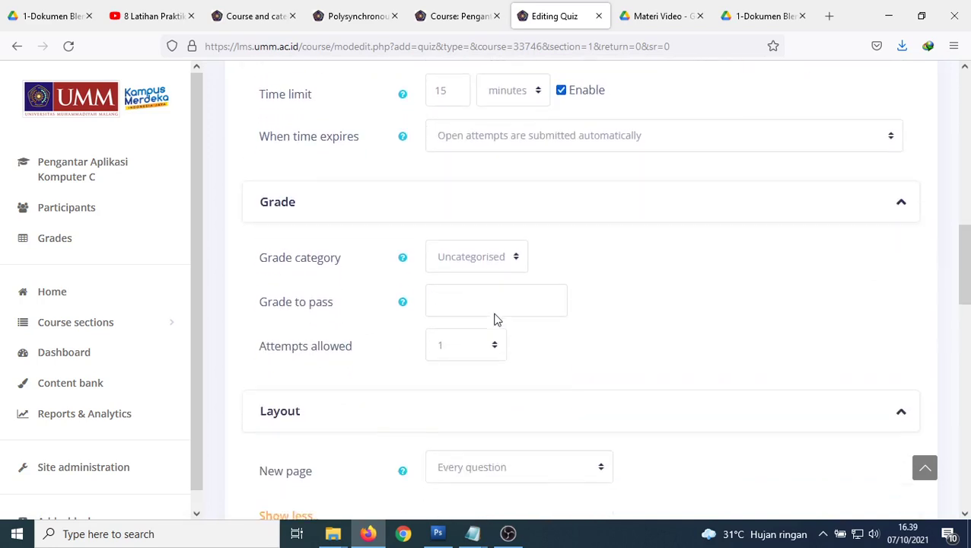
{"action": "scroll", "coordinate": [436, 353], "scroll_direction": "down", "scroll_amount": 1}
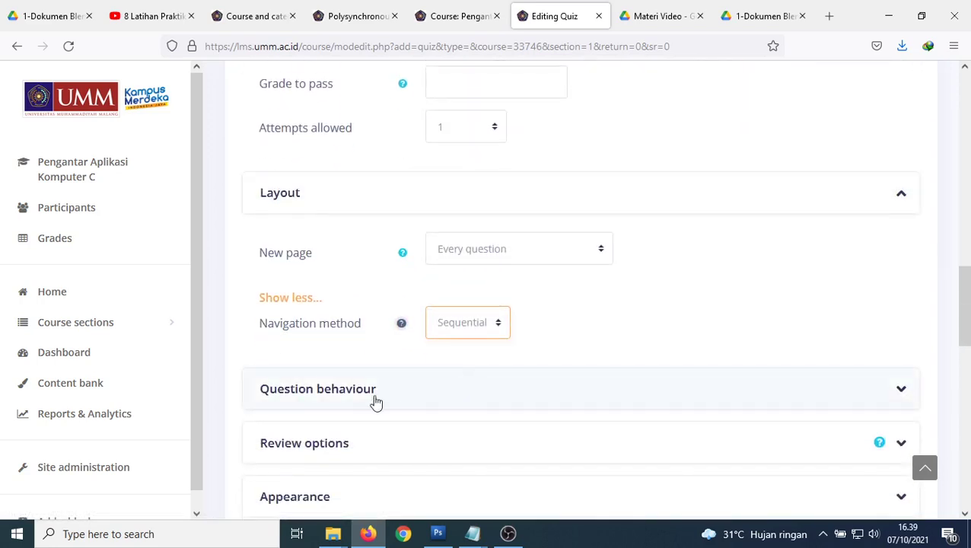
{"action": "left_click", "coordinate": [356, 389]}
{"action": "scroll", "coordinate": [535, 394], "scroll_direction": "down", "scroll_amount": 3}
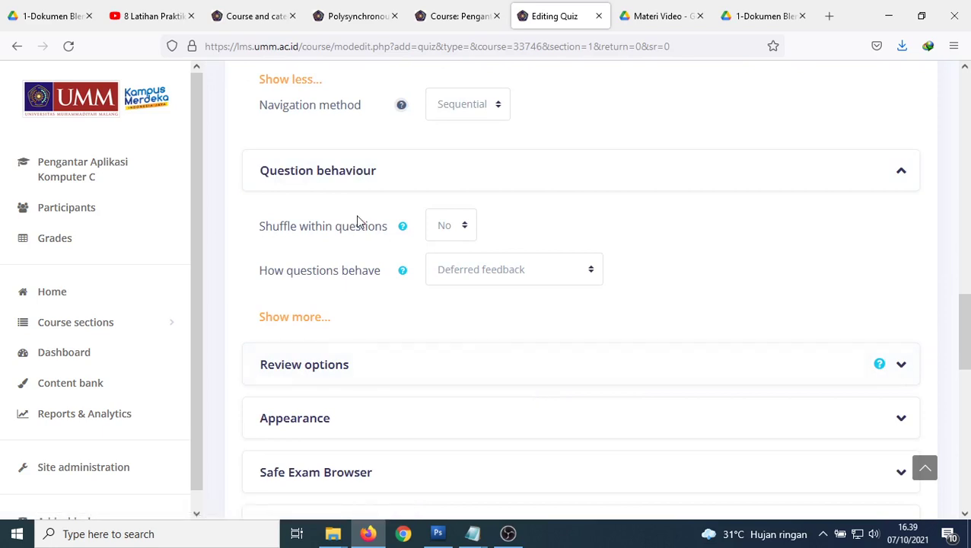
{"action": "left_click", "coordinate": [289, 319]}
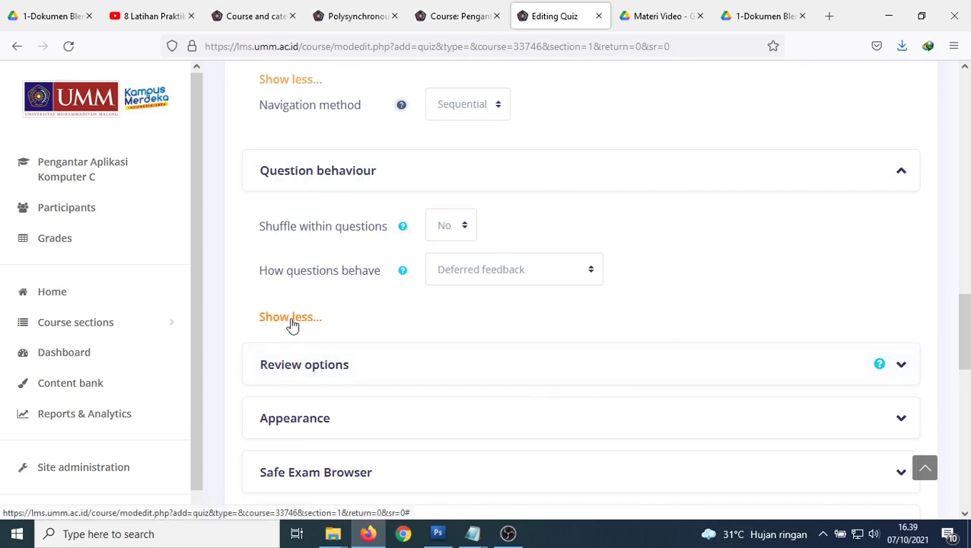
In Review options, disable The attempt and Overall feedback for both "Immediately after the attempt" and "Later, while the quiz is still open".
{"action": "scroll", "coordinate": [292, 318], "scroll_direction": "down", "scroll_amount": 1}
{"action": "left_click", "coordinate": [292, 297]}
{"action": "scroll", "coordinate": [548, 340], "scroll_direction": "down", "scroll_amount": 2}
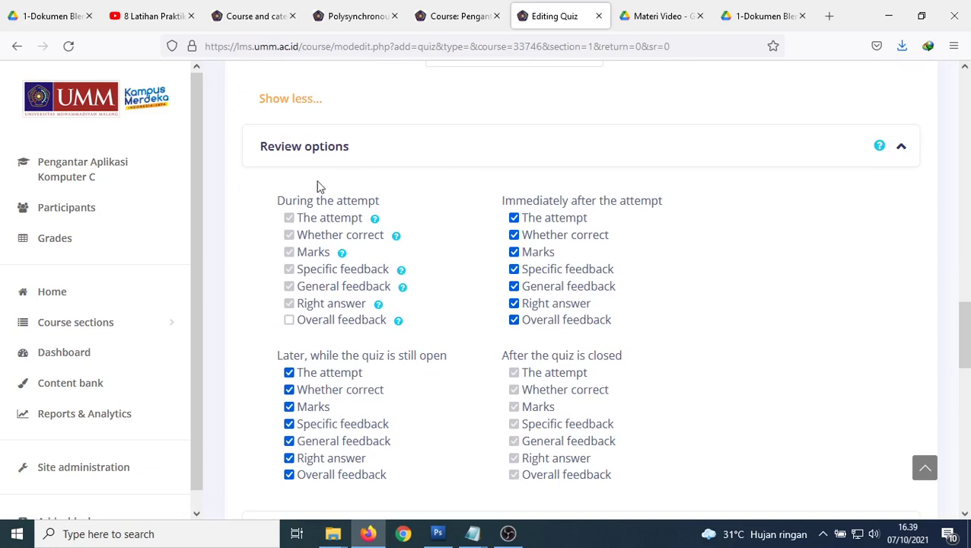
{"action": "left_click", "coordinate": [513, 219]}
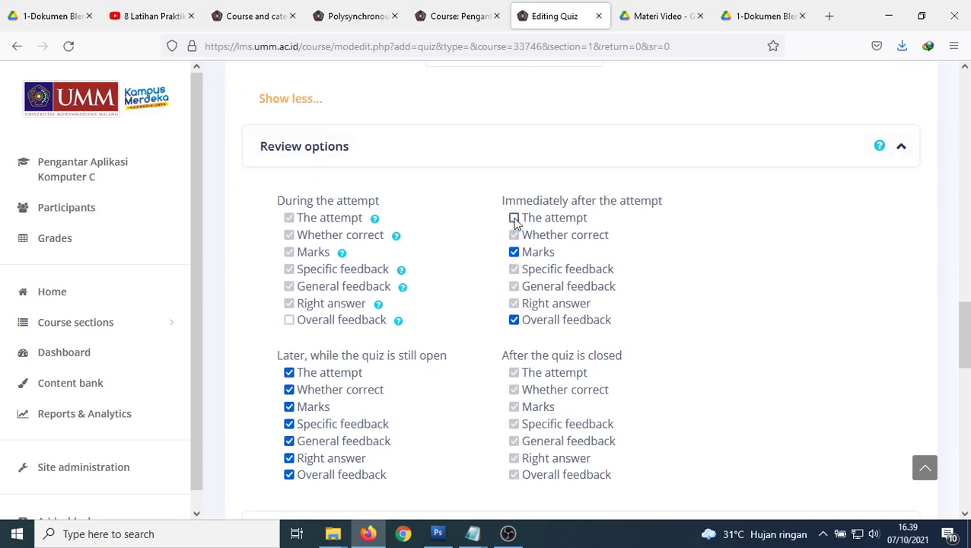
{"action": "left_click", "coordinate": [514, 320]}
{"action": "left_click", "coordinate": [289, 372]}
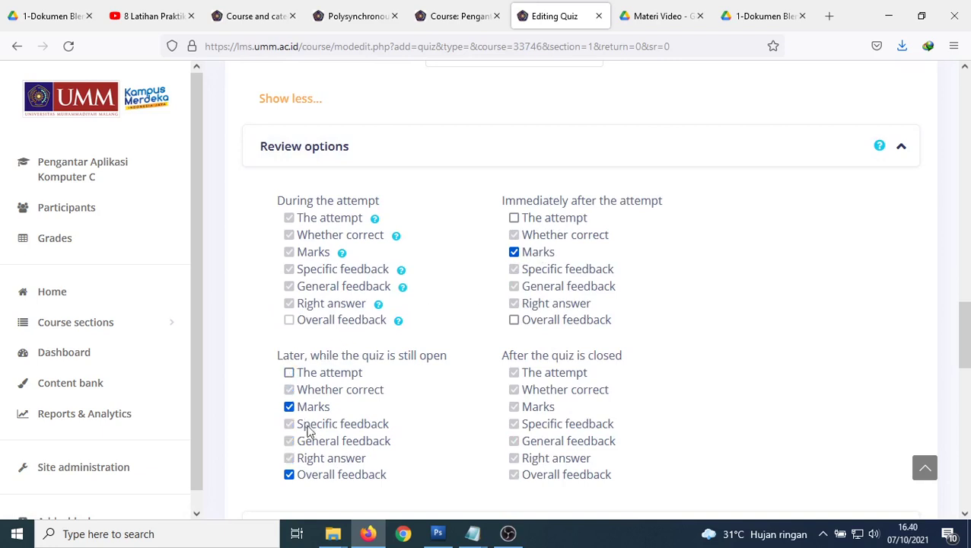
{"action": "left_click", "coordinate": [290, 475]}
Expand the Appearance, Extra restrictions on attempts and Common module settings sections to review their options.
{"action": "scroll", "coordinate": [437, 359], "scroll_direction": "down", "scroll_amount": 4}
{"action": "left_click", "coordinate": [309, 249]}
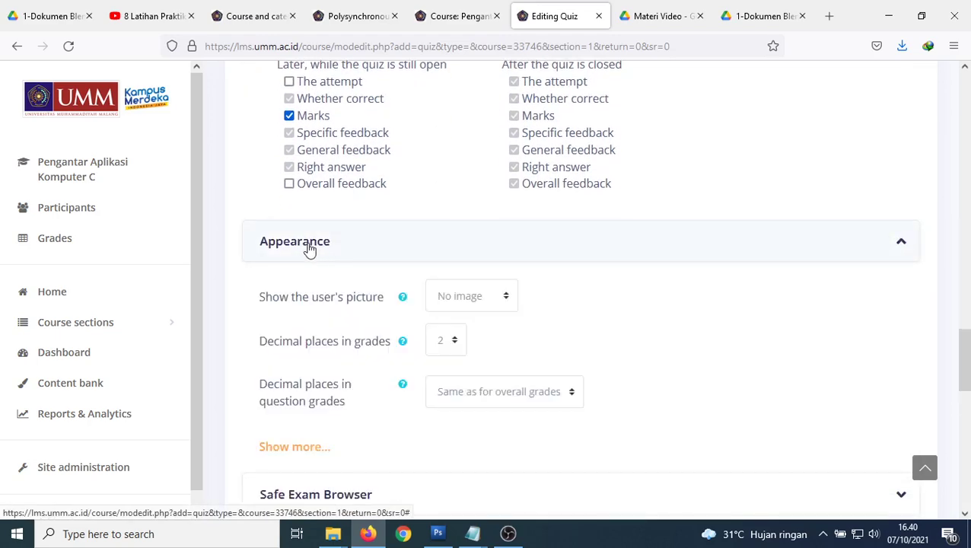
{"action": "scroll", "coordinate": [306, 251], "scroll_direction": "down", "scroll_amount": 3}
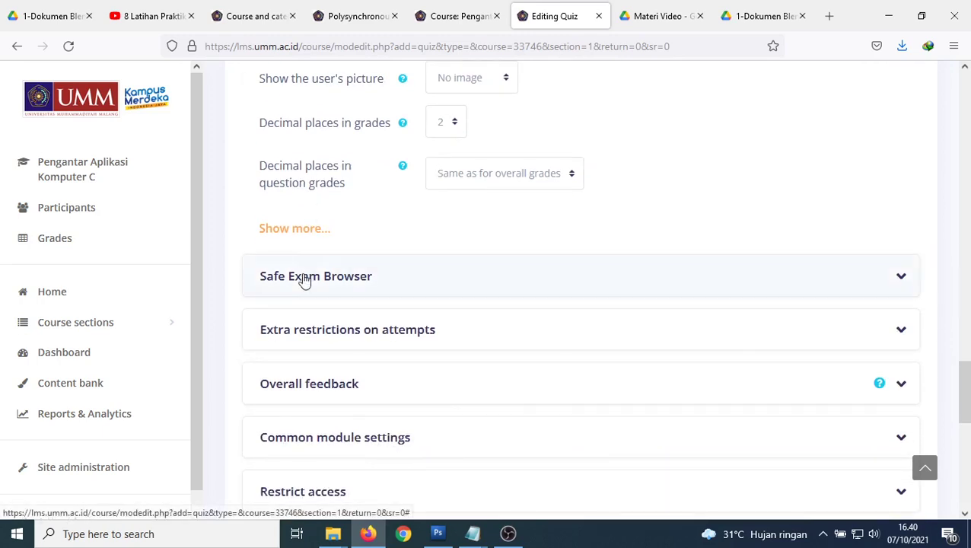
{"action": "left_click", "coordinate": [310, 333]}
{"action": "scroll", "coordinate": [342, 319], "scroll_direction": "down", "scroll_amount": 3}
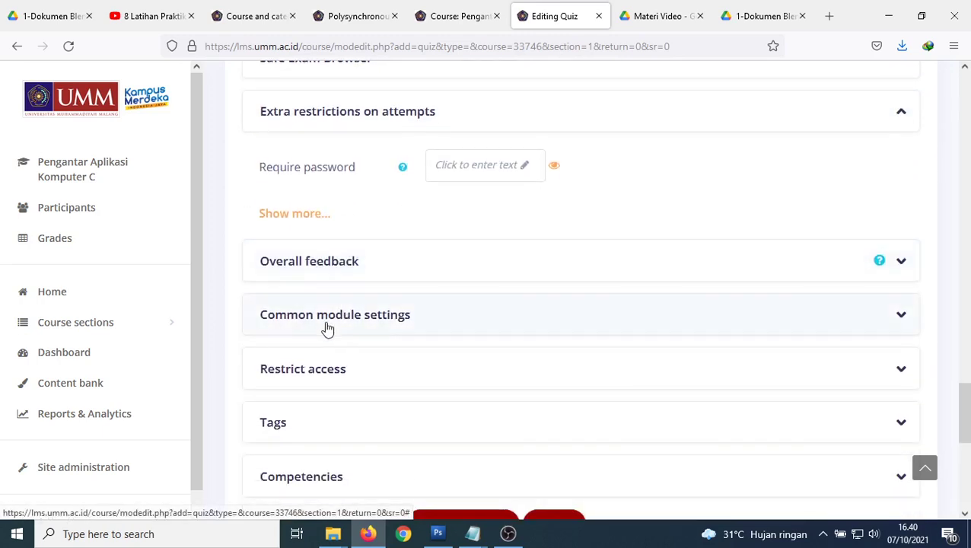
{"action": "left_click", "coordinate": [327, 329]}
{"action": "scroll", "coordinate": [314, 303], "scroll_direction": "down", "scroll_amount": 3}
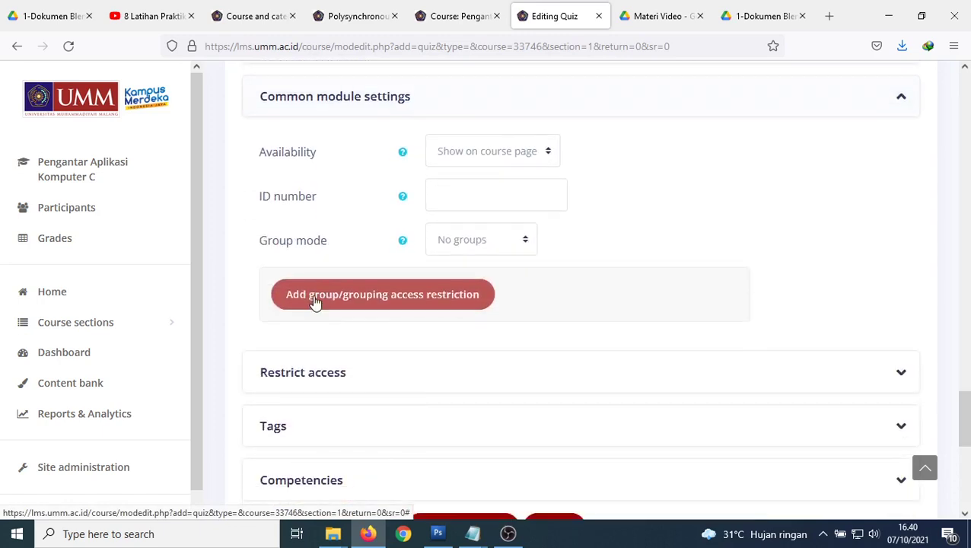
Add a date-based access restriction to the quiz under Restrict access.
{"action": "left_click", "coordinate": [305, 378]}
{"action": "scroll", "coordinate": [614, 392], "scroll_direction": "down", "scroll_amount": 4}
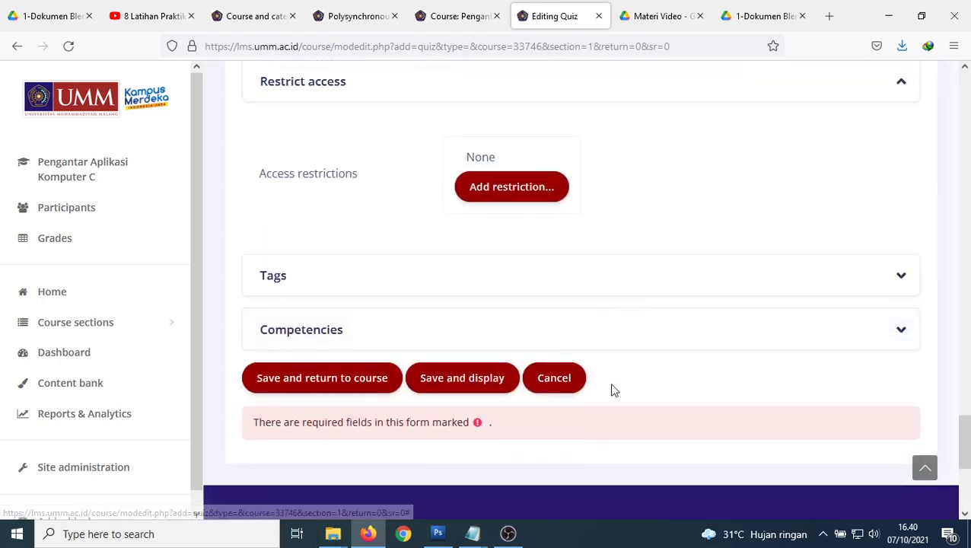
{"action": "left_click", "coordinate": [510, 189]}
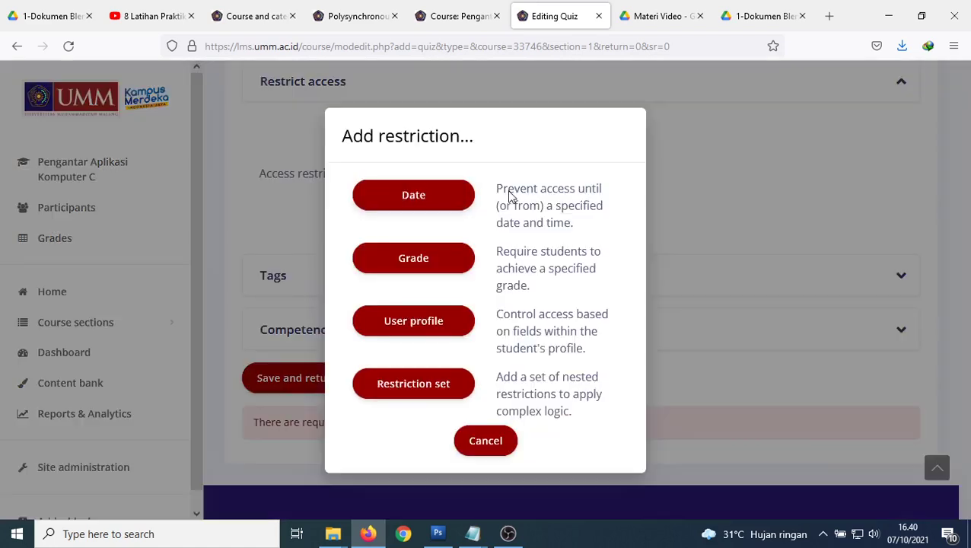
{"action": "left_click", "coordinate": [411, 197]}
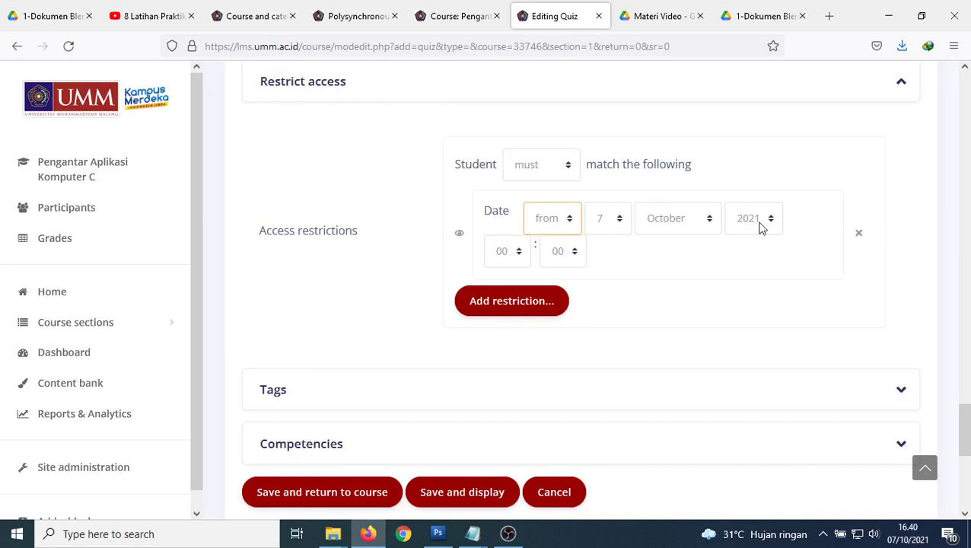
Set the start time of the quiz's date restriction to 15:00.
{"action": "left_click", "coordinate": [509, 257]}
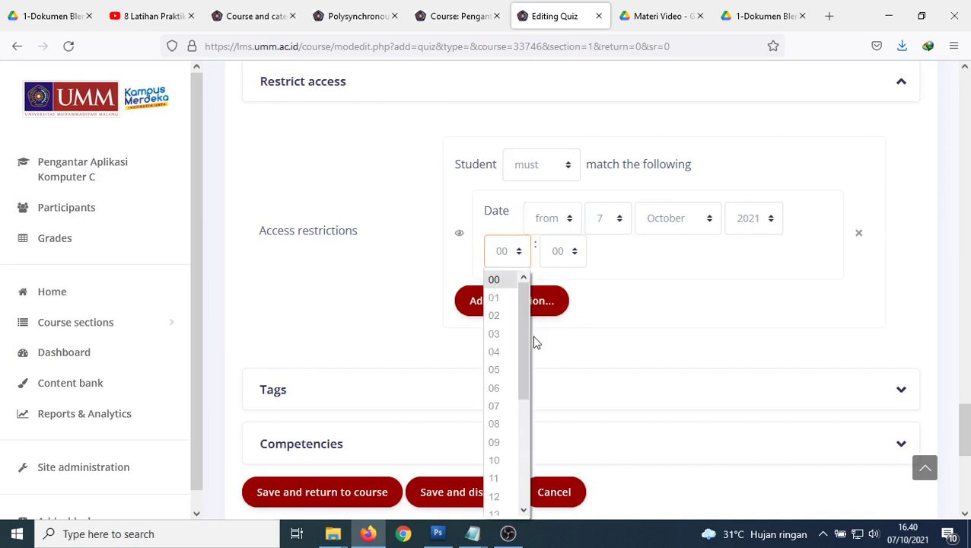
{"action": "scroll", "coordinate": [521, 412], "scroll_direction": "down", "scroll_amount": 2}
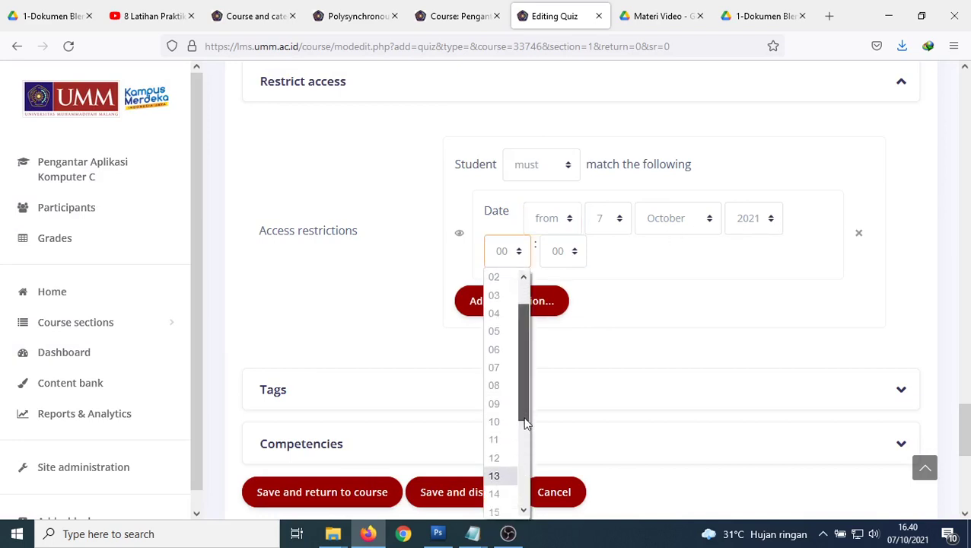
{"action": "left_click", "coordinate": [495, 481]}
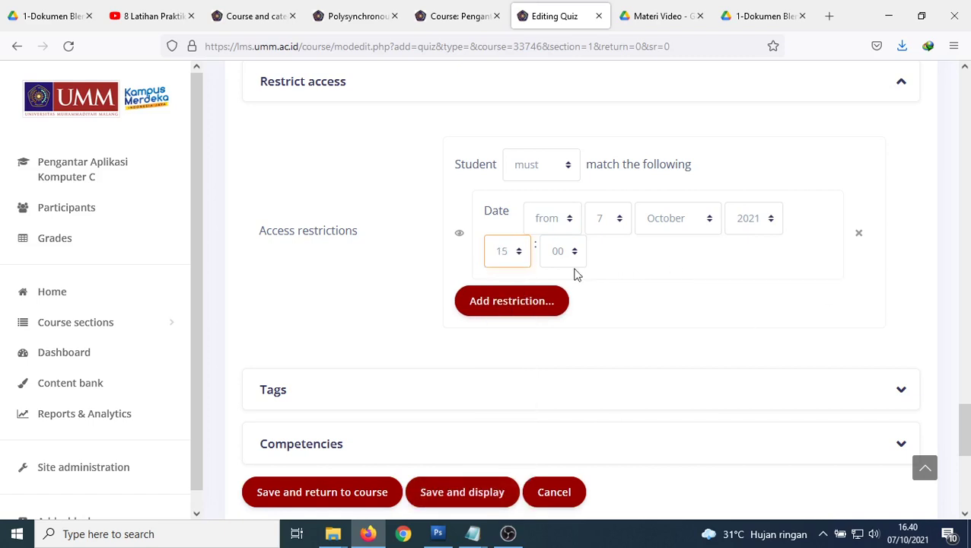
Add a second date restriction that allows access until 8 October 2021 at 08:00.
{"action": "left_click", "coordinate": [508, 304]}
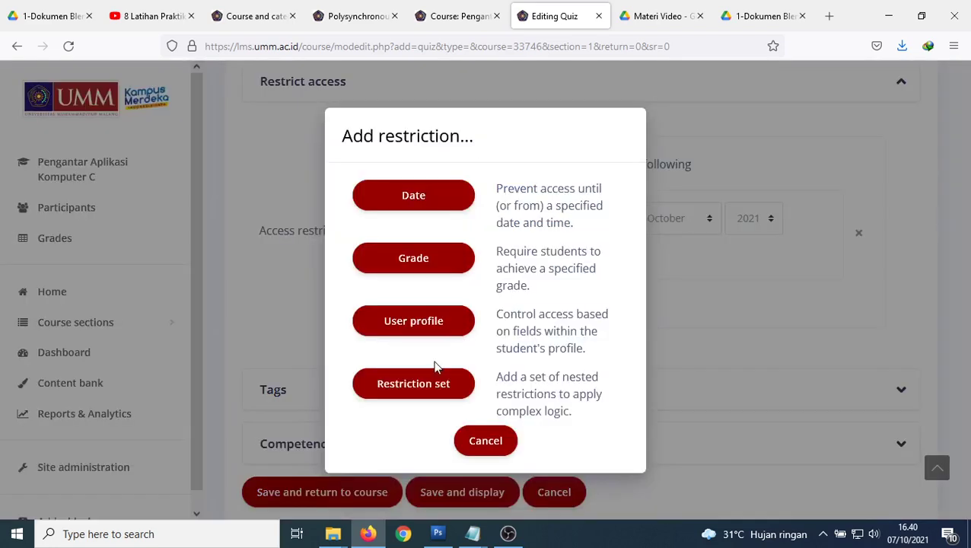
{"action": "left_click", "coordinate": [413, 196]}
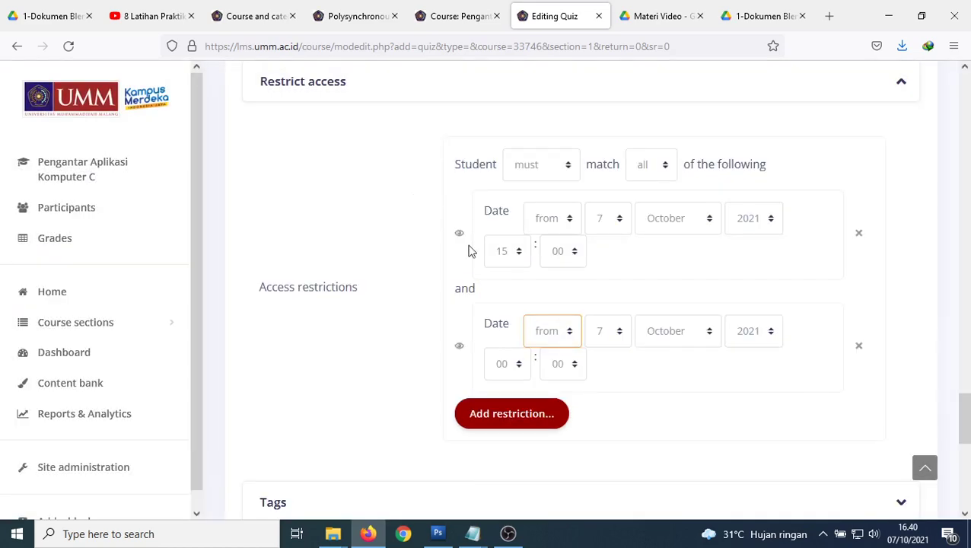
{"action": "left_click", "coordinate": [548, 340]}
{"action": "left_click", "coordinate": [543, 378]}
{"action": "left_click", "coordinate": [601, 334]}
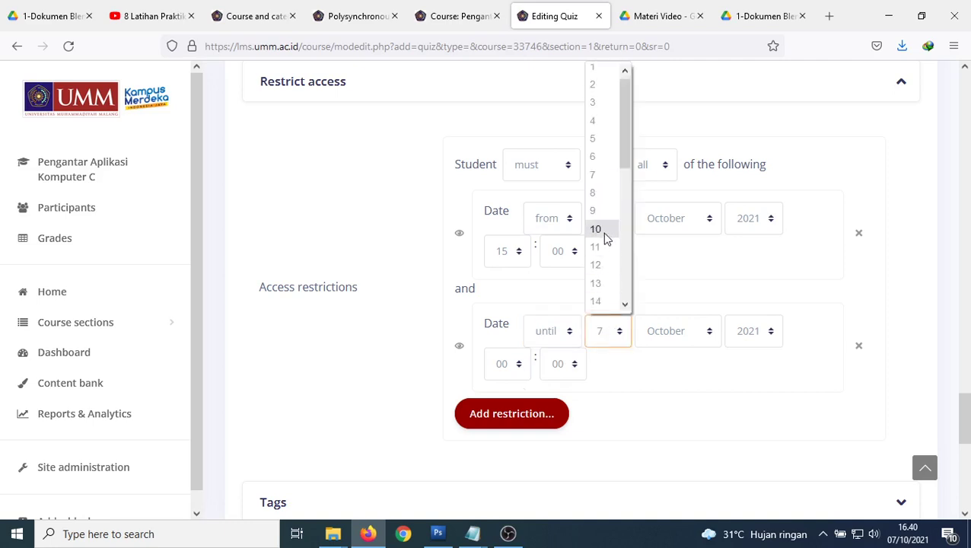
{"action": "left_click", "coordinate": [600, 194]}
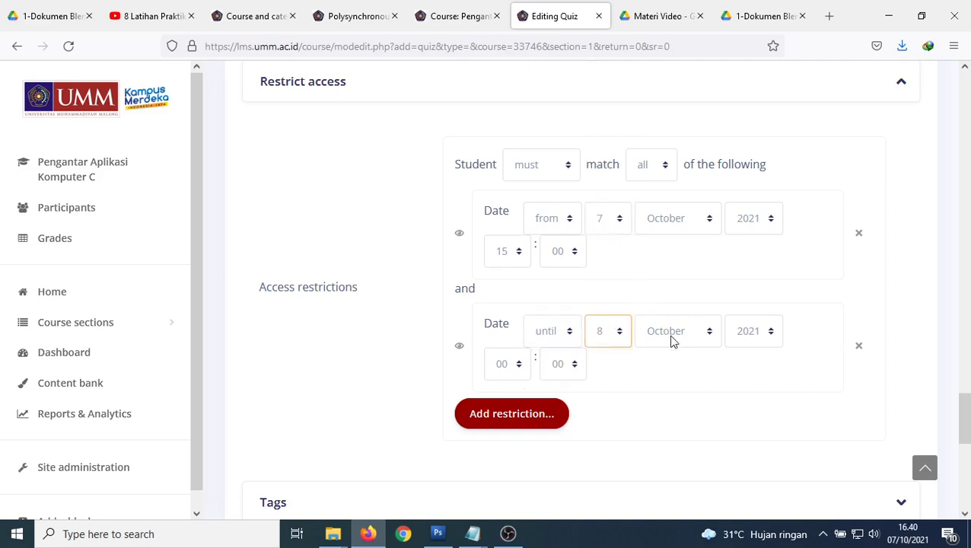
{"action": "left_click", "coordinate": [499, 369]}
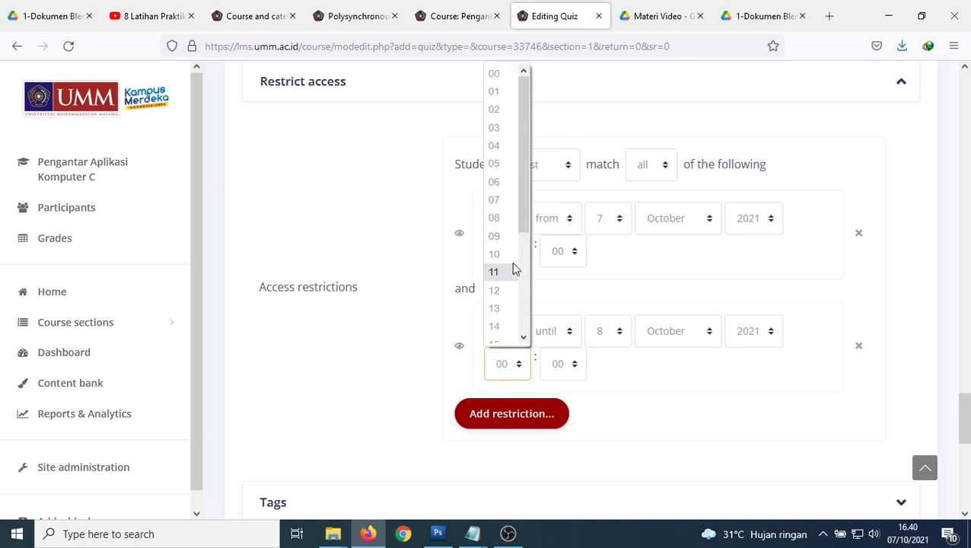
{"action": "left_click", "coordinate": [500, 217]}
Review the quiz's Appearance, Extra restrictions on attempts, Common module settings and Restrict access sections.
{"action": "scroll", "coordinate": [635, 407], "scroll_direction": "down", "scroll_amount": 3}
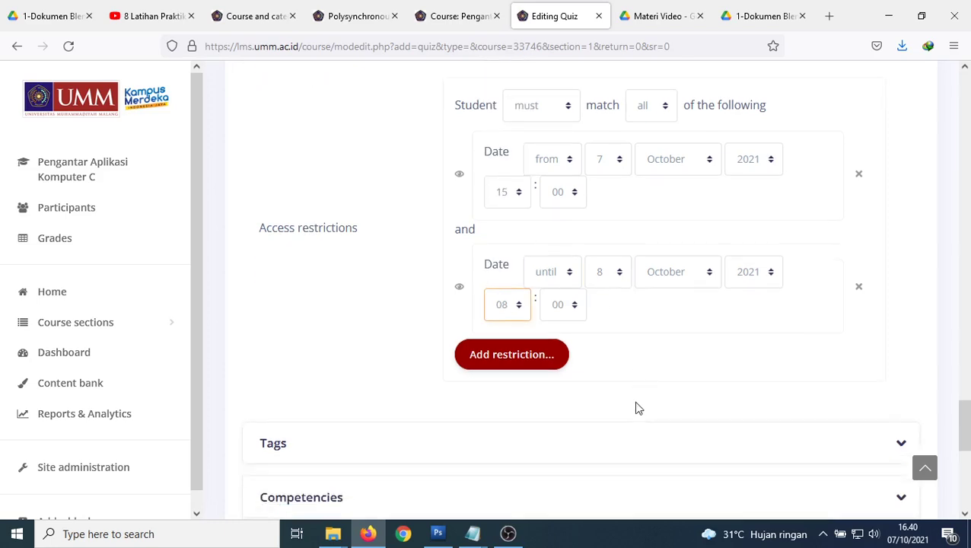
{"action": "scroll", "coordinate": [638, 409], "scroll_direction": "up", "scroll_amount": 10}
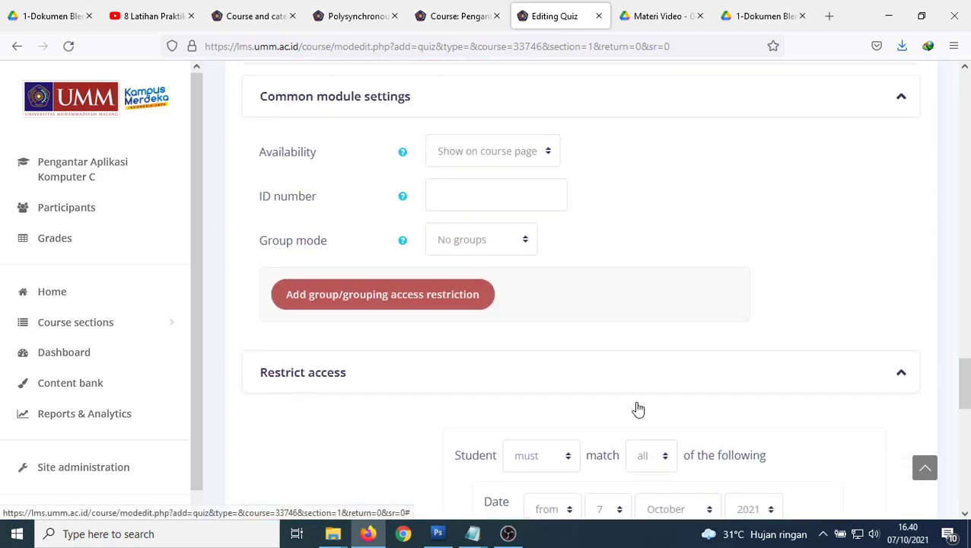
{"action": "scroll", "coordinate": [634, 407], "scroll_direction": "down", "scroll_amount": 9}
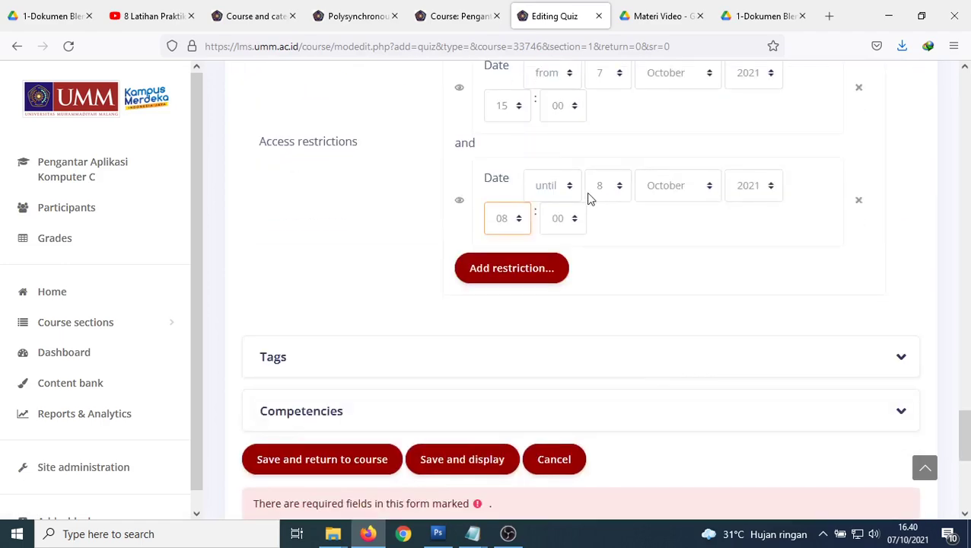
{"action": "scroll", "coordinate": [588, 197], "scroll_direction": "up", "scroll_amount": 6}
{"action": "scroll", "coordinate": [597, 281], "scroll_direction": "up", "scroll_amount": 10}
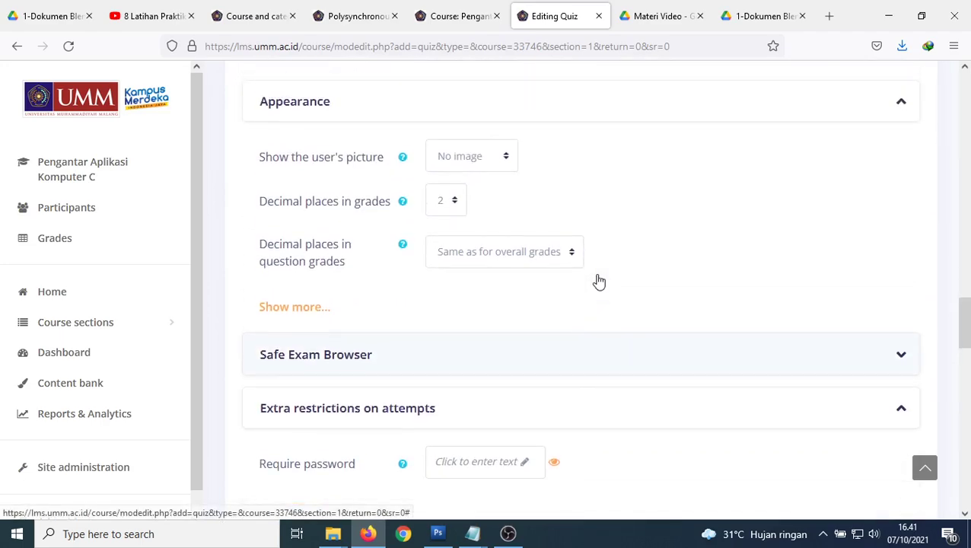
{"action": "scroll", "coordinate": [598, 281], "scroll_direction": "up", "scroll_amount": 4}
{"action": "scroll", "coordinate": [598, 278], "scroll_direction": "down", "scroll_amount": 8}
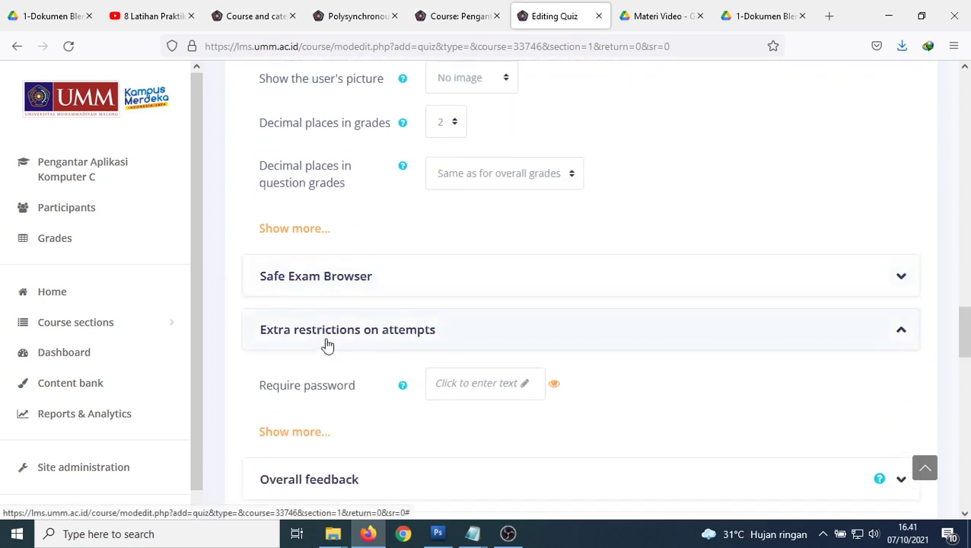
{"action": "scroll", "coordinate": [324, 342], "scroll_direction": "down", "scroll_amount": 3}
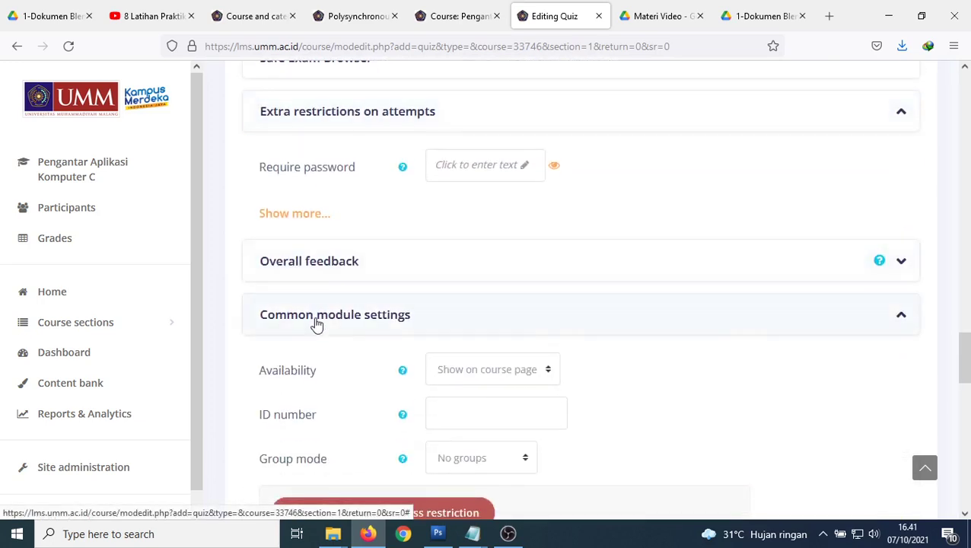
{"action": "scroll", "coordinate": [325, 334], "scroll_direction": "down", "scroll_amount": 6}
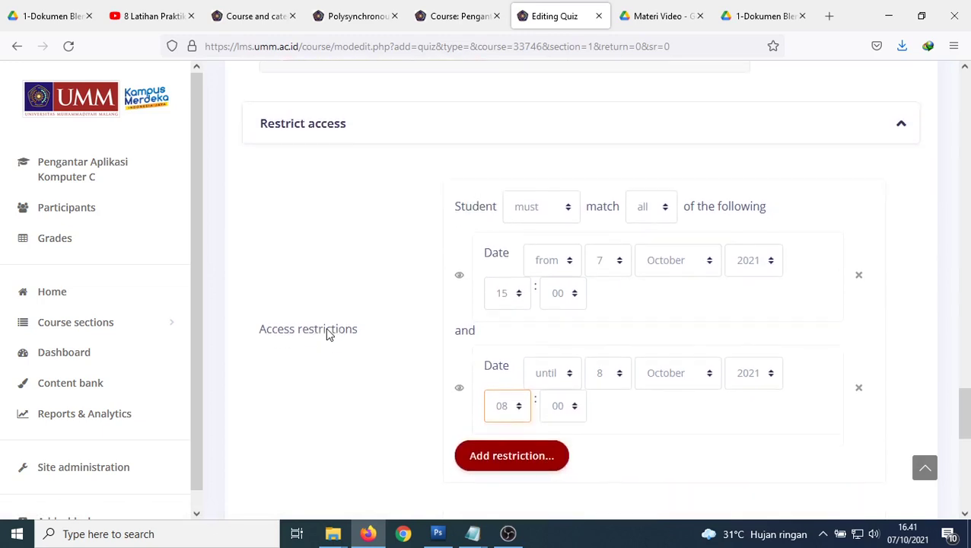
{"action": "scroll", "coordinate": [329, 335], "scroll_direction": "down", "scroll_amount": 2}
{"action": "scroll", "coordinate": [329, 335], "scroll_direction": "down", "scroll_amount": 1}
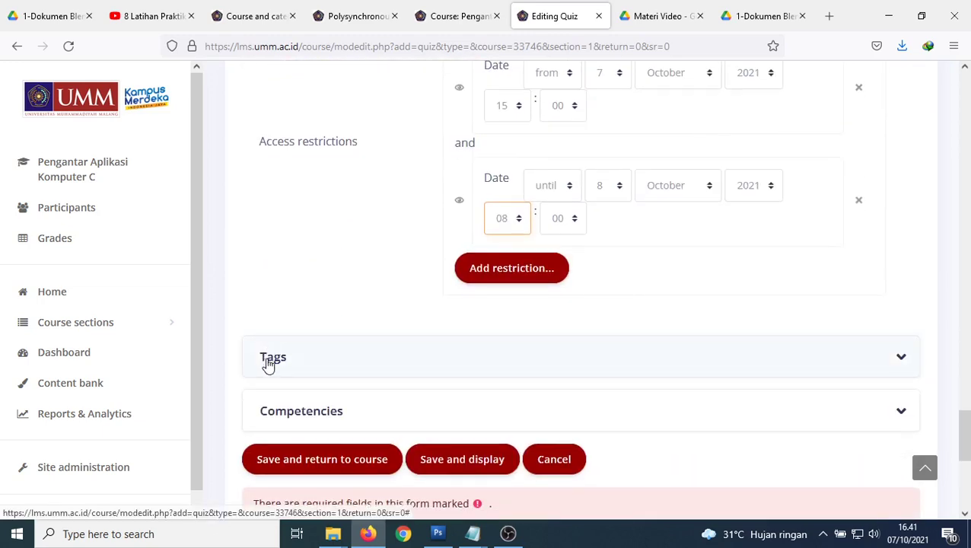
Expand the Tags and Competencies sections to review their options.
{"action": "left_click", "coordinate": [269, 362]}
{"action": "scroll", "coordinate": [352, 364], "scroll_direction": "down", "scroll_amount": 3}
{"action": "left_click", "coordinate": [294, 310]}
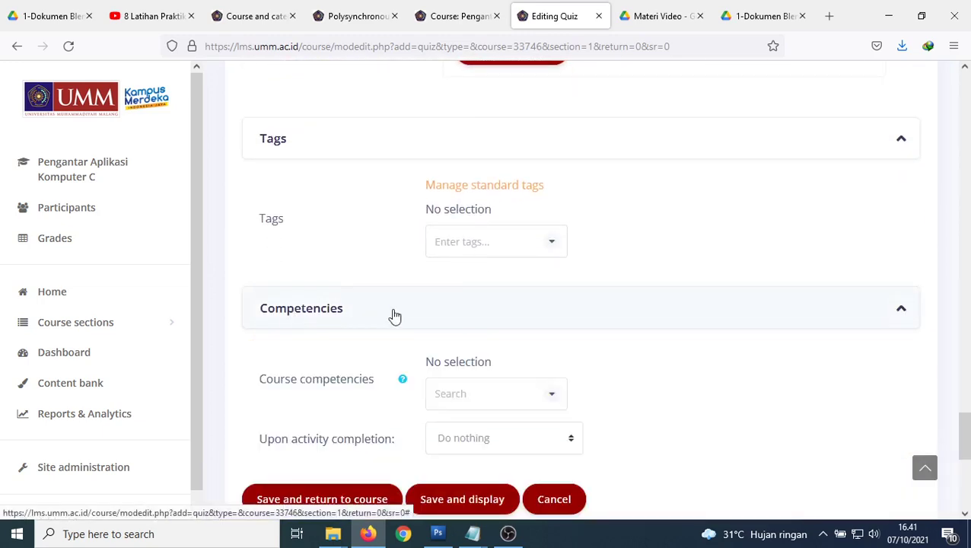
{"action": "scroll", "coordinate": [486, 327], "scroll_direction": "down", "scroll_amount": 2}
Recheck the access restrictions, and save the quiz and return to the course page.
{"action": "scroll", "coordinate": [353, 346], "scroll_direction": "up", "scroll_amount": 10}
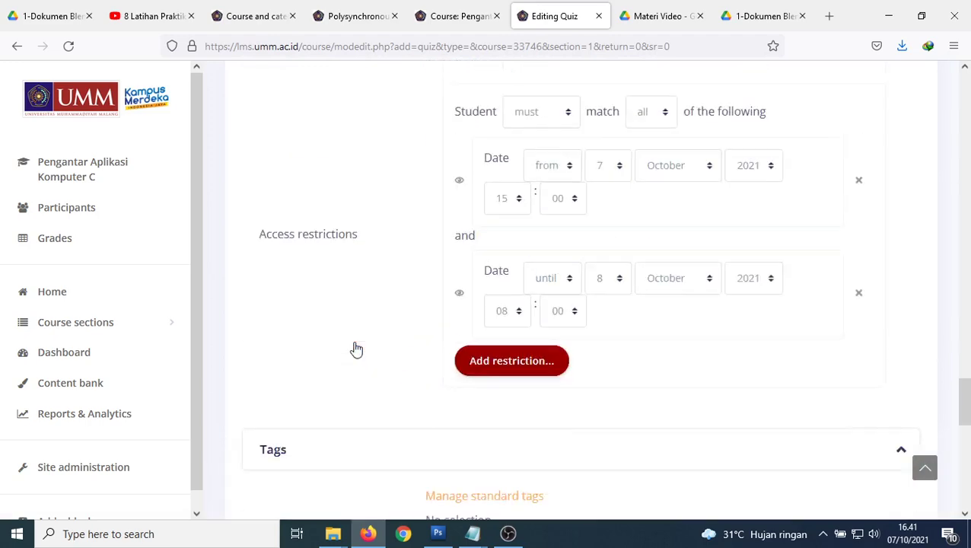
{"action": "scroll", "coordinate": [357, 348], "scroll_direction": "down", "scroll_amount": 10}
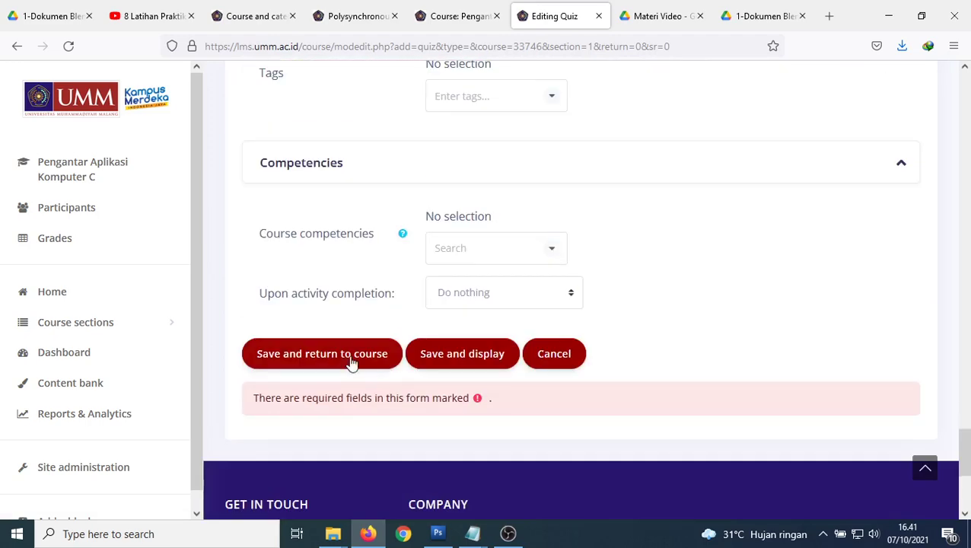
{"action": "left_click", "coordinate": [345, 353]}
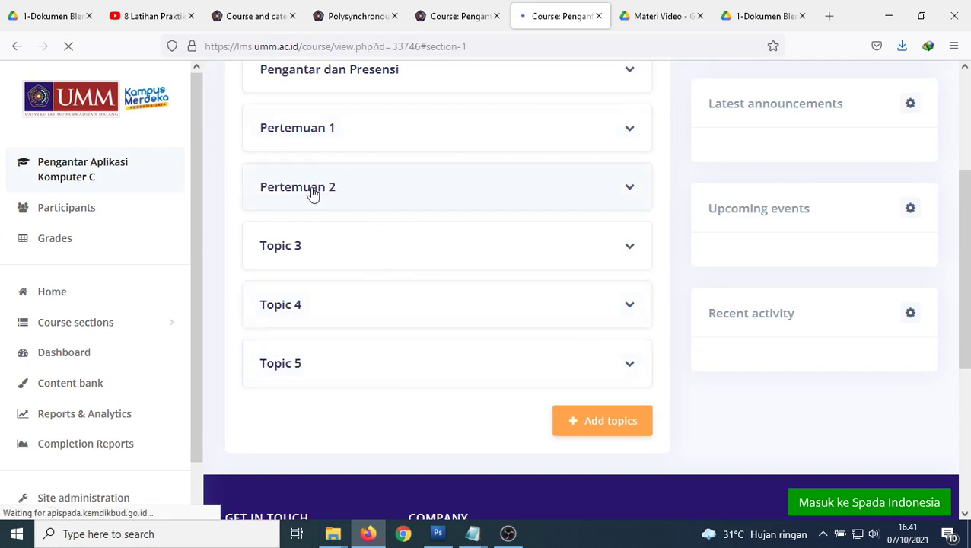
Expand the Pertemuan 1 section and check the access restrictions listed for its activities.
{"action": "left_click", "coordinate": [312, 130]}
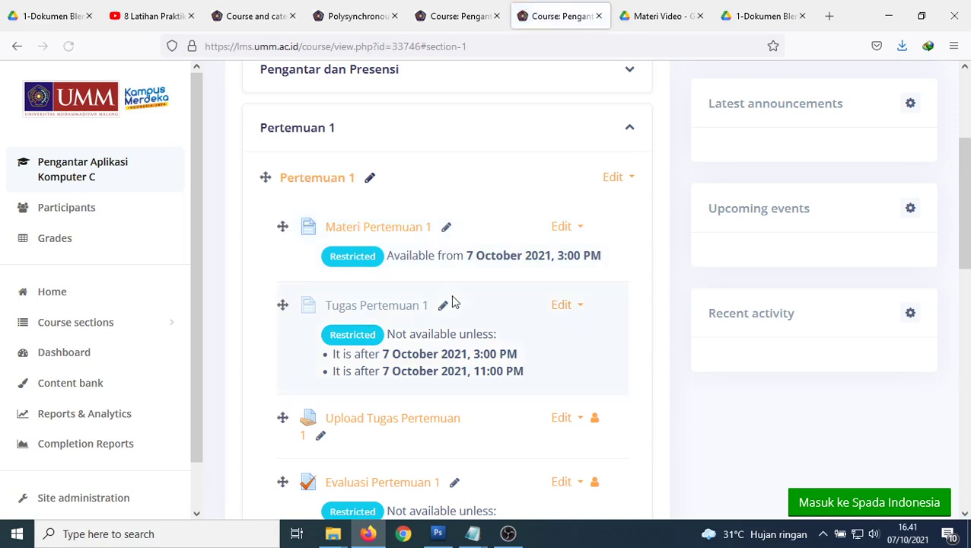
{"action": "scroll", "coordinate": [351, 232], "scroll_direction": "down", "scroll_amount": 1}
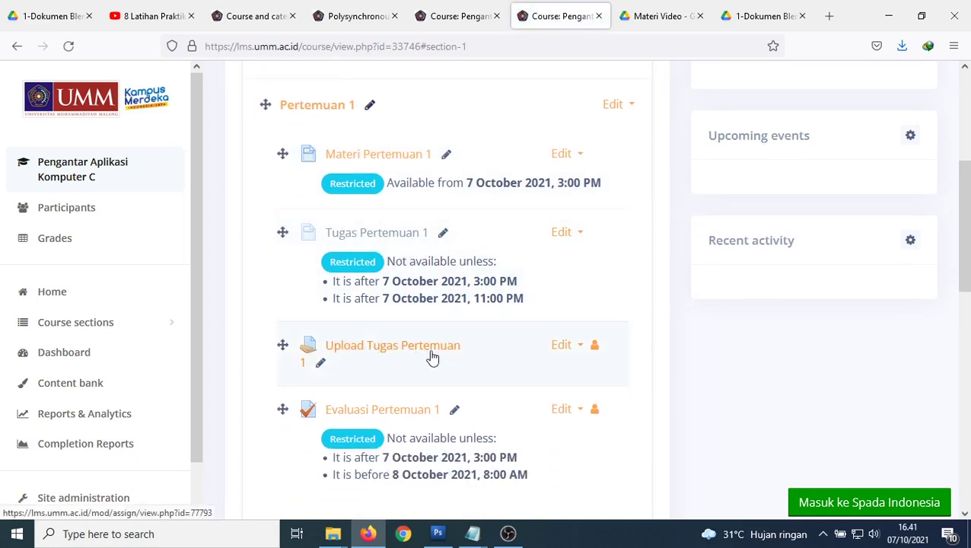
{"action": "scroll", "coordinate": [432, 357], "scroll_direction": "down", "scroll_amount": 1}
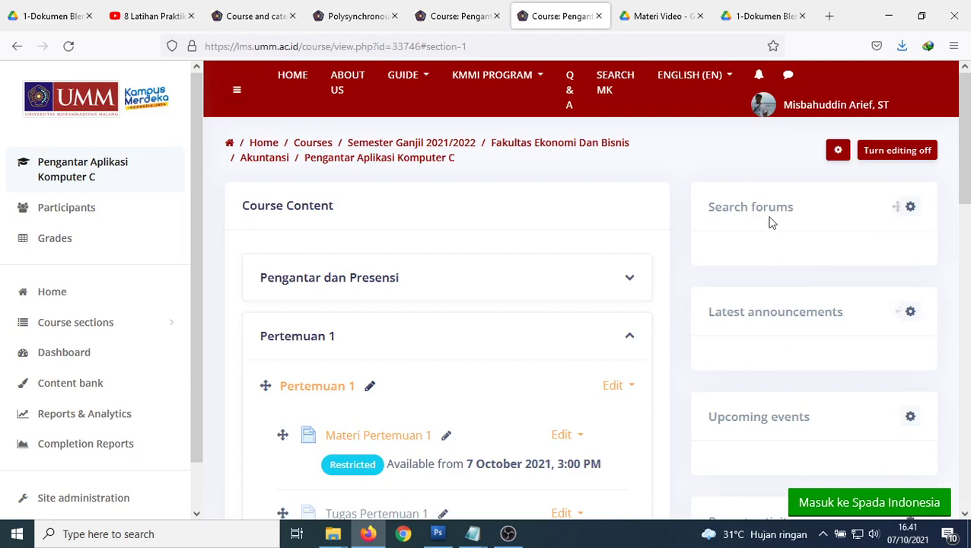
Switch to the Student role to preview the course as a student sees it.
{"action": "left_click", "coordinate": [820, 104]}
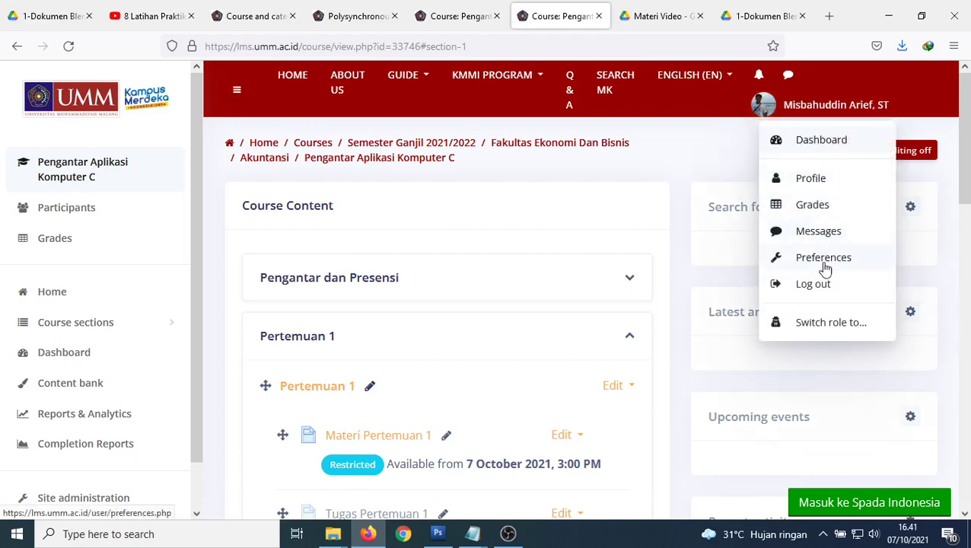
{"action": "left_click", "coordinate": [836, 321]}
{"action": "scroll", "coordinate": [679, 317], "scroll_direction": "down", "scroll_amount": 2}
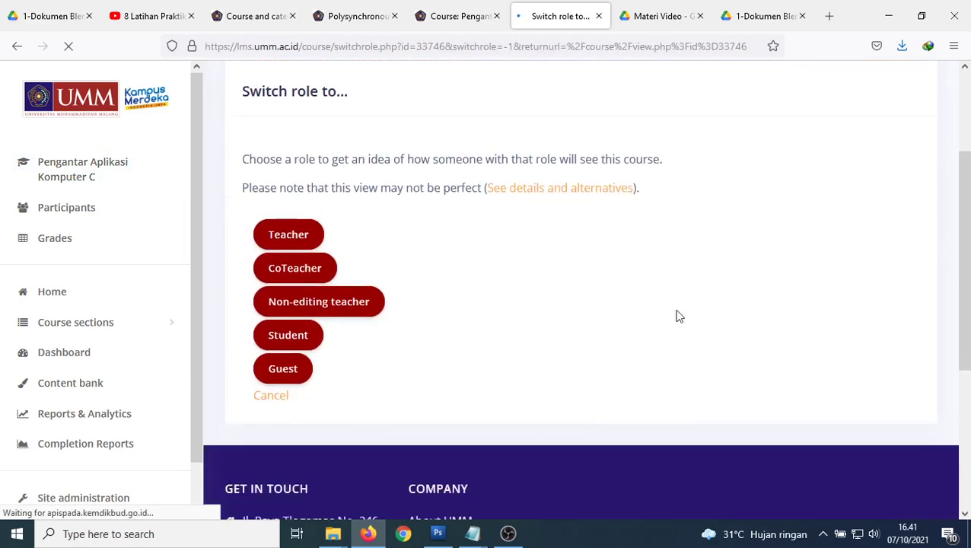
{"action": "left_click", "coordinate": [299, 268]}
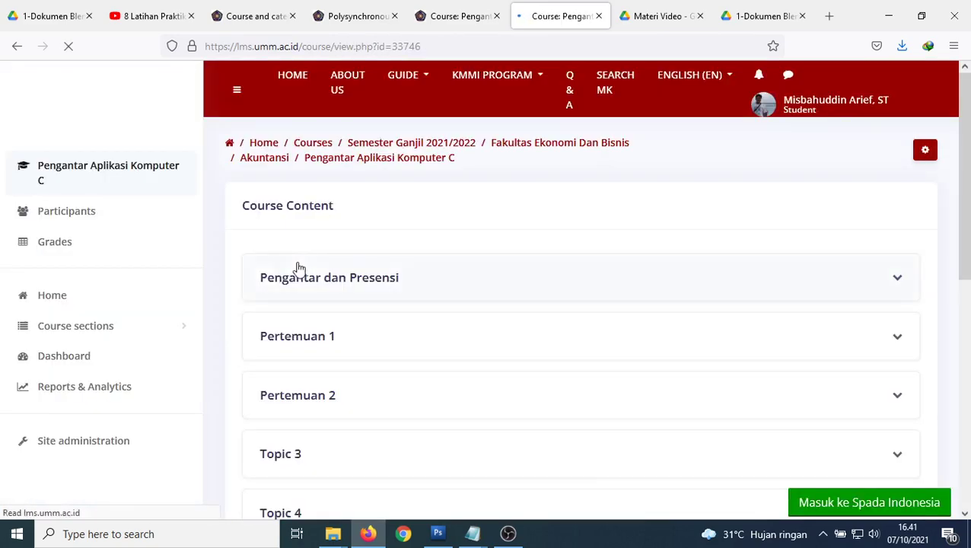
Expand the Pengantar dan Presensi and Pertemuan 1 sections and examine which activities a student can access.
{"action": "left_click", "coordinate": [300, 279]}
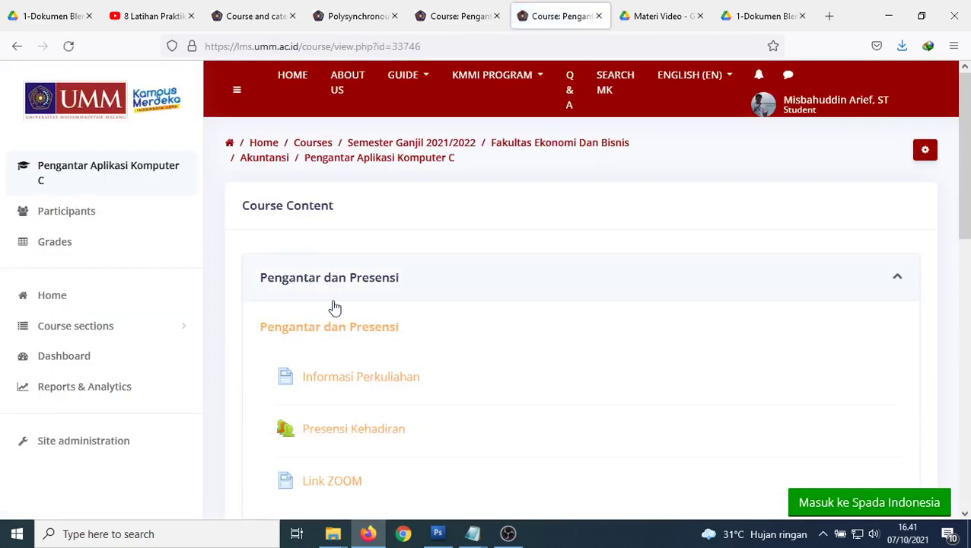
{"action": "scroll", "coordinate": [334, 308], "scroll_direction": "down", "scroll_amount": 2}
{"action": "left_click", "coordinate": [298, 419]}
{"action": "scroll", "coordinate": [456, 327], "scroll_direction": "down", "scroll_amount": 4}
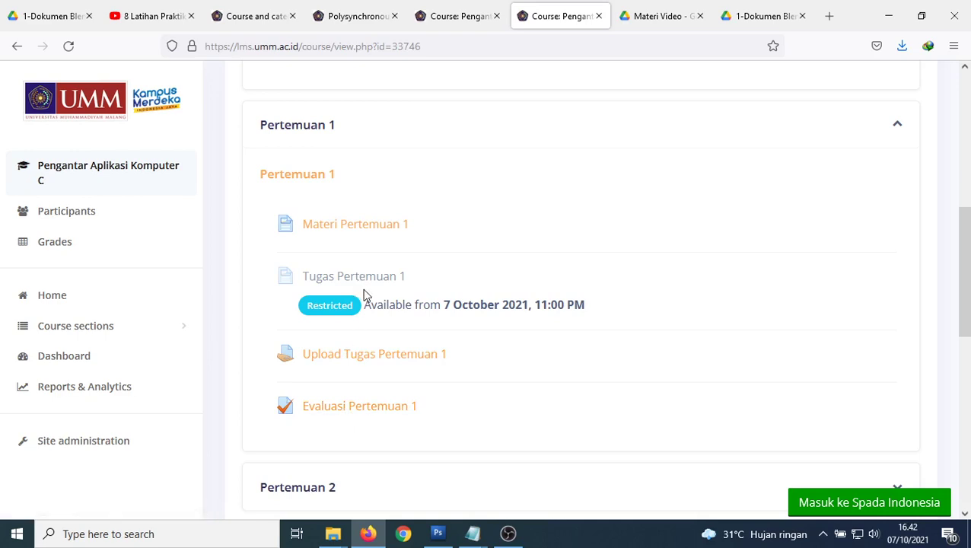
{"action": "scroll", "coordinate": [364, 295], "scroll_direction": "down", "scroll_amount": 2}
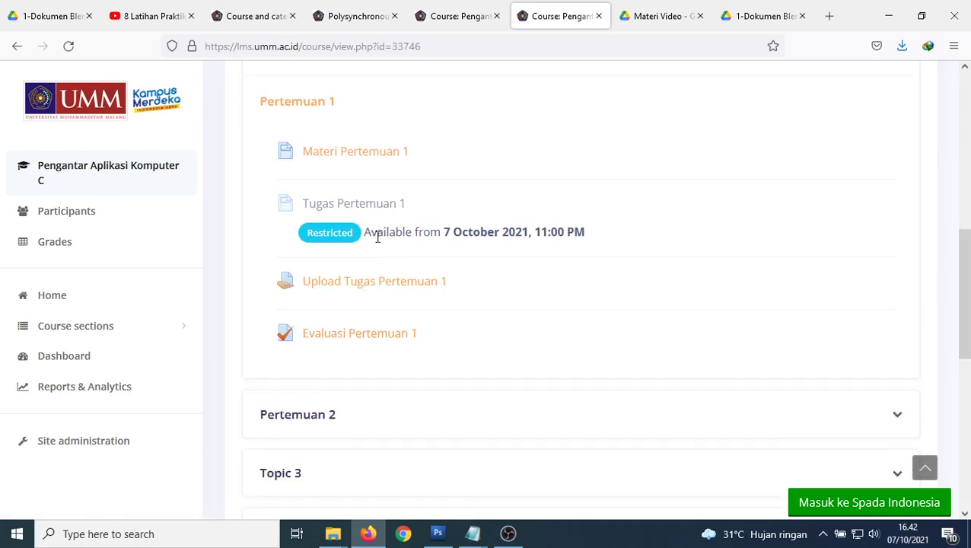
Leave the student preview and return to the normal role.
{"action": "scroll", "coordinate": [378, 236], "scroll_direction": "up", "scroll_amount": 12}
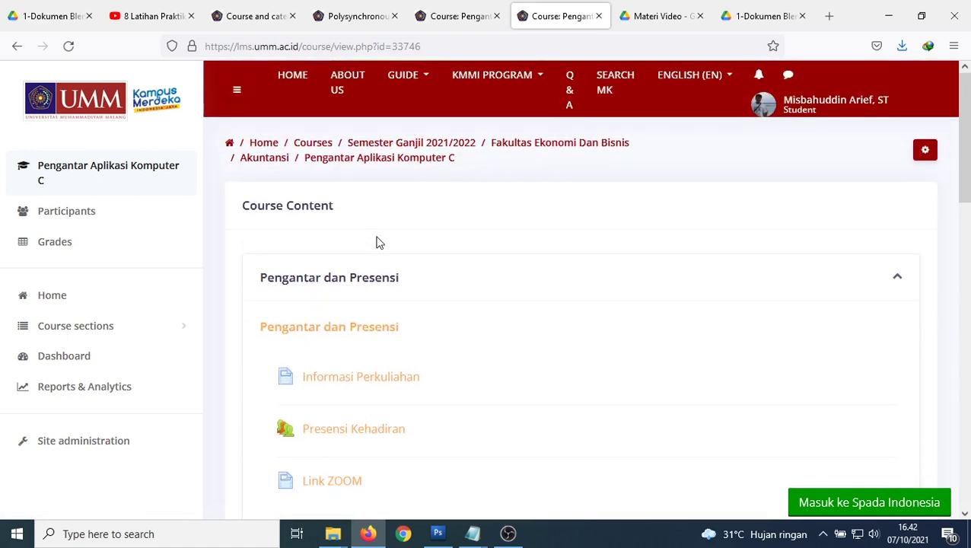
{"action": "left_click", "coordinate": [849, 111]}
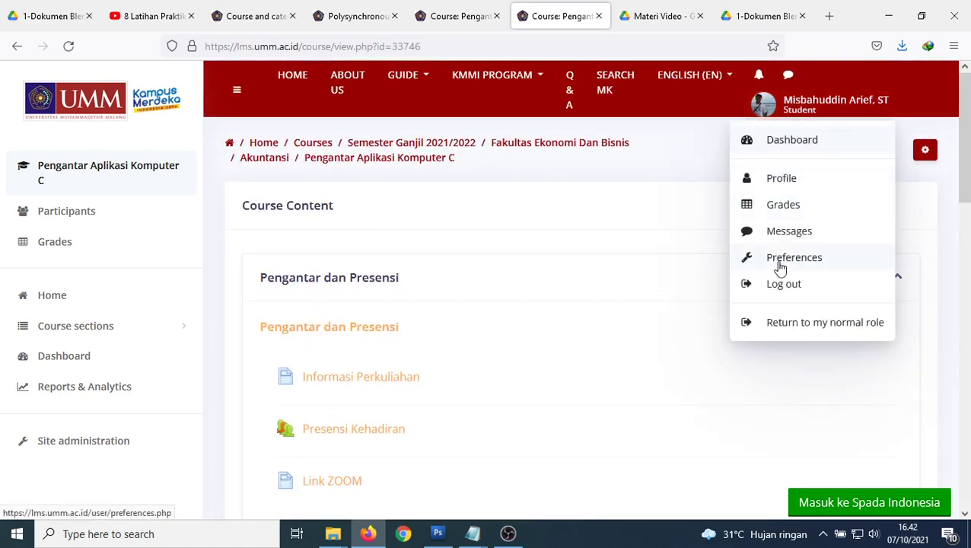
{"action": "left_click", "coordinate": [791, 326]}
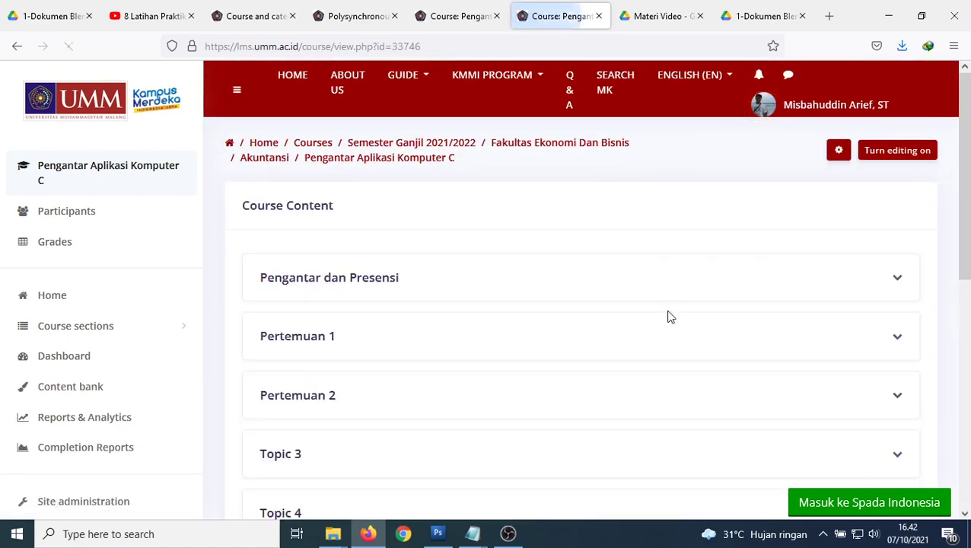
Open the Upload Tugas Pertemuan 1 assignment from the Pertemuan 1 section and edit its settings.
{"action": "left_click", "coordinate": [288, 343]}
{"action": "scroll", "coordinate": [484, 367], "scroll_direction": "down", "scroll_amount": 4}
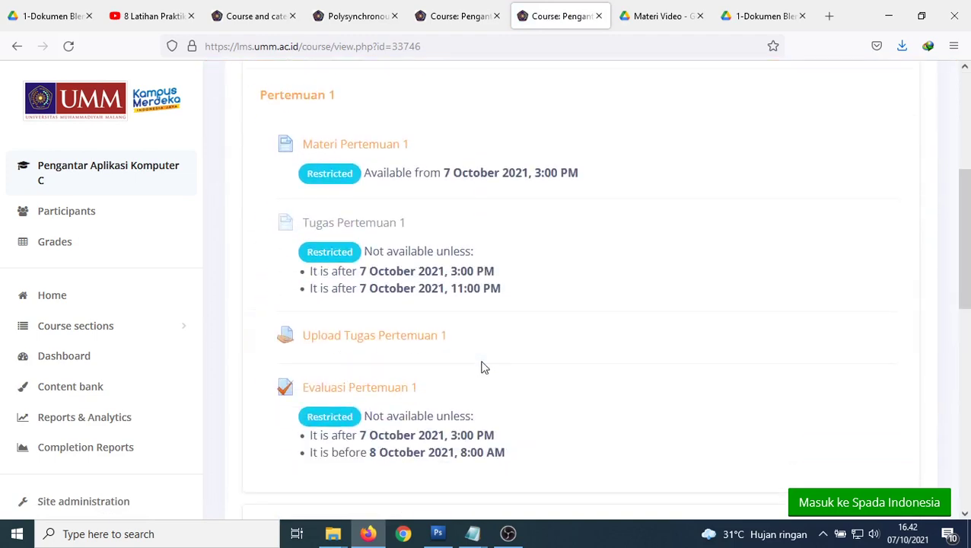
{"action": "left_click", "coordinate": [416, 335]}
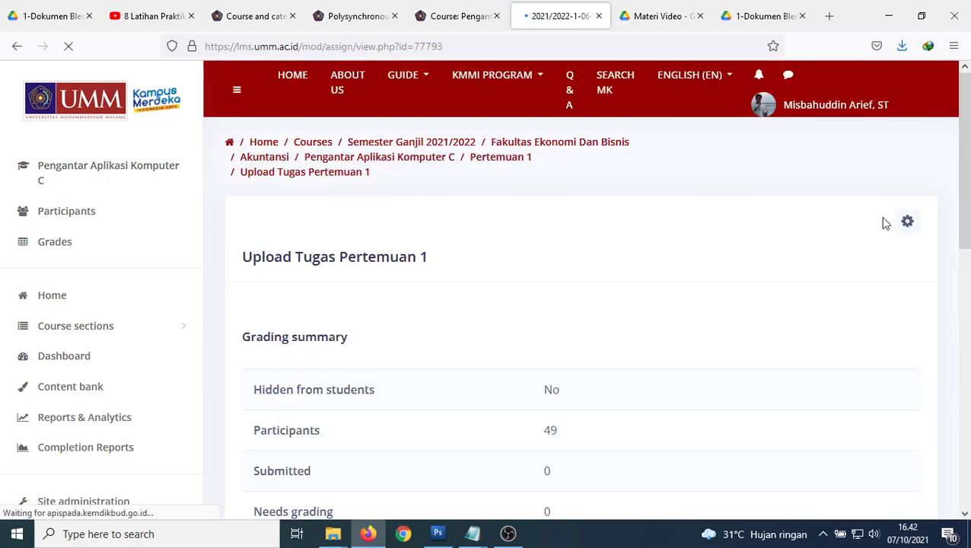
{"action": "left_click", "coordinate": [907, 221]}
{"action": "left_click", "coordinate": [834, 249]}
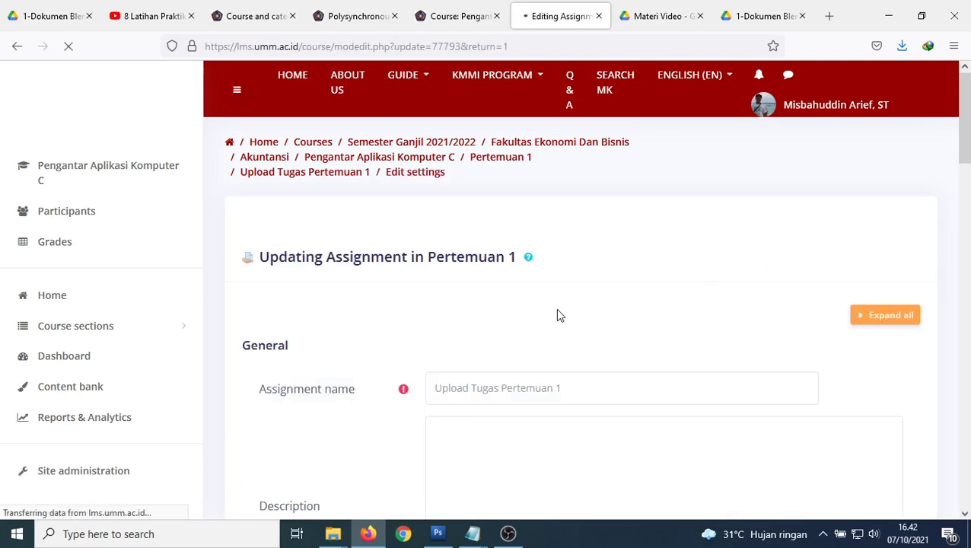
Review the Upload Tugas Pertemuan 1 assignment's availability and submission type settings, and go back to the course page without saving.
{"action": "scroll", "coordinate": [558, 315], "scroll_direction": "down", "scroll_amount": 8}
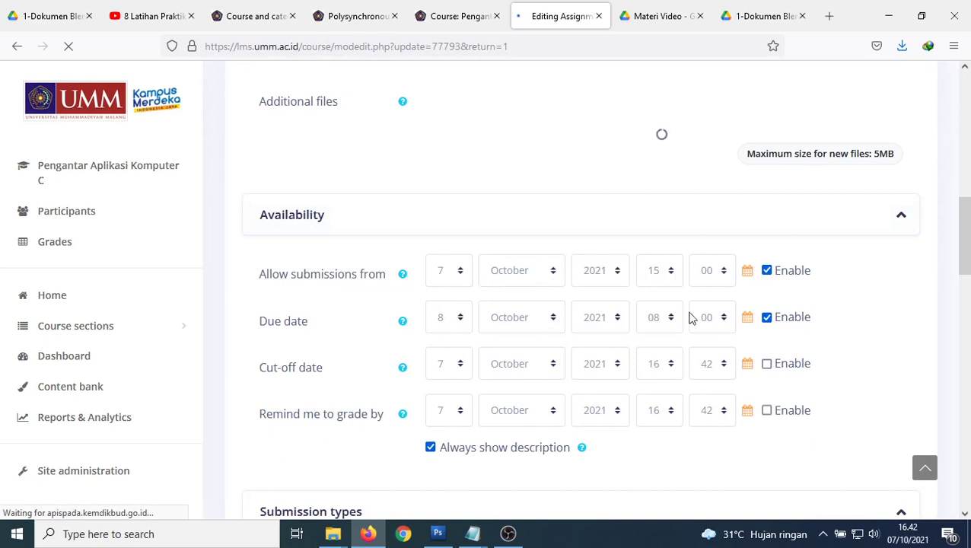
{"action": "scroll", "coordinate": [552, 360], "scroll_direction": "down", "scroll_amount": 5}
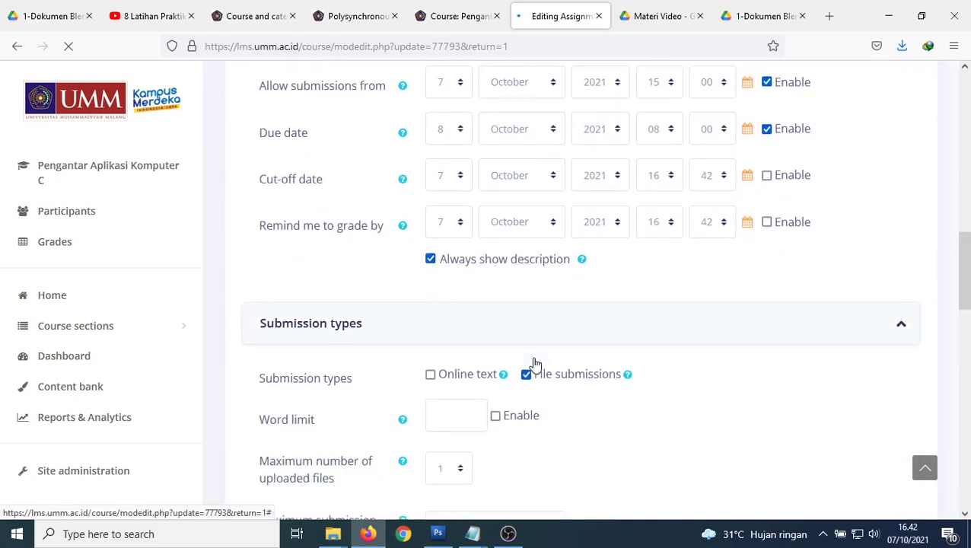
{"action": "scroll", "coordinate": [536, 364], "scroll_direction": "down", "scroll_amount": 3}
{"action": "scroll", "coordinate": [535, 363], "scroll_direction": "up", "scroll_amount": 10}
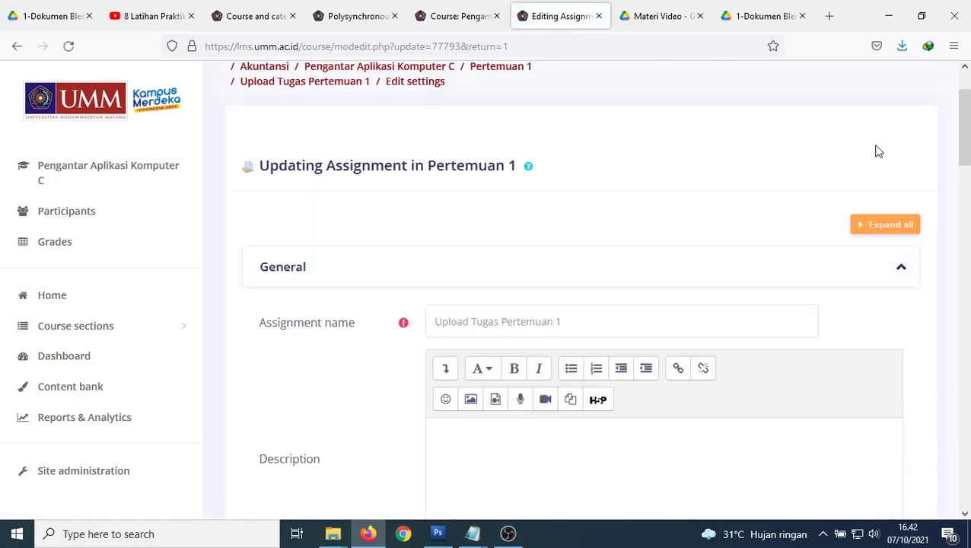
{"action": "left_click", "coordinate": [17, 45]}
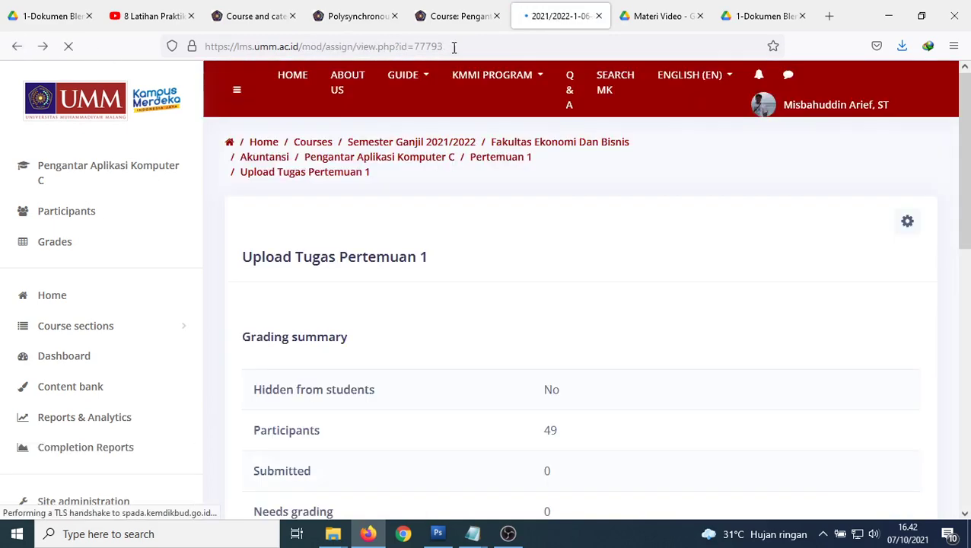
{"action": "left_click", "coordinate": [17, 45]}
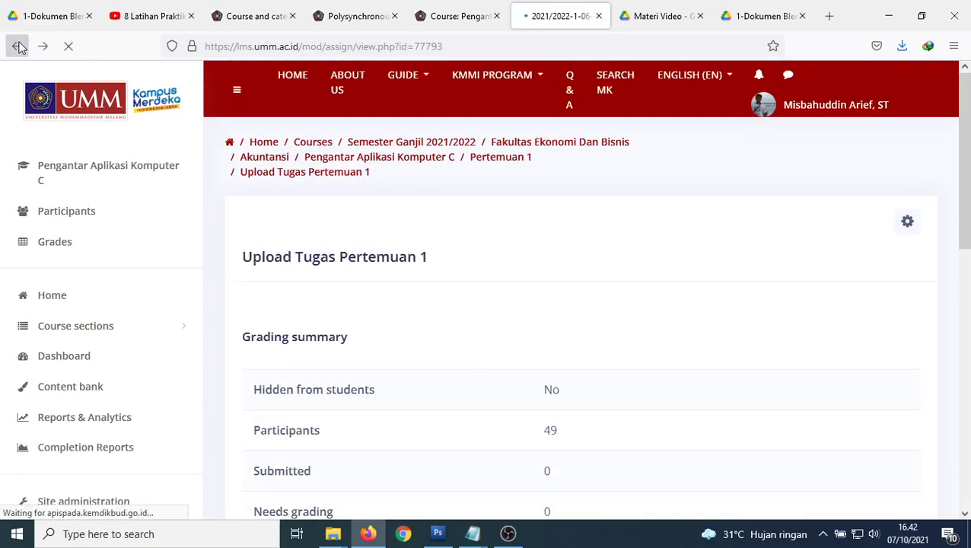
Expand the Pertemuan 1 section and check the date restrictions on its activities.
{"action": "scroll", "coordinate": [390, 215], "scroll_direction": "up", "scroll_amount": 2}
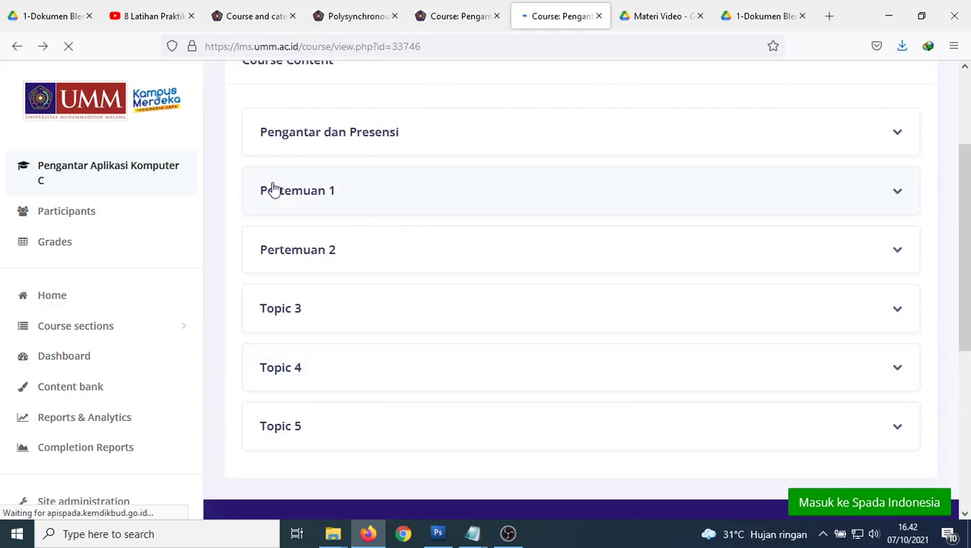
{"action": "left_click", "coordinate": [278, 191]}
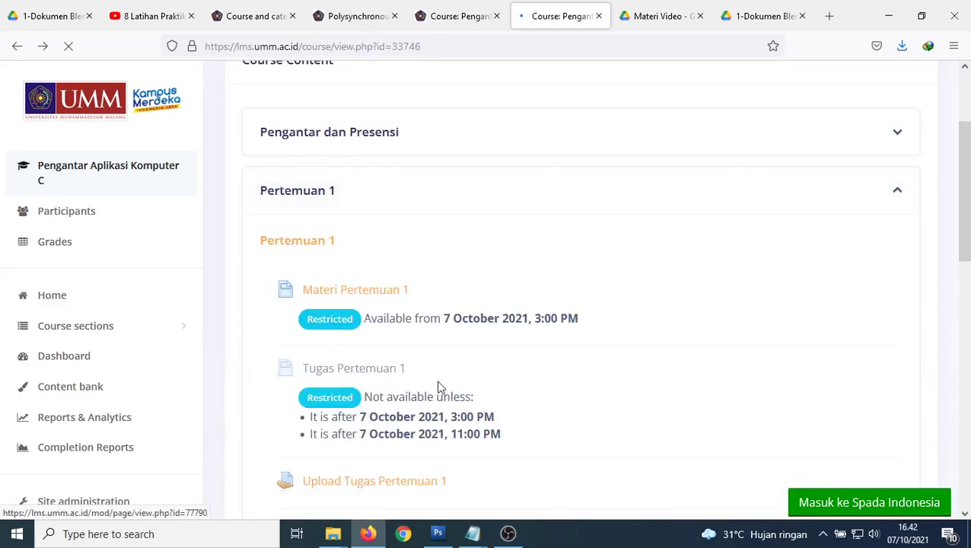
{"action": "scroll", "coordinate": [467, 397], "scroll_direction": "down", "scroll_amount": 2}
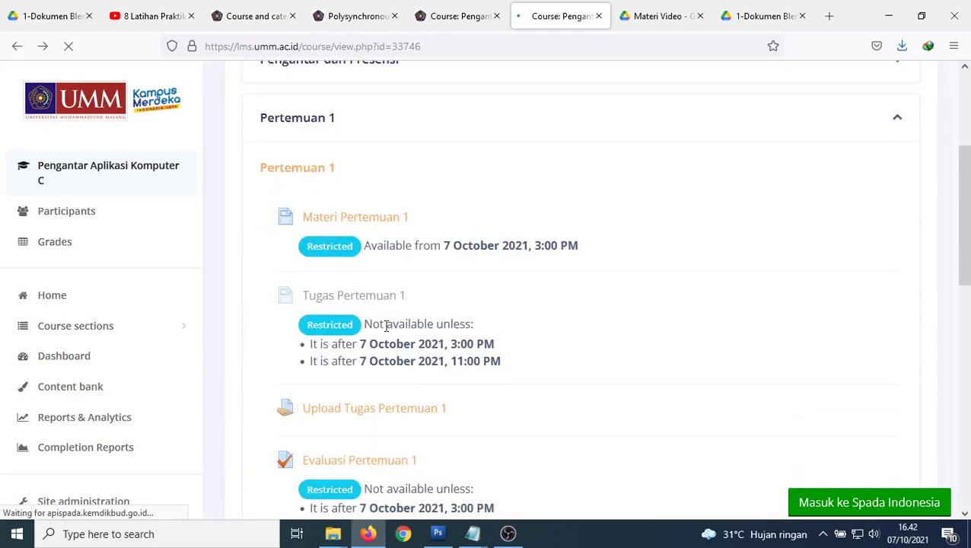
{"action": "scroll", "coordinate": [941, 174], "scroll_direction": "up", "scroll_amount": 3}
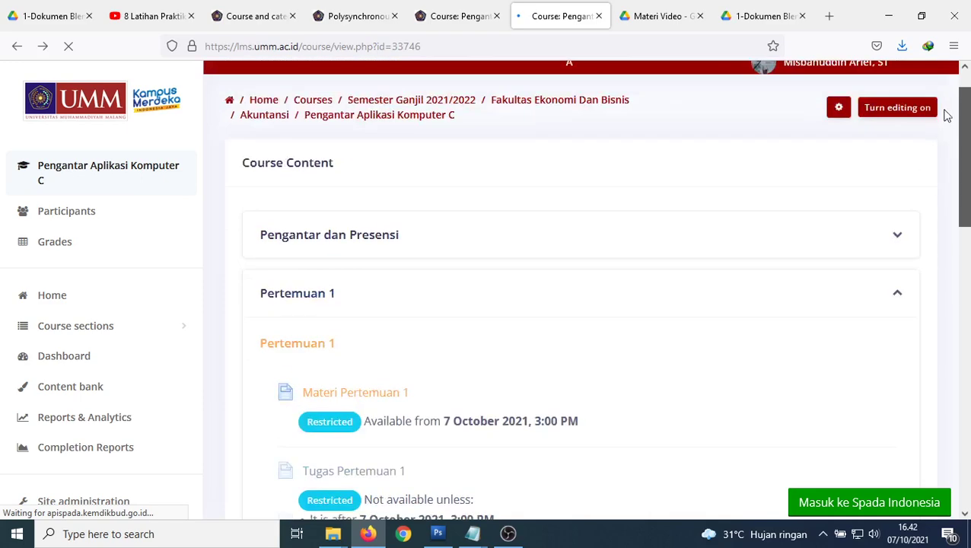
Turn on course editing and open the settings of the Tugas Pertemuan 1 page in the Pertemuan 1 section.
{"action": "left_click", "coordinate": [896, 150]}
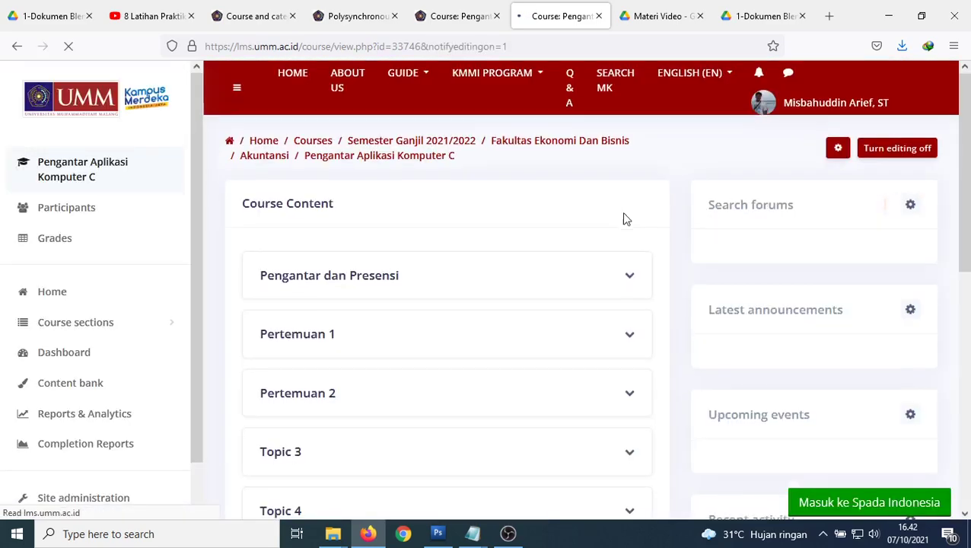
{"action": "scroll", "coordinate": [325, 246], "scroll_direction": "down", "scroll_amount": 2}
{"action": "left_click", "coordinate": [316, 268]}
{"action": "scroll", "coordinate": [371, 282], "scroll_direction": "down", "scroll_amount": 5}
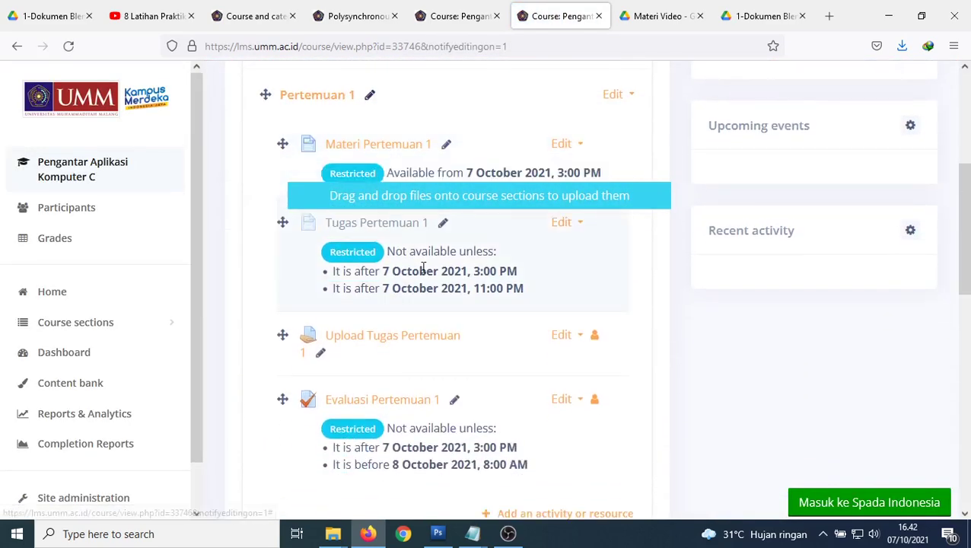
{"action": "left_click", "coordinate": [565, 224]}
{"action": "left_click", "coordinate": [523, 254]}
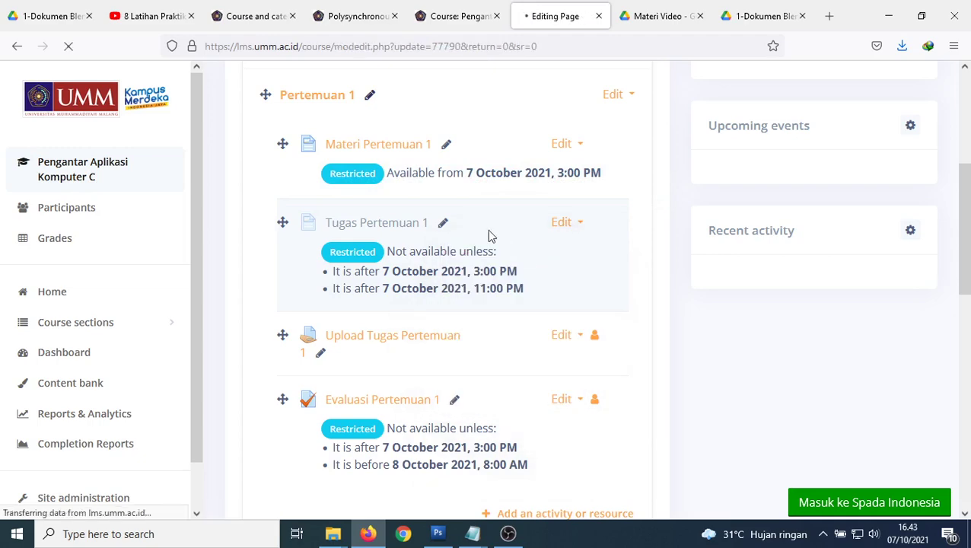
Change the second date restriction of Tugas Pertemuan 1 to "until", and save the page settings, returning to the course.
{"action": "scroll", "coordinate": [487, 305], "scroll_direction": "down", "scroll_amount": 5}
{"action": "scroll", "coordinate": [495, 325], "scroll_direction": "down", "scroll_amount": 10}
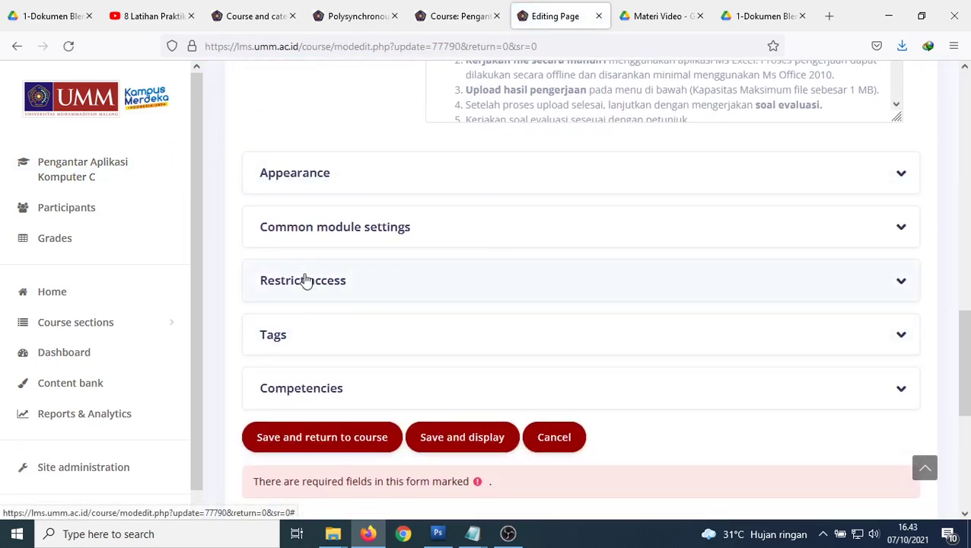
{"action": "left_click", "coordinate": [306, 280]}
{"action": "scroll", "coordinate": [594, 334], "scroll_direction": "down", "scroll_amount": 2}
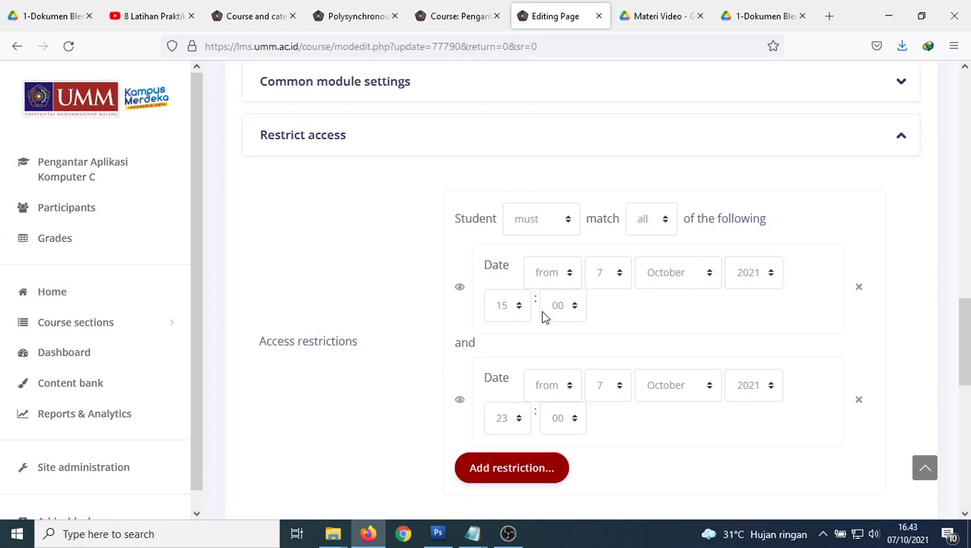
{"action": "left_click", "coordinate": [550, 392]}
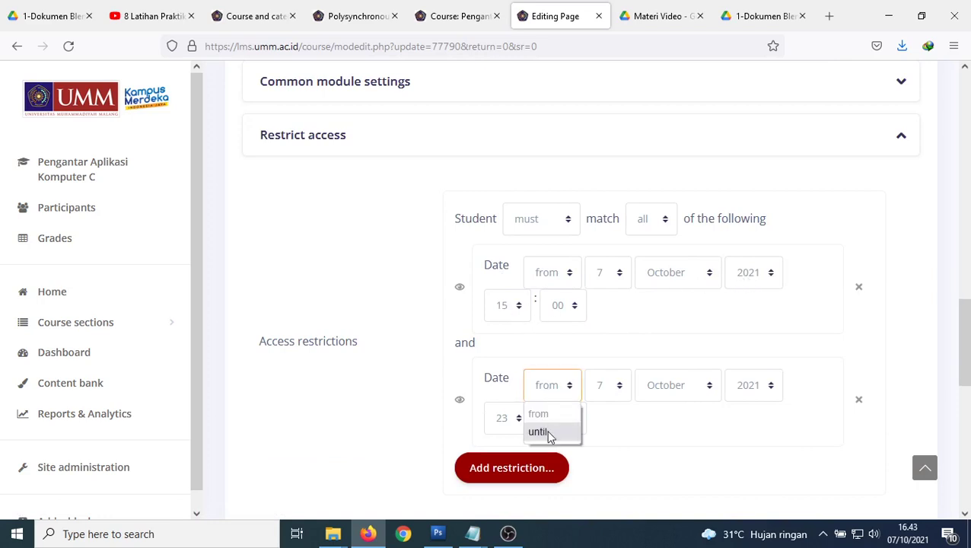
{"action": "left_click", "coordinate": [550, 432]}
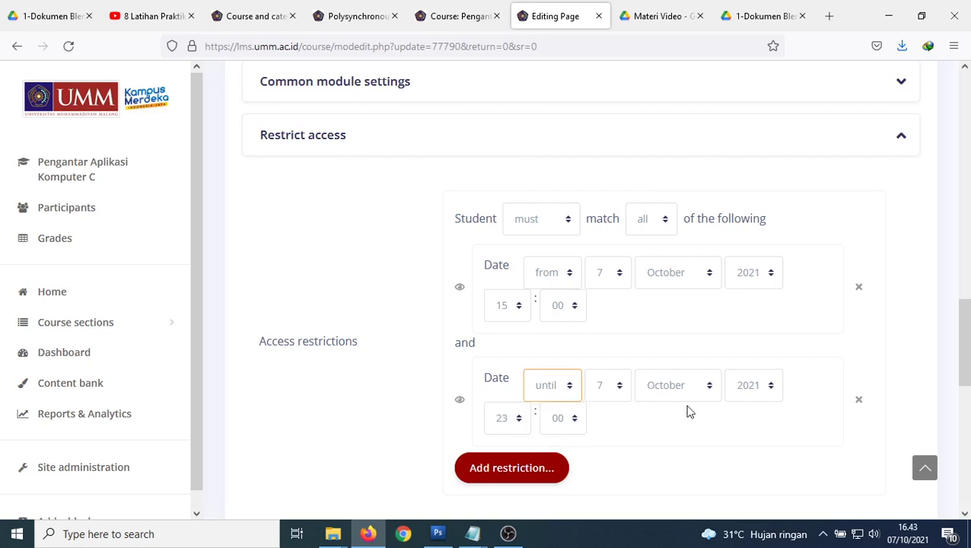
{"action": "scroll", "coordinate": [688, 410], "scroll_direction": "down", "scroll_amount": 5}
{"action": "left_click", "coordinate": [306, 294]}
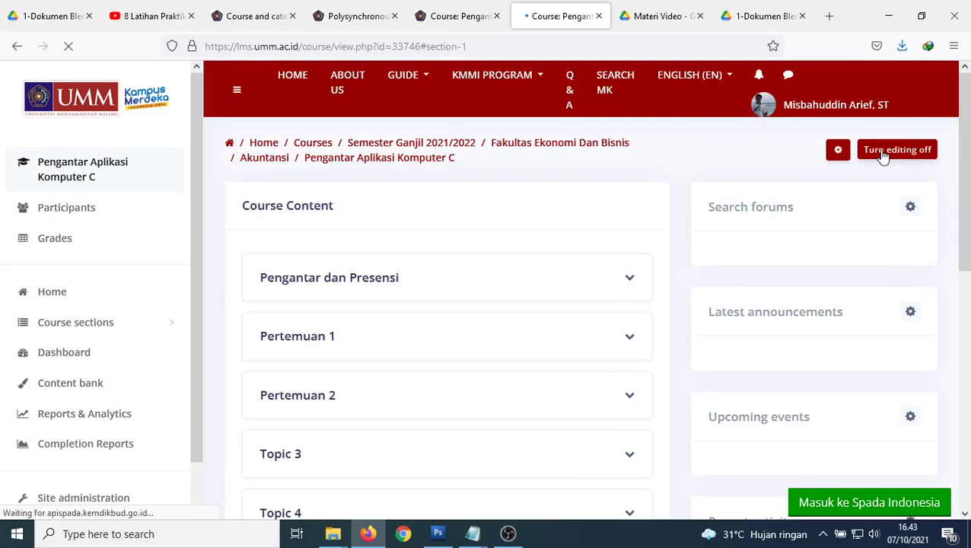
Switch to the Student role to preview the Pengantar Aplikasi Komputer C course.
{"action": "left_click", "coordinate": [849, 114]}
{"action": "left_click", "coordinate": [836, 320]}
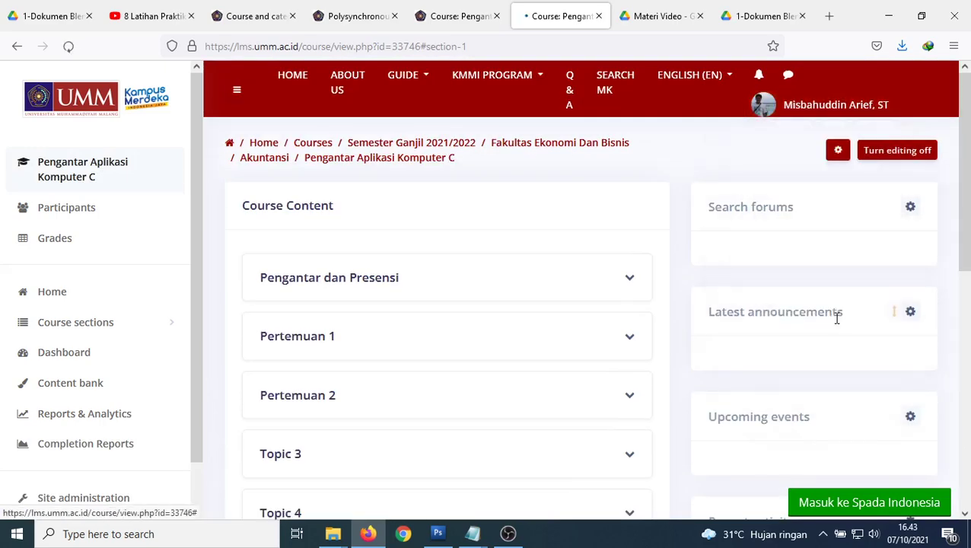
{"action": "scroll", "coordinate": [335, 361], "scroll_direction": "down", "scroll_amount": 2}
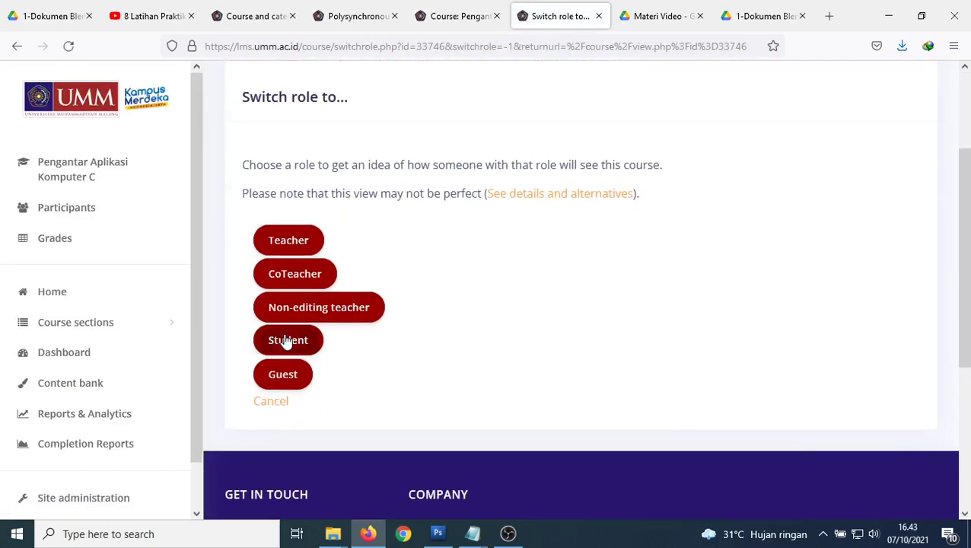
{"action": "left_click", "coordinate": [288, 341]}
Expand the Pertemuan 1 section in the student preview and examine which of its activities are accessible.
{"action": "scroll", "coordinate": [462, 322], "scroll_direction": "down", "scroll_amount": 3}
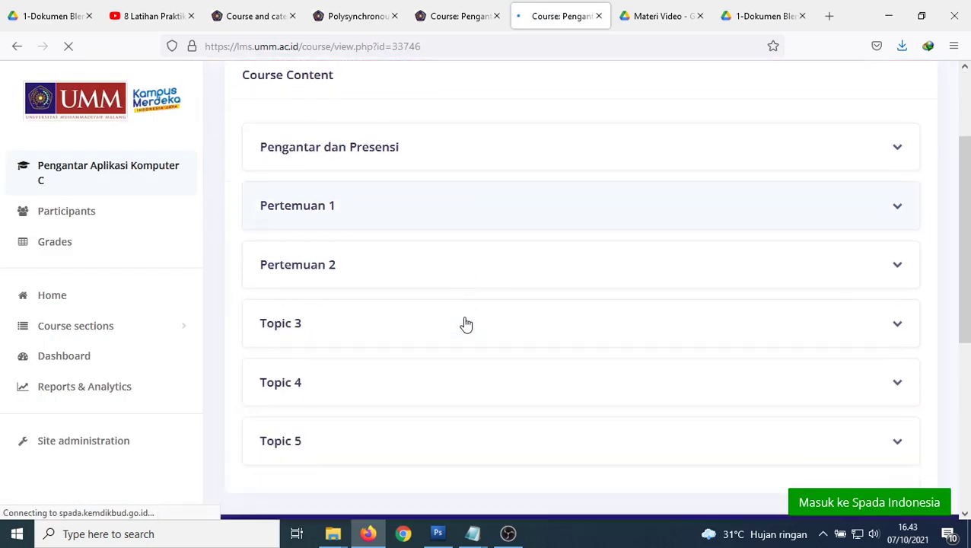
{"action": "left_click", "coordinate": [294, 200]}
{"action": "scroll", "coordinate": [375, 321], "scroll_direction": "down", "scroll_amount": 3}
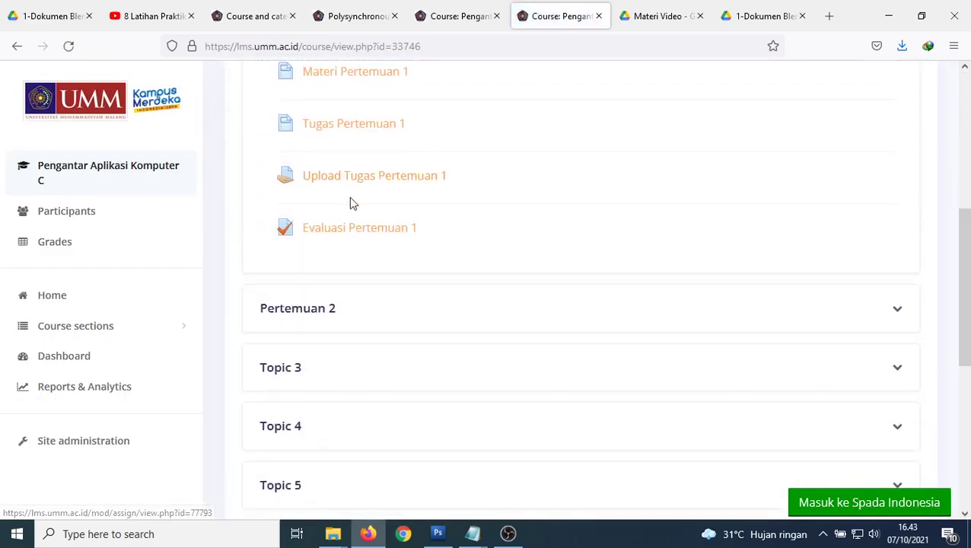
{"action": "scroll", "coordinate": [350, 202], "scroll_direction": "up", "scroll_amount": 1}
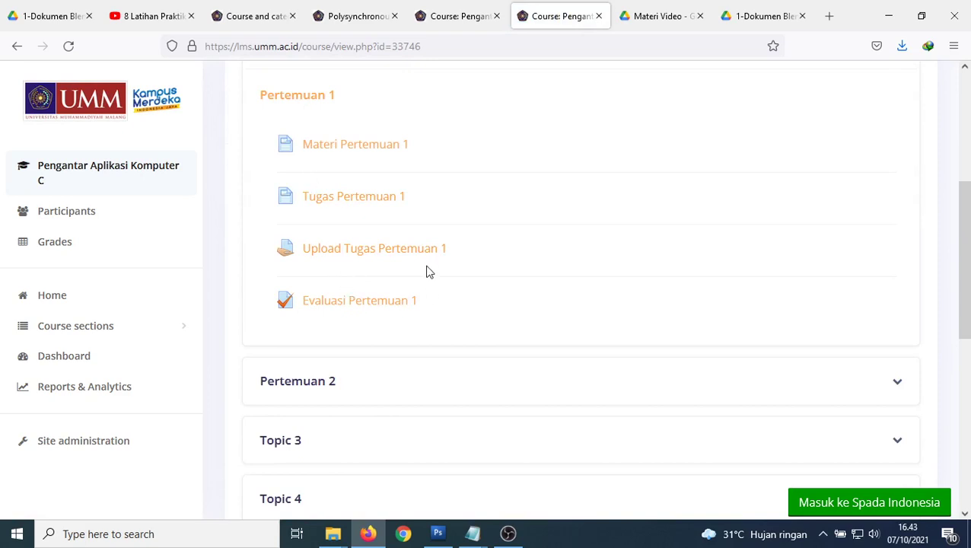
{"action": "scroll", "coordinate": [457, 261], "scroll_direction": "up", "scroll_amount": 3}
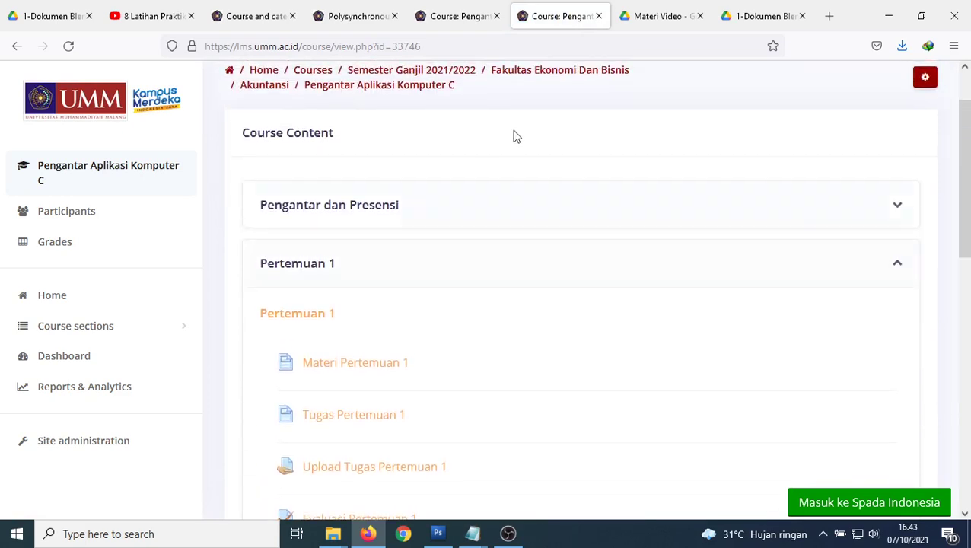
{"action": "scroll", "coordinate": [462, 223], "scroll_direction": "down", "scroll_amount": 3}
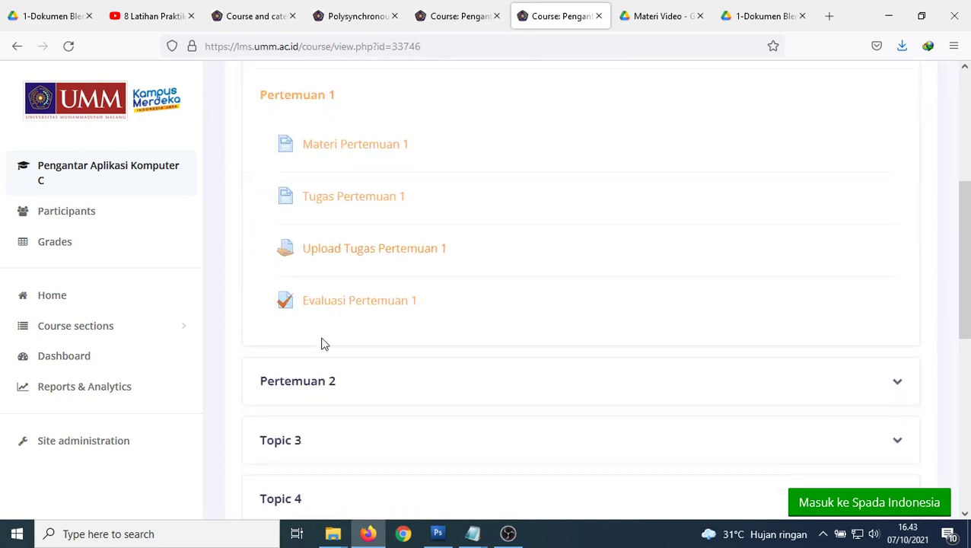
{"action": "scroll", "coordinate": [487, 326], "scroll_direction": "up", "scroll_amount": 4}
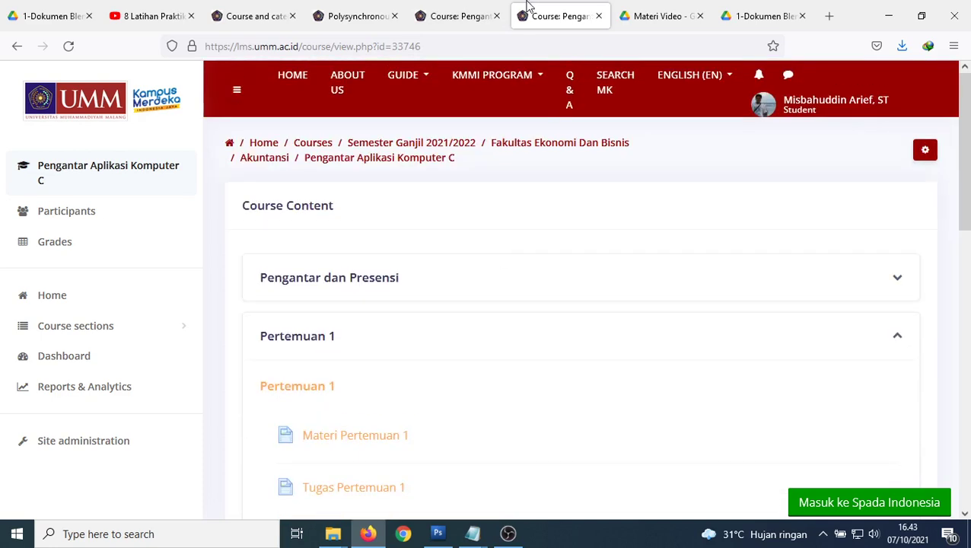
Look over the Pengantar Aplikasi Komputer B course's Pertemuan 1 section for comparison and collapse it.
{"action": "left_click", "coordinate": [459, 18]}
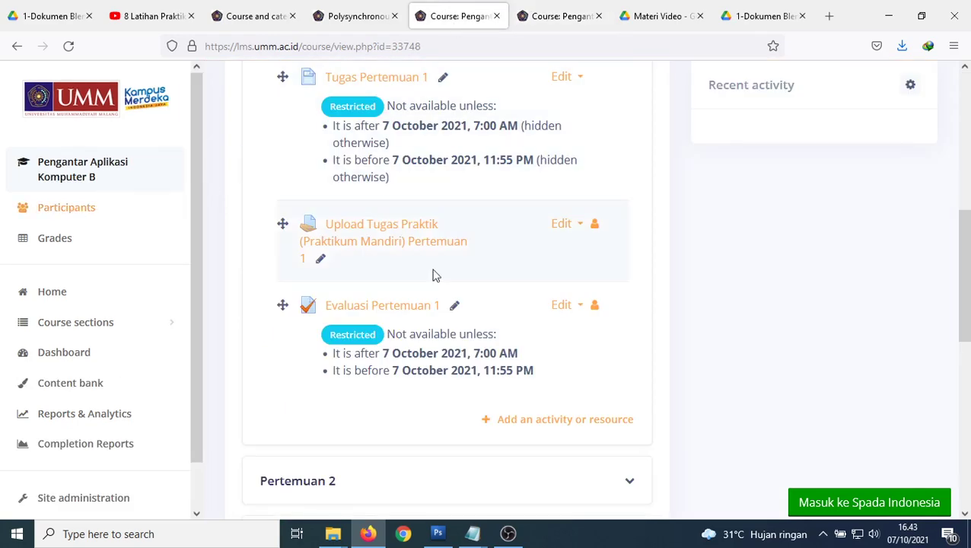
{"action": "scroll", "coordinate": [441, 278], "scroll_direction": "up", "scroll_amount": 6}
{"action": "scroll", "coordinate": [312, 312], "scroll_direction": "down", "scroll_amount": 1}
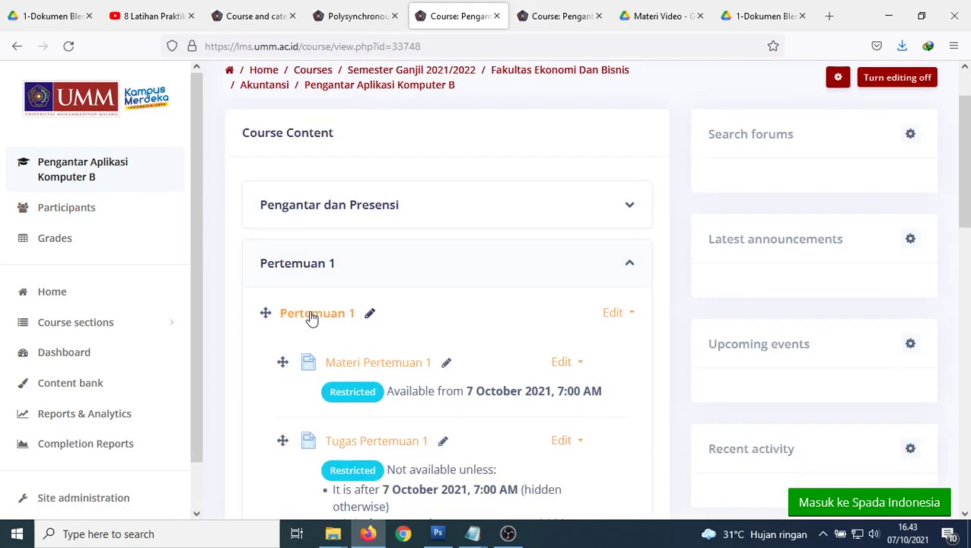
{"action": "left_click", "coordinate": [280, 266]}
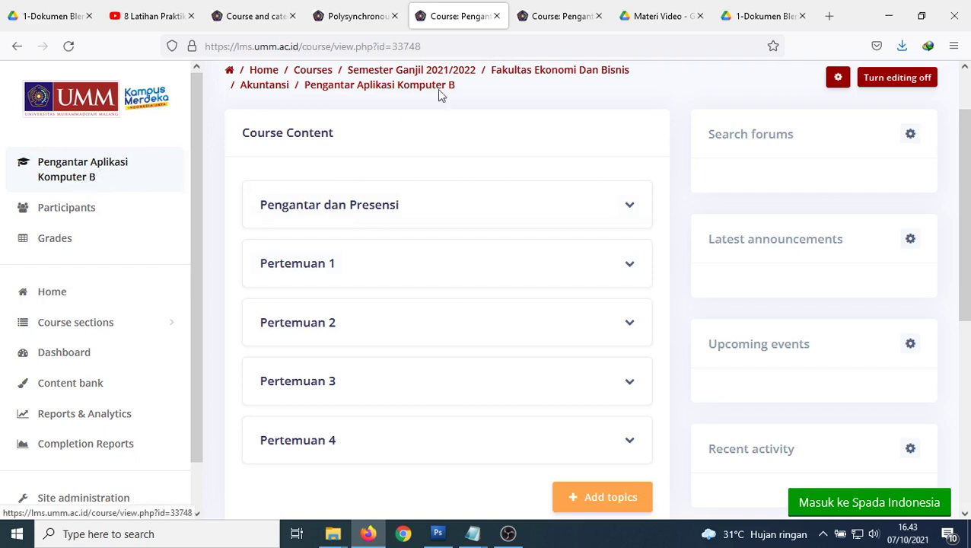
Return to the Pengantar Aplikasi Komputer C student preview and inspect its remaining sections, expanding and collapsing Topic 3.
{"action": "left_click", "coordinate": [552, 19]}
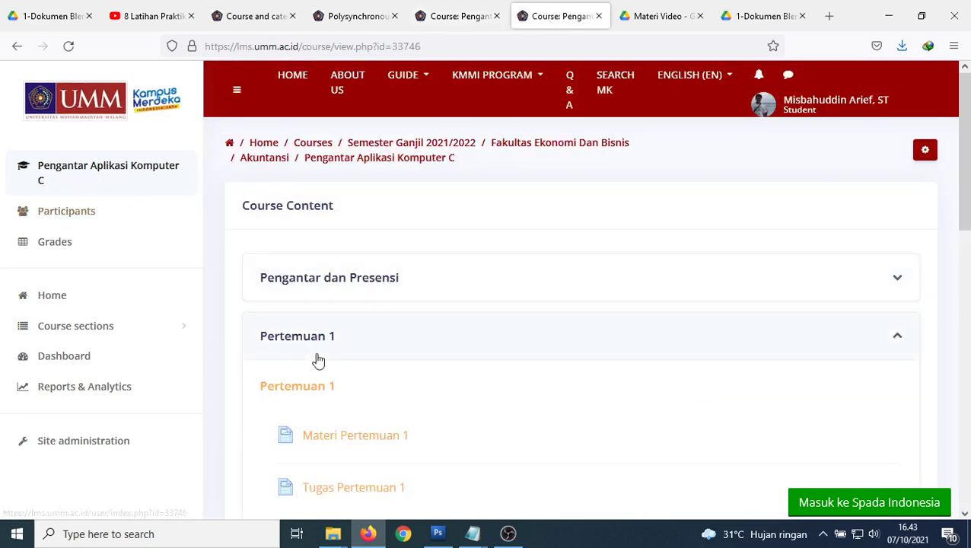
{"action": "scroll", "coordinate": [423, 304], "scroll_direction": "down", "scroll_amount": 3}
{"action": "scroll", "coordinate": [318, 373], "scroll_direction": "down", "scroll_amount": 1}
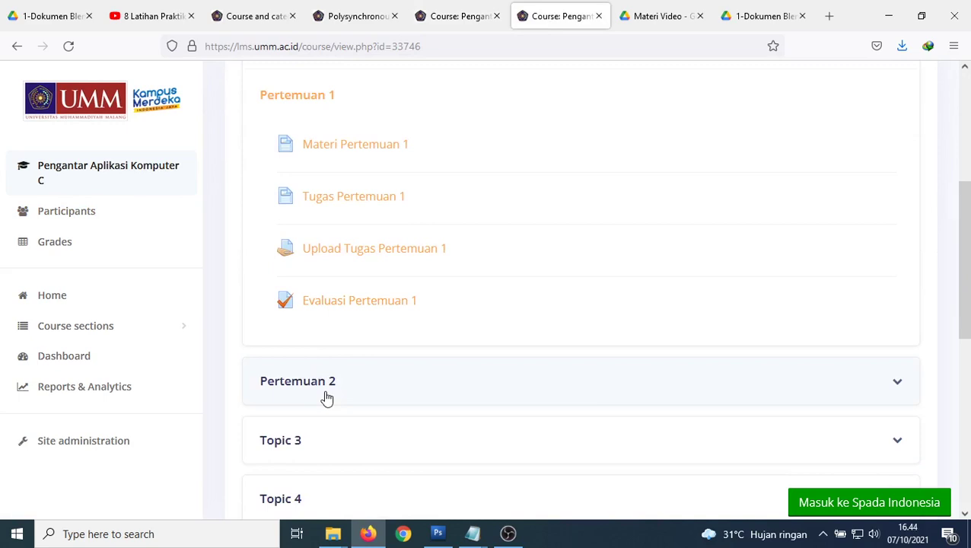
{"action": "scroll", "coordinate": [325, 397], "scroll_direction": "down", "scroll_amount": 2}
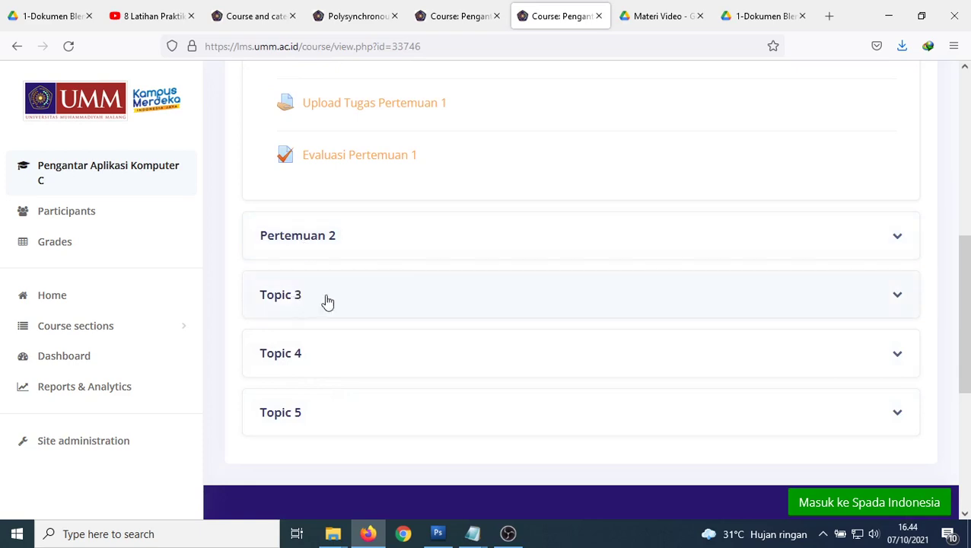
{"action": "left_click", "coordinate": [898, 299]}
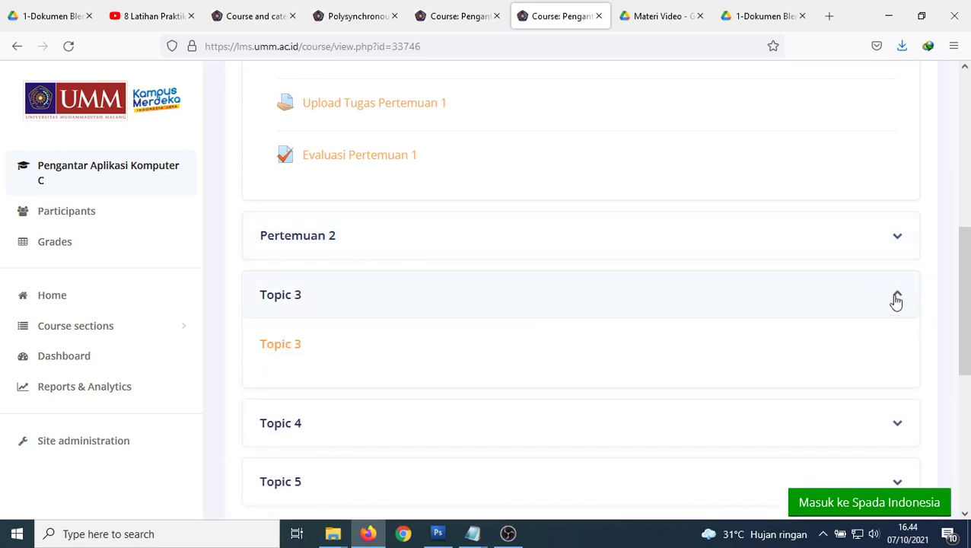
{"action": "left_click", "coordinate": [900, 299]}
{"action": "scroll", "coordinate": [950, 292], "scroll_direction": "up", "scroll_amount": 6}
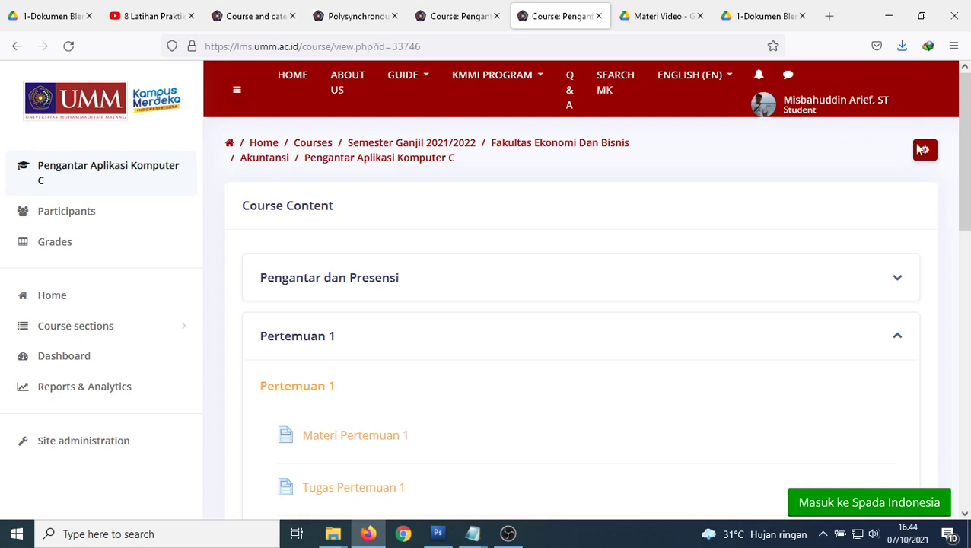
End the Student role preview by returning to the normal role, and display the course's section list.
{"action": "left_click", "coordinate": [814, 110]}
{"action": "left_click", "coordinate": [819, 324]}
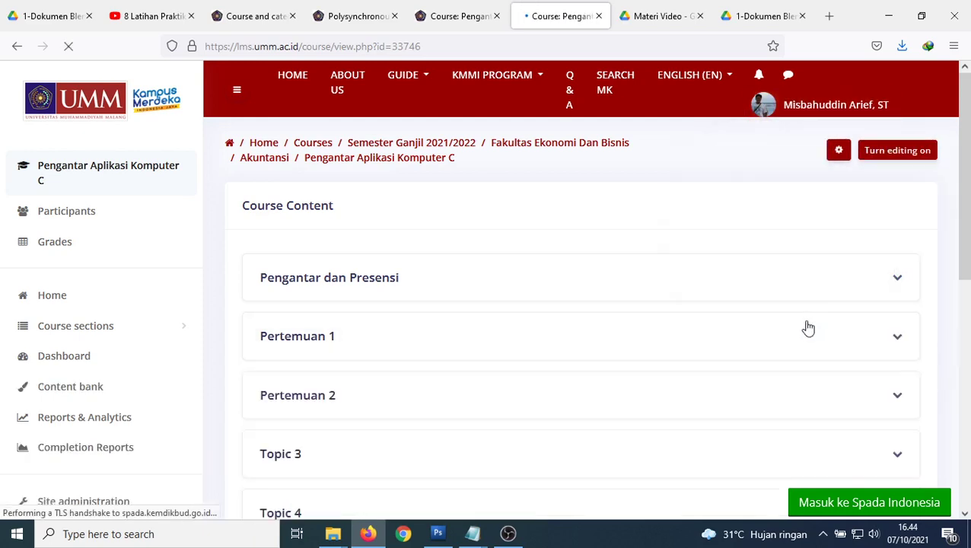
{"action": "scroll", "coordinate": [650, 384], "scroll_direction": "down", "scroll_amount": 3}
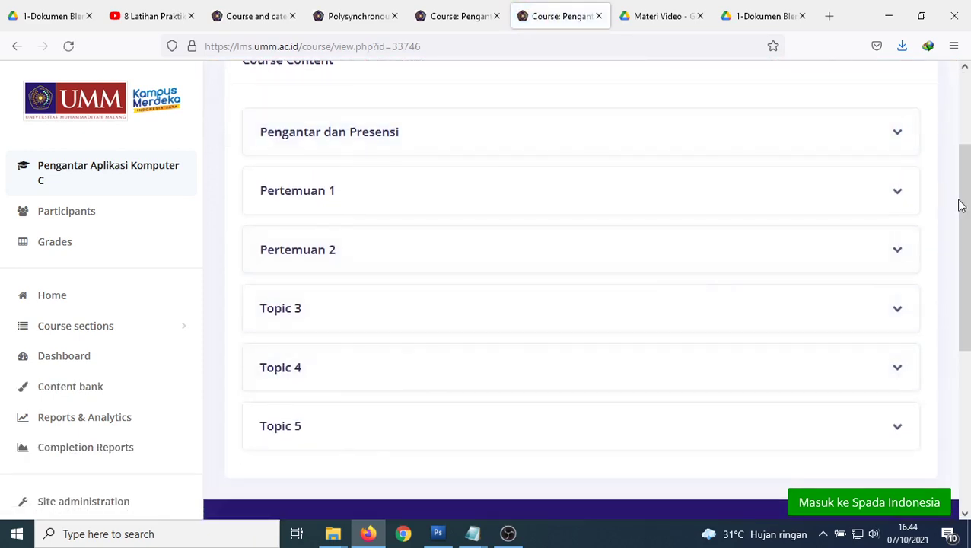
Turn on editing for the Pengantar Aplikasi Komputer C course and expand the Topic 3 section.
{"action": "scroll", "coordinate": [960, 206], "scroll_direction": "up", "scroll_amount": 3}
{"action": "left_click", "coordinate": [897, 150]}
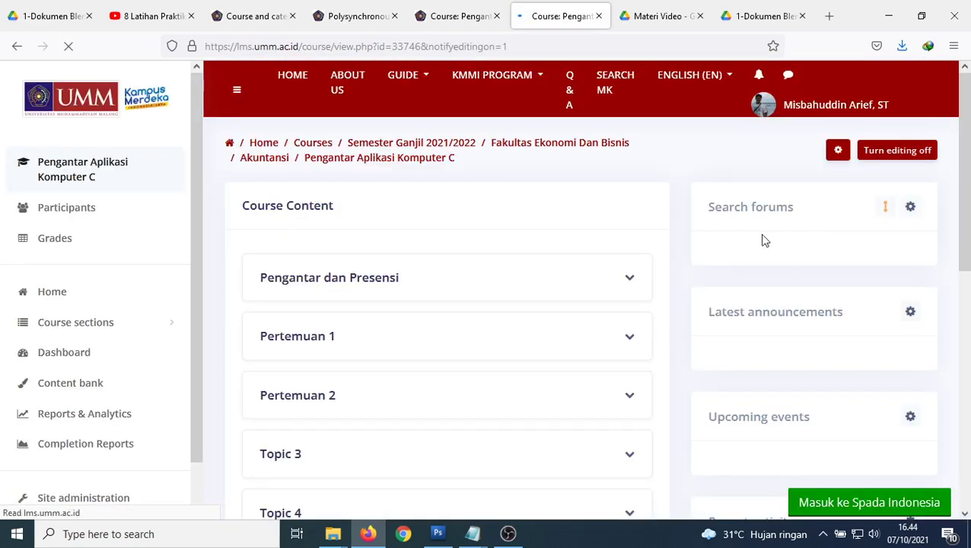
{"action": "scroll", "coordinate": [605, 277], "scroll_direction": "down", "scroll_amount": 3}
{"action": "left_click", "coordinate": [630, 312]}
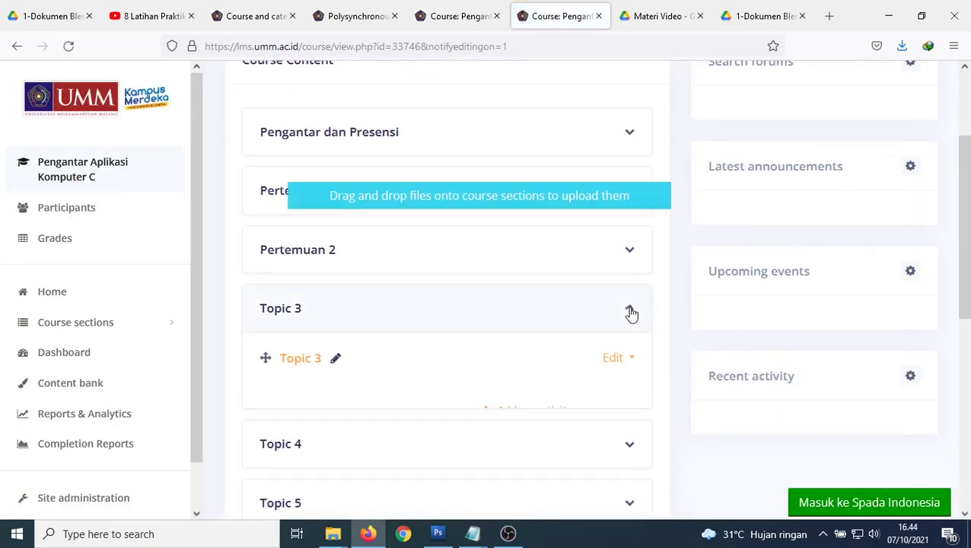
{"action": "left_click", "coordinate": [335, 361]}
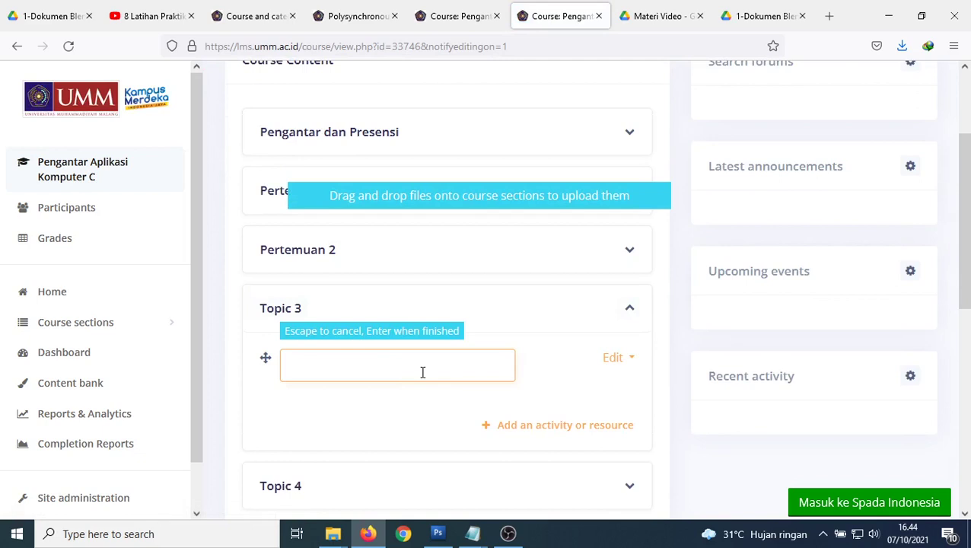
{"action": "type", "text": "Perte"}
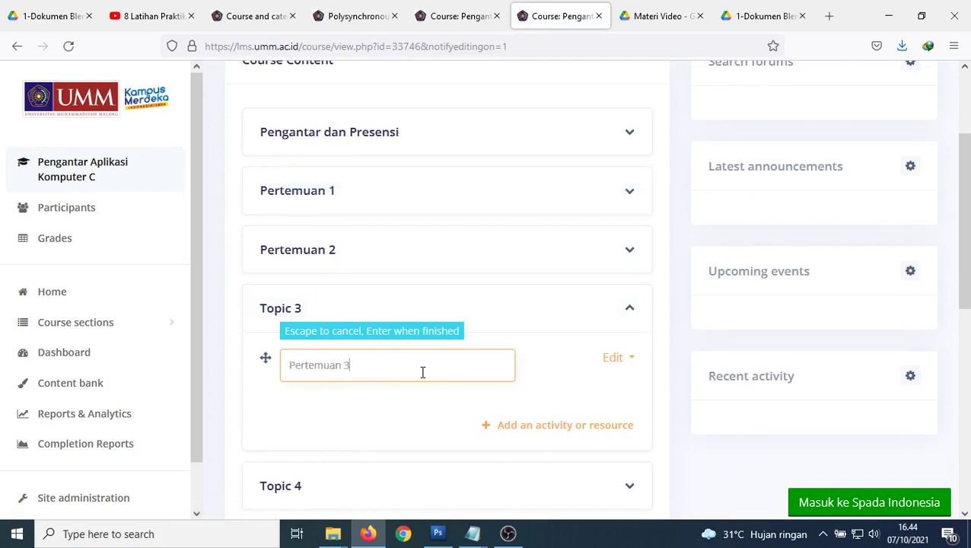
{"action": "type", "text": "muan 3"}
{"action": "key", "text": "Escape"}
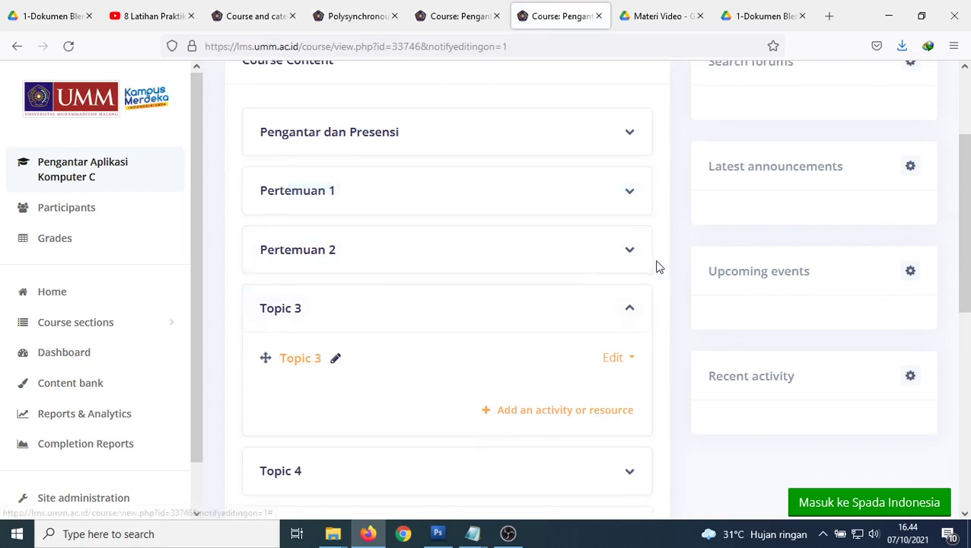
Rename the Topic 3 section as Pertemuan 3 and reload the course page.
{"action": "left_click", "coordinate": [337, 359]}
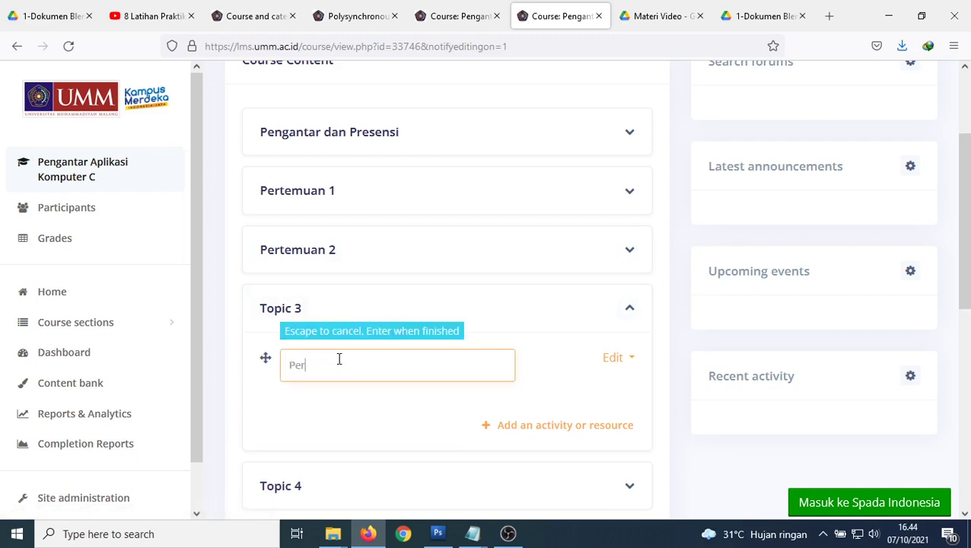
{"action": "key", "text": "Return"}
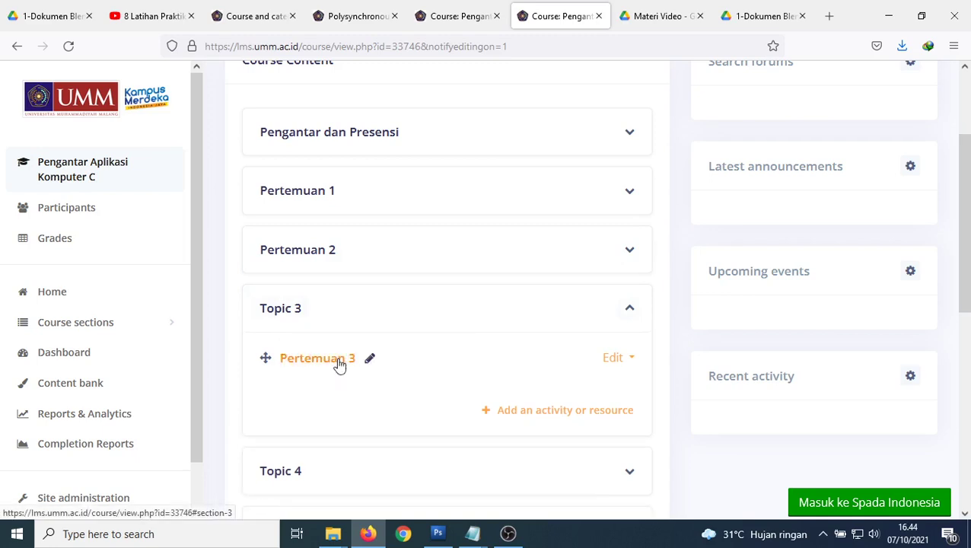
{"action": "left_click", "coordinate": [68, 45]}
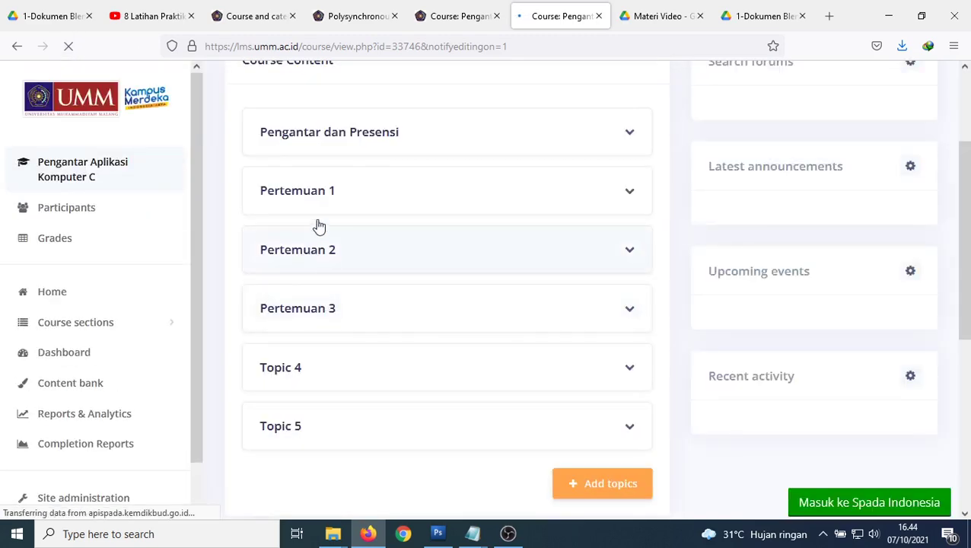
Look through the contents of the Pertemuan 1, Pertemuan 2 and Pertemuan 3 sections, leaving only the last two expanded.
{"action": "left_click", "coordinate": [269, 197]}
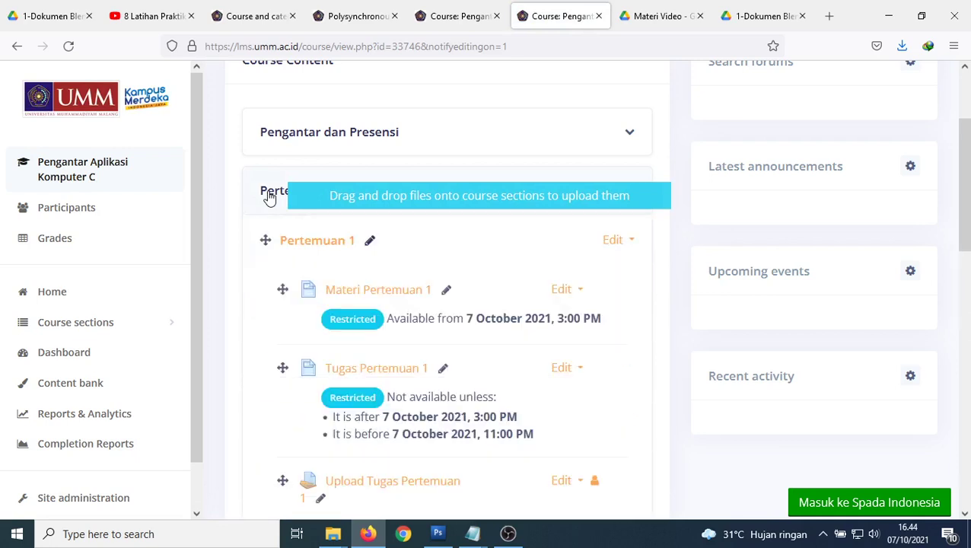
{"action": "left_click", "coordinate": [270, 197]}
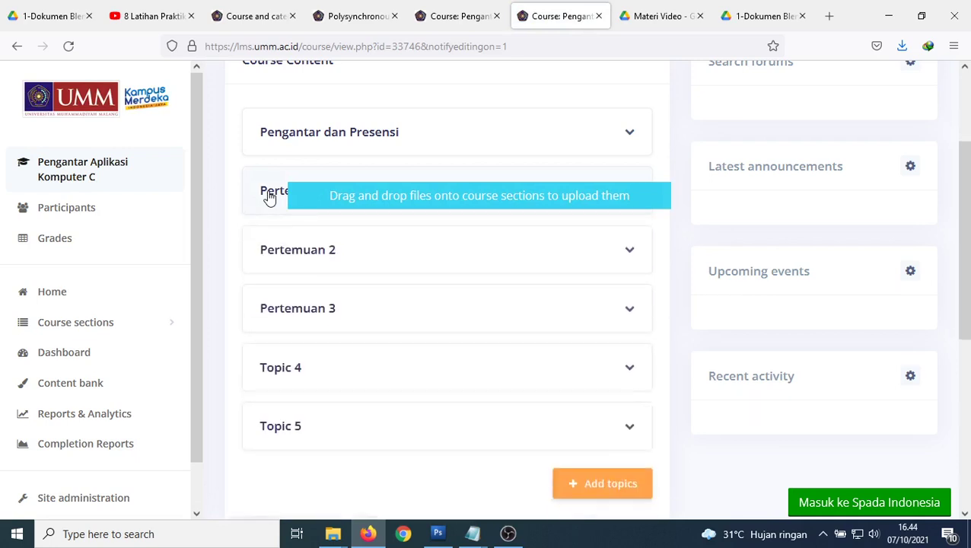
{"action": "left_click", "coordinate": [289, 255]}
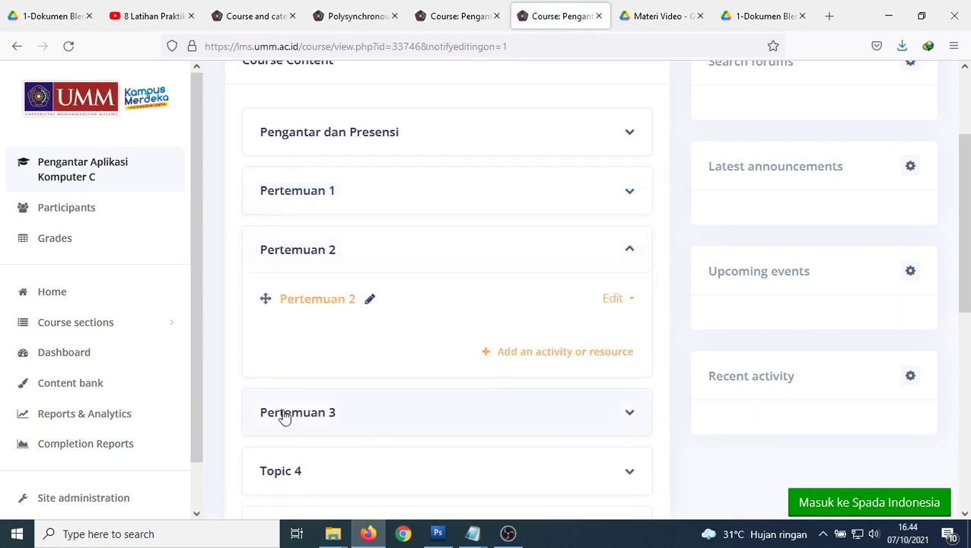
{"action": "left_click", "coordinate": [284, 417]}
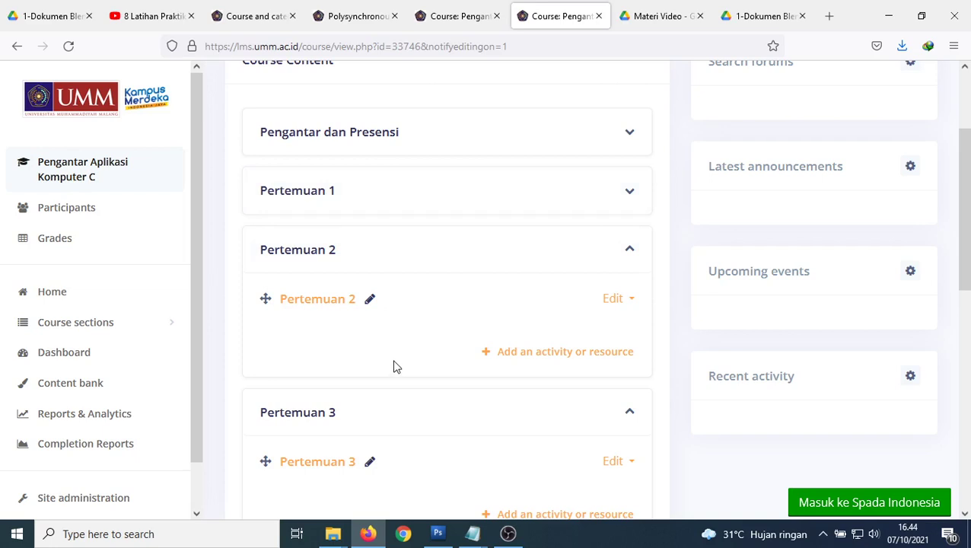
{"action": "scroll", "coordinate": [394, 367], "scroll_direction": "up", "scroll_amount": 2}
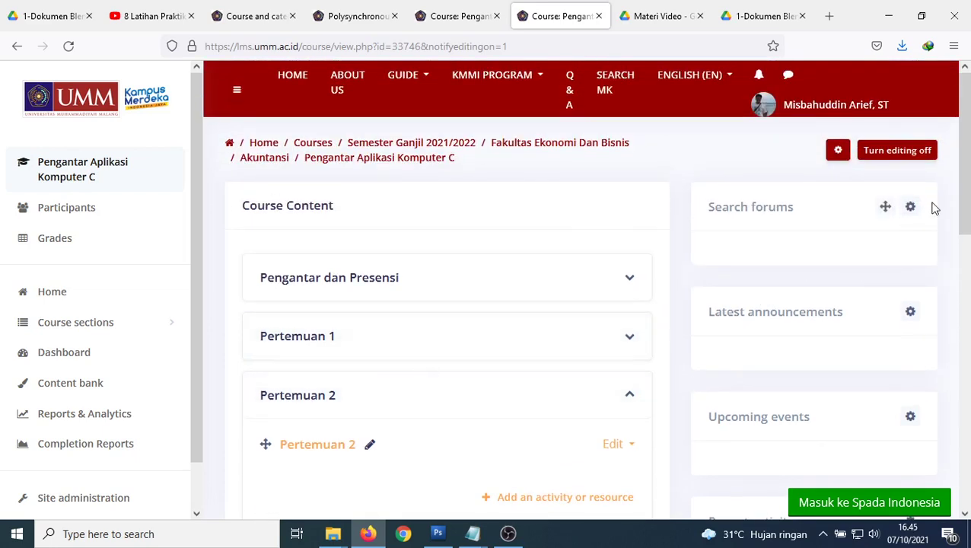
{"action": "scroll", "coordinate": [351, 386], "scroll_direction": "down", "scroll_amount": 2}
{"action": "scroll", "coordinate": [351, 386], "scroll_direction": "down", "scroll_amount": 2}
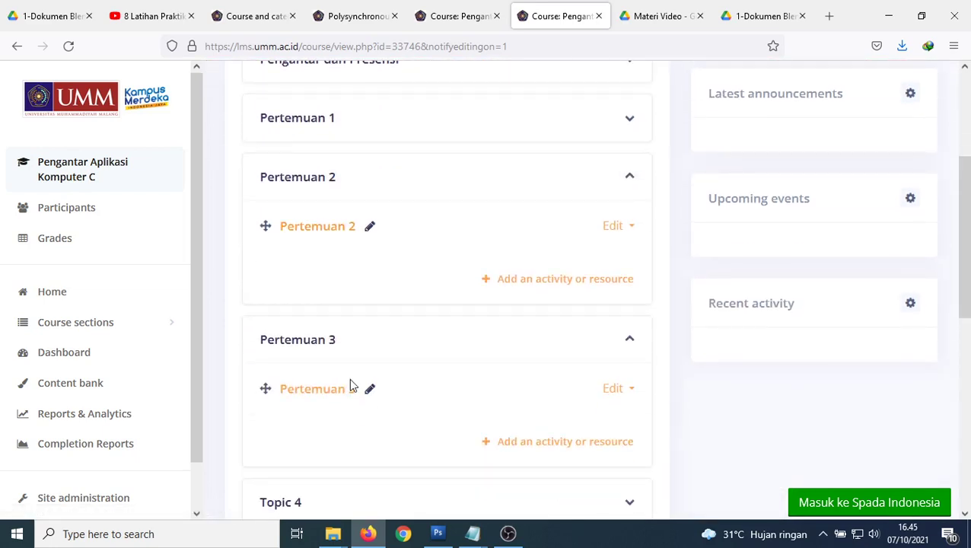
{"action": "scroll", "coordinate": [523, 384], "scroll_direction": "up", "scroll_amount": 4}
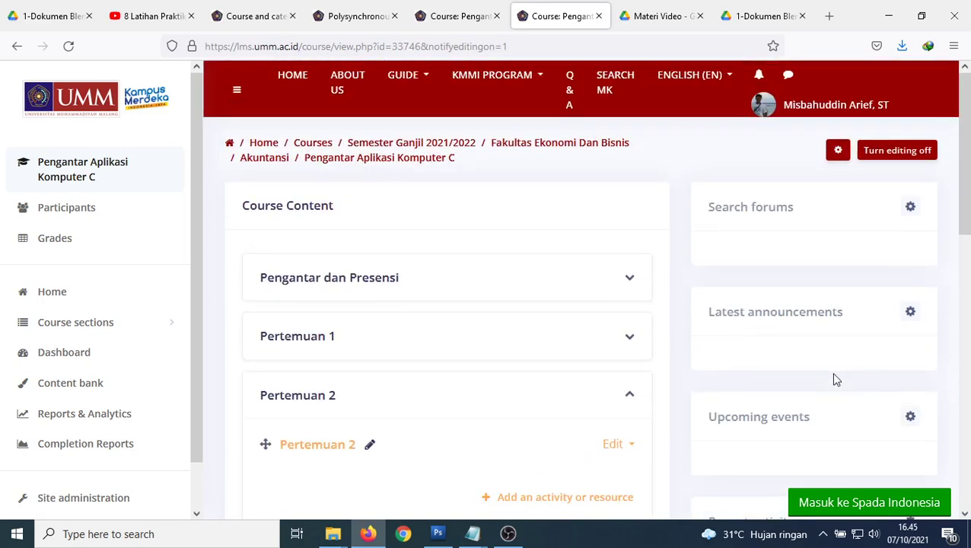
Start a course import into Pengantar Aplikasi Komputer C and search the source courses for "ksa".
{"action": "left_click", "coordinate": [838, 150]}
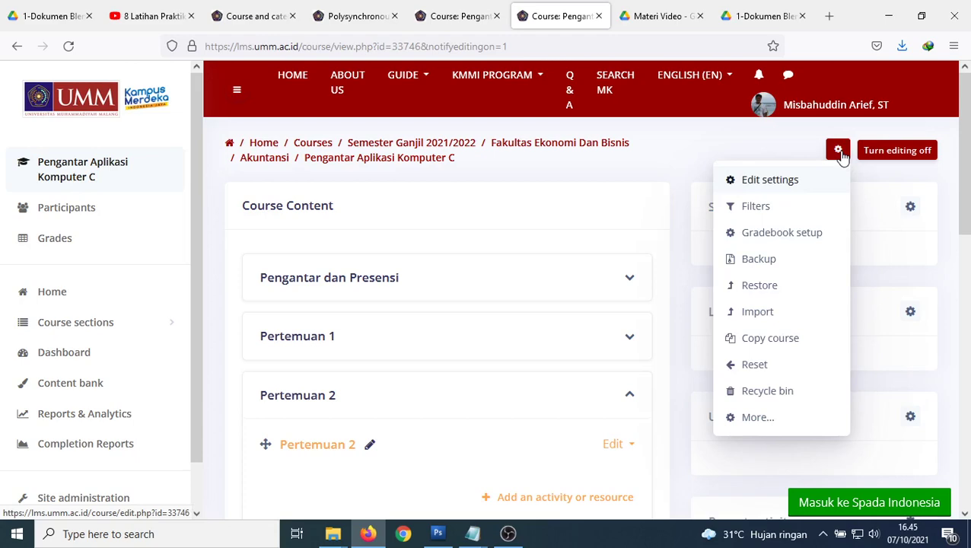
{"action": "left_click", "coordinate": [761, 312]}
{"action": "scroll", "coordinate": [563, 289], "scroll_direction": "down", "scroll_amount": 1}
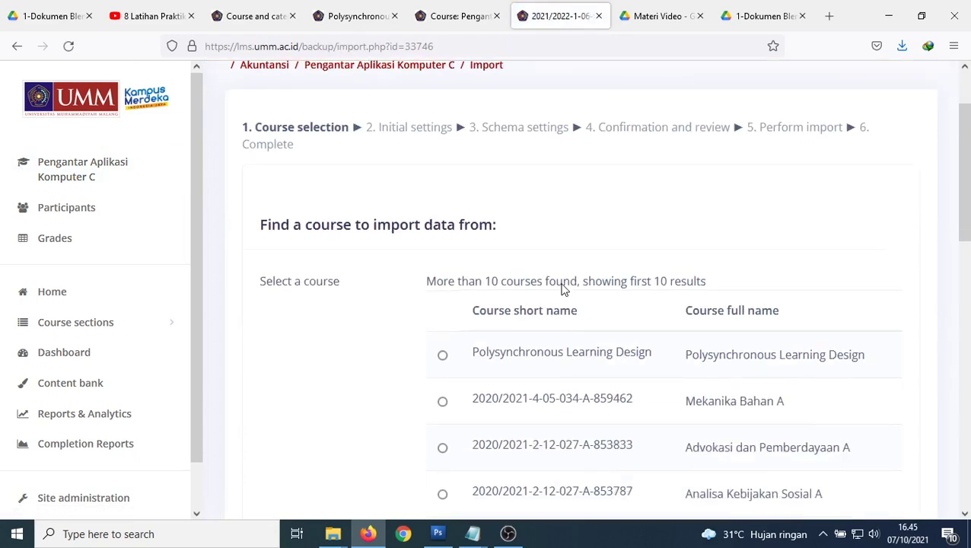
{"action": "scroll", "coordinate": [563, 289], "scroll_direction": "down", "scroll_amount": 7}
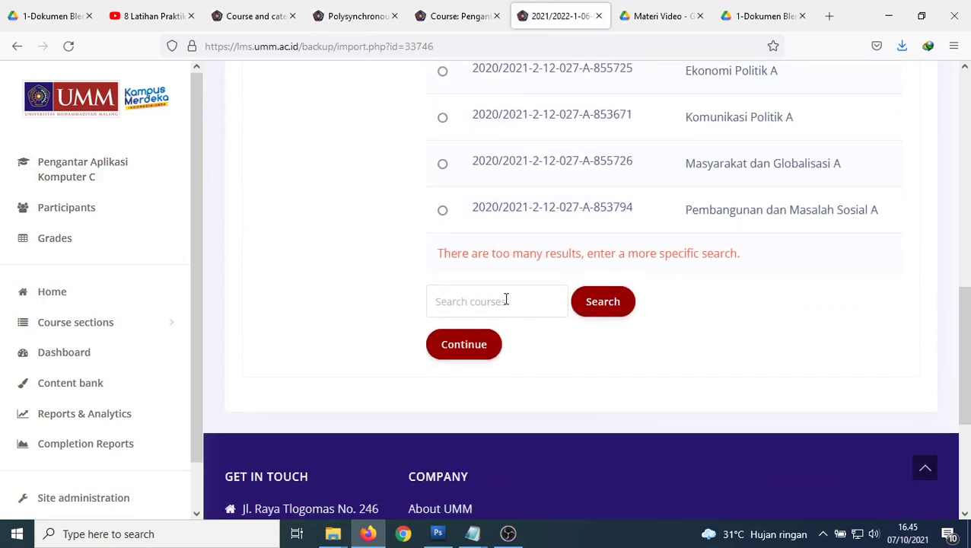
{"action": "left_click", "coordinate": [506, 301]}
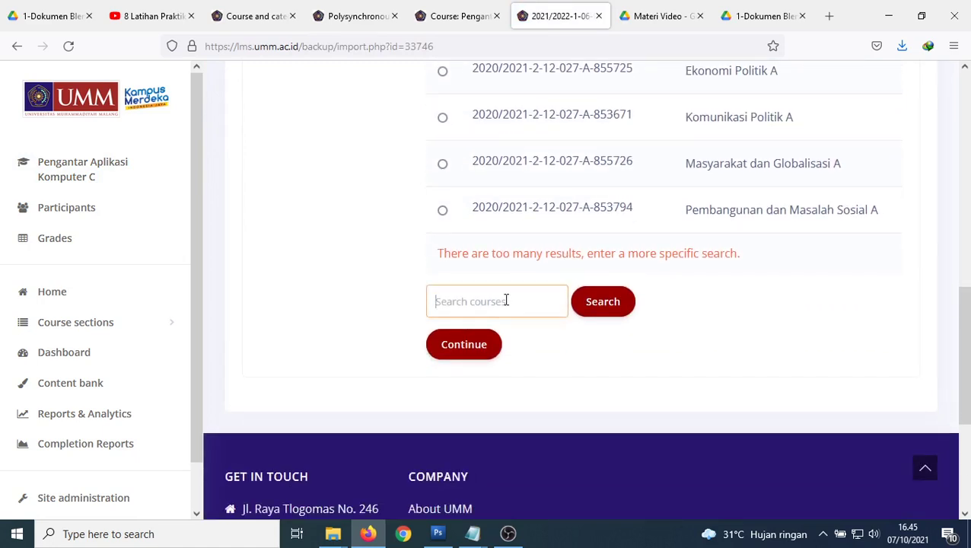
{"action": "type", "text": "ksa"}
{"action": "left_click", "coordinate": [594, 310]}
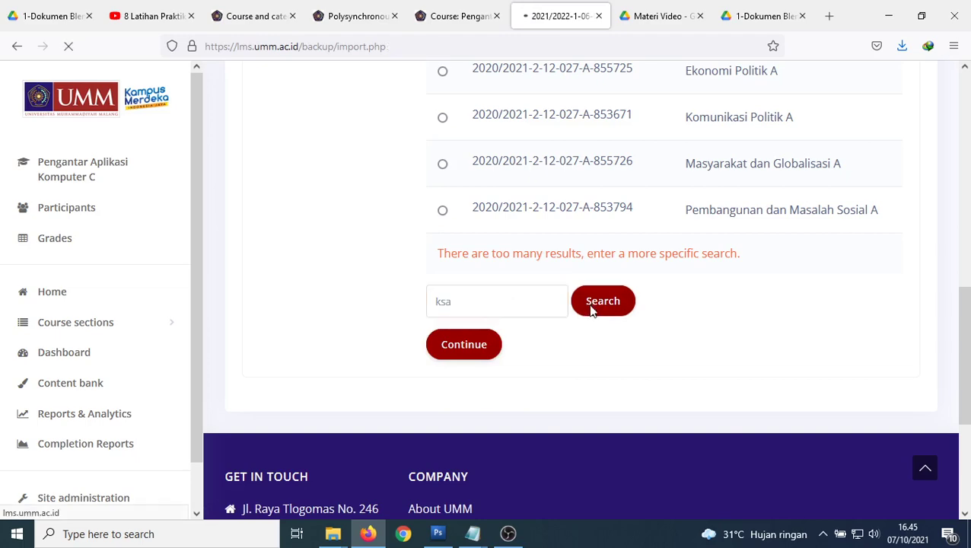
Choose Aplikasi Komputer (KSA) as the course to import from and continue to the initial settings.
{"action": "scroll", "coordinate": [565, 373], "scroll_direction": "down", "scroll_amount": 1}
{"action": "left_click", "coordinate": [509, 368]}
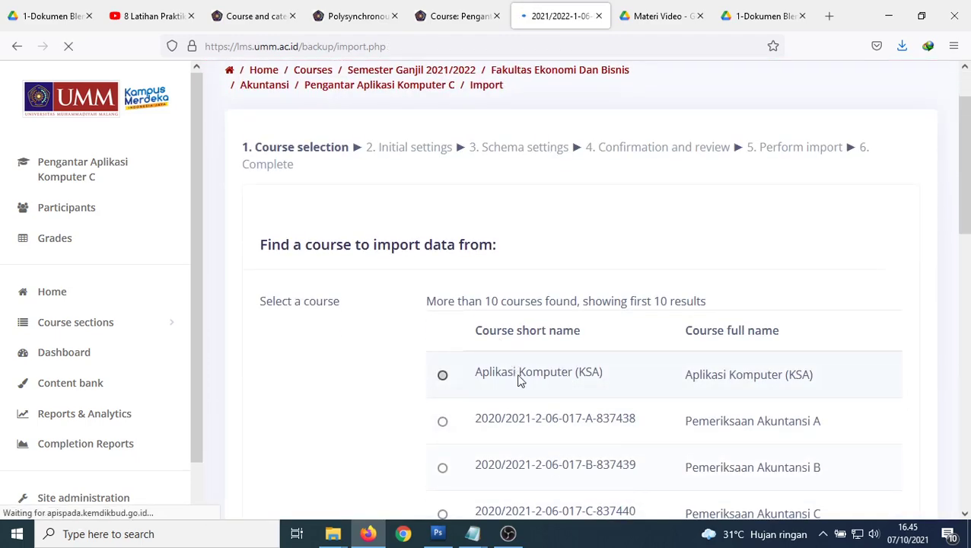
{"action": "scroll", "coordinate": [620, 347], "scroll_direction": "down", "scroll_amount": 5}
{"action": "scroll", "coordinate": [616, 351], "scroll_direction": "down", "scroll_amount": 4}
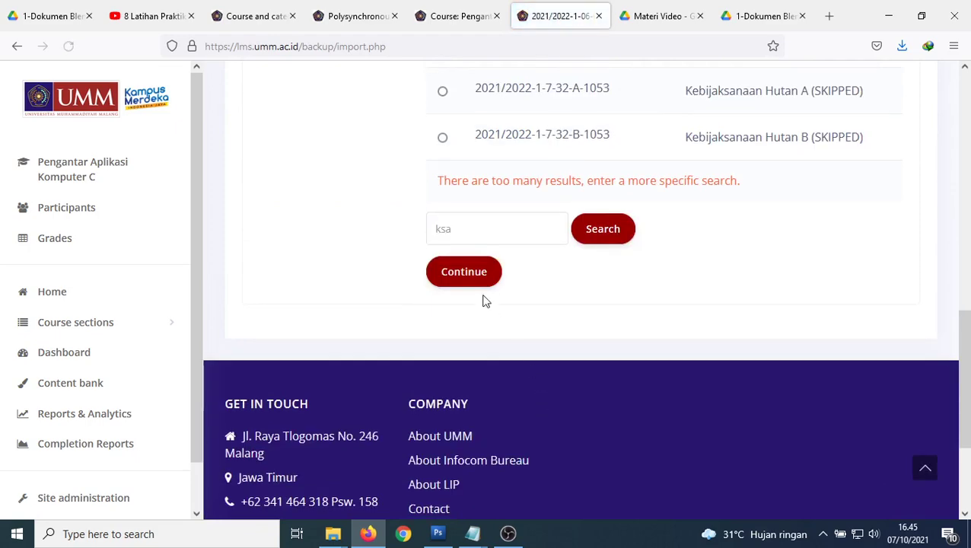
{"action": "scroll", "coordinate": [513, 241], "scroll_direction": "up", "scroll_amount": 10}
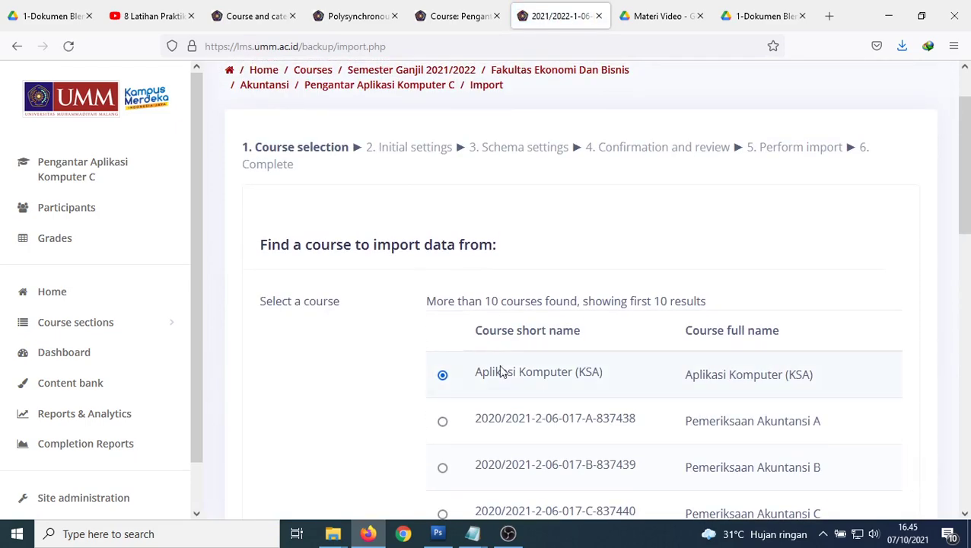
{"action": "scroll", "coordinate": [519, 462], "scroll_direction": "down", "scroll_amount": 10}
{"action": "scroll", "coordinate": [449, 437], "scroll_direction": "up", "scroll_amount": 2}
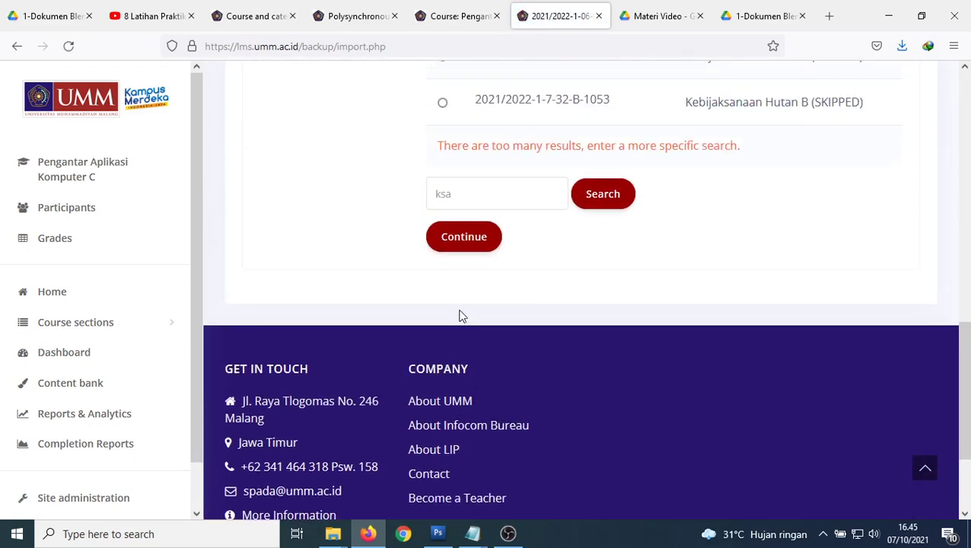
{"action": "left_click", "coordinate": [463, 238]}
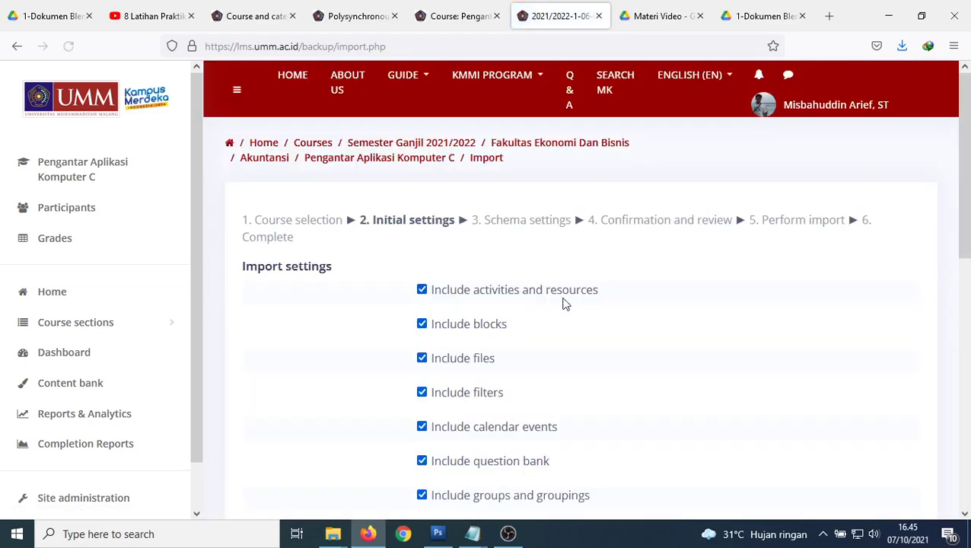
Exclude the question bank from the import settings and proceed to the schema settings.
{"action": "scroll", "coordinate": [620, 348], "scroll_direction": "down", "scroll_amount": 5}
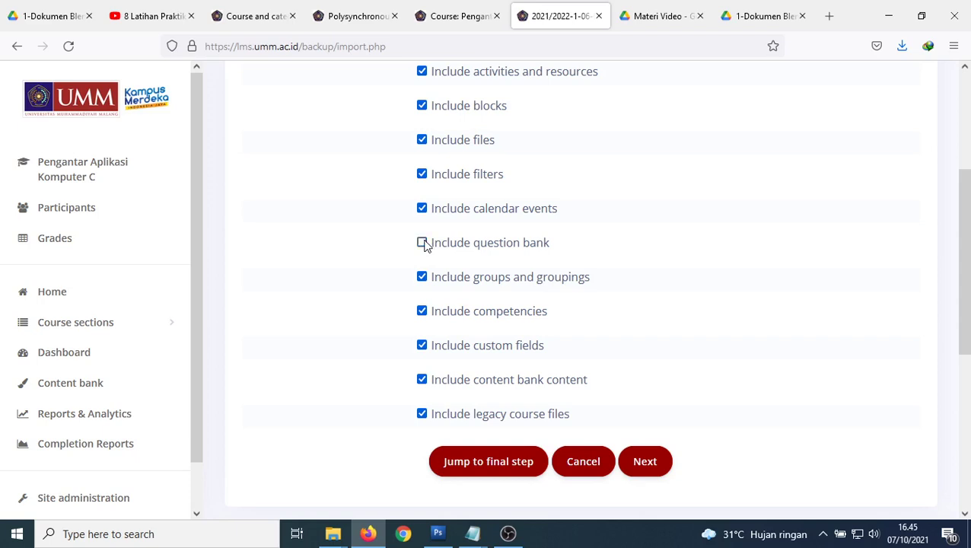
{"action": "scroll", "coordinate": [775, 289], "scroll_direction": "up", "scroll_amount": 2}
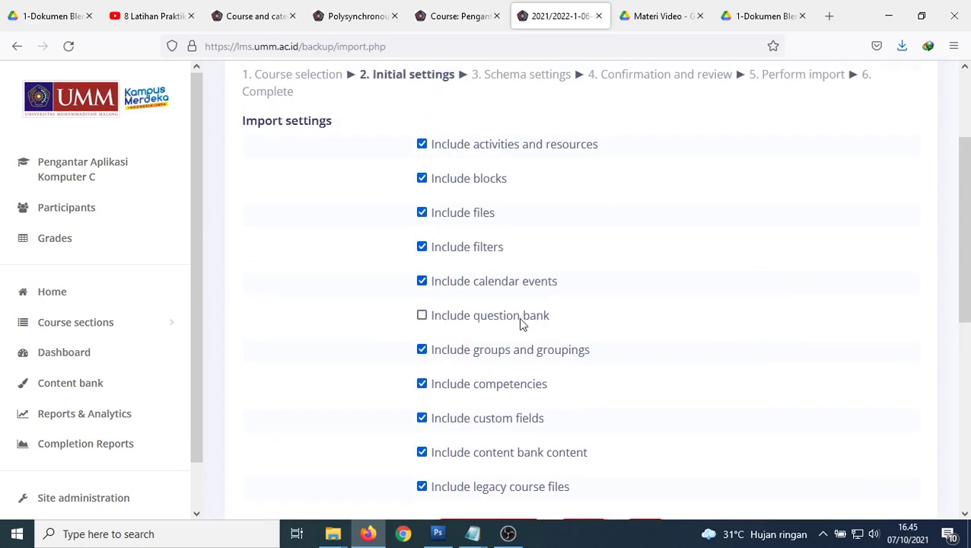
{"action": "scroll", "coordinate": [518, 312], "scroll_direction": "up", "scroll_amount": 2}
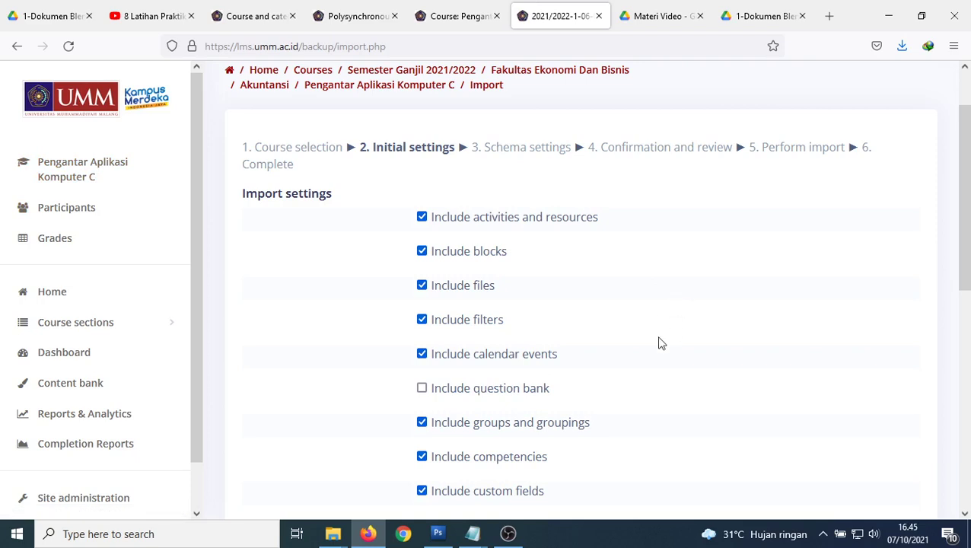
{"action": "scroll", "coordinate": [639, 349], "scroll_direction": "down", "scroll_amount": 2}
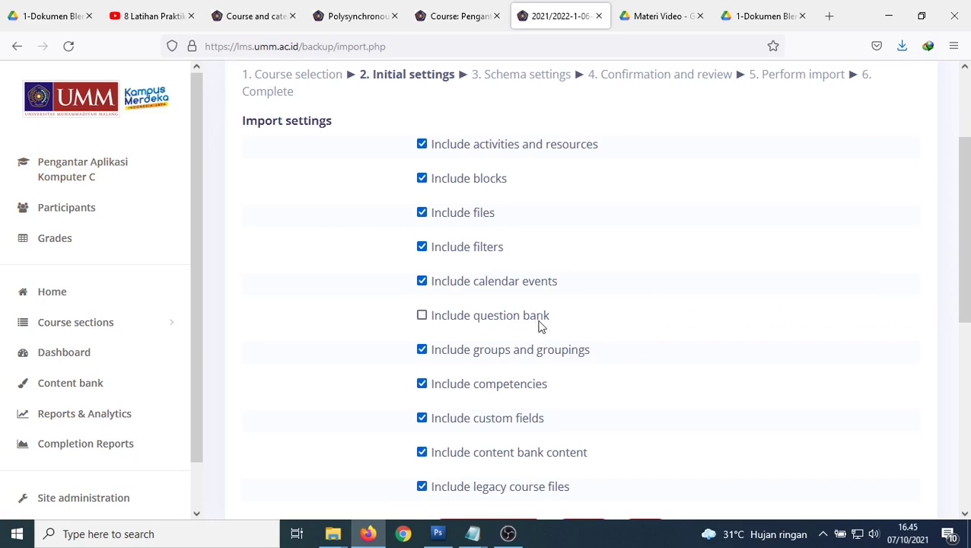
{"action": "scroll", "coordinate": [601, 325], "scroll_direction": "down", "scroll_amount": 8}
{"action": "left_click", "coordinate": [649, 244]}
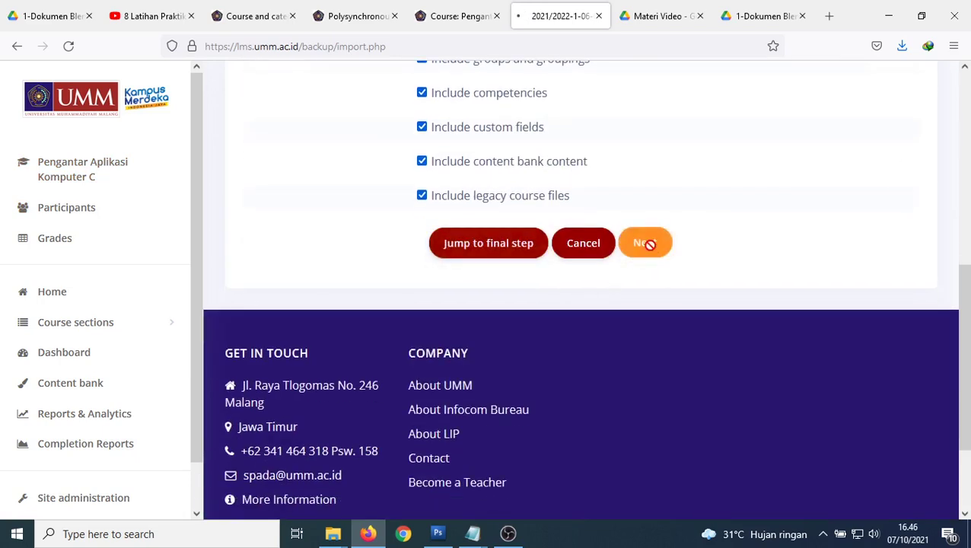
Review the sections and activities offered for import and deselect all of them in the schema settings.
{"action": "scroll", "coordinate": [611, 326], "scroll_direction": "down", "scroll_amount": 6}
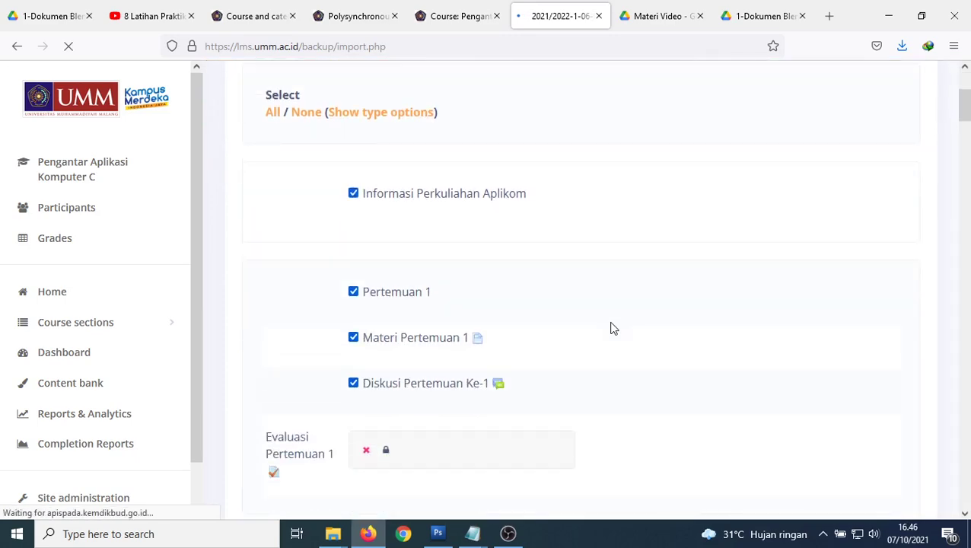
{"action": "scroll", "coordinate": [613, 328], "scroll_direction": "down", "scroll_amount": 4}
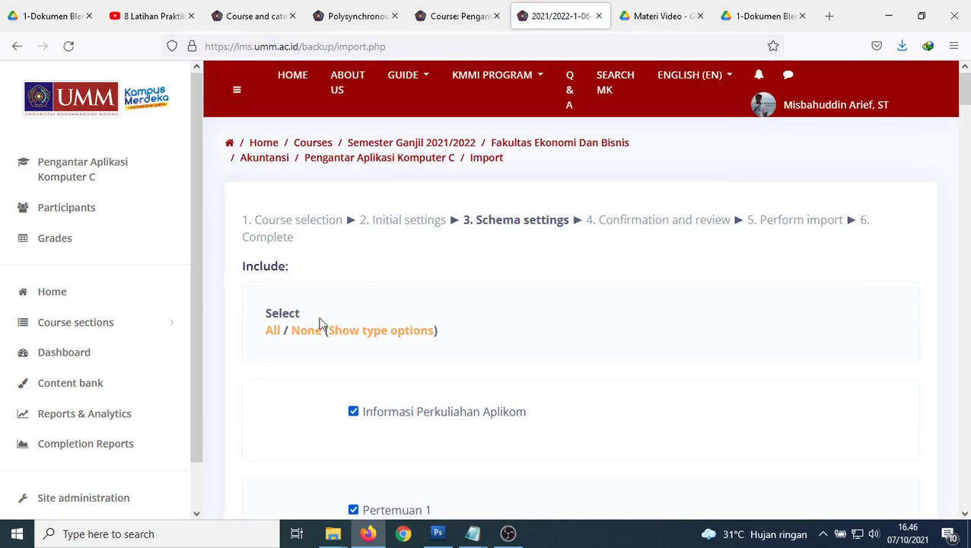
{"action": "scroll", "coordinate": [373, 414], "scroll_direction": "down", "scroll_amount": 7}
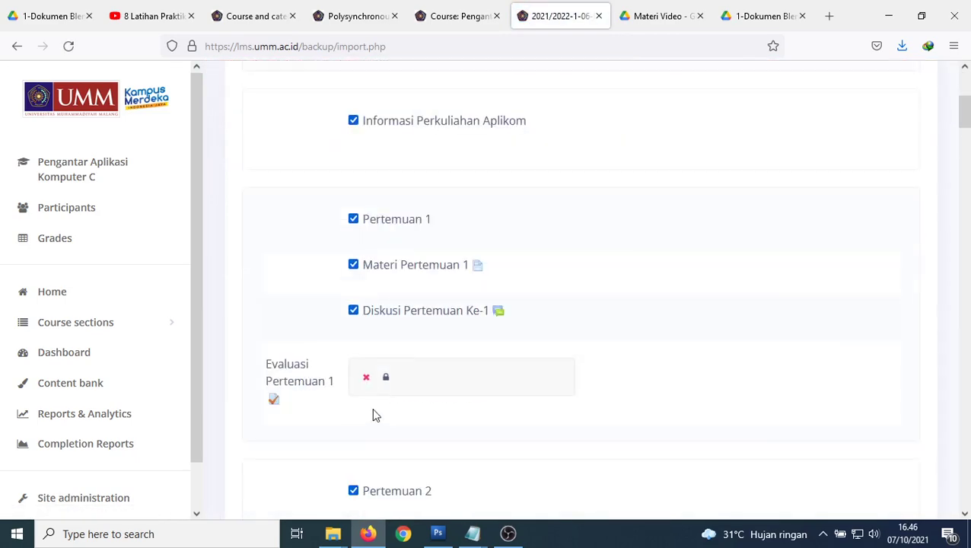
{"action": "scroll", "coordinate": [340, 161], "scroll_direction": "up", "scroll_amount": 2}
{"action": "left_click", "coordinate": [305, 112]}
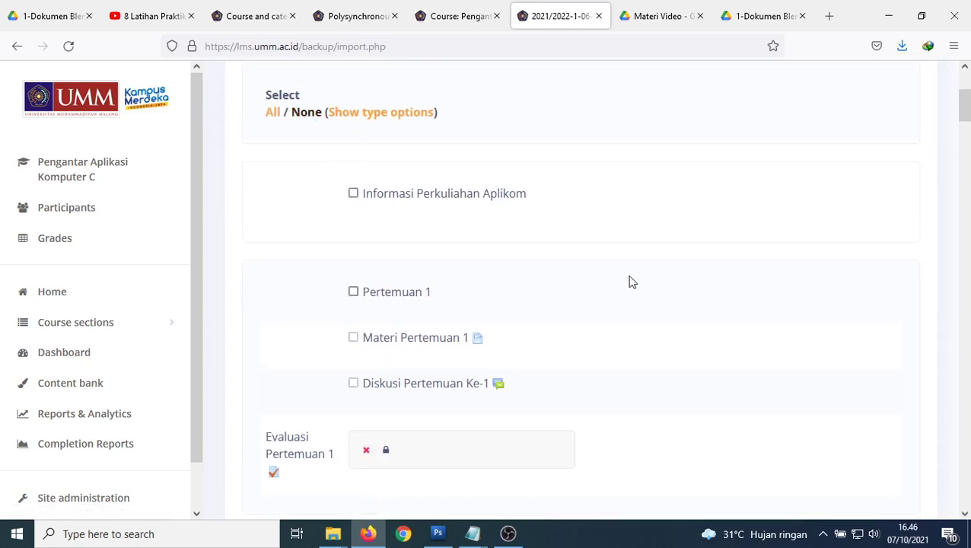
{"action": "scroll", "coordinate": [630, 280], "scroll_direction": "down", "scroll_amount": 6}
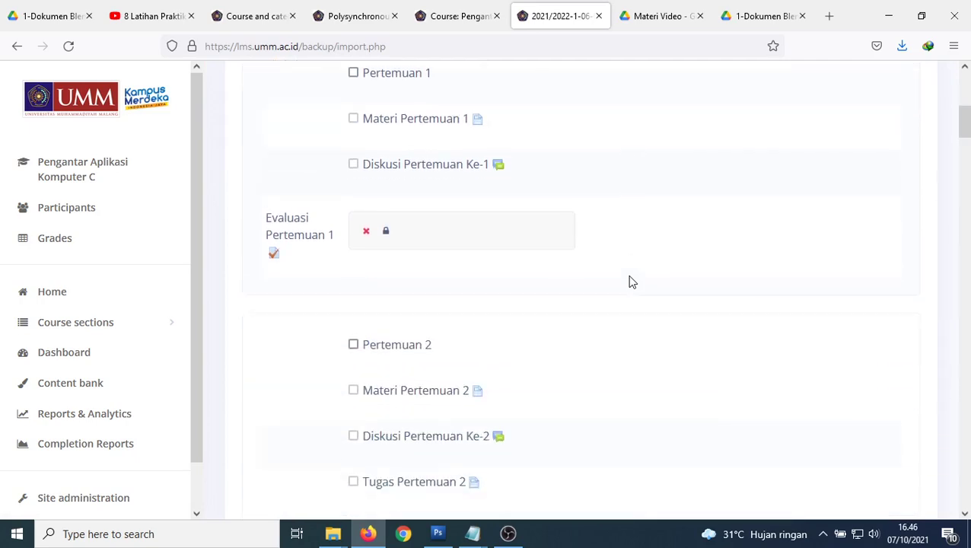
Include the Pertemuan 2 section with its Materi, Diskusi, Tugas and Upload Tugas Praktik activities in the import.
{"action": "left_click", "coordinate": [353, 273]}
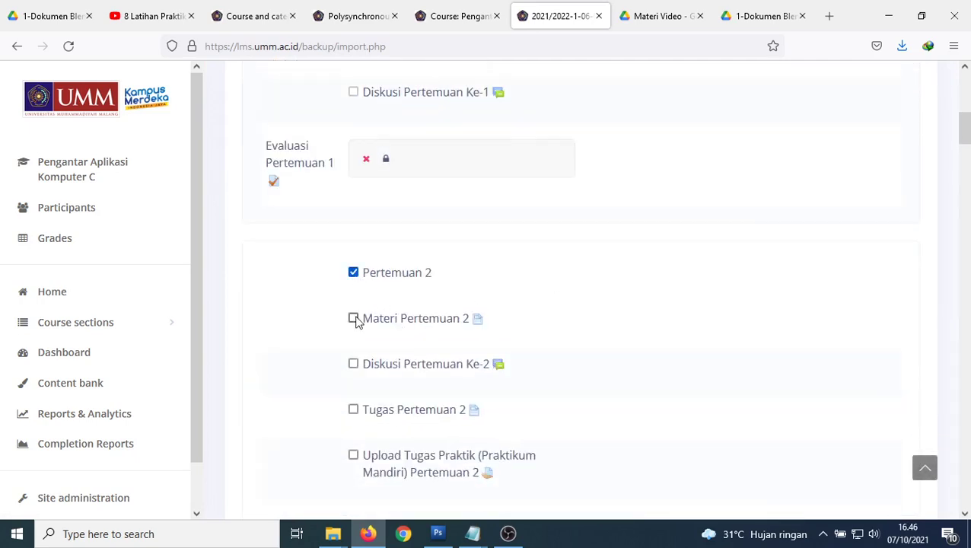
{"action": "left_click", "coordinate": [353, 318]}
{"action": "left_click", "coordinate": [353, 363]}
{"action": "left_click", "coordinate": [353, 410]}
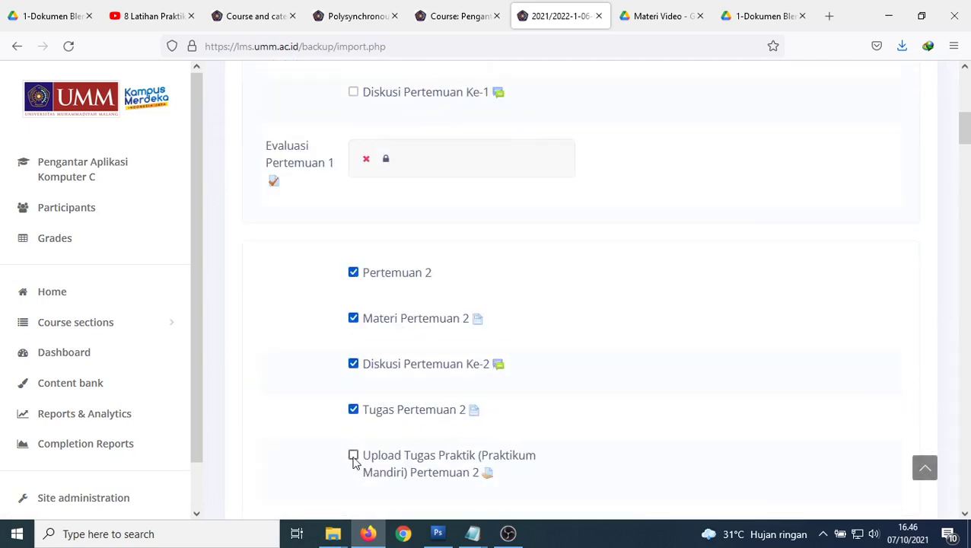
{"action": "left_click", "coordinate": [353, 455]}
Include the Pertemuan 3 section with its Materi, Diskusi, Tugas and Tugas Praktik activities in the import.
{"action": "scroll", "coordinate": [742, 388], "scroll_direction": "down", "scroll_amount": 5}
{"action": "scroll", "coordinate": [681, 382], "scroll_direction": "down", "scroll_amount": 2}
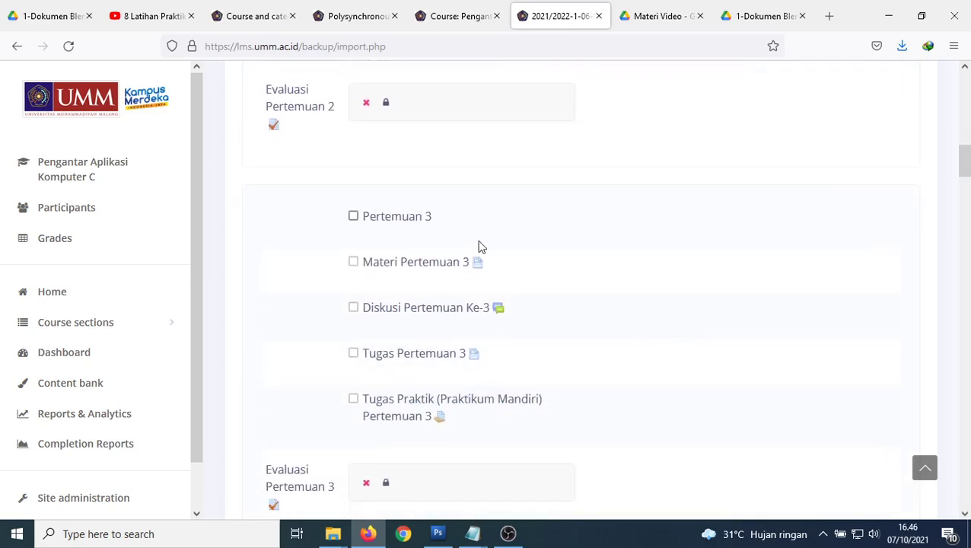
{"action": "left_click", "coordinate": [353, 217]}
{"action": "left_click", "coordinate": [353, 263]}
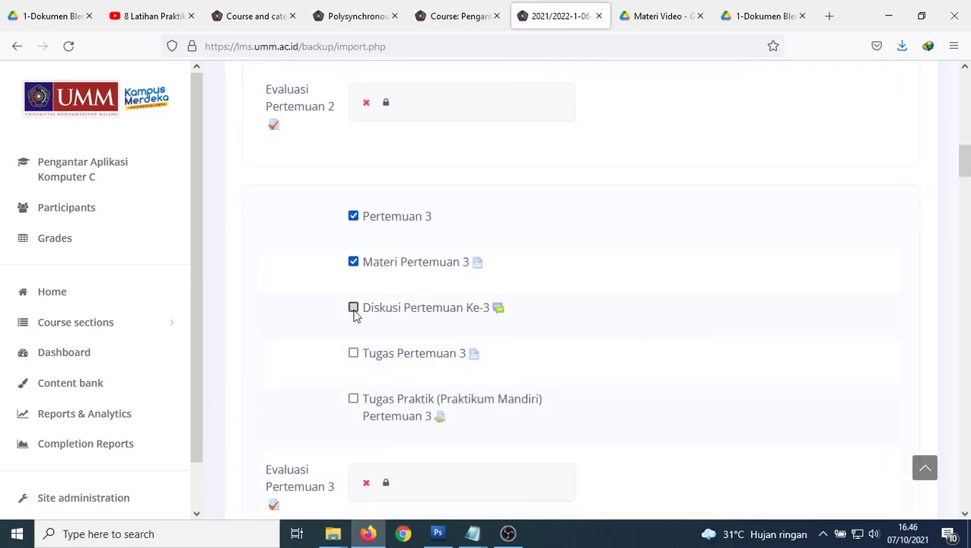
{"action": "left_click", "coordinate": [353, 309]}
{"action": "left_click", "coordinate": [353, 354]}
{"action": "left_click", "coordinate": [354, 399]}
Check the selections for Pertemuan 2 and 3 and proceed to the import's confirmation and review.
{"action": "scroll", "coordinate": [634, 384], "scroll_direction": "up", "scroll_amount": 4}
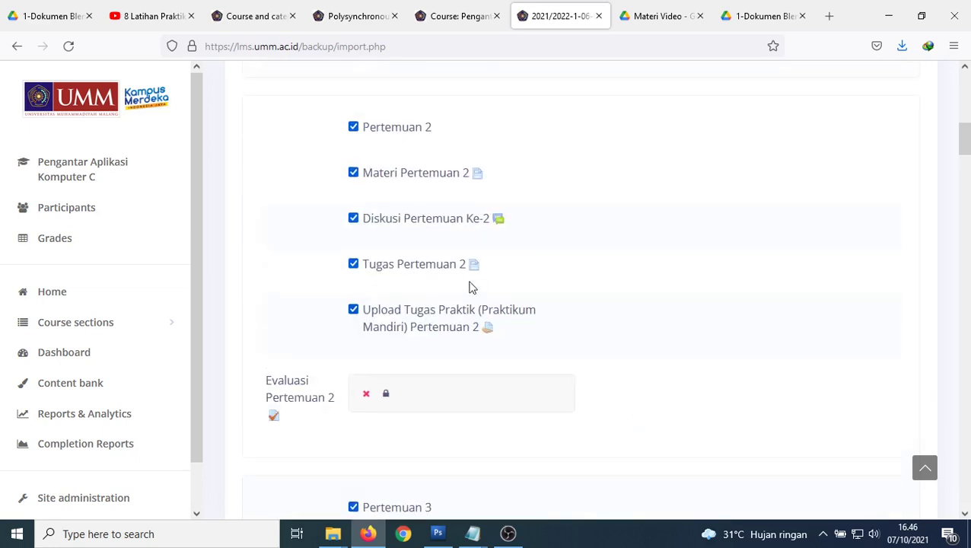
{"action": "scroll", "coordinate": [471, 287], "scroll_direction": "down", "scroll_amount": 3}
{"action": "scroll", "coordinate": [471, 288], "scroll_direction": "down", "scroll_amount": 6}
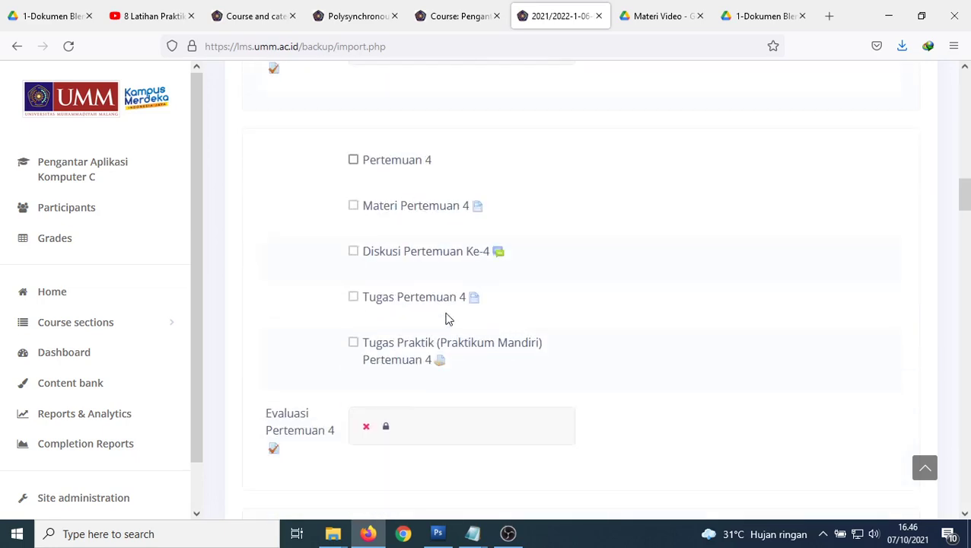
{"action": "scroll", "coordinate": [447, 318], "scroll_direction": "up", "scroll_amount": 10}
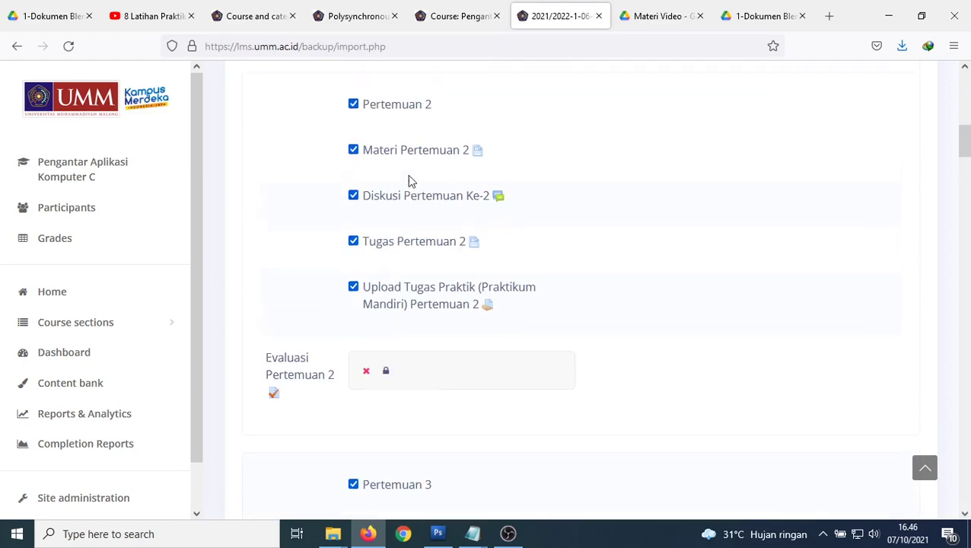
{"action": "scroll", "coordinate": [426, 343], "scroll_direction": "down", "scroll_amount": 4}
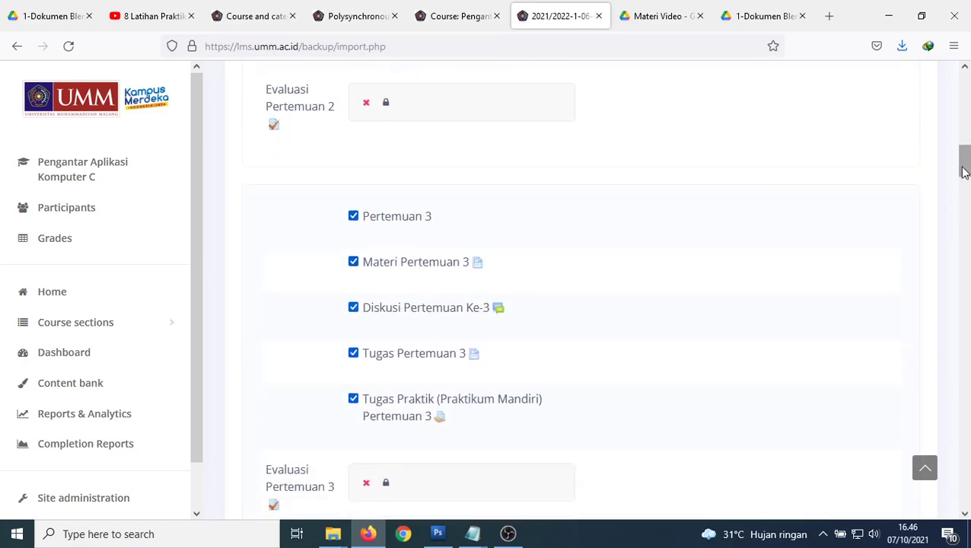
{"action": "left_click_drag", "start_coordinate": [964, 162], "coordinate": [966, 475]}
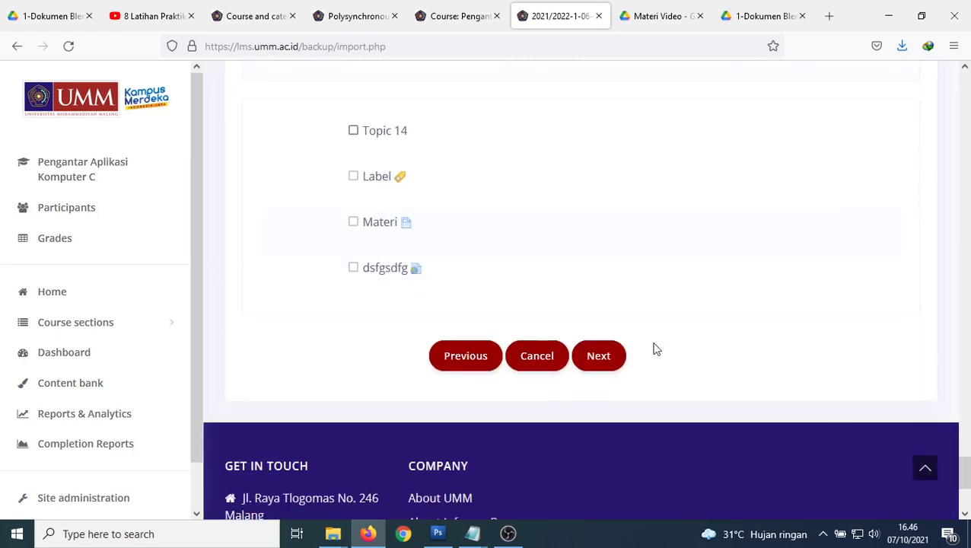
{"action": "left_click", "coordinate": [601, 357]}
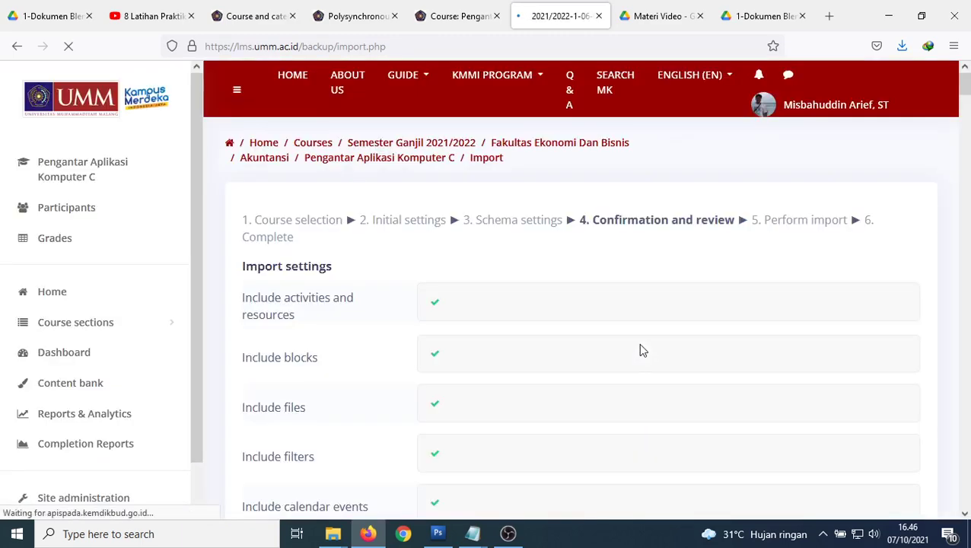
Perform the import and return to the Pengantar Aplikasi Komputer C course page.
{"action": "left_click_drag", "start_coordinate": [963, 89], "coordinate": [964, 494]}
{"action": "scroll", "coordinate": [721, 302], "scroll_direction": "up", "scroll_amount": 2}
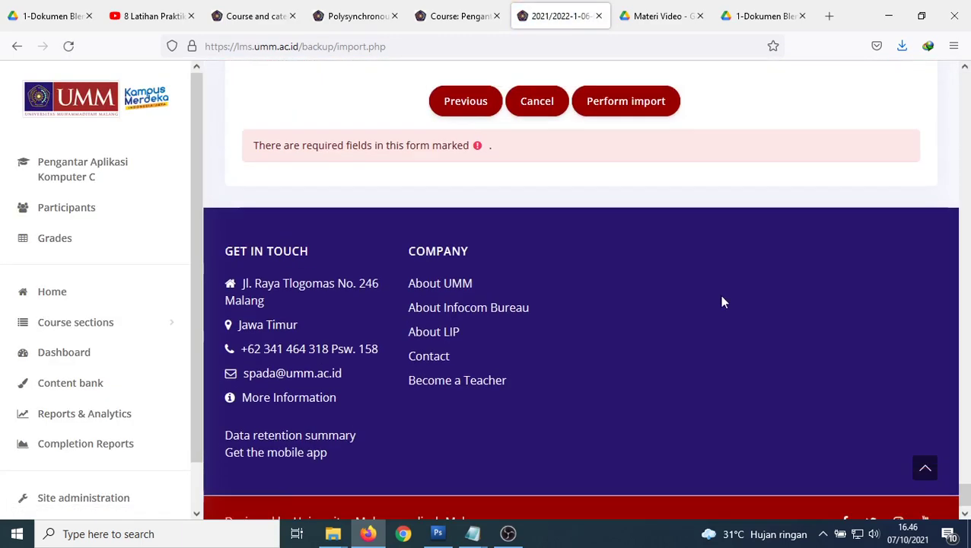
{"action": "left_click", "coordinate": [647, 223]}
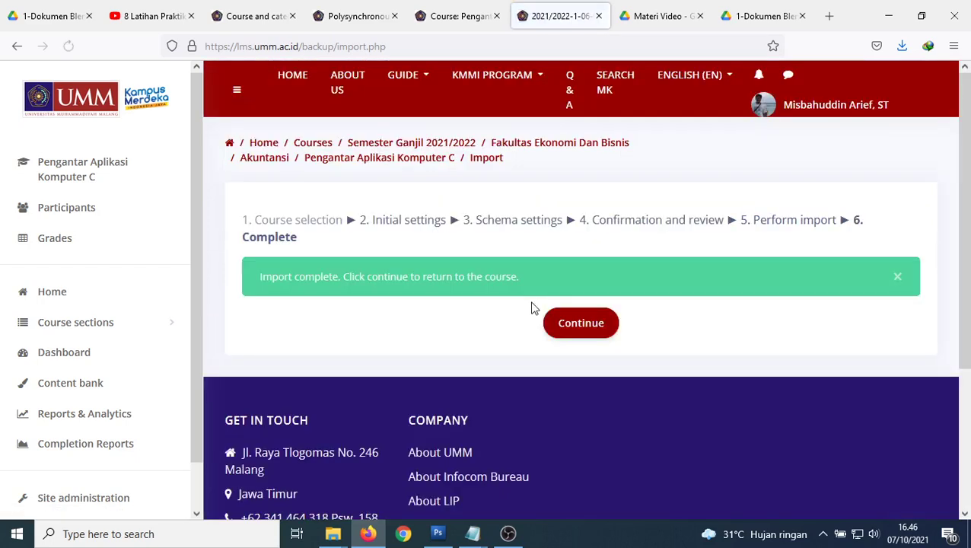
{"action": "left_click", "coordinate": [596, 329]}
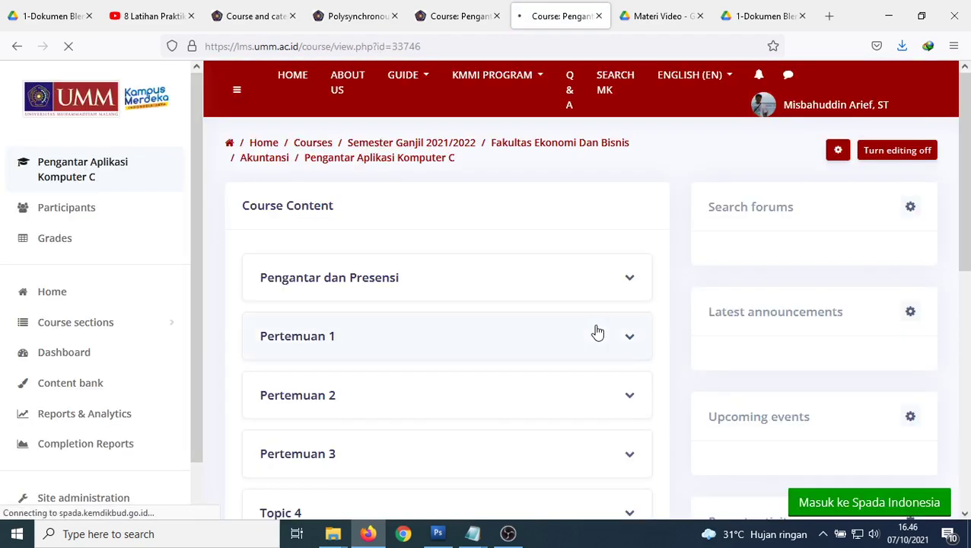
Examine the contents of the Pengantar dan Presensi, Pertemuan 1 and Pertemuan 2 sections after the import.
{"action": "scroll", "coordinate": [598, 330], "scroll_direction": "down", "scroll_amount": 3}
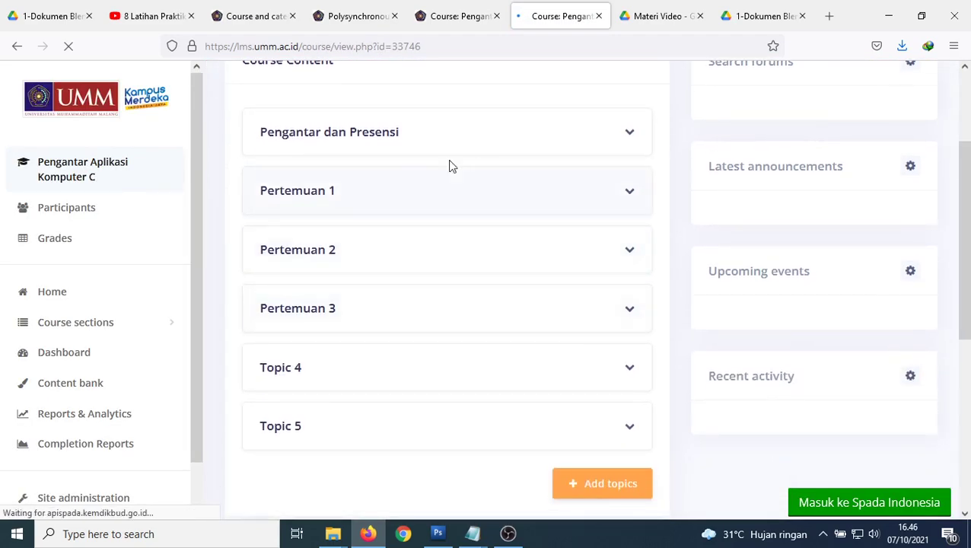
{"action": "left_click", "coordinate": [313, 139]}
{"action": "left_click", "coordinate": [312, 137]}
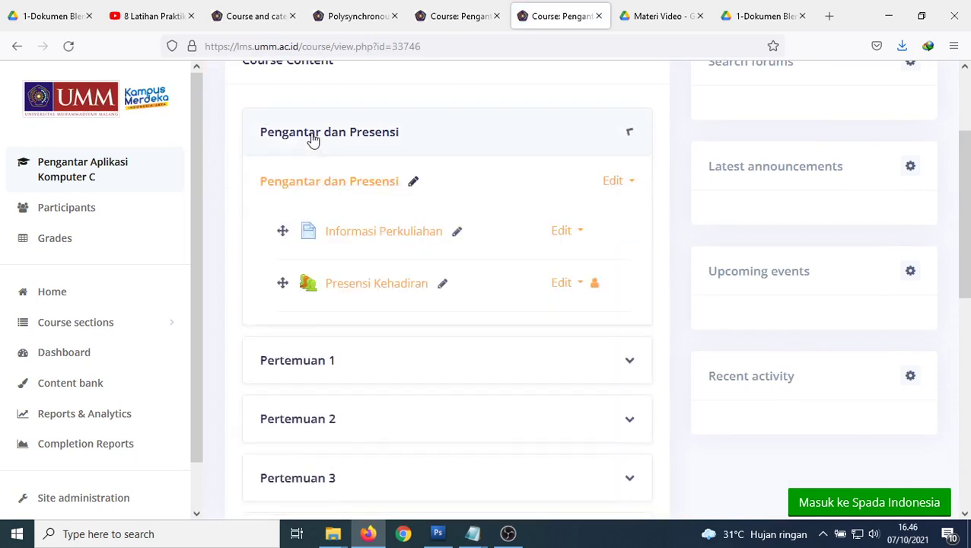
{"action": "left_click", "coordinate": [307, 200]}
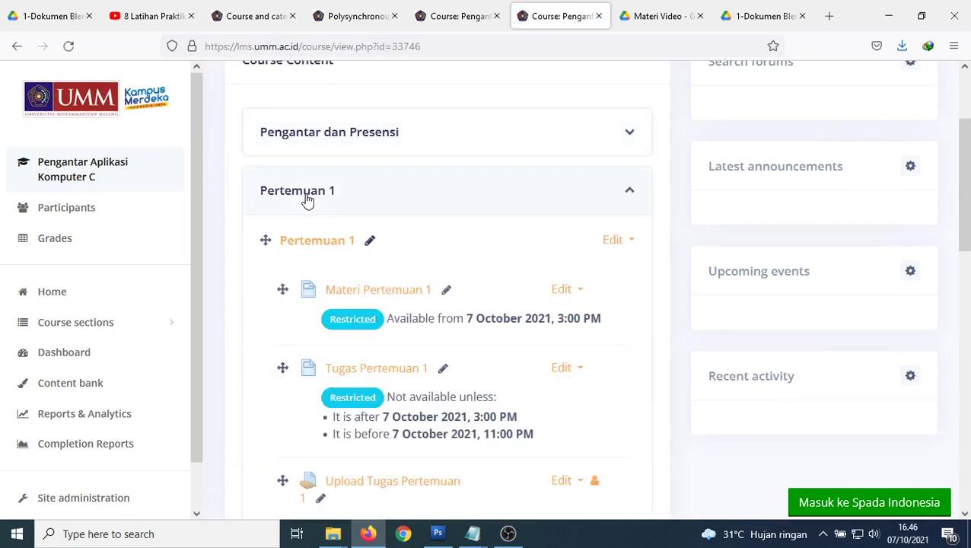
{"action": "scroll", "coordinate": [575, 276], "scroll_direction": "down", "scroll_amount": 2}
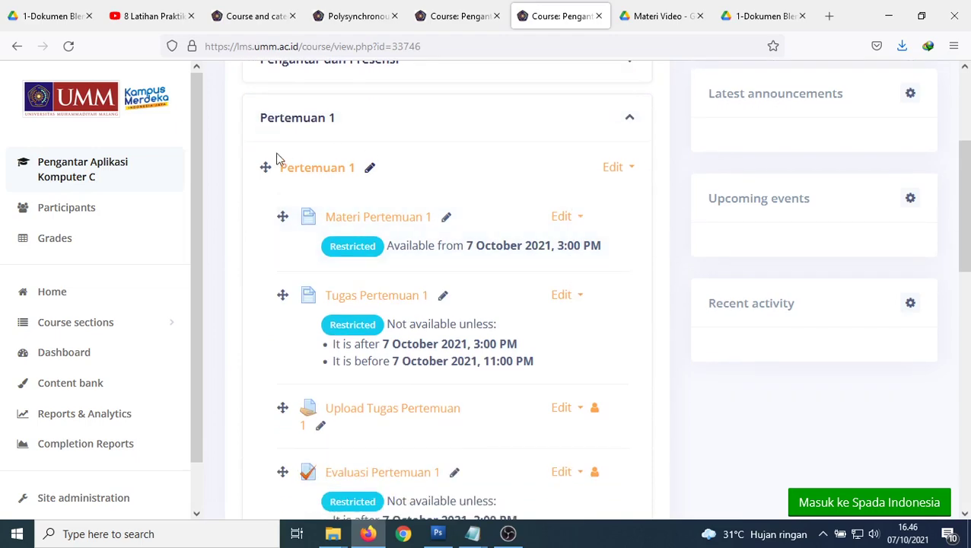
{"action": "left_click", "coordinate": [302, 121]}
{"action": "scroll", "coordinate": [470, 185], "scroll_direction": "down", "scroll_amount": 2}
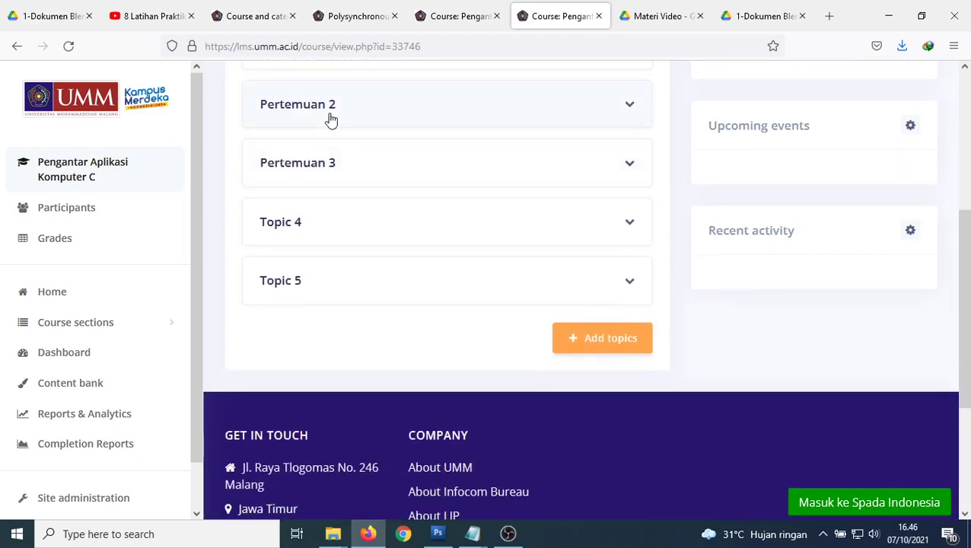
{"action": "left_click", "coordinate": [303, 104]}
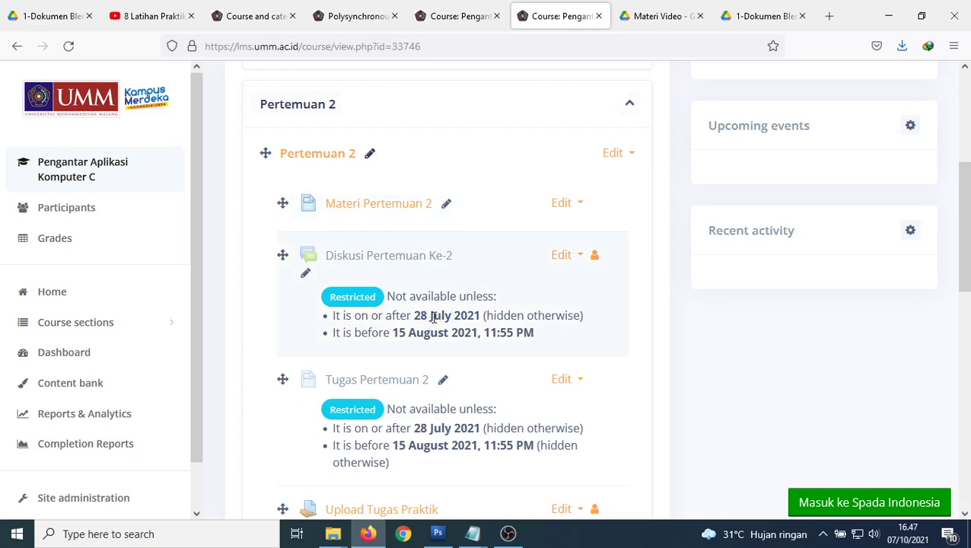
{"action": "scroll", "coordinate": [434, 318], "scroll_direction": "down", "scroll_amount": 5}
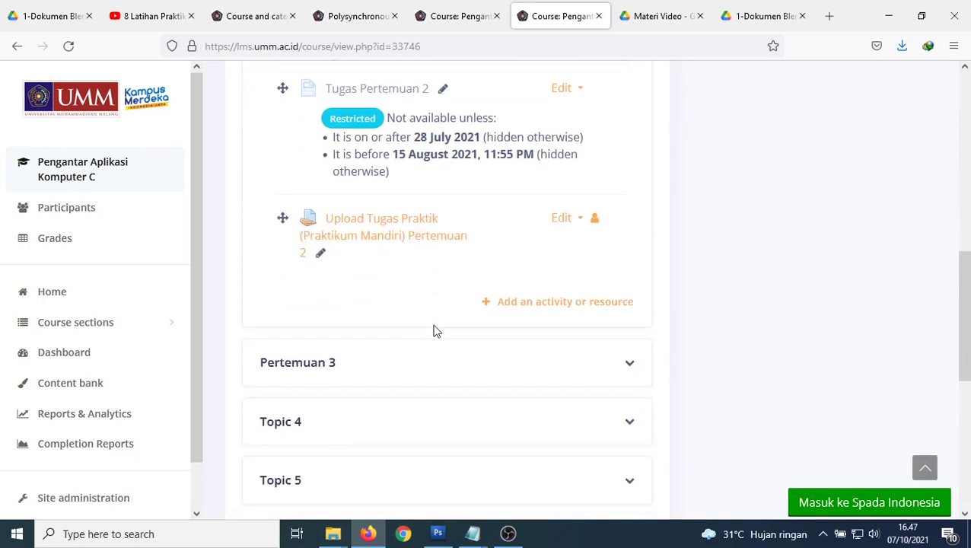
Examine the activities in the Pertemuan 3 section and check the contents of Topic 4.
{"action": "left_click", "coordinate": [307, 293]}
{"action": "scroll", "coordinate": [468, 309], "scroll_direction": "down", "scroll_amount": 2}
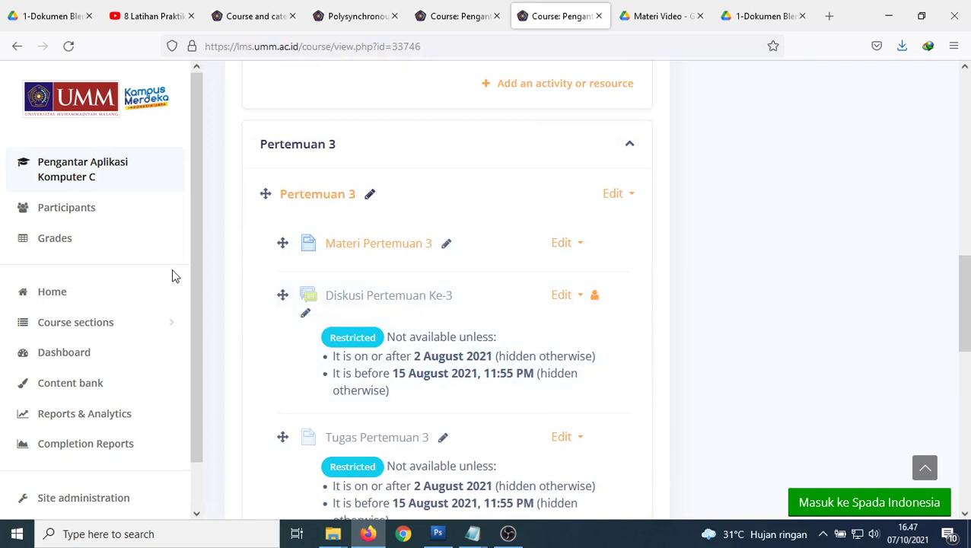
{"action": "scroll", "coordinate": [394, 335], "scroll_direction": "down", "scroll_amount": 2}
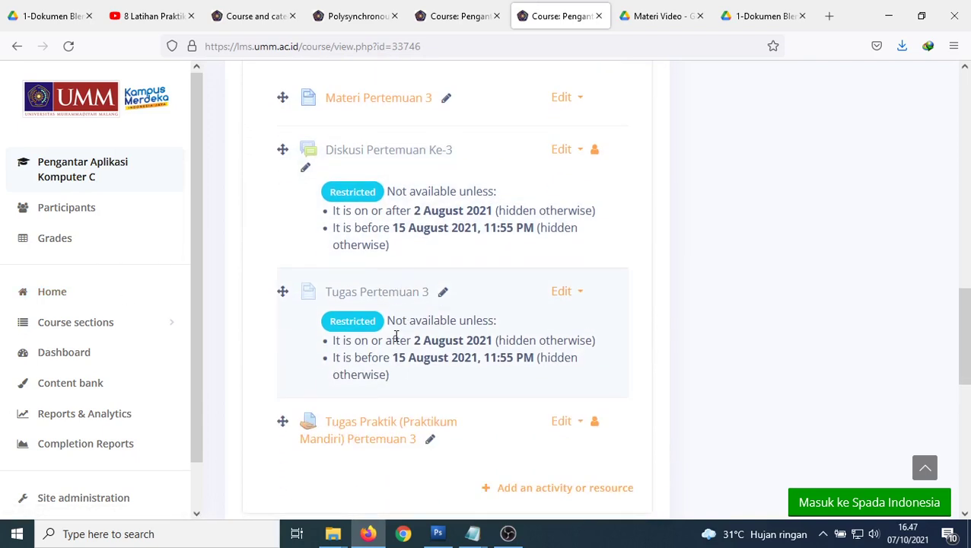
{"action": "scroll", "coordinate": [395, 338], "scroll_direction": "down", "scroll_amount": 1}
{"action": "scroll", "coordinate": [394, 344], "scroll_direction": "down", "scroll_amount": 1}
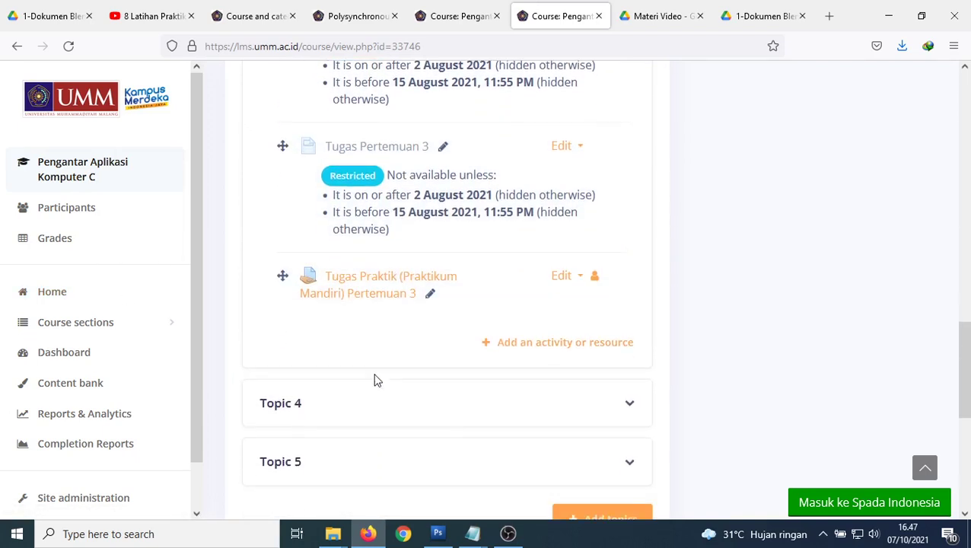
{"action": "left_click", "coordinate": [288, 405]}
{"action": "scroll", "coordinate": [404, 410], "scroll_direction": "down", "scroll_amount": 1}
{"action": "scroll", "coordinate": [404, 410], "scroll_direction": "down", "scroll_amount": 1}
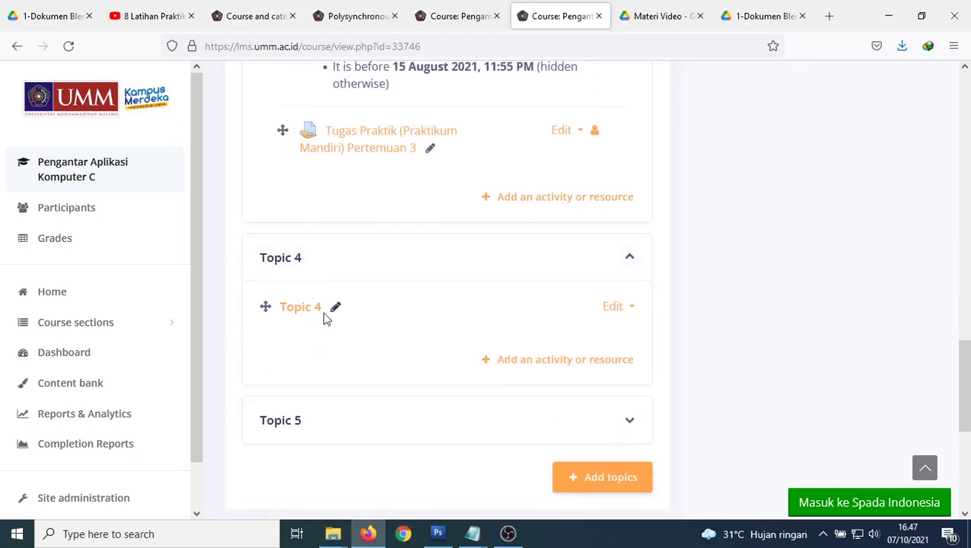
{"action": "left_click", "coordinate": [283, 261]}
Review the imported activities and their access restrictions in the Pertemuan 2 and Pertemuan 3 sections.
{"action": "scroll", "coordinate": [463, 263], "scroll_direction": "up", "scroll_amount": 8}
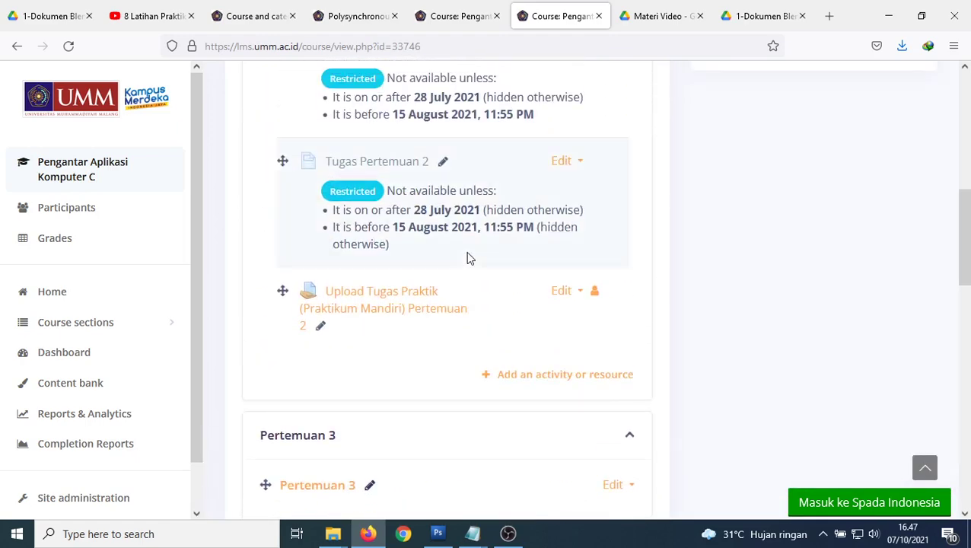
{"action": "scroll", "coordinate": [470, 258], "scroll_direction": "down", "scroll_amount": 4}
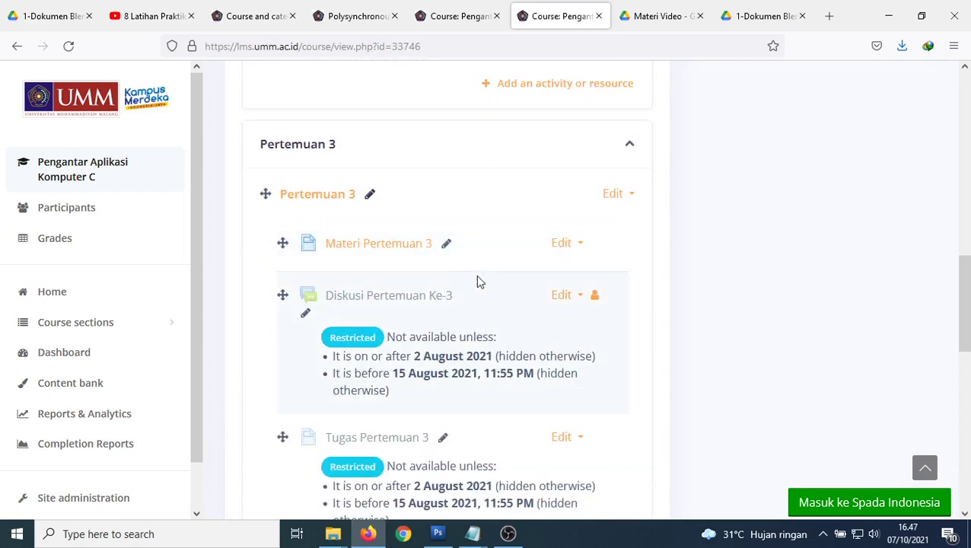
{"action": "scroll", "coordinate": [477, 281], "scroll_direction": "down", "scroll_amount": 4}
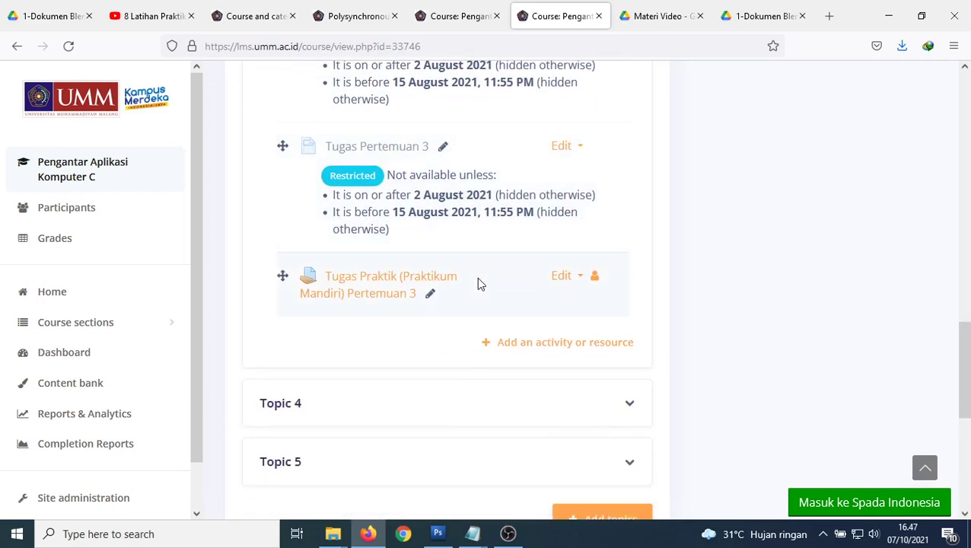
{"action": "scroll", "coordinate": [480, 283], "scroll_direction": "up", "scroll_amount": 2}
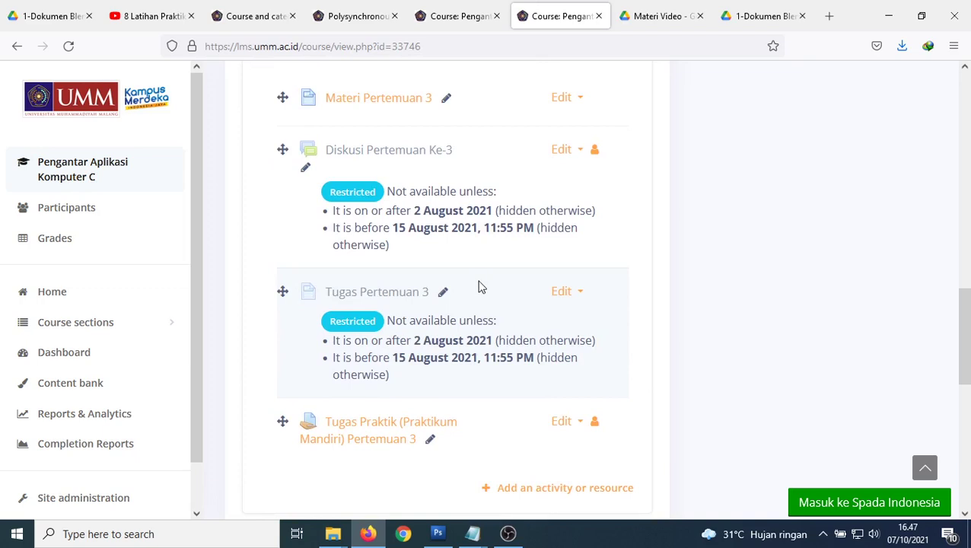
{"action": "scroll", "coordinate": [422, 277], "scroll_direction": "up", "scroll_amount": 1}
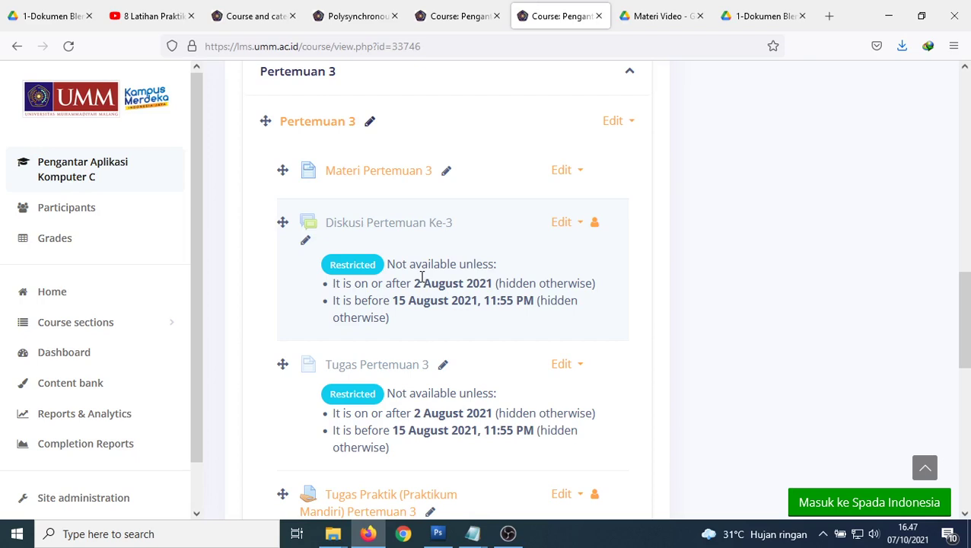
{"action": "scroll", "coordinate": [364, 340], "scroll_direction": "down", "scroll_amount": 2}
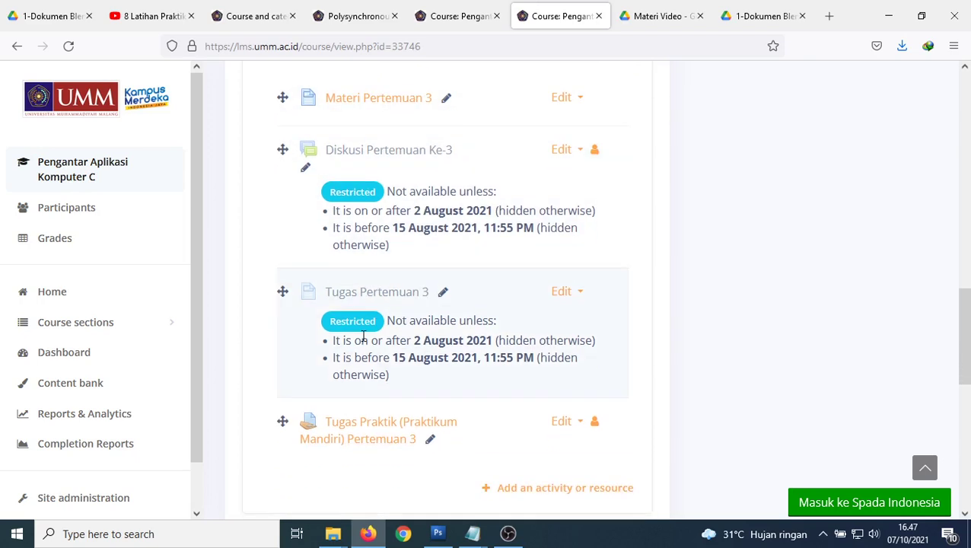
{"action": "scroll", "coordinate": [359, 434], "scroll_direction": "down", "scroll_amount": 1}
{"action": "scroll", "coordinate": [354, 432], "scroll_direction": "up", "scroll_amount": 3}
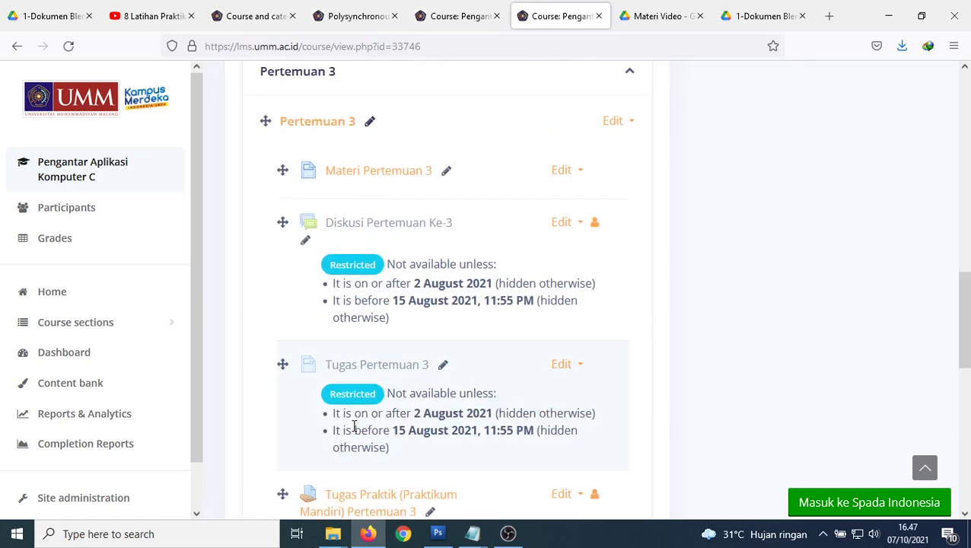
Delete the Diskusi Pertemuan Ke-3 forum from the Pertemuan 3 section and confirm the deletion.
{"action": "left_click", "coordinate": [576, 224]}
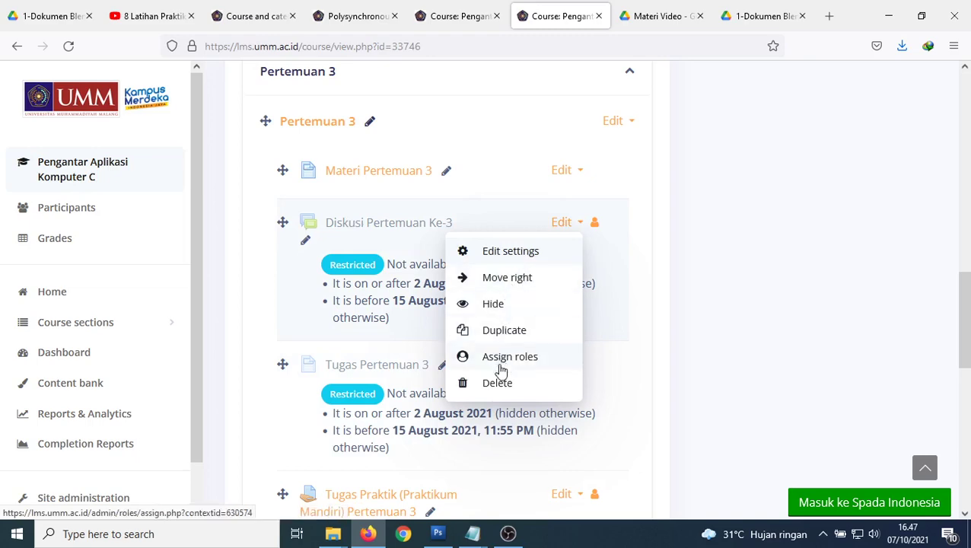
{"action": "left_click", "coordinate": [500, 384]}
{"action": "left_click", "coordinate": [550, 232]}
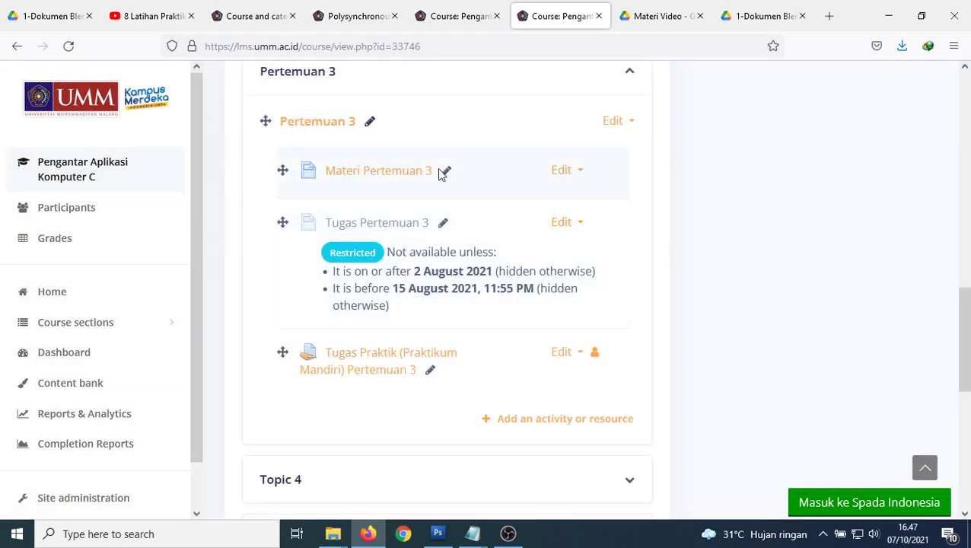
Delete the Diskusi Pertemuan Ke-2 forum from the Pertemuan 2 section and confirm the deletion.
{"action": "scroll", "coordinate": [440, 173], "scroll_direction": "up", "scroll_amount": 6}
{"action": "scroll", "coordinate": [440, 175], "scroll_direction": "up", "scroll_amount": 1}
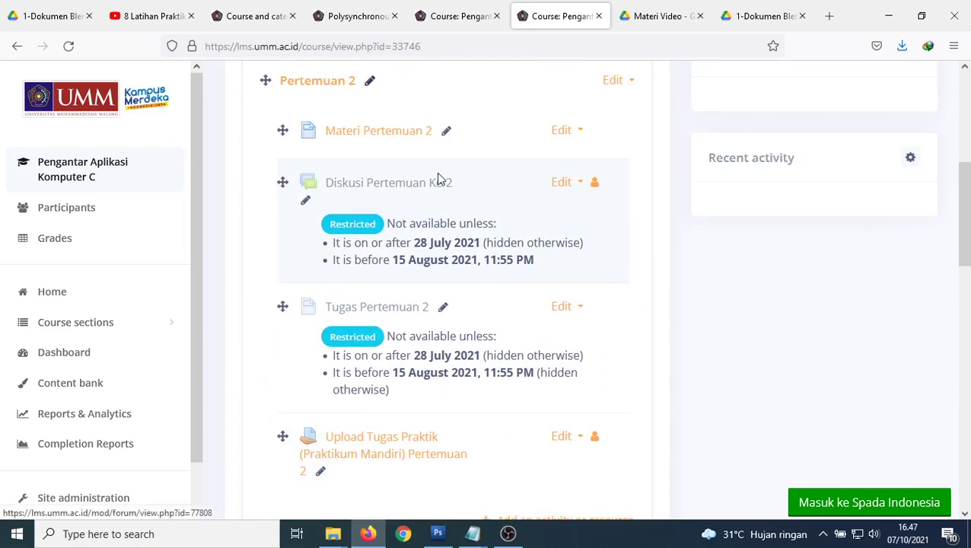
{"action": "left_click", "coordinate": [572, 186]}
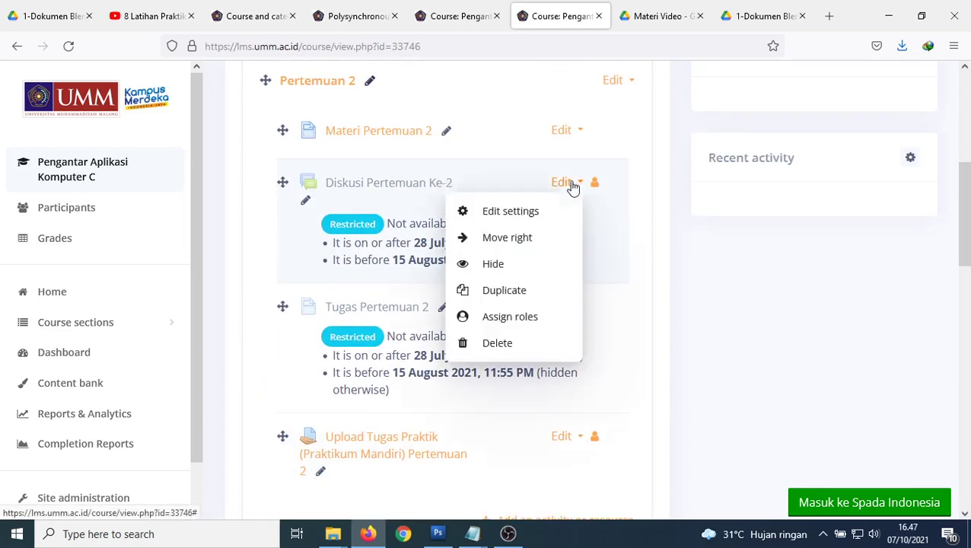
{"action": "left_click", "coordinate": [505, 344]}
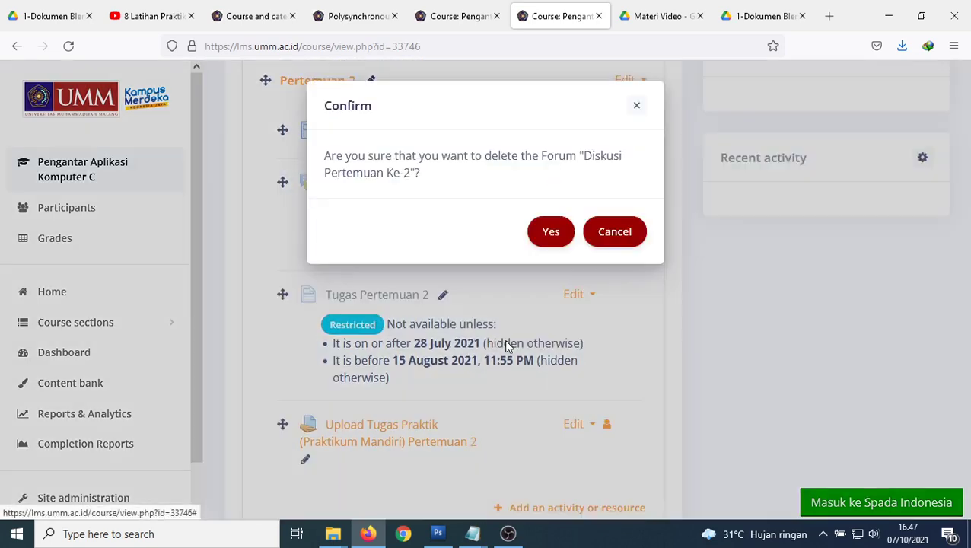
{"action": "left_click", "coordinate": [549, 242]}
Open the settings of the Materi Pertemuan 2 page and expand its access restrictions.
{"action": "scroll", "coordinate": [403, 270], "scroll_direction": "up", "scroll_amount": 3}
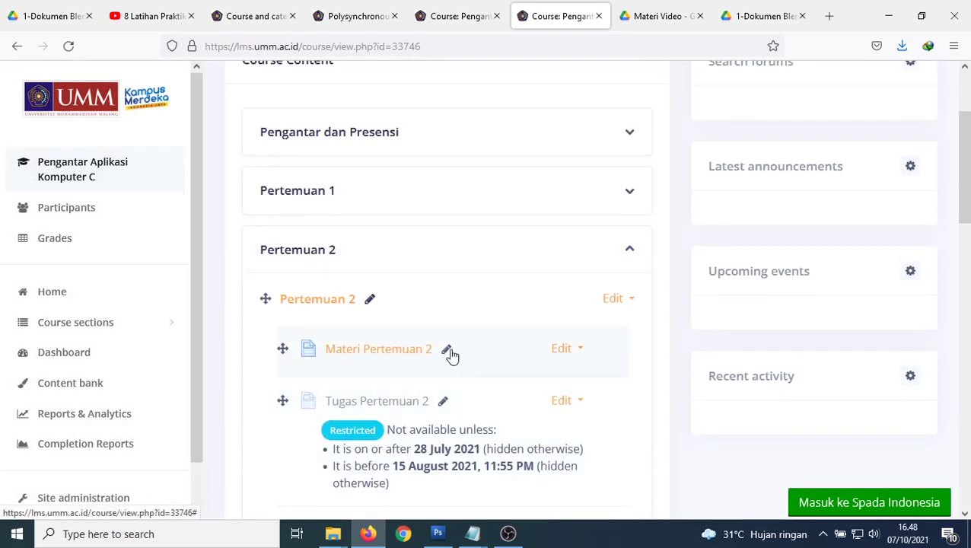
{"action": "left_click", "coordinate": [567, 351]}
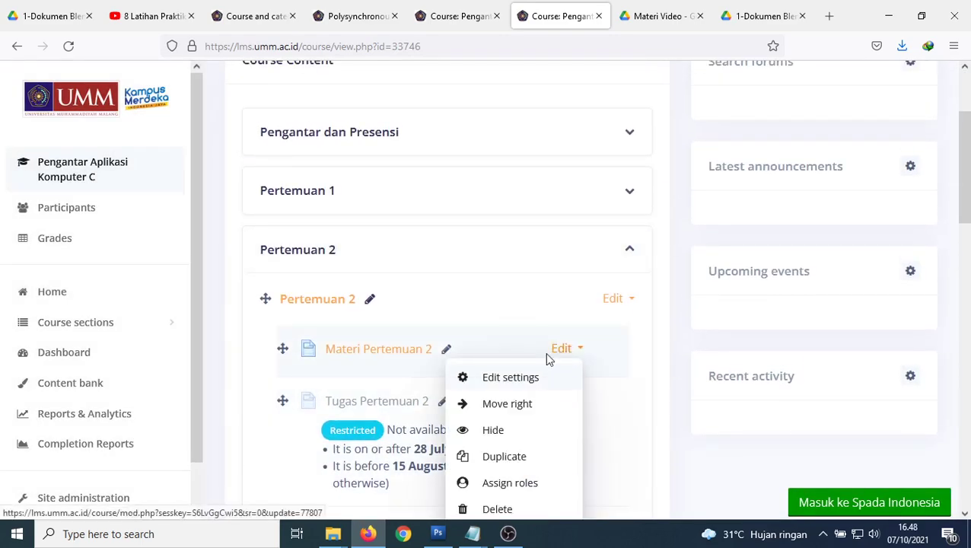
{"action": "left_click", "coordinate": [511, 378]}
{"action": "scroll", "coordinate": [452, 318], "scroll_direction": "down", "scroll_amount": 3}
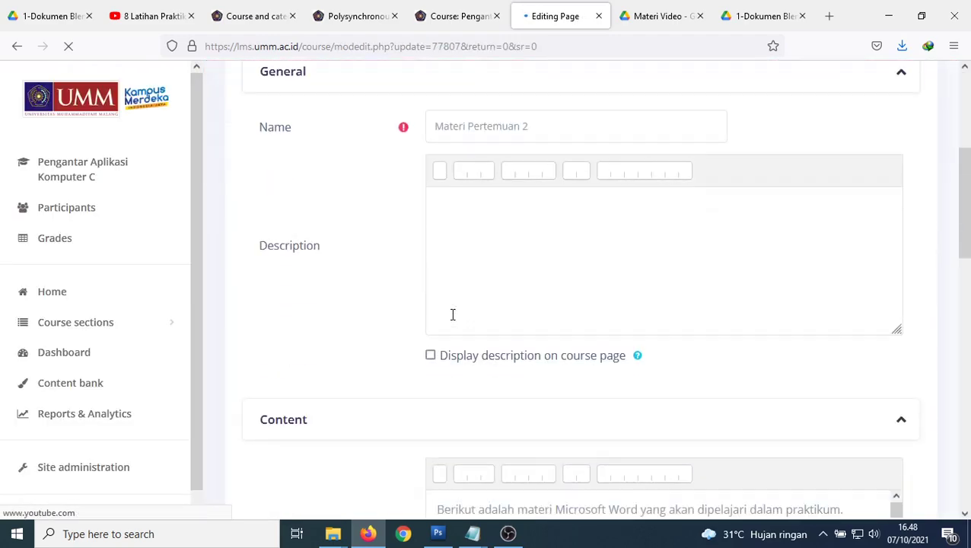
{"action": "scroll", "coordinate": [452, 314], "scroll_direction": "down", "scroll_amount": 10}
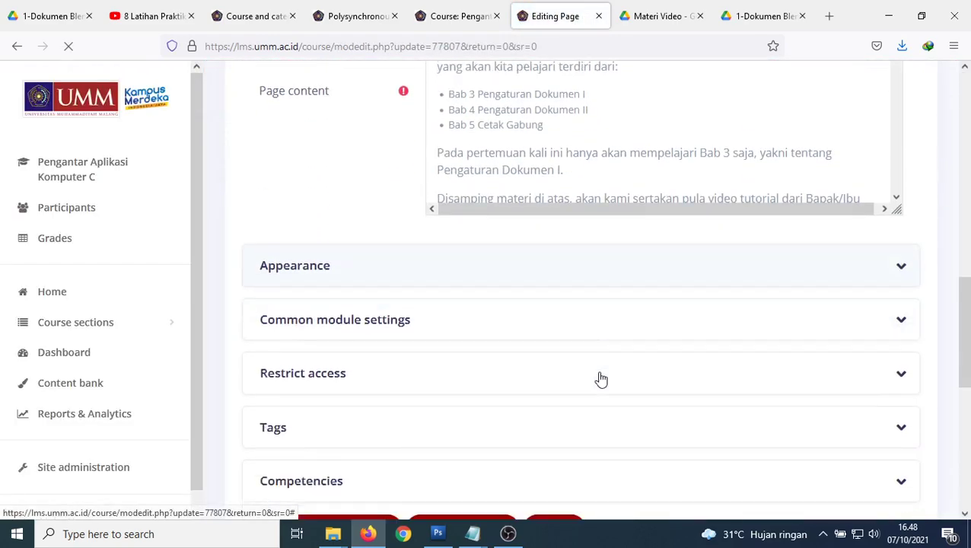
{"action": "scroll", "coordinate": [601, 379], "scroll_direction": "down", "scroll_amount": 1}
{"action": "left_click", "coordinate": [294, 182]}
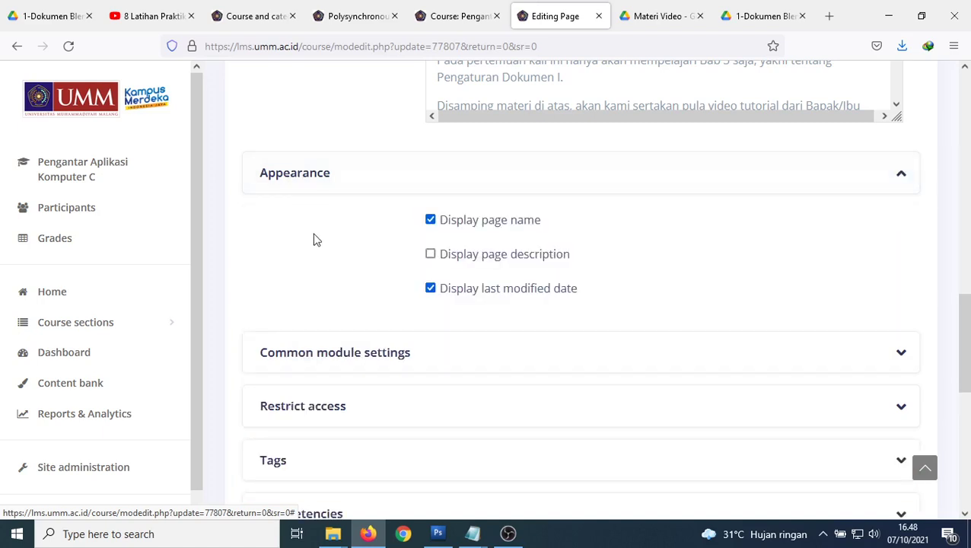
{"action": "left_click", "coordinate": [292, 181]}
{"action": "left_click", "coordinate": [302, 282]}
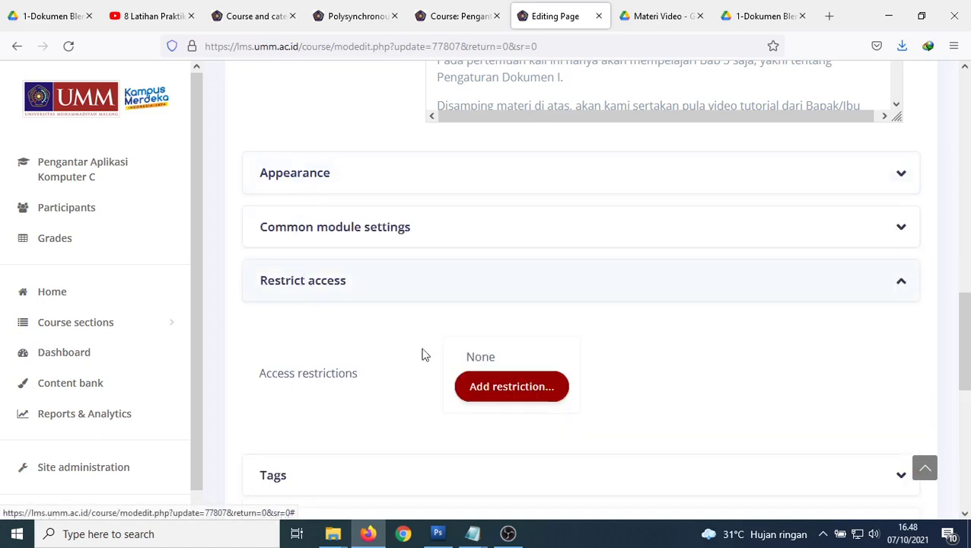
Check the October calendar and add a date restriction making Materi Pertemuan 2 available from 14 October 2021 at 07:00.
{"action": "left_click", "coordinate": [900, 534]}
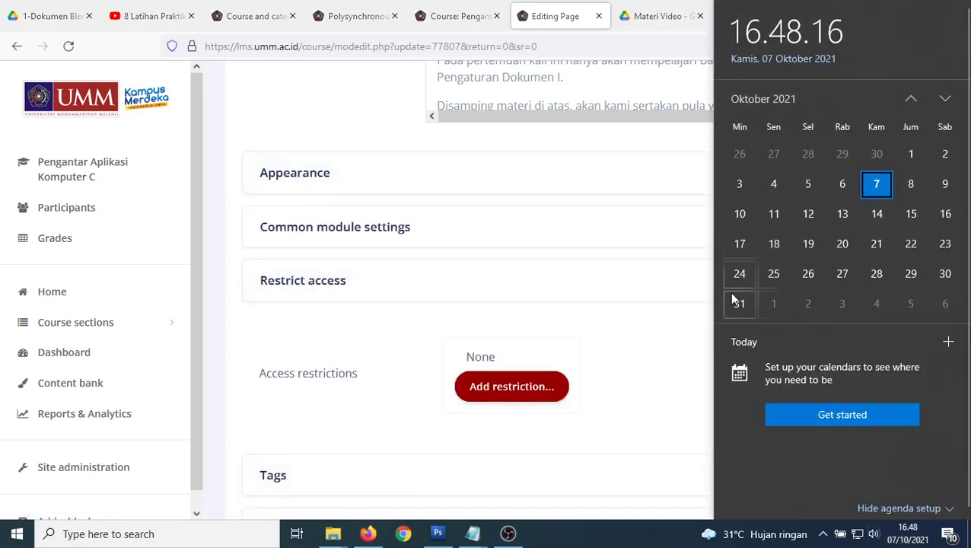
{"action": "left_click", "coordinate": [567, 22]}
{"action": "left_click", "coordinate": [510, 387]}
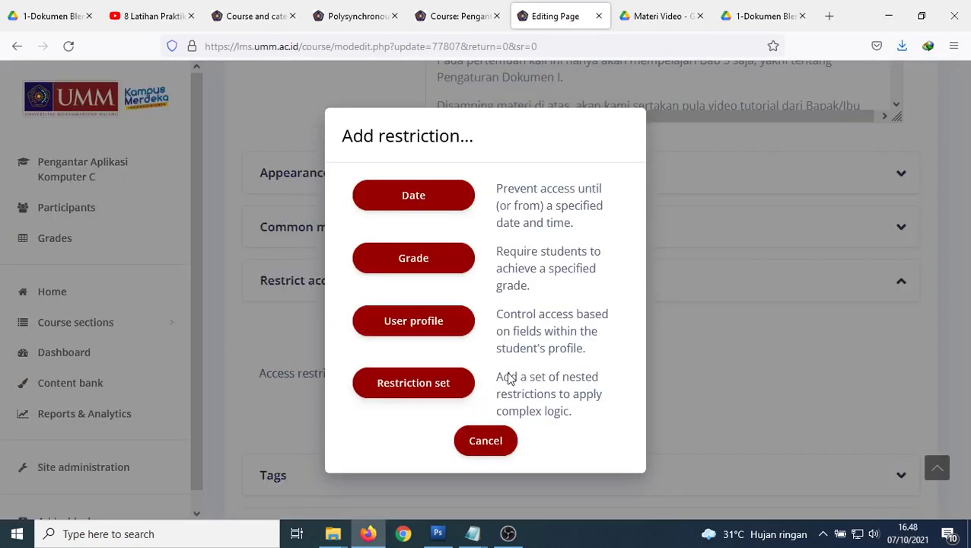
{"action": "left_click", "coordinate": [415, 197]}
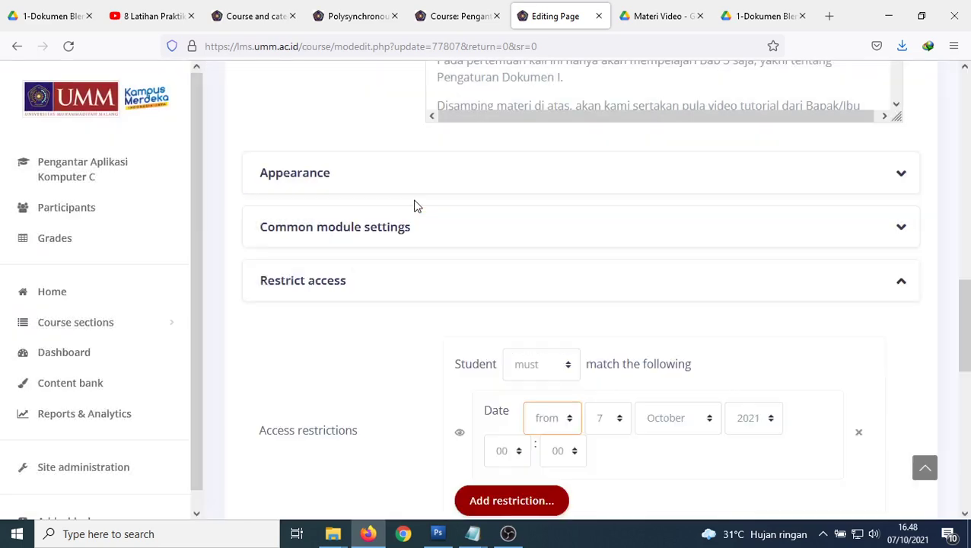
{"action": "left_click", "coordinate": [600, 424]}
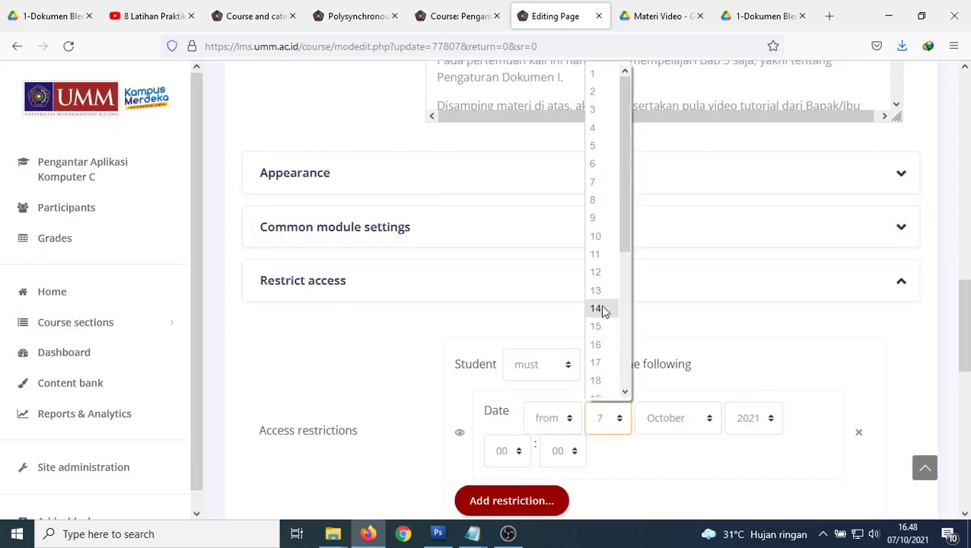
{"action": "left_click", "coordinate": [607, 308]}
{"action": "scroll", "coordinate": [708, 381], "scroll_direction": "down", "scroll_amount": 2}
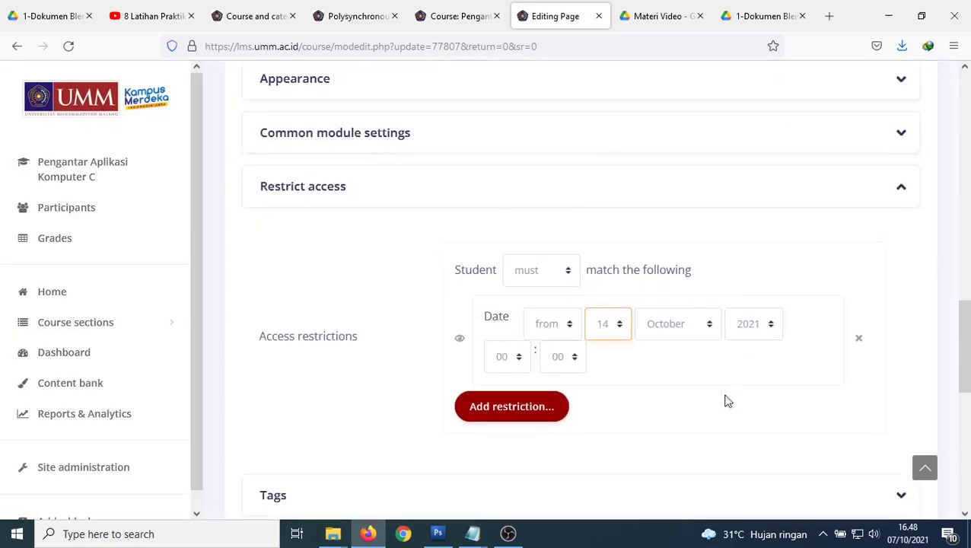
{"action": "left_click", "coordinate": [502, 306]}
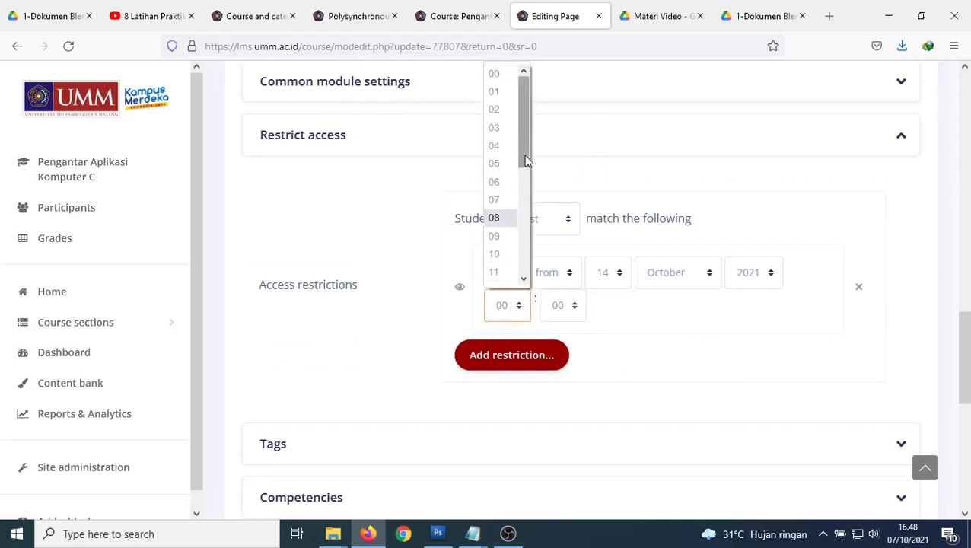
{"action": "left_click_drag", "start_coordinate": [525, 151], "coordinate": [525, 196]}
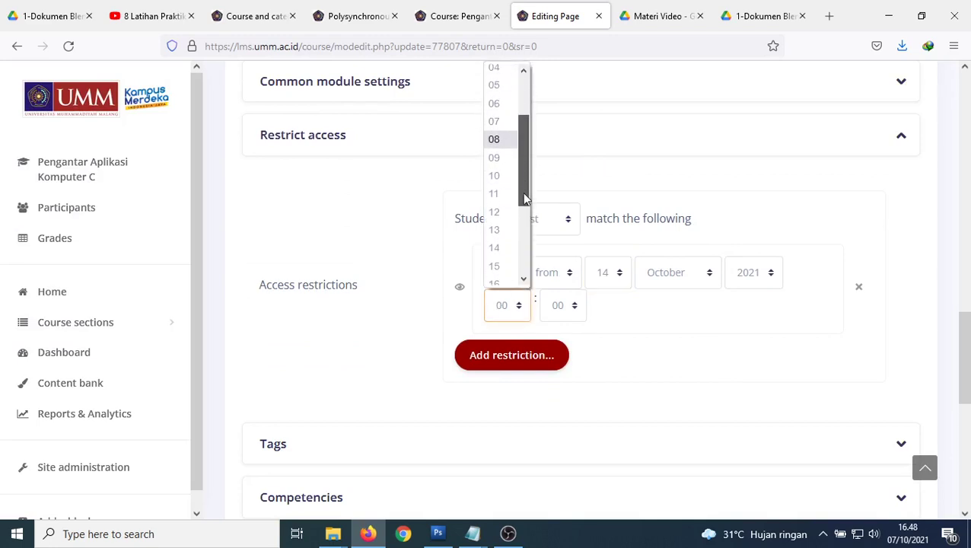
{"action": "left_click", "coordinate": [495, 133]}
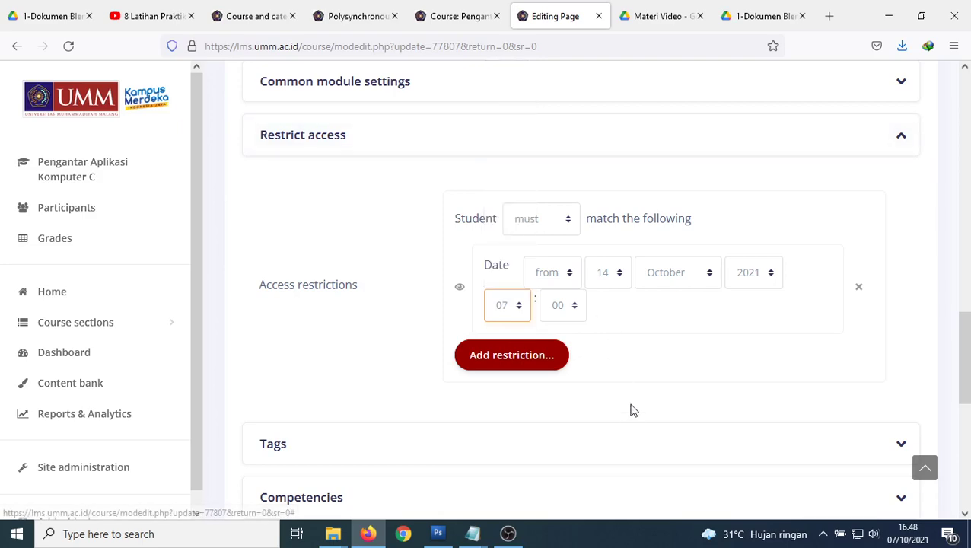
Review the Materi Pertemuan 2 settings, save them and return to the course.
{"action": "scroll", "coordinate": [626, 403], "scroll_direction": "up", "scroll_amount": 6}
{"action": "scroll", "coordinate": [394, 196], "scroll_direction": "up", "scroll_amount": 7}
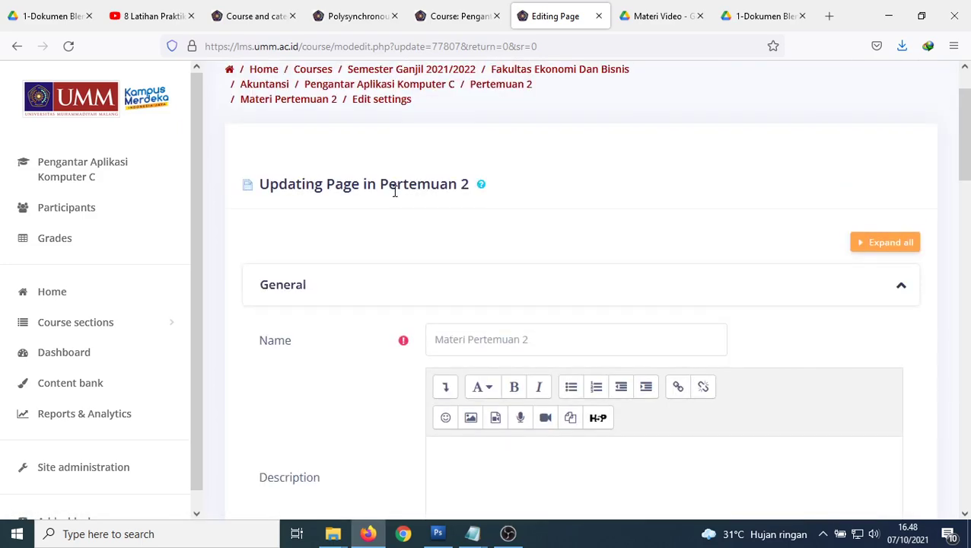
{"action": "scroll", "coordinate": [394, 195], "scroll_direction": "down", "scroll_amount": 6}
{"action": "scroll", "coordinate": [422, 236], "scroll_direction": "down", "scroll_amount": 8}
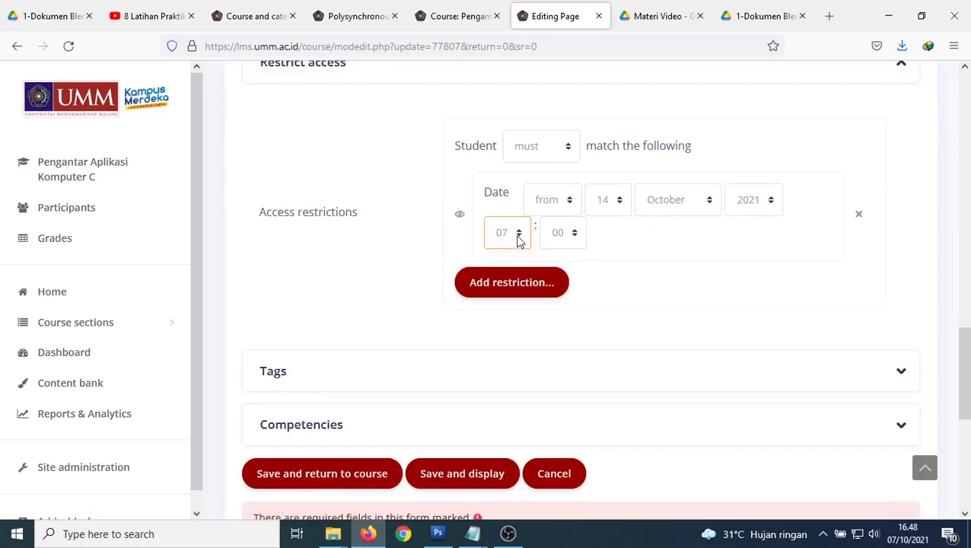
{"action": "scroll", "coordinate": [516, 251], "scroll_direction": "down", "scroll_amount": 2}
{"action": "left_click", "coordinate": [343, 332]}
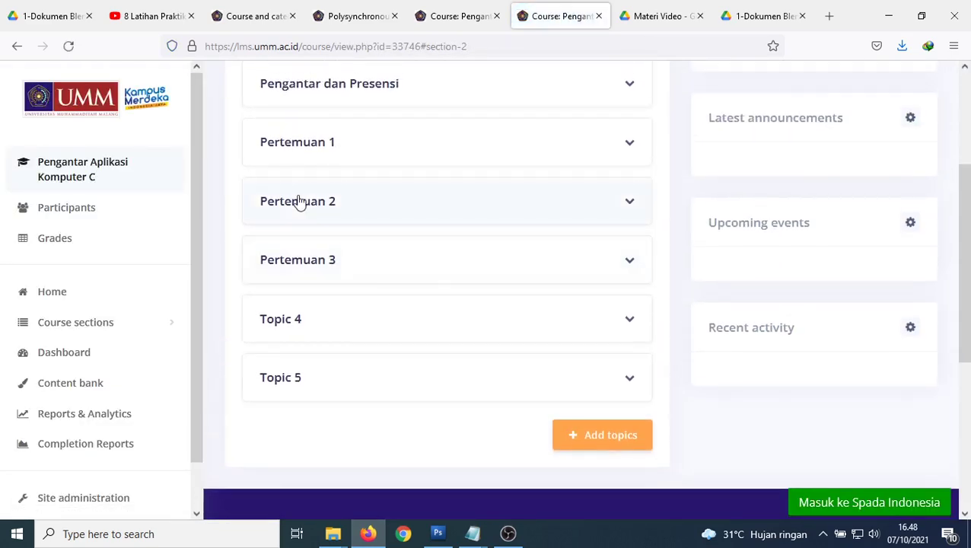
Open the settings of the Tugas Pertemuan 2 page in the Pertemuan 2 section and expand its access restrictions.
{"action": "left_click", "coordinate": [299, 201]}
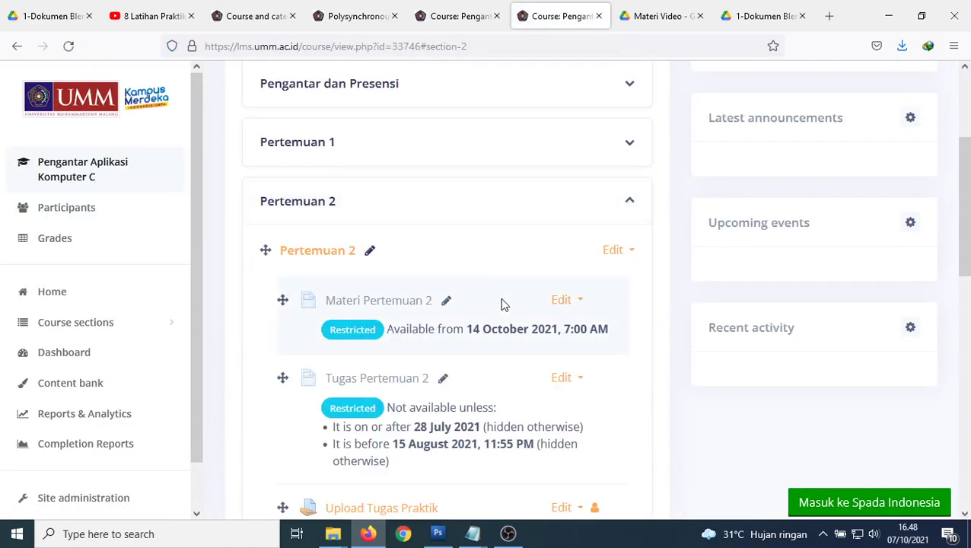
{"action": "scroll", "coordinate": [503, 303], "scroll_direction": "down", "scroll_amount": 1}
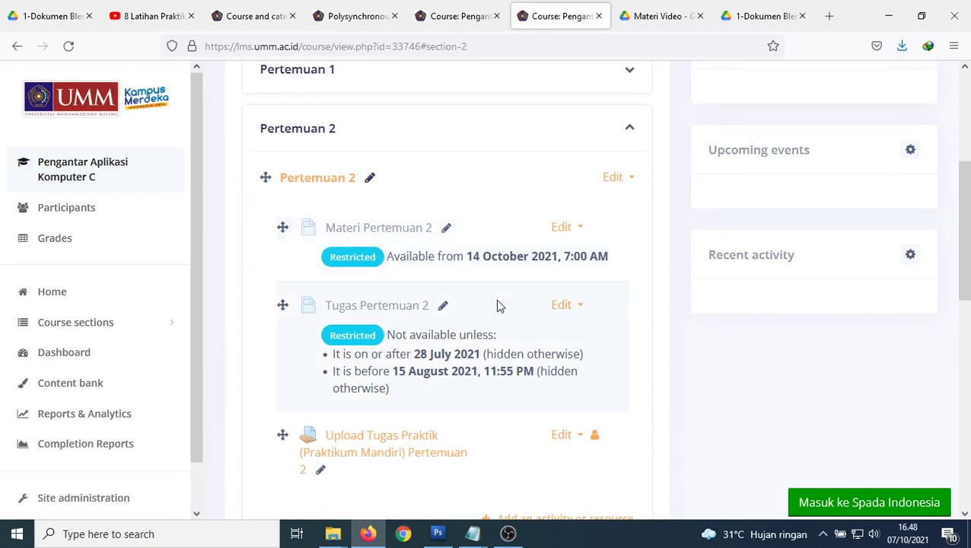
{"action": "left_click", "coordinate": [561, 308]}
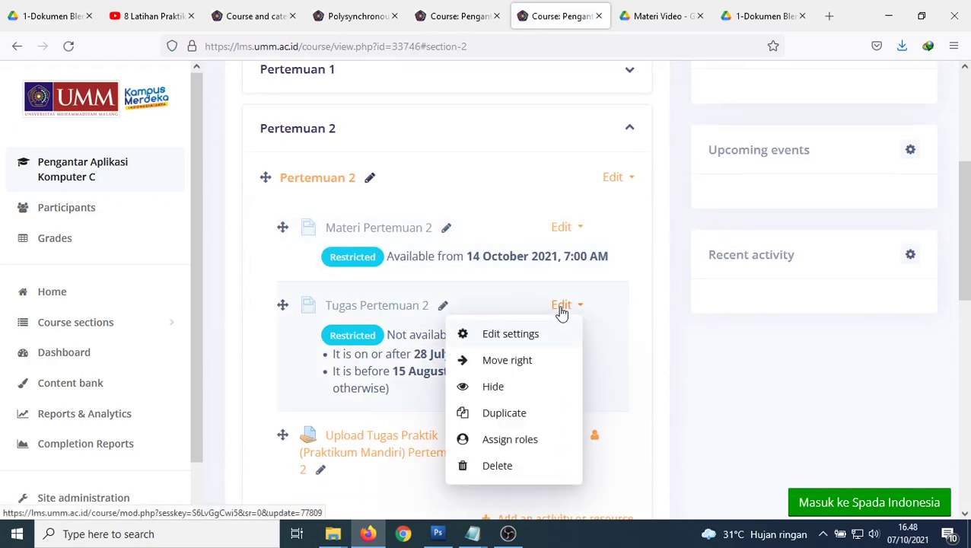
{"action": "left_click", "coordinate": [511, 335]}
{"action": "scroll", "coordinate": [556, 346], "scroll_direction": "down", "scroll_amount": 3}
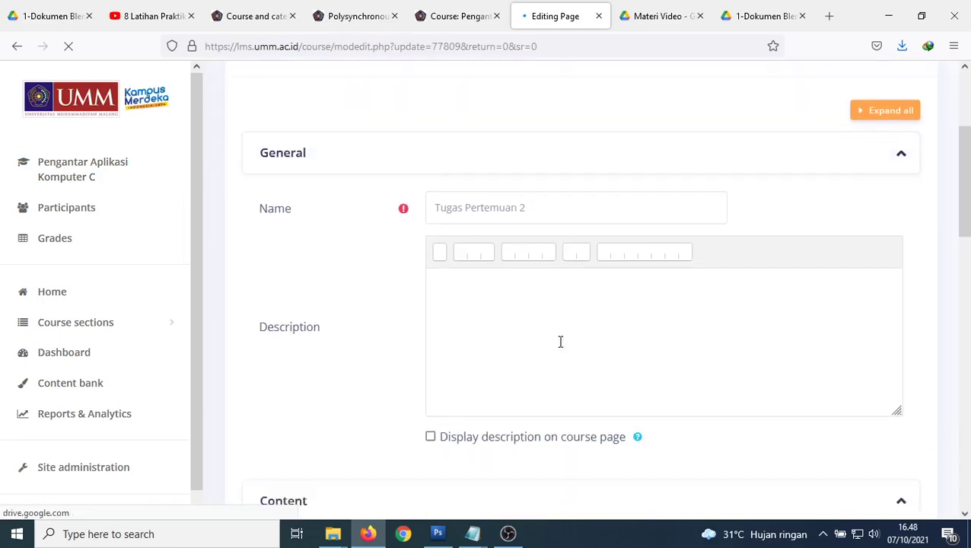
{"action": "scroll", "coordinate": [559, 342], "scroll_direction": "down", "scroll_amount": 9}
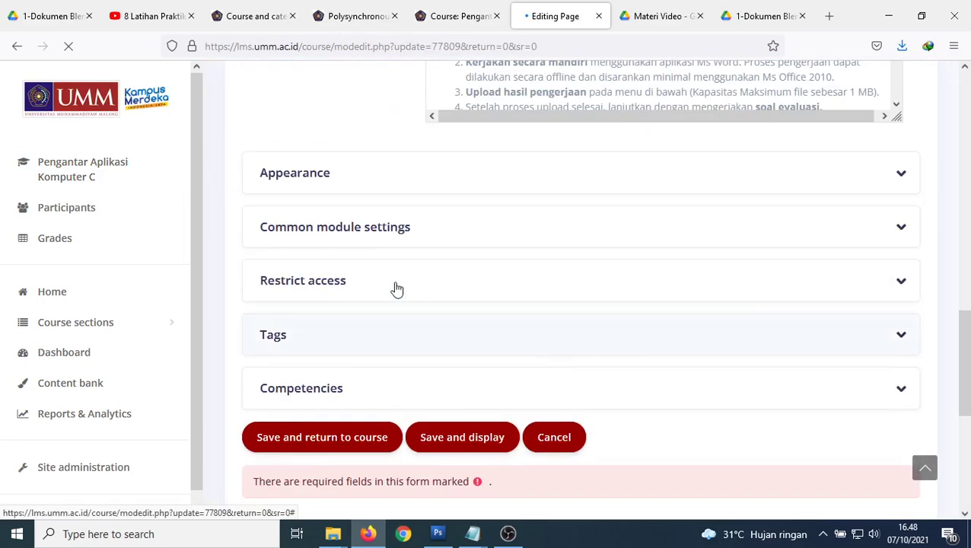
{"action": "left_click", "coordinate": [312, 288]}
{"action": "scroll", "coordinate": [557, 348], "scroll_direction": "down", "scroll_amount": 2}
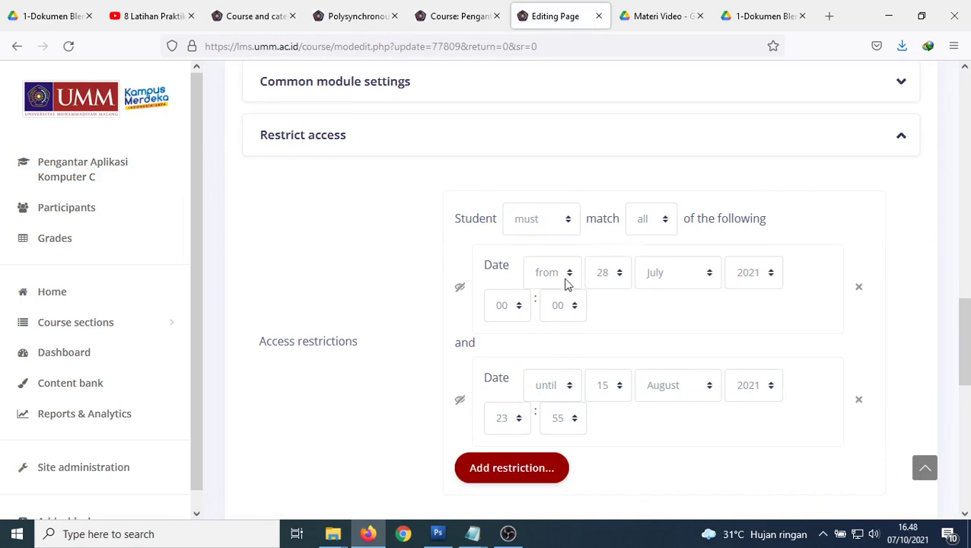
Set the "from" date restriction of Tugas Pertemuan 2 to 14 October 2021 at 07:00.
{"action": "left_click", "coordinate": [601, 282]}
{"action": "mouse_move", "coordinate": [619, 427]}
{"action": "left_mouse_down"}
{"action": "mouse_move", "coordinate": [625, 468]}
{"action": "mouse_move", "coordinate": [624, 417]}
{"action": "left_mouse_up"}
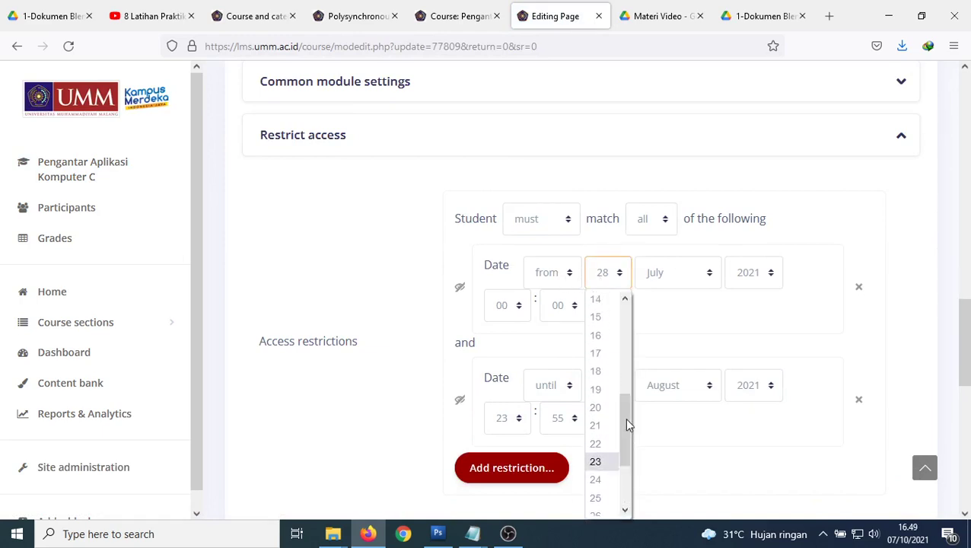
{"action": "left_click", "coordinate": [597, 302]}
{"action": "left_click", "coordinate": [655, 279]}
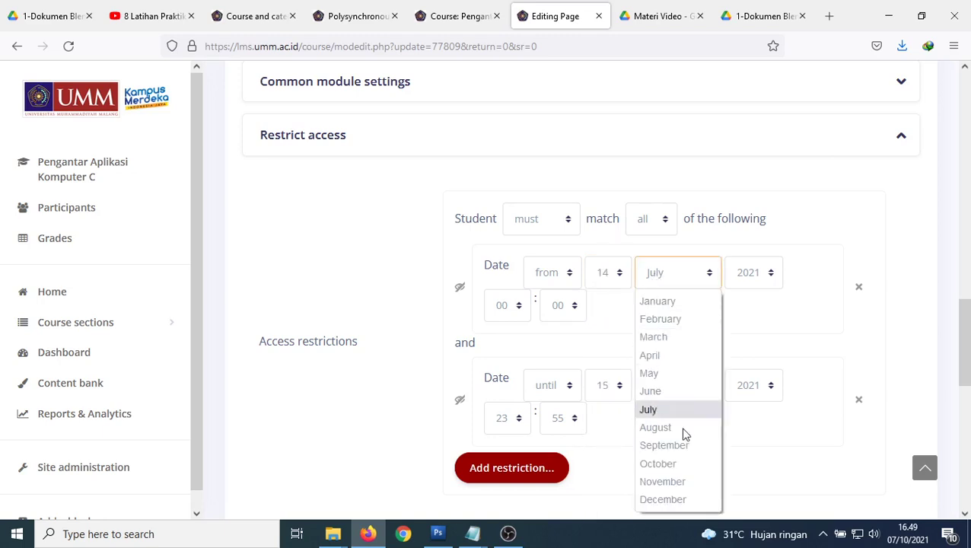
{"action": "left_click", "coordinate": [680, 463]}
{"action": "left_click", "coordinate": [502, 305]}
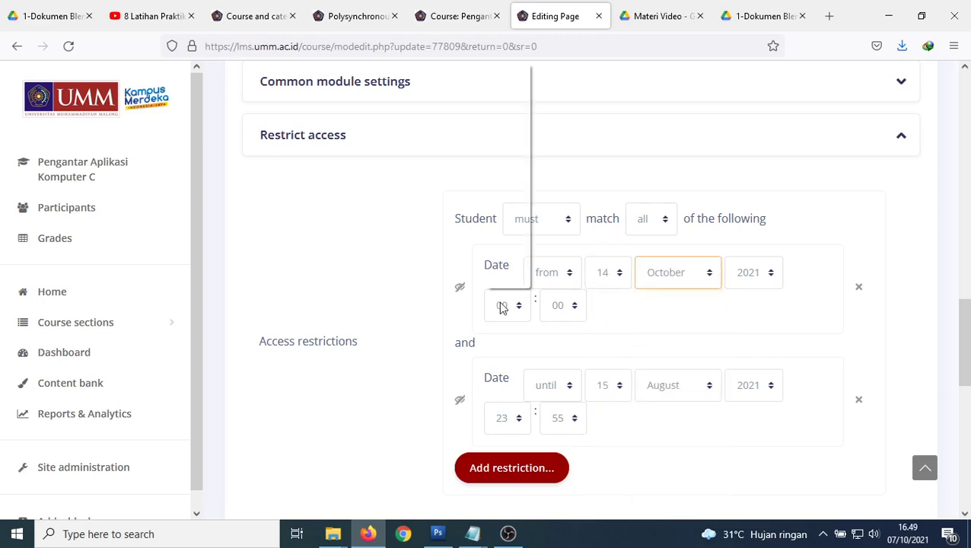
{"action": "left_click", "coordinate": [501, 206]}
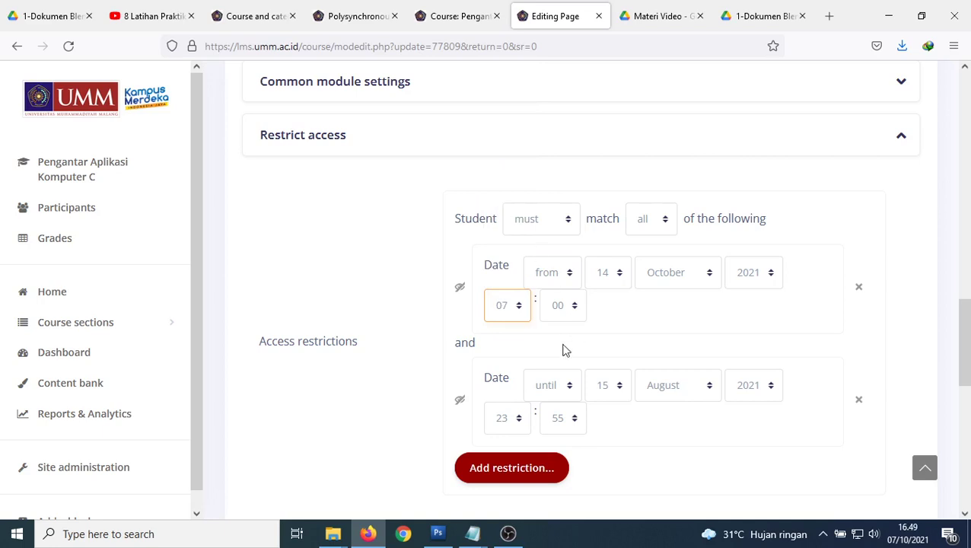
Set the "until" date restriction of Tugas Pertemuan 2 to 14 October 2021 at 23:00.
{"action": "left_click", "coordinate": [605, 391]}
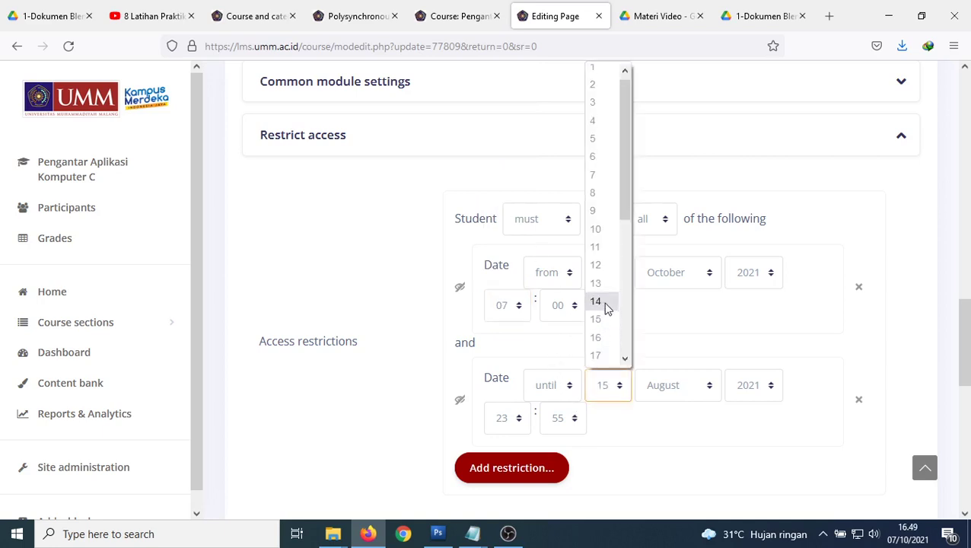
{"action": "left_click", "coordinate": [606, 304]}
{"action": "left_click", "coordinate": [661, 389]}
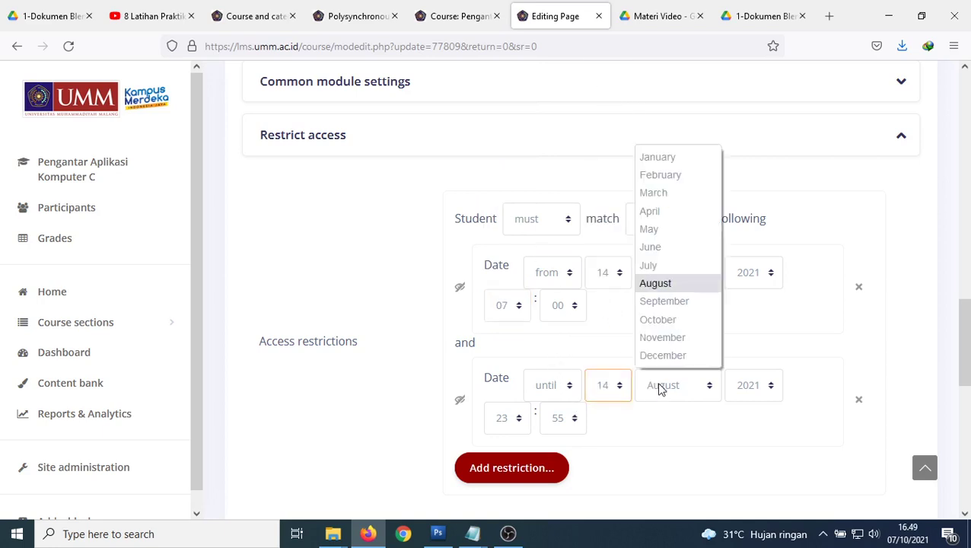
{"action": "left_click", "coordinate": [668, 321]}
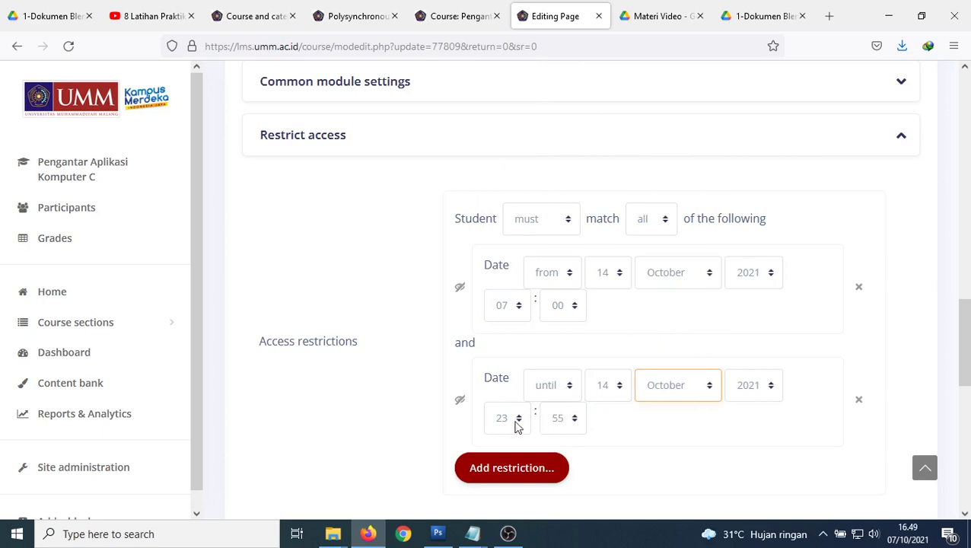
{"action": "left_click", "coordinate": [553, 420]}
{"action": "left_click", "coordinate": [554, 194]}
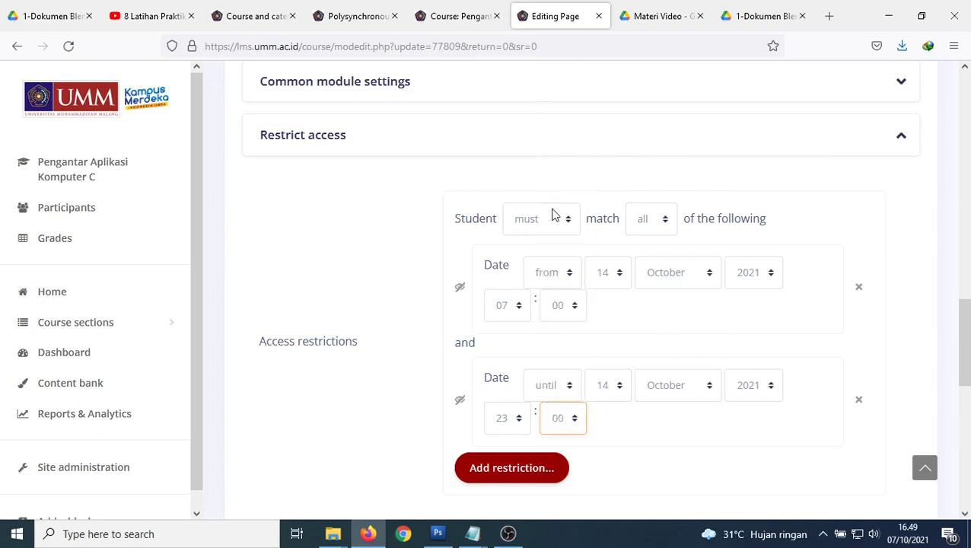
{"action": "scroll", "coordinate": [562, 325], "scroll_direction": "up", "scroll_amount": 20}
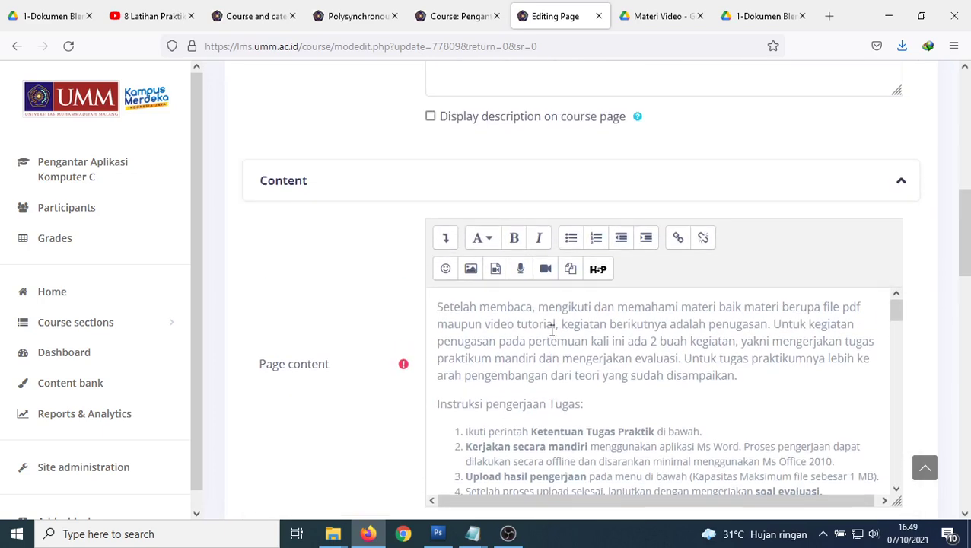
Save the changed access restrictions of Tugas Pertemuan 2 and return to the course.
{"action": "scroll", "coordinate": [552, 330], "scroll_direction": "down", "scroll_amount": 15}
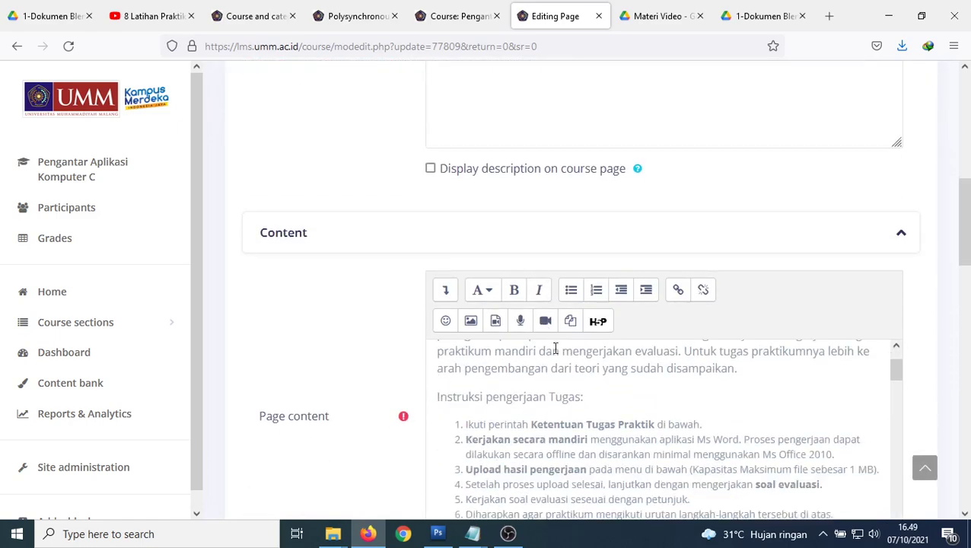
{"action": "scroll", "coordinate": [896, 397], "scroll_direction": "down", "scroll_amount": 10}
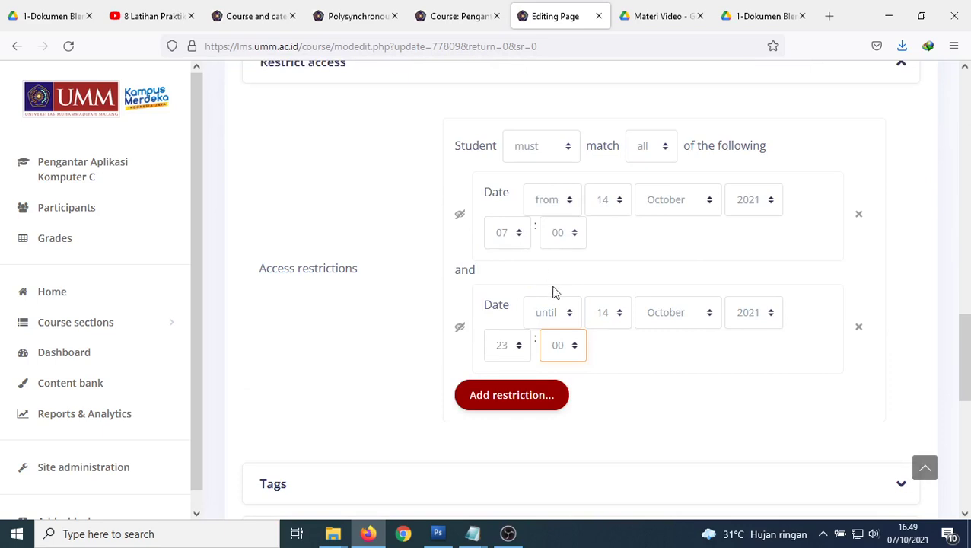
{"action": "scroll", "coordinate": [578, 356], "scroll_direction": "down", "scroll_amount": 3}
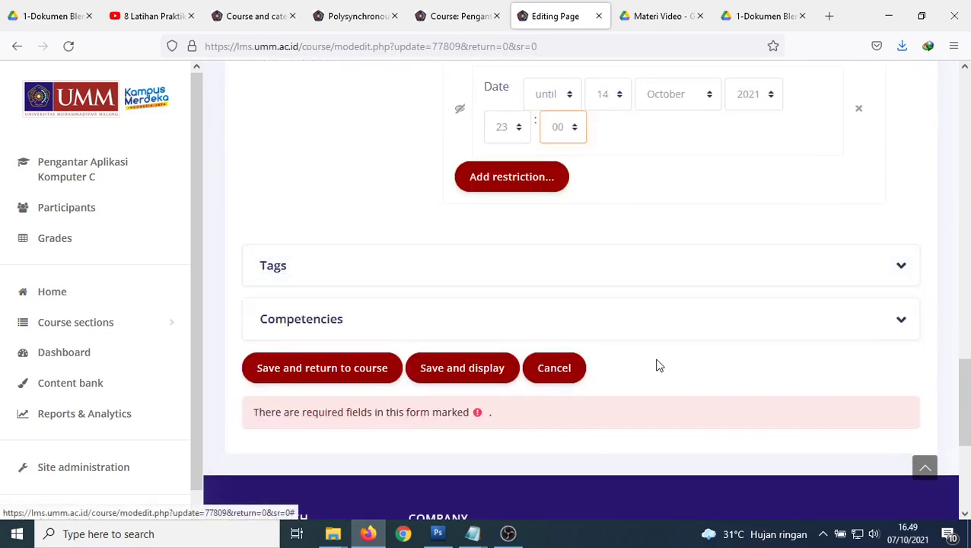
{"action": "left_click", "coordinate": [340, 361]}
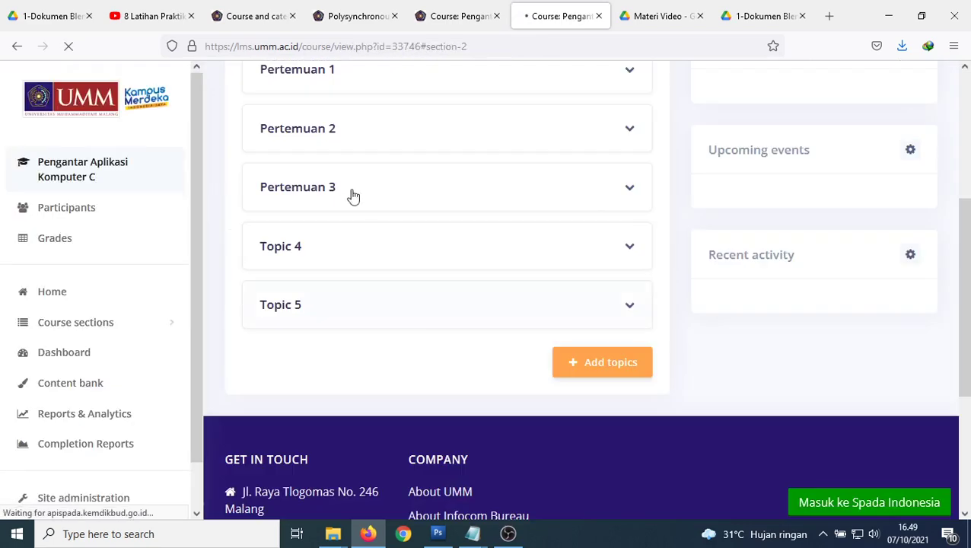
Open the settings of the Upload Tugas Praktik (Praktikum Mandiri) Pertemuan 2 assignment at its availability options.
{"action": "left_click", "coordinate": [313, 136]}
{"action": "scroll", "coordinate": [448, 274], "scroll_direction": "down", "scroll_amount": 5}
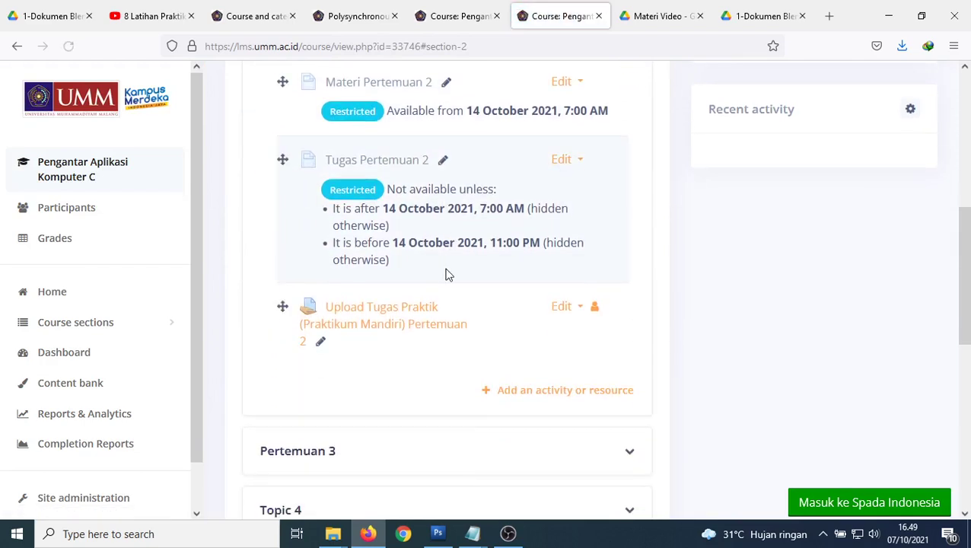
{"action": "scroll", "coordinate": [448, 274], "scroll_direction": "up", "scroll_amount": 2}
{"action": "left_click", "coordinate": [565, 311]}
{"action": "left_click", "coordinate": [512, 337]}
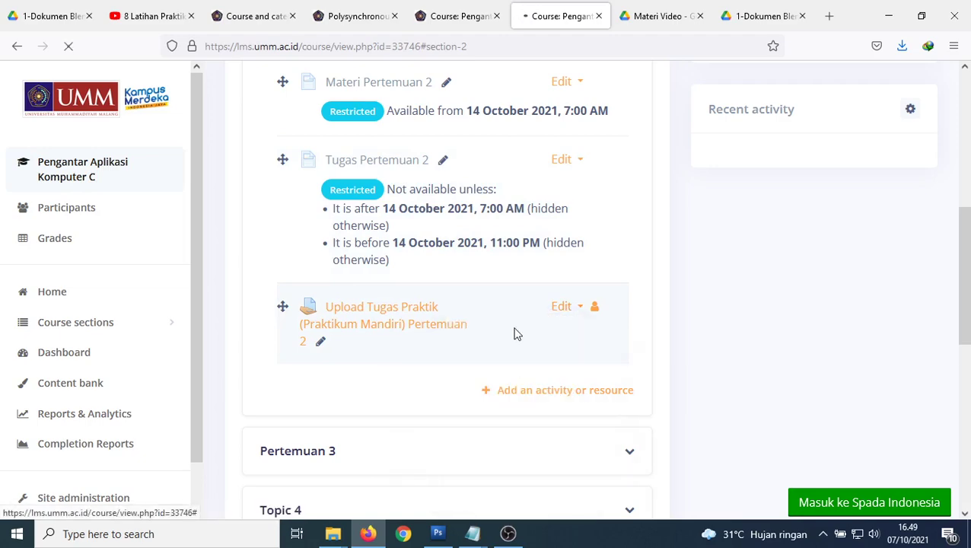
{"action": "scroll", "coordinate": [573, 352], "scroll_direction": "down", "scroll_amount": 5}
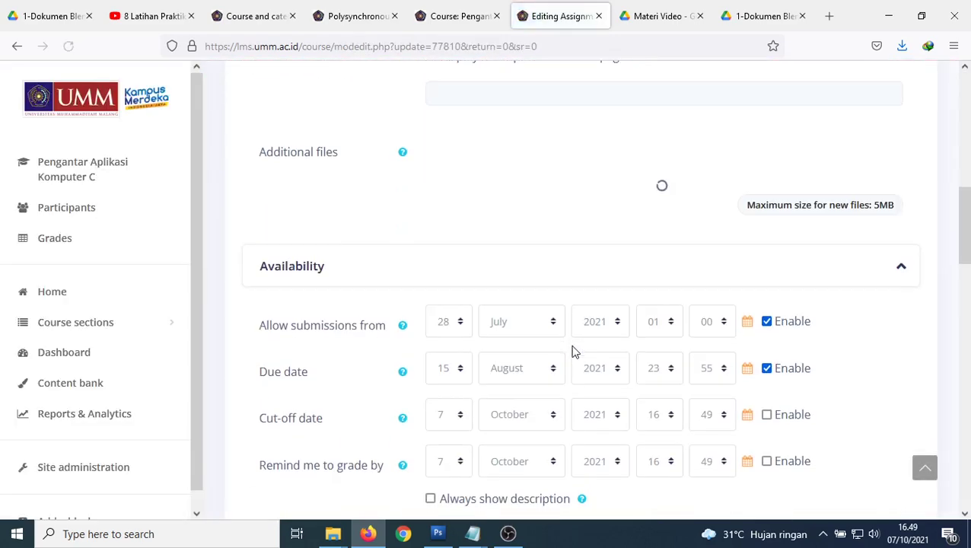
Set the day and month of both the assignment's submission start and its due date to 14 October.
{"action": "left_click", "coordinate": [448, 304]}
{"action": "left_click_drag", "start_coordinate": [465, 226], "coordinate": [467, 179]}
{"action": "left_click", "coordinate": [443, 132]}
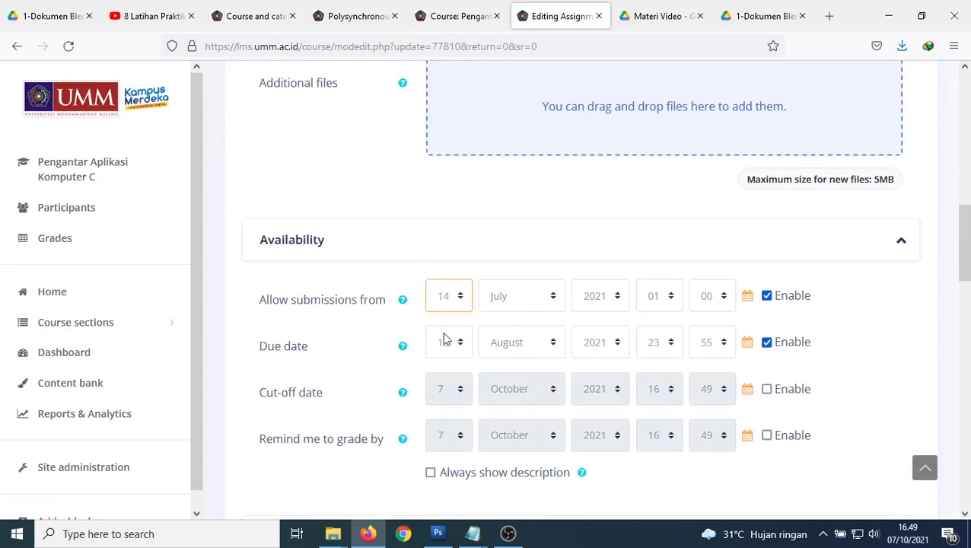
{"action": "left_click", "coordinate": [453, 349]}
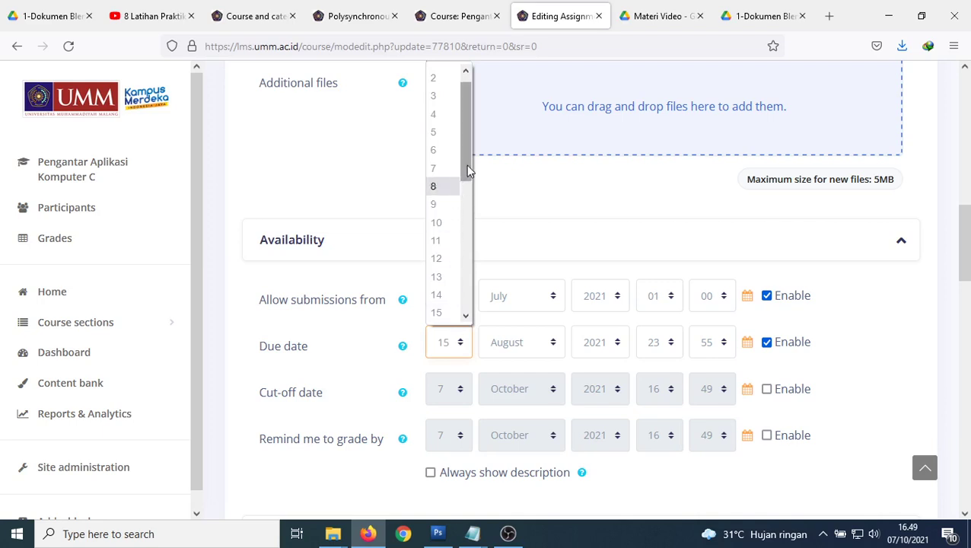
{"action": "scroll", "coordinate": [453, 232], "scroll_direction": "down", "scroll_amount": 1}
{"action": "left_click", "coordinate": [444, 273]}
{"action": "left_click", "coordinate": [514, 297]}
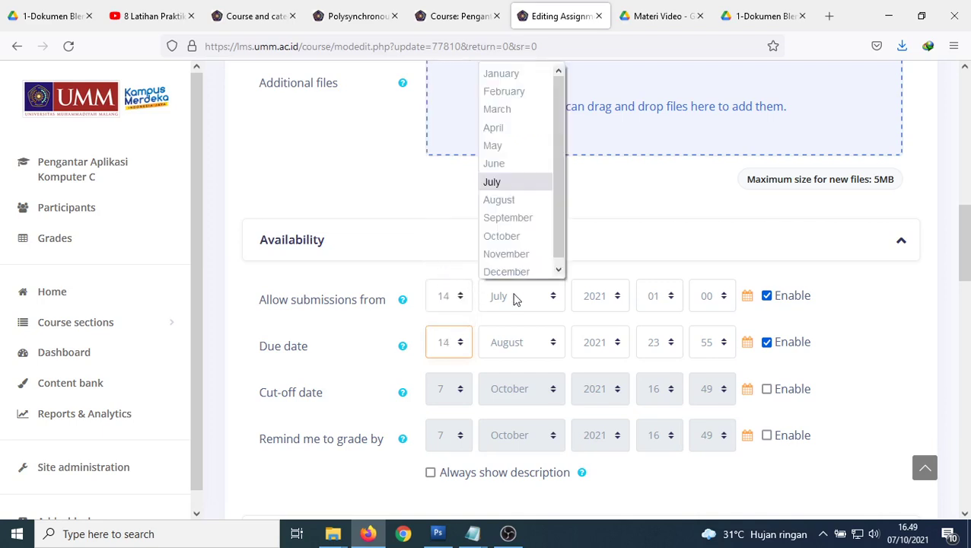
{"action": "left_click", "coordinate": [508, 236]}
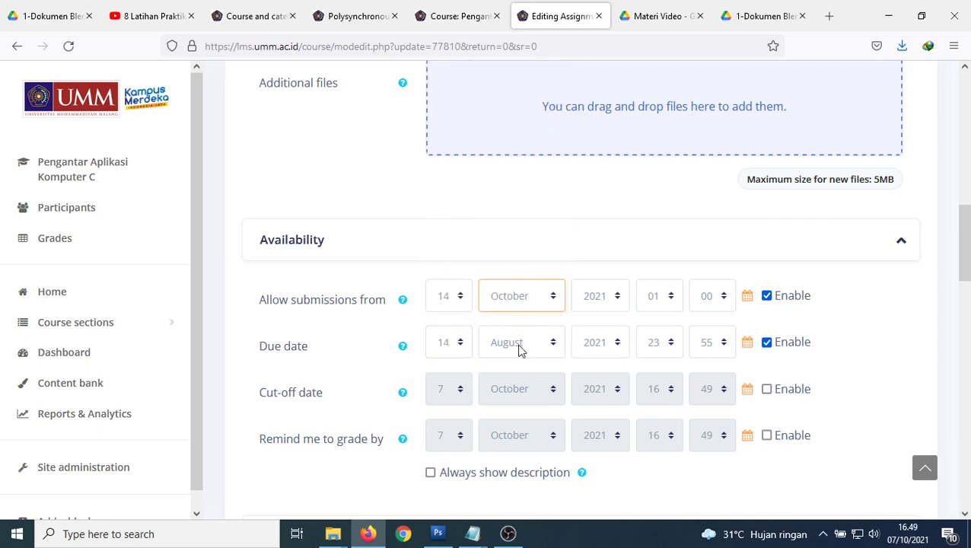
{"action": "left_click", "coordinate": [520, 349]}
{"action": "left_click", "coordinate": [514, 281]}
Set the submission start hour to 07 and the due date's minutes to 00.
{"action": "left_click", "coordinate": [650, 306]}
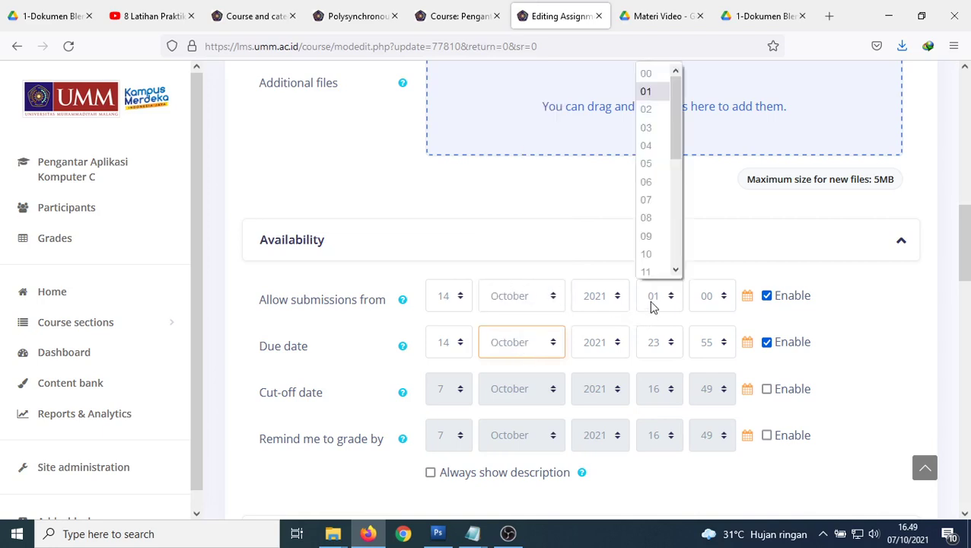
{"action": "left_click", "coordinate": [645, 196]}
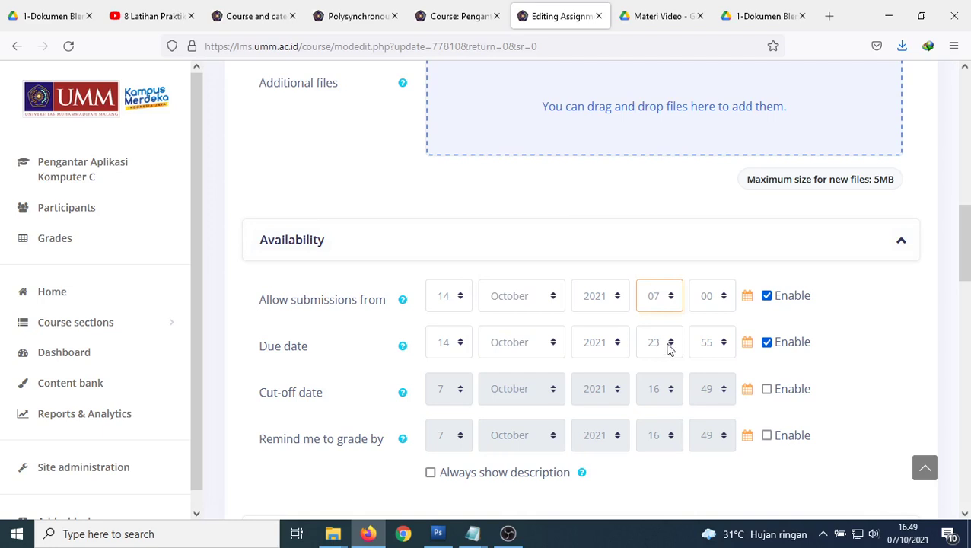
{"action": "left_click", "coordinate": [707, 342]}
{"action": "left_click_drag", "start_coordinate": [728, 258], "coordinate": [721, 95]}
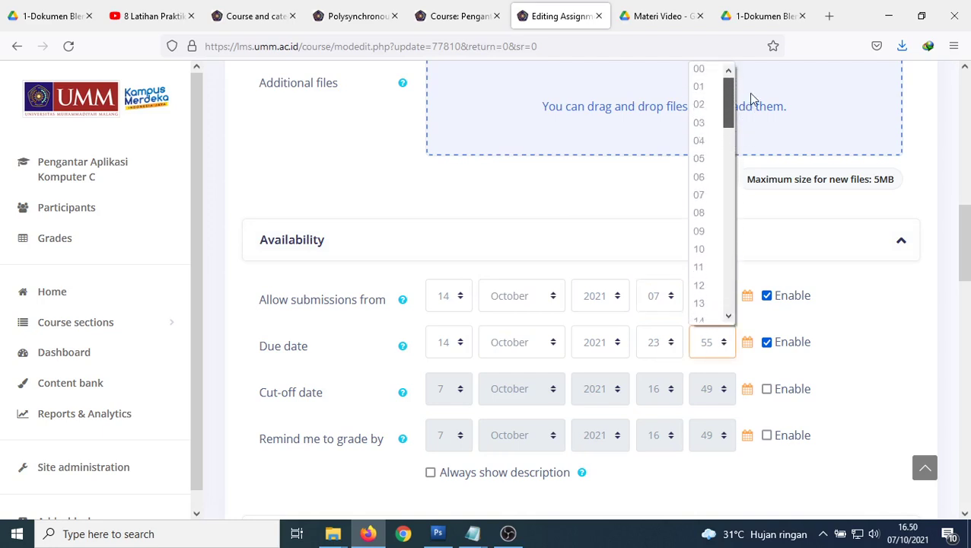
{"action": "left_click", "coordinate": [698, 73]}
Review the assignment's submission types and access restrictions, save the settings and return to the course.
{"action": "scroll", "coordinate": [757, 421], "scroll_direction": "down", "scroll_amount": 8}
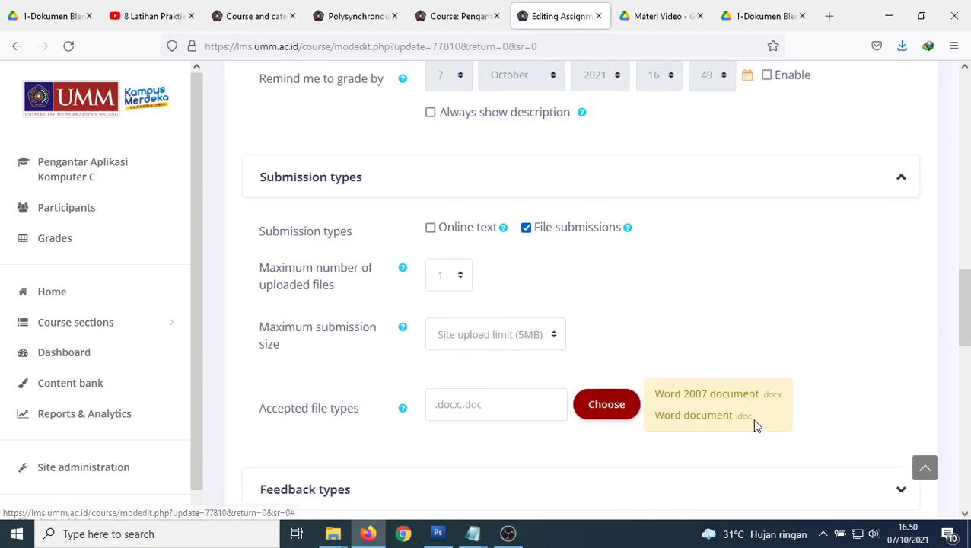
{"action": "scroll", "coordinate": [754, 426], "scroll_direction": "down", "scroll_amount": 4}
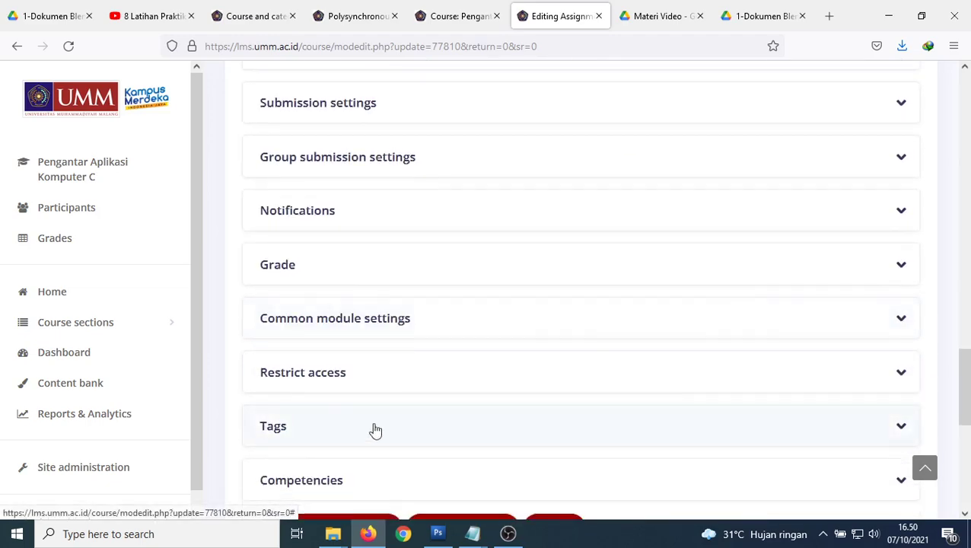
{"action": "left_click", "coordinate": [321, 379]}
{"action": "scroll", "coordinate": [531, 411], "scroll_direction": "down", "scroll_amount": 5}
{"action": "scroll", "coordinate": [531, 410], "scroll_direction": "down", "scroll_amount": 3}
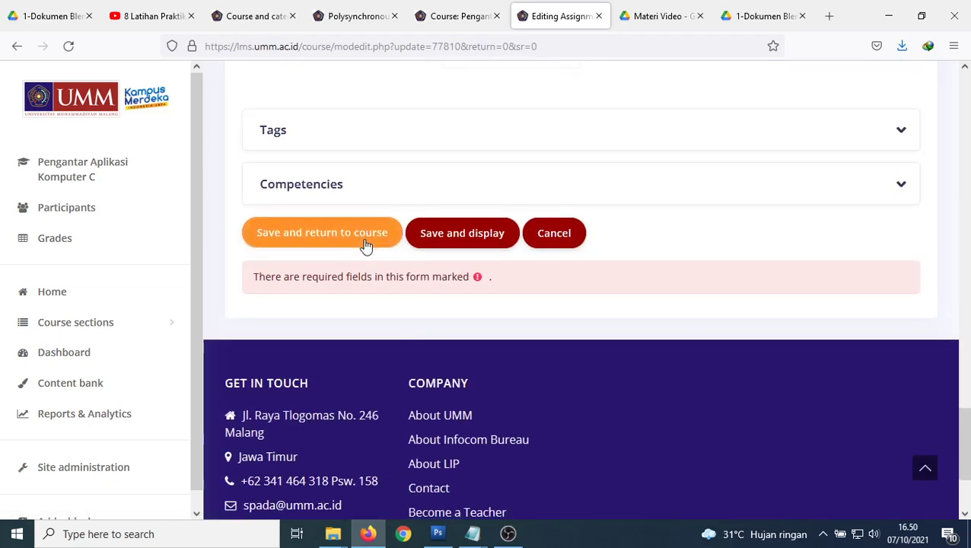
{"action": "left_click", "coordinate": [366, 244]}
Examine the activities and their access dates in the Pengantar dan Presensi, Pertemuan 1, Pertemuan 2 and Pertemuan 3 sections.
{"action": "scroll", "coordinate": [365, 275], "scroll_direction": "down", "scroll_amount": 3}
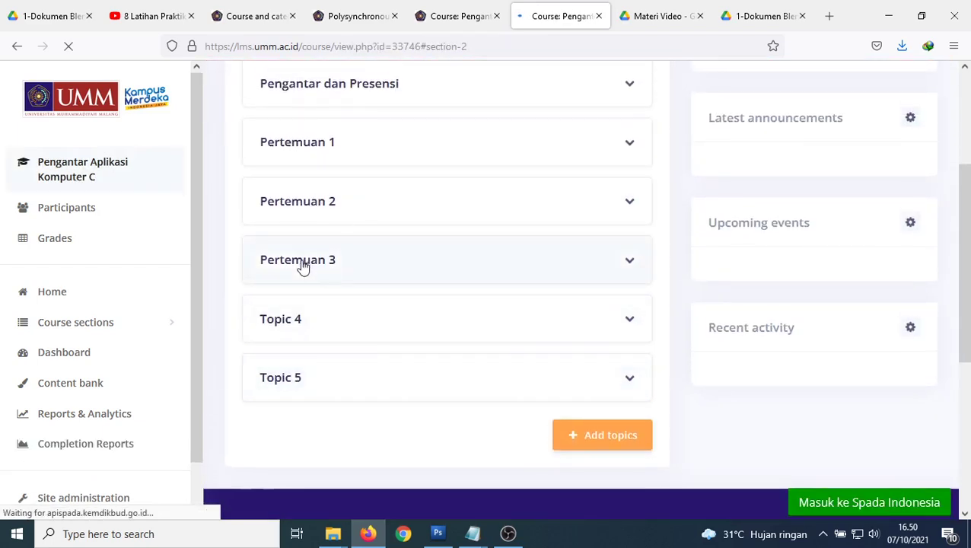
{"action": "left_click", "coordinate": [302, 262]}
{"action": "scroll", "coordinate": [437, 358], "scroll_direction": "down", "scroll_amount": 1}
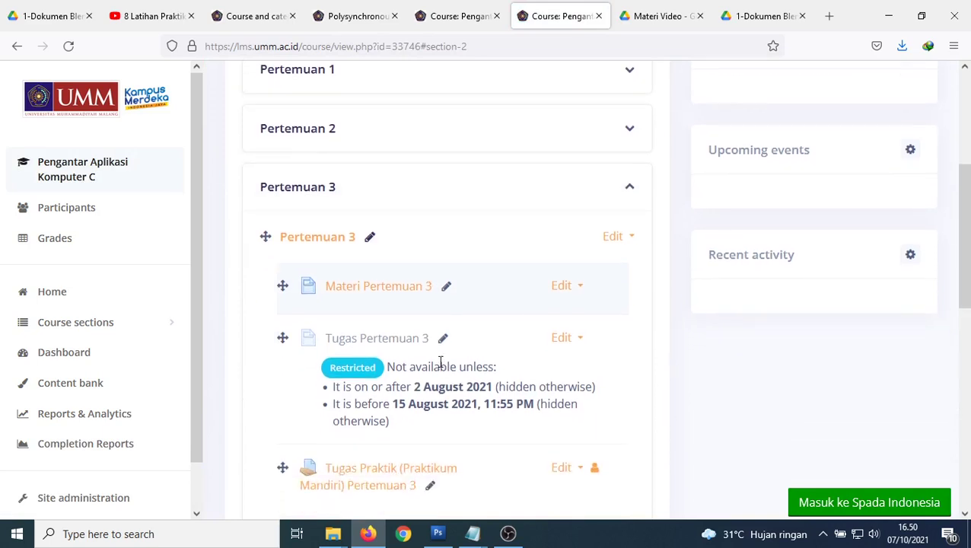
{"action": "scroll", "coordinate": [439, 363], "scroll_direction": "up", "scroll_amount": 1}
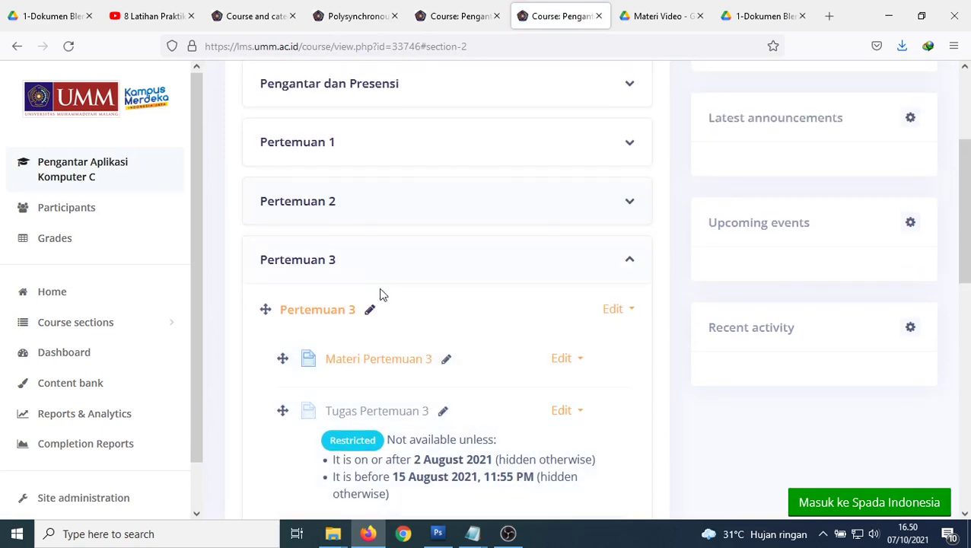
{"action": "scroll", "coordinate": [300, 150], "scroll_direction": "up", "scroll_amount": 1}
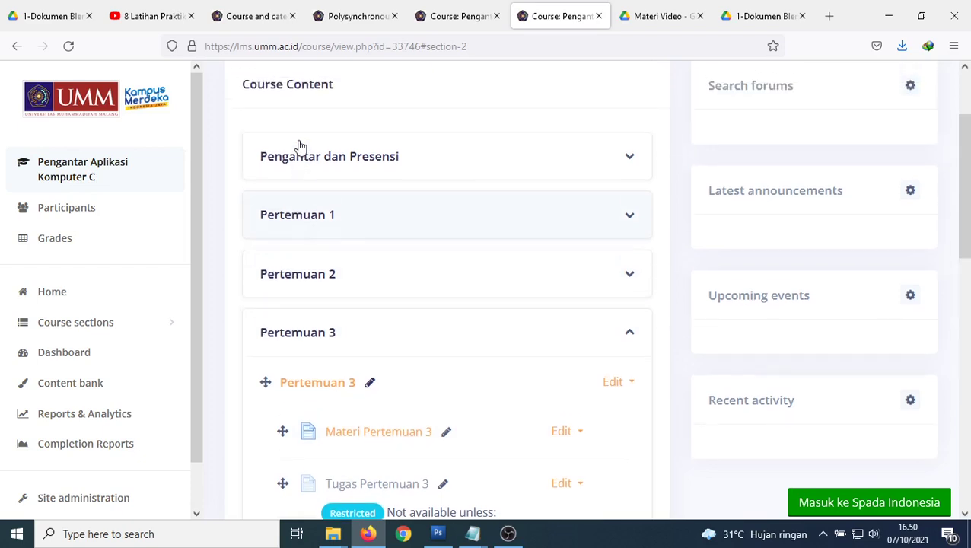
{"action": "left_click", "coordinate": [309, 157]}
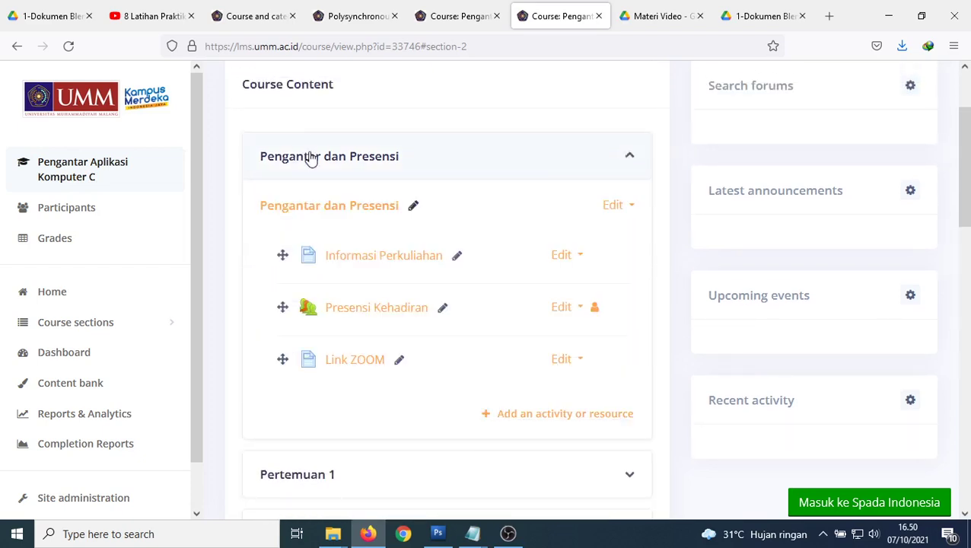
{"action": "left_click", "coordinate": [310, 157]}
{"action": "left_click", "coordinate": [305, 219]}
{"action": "scroll", "coordinate": [364, 261], "scroll_direction": "down", "scroll_amount": 2}
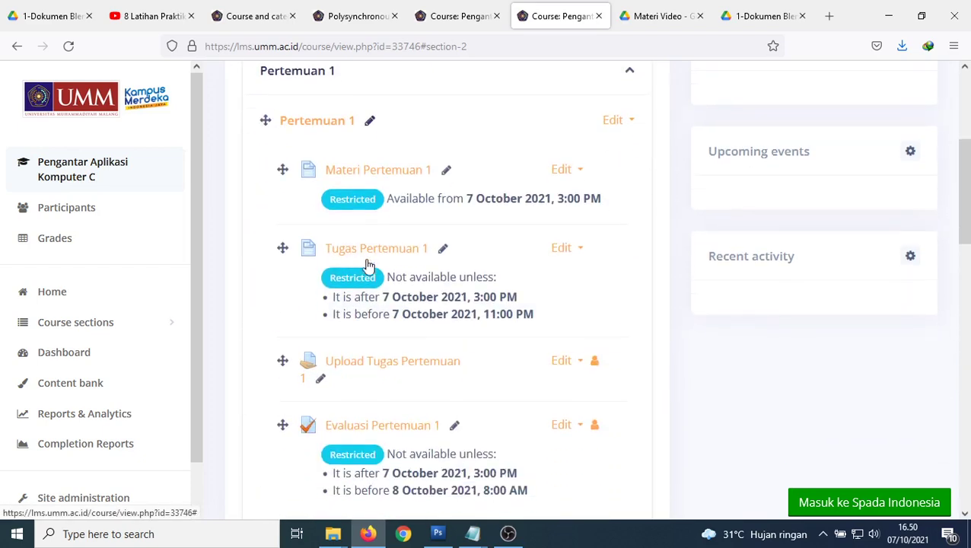
{"action": "scroll", "coordinate": [367, 264], "scroll_direction": "down", "scroll_amount": 4}
{"action": "left_click", "coordinate": [308, 310]}
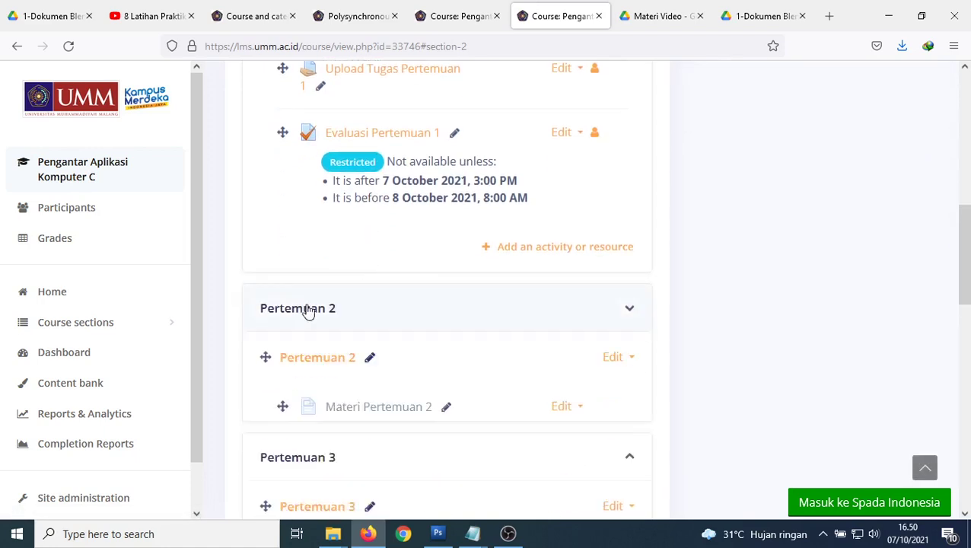
{"action": "scroll", "coordinate": [401, 281], "scroll_direction": "down", "scroll_amount": 3}
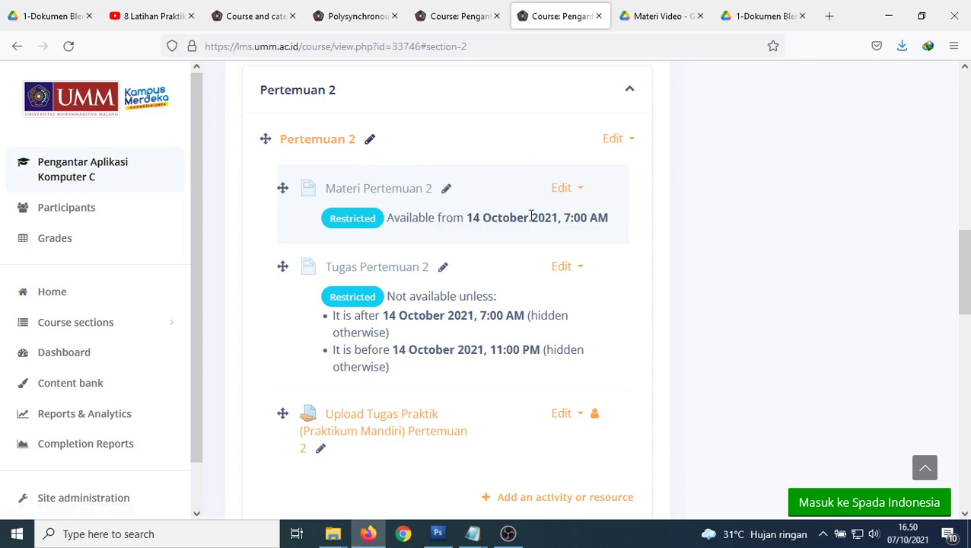
{"action": "scroll", "coordinate": [534, 251], "scroll_direction": "down", "scroll_amount": 4}
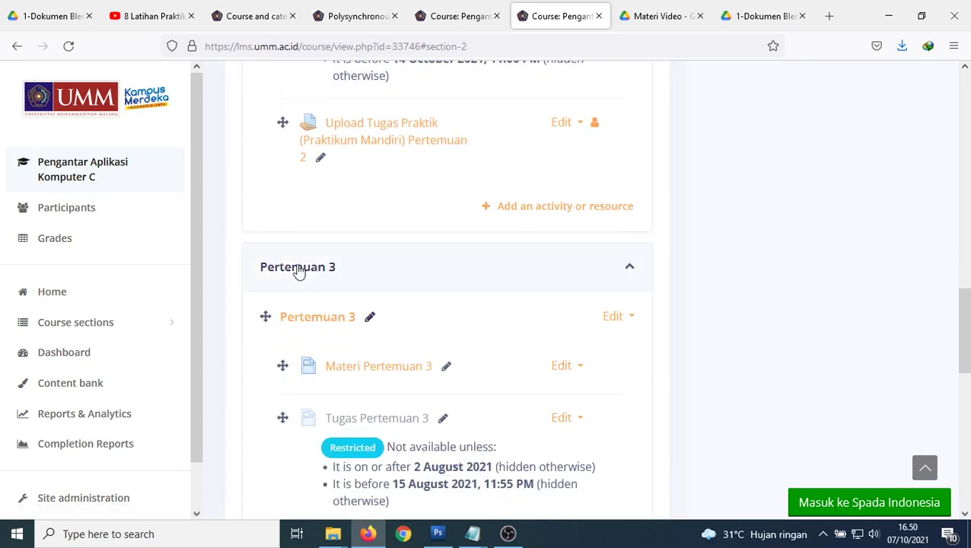
{"action": "scroll", "coordinate": [373, 343], "scroll_direction": "down", "scroll_amount": 2}
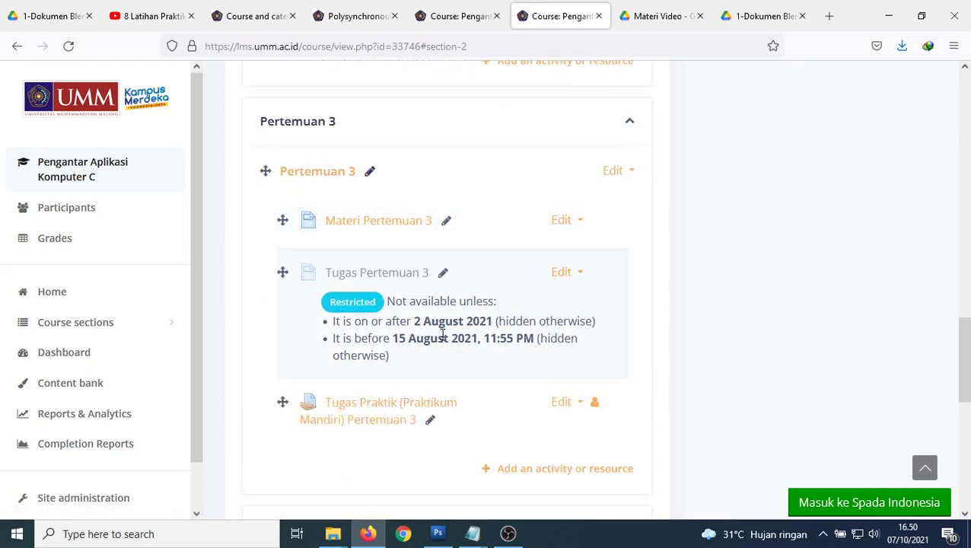
Switch the role in the Pengantar Aplikasi Komputer C course to Student.
{"action": "left_click_drag", "start_coordinate": [963, 343], "coordinate": [915, 99]}
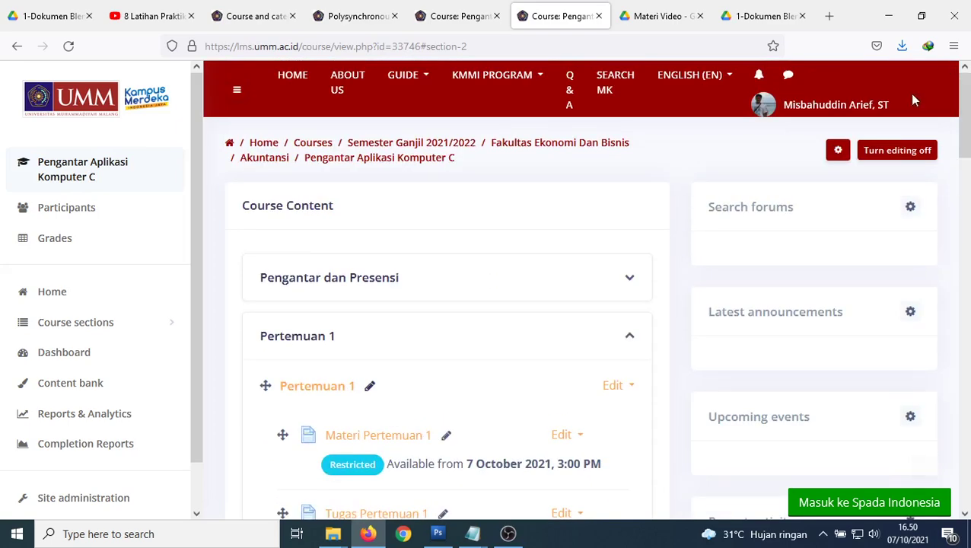
{"action": "left_click", "coordinate": [855, 108]}
{"action": "left_click", "coordinate": [846, 330]}
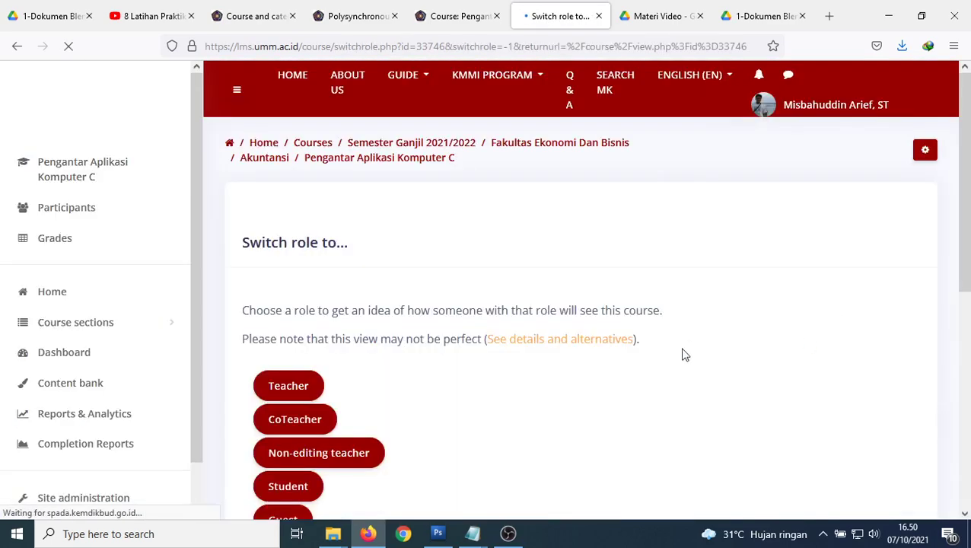
{"action": "scroll", "coordinate": [682, 353], "scroll_direction": "down", "scroll_amount": 4}
{"action": "left_click", "coordinate": [294, 197]}
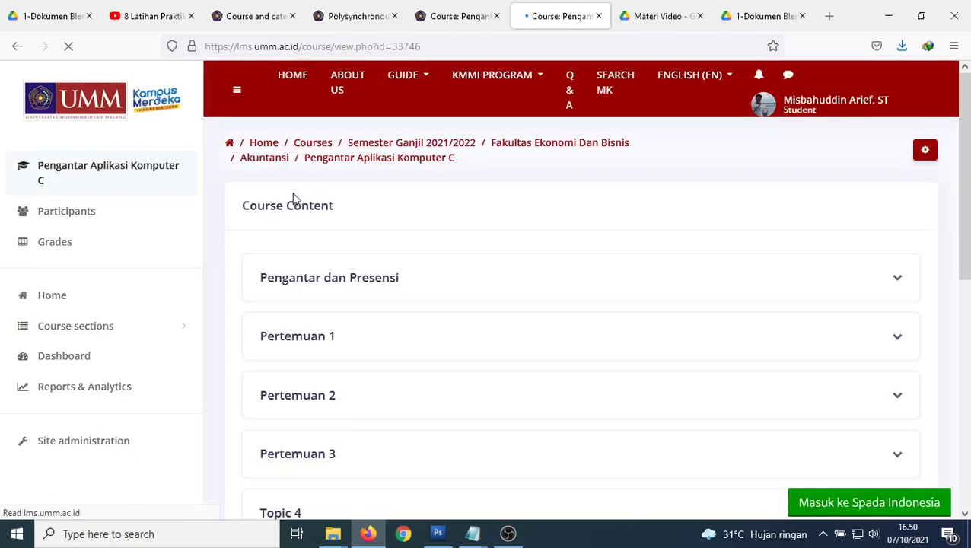
Check in the student view which Pertemuan 1 and Pertemuan 2 activities are shown and when Materi Pertemuan 2 becomes available.
{"action": "left_click", "coordinate": [313, 285]}
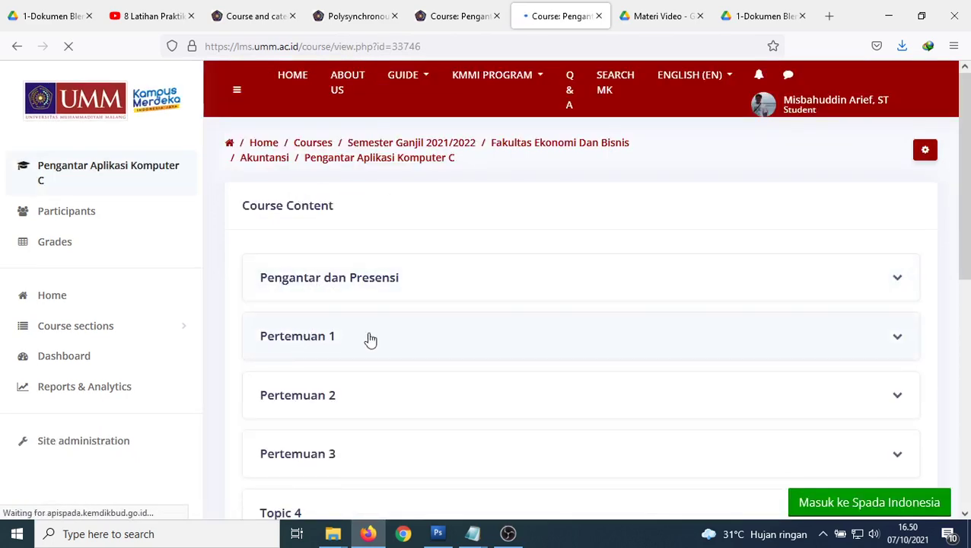
{"action": "left_click", "coordinate": [371, 340]}
{"action": "scroll", "coordinate": [371, 339], "scroll_direction": "down", "scroll_amount": 4}
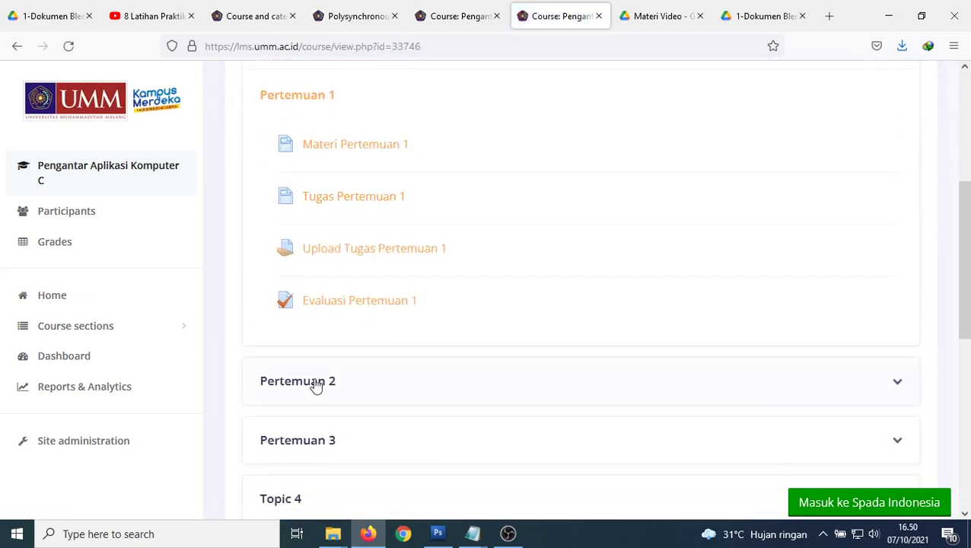
{"action": "left_click", "coordinate": [298, 384]}
{"action": "scroll", "coordinate": [485, 320], "scroll_direction": "down", "scroll_amount": 3}
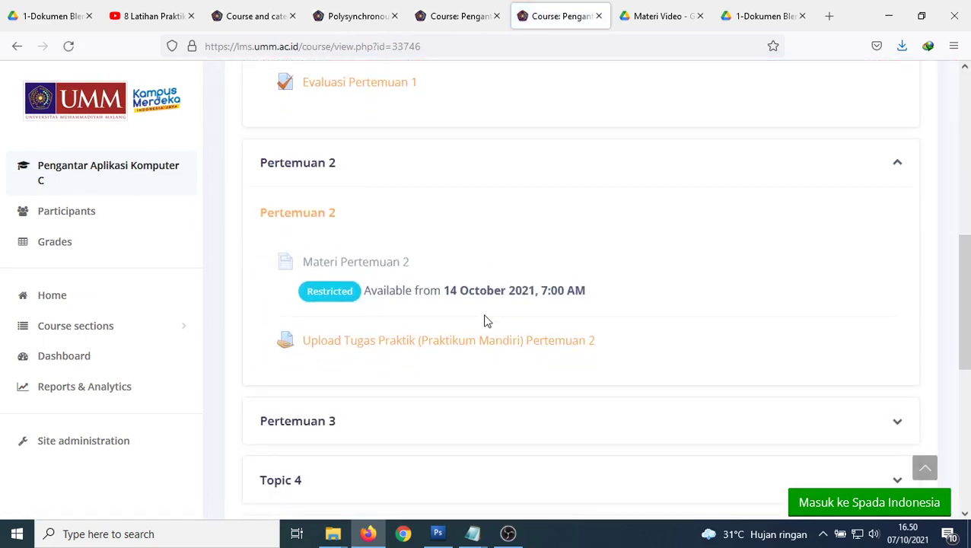
{"action": "scroll", "coordinate": [490, 319], "scroll_direction": "down", "scroll_amount": 1}
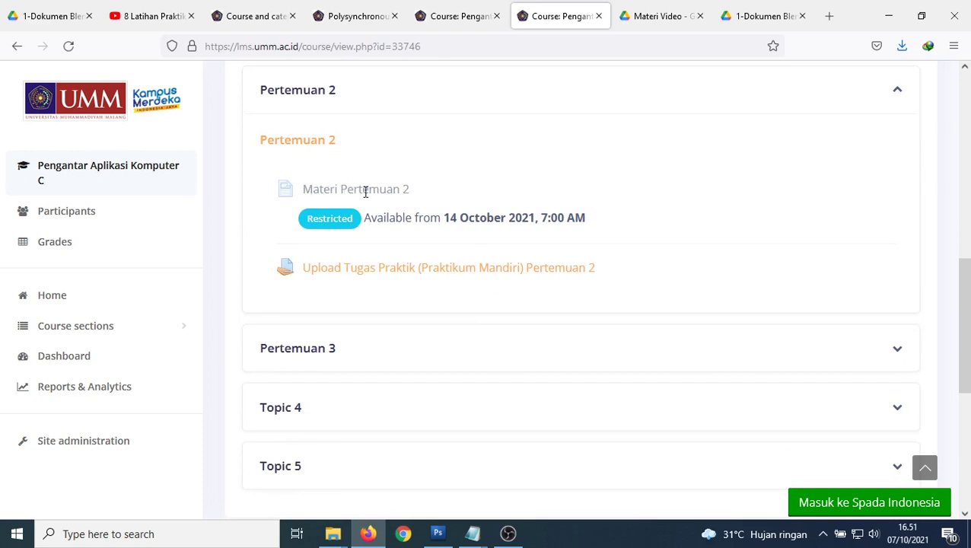
{"action": "left_click_drag", "start_coordinate": [436, 219], "coordinate": [538, 219]}
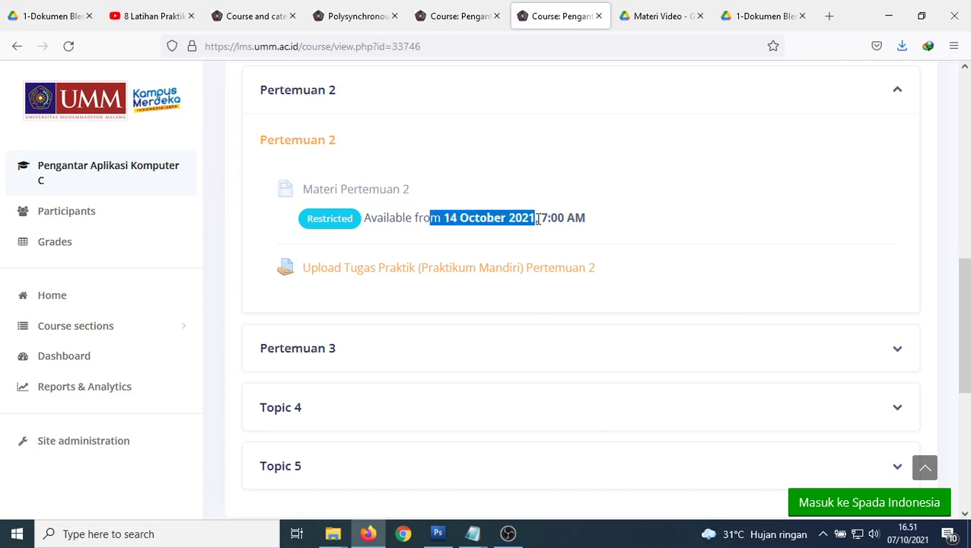
Check how Upload Tugas Praktik (Praktikum Mandiri) Pertemuan 2 appears to a student and return to the course.
{"action": "left_click", "coordinate": [333, 271]}
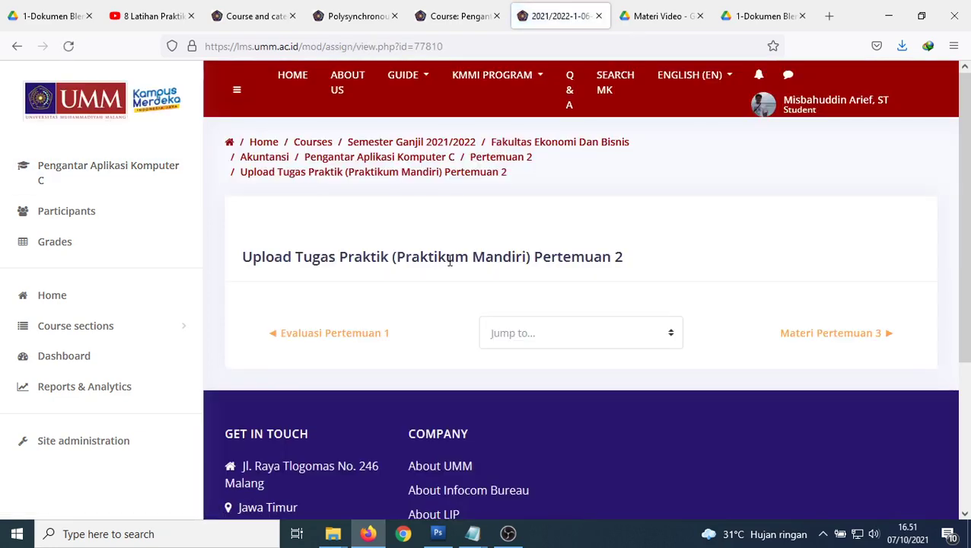
{"action": "scroll", "coordinate": [448, 262], "scroll_direction": "down", "scroll_amount": 3}
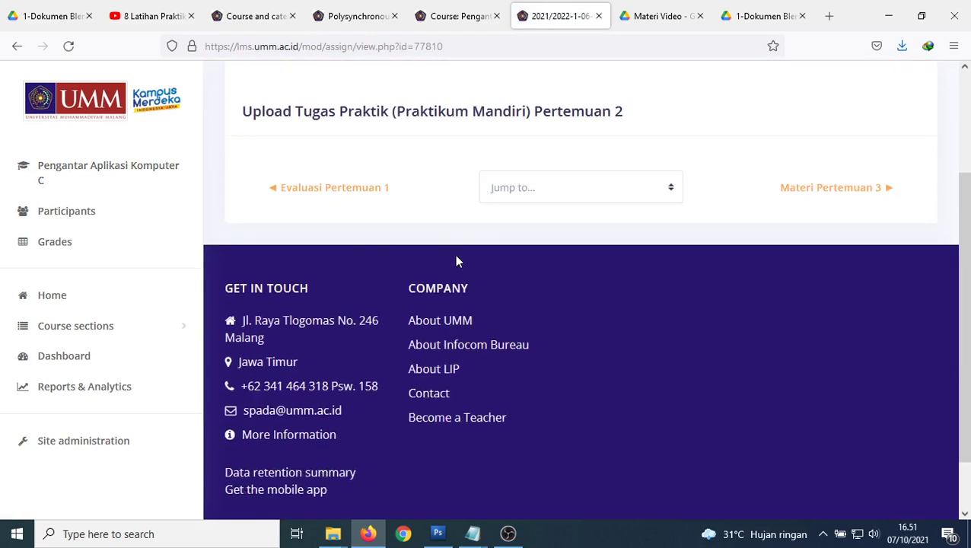
{"action": "scroll", "coordinate": [621, 209], "scroll_direction": "up", "scroll_amount": 3}
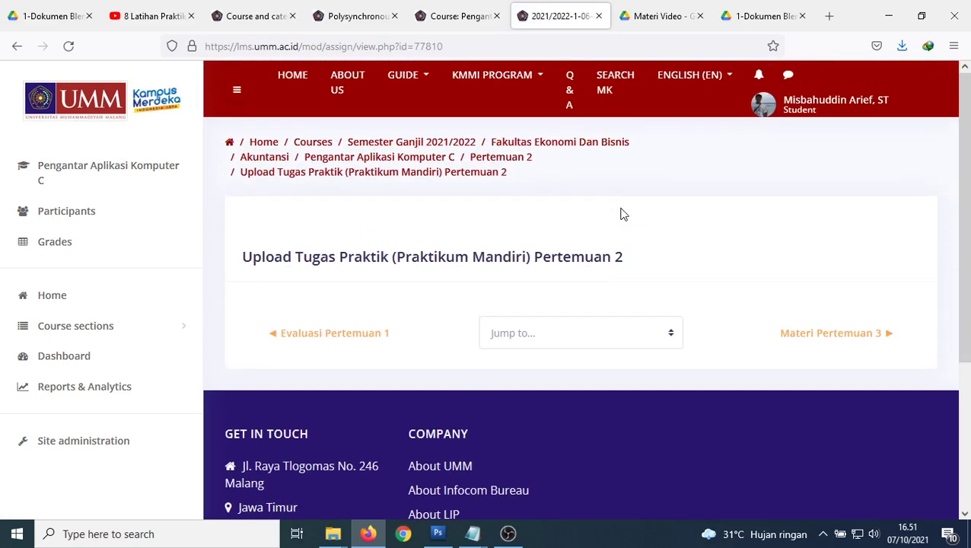
{"action": "left_click", "coordinate": [17, 46]}
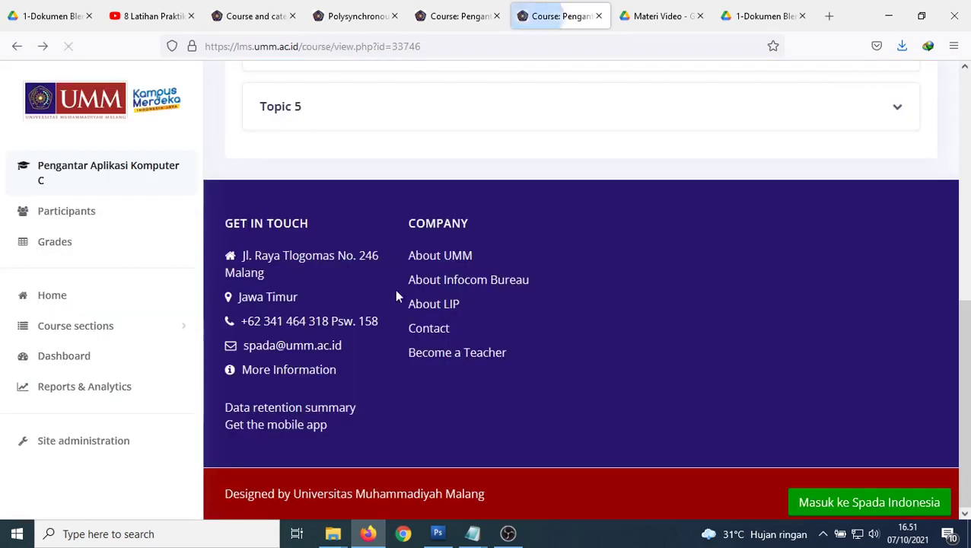
Check which activities and access restrictions a student sees in the Pertemuan 2 and Pertemuan 3 sections.
{"action": "scroll", "coordinate": [372, 201], "scroll_direction": "up", "scroll_amount": 5}
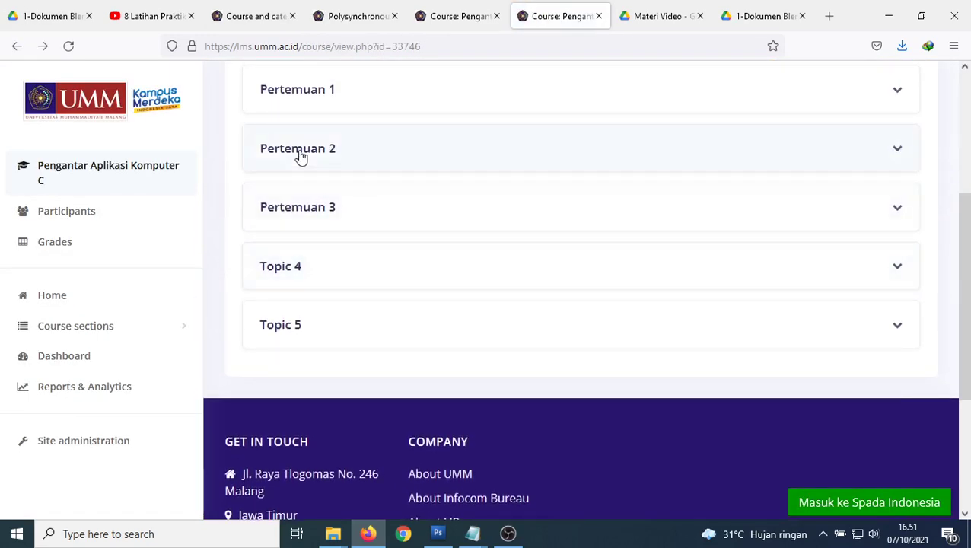
{"action": "left_click", "coordinate": [300, 155]}
{"action": "left_click", "coordinate": [300, 155]}
{"action": "left_click", "coordinate": [303, 211]}
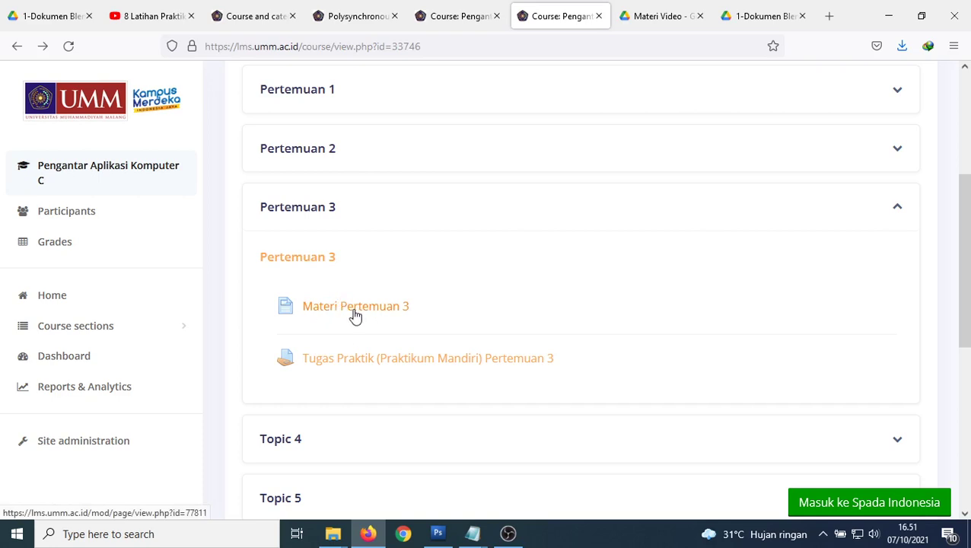
{"action": "scroll", "coordinate": [321, 213], "scroll_direction": "up", "scroll_amount": 2}
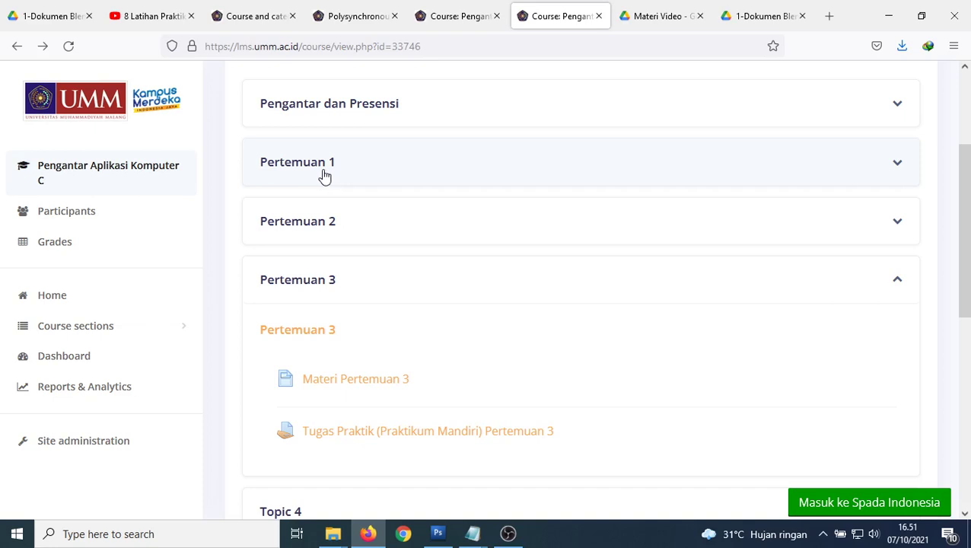
{"action": "left_click", "coordinate": [295, 228]}
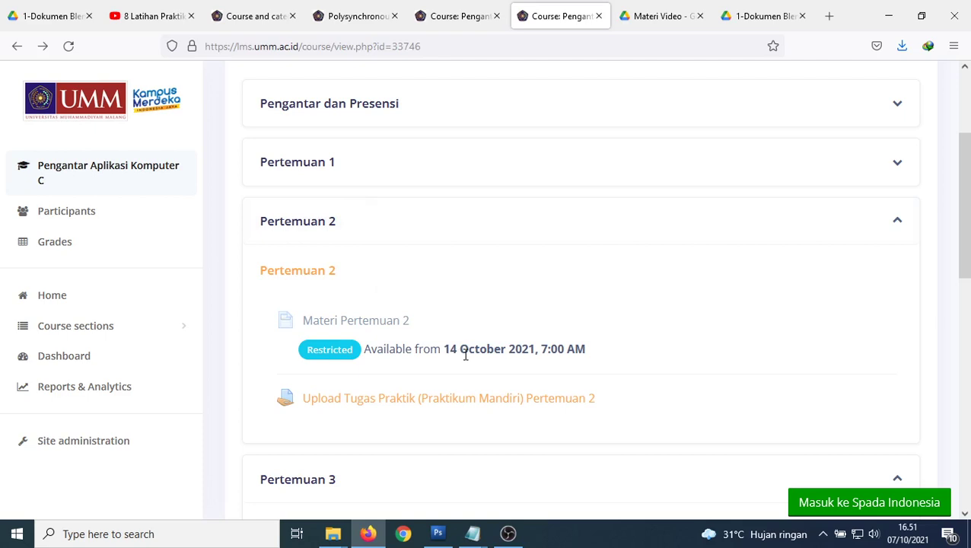
Leave the Student role and return to the normal role in the Pengantar Aplikasi Komputer C course.
{"action": "left_click_drag", "start_coordinate": [965, 255], "coordinate": [945, 107]}
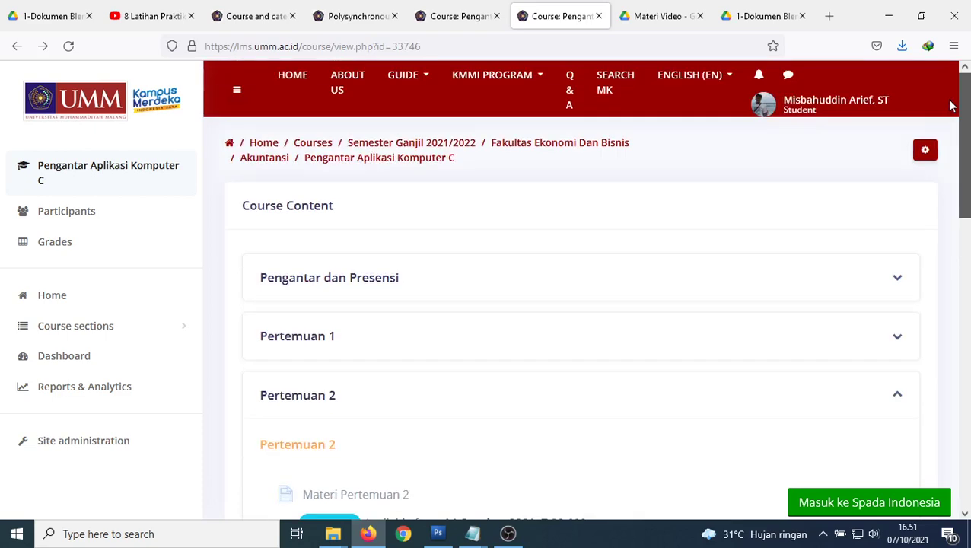
{"action": "left_click", "coordinate": [844, 108]}
{"action": "left_click", "coordinate": [808, 328]}
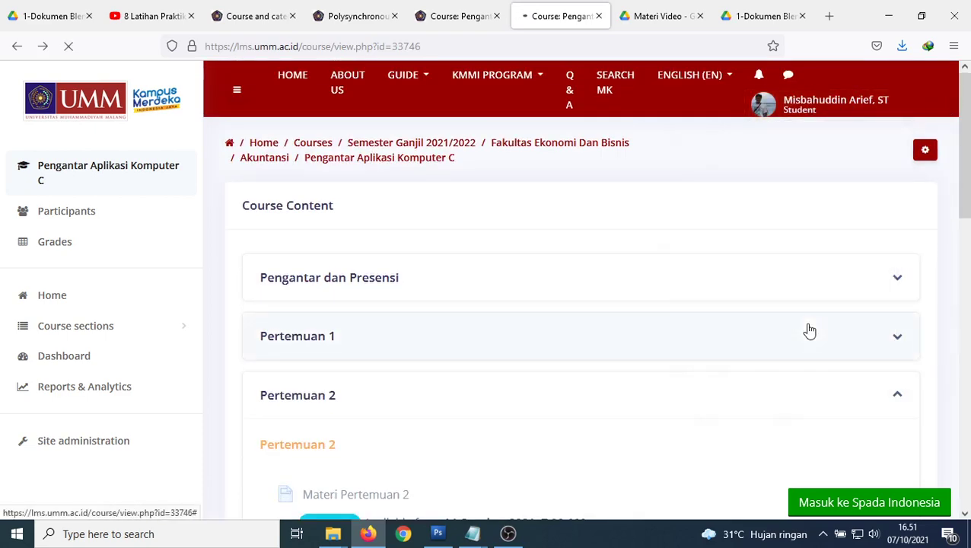
Examine the access dates of the materials, task and evaluation in the Pertemuan 1 section.
{"action": "scroll", "coordinate": [495, 334], "scroll_direction": "down", "scroll_amount": 2}
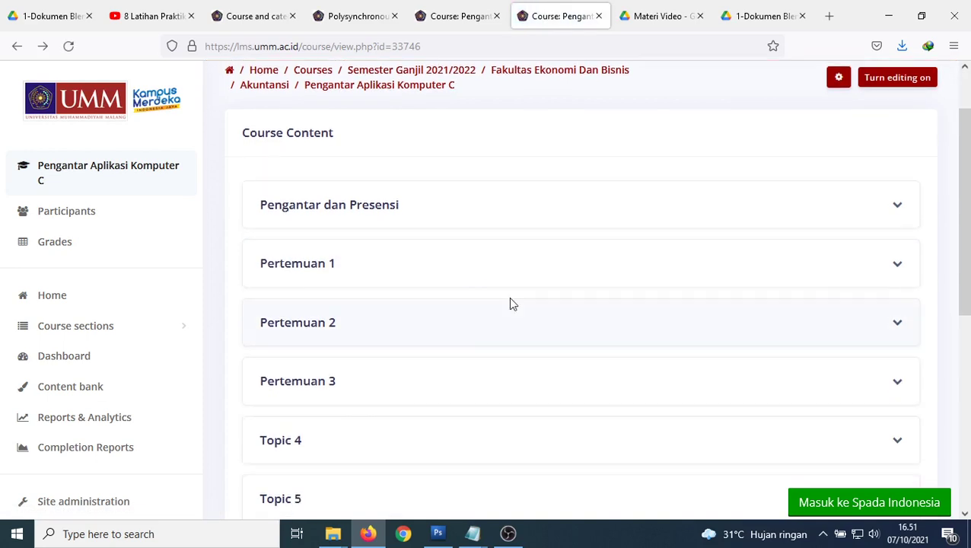
{"action": "left_click", "coordinate": [281, 264]}
{"action": "scroll", "coordinate": [390, 357], "scroll_direction": "down", "scroll_amount": 4}
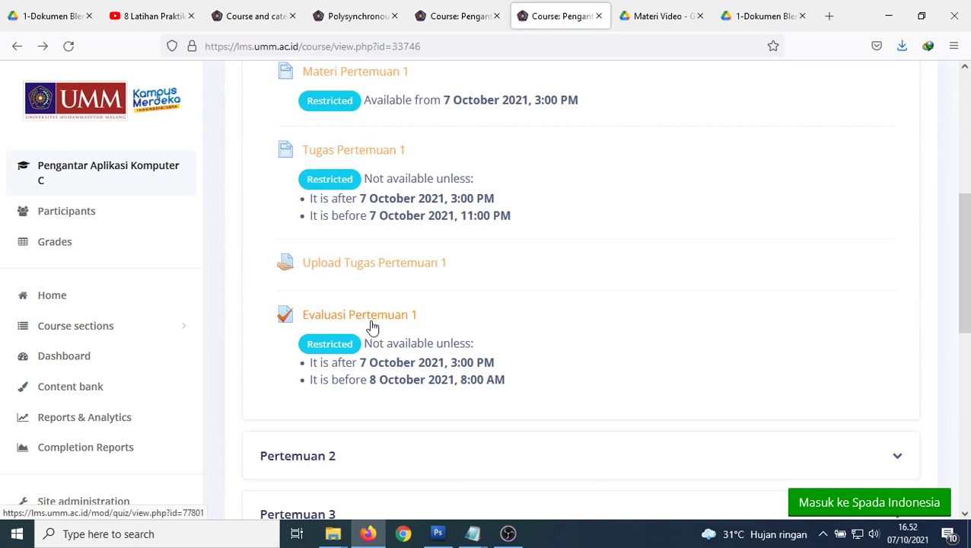
Go back to the course management search results and search the courses for "ksa".
{"action": "left_click", "coordinate": [455, 17]}
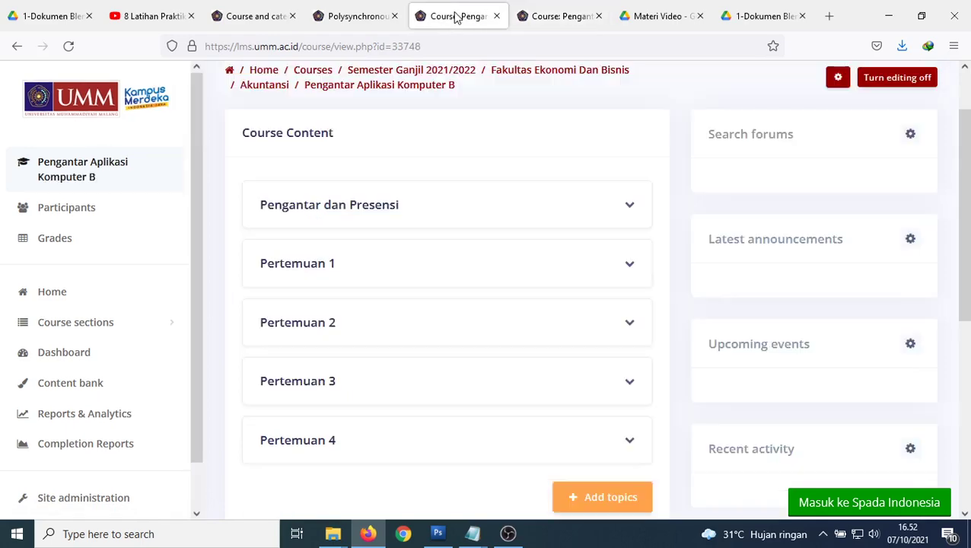
{"action": "left_click", "coordinate": [332, 22]}
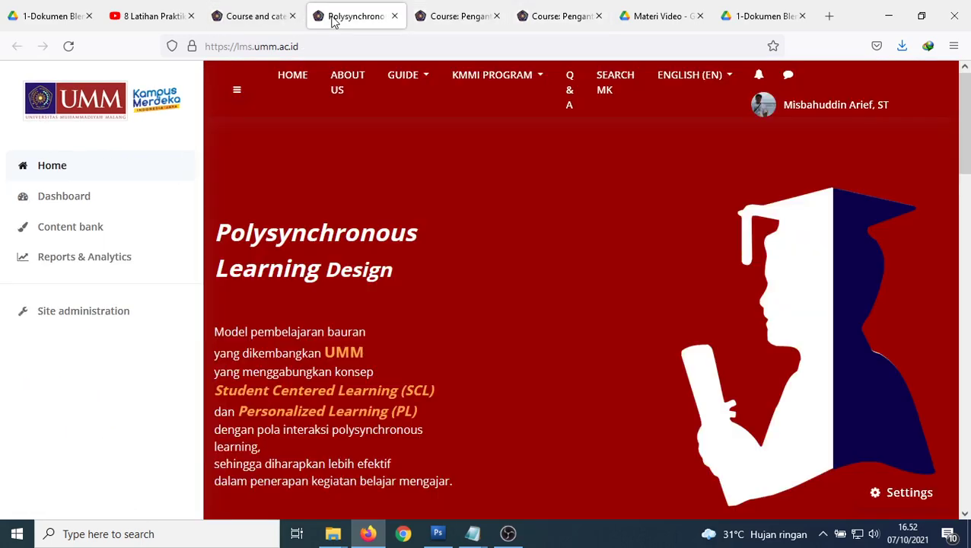
{"action": "left_click", "coordinate": [257, 19]}
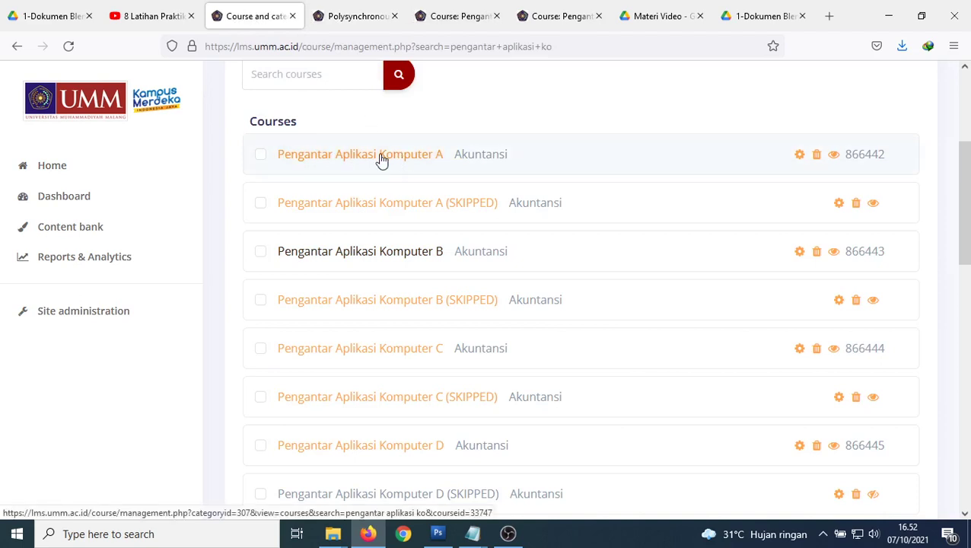
{"action": "scroll", "coordinate": [293, 82], "scroll_direction": "up", "scroll_amount": 3}
{"action": "left_click", "coordinate": [328, 296]}
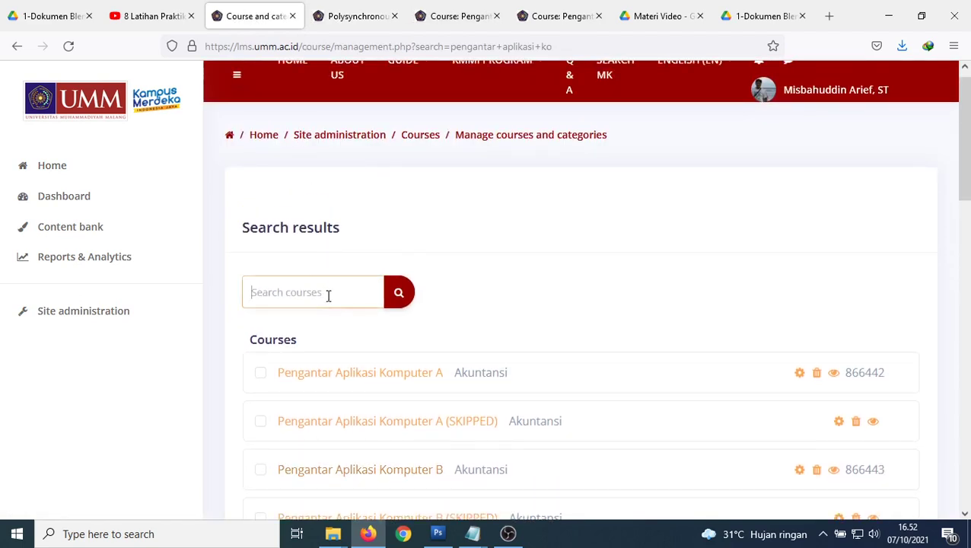
{"action": "type", "text": "ksa"}
{"action": "key", "text": "Return"}
Select Aplikasi Komputer (KSA) in the search results and view its course page.
{"action": "scroll", "coordinate": [332, 238], "scroll_direction": "down", "scroll_amount": 5}
{"action": "scroll", "coordinate": [328, 173], "scroll_direction": "up", "scroll_amount": 3}
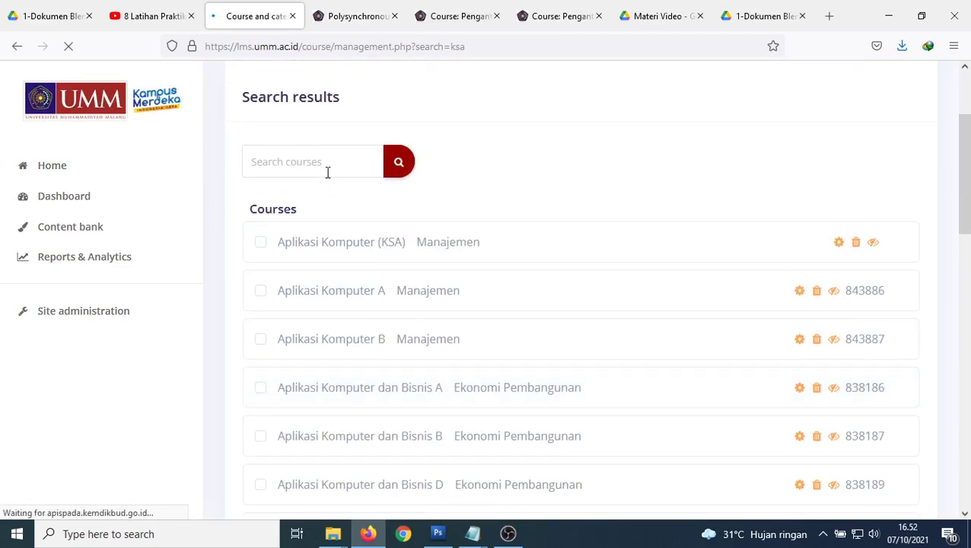
{"action": "left_click", "coordinate": [341, 242]}
{"action": "scroll", "coordinate": [371, 273], "scroll_direction": "down", "scroll_amount": 5}
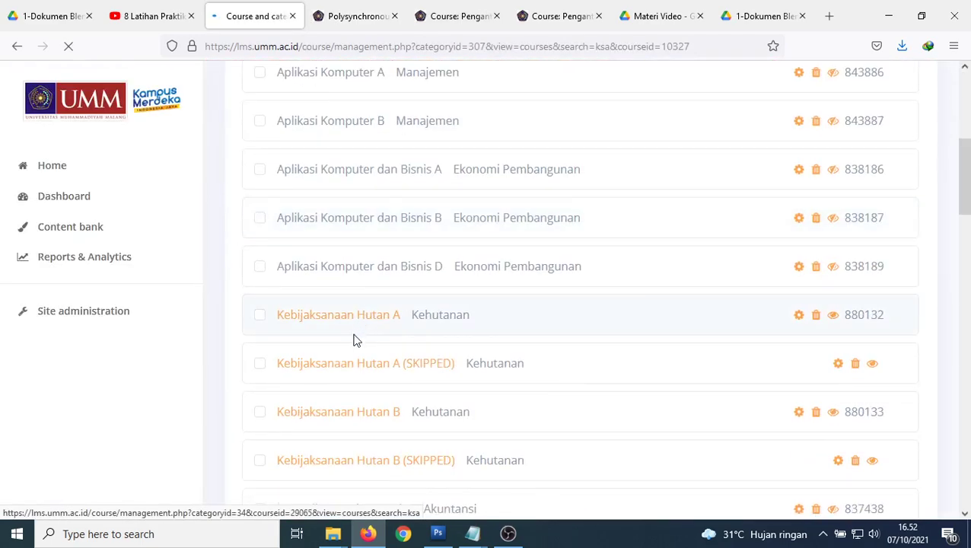
{"action": "scroll", "coordinate": [354, 339], "scroll_direction": "down", "scroll_amount": 10}
{"action": "left_click", "coordinate": [271, 245]}
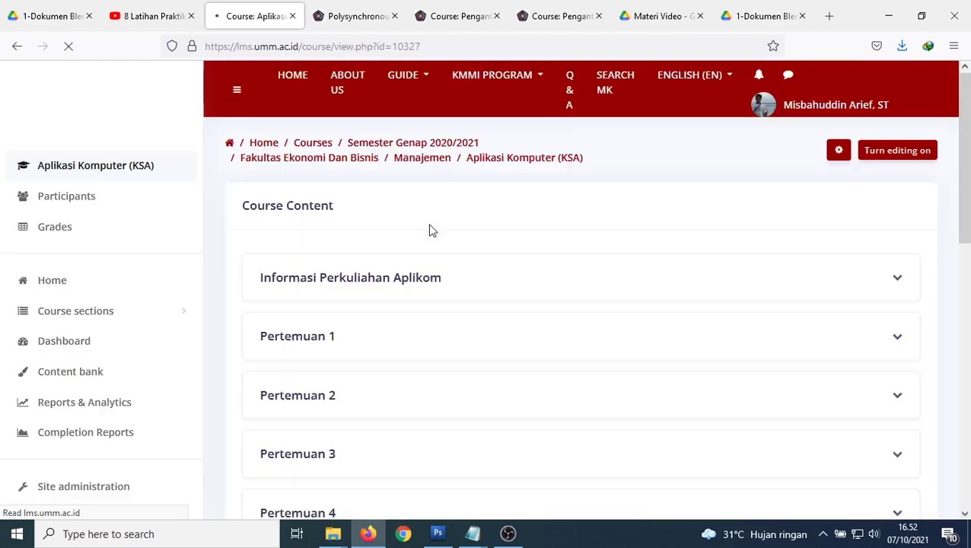
Examine the UTS KSA Aplikasi Komputer quiz in the Pertemuan 5 (UTS) section and return to the course.
{"action": "scroll", "coordinate": [429, 232], "scroll_direction": "down", "scroll_amount": 8}
{"action": "scroll", "coordinate": [429, 232], "scroll_direction": "up", "scroll_amount": 3}
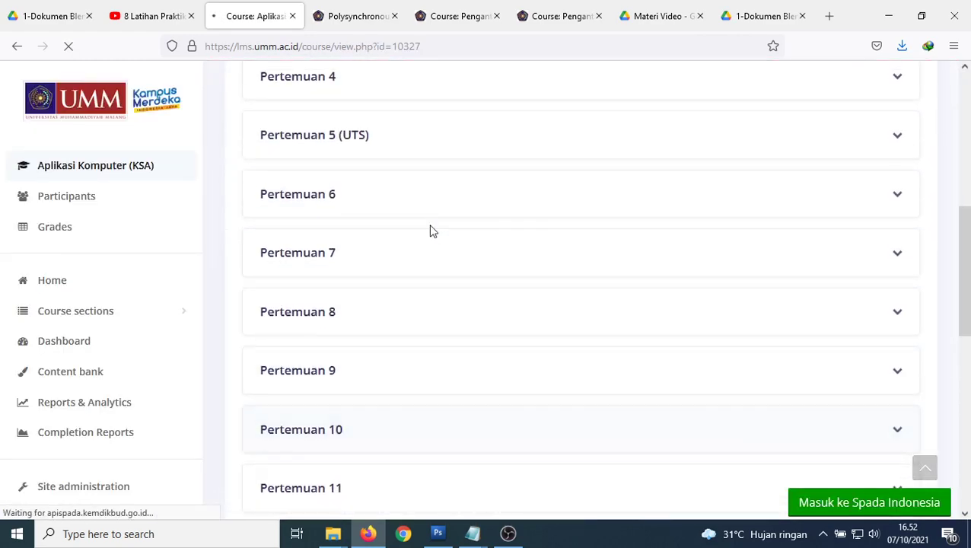
{"action": "left_click", "coordinate": [301, 147]}
{"action": "scroll", "coordinate": [439, 281], "scroll_direction": "down", "scroll_amount": 5}
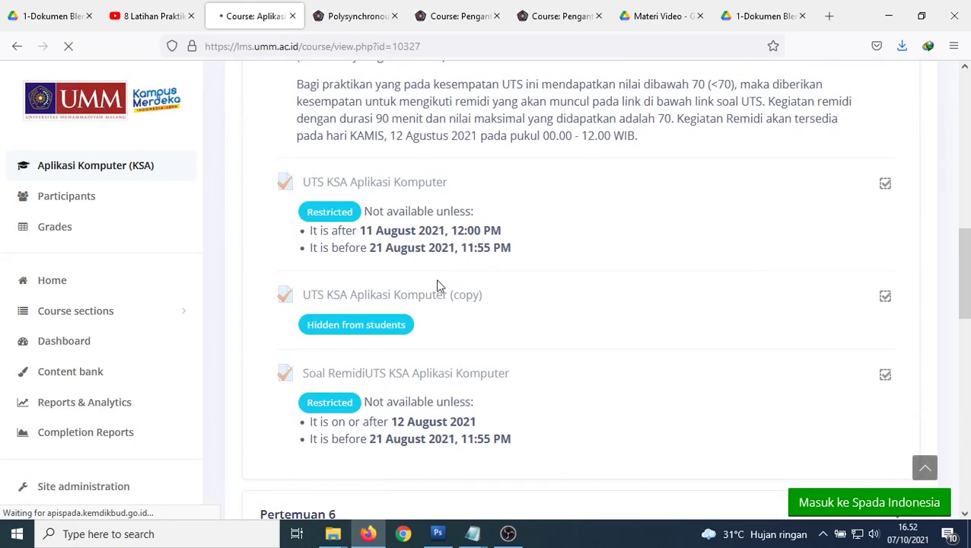
{"action": "left_click", "coordinate": [344, 187]}
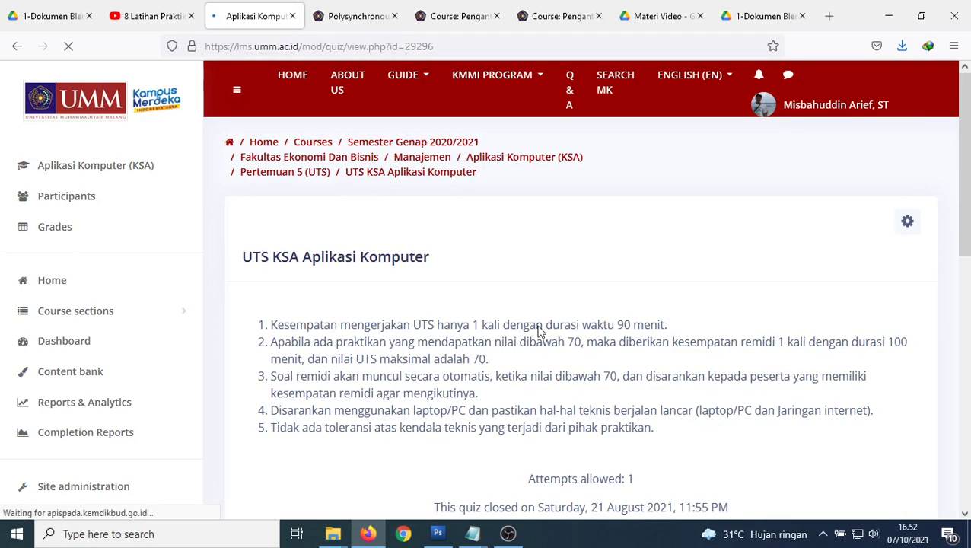
{"action": "scroll", "coordinate": [581, 328], "scroll_direction": "down", "scroll_amount": 4}
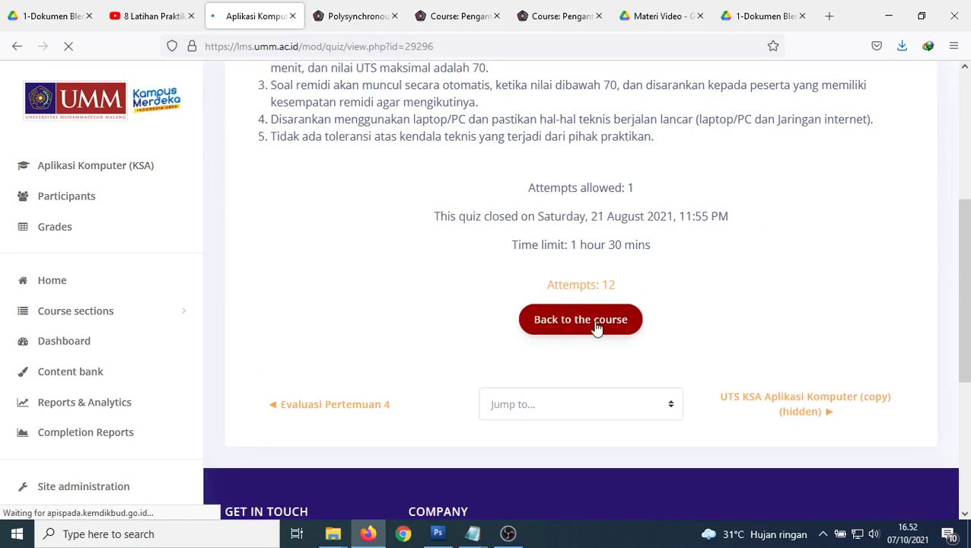
{"action": "left_click", "coordinate": [597, 327]}
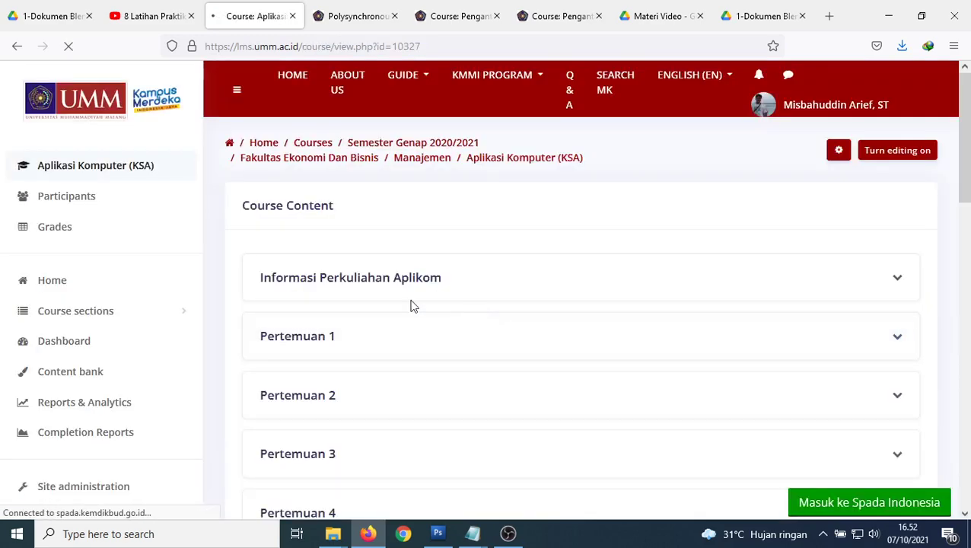
Examine the upload and download activities and their access conditions in the Pertemuan 12 (Quis) section.
{"action": "scroll", "coordinate": [309, 325], "scroll_direction": "down", "scroll_amount": 4}
{"action": "scroll", "coordinate": [312, 327], "scroll_direction": "down", "scroll_amount": 5}
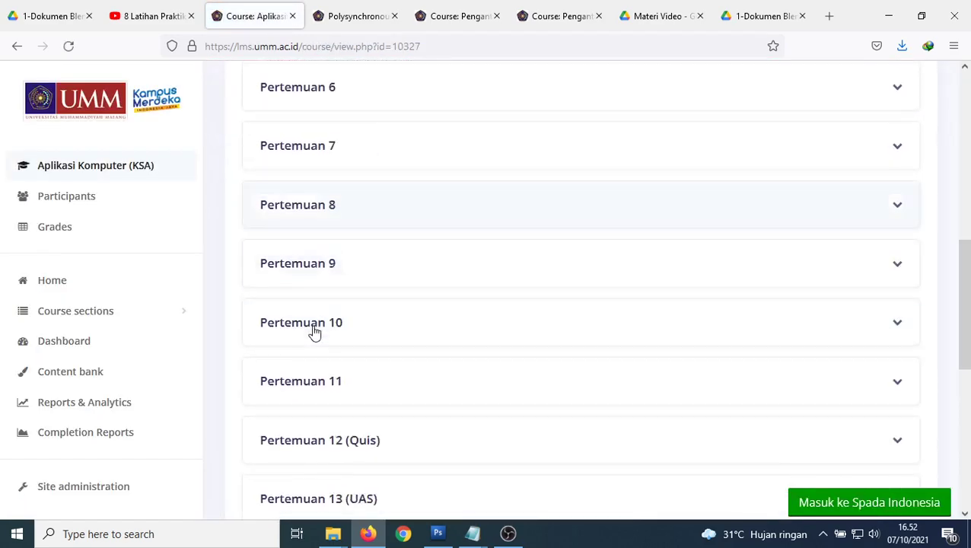
{"action": "left_click", "coordinate": [314, 332]}
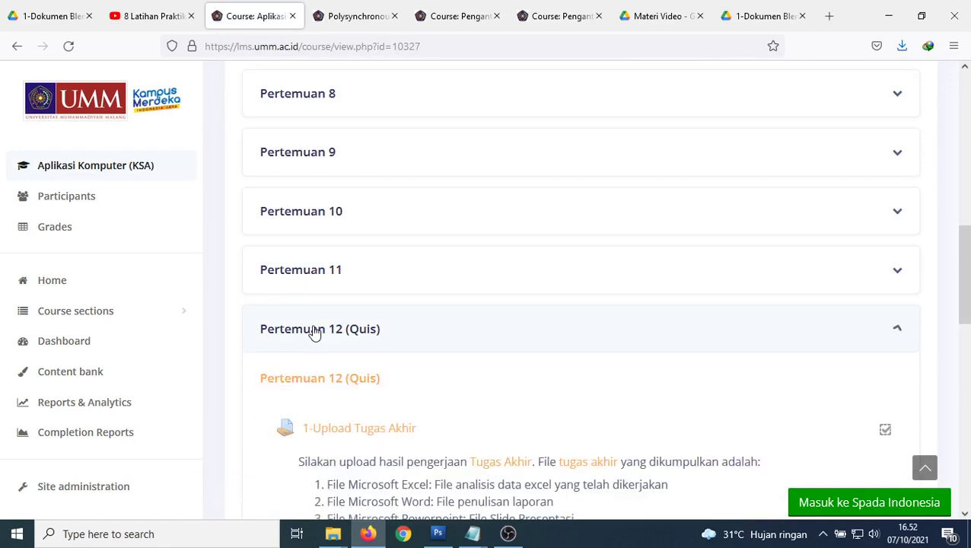
{"action": "scroll", "coordinate": [316, 334], "scroll_direction": "down", "scroll_amount": 5}
{"action": "scroll", "coordinate": [318, 340], "scroll_direction": "down", "scroll_amount": 5}
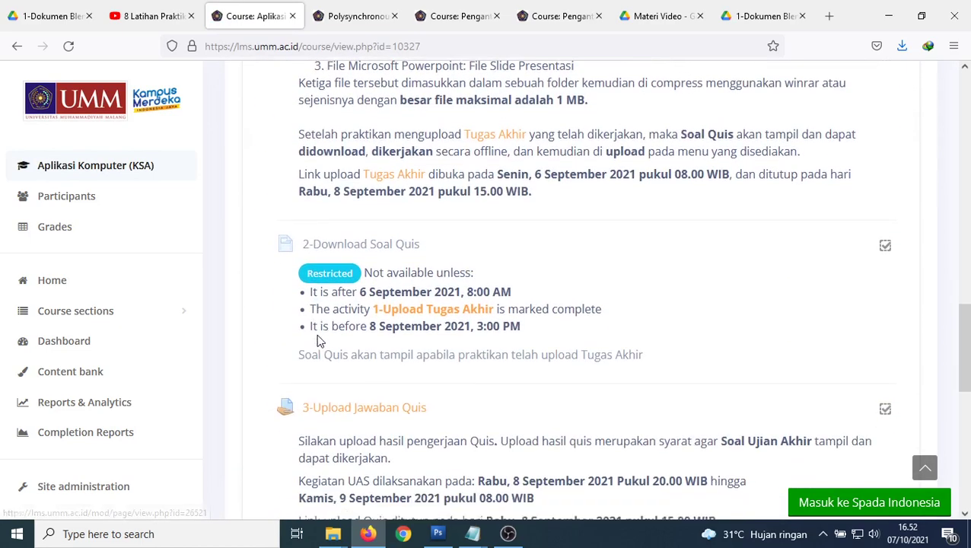
{"action": "scroll", "coordinate": [320, 336], "scroll_direction": "up", "scroll_amount": 15}
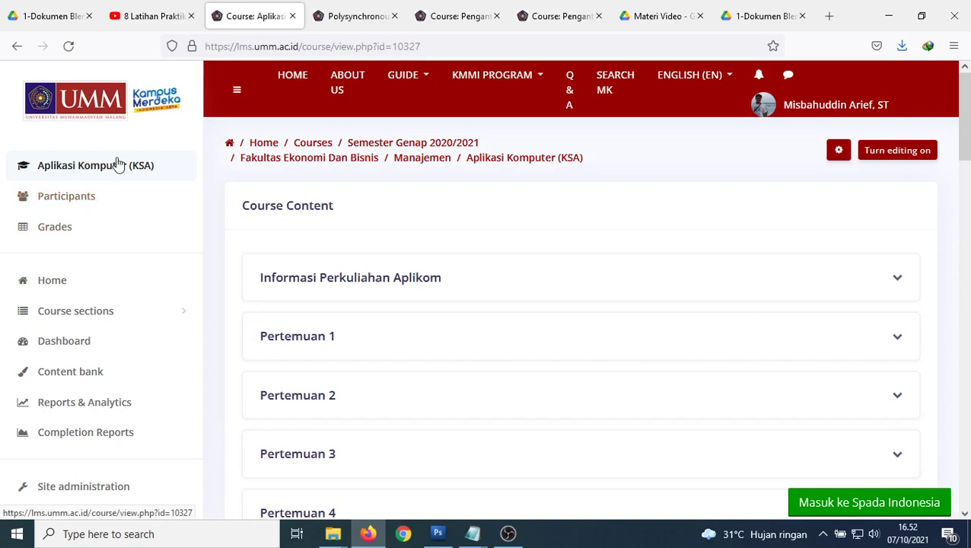
Close the Aplikasi Komputer (KSA) course and open course and category management from the site administration.
{"action": "left_click", "coordinate": [293, 16]}
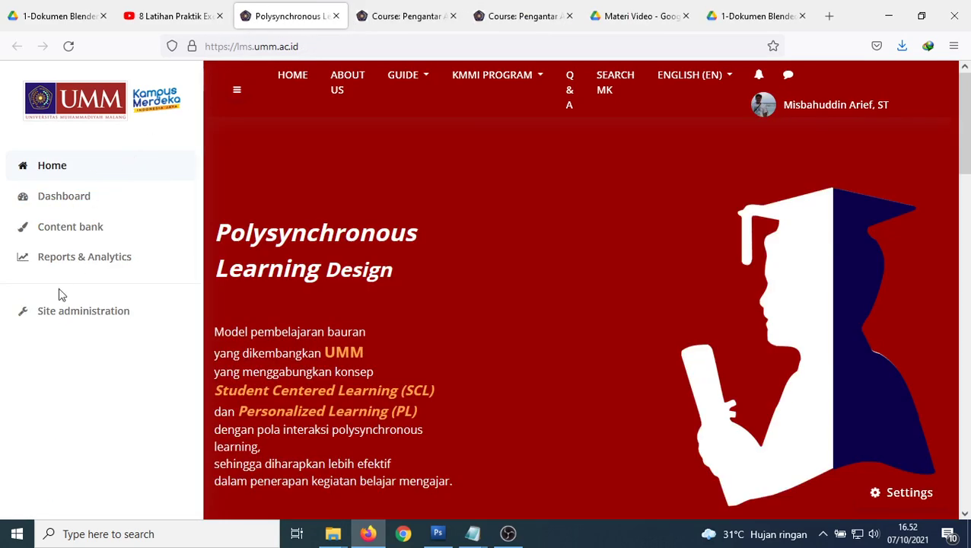
{"action": "left_click", "coordinate": [65, 312]}
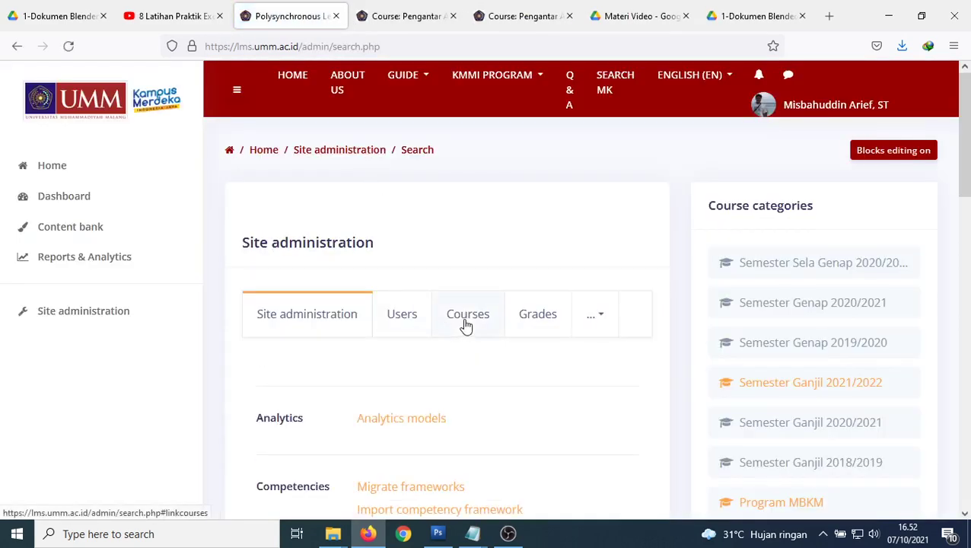
{"action": "left_click", "coordinate": [466, 321]}
{"action": "left_click", "coordinate": [398, 372]}
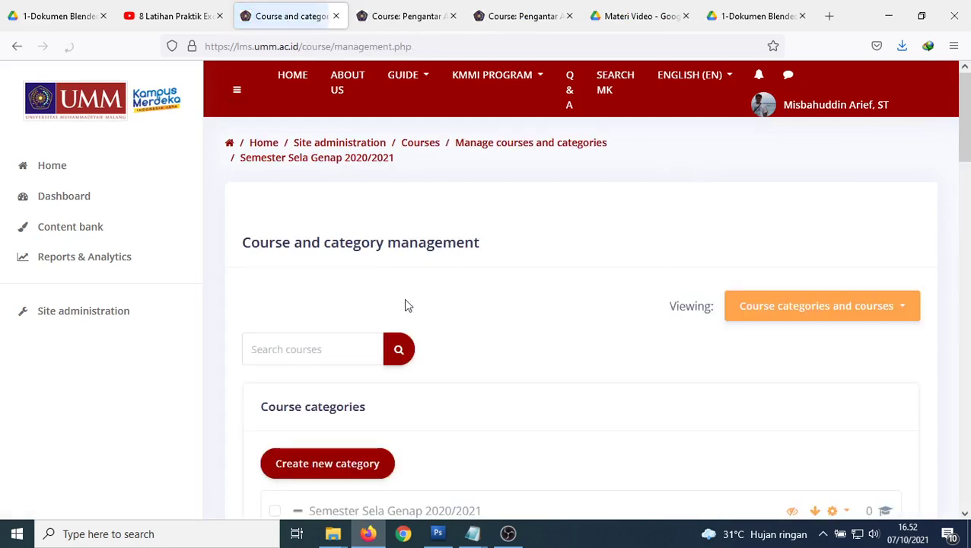
Search the courses for "pengantar aplikasi komputer" and open Pengantar Aplikasi Komputer B in a separate browser tab.
{"action": "left_click", "coordinate": [340, 355]}
{"action": "type", "text": "pengantar aplikasi"}
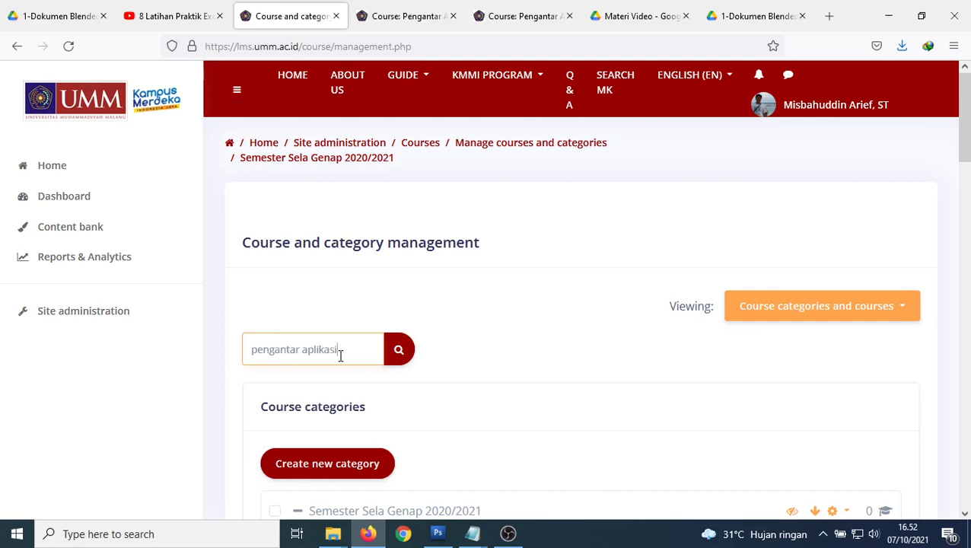
{"action": "type", "text": " komputer"}
{"action": "key", "text": "Return"}
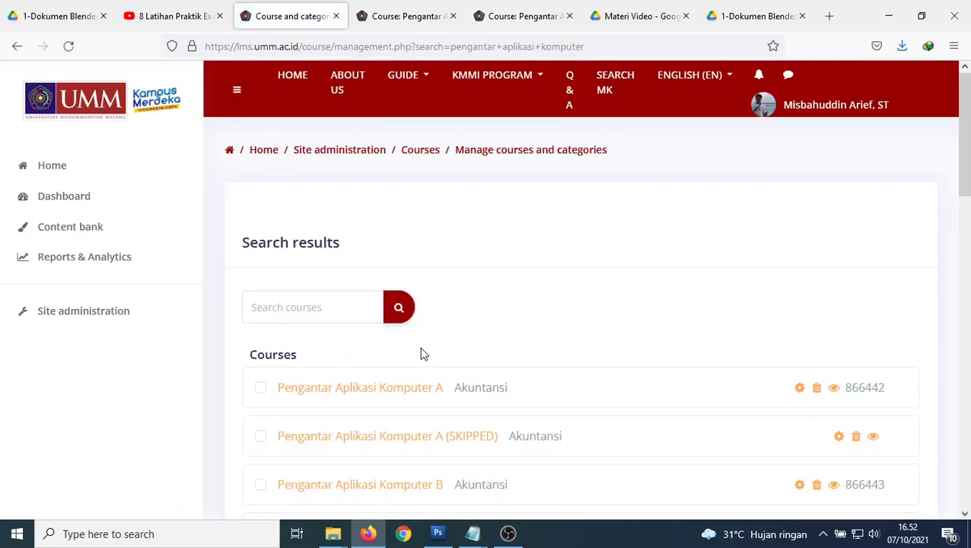
{"action": "scroll", "coordinate": [418, 368], "scroll_direction": "down", "scroll_amount": 4}
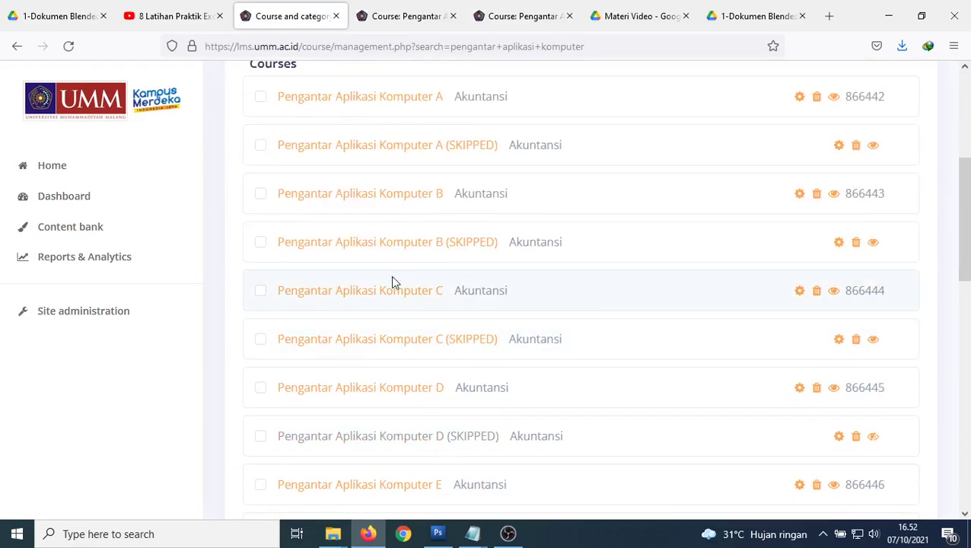
{"action": "middle_click", "coordinate": [386, 200]}
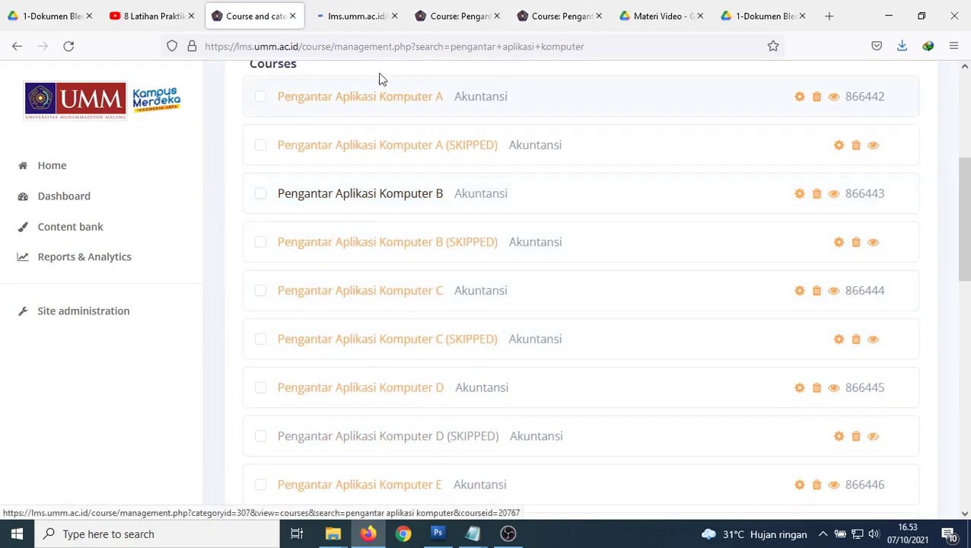
Open the Pengantar Aplikasi Komputer B course from the course management listing in the separate browser tab.
{"action": "left_click", "coordinate": [357, 18]}
{"action": "scroll", "coordinate": [372, 196], "scroll_direction": "down", "scroll_amount": 10}
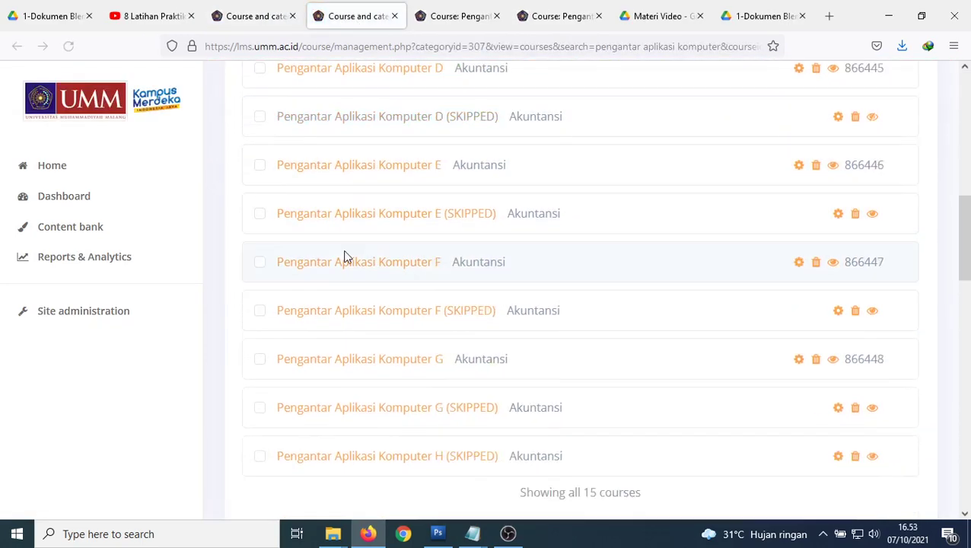
{"action": "left_click", "coordinate": [276, 340]}
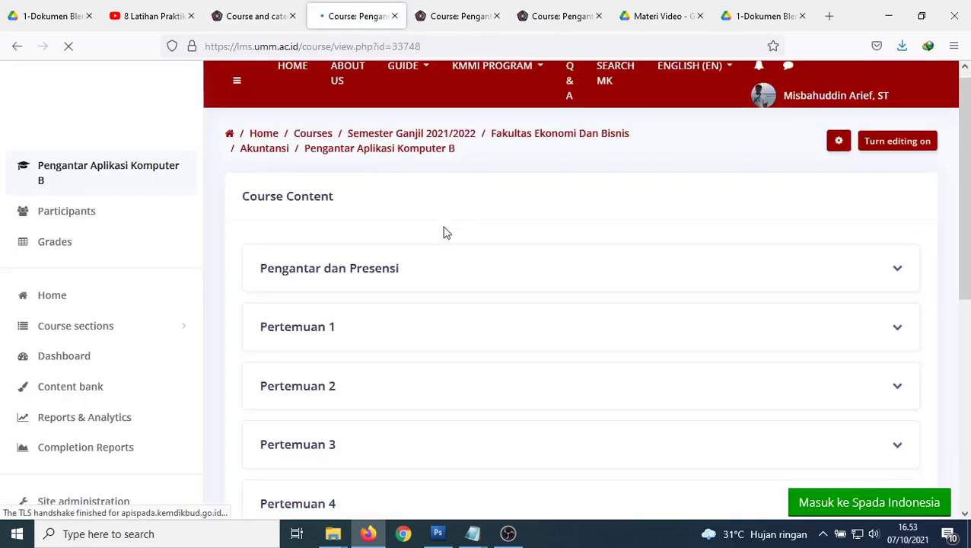
Expand the Pengantar dan Presensi and Pertemuan 1 sections and examine their activities and access restrictions.
{"action": "scroll", "coordinate": [336, 139], "scroll_direction": "down", "scroll_amount": 5}
{"action": "scroll", "coordinate": [324, 113], "scroll_direction": "up", "scroll_amount": 2}
{"action": "left_click", "coordinate": [325, 113]}
{"action": "scroll", "coordinate": [376, 226], "scroll_direction": "down", "scroll_amount": 1}
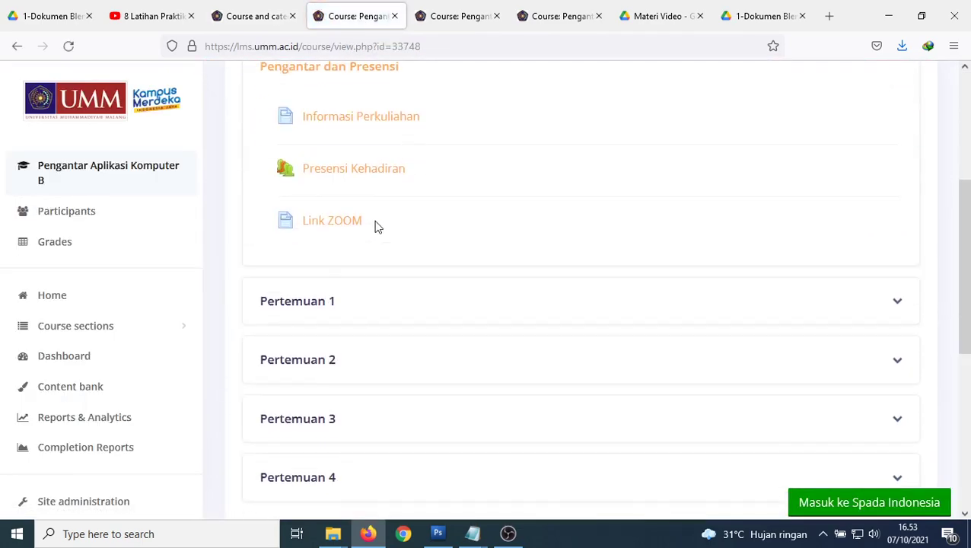
{"action": "left_click", "coordinate": [297, 309]}
{"action": "scroll", "coordinate": [357, 338], "scroll_direction": "down", "scroll_amount": 3}
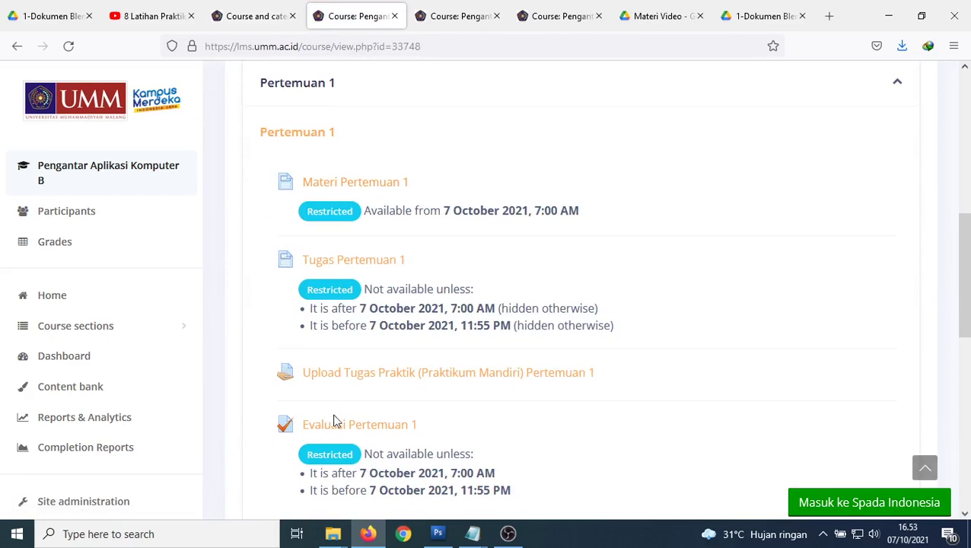
Open the Evaluasi Pertemuan 1 quiz and start a timed preview attempt.
{"action": "left_click", "coordinate": [335, 427]}
{"action": "scroll", "coordinate": [563, 350], "scroll_direction": "down", "scroll_amount": 2}
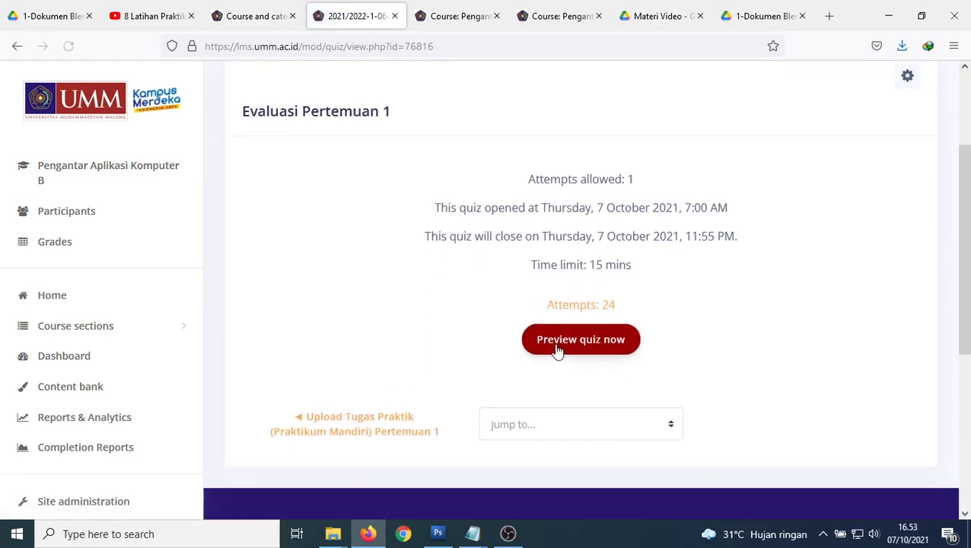
{"action": "left_click", "coordinate": [572, 342]}
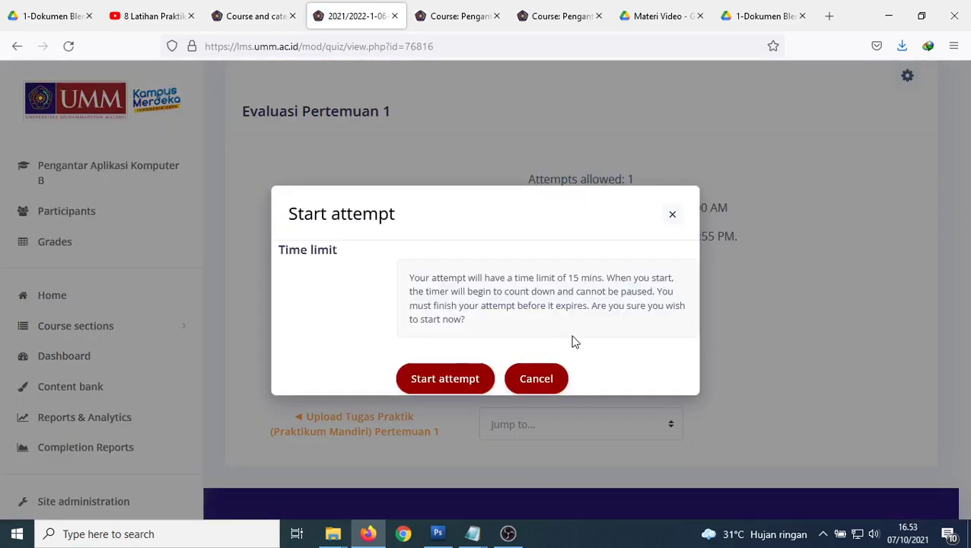
{"action": "left_click", "coordinate": [452, 377]}
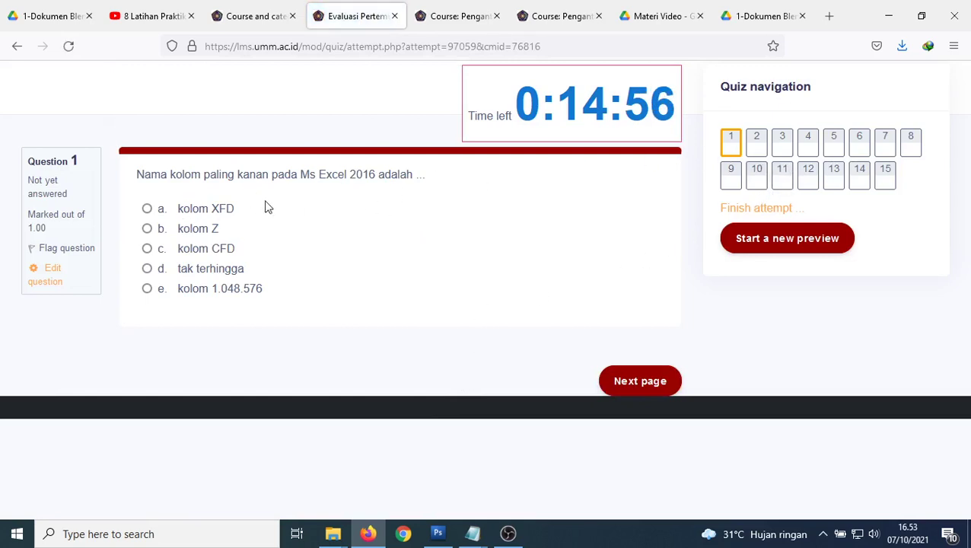
Answer question 1 with "kolom XFD", question 2 with "acuan relatif dan dinamis" and question 3 with "penjumlahan dan pengurangan".
{"action": "left_click", "coordinate": [146, 208]}
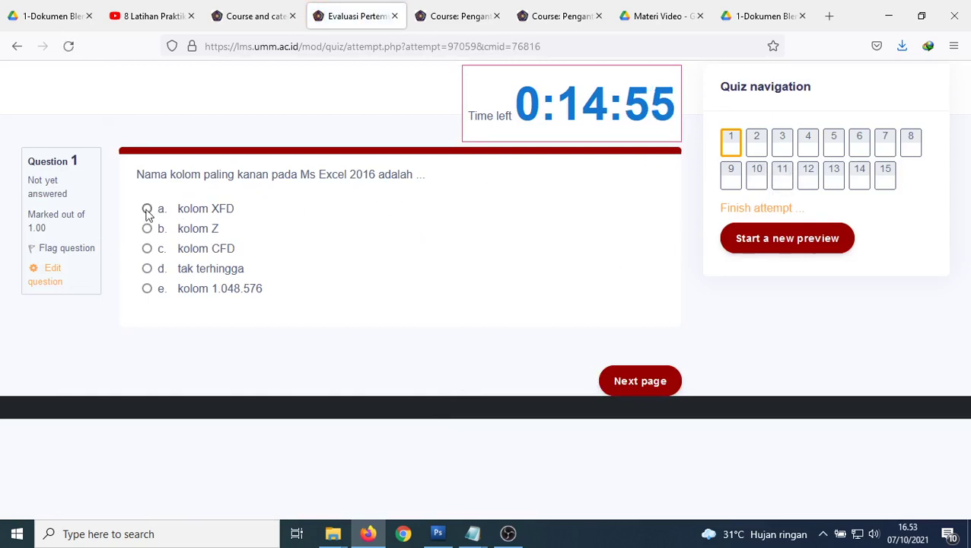
{"action": "left_click", "coordinate": [662, 395]}
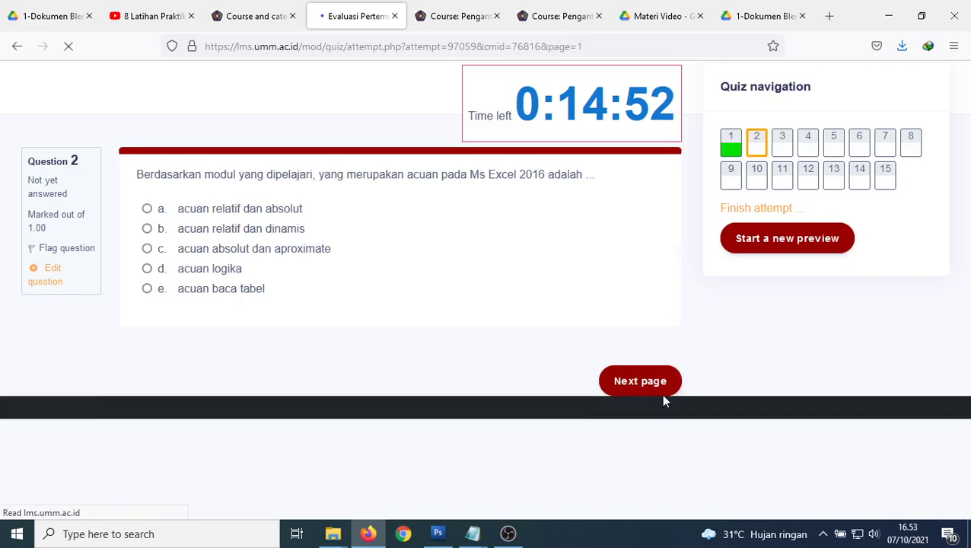
{"action": "left_click", "coordinate": [147, 228]}
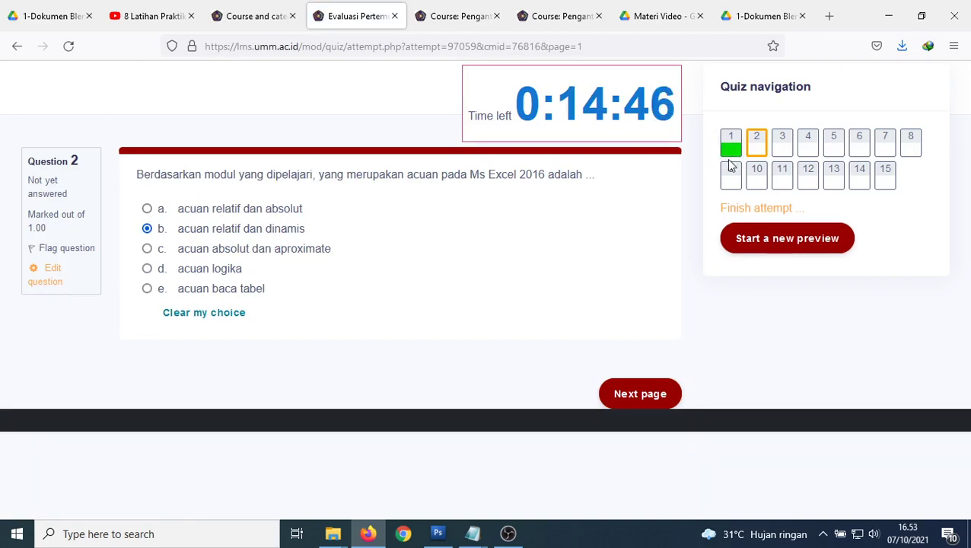
{"action": "left_click", "coordinate": [628, 402]}
{"action": "left_click", "coordinate": [147, 230]}
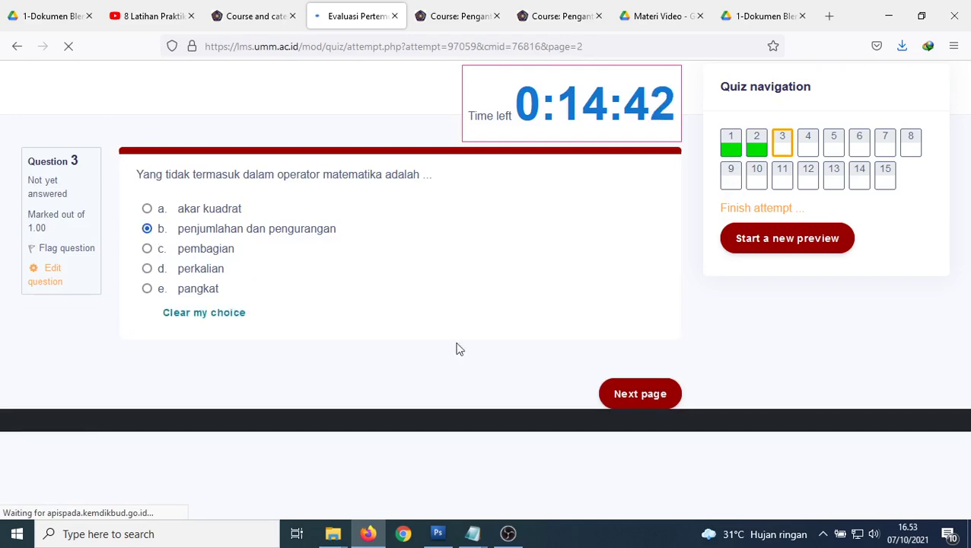
{"action": "left_click", "coordinate": [646, 382]}
Skip questions 4 to 7, answer question 8 with option d and question 9 with "ATO".
{"action": "left_click", "coordinate": [644, 380]}
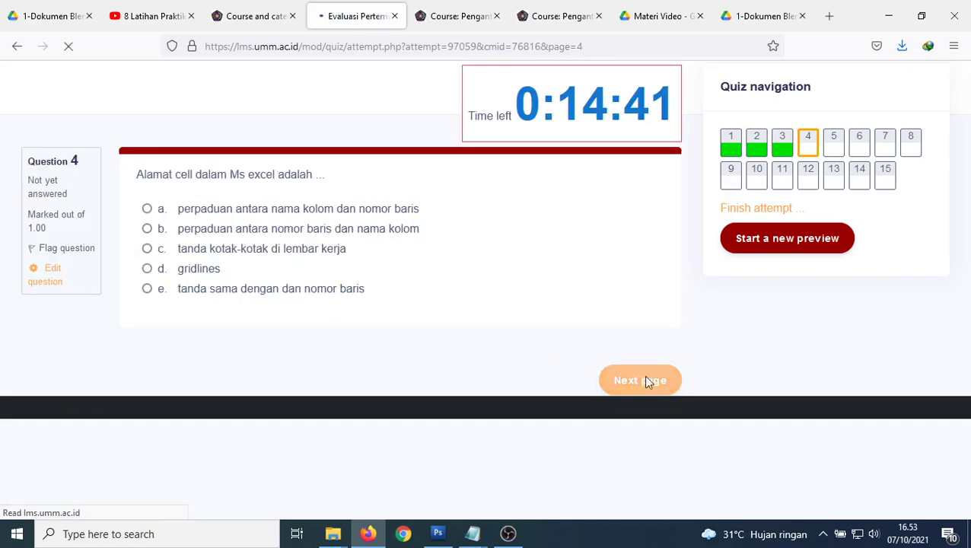
{"action": "left_click", "coordinate": [644, 381]}
{"action": "left_click", "coordinate": [645, 380]}
{"action": "left_click", "coordinate": [645, 382]}
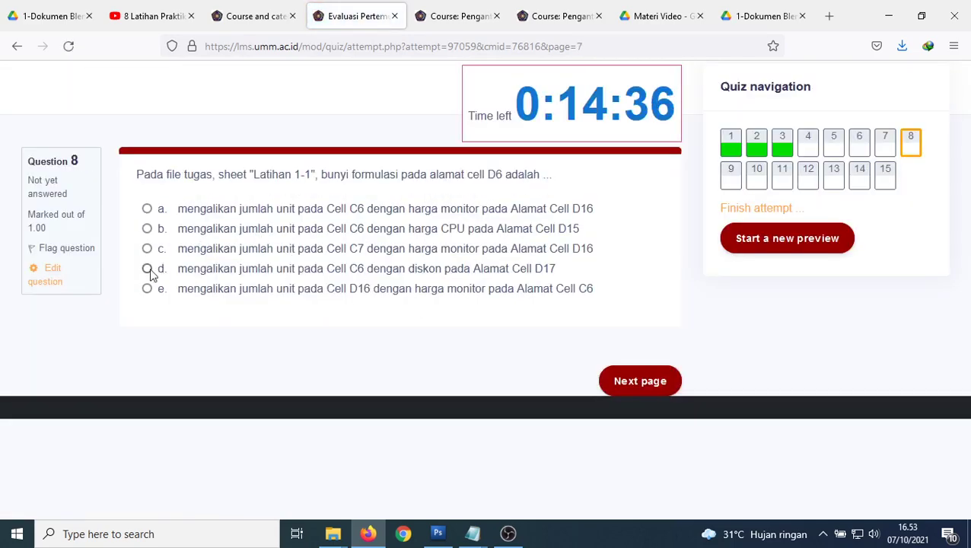
{"action": "left_click", "coordinate": [147, 267]}
{"action": "left_click", "coordinate": [662, 389]}
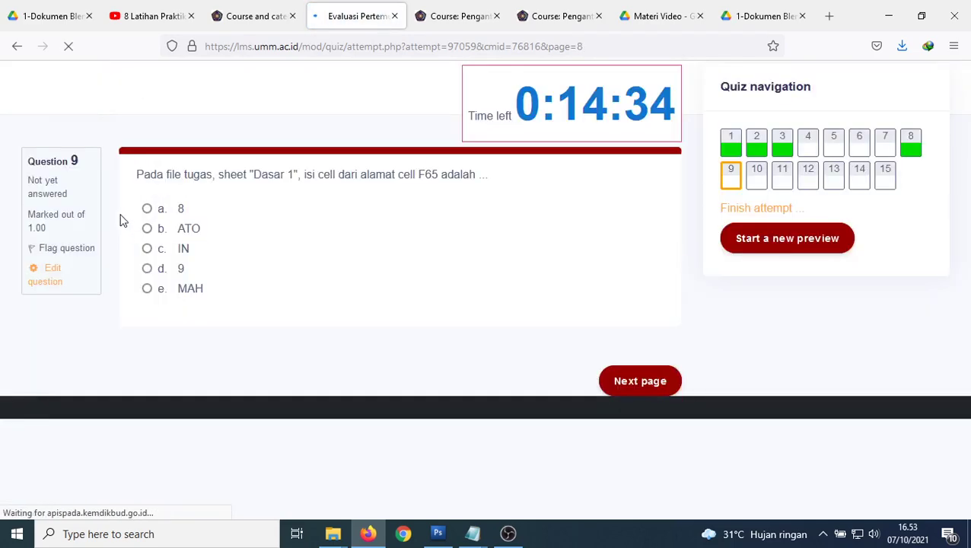
{"action": "left_click", "coordinate": [147, 228]}
{"action": "left_click", "coordinate": [646, 395]}
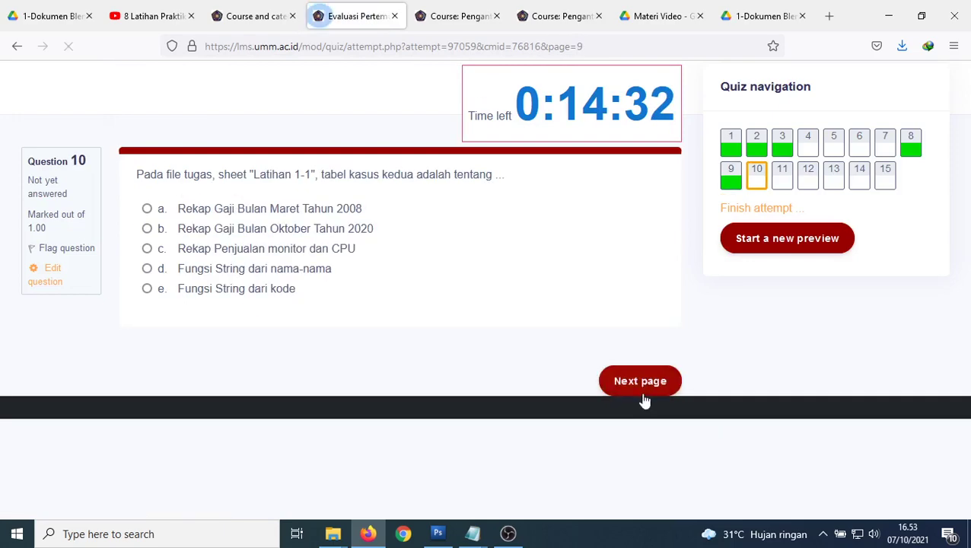
Answer only question 11 with option e and question 15 with "Memilih 3 huruf paling kiri dari 10 nama" among the remaining questions, and finish the attempt.
{"action": "left_click", "coordinate": [642, 399]}
{"action": "left_click", "coordinate": [656, 495]}
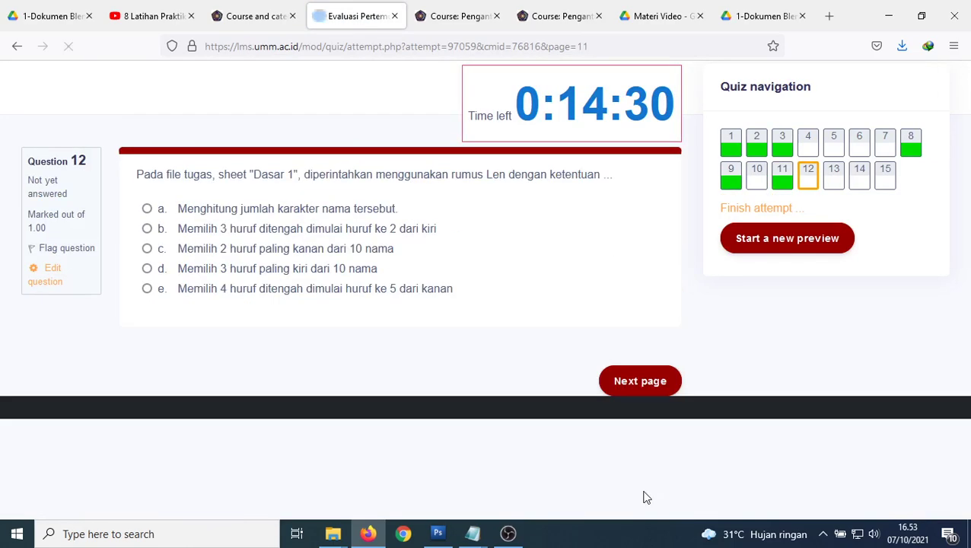
{"action": "left_click", "coordinate": [632, 385]}
{"action": "left_click", "coordinate": [632, 384]}
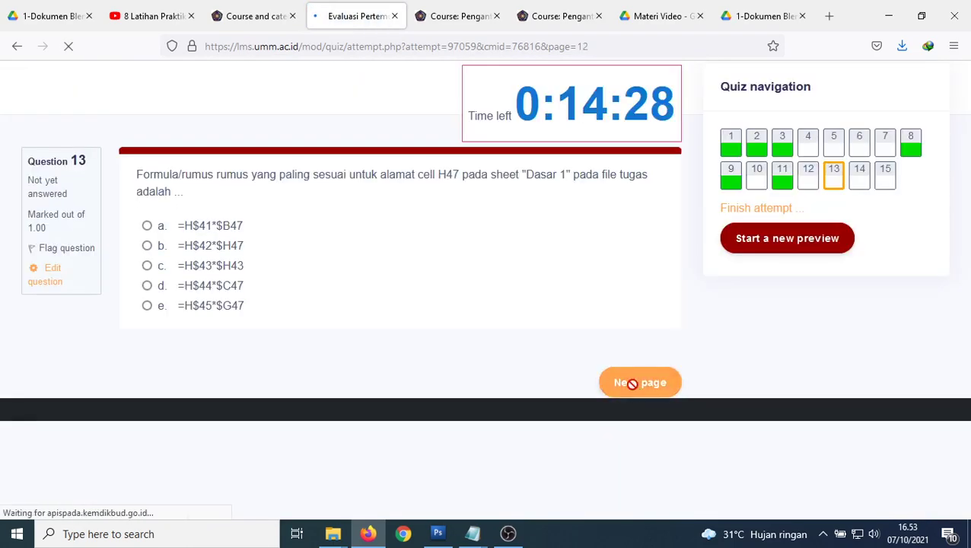
{"action": "left_click", "coordinate": [632, 383]}
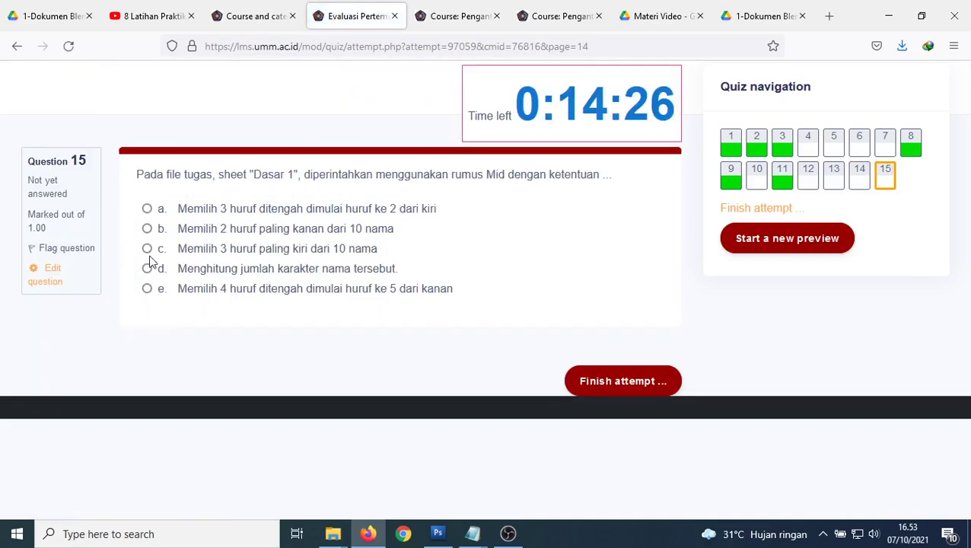
{"action": "left_click", "coordinate": [147, 249]}
{"action": "left_click", "coordinate": [618, 388]}
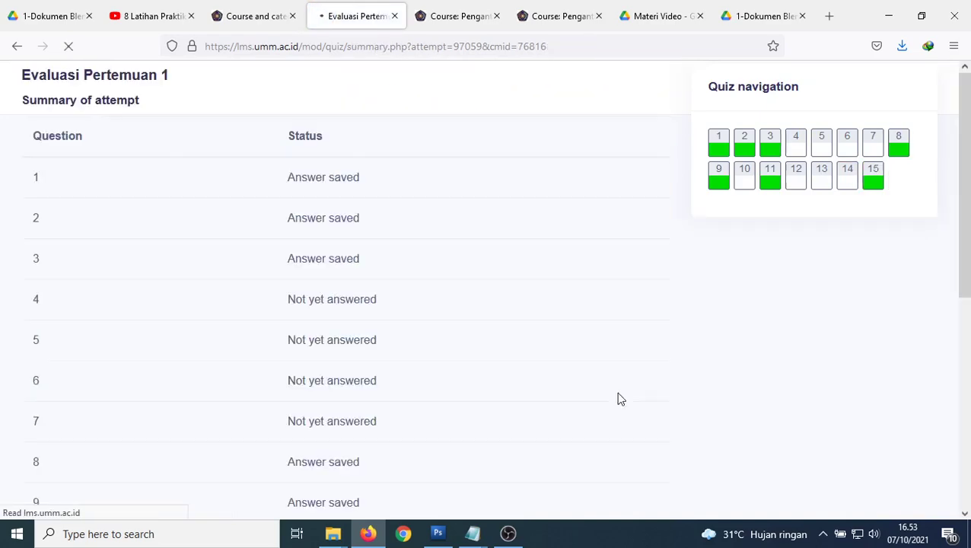
Check the summary of the attempt, submit all answers and confirm the submission.
{"action": "scroll", "coordinate": [618, 394], "scroll_direction": "down", "scroll_amount": 5}
{"action": "scroll", "coordinate": [618, 393], "scroll_direction": "up", "scroll_amount": 5}
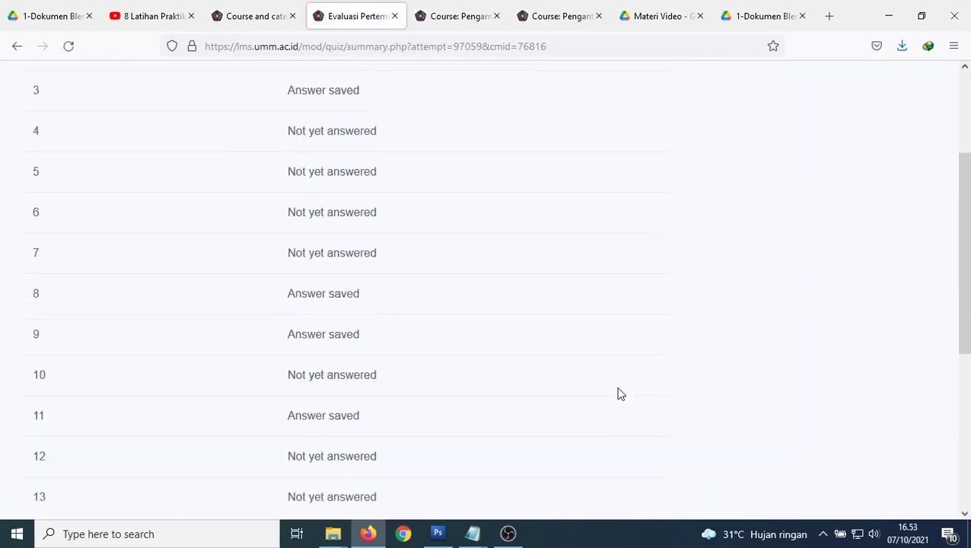
{"action": "scroll", "coordinate": [364, 307], "scroll_direction": "down", "scroll_amount": 5}
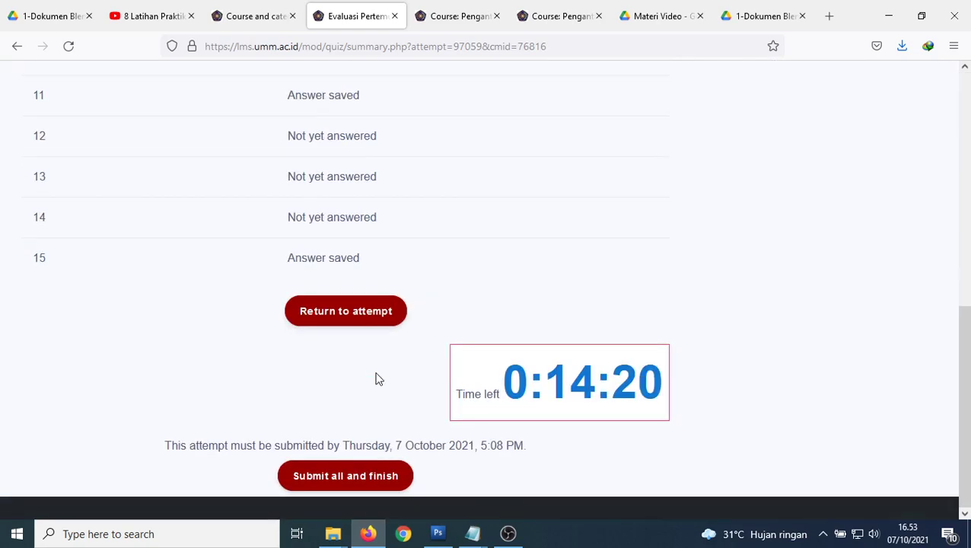
{"action": "left_click", "coordinate": [368, 480]}
{"action": "left_click", "coordinate": [491, 396]}
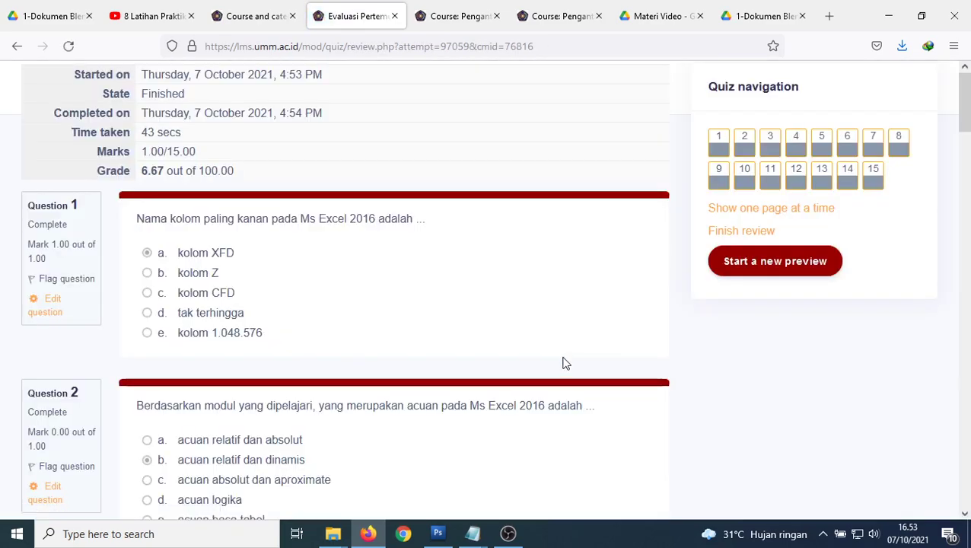
Review the grade and the marks per question of the Evaluasi Pertemuan 1 attempt and close its browser tab.
{"action": "scroll", "coordinate": [293, 283], "scroll_direction": "down", "scroll_amount": 2}
{"action": "scroll", "coordinate": [293, 283], "scroll_direction": "down", "scroll_amount": 2}
{"action": "scroll", "coordinate": [472, 300], "scroll_direction": "down", "scroll_amount": 20}
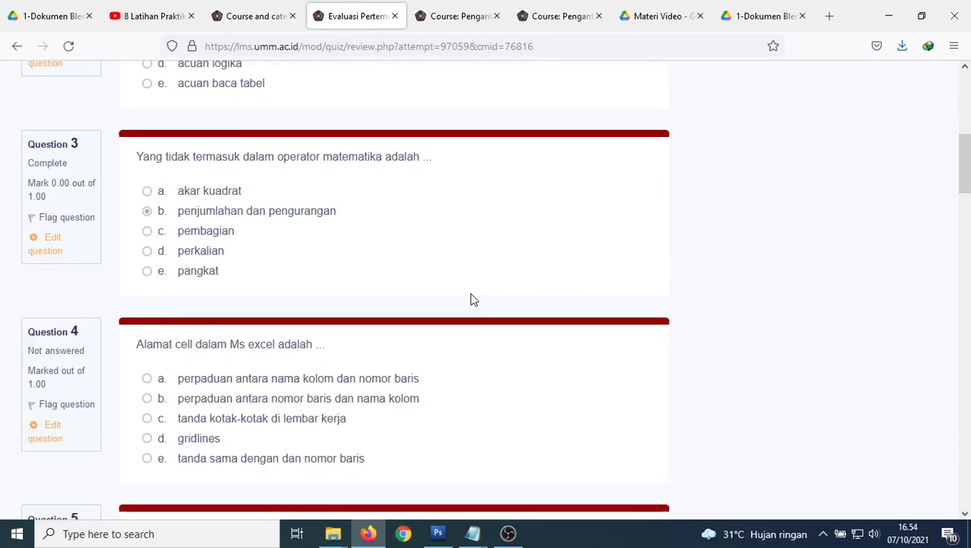
{"action": "scroll", "coordinate": [469, 303], "scroll_direction": "down", "scroll_amount": 20}
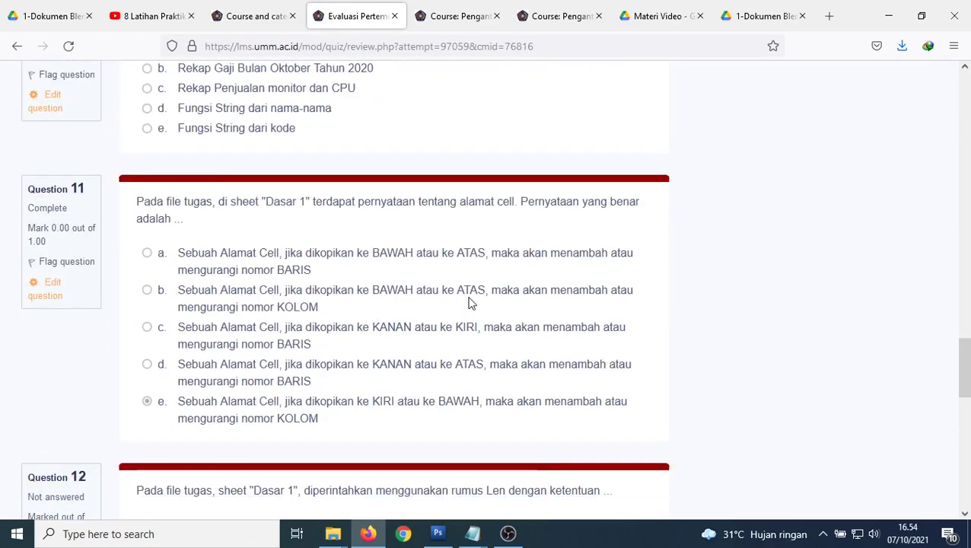
{"action": "scroll", "coordinate": [468, 305], "scroll_direction": "up", "scroll_amount": 15}
{"action": "scroll", "coordinate": [468, 304], "scroll_direction": "up", "scroll_amount": 20}
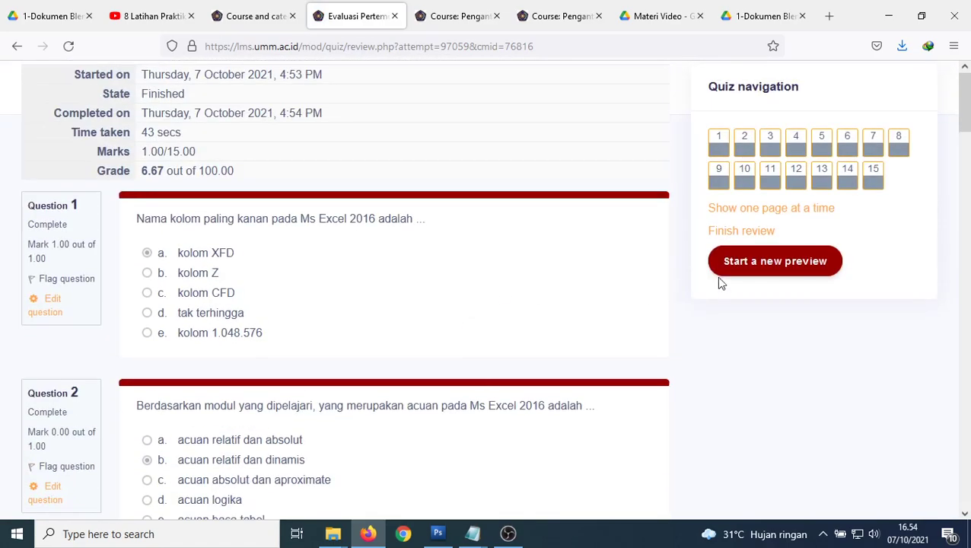
{"action": "left_click", "coordinate": [394, 16]}
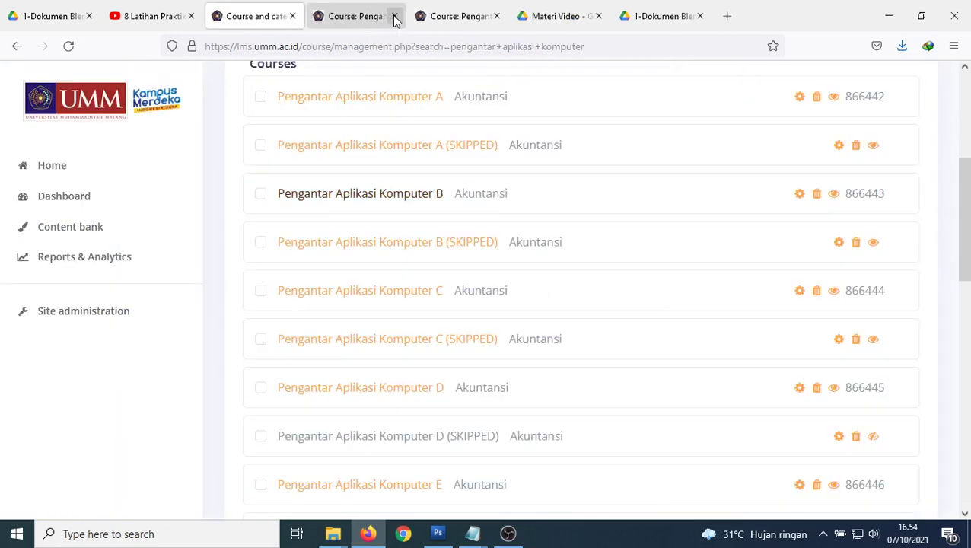
Compare the course content pages of Pengantar Aplikasi Komputer C and Pengantar Aplikasi Komputer B in their browser tabs.
{"action": "left_click", "coordinate": [525, 16]}
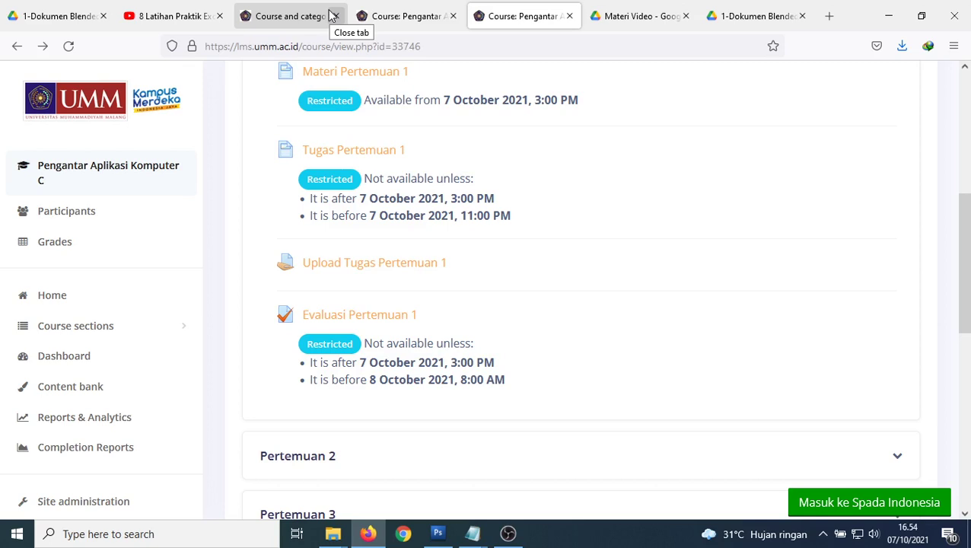
{"action": "left_click", "coordinate": [426, 20]}
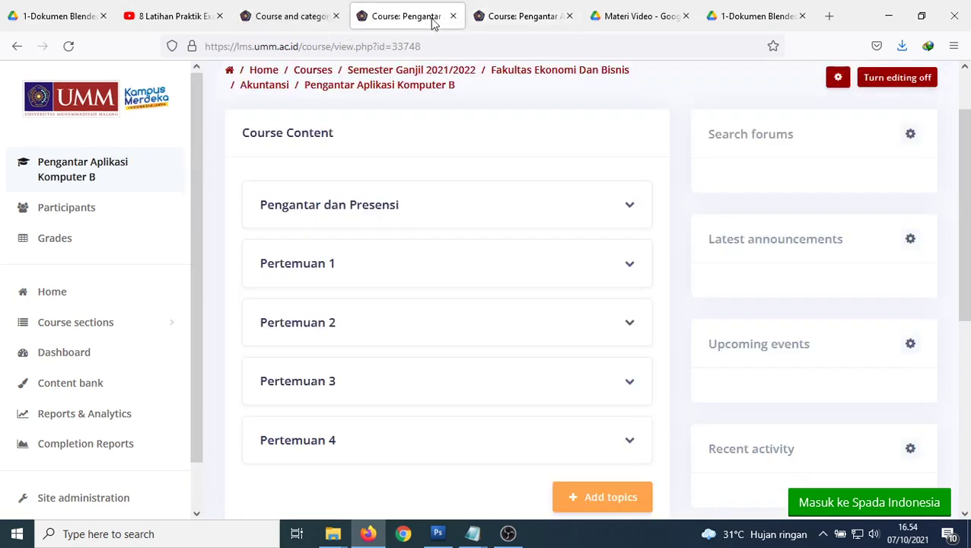
{"action": "left_click", "coordinate": [516, 19]}
{"action": "left_click_drag", "start_coordinate": [963, 262], "coordinate": [962, 141]}
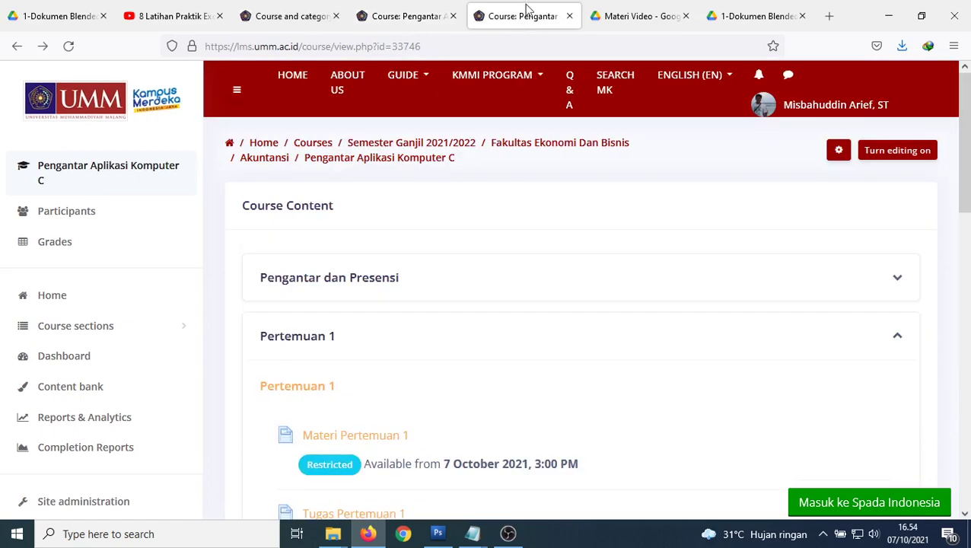
Return to the Pengantar Aplikasi Komputer B browser tab and open the LMS home page from it.
{"action": "left_click", "coordinate": [297, 17]}
{"action": "left_click", "coordinate": [375, 18]}
{"action": "left_click", "coordinate": [90, 106]}
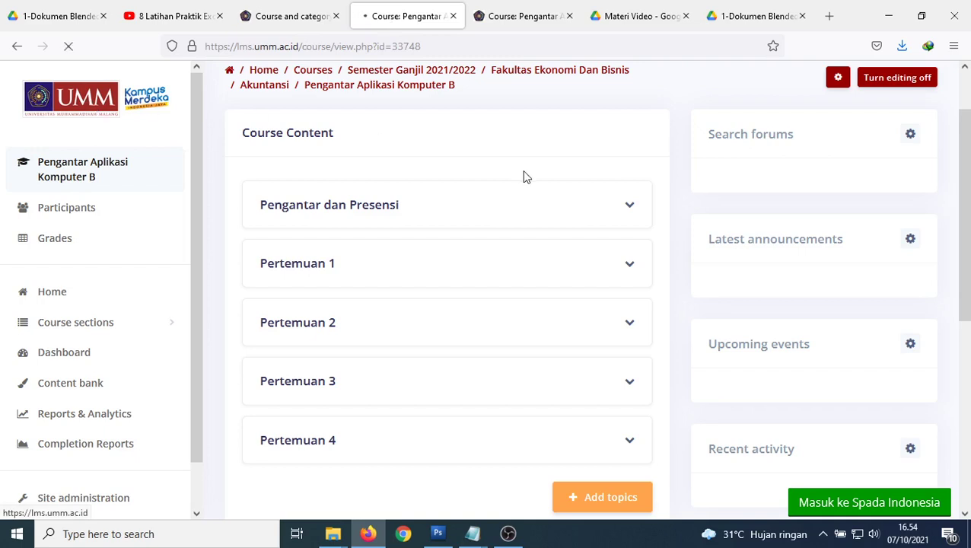